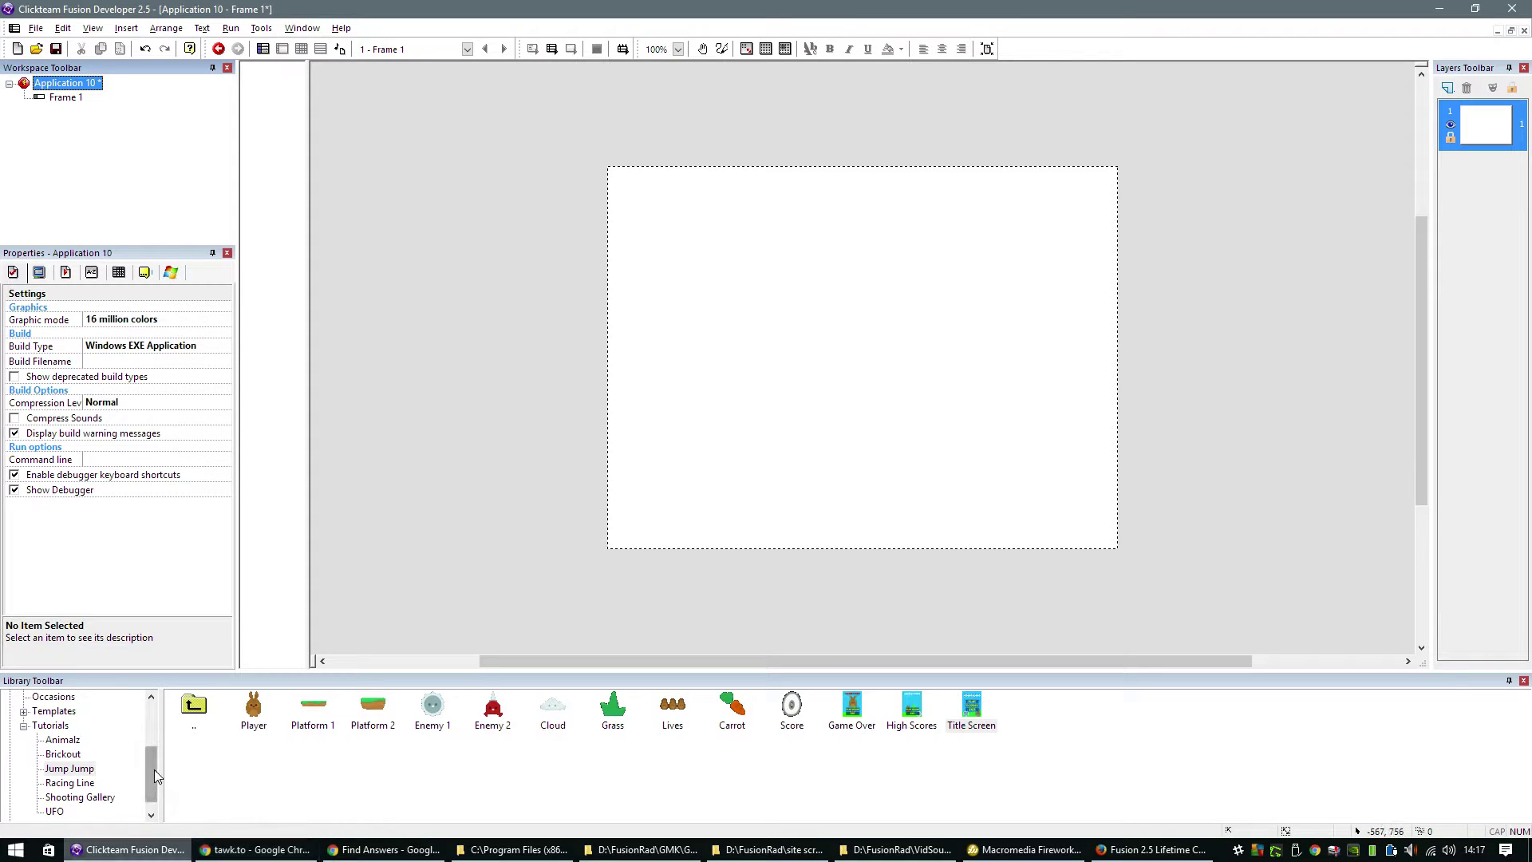
- Open the jumpjump-library from the Jump Jump tutorial folder of the local library
mouse_move(153, 770)
left_mouse_down()
mouse_move(155, 702)
mouse_move(147, 783)
left_mouse_up()
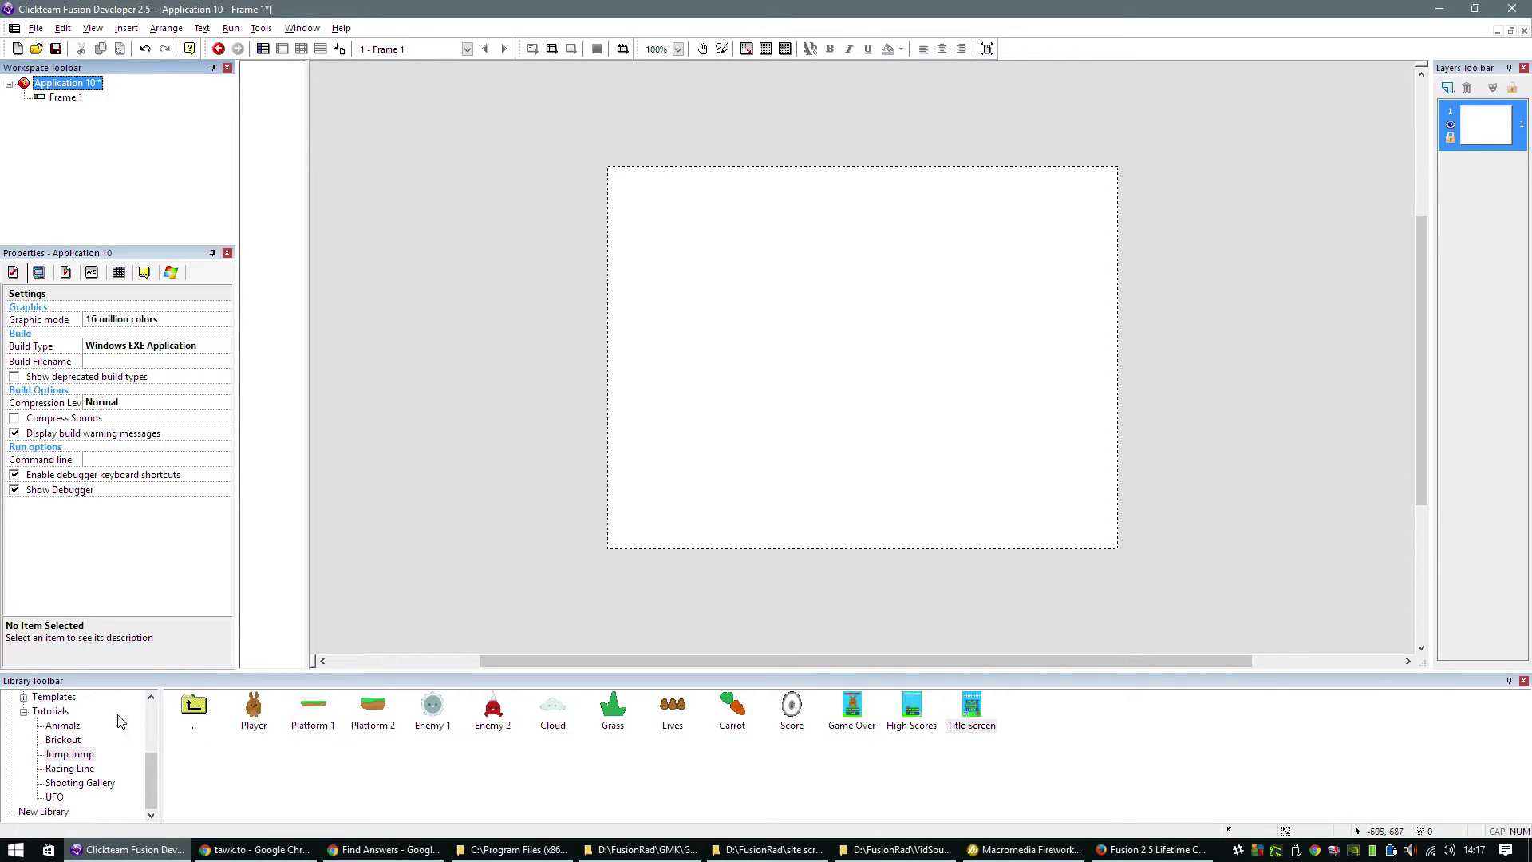
left_click(151, 722)
left_click(64, 700)
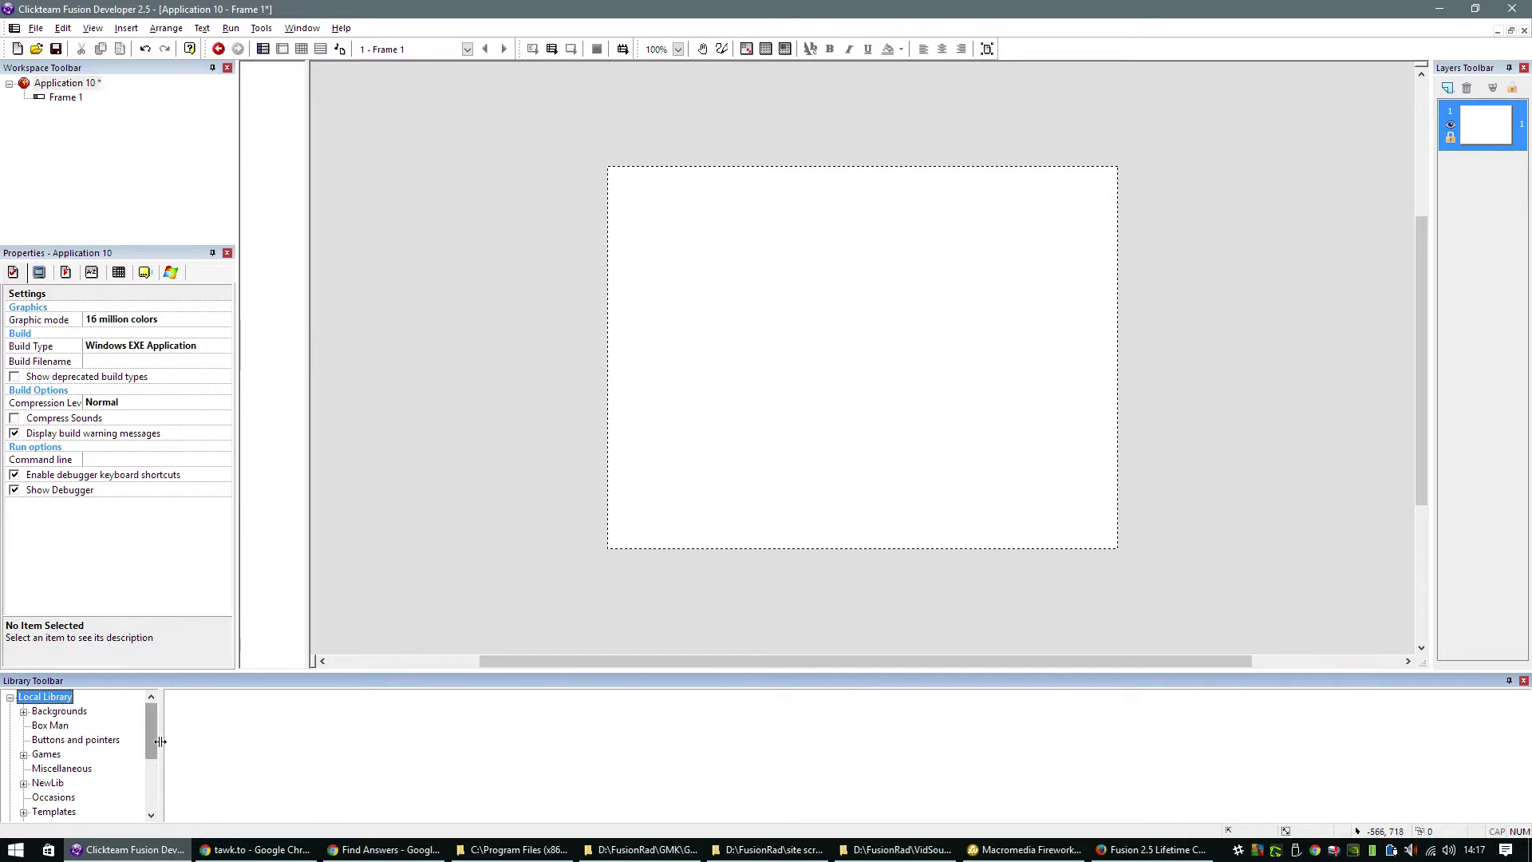
left_click_drag(150, 737, 150, 786)
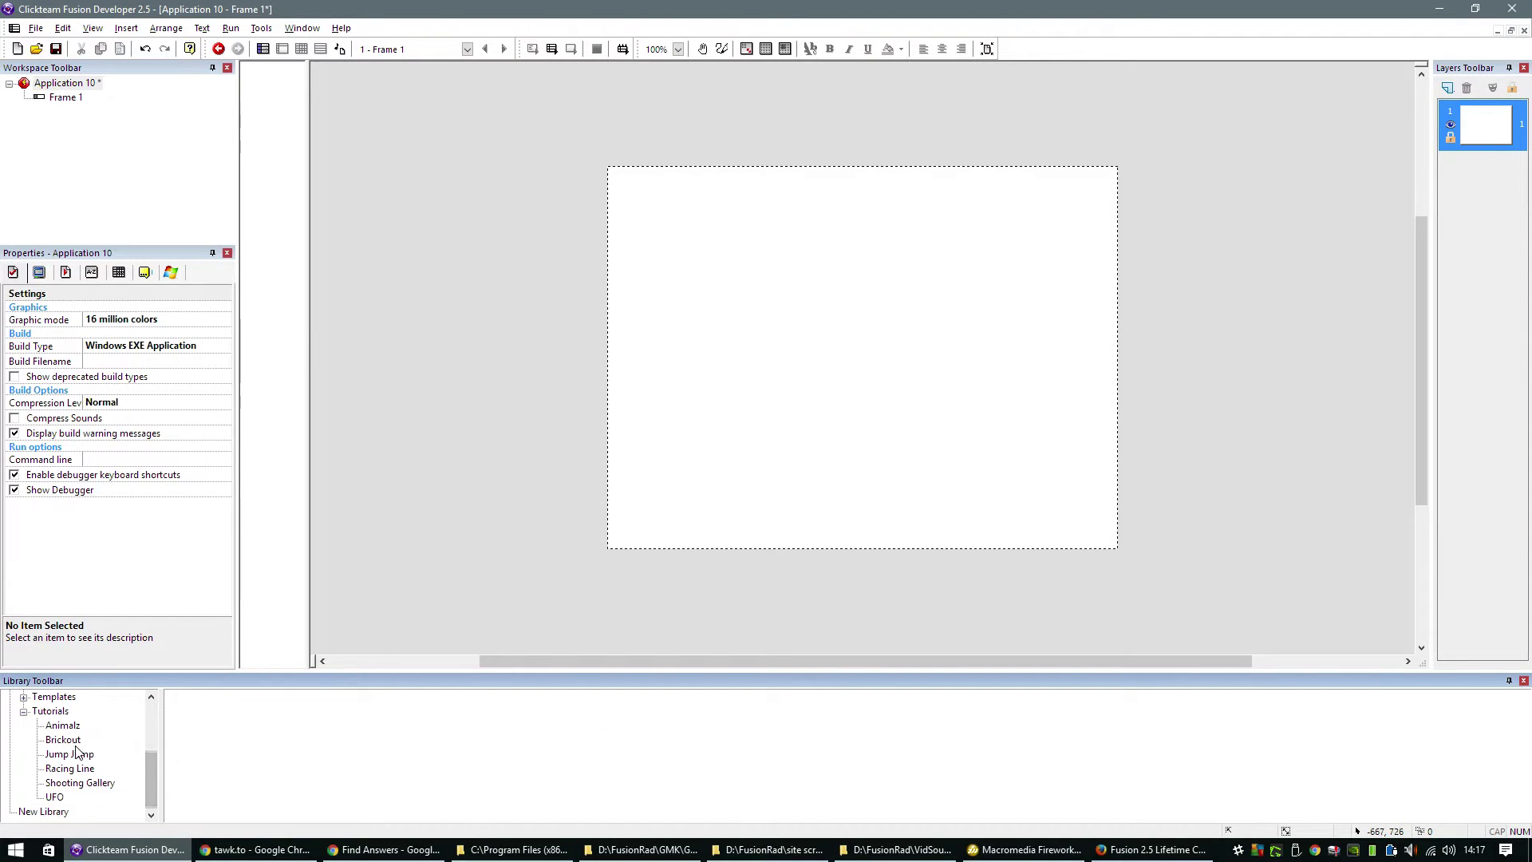
left_click(82, 756)
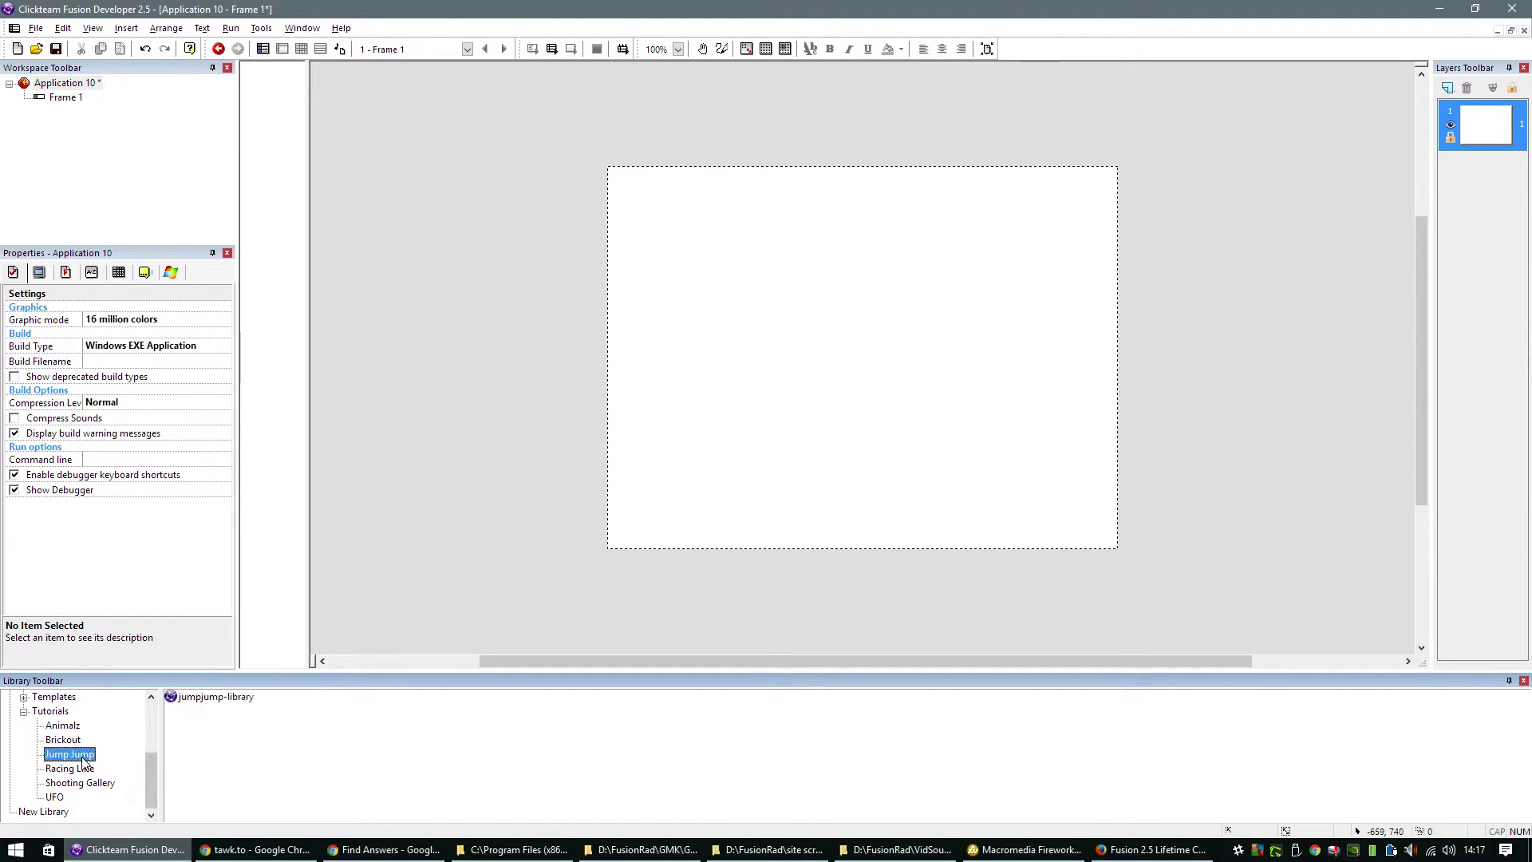
double_click(200, 699)
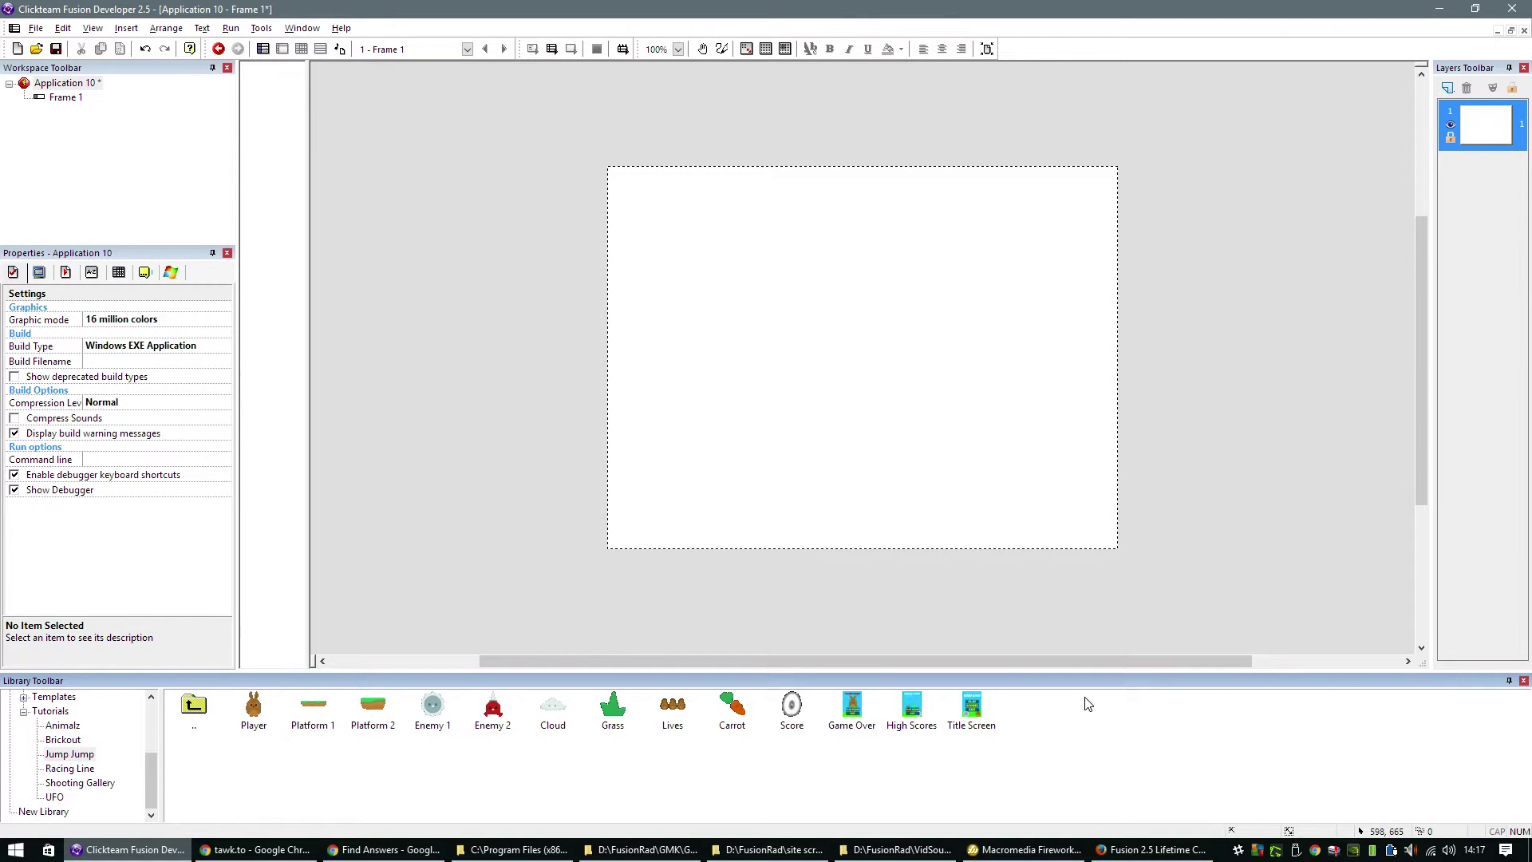
- Set the application window size to 480 x 640 and apply the change to frames of the same size
left_click(94, 85)
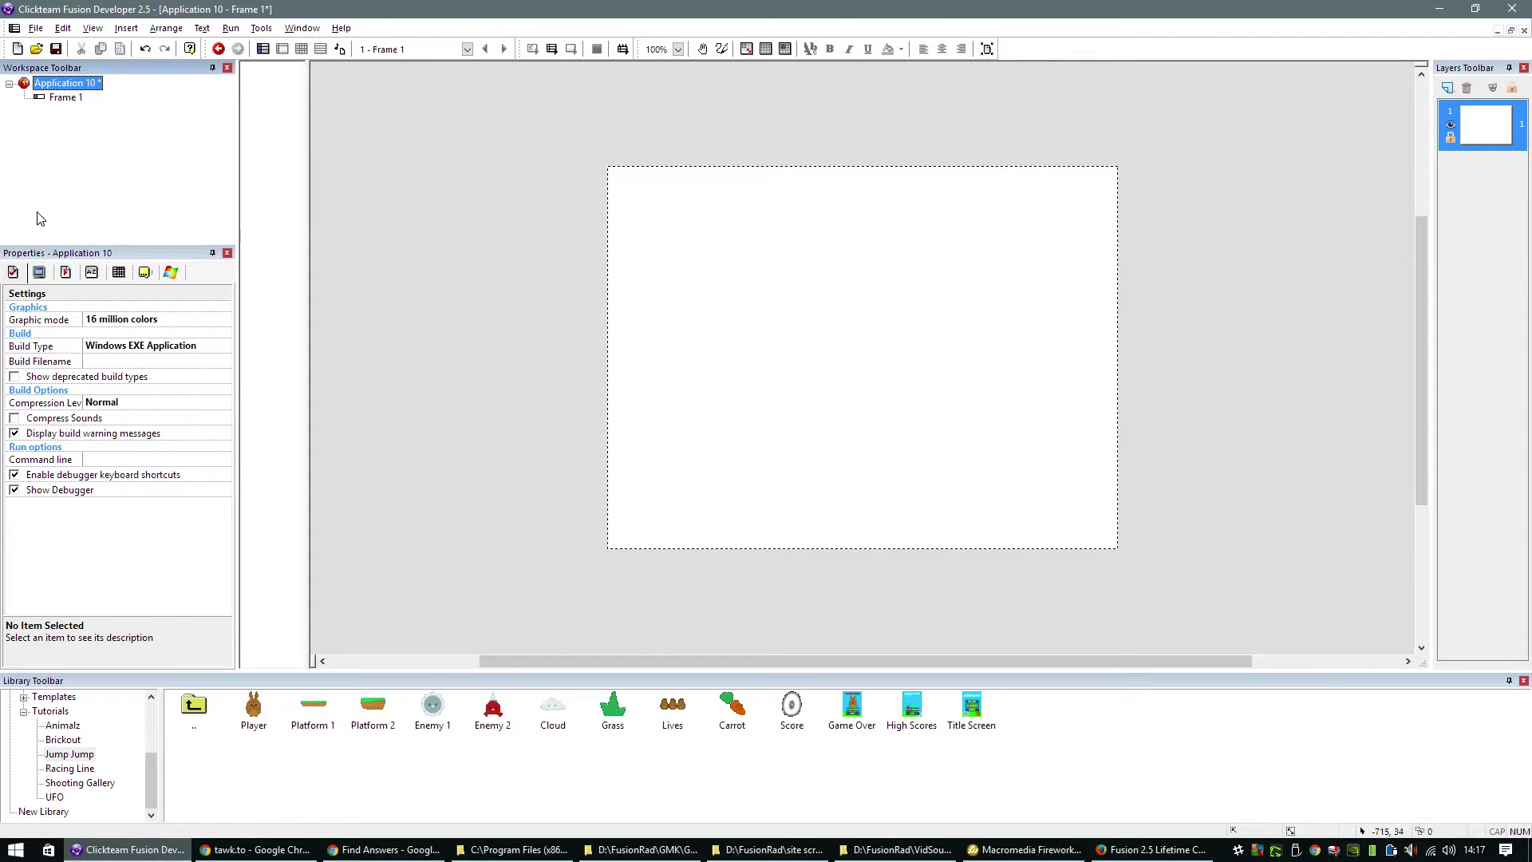
left_click(46, 272)
left_click(130, 311)
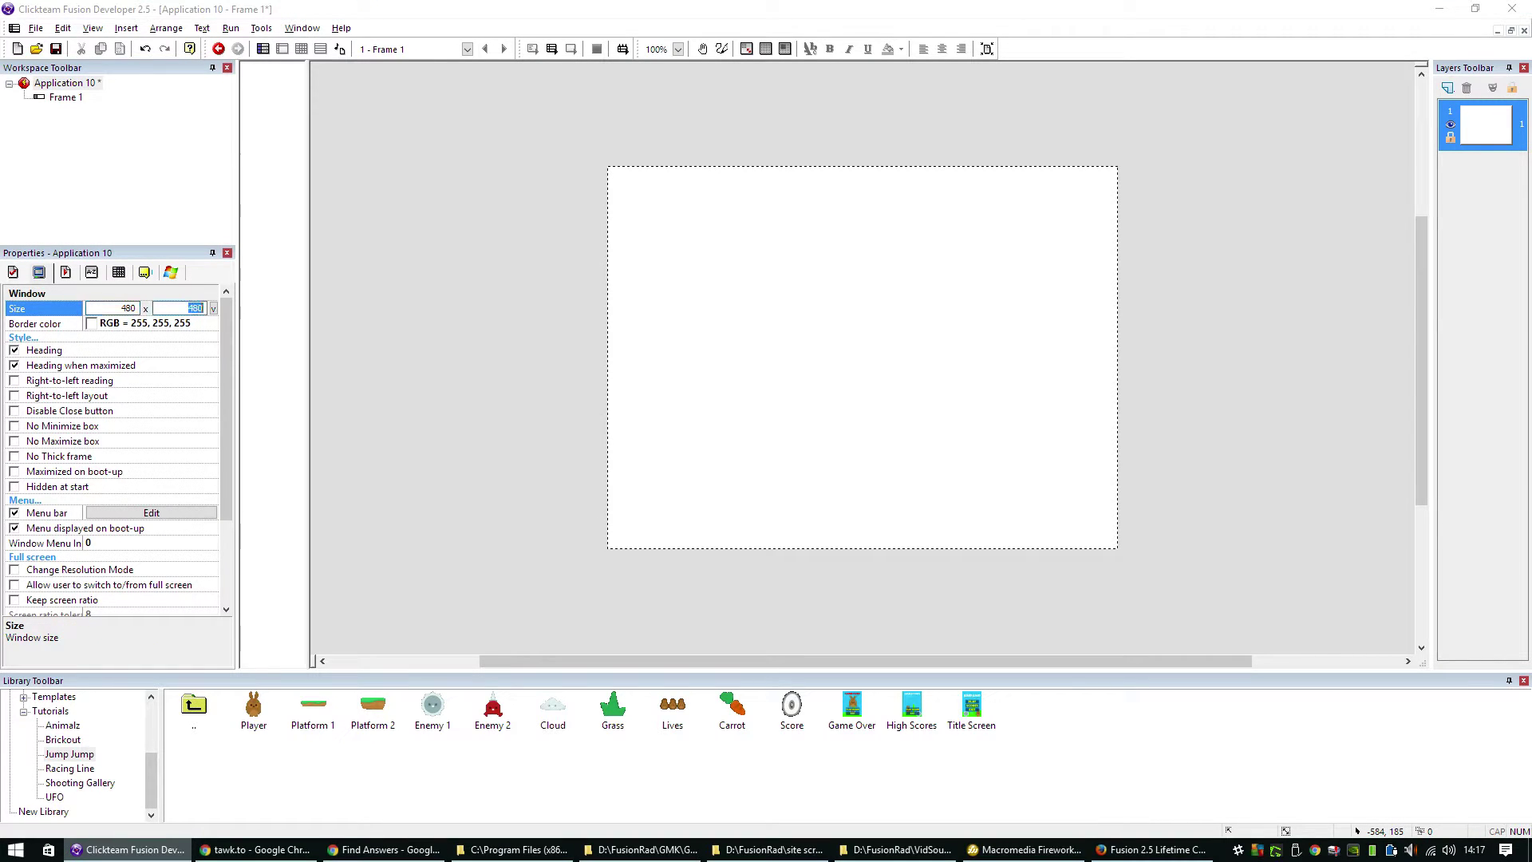
left_click(826, 281)
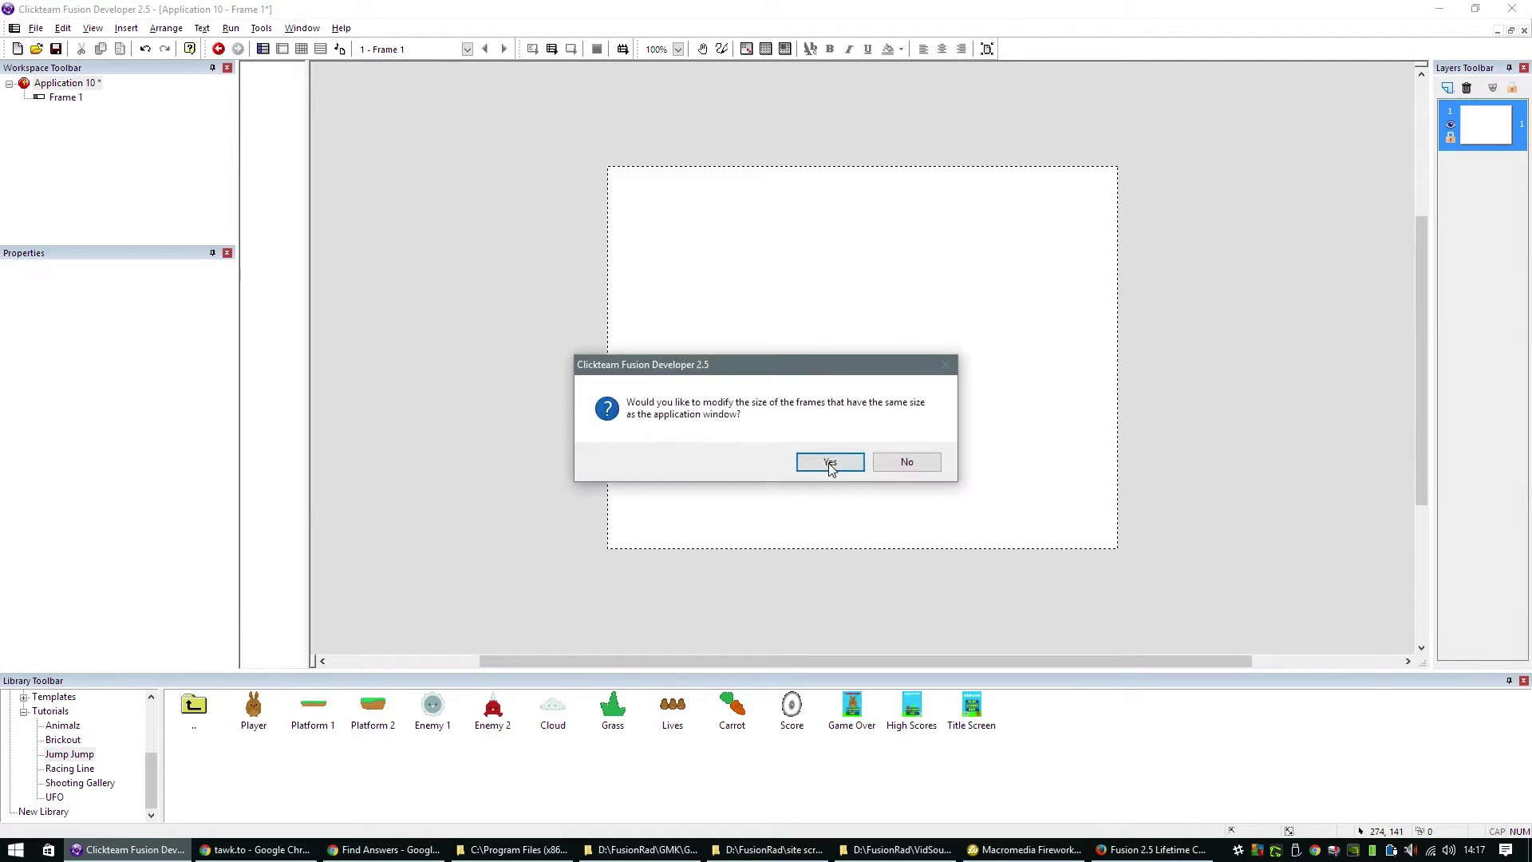
left_click(832, 468)
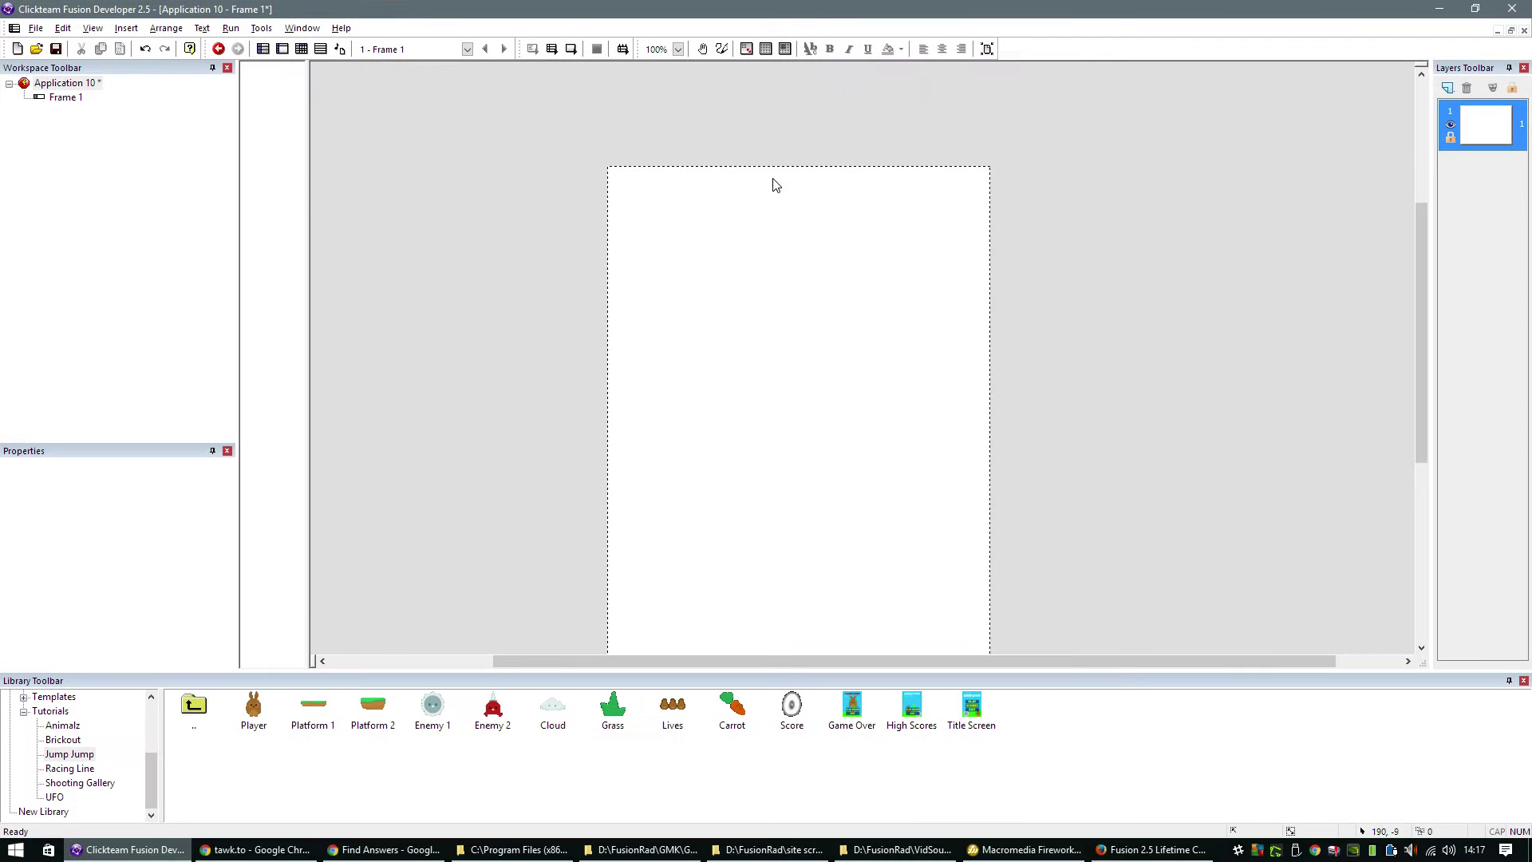
- Set the size of Frame 1 to 480 x 1800
scroll(1139, 370, "down", 3)
scroll(1140, 370, "up", 1)
scroll(1141, 405, "up", 1)
scroll(1141, 405, "down", 1)
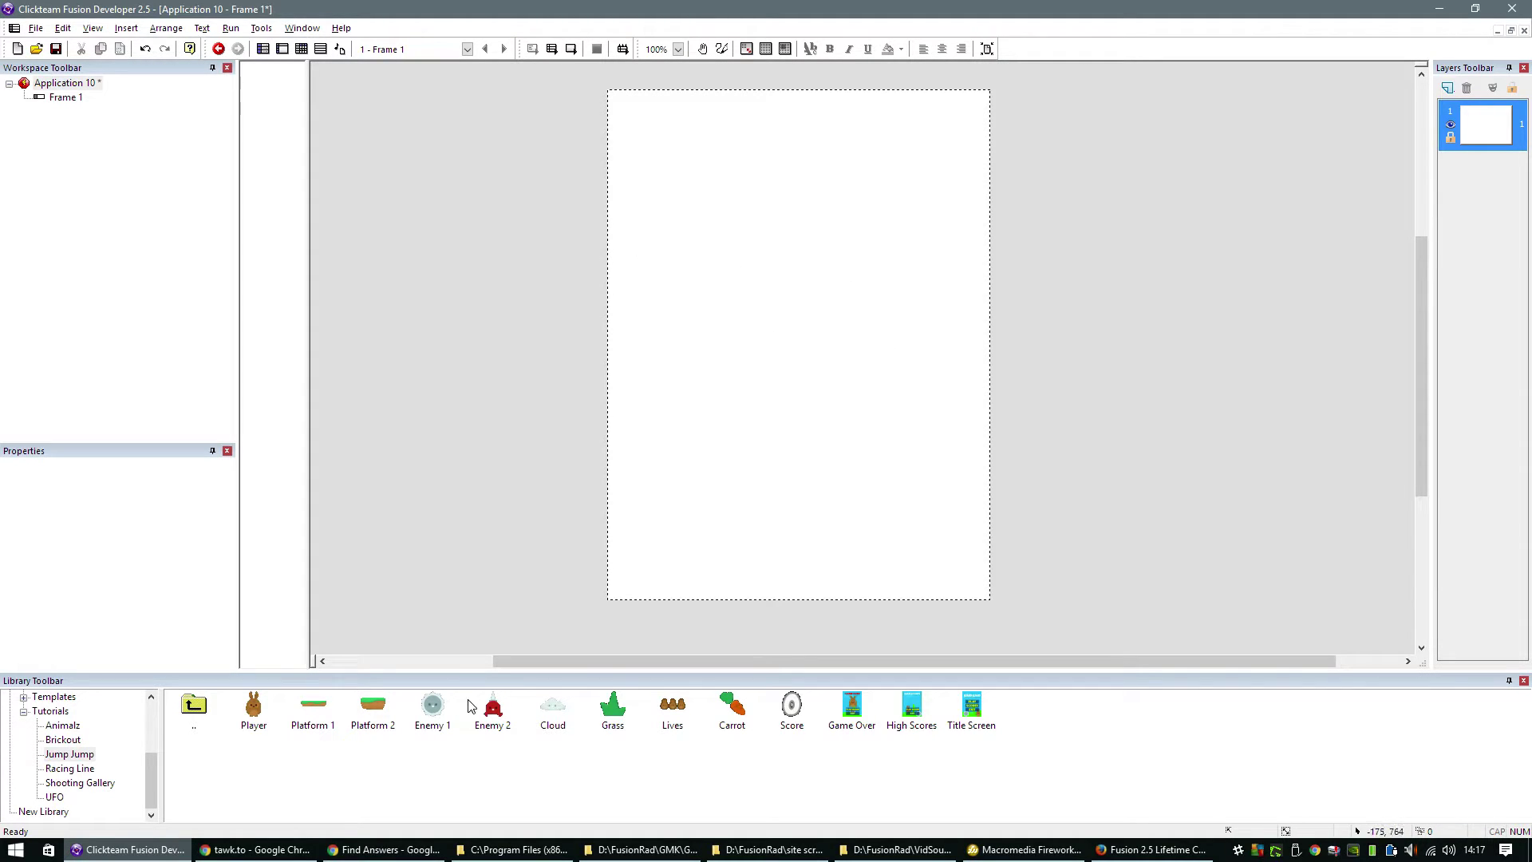
left_click(62, 98)
left_click_drag(89, 444, 104, 163)
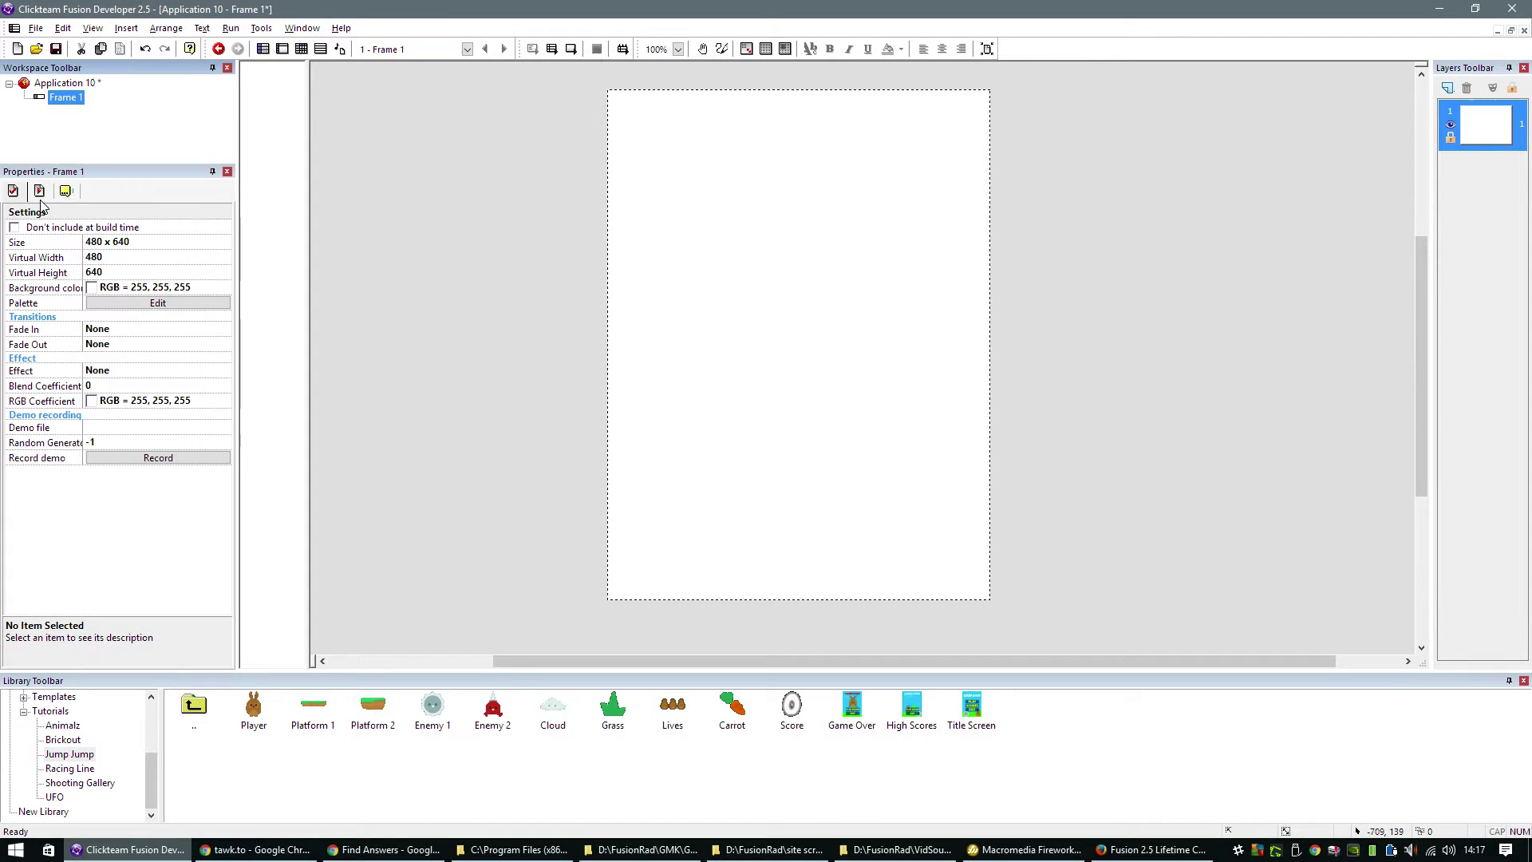
left_click(135, 248)
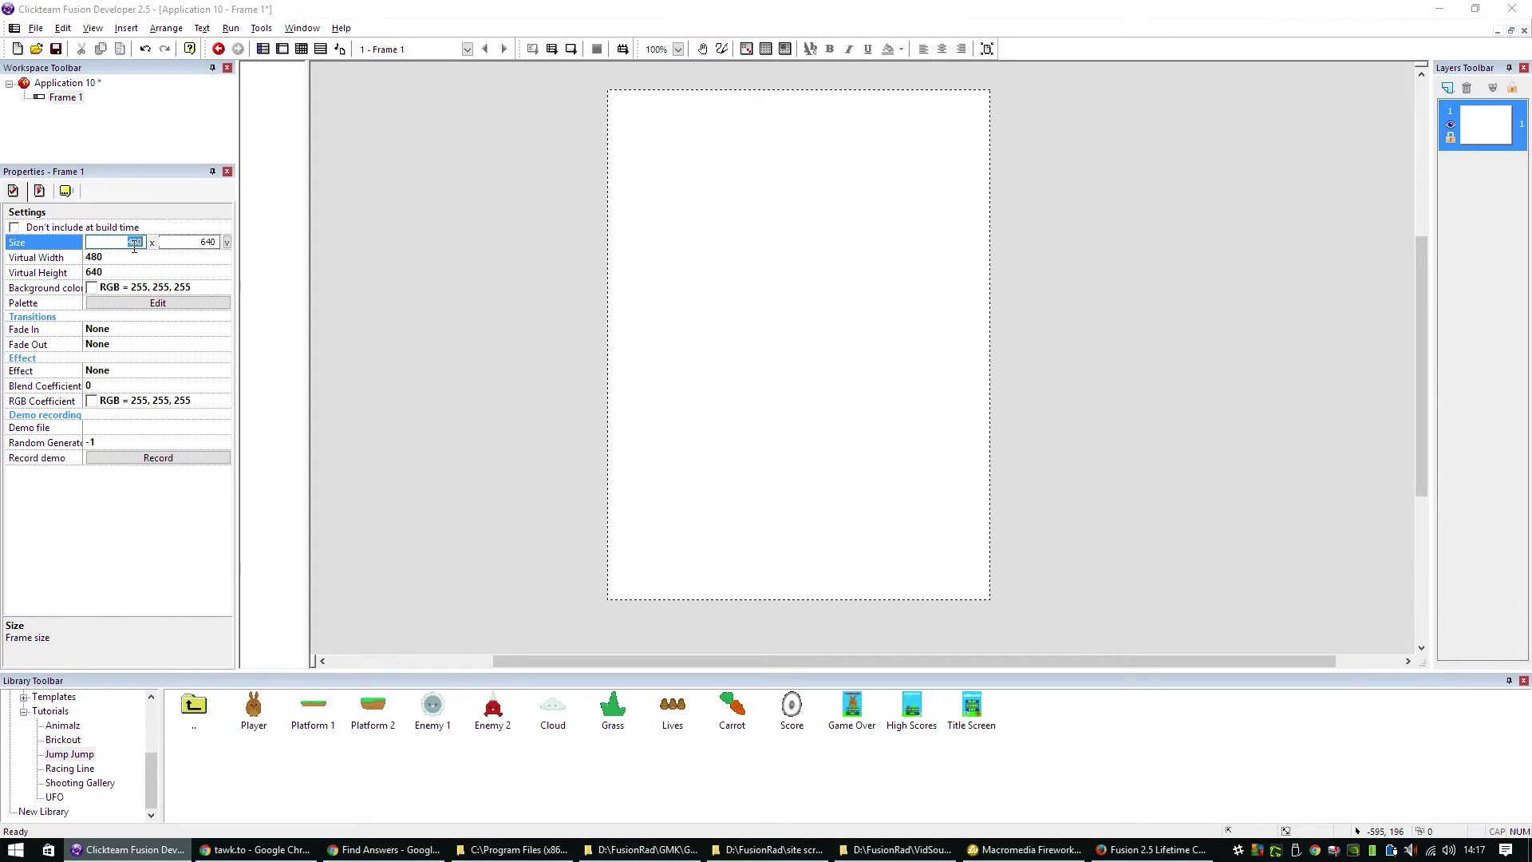
left_click(199, 241)
left_click(853, 491)
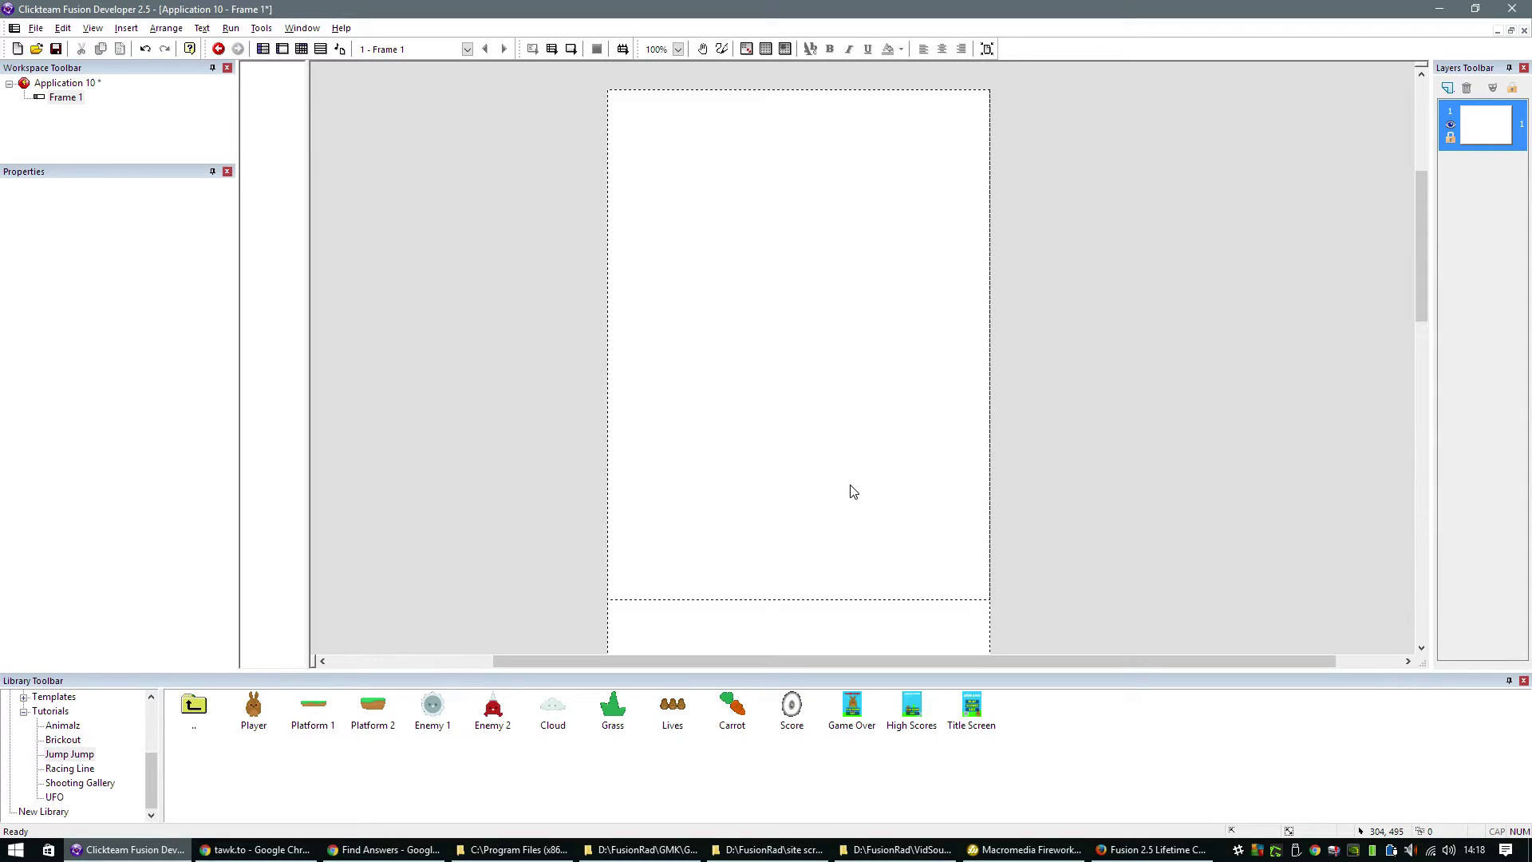
- Examine the extended frame along its full height and the outlined visible window area at its top
scroll(925, 419, "down", 10)
scroll(925, 419, "up", 7)
scroll(925, 419, "up", 8)
scroll(925, 419, "down", 12)
scroll(925, 419, "up", 8)
scroll(925, 419, "up", 2)
left_click_drag(575, 76, 1090, 606)
scroll(1058, 489, "down", 10)
scroll(1060, 492, "down", 3)
scroll(1059, 492, "up", 5)
scroll(1061, 494, "up", 5)
scroll(1061, 494, "down", 5)
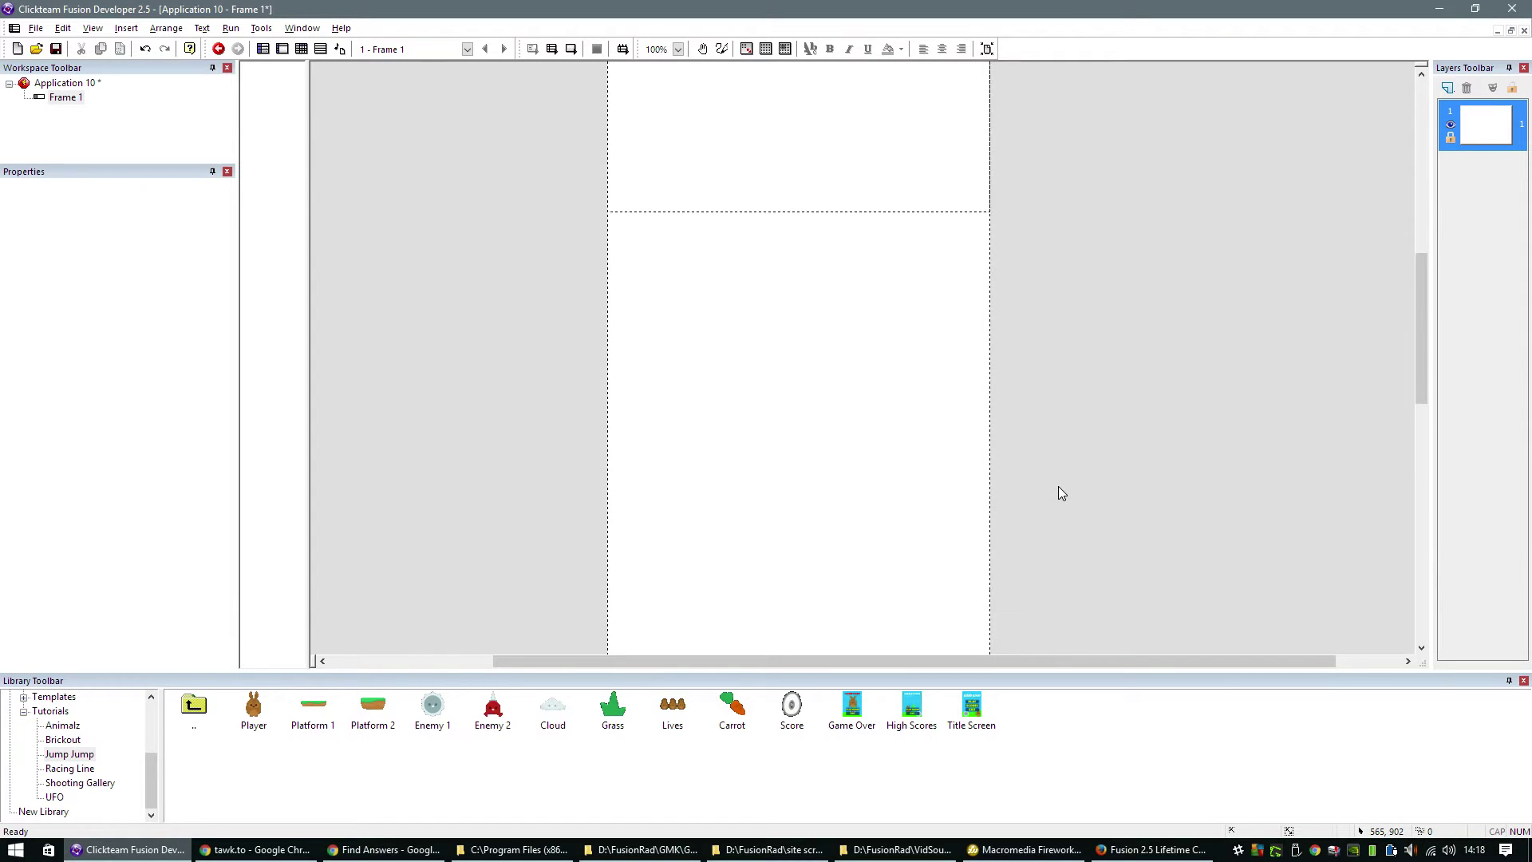
scroll(1061, 493, "up", 3)
scroll(1058, 489, "up", 8)
scroll(1058, 489, "down", 3)
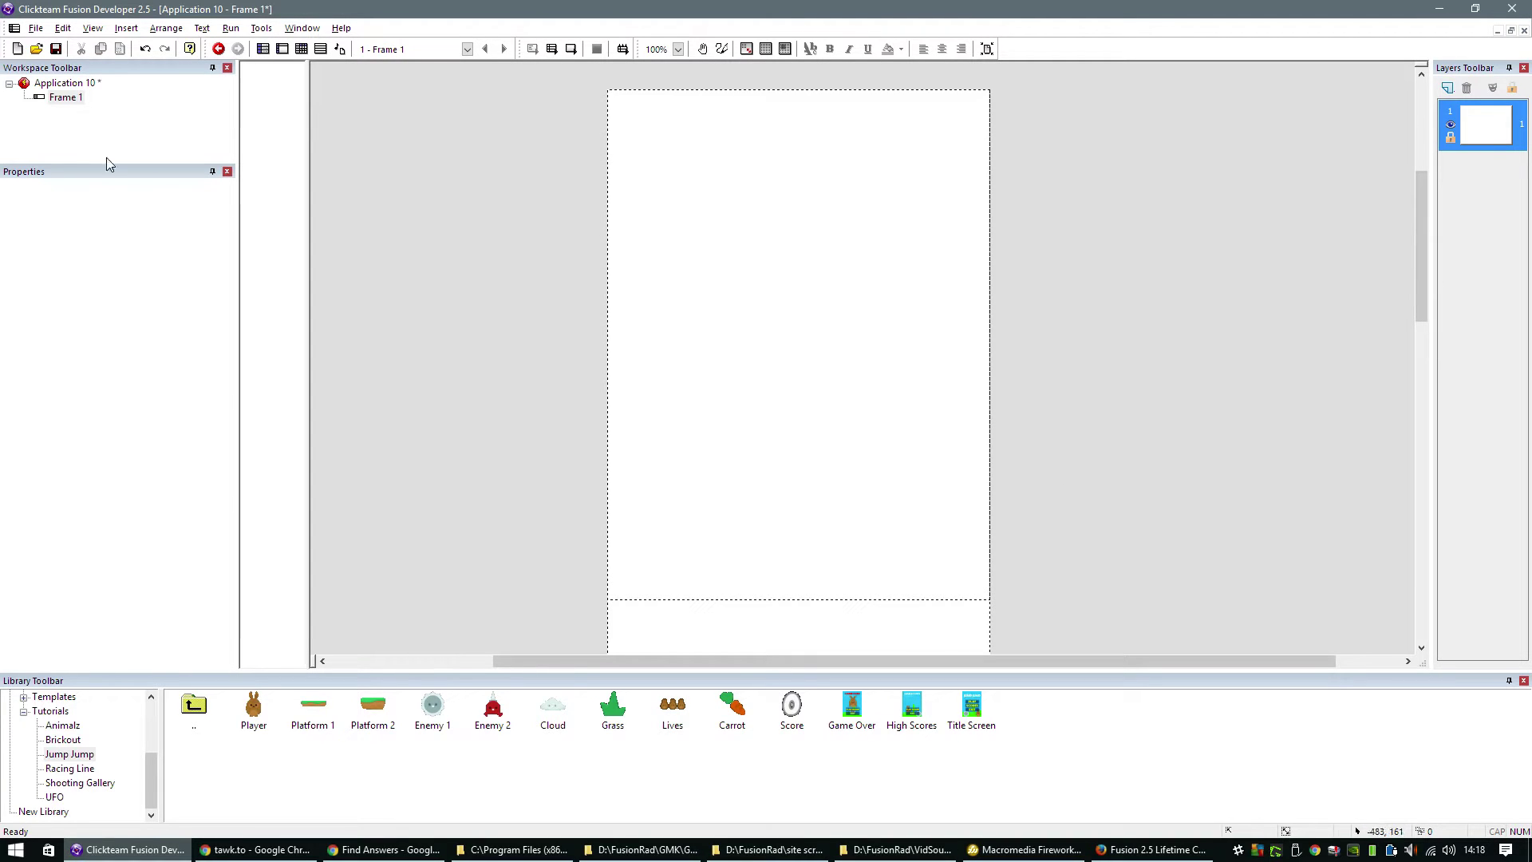
- Change the background color of Frame 1 to turquoise
left_click(68, 97)
left_click(96, 289)
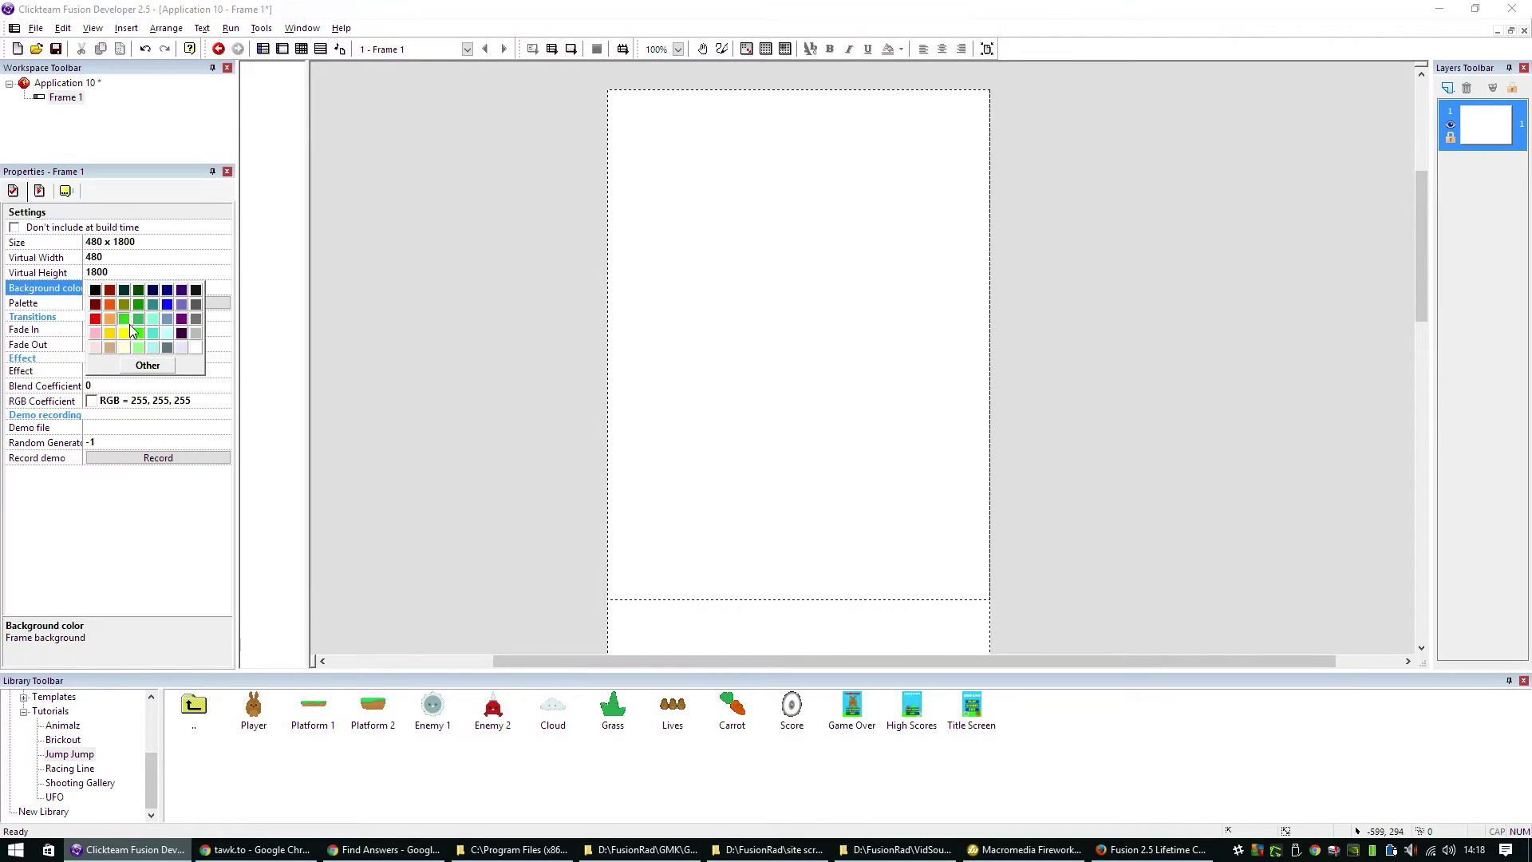
left_click(158, 334)
left_click(519, 492)
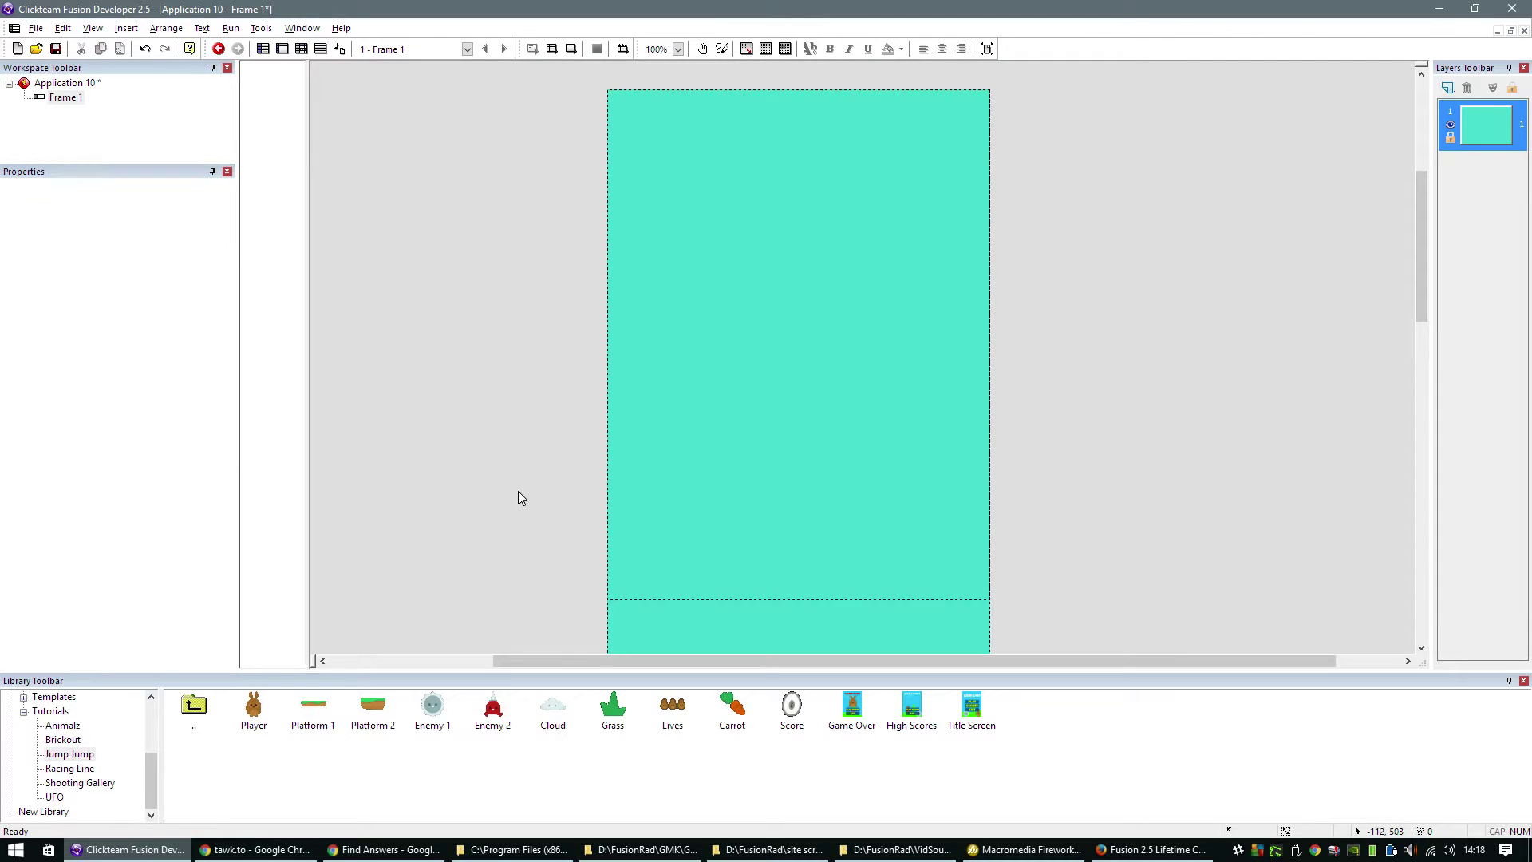
- Place a Platform 1 object from the library at the bottom center of the frame
scroll(518, 492, "down", 4)
scroll(519, 498, "down", 3)
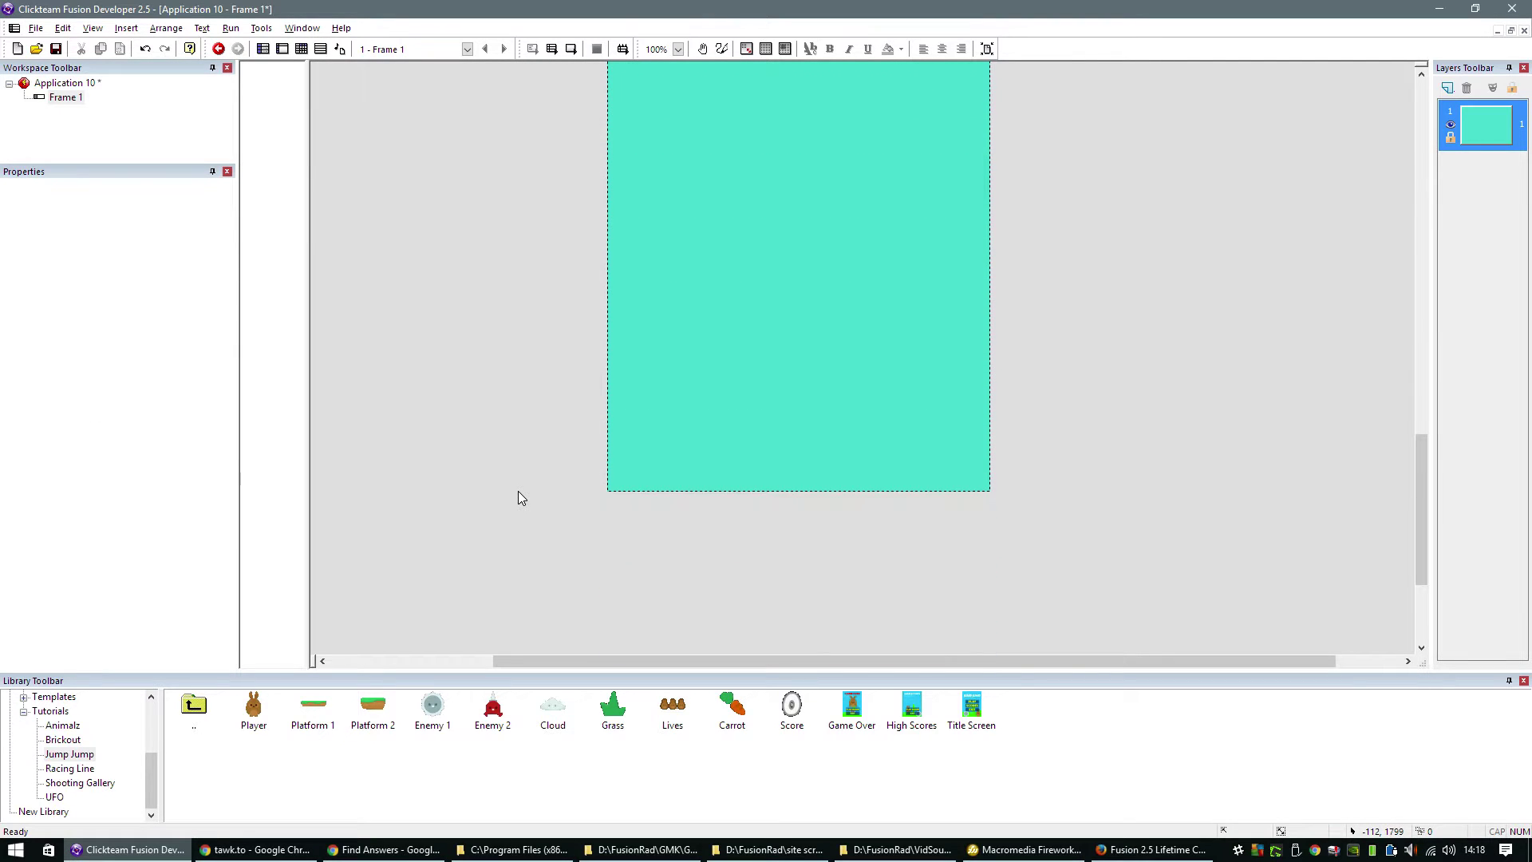
scroll(519, 498, "up", 1)
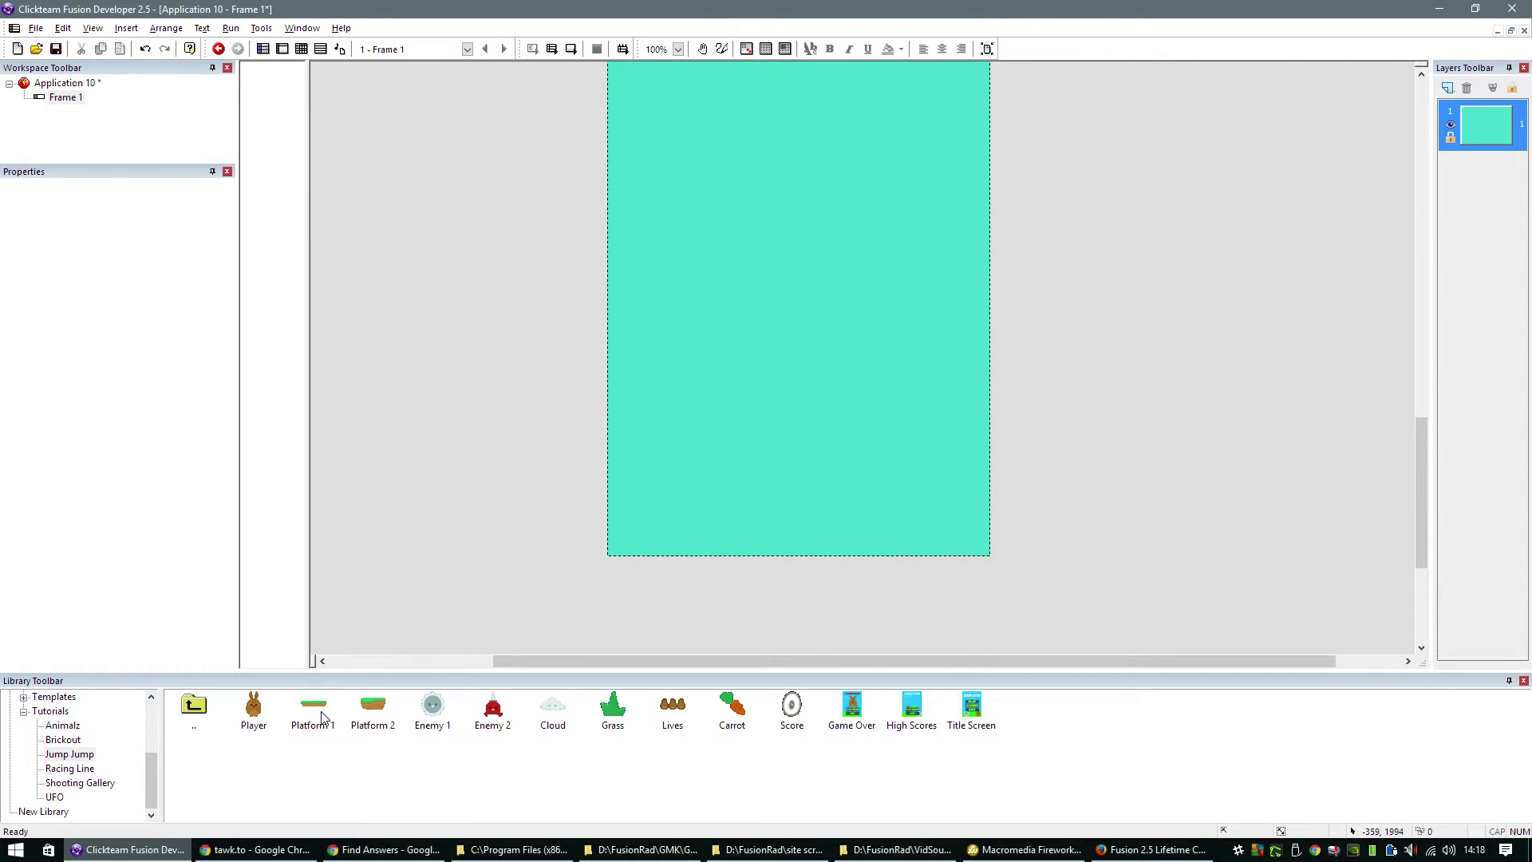
left_click_drag(322, 717, 773, 554)
left_click(739, 602)
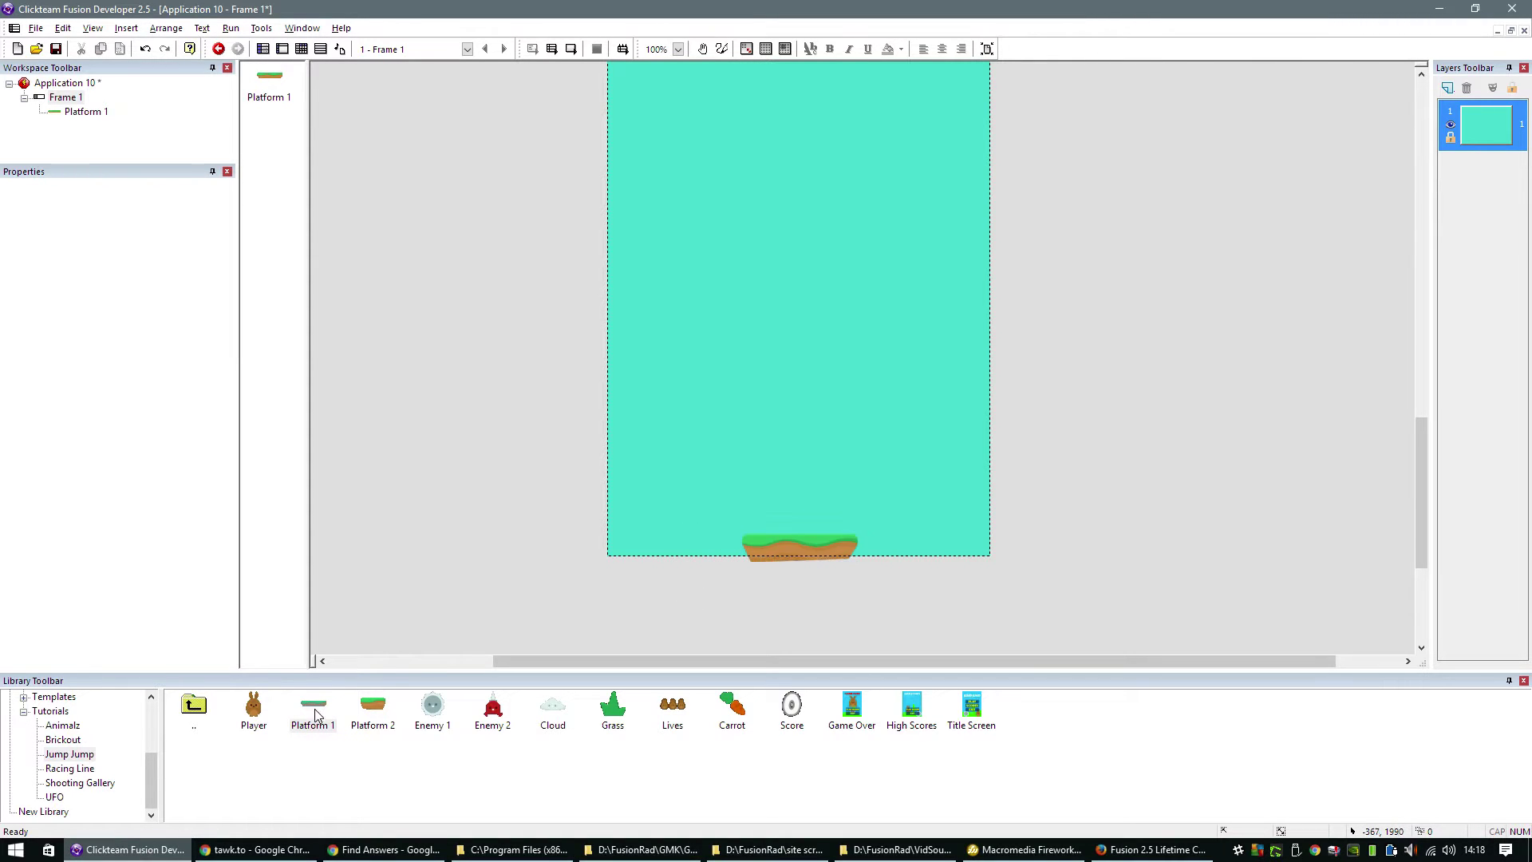
- Add more Platform 1 objects, staggered left and right up through the lower and middle parts of the frame
left_click_drag(318, 716, 696, 175)
scroll(778, 299, "up", 3)
left_click_drag(721, 359, 946, 292, "ctrl")
scroll(926, 335, "up", 3)
left_click_drag(911, 414, 708, 331, "ctrl")
scroll(725, 378, "up", 3)
left_click_drag(723, 463, 674, 268, "ctrl")
left_click_drag(672, 268, 867, 195, "ctrl")
left_click_drag(862, 191, 984, 99, "ctrl")
- Duplicate Platform 1 at staggered positions through the upper part of the frame up to its top edge
scroll(988, 231, "up", 3)
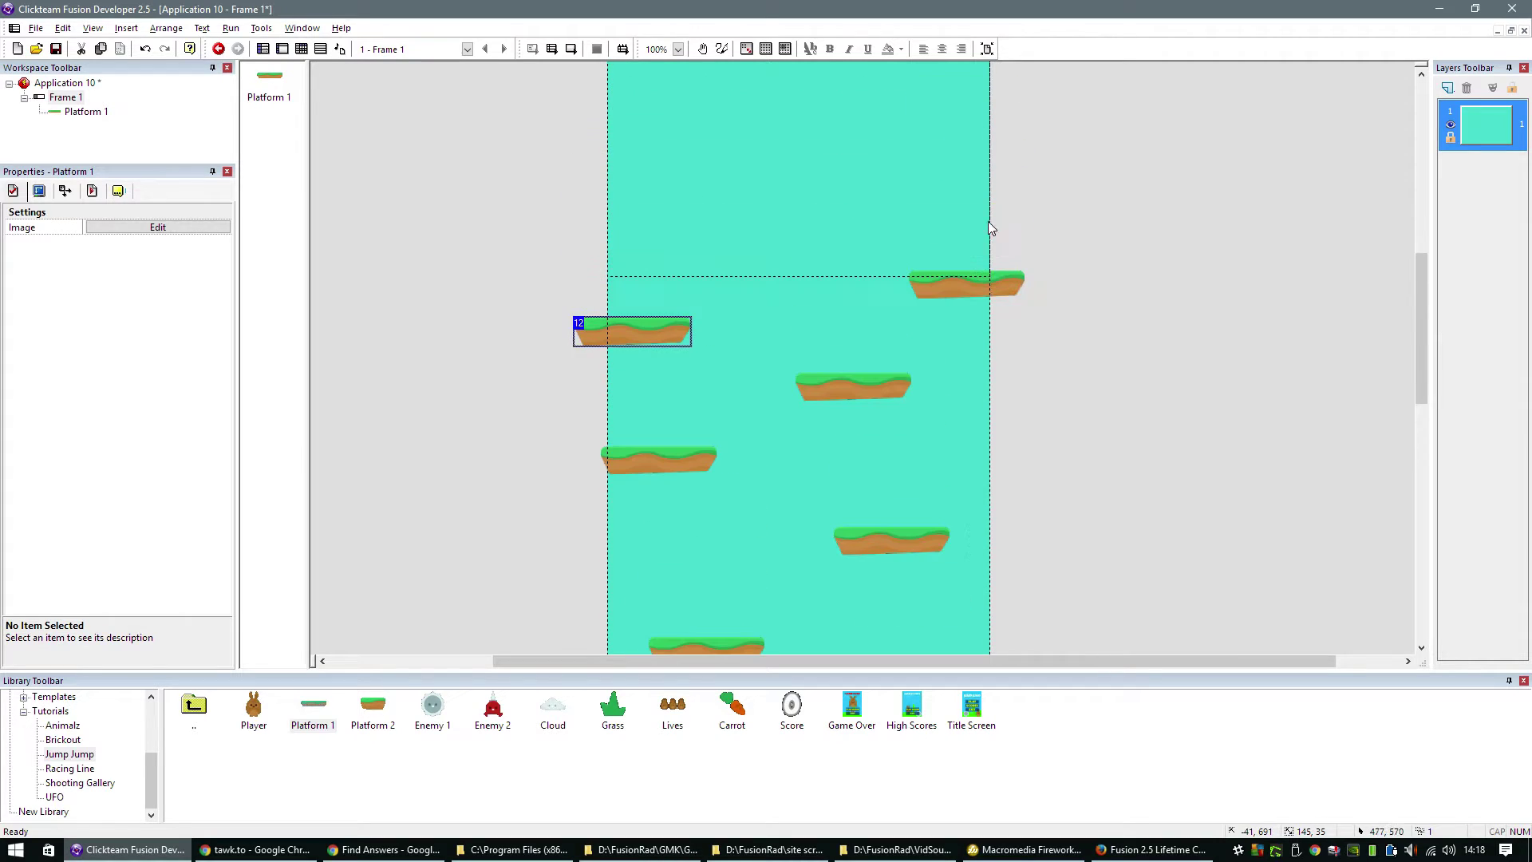
left_click_drag(957, 294, 777, 228, "ctrl")
scroll(800, 271, "up", 3)
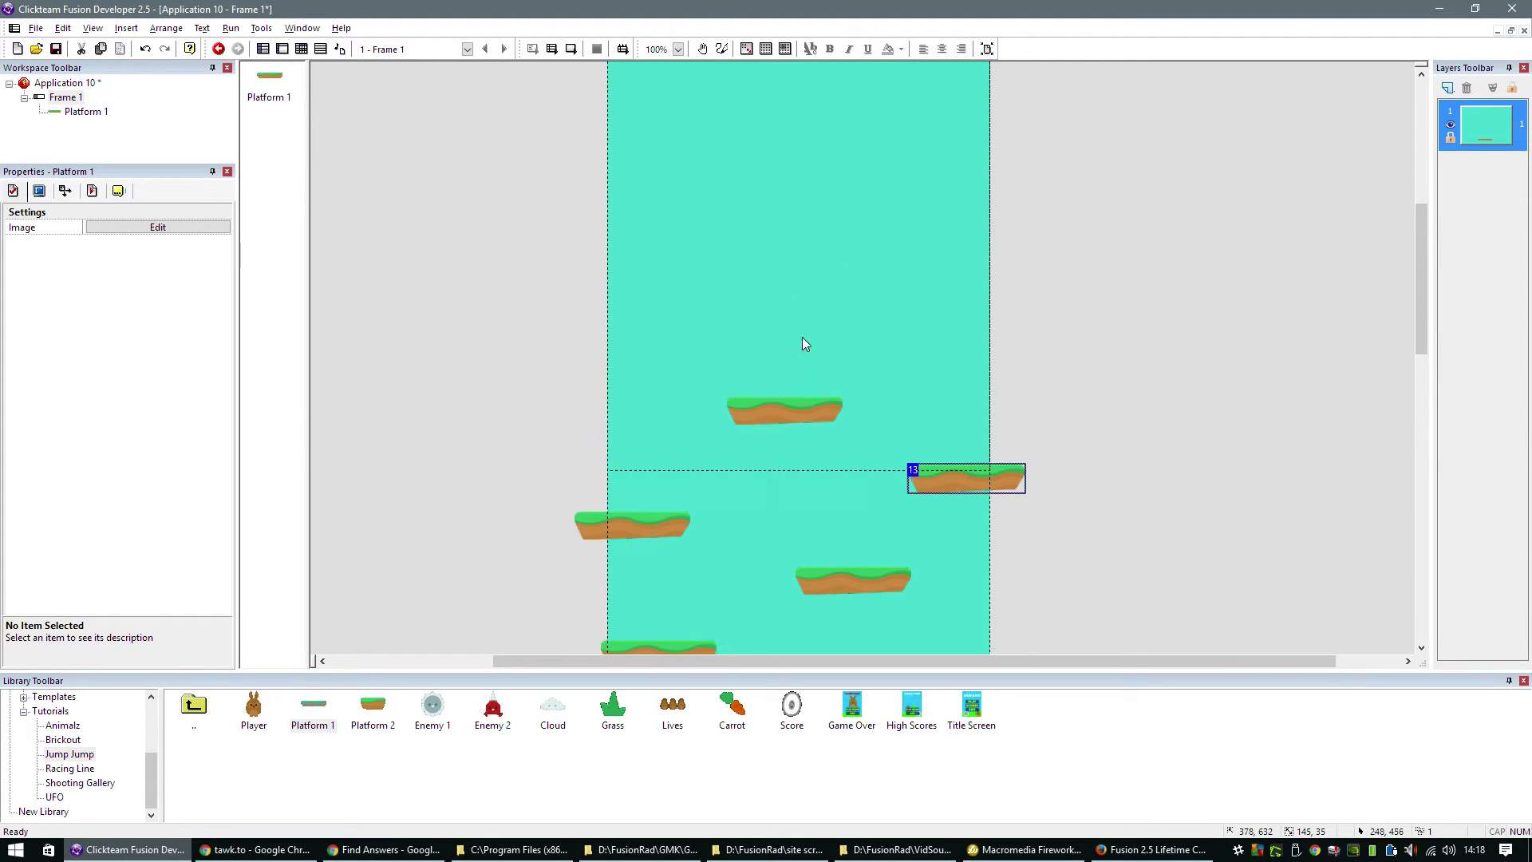
left_click_drag(772, 409, 942, 133, "ctrl")
scroll(883, 239, "up", 3)
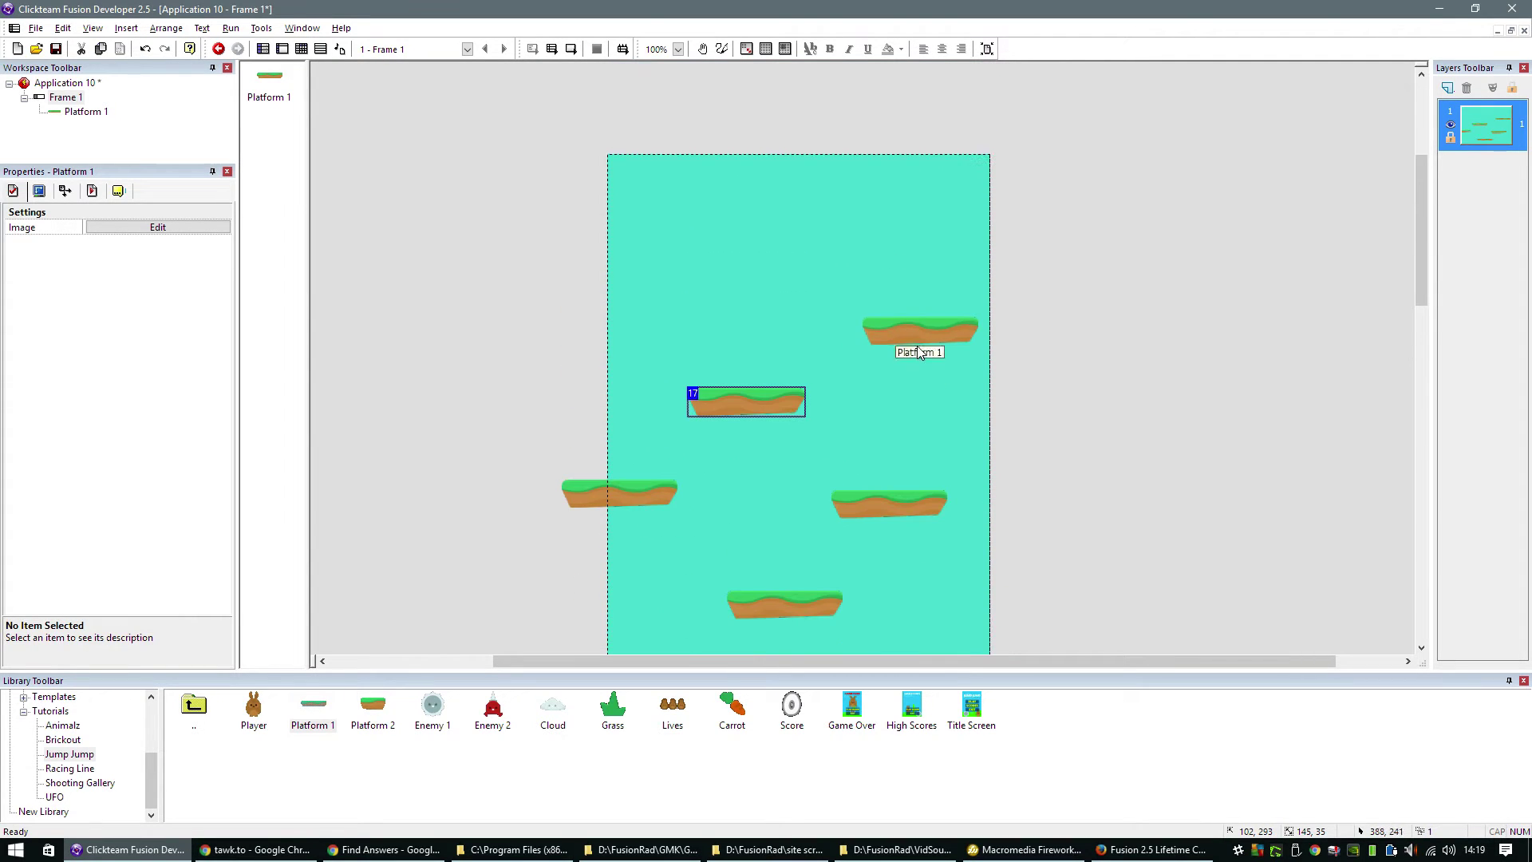
left_click_drag(913, 342, 660, 239, "ctrl")
- Place a Platform 2 object in the right half of the lower frame, in the gap between two Platform 1 objects
scroll(704, 332, "down", 8)
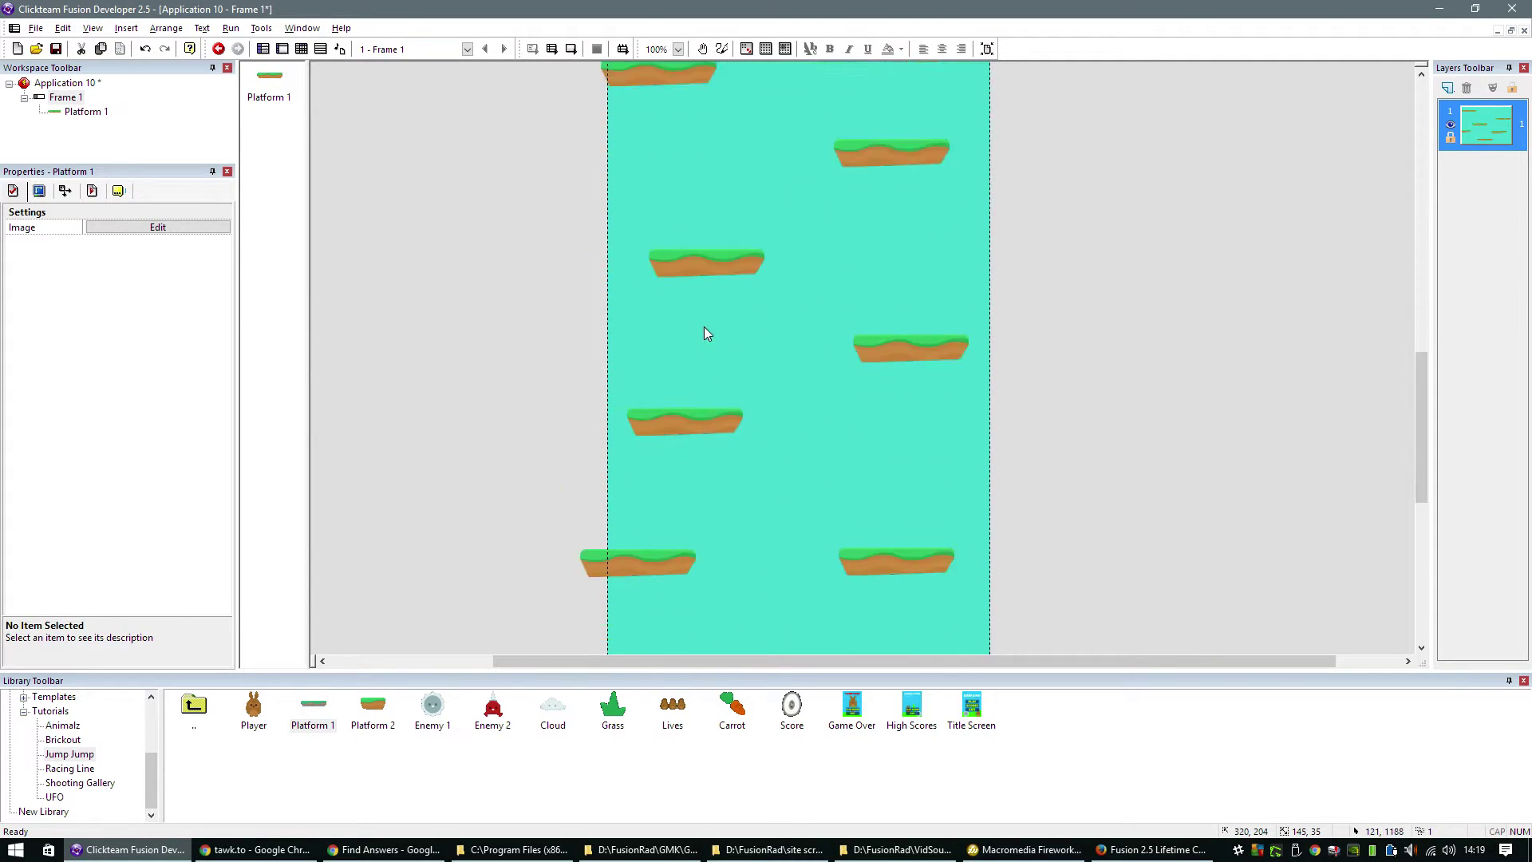
left_click_drag(373, 703, 854, 249)
left_click(914, 279)
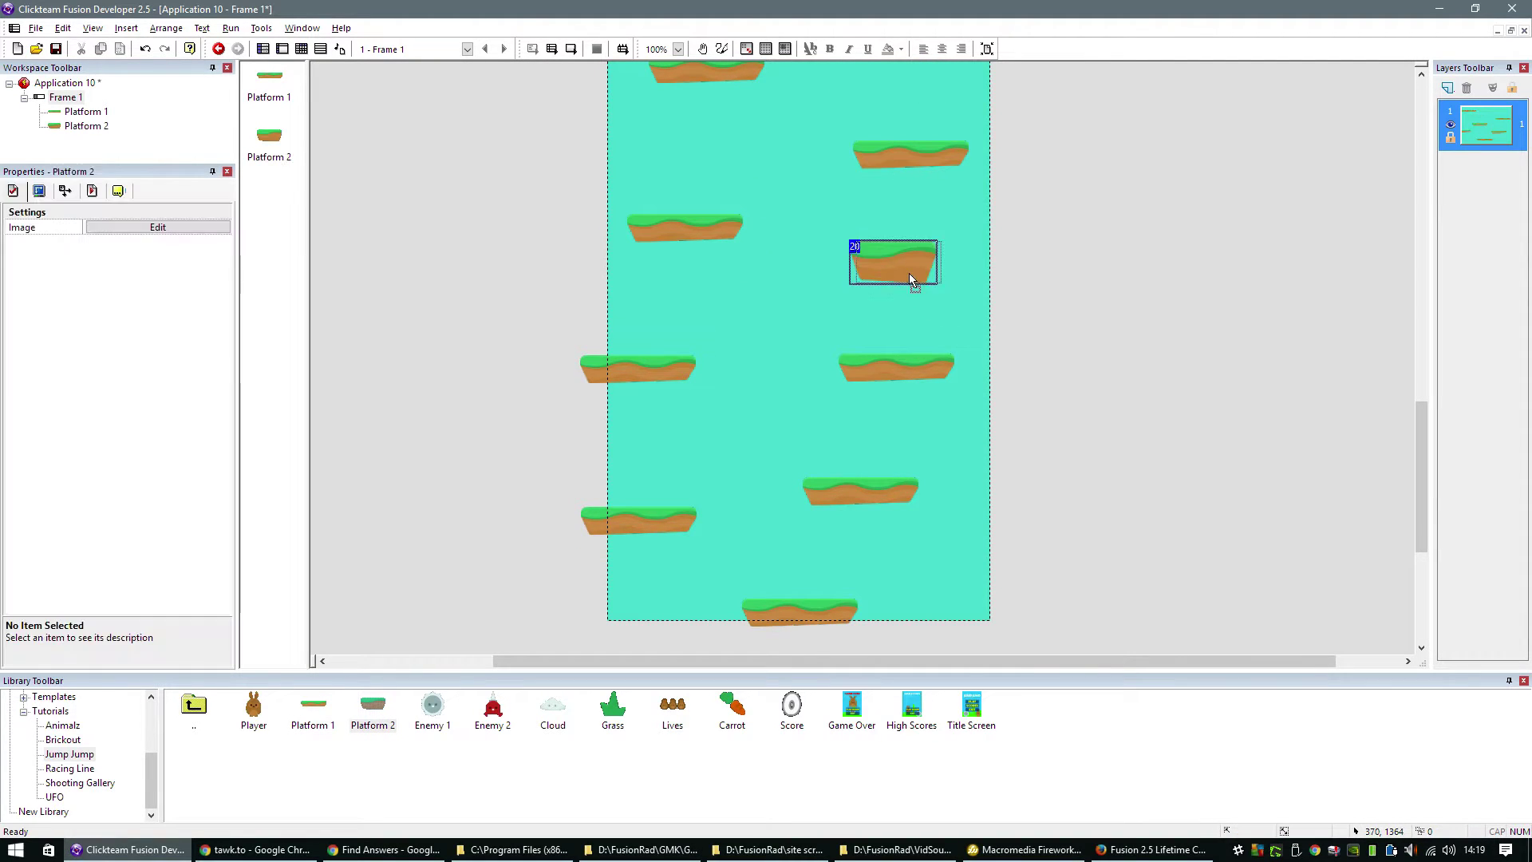
- Set the obstacle type of both Platform 1 and Platform 2 to Platform
left_click(869, 374, "shift")
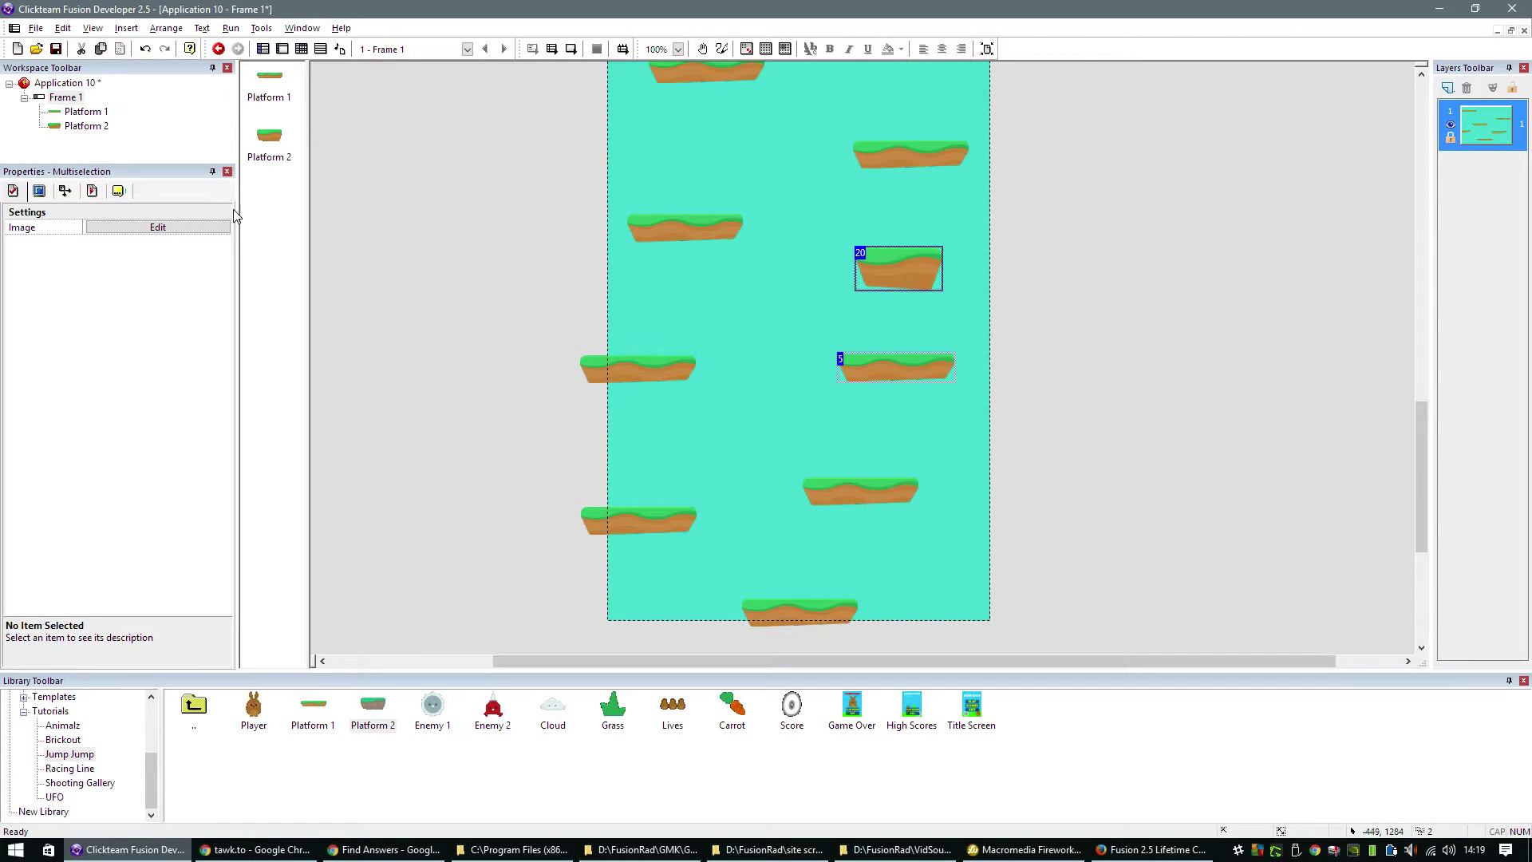
left_click(93, 192)
left_click(144, 239)
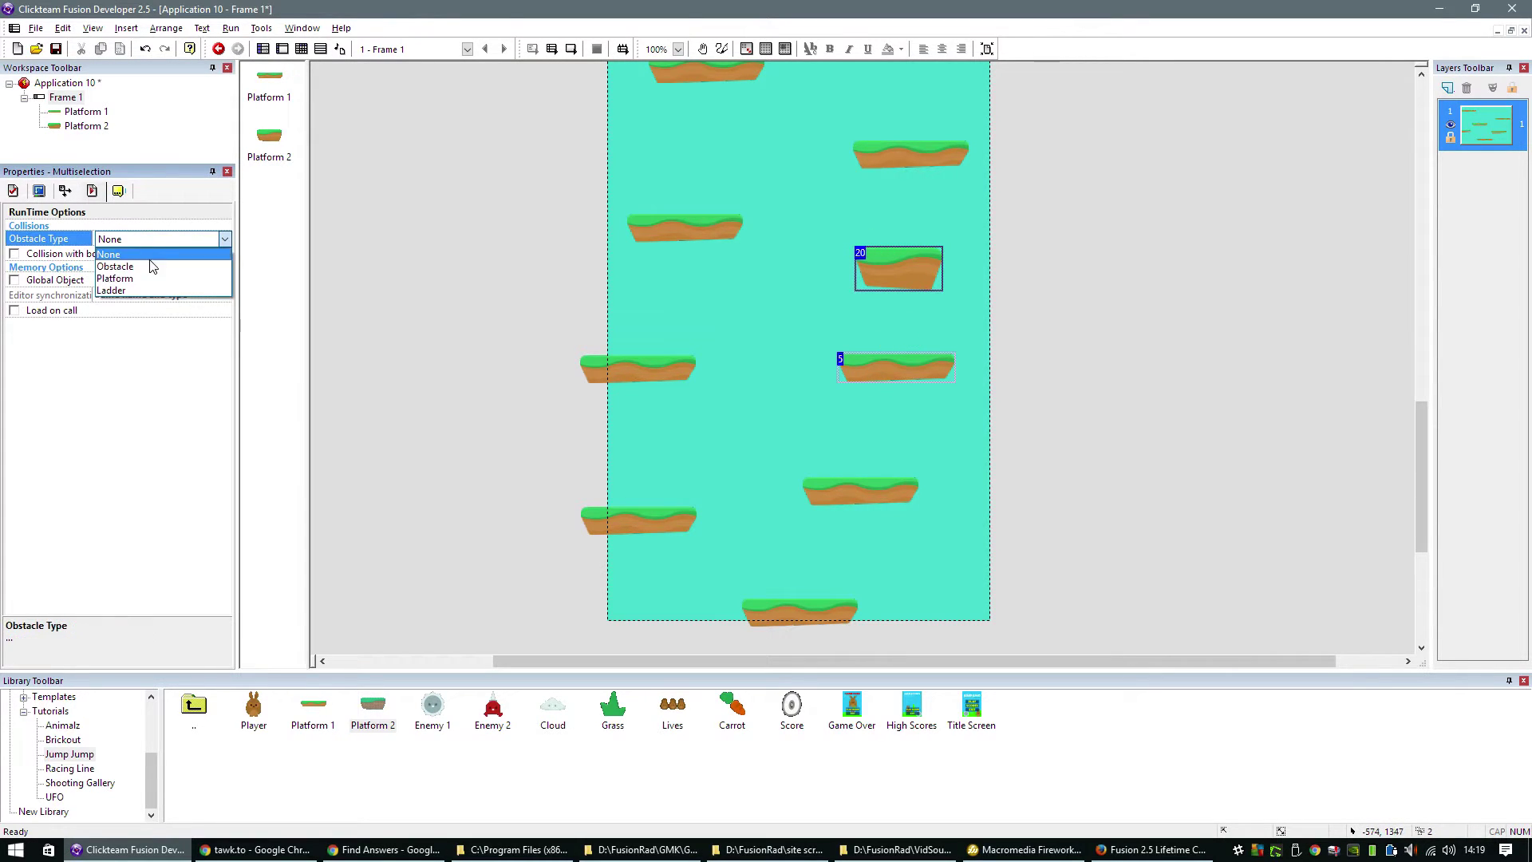
left_click(128, 272)
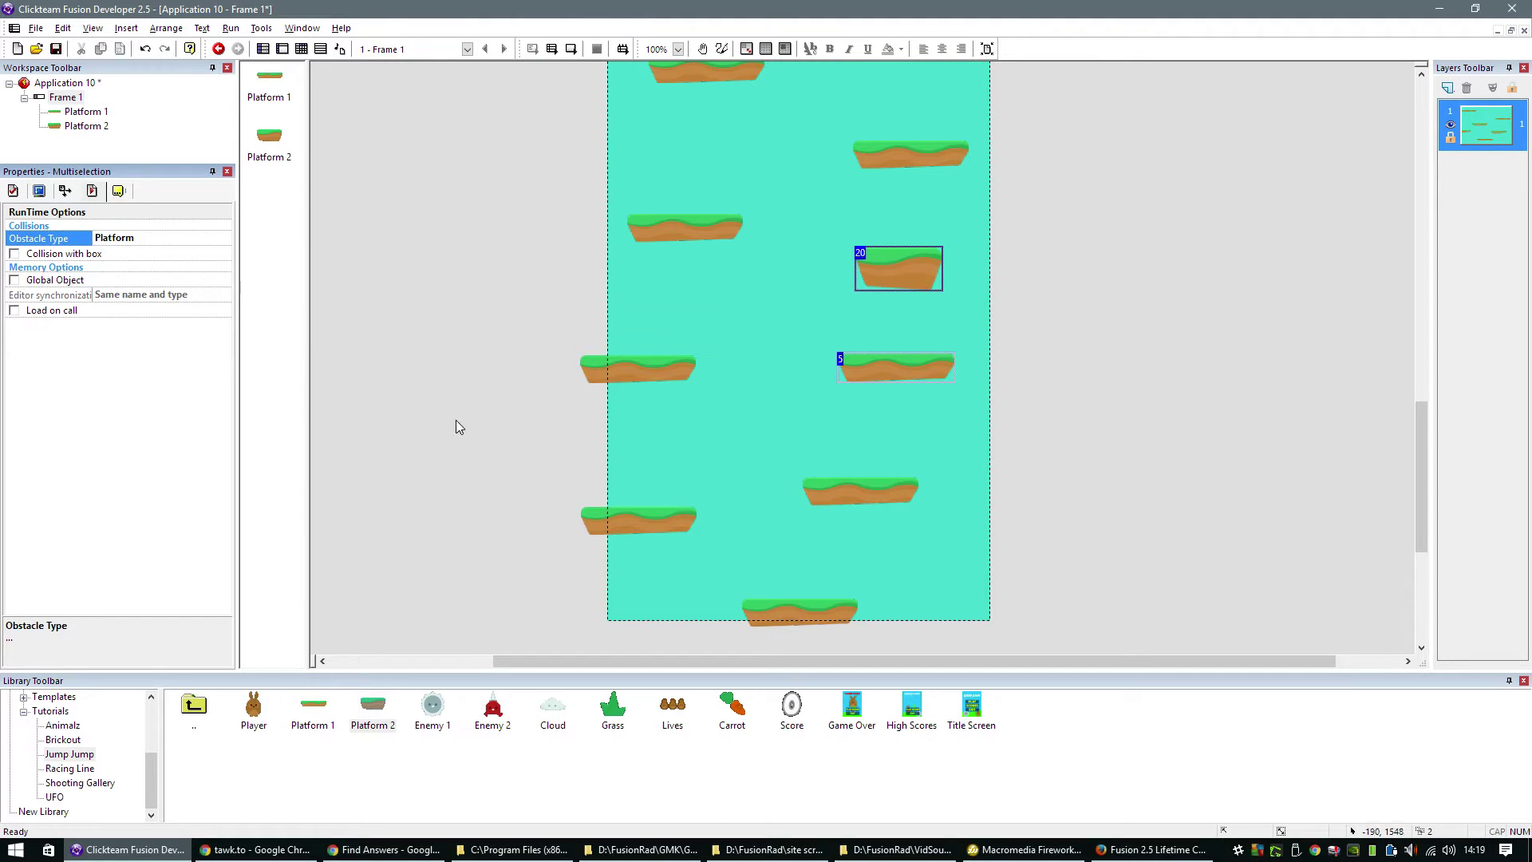
left_click(457, 420)
left_click(663, 372)
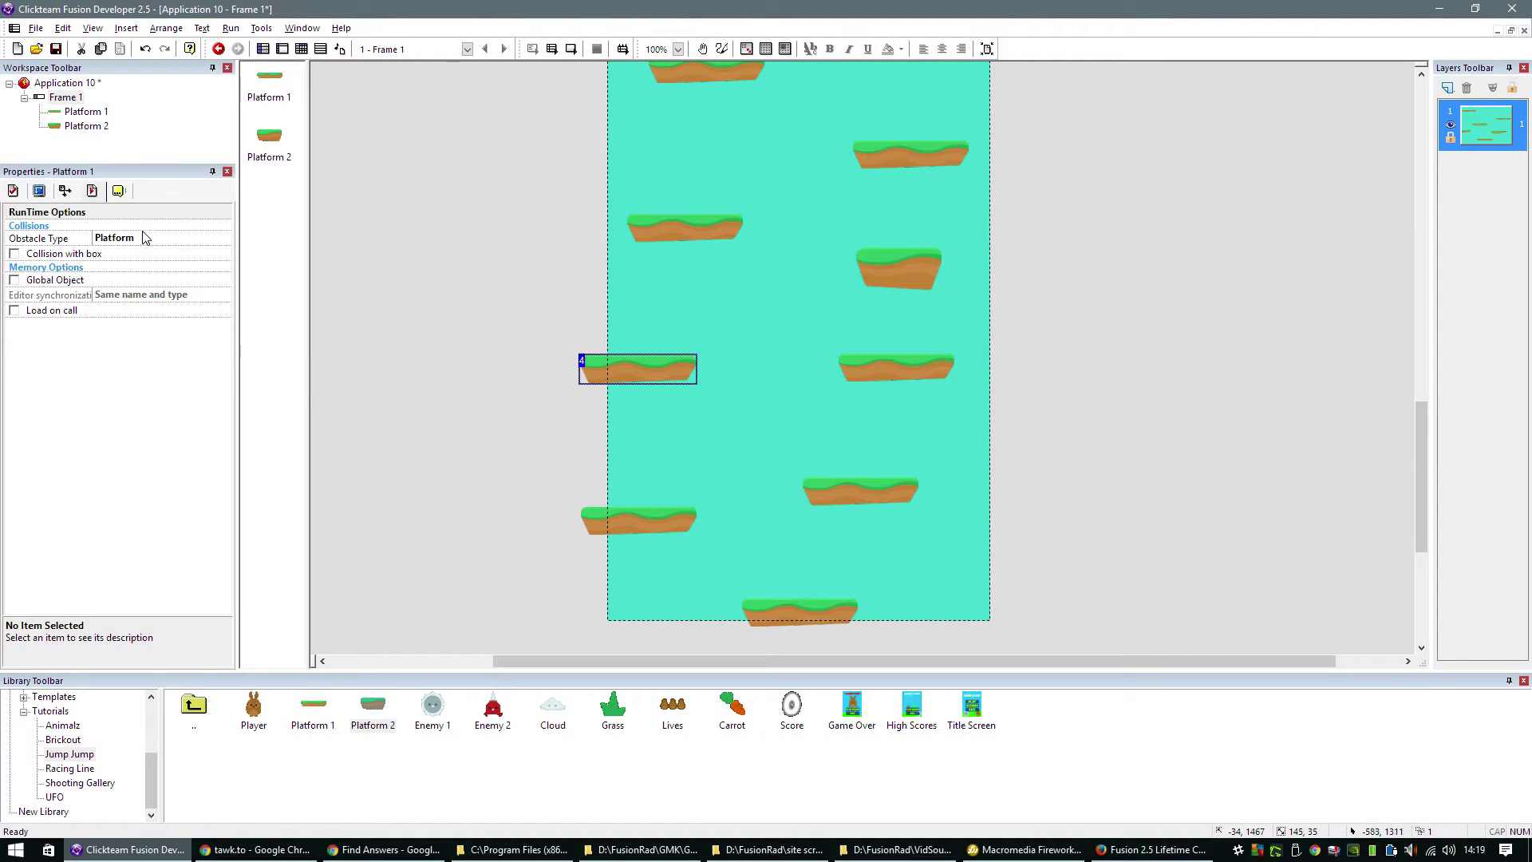
left_click(402, 411)
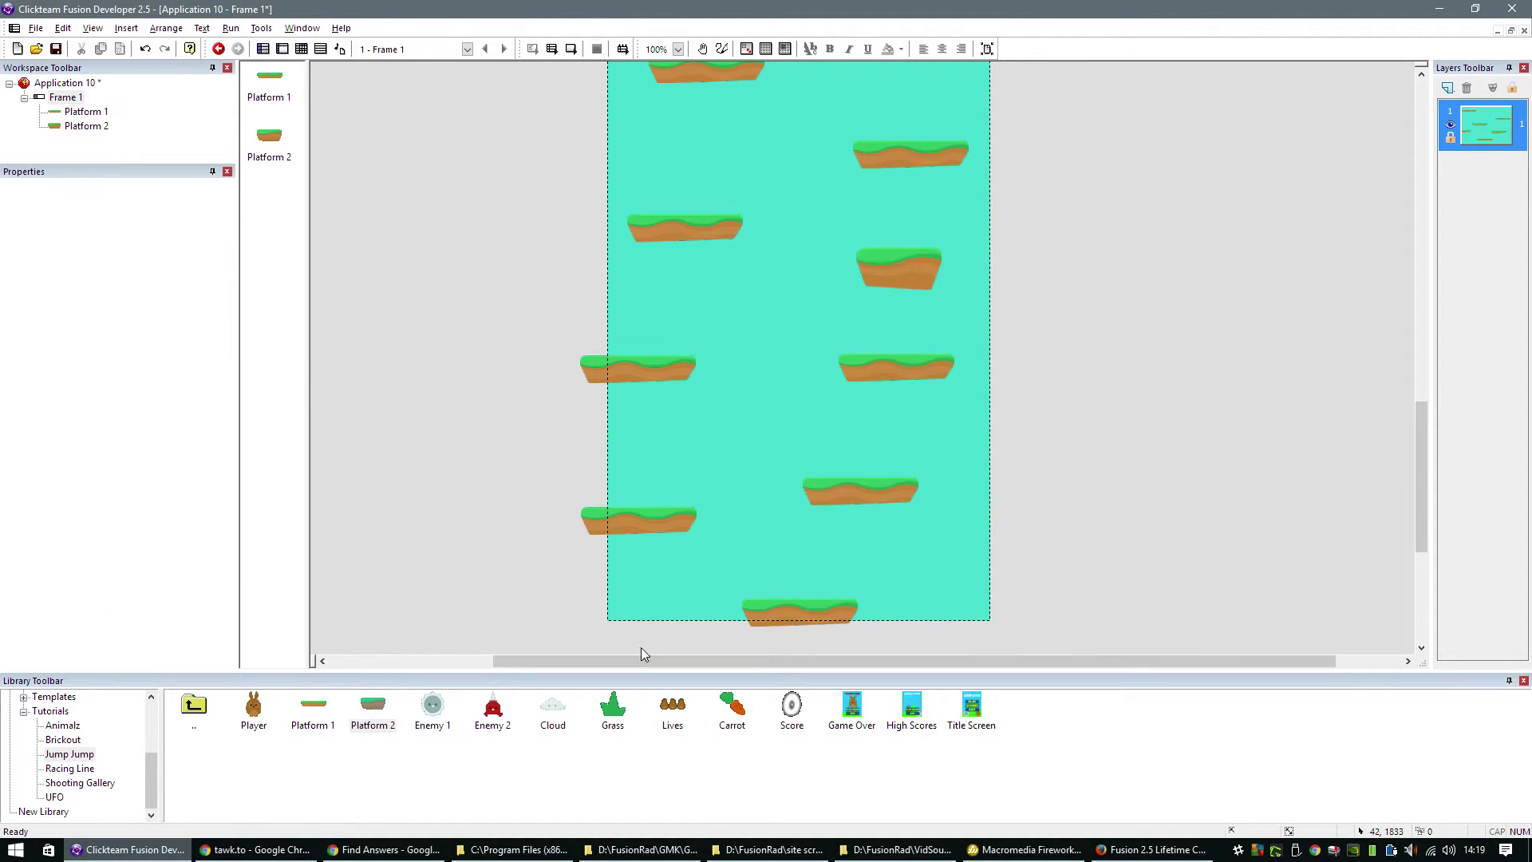
- Place the Score object in the frame's top right corner and the Lives object in its top left corner
scroll(820, 567, "up", 12)
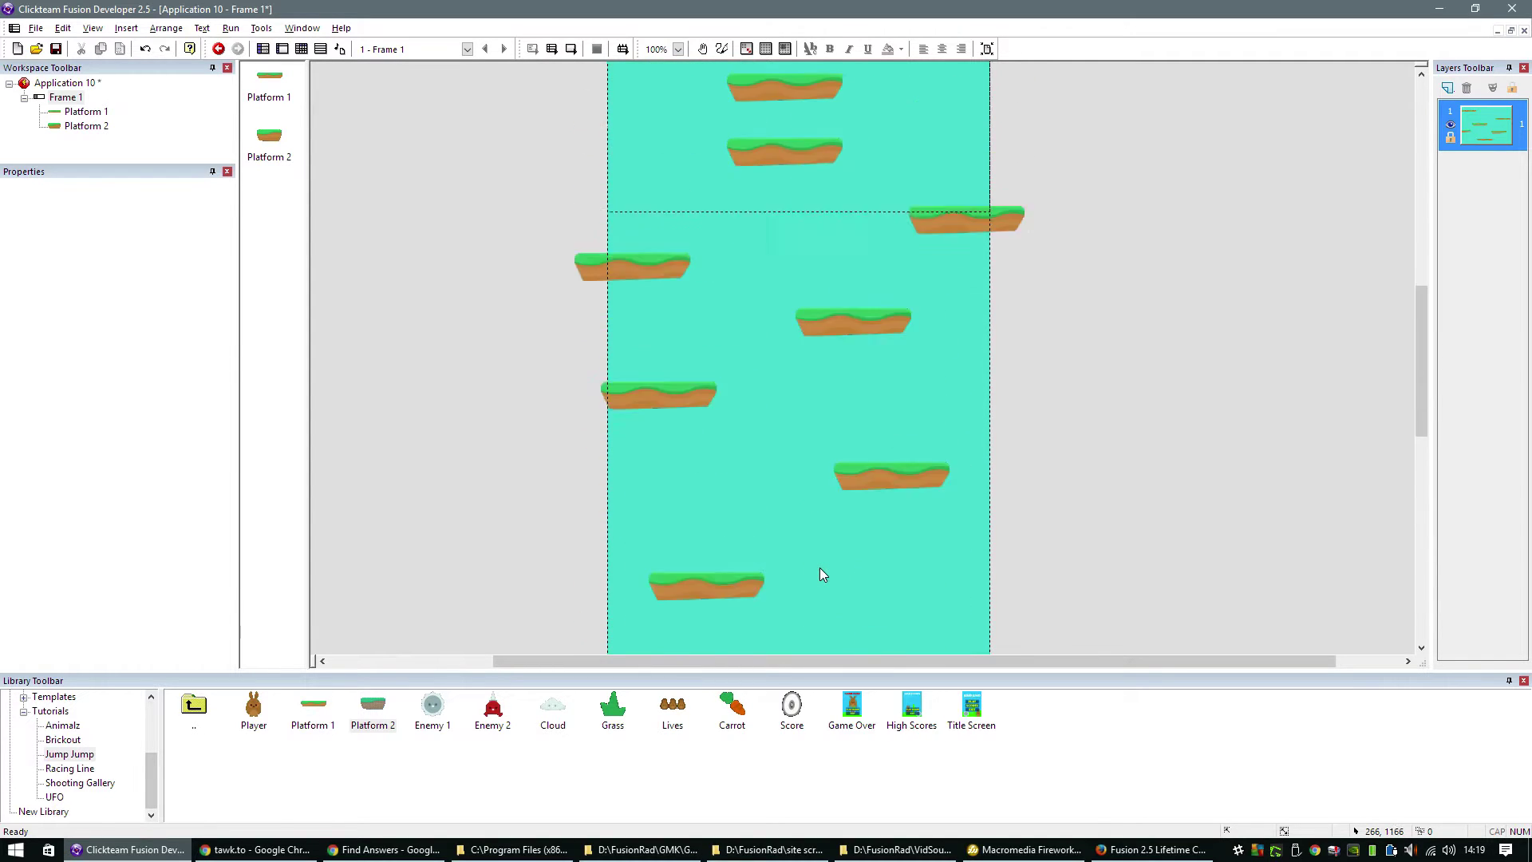
scroll(820, 568, "down", 1)
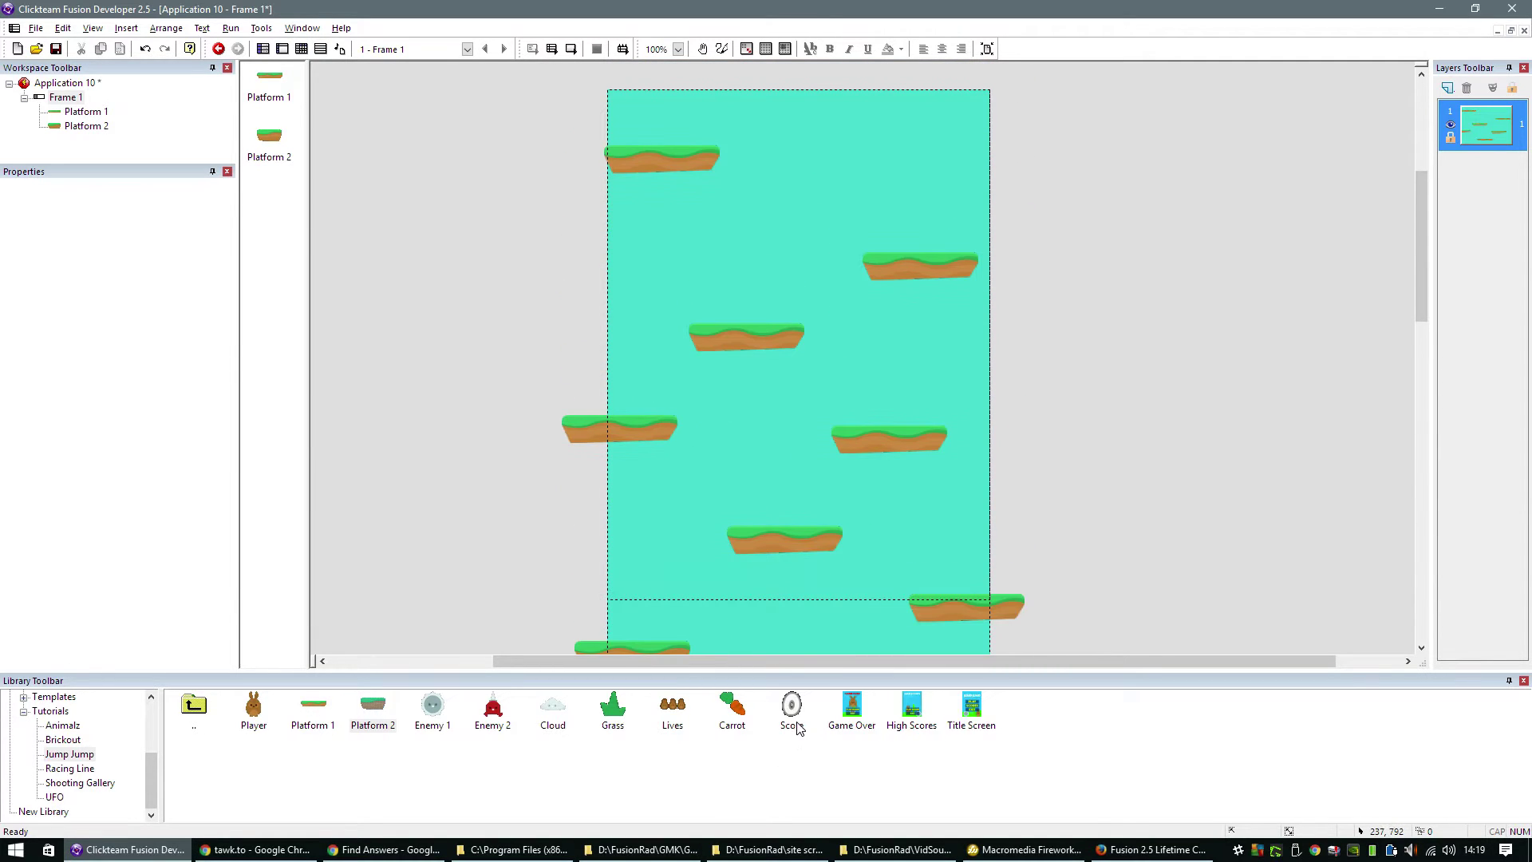
left_click_drag(791, 705, 996, 134)
left_click_drag(672, 705, 617, 100)
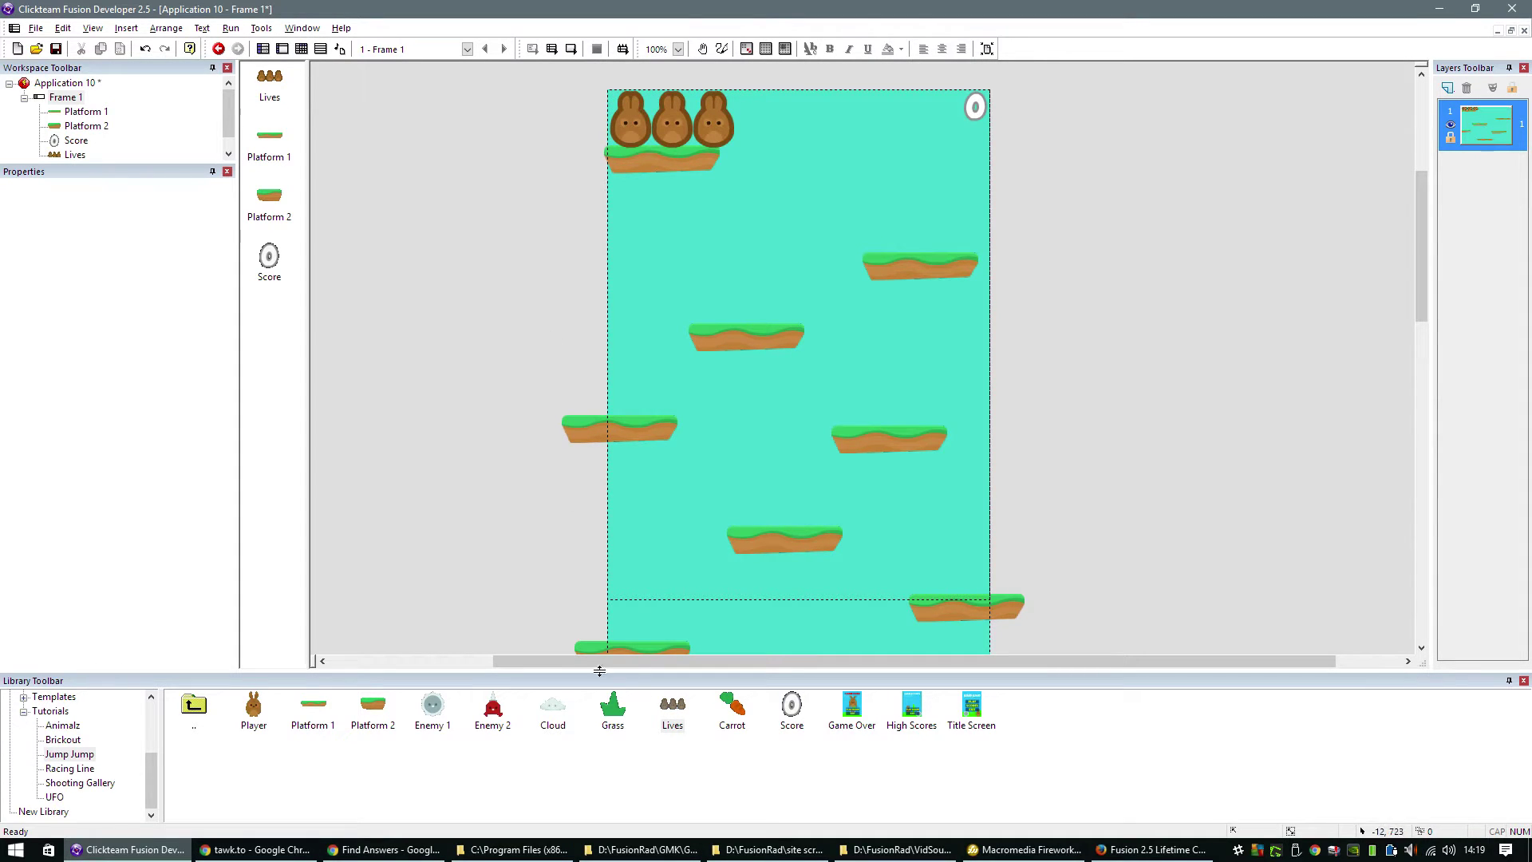
- Place a Grass object from the library on an upper platform and duplicate it onto several platforms down to the lower frame
left_click_drag(613, 705, 812, 520)
scroll(892, 498, "down", 3)
left_click_drag(817, 316, 894, 496, "ctrl")
scroll(911, 518, "down", 2)
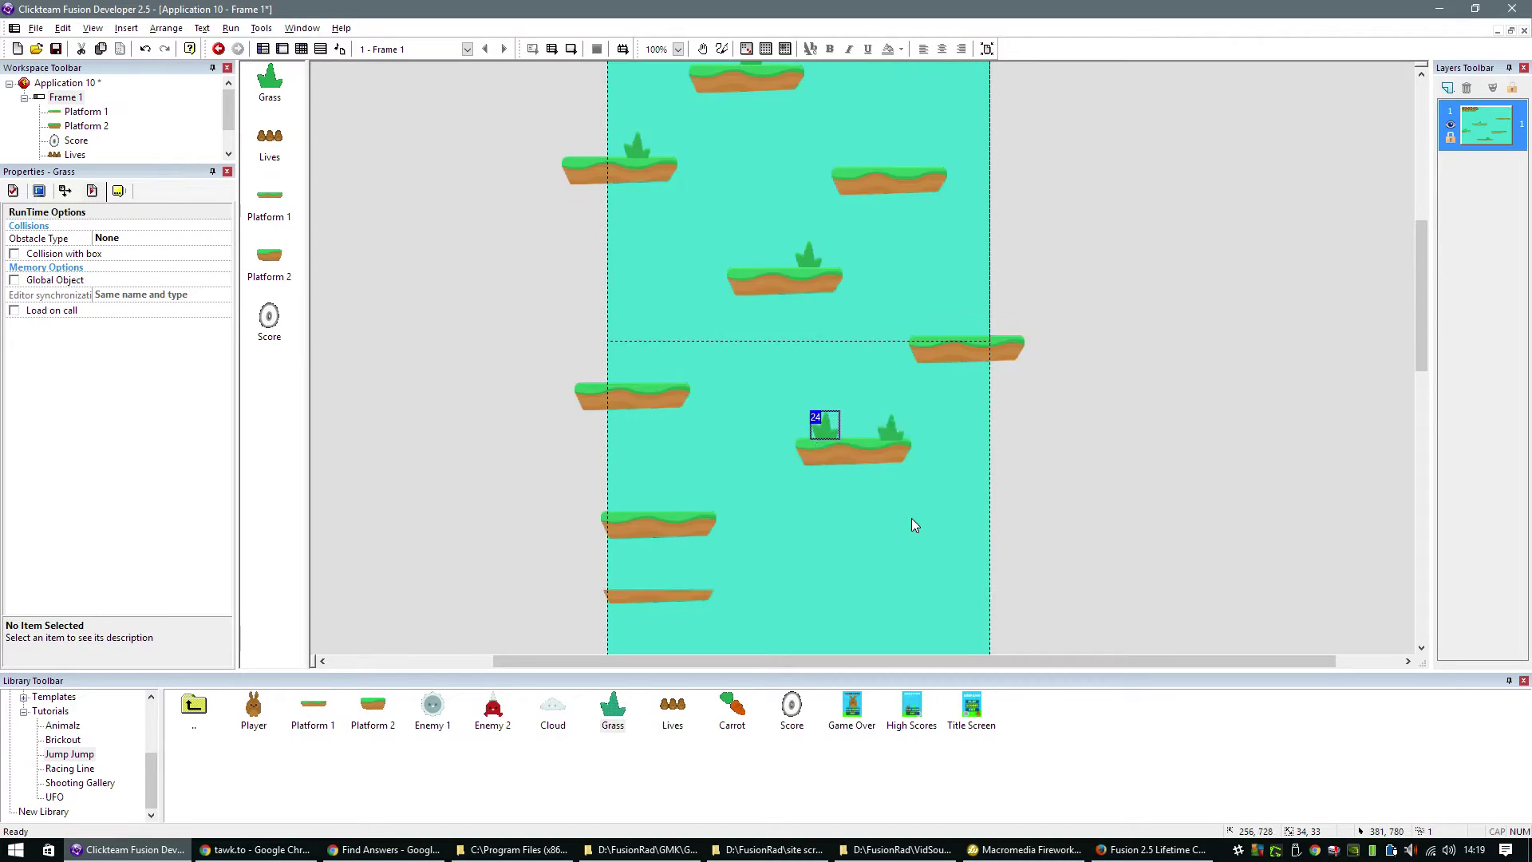
left_click_drag(887, 366, 862, 522, "ctrl")
scroll(874, 519, "down", 2)
left_click_drag(878, 588, 879, 588, "ctrl")
scroll(894, 559, "down", 4)
left_click_drag(879, 327, 656, 542, "ctrl")
scroll(735, 533, "down", 3)
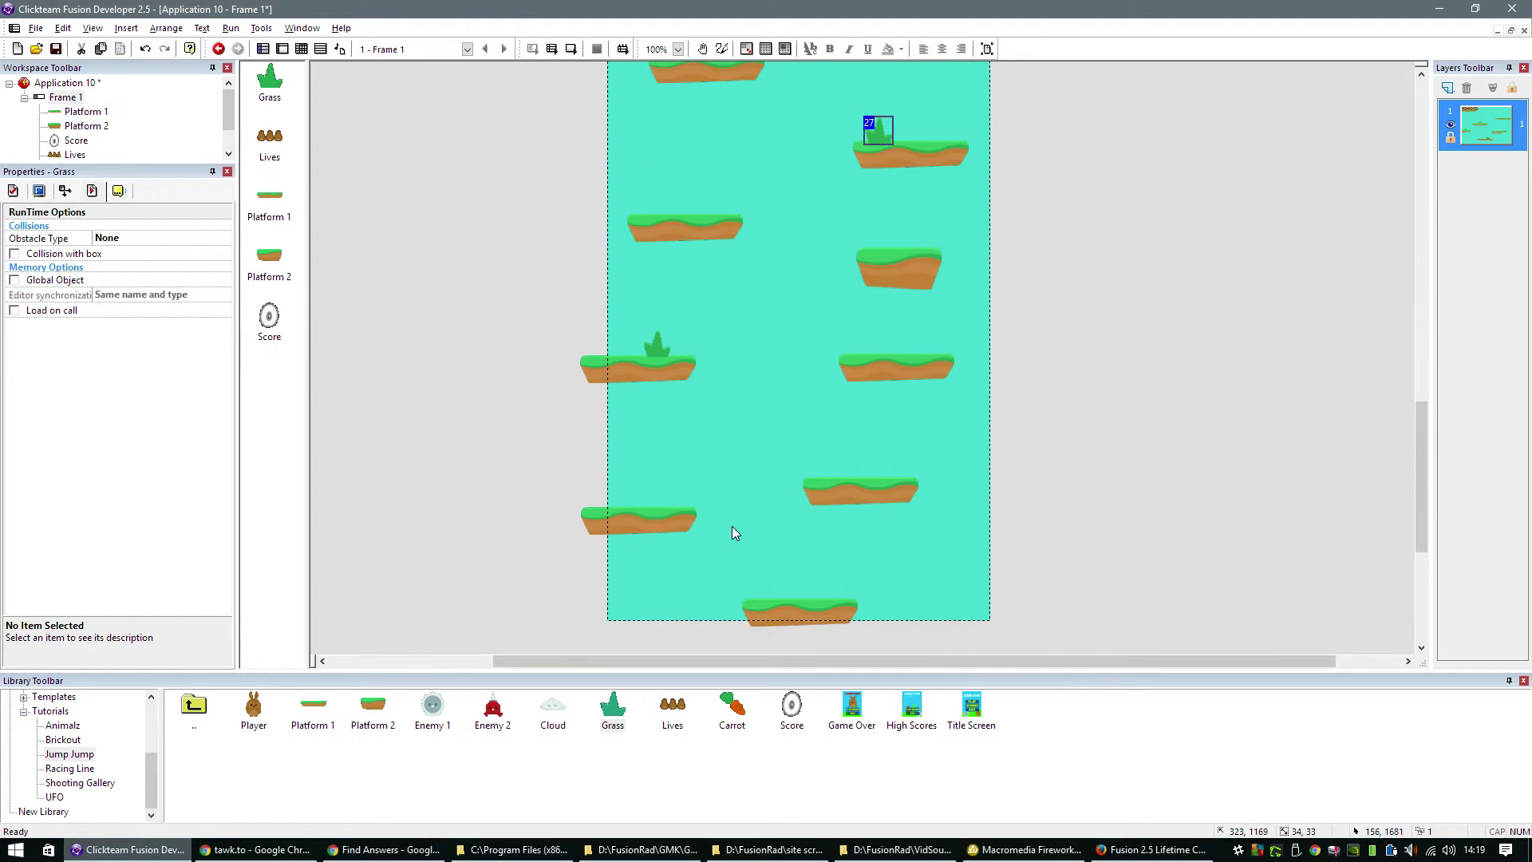
left_click_drag(658, 339, 849, 470, "ctrl")
- Place a Carrot on the lowest platform and duplicate it onto four other platforms in the lower part of the frame
left_click_drag(732, 706, 782, 591)
left_click_drag(780, 592, 636, 500, "ctrl")
left_click_drag(636, 500, 898, 351, "ctrl")
scroll(899, 423, "up", 3)
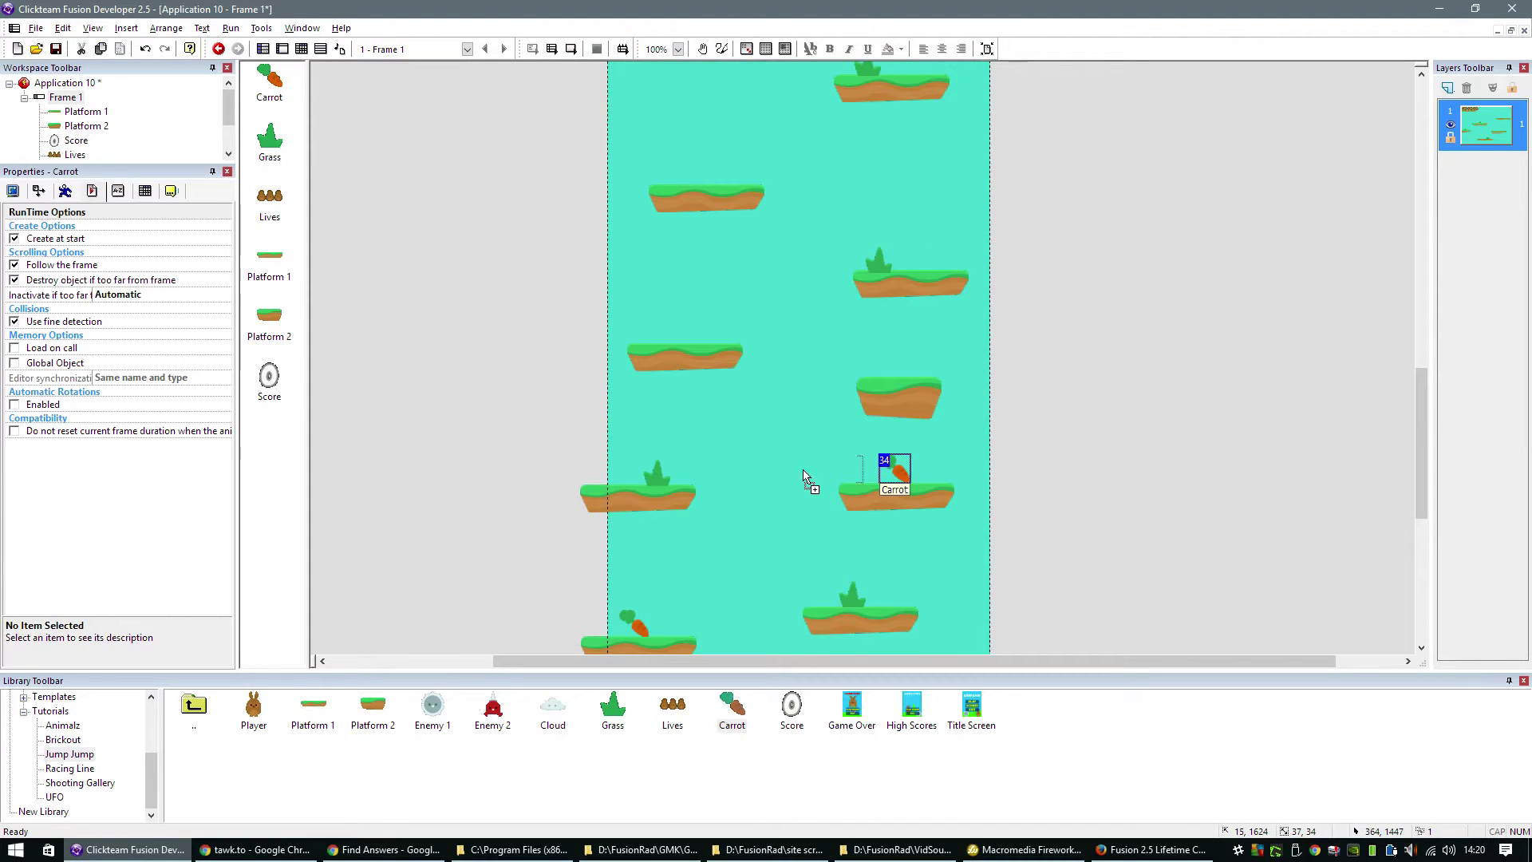
left_click_drag(636, 475, 693, 340, "ctrl")
scroll(701, 390, "up", 5)
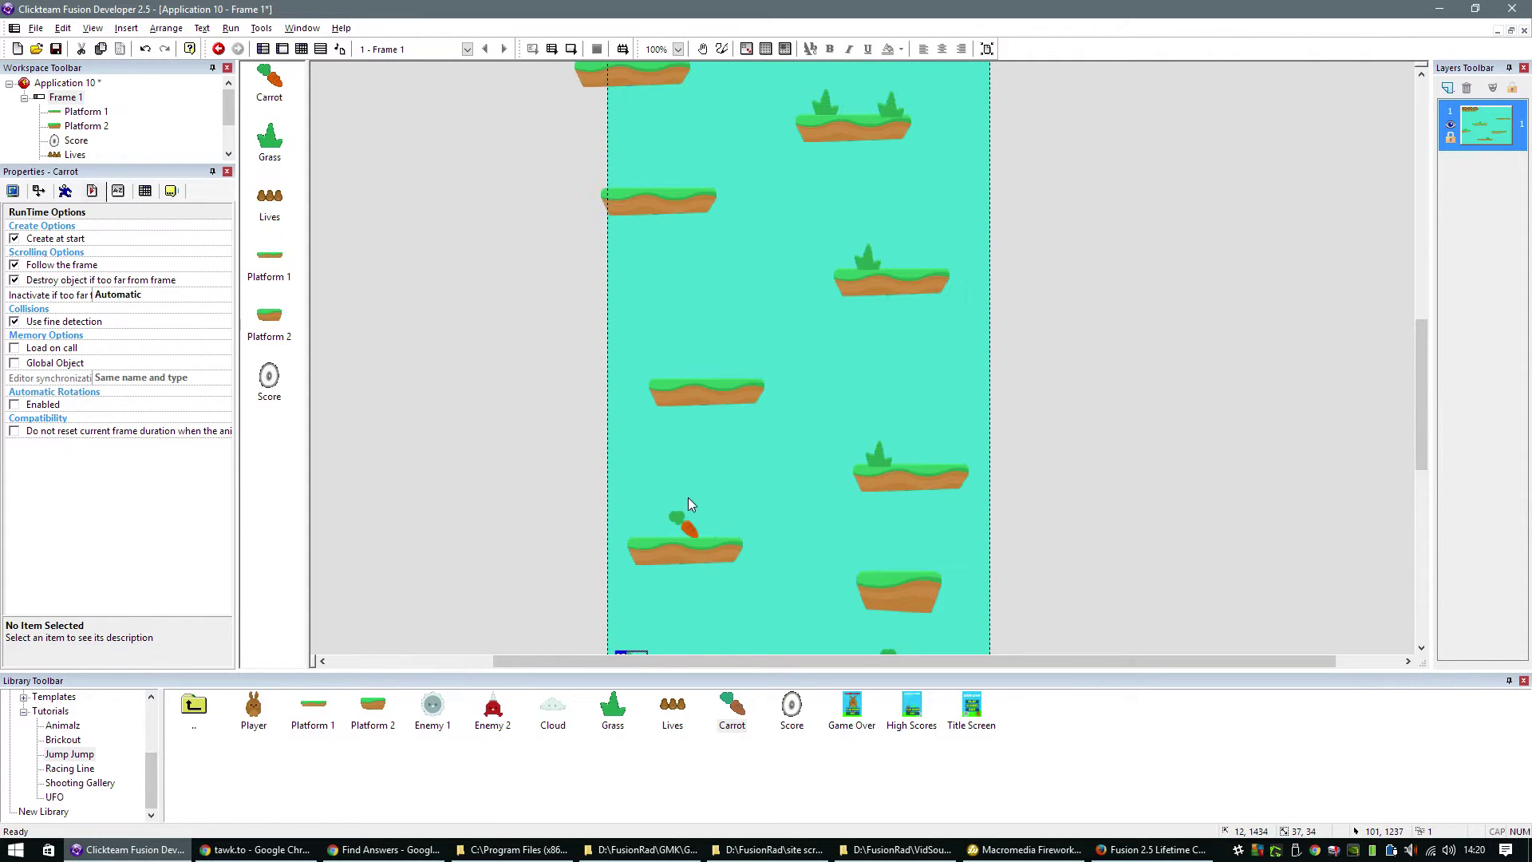
- Duplicate the Carrot onto platforms up through the middle and upper frame, setting the highest copy beside the grass
left_click_drag(687, 520, 710, 369, "ctrl")
scroll(712, 399, "up", 3)
left_click_drag(707, 499, 661, 310, "ctrl")
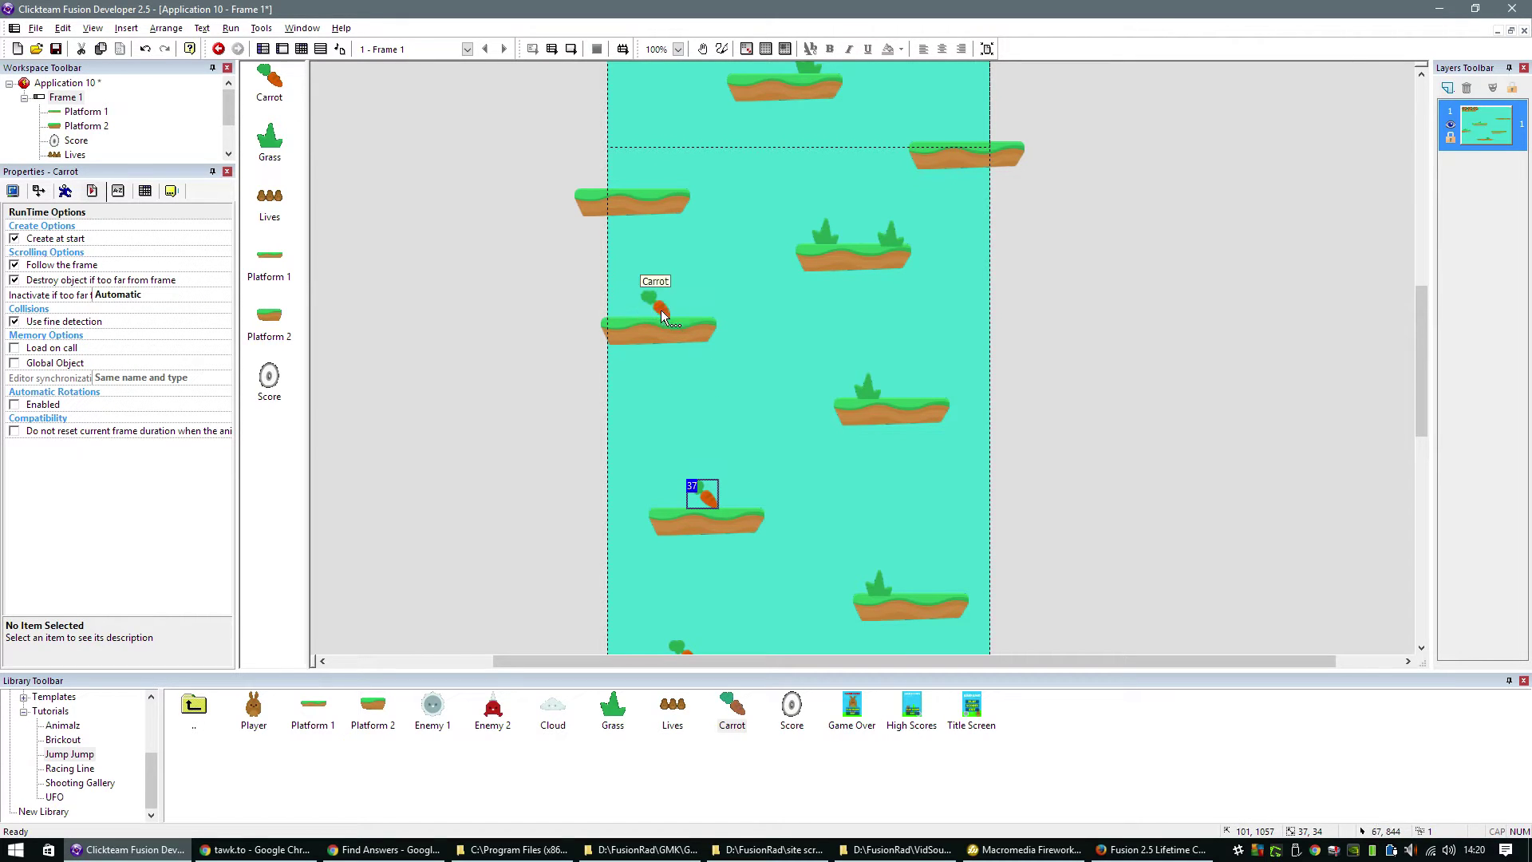
left_click_drag(661, 306, 648, 180, "ctrl")
scroll(677, 236, "up", 3)
left_click_drag(642, 371, 786, 260, "ctrl")
scroll(795, 304, "up", 3)
left_click_drag(793, 442, 753, 254, "ctrl")
scroll(761, 309, "up", 3)
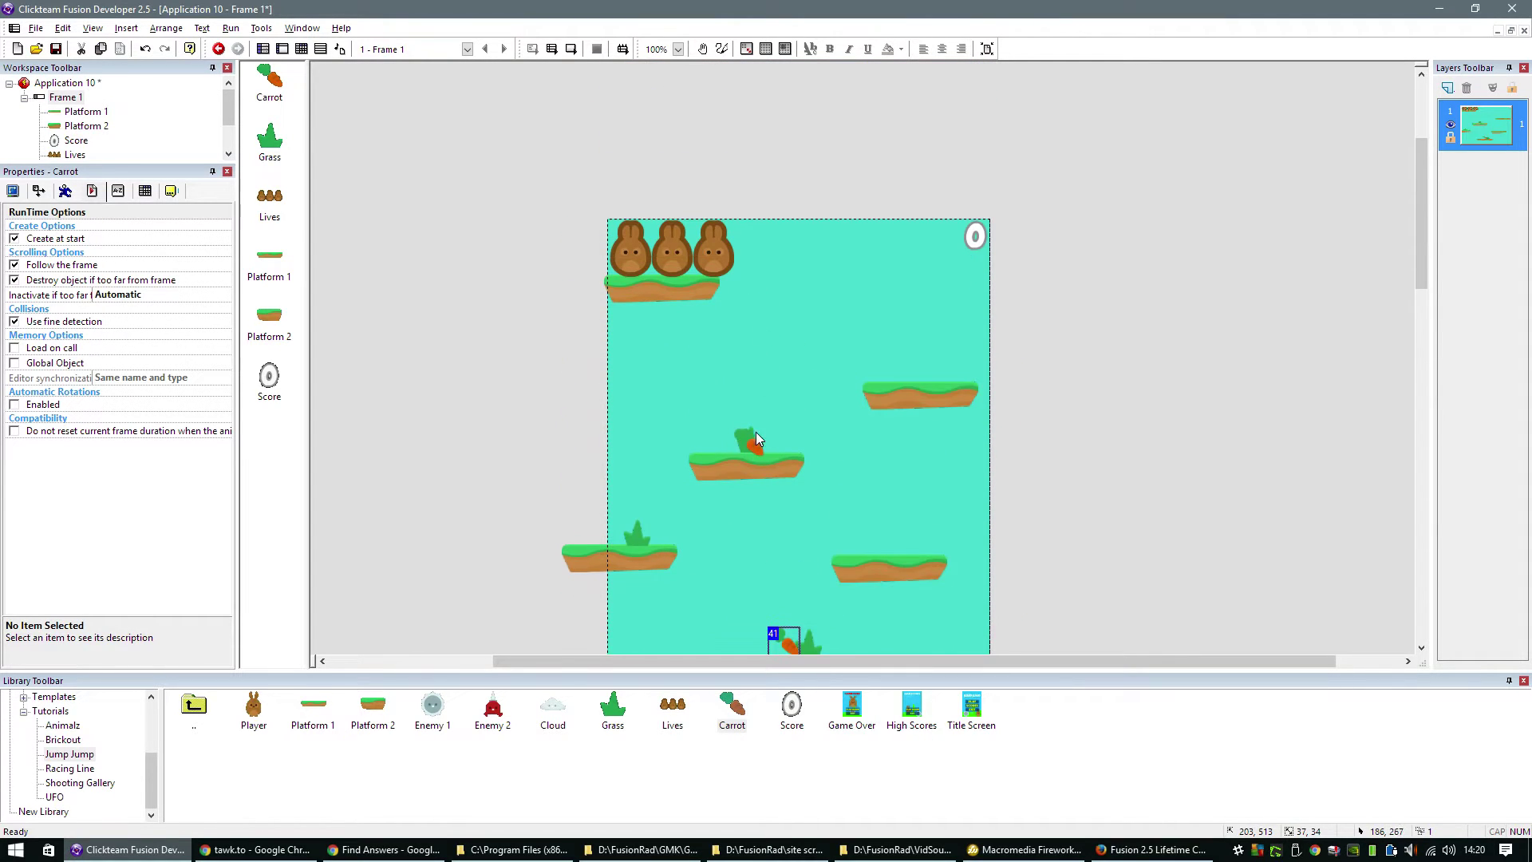
left_click_drag(757, 440, 723, 449, "ctrl")
left_click(839, 499)
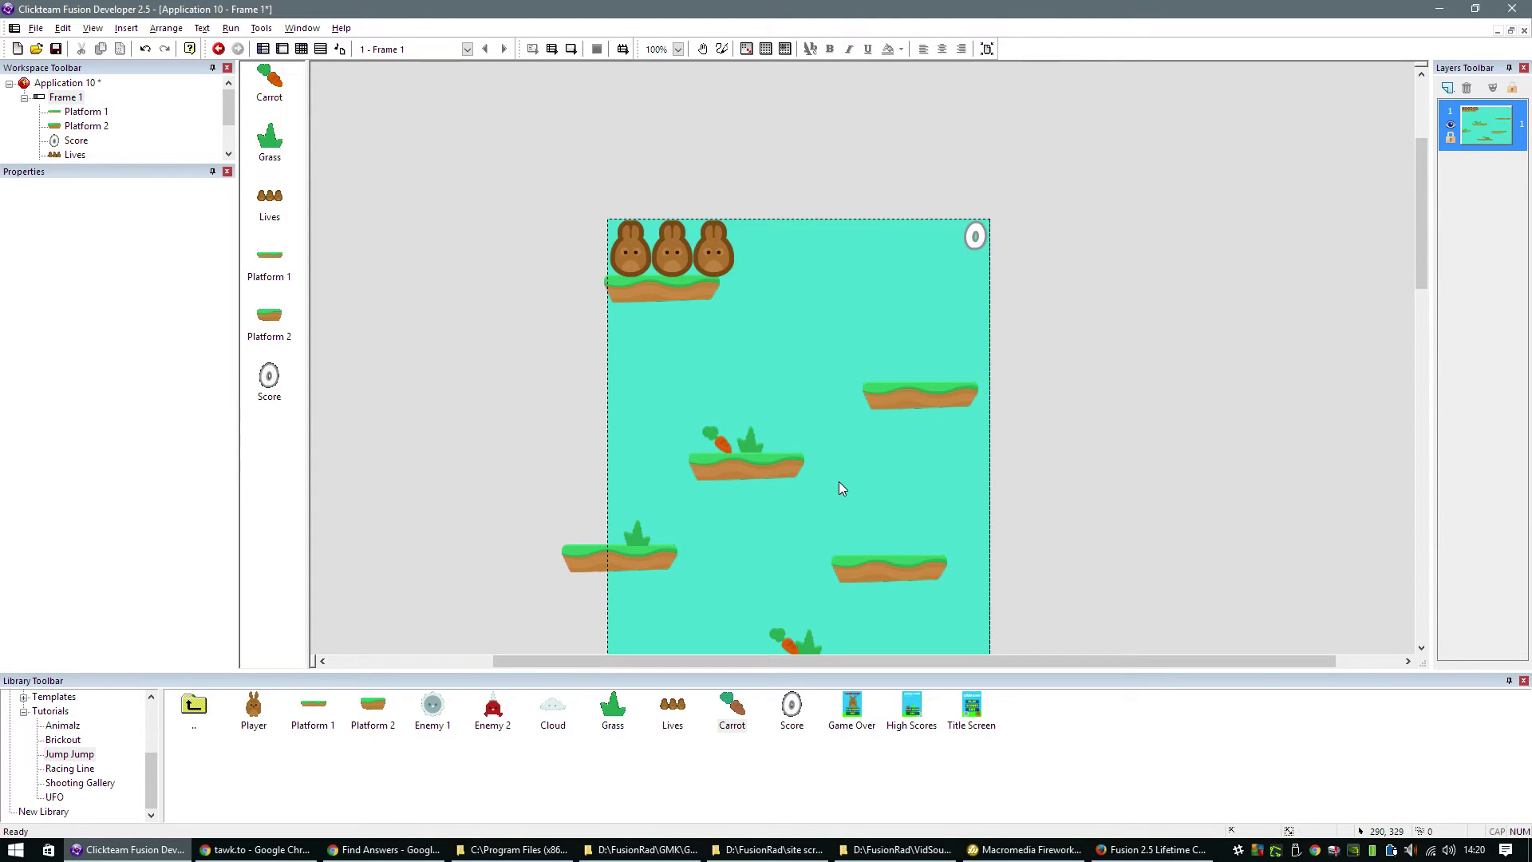
- Shift the topmost platform clear of the Lives object, put a duplicated Carrot on it, and delete the surplus selected Carrot
left_click_drag(715, 449, 758, 335, "ctrl")
left_click(683, 290)
left_click(687, 265, "ctrl")
left_click(782, 367)
left_click(763, 300)
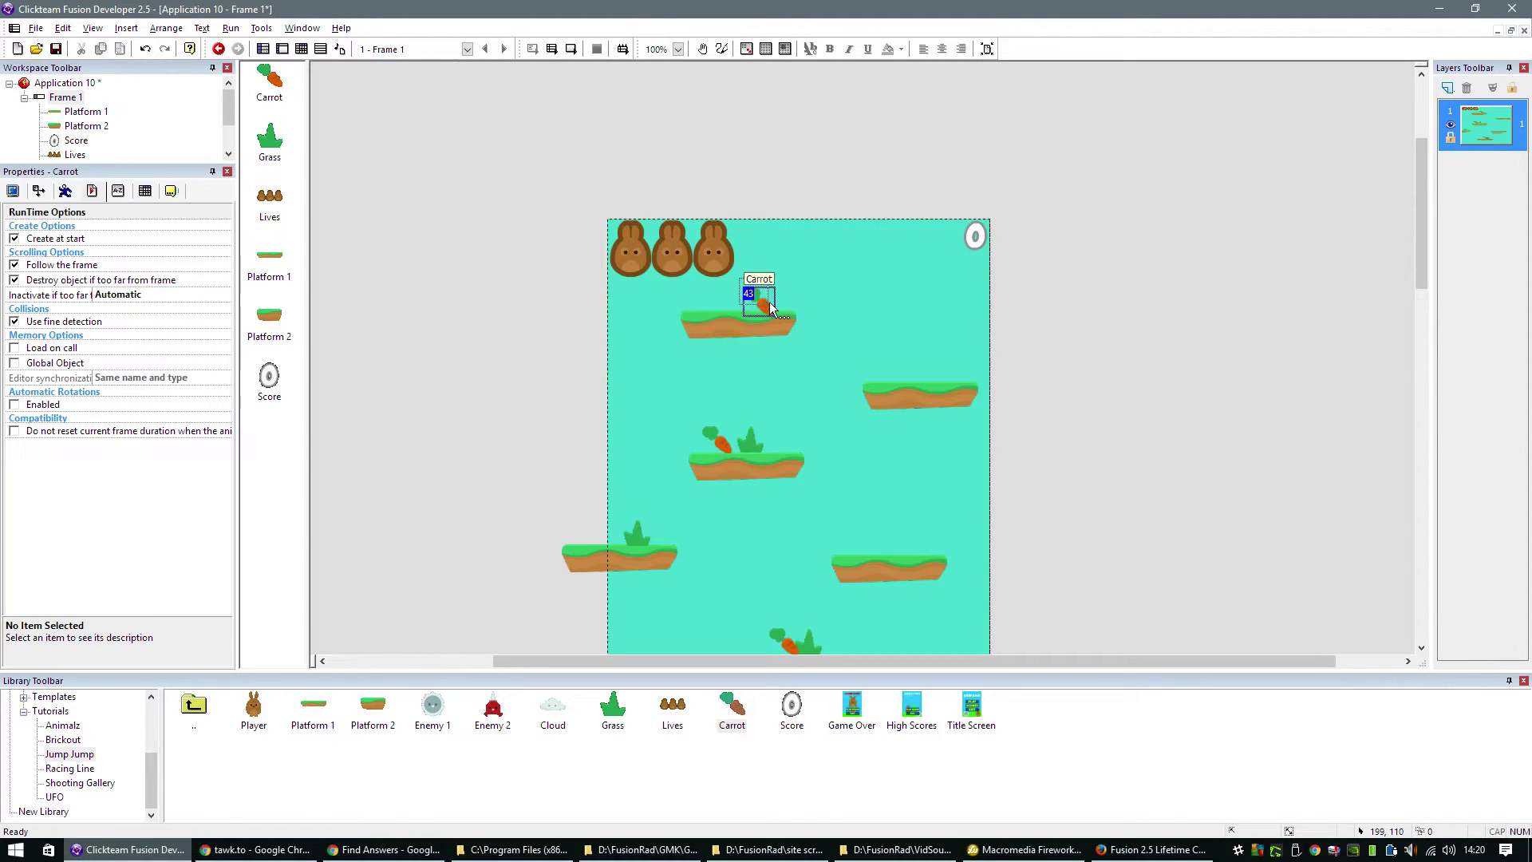
key("Delete")
- Place a Cloud overlapping the right end of the lowest left-hand platform and send it to the back
scroll(797, 467, "down", 10)
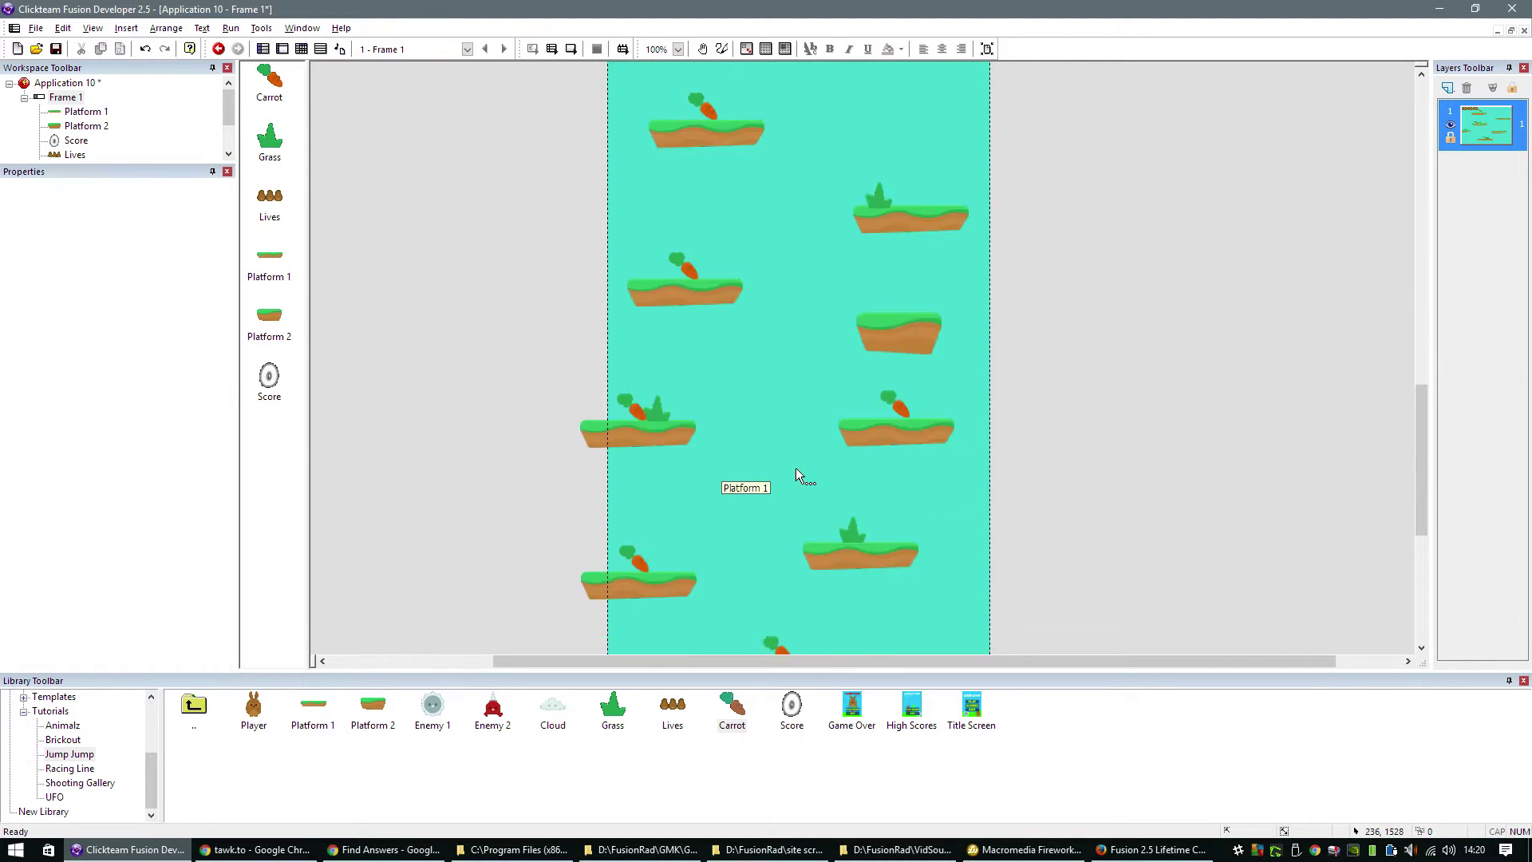
scroll(797, 469, "down", 3)
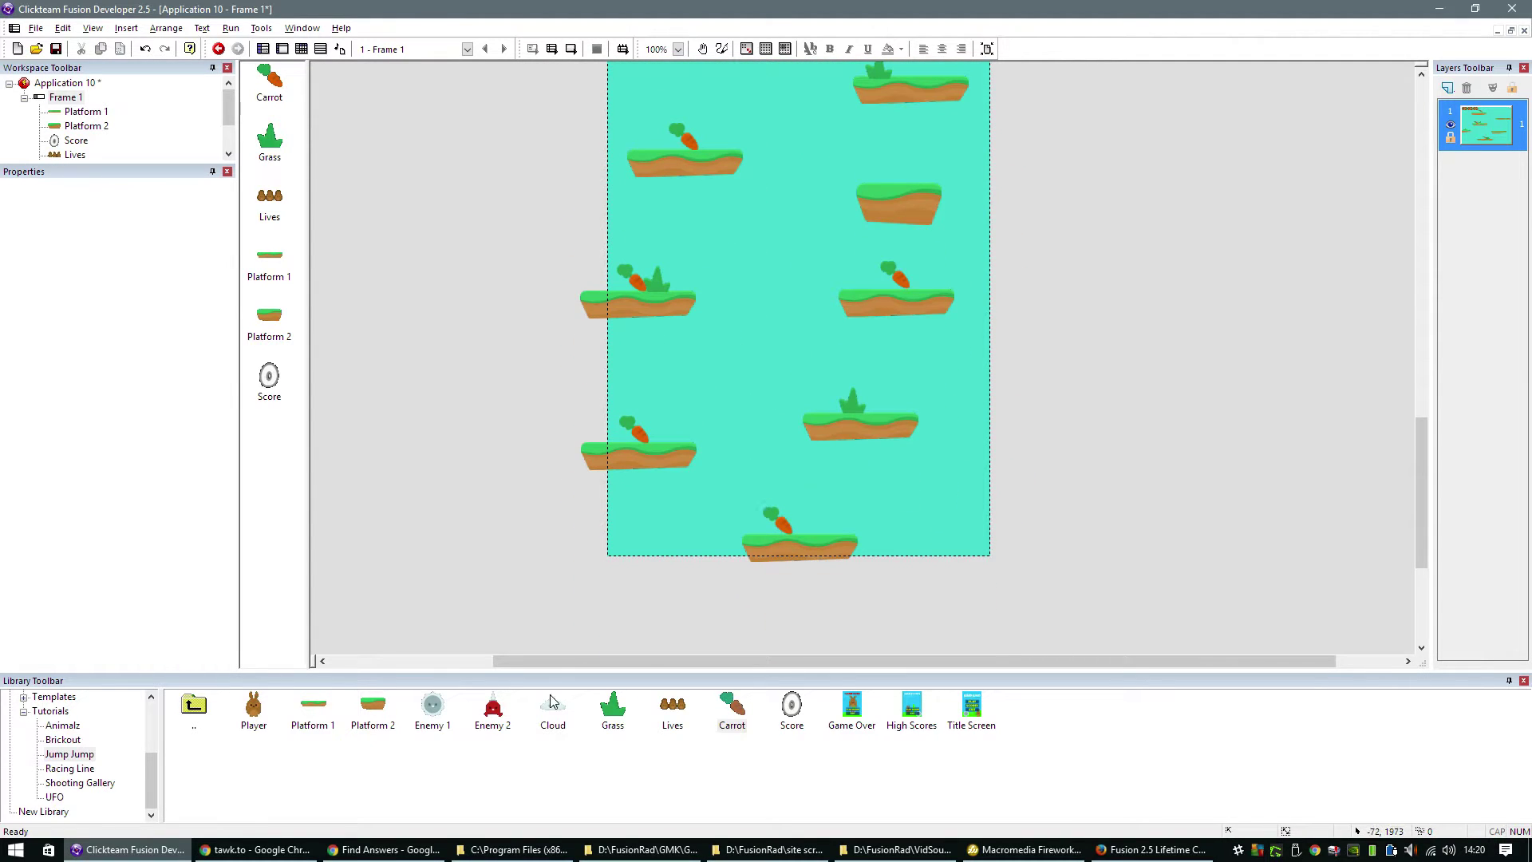
left_click_drag(550, 700, 668, 438)
right_click(734, 447)
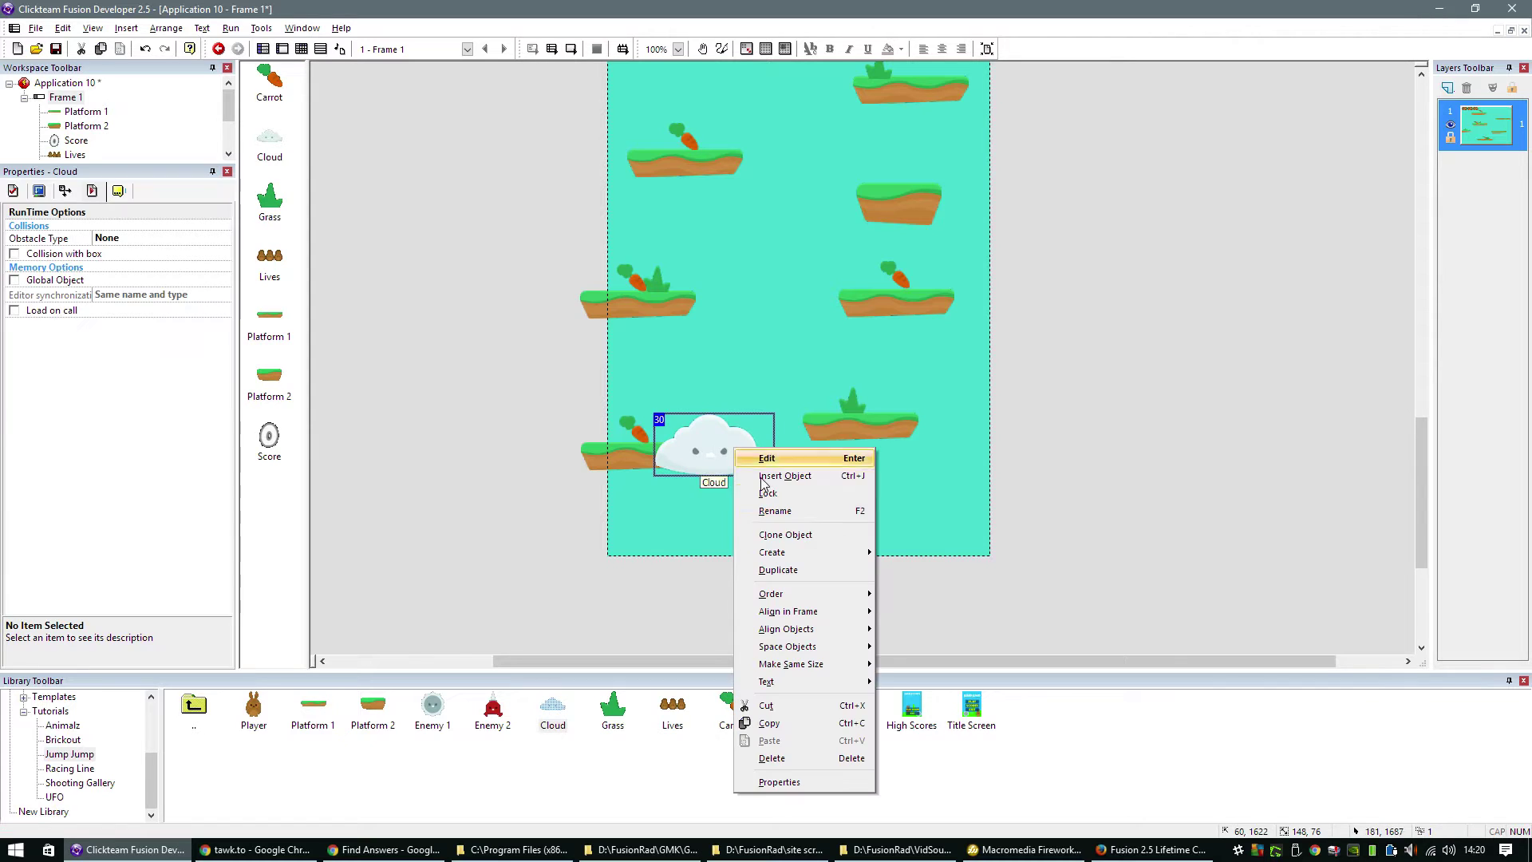
mouse_move(772, 594)
left_click(929, 611)
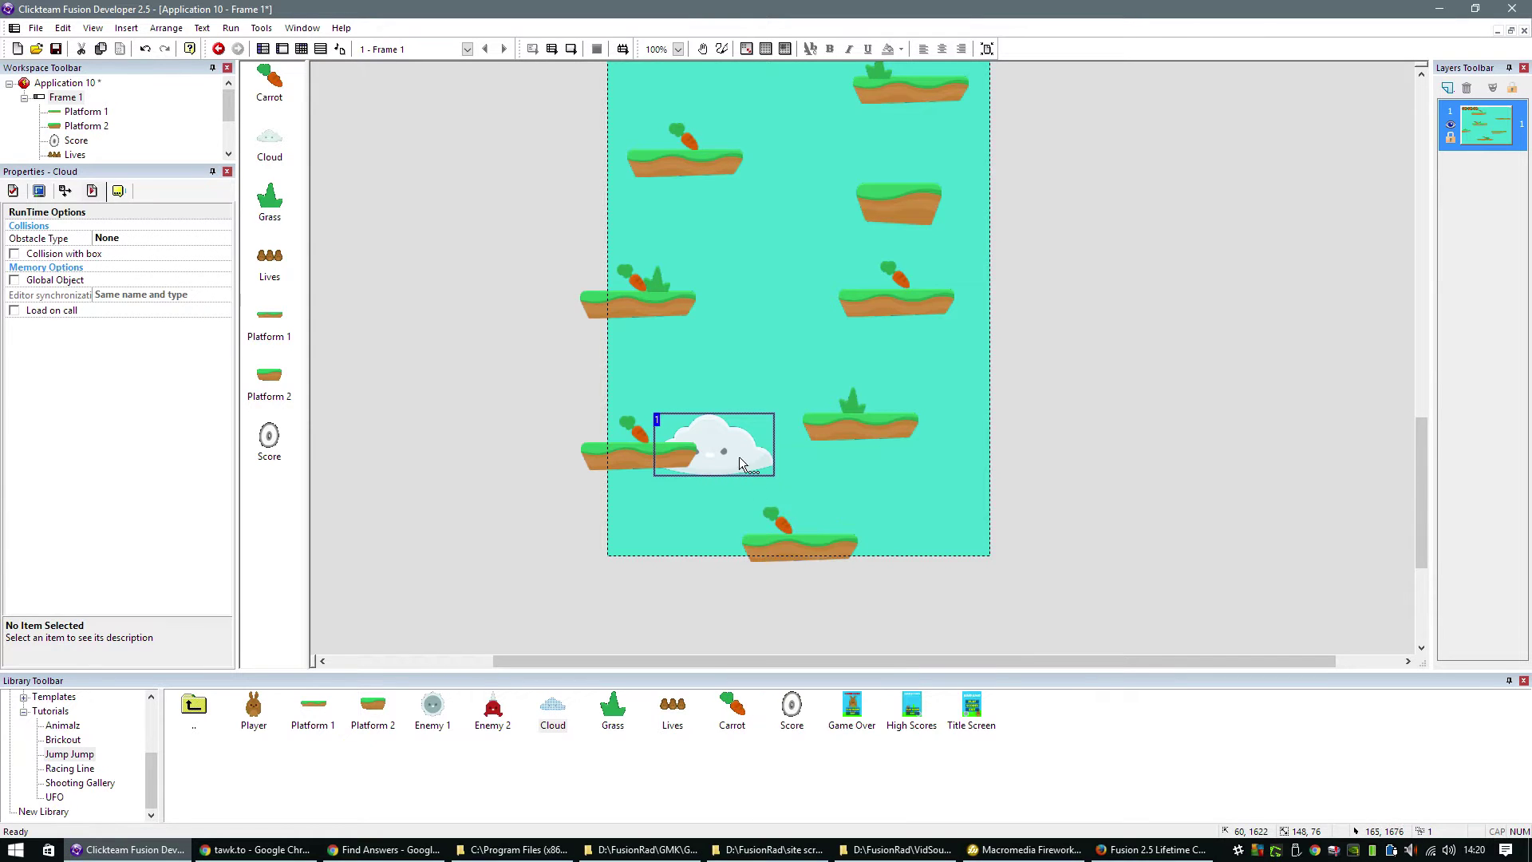
- Duplicate the Cloud to the left-hand carrot platform higher up and send the copy to the back
left_click_drag(740, 458, 735, 152, "ctrl")
scroll(755, 252, "up", 3)
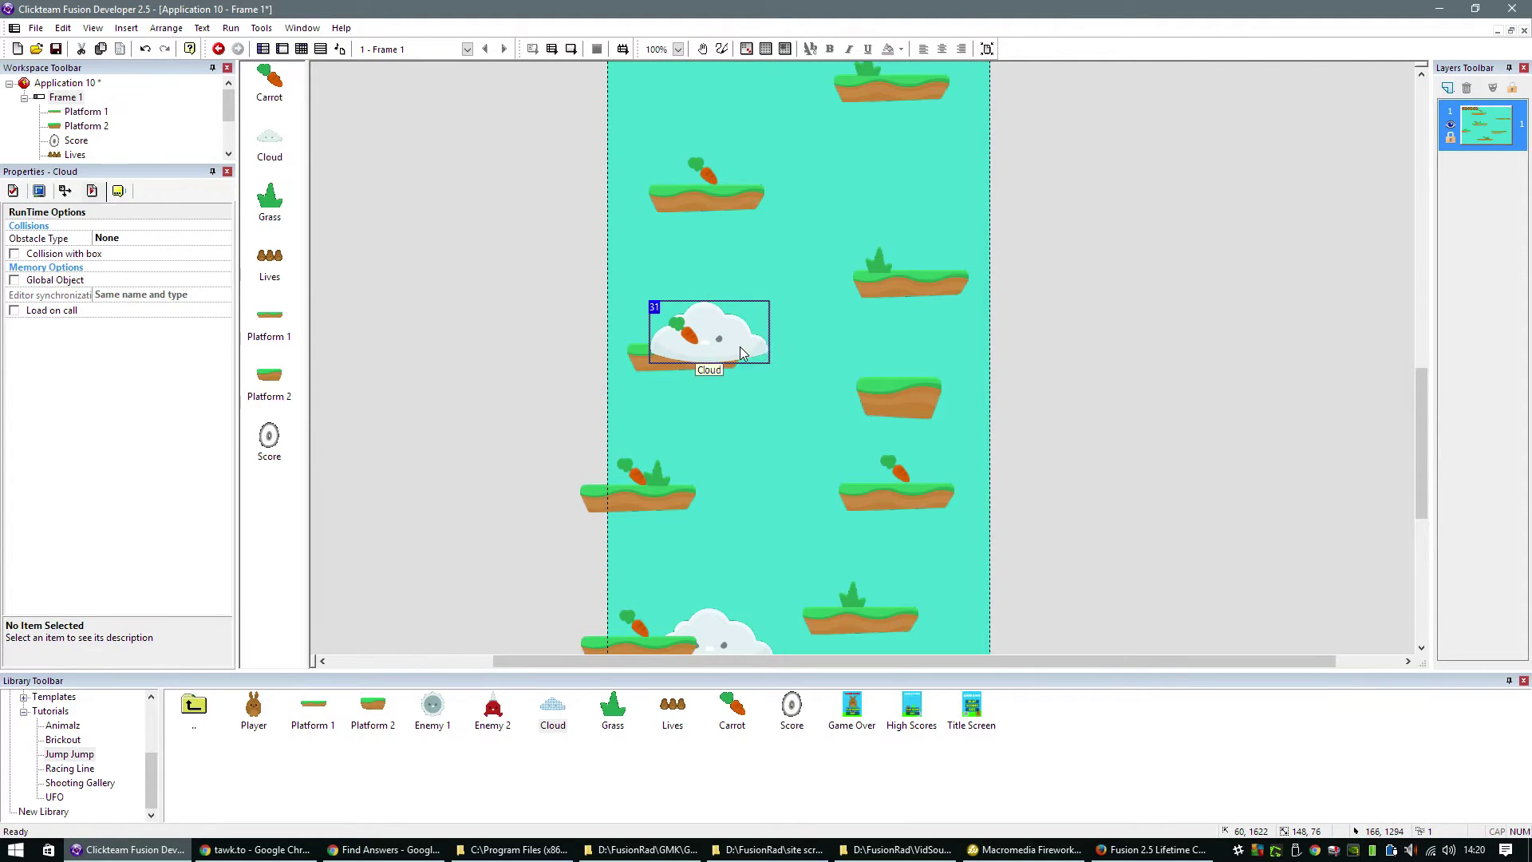
right_click(740, 347)
mouse_move(790, 493)
left_click(926, 510)
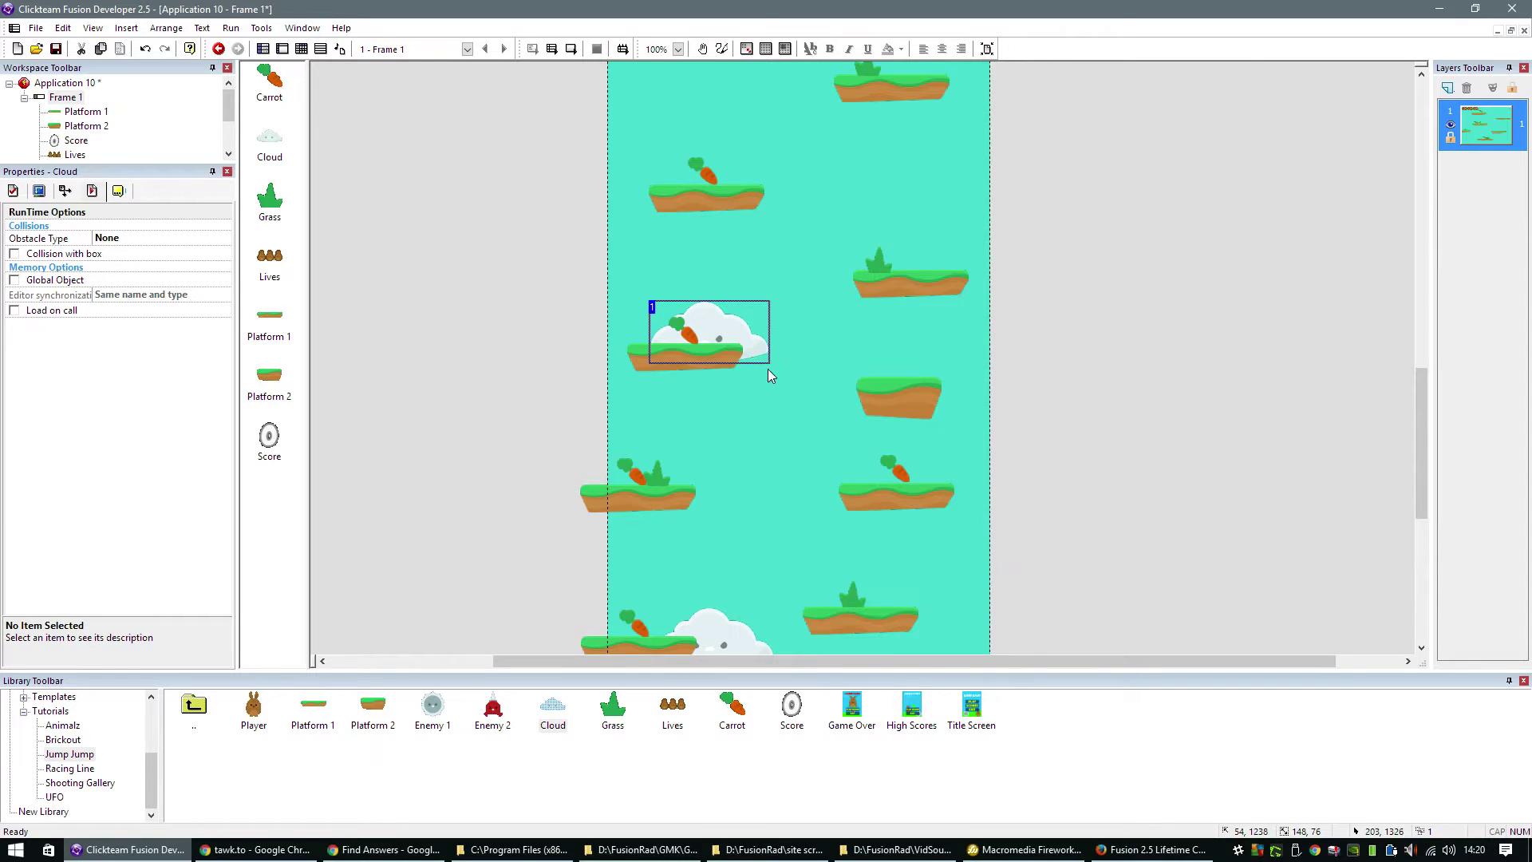
- Duplicate the Cloud into two gaps between the platforms in the middle of the frame
left_click_drag(764, 365, 908, 185, "ctrl")
scroll(886, 303, "up", 3)
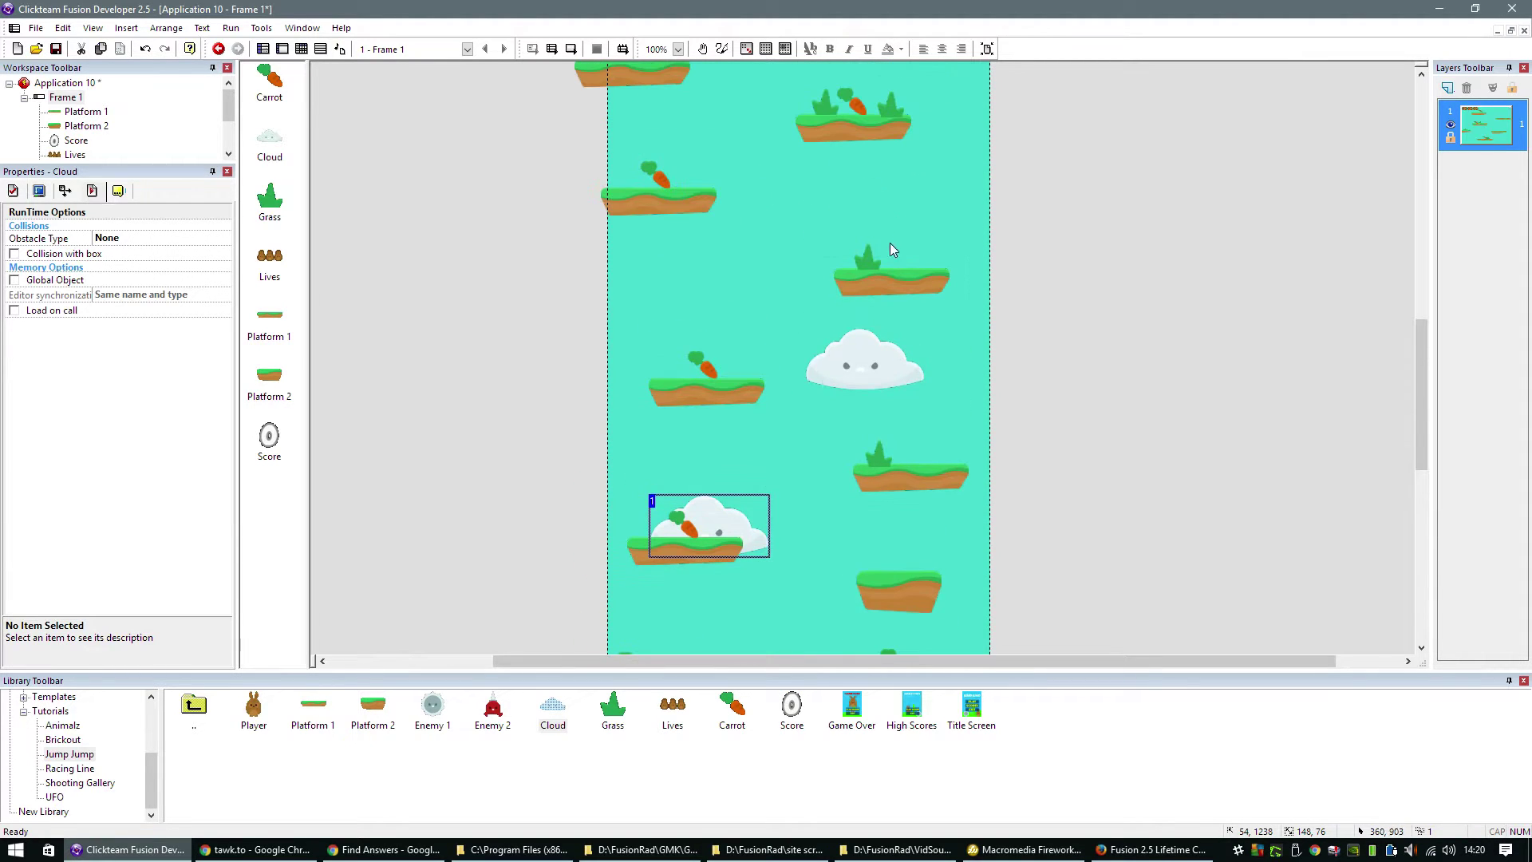
left_click_drag(862, 351, 735, 126, "ctrl")
scroll(739, 214, "up", 3)
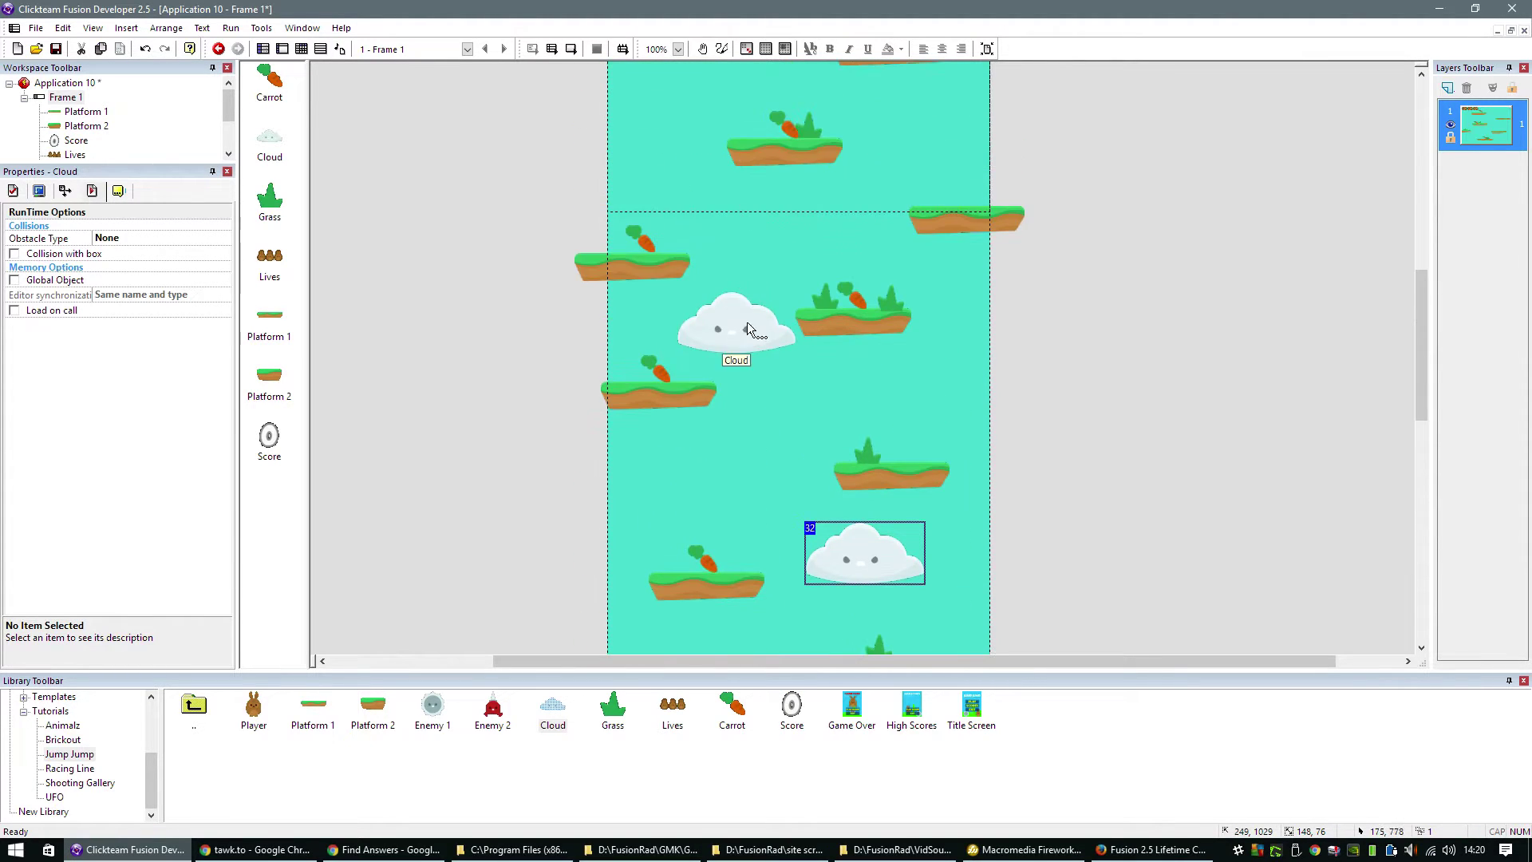
- Duplicate the Cloud below a right-hand platform in the upper frame and send the copy to the back
left_click_drag(747, 327, 882, 105, "ctrl")
scroll(878, 176, "up", 4)
right_click(882, 371)
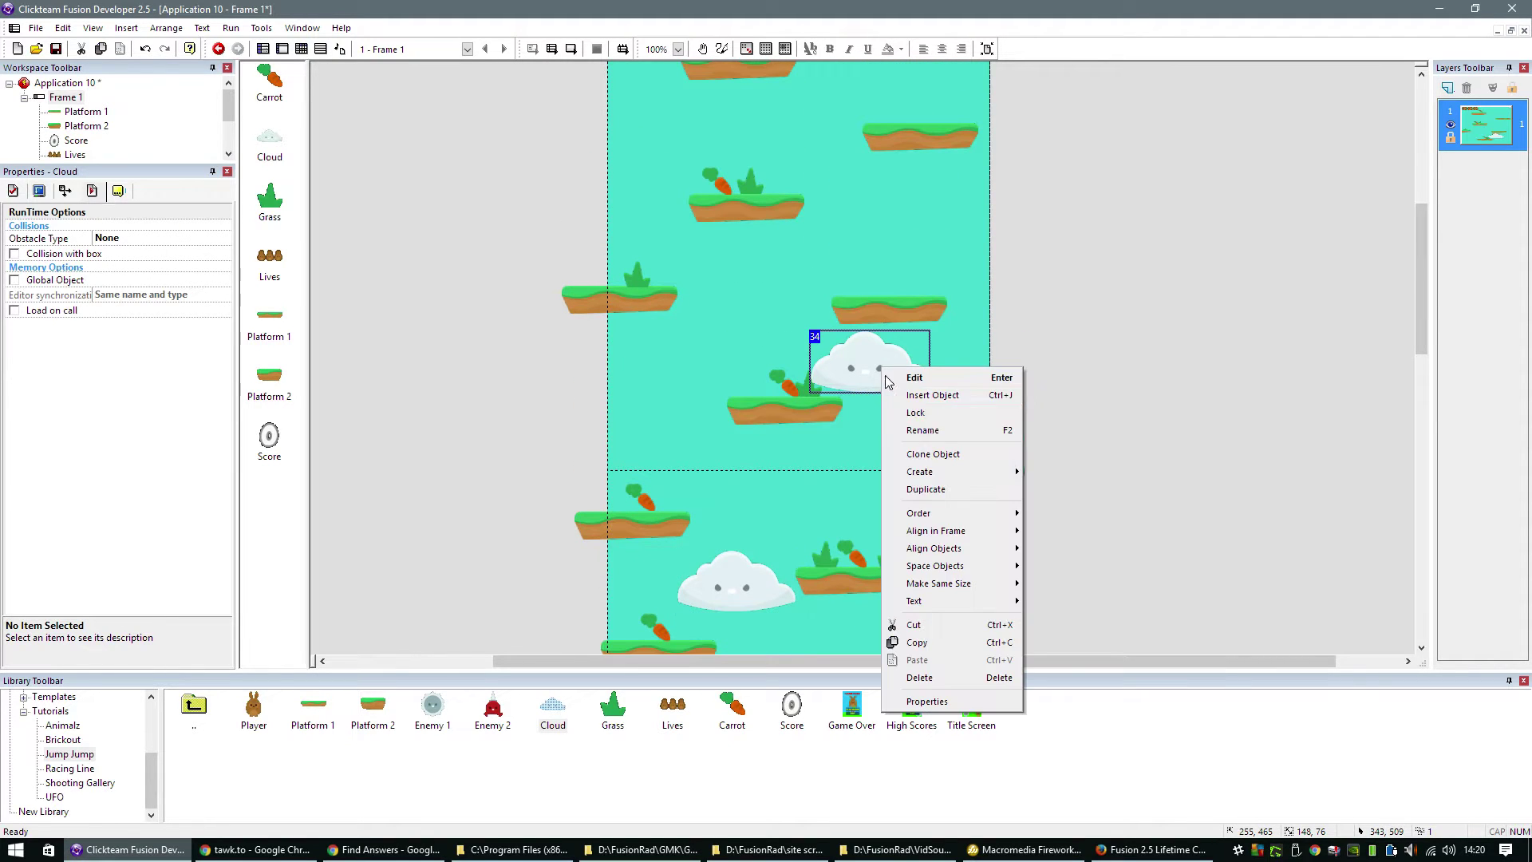
mouse_move(990, 513)
left_click(1117, 533)
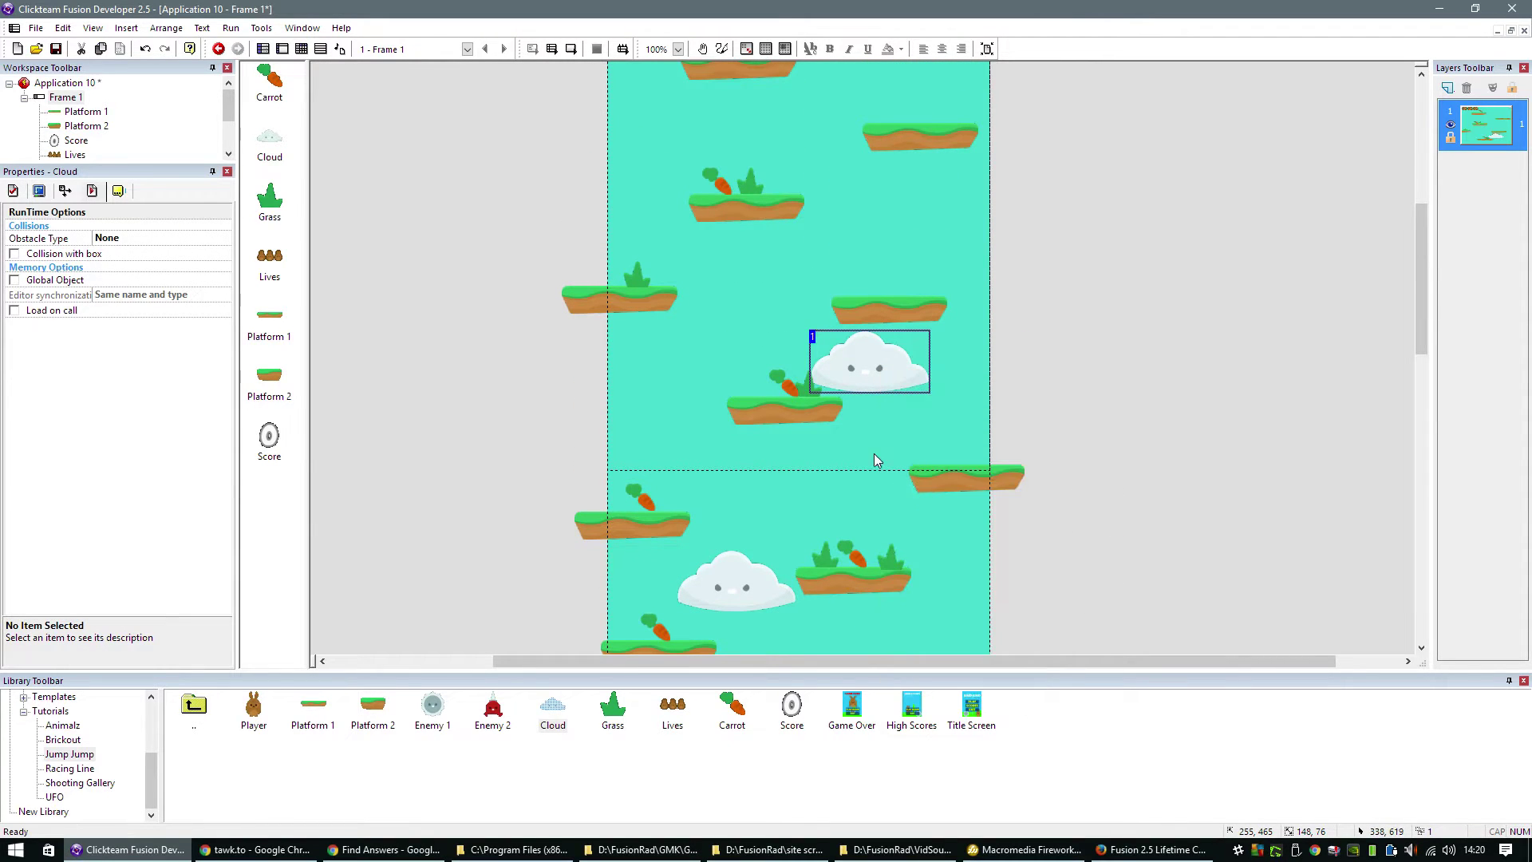
- Duplicate the Cloud at the frame's left edge below the Lives object and send it to the back
left_click_drag(874, 381, 659, 92, "ctrl")
scroll(683, 150, "up", 3)
right_click(663, 303)
mouse_move(758, 441)
left_click(846, 470)
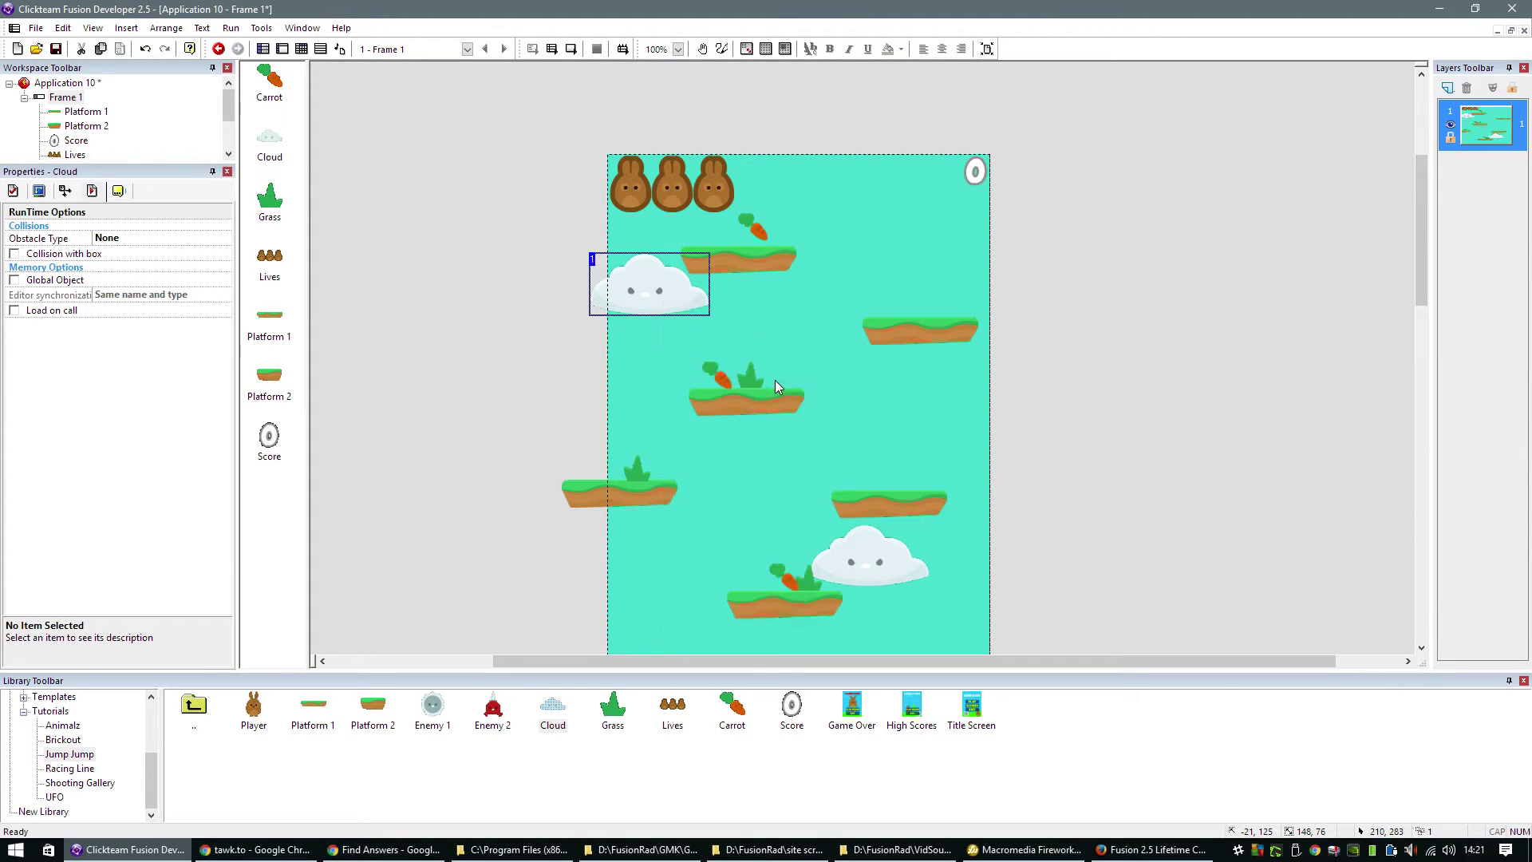
- Place Enemy 1 objects beside the grass on two right-hand platforms in the lower part of the frame
scroll(774, 380, "down", 7)
scroll(775, 384, "down", 10)
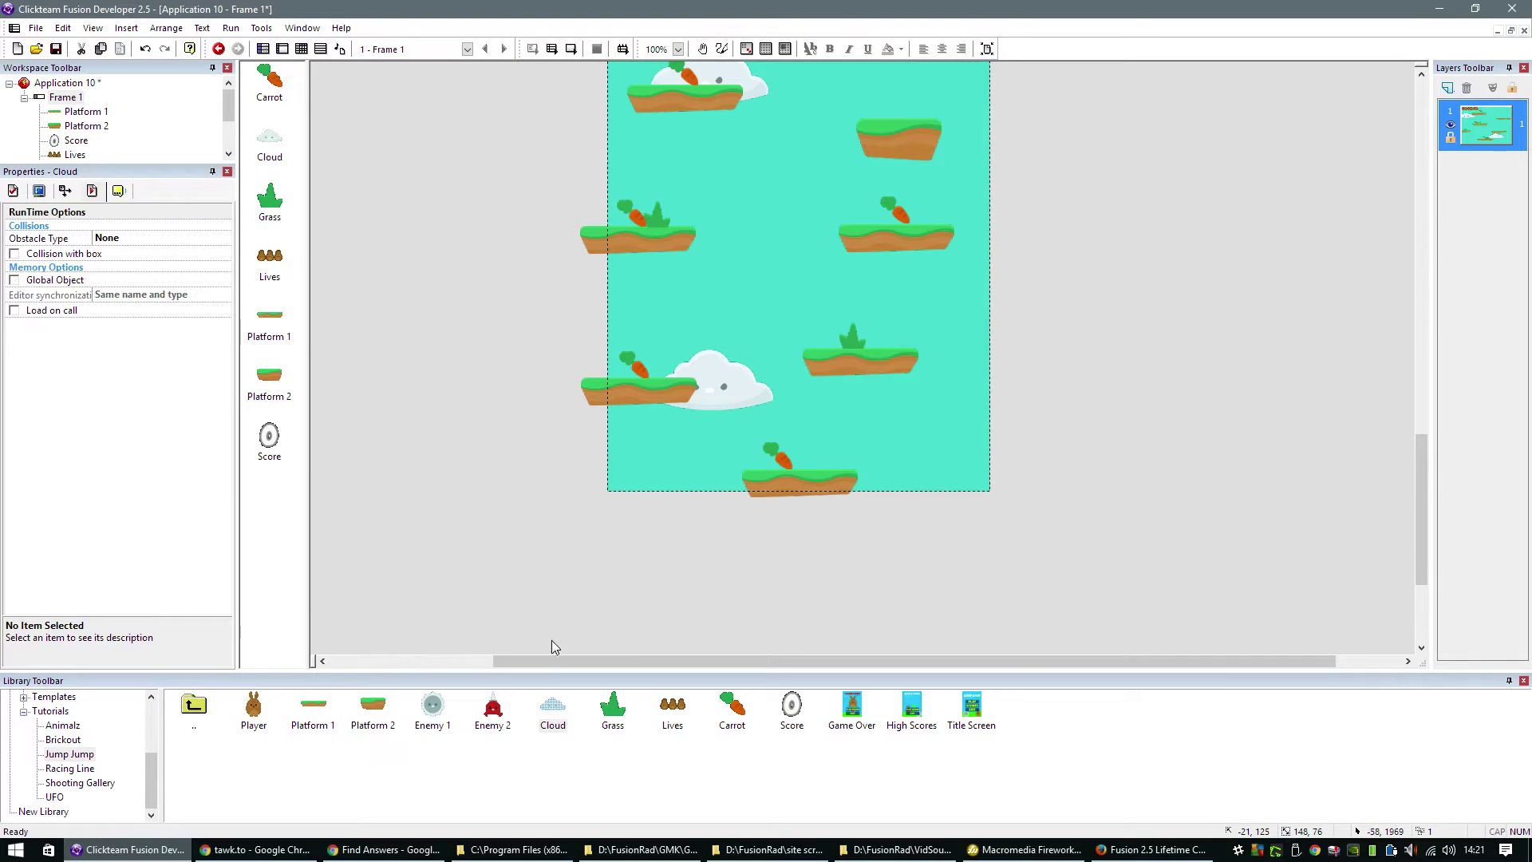
left_click_drag(441, 718, 909, 340)
scroll(921, 396, "up", 3)
left_click_drag(433, 713, 973, 178)
scroll(924, 281, "up", 4)
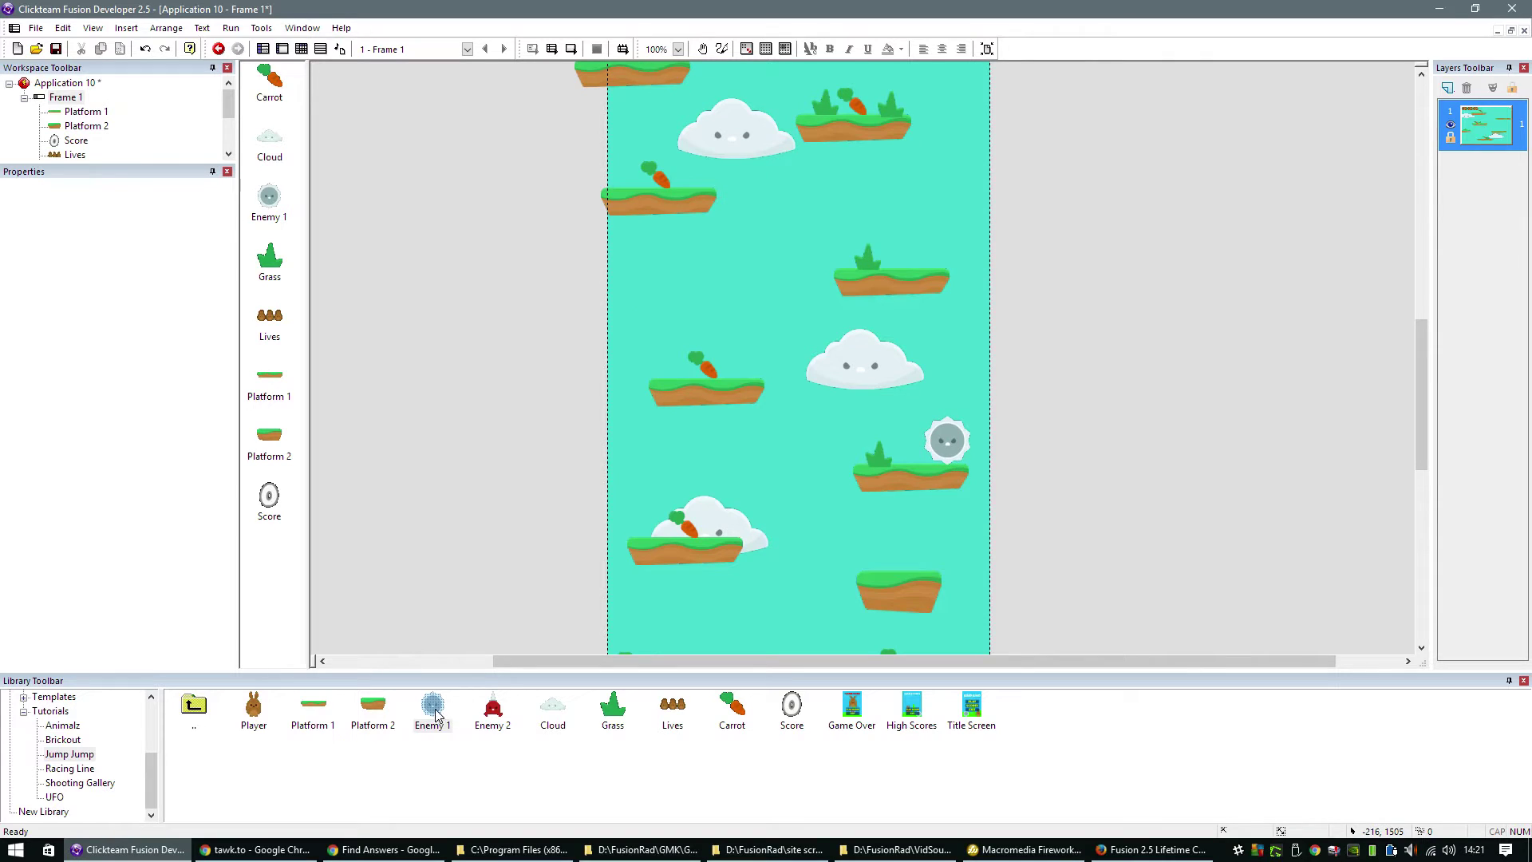
- Place Enemy 1 objects on the left-hand carrot platform at mid-height and on a right-hand platform in the upper frame
left_click_drag(435, 713, 712, 169)
scroll(744, 271, "up", 5)
left_click(693, 490)
left_click_drag(696, 496, 700, 496)
left_click_drag(845, 170, 926, 147)
scroll(930, 327, "up", 5)
- Place the Player object on the lowest platform, to the right of the carrot
scroll(687, 510, "down", 16)
scroll(687, 516, "down", 2)
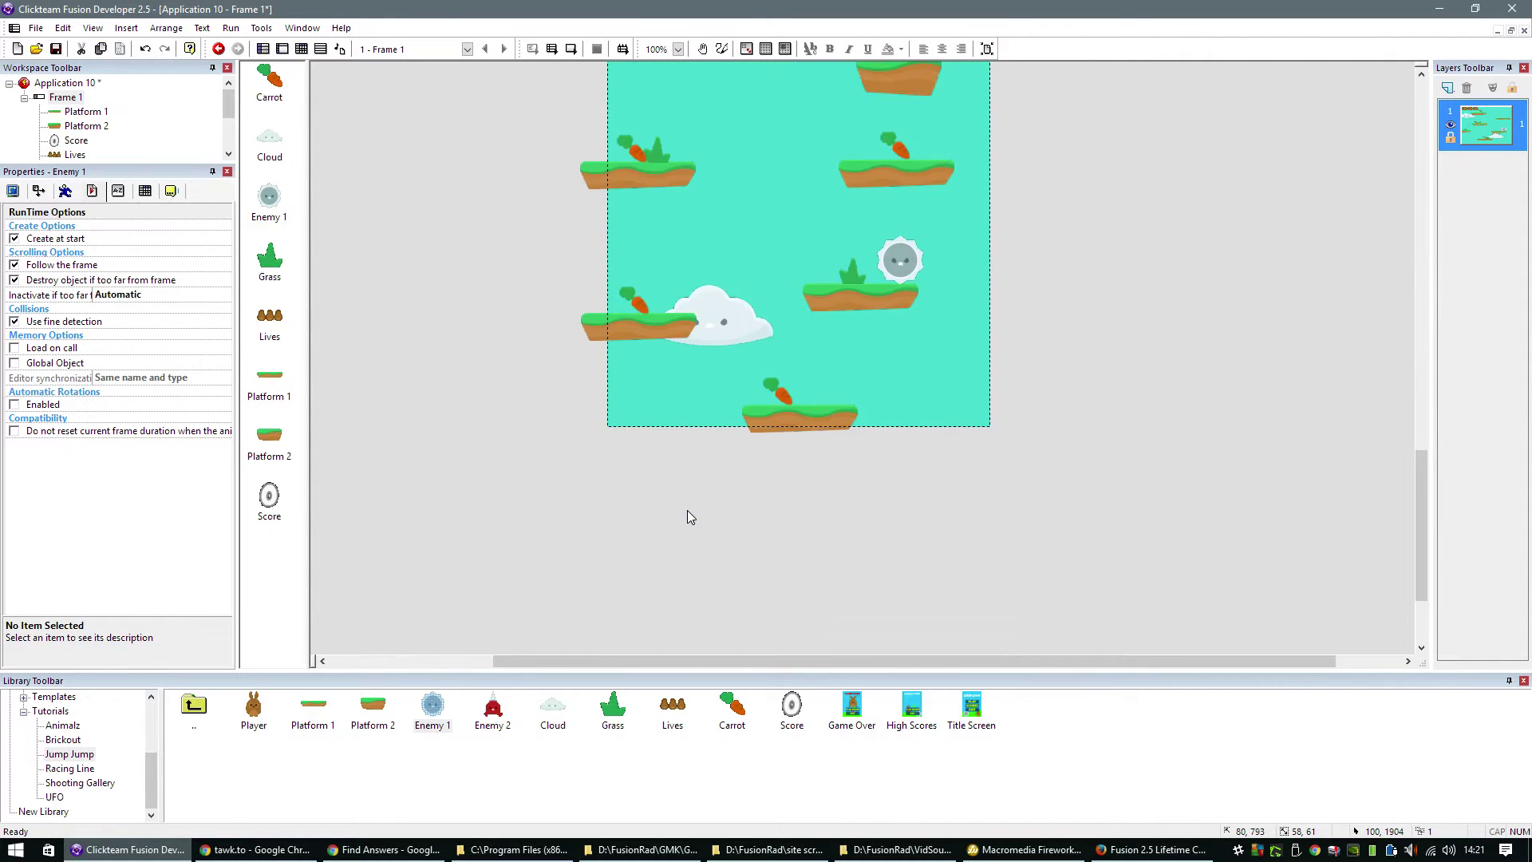
scroll(687, 515, "up", 3)
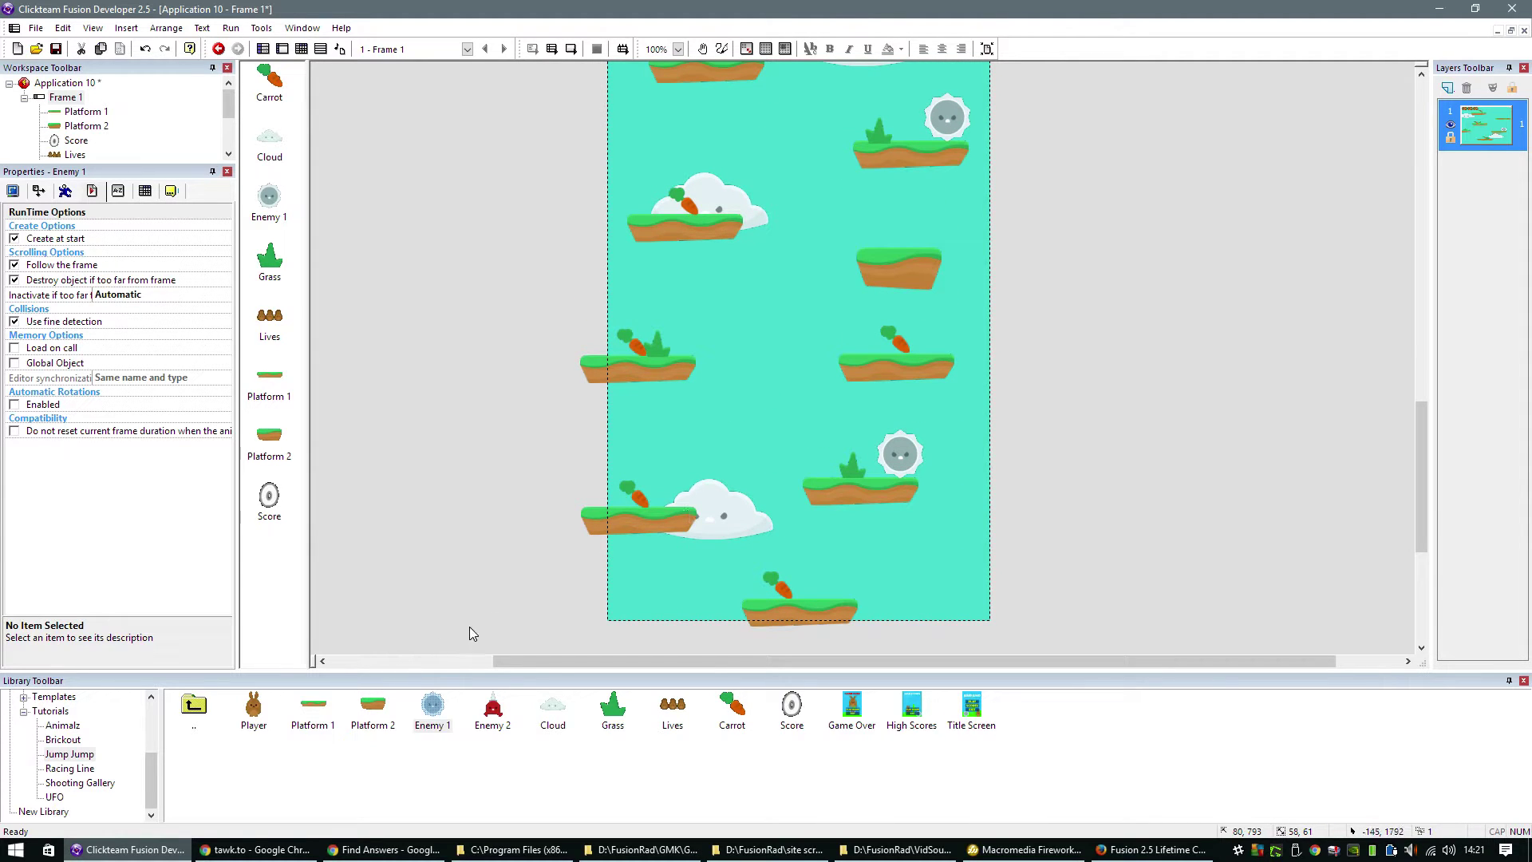
left_click_drag(254, 706, 837, 572)
scroll(897, 557, "up", 8)
scroll(897, 557, "up", 5)
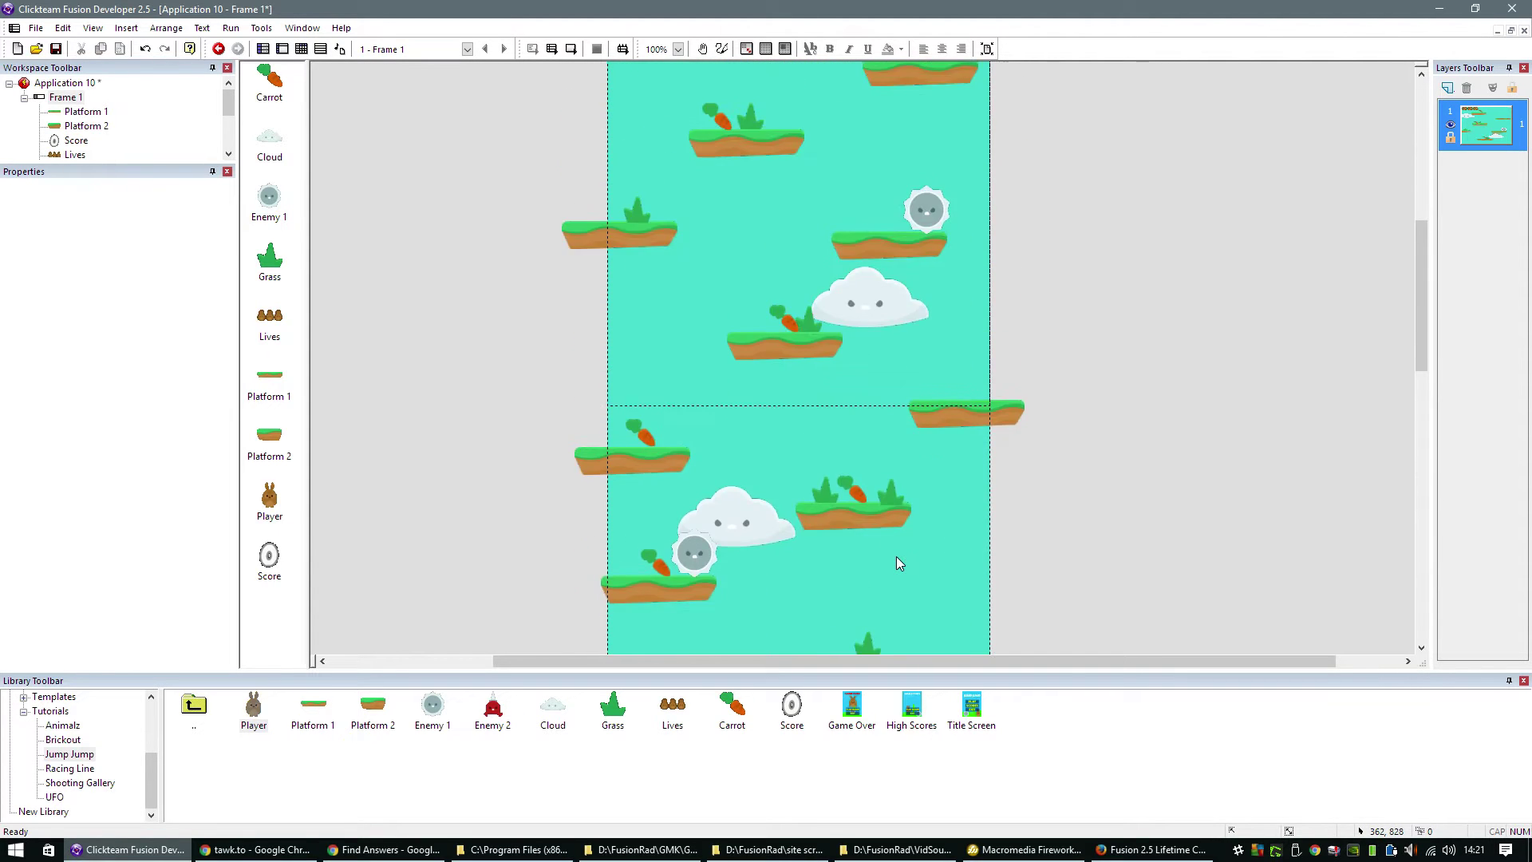
- Test-run the application to check the starting view, and stop it
scroll(897, 557, "down", 6)
scroll(897, 557, "down", 8)
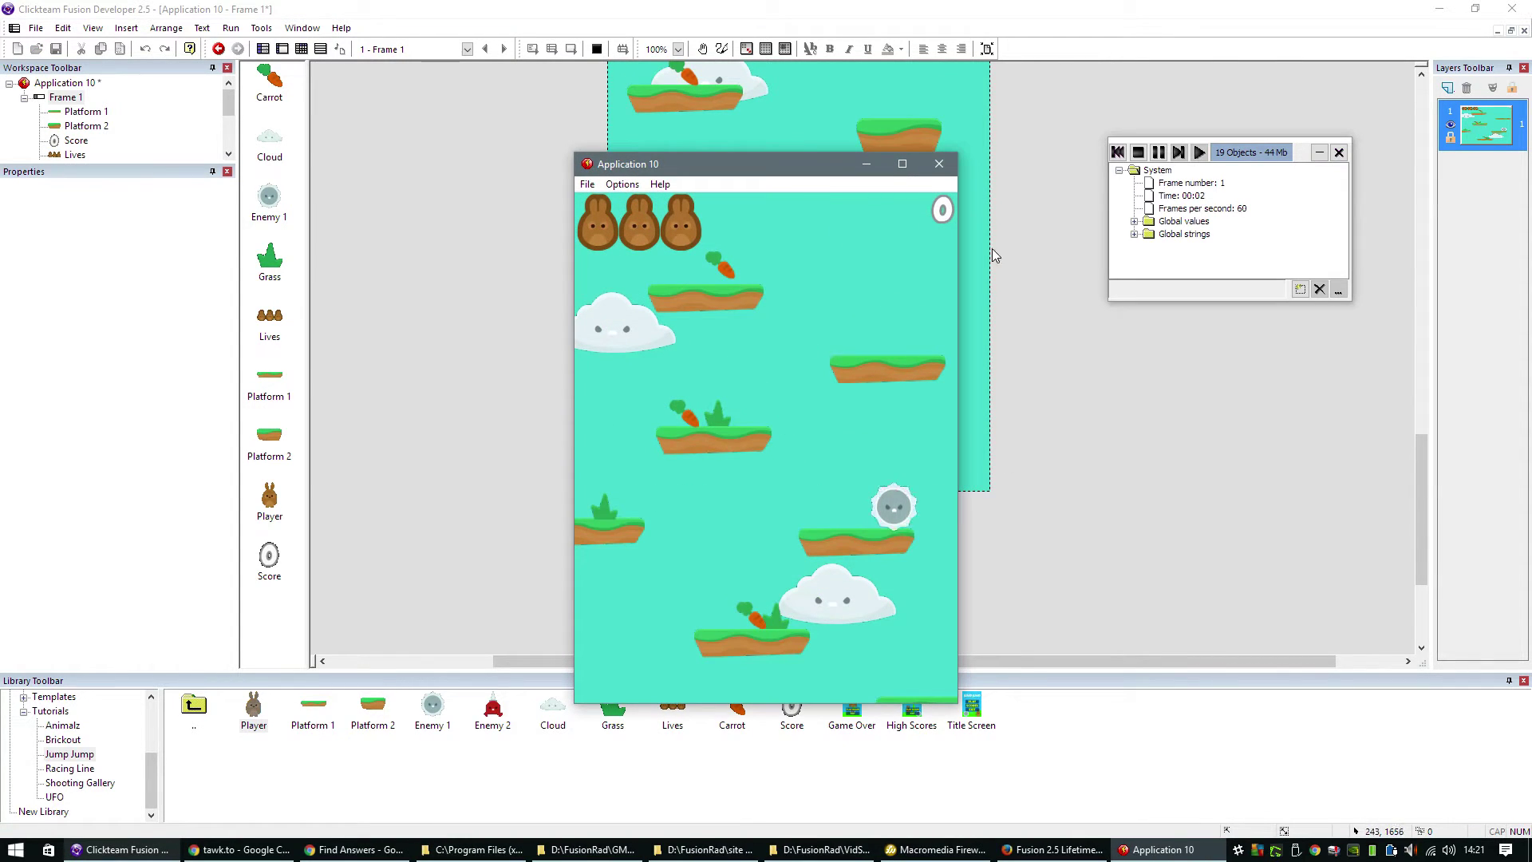
left_click(1139, 153)
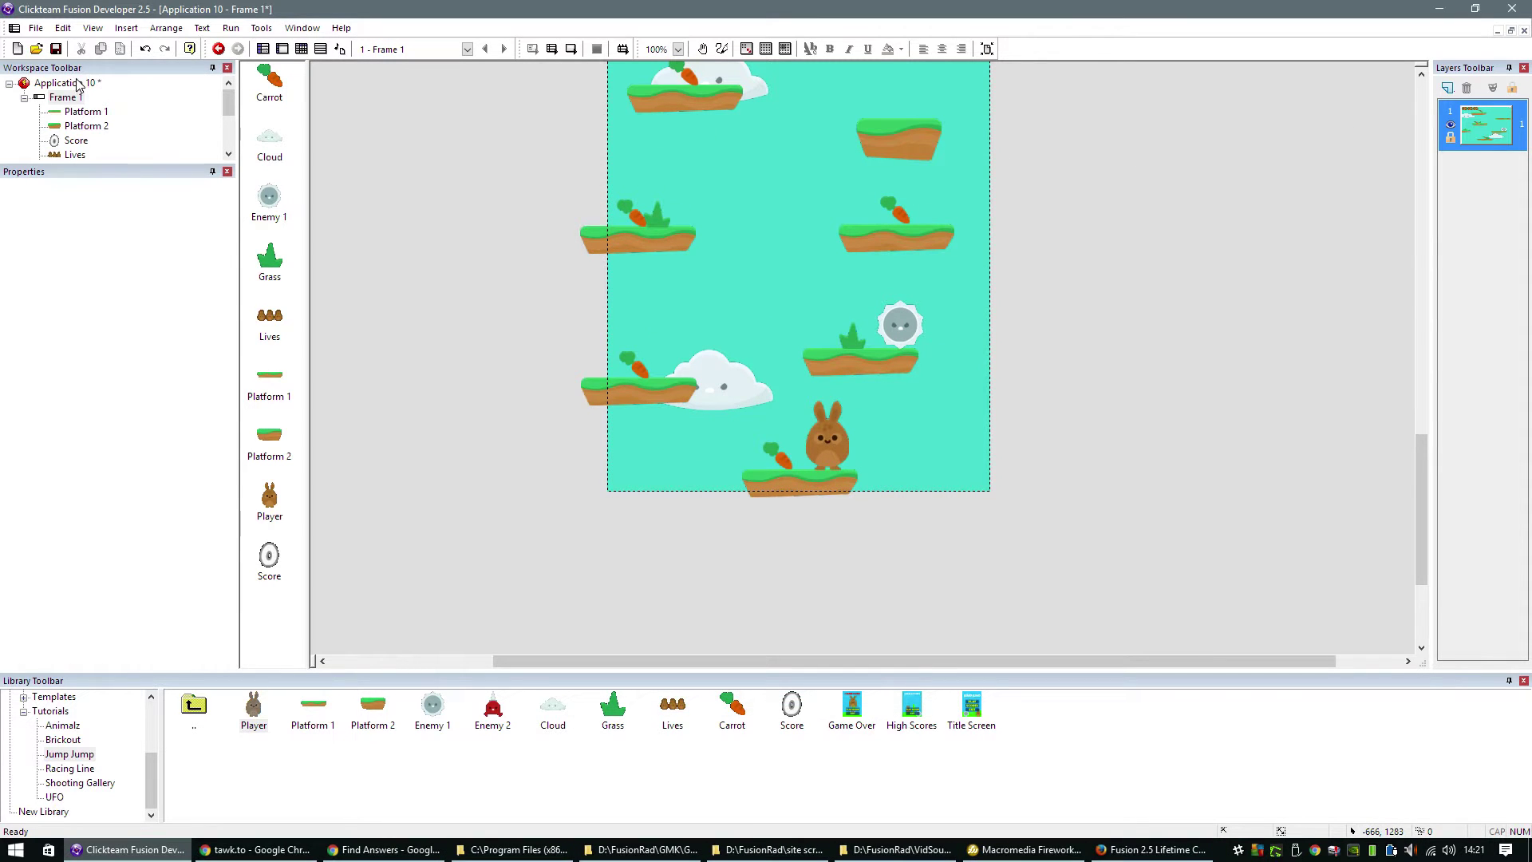
- Turn off the application window's heading and menu bar, and check the result with a test run
left_click(65, 83)
left_click(38, 193)
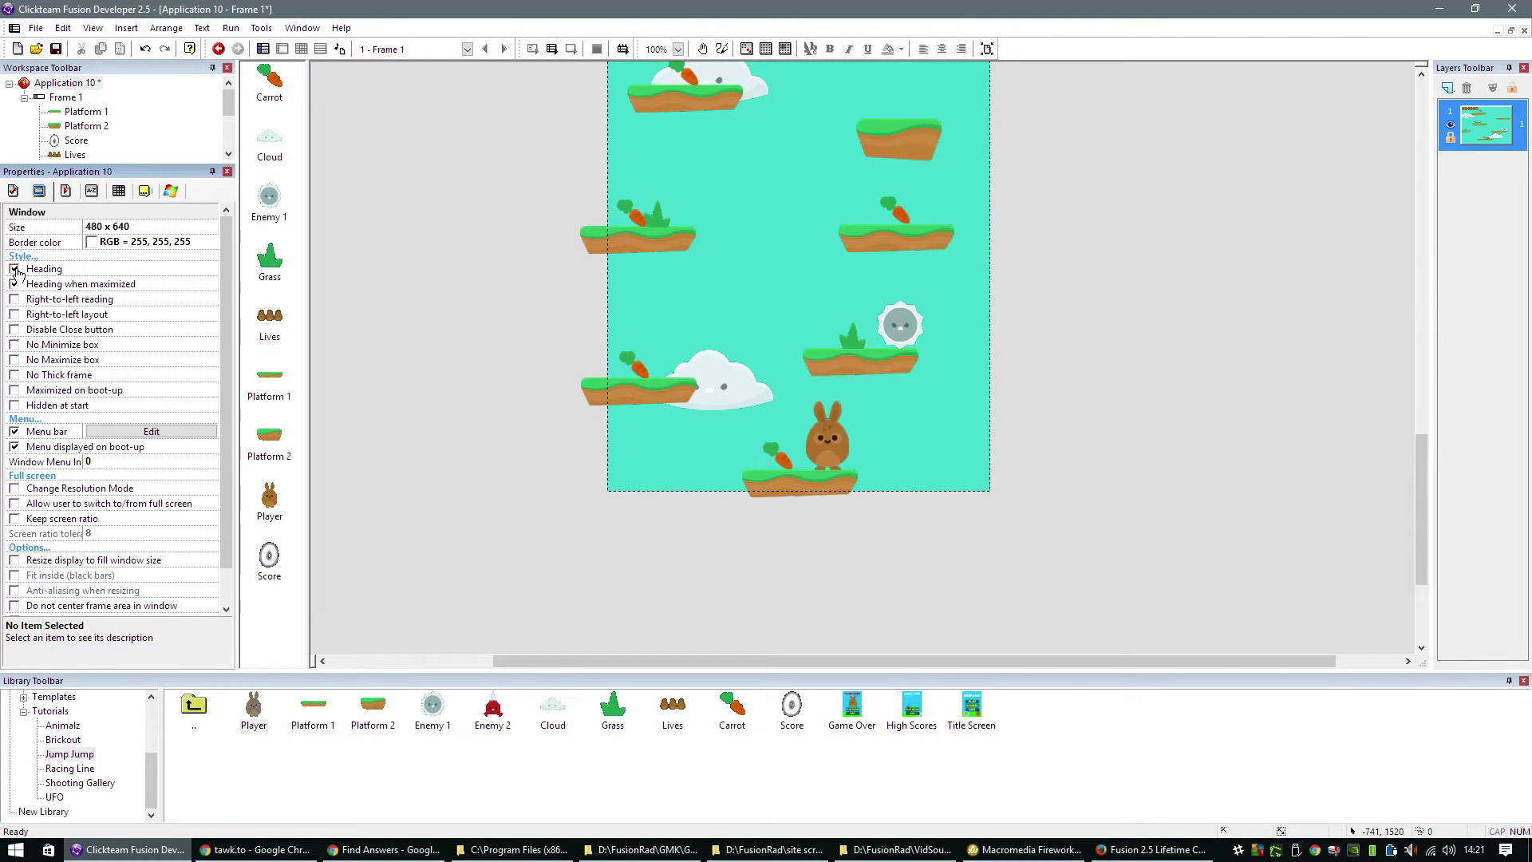
key("F8")
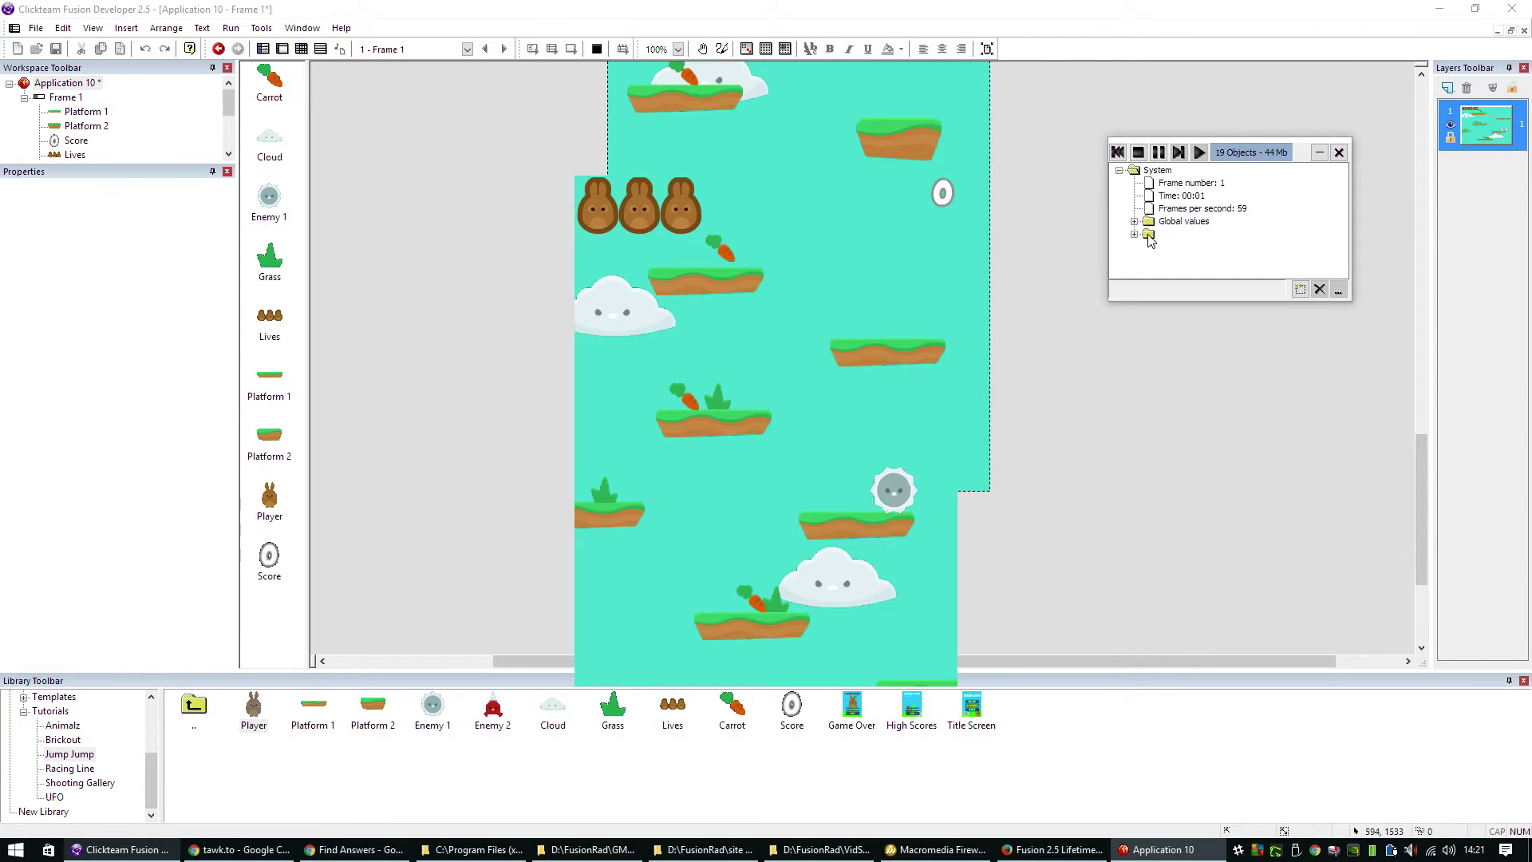
left_click(1140, 154)
- Create a first event with the Always condition in the Event Editor
left_click(301, 49)
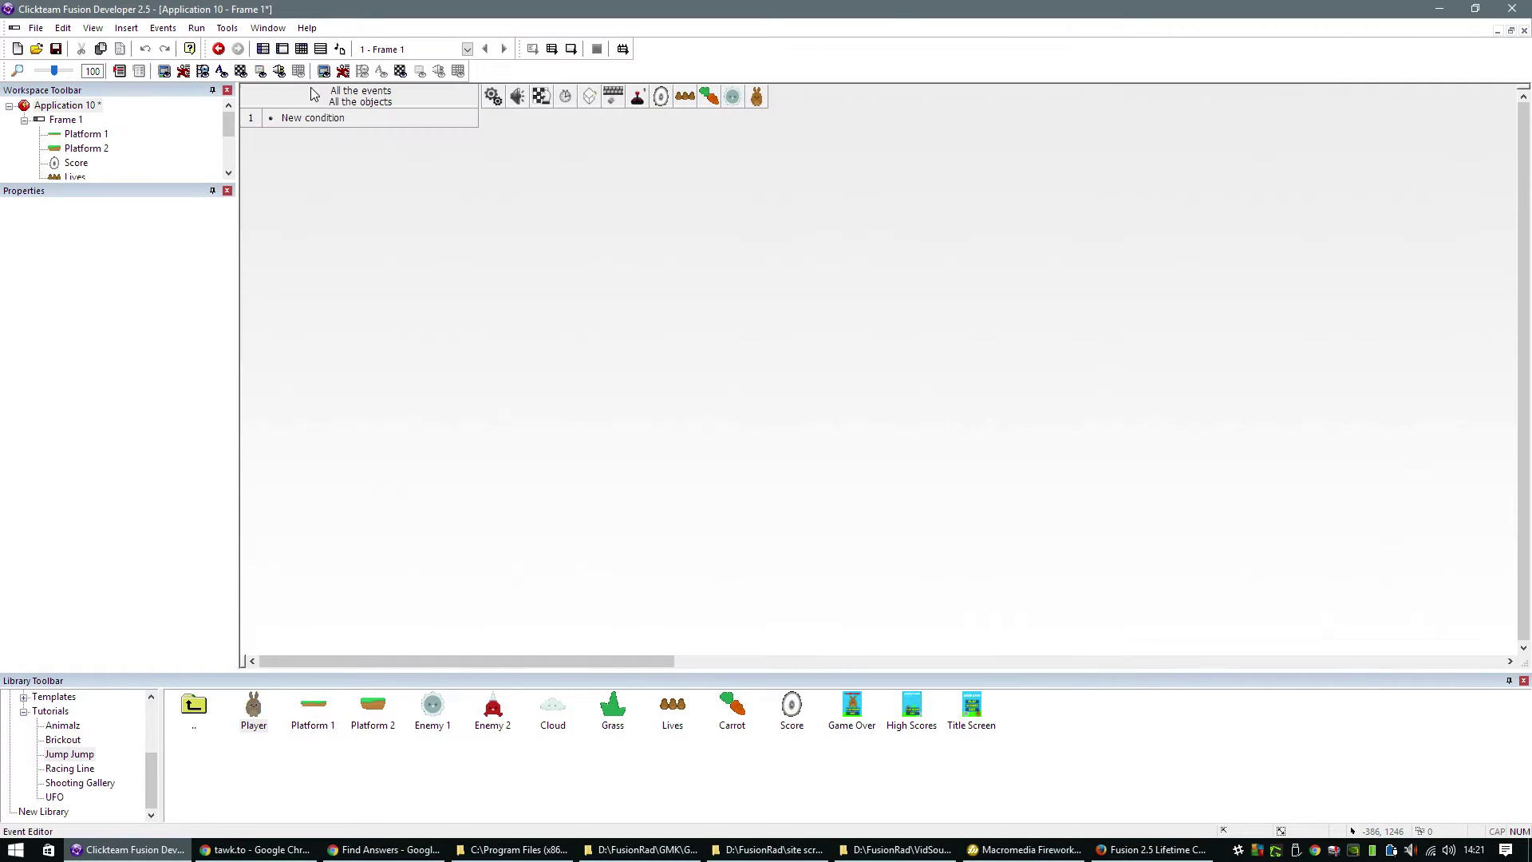
double_click(328, 118)
left_click(633, 263)
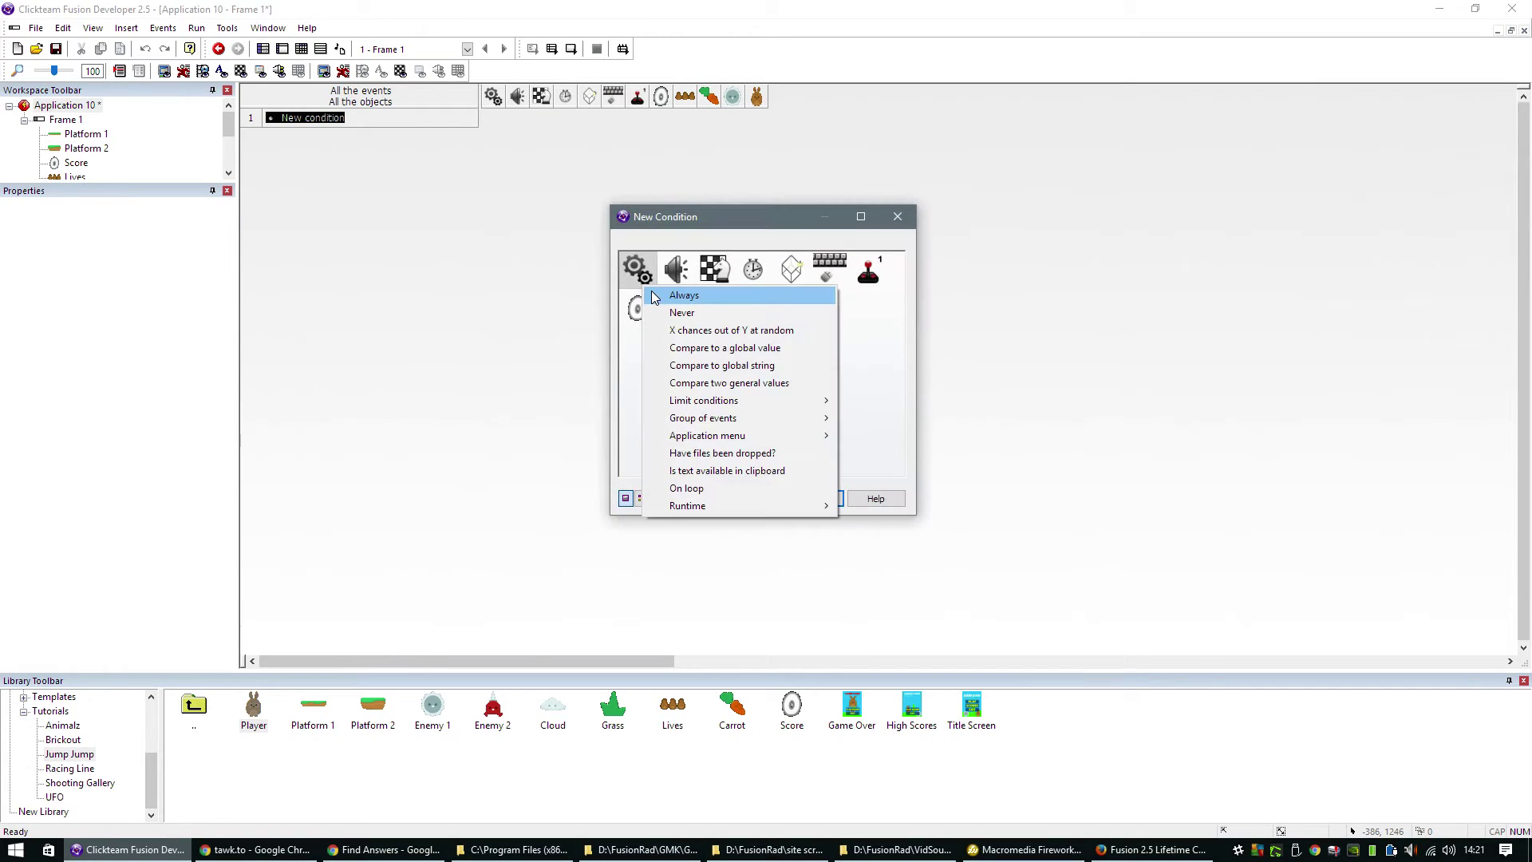
left_click(662, 295)
- Add the Center window position in frame action to the Always event and test-run the frame
left_click(544, 122)
mouse_move(639, 295)
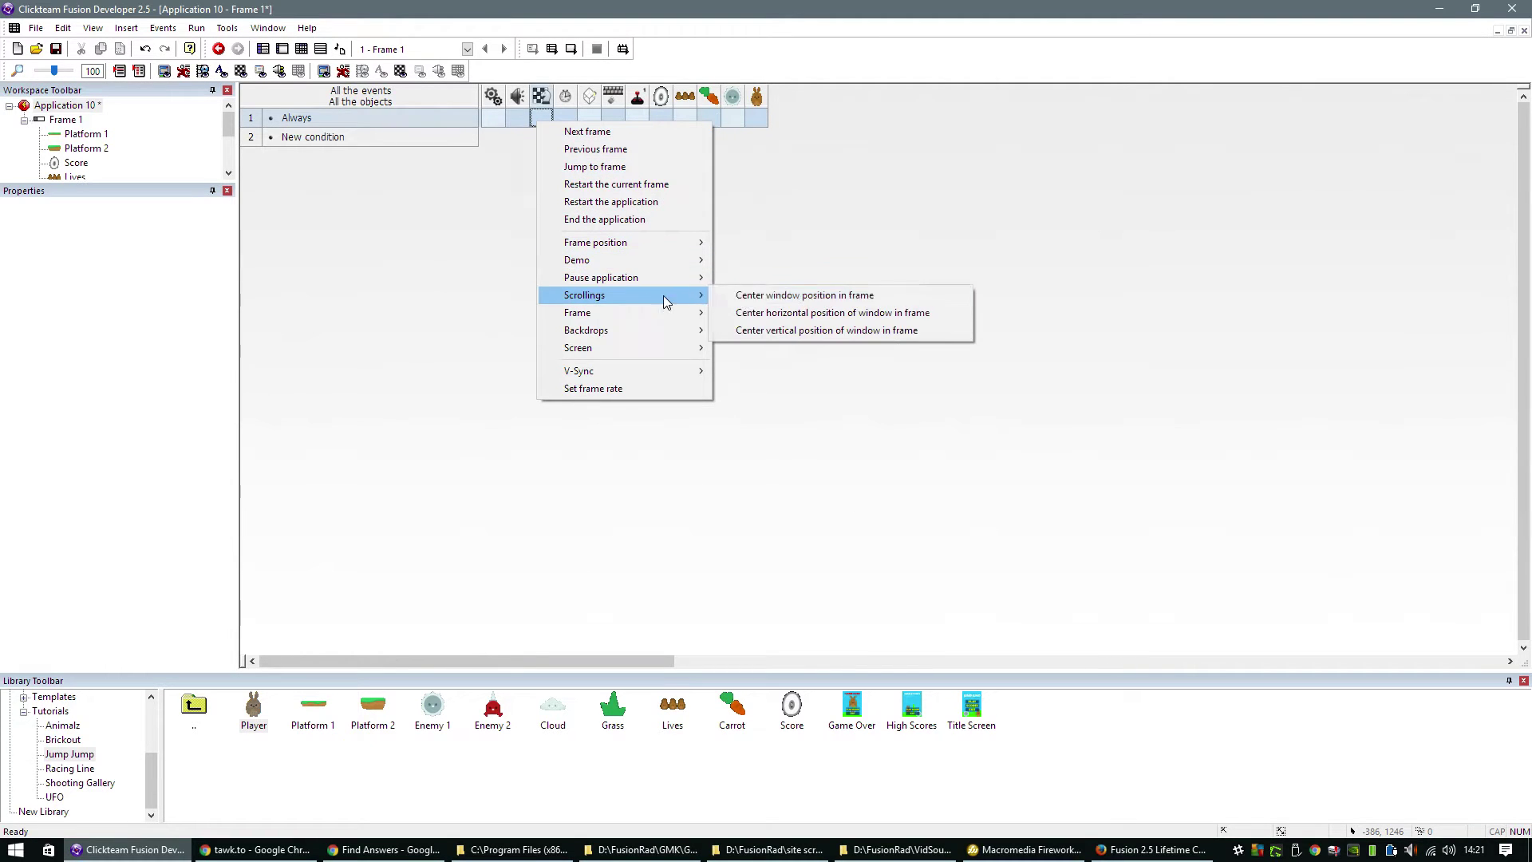
left_click(869, 297)
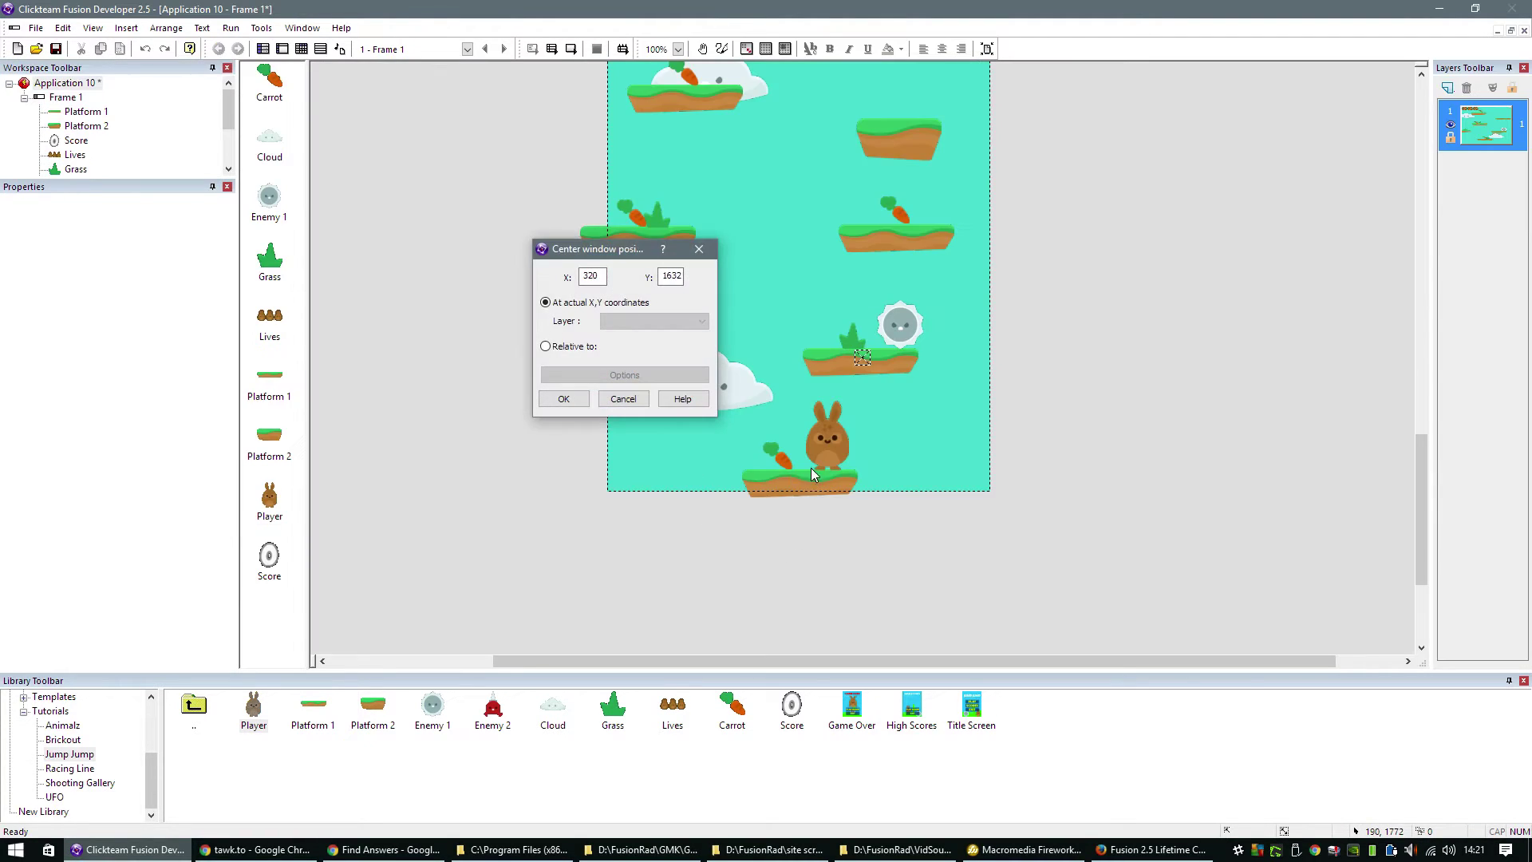
left_click(578, 400)
key("F7")
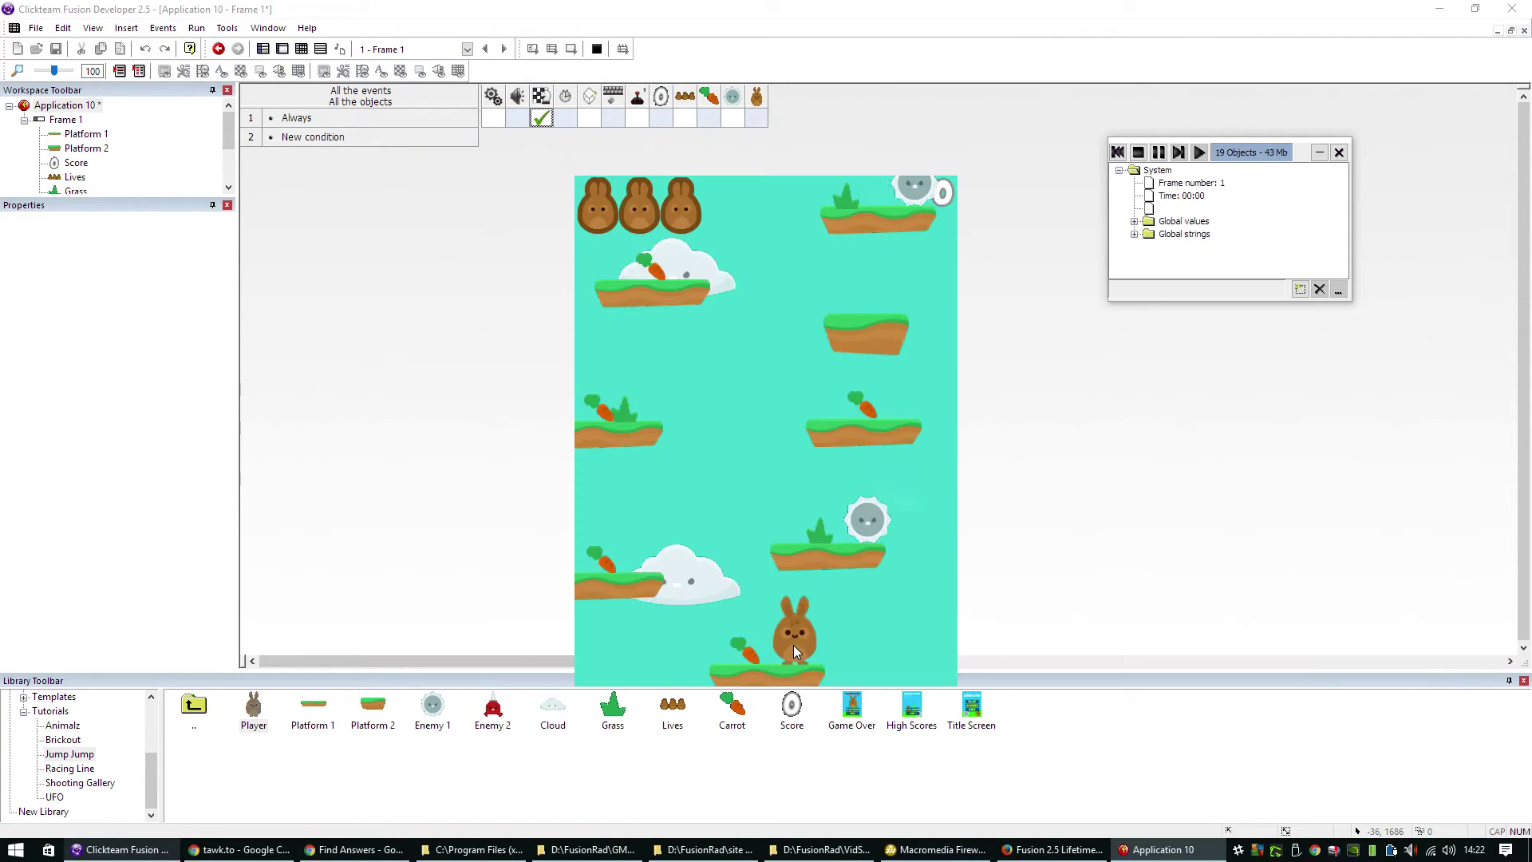
left_click(1138, 153)
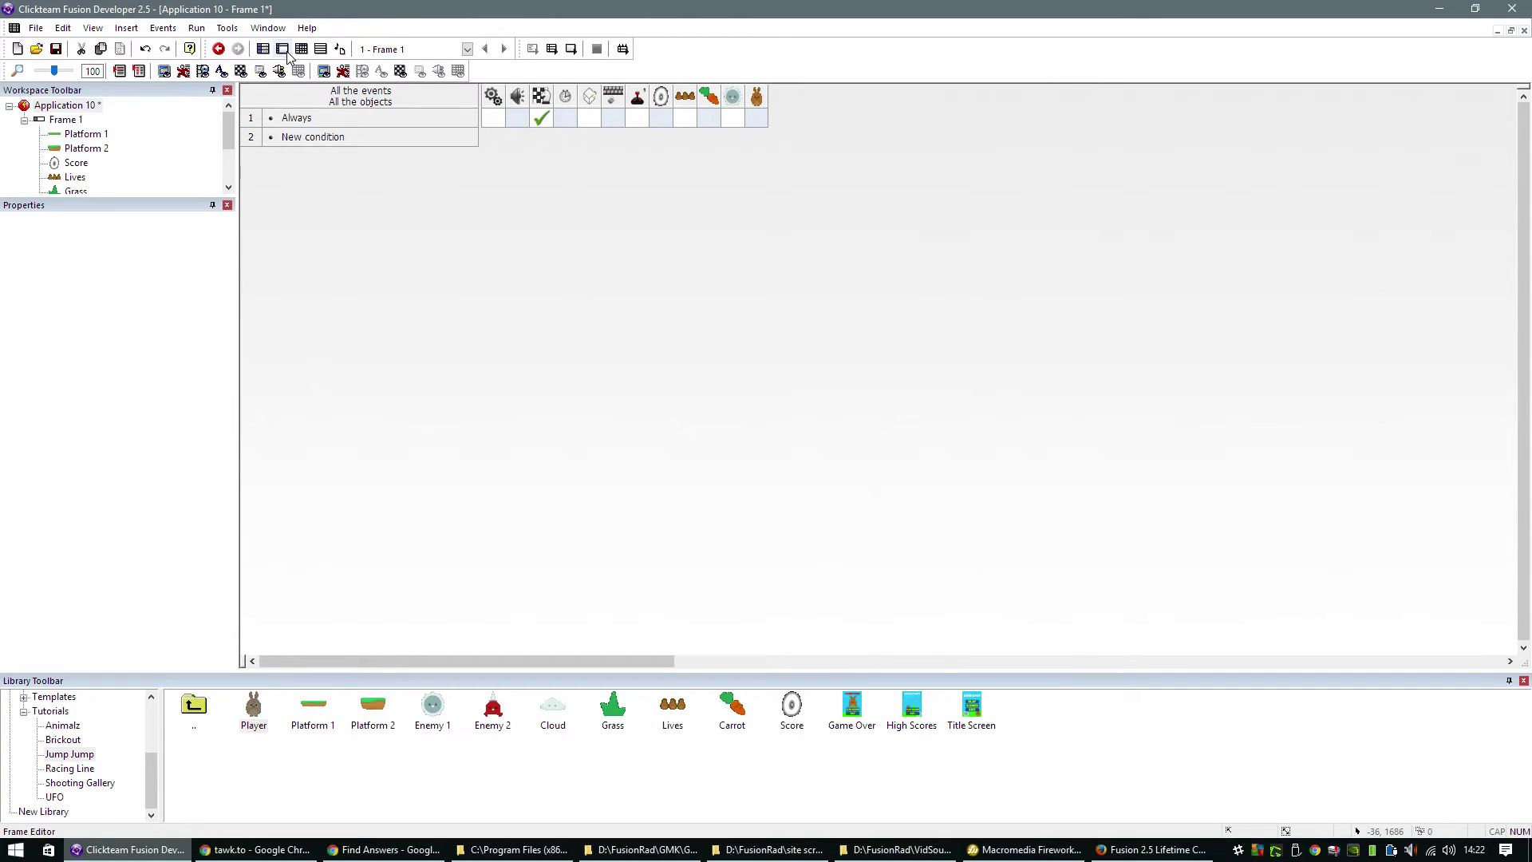
- Change the Player object's movement type to Platform in the frame
left_click(284, 49)
left_click(830, 451)
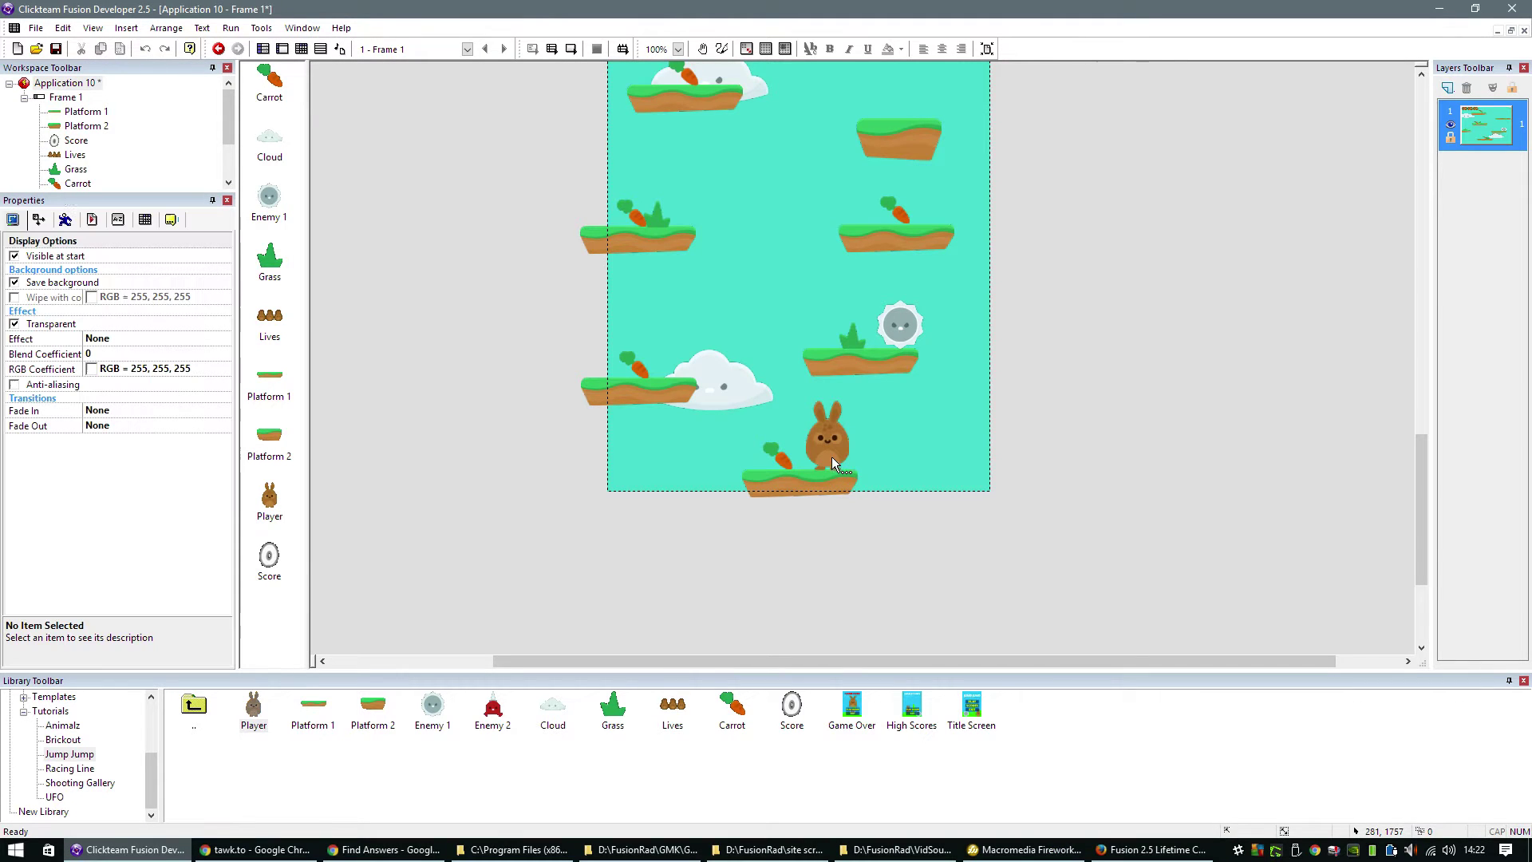
left_click(70, 220)
left_click(157, 273)
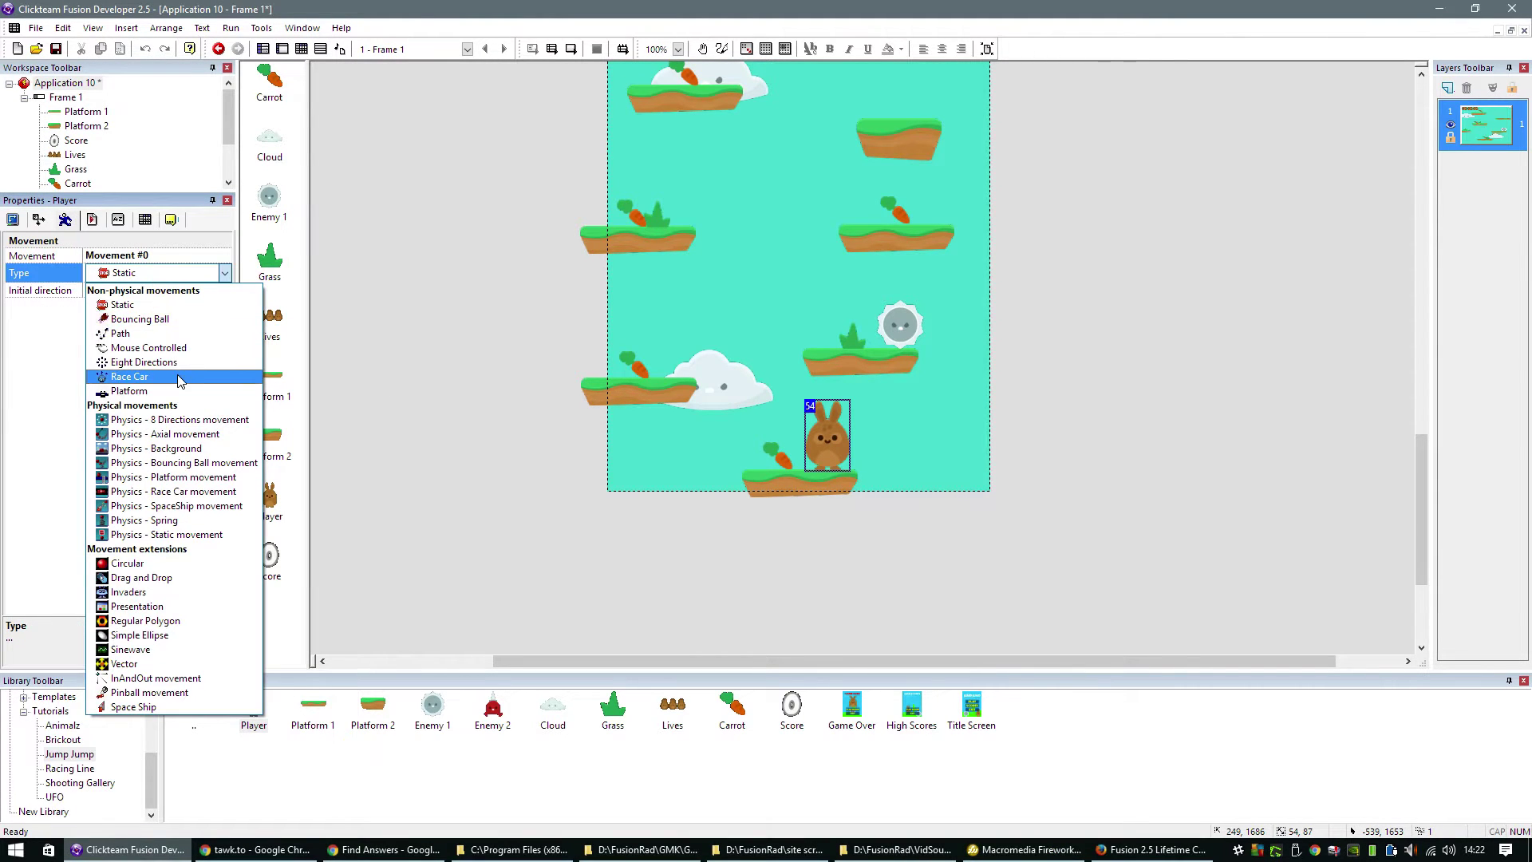
left_click(164, 390)
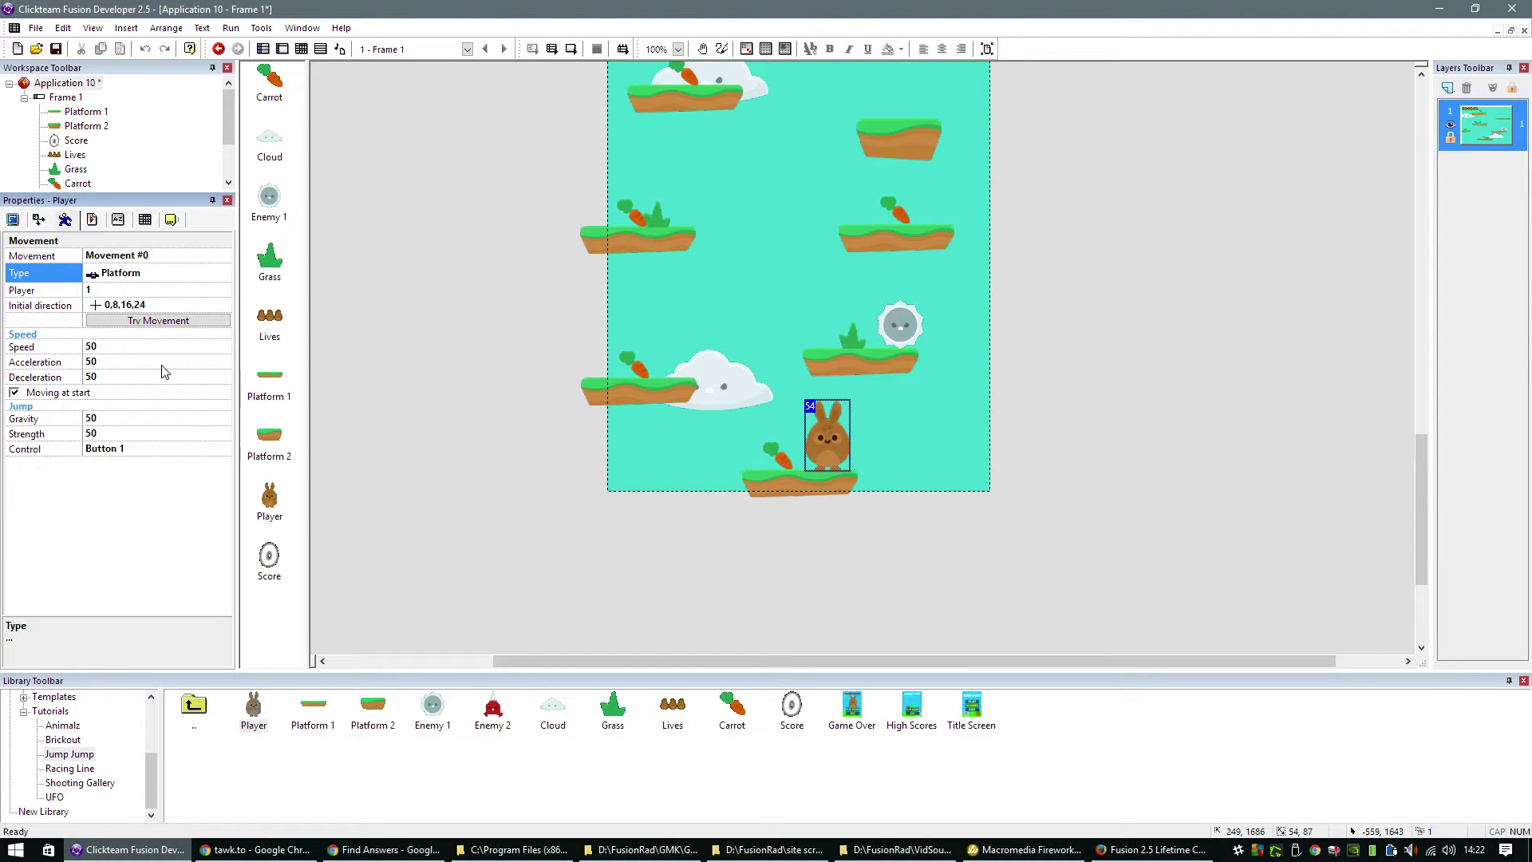
left_click_drag(83, 297, 96, 303)
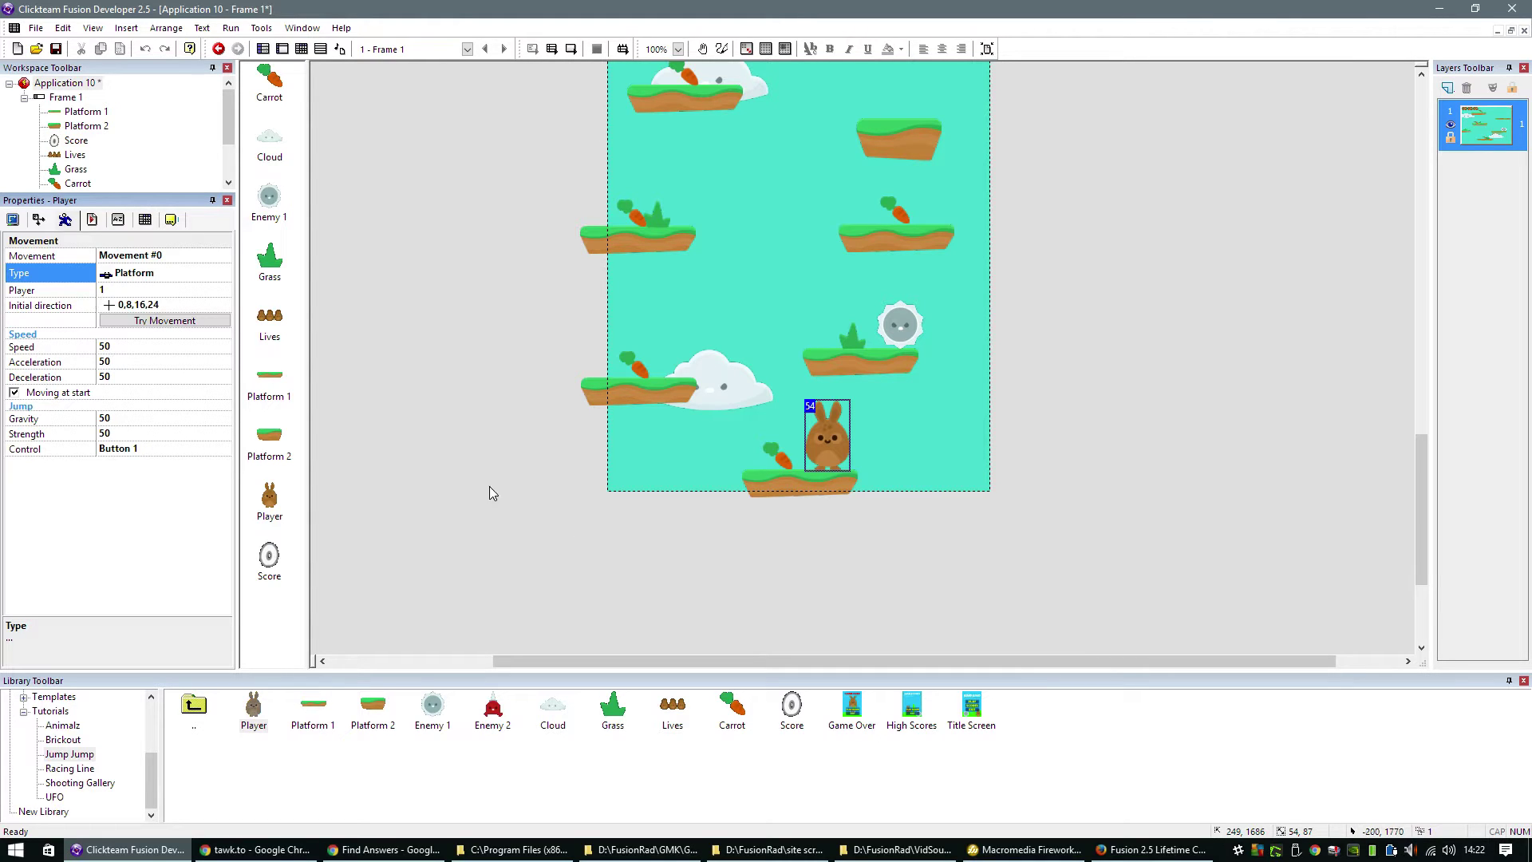
scroll(572, 522, "up", 3)
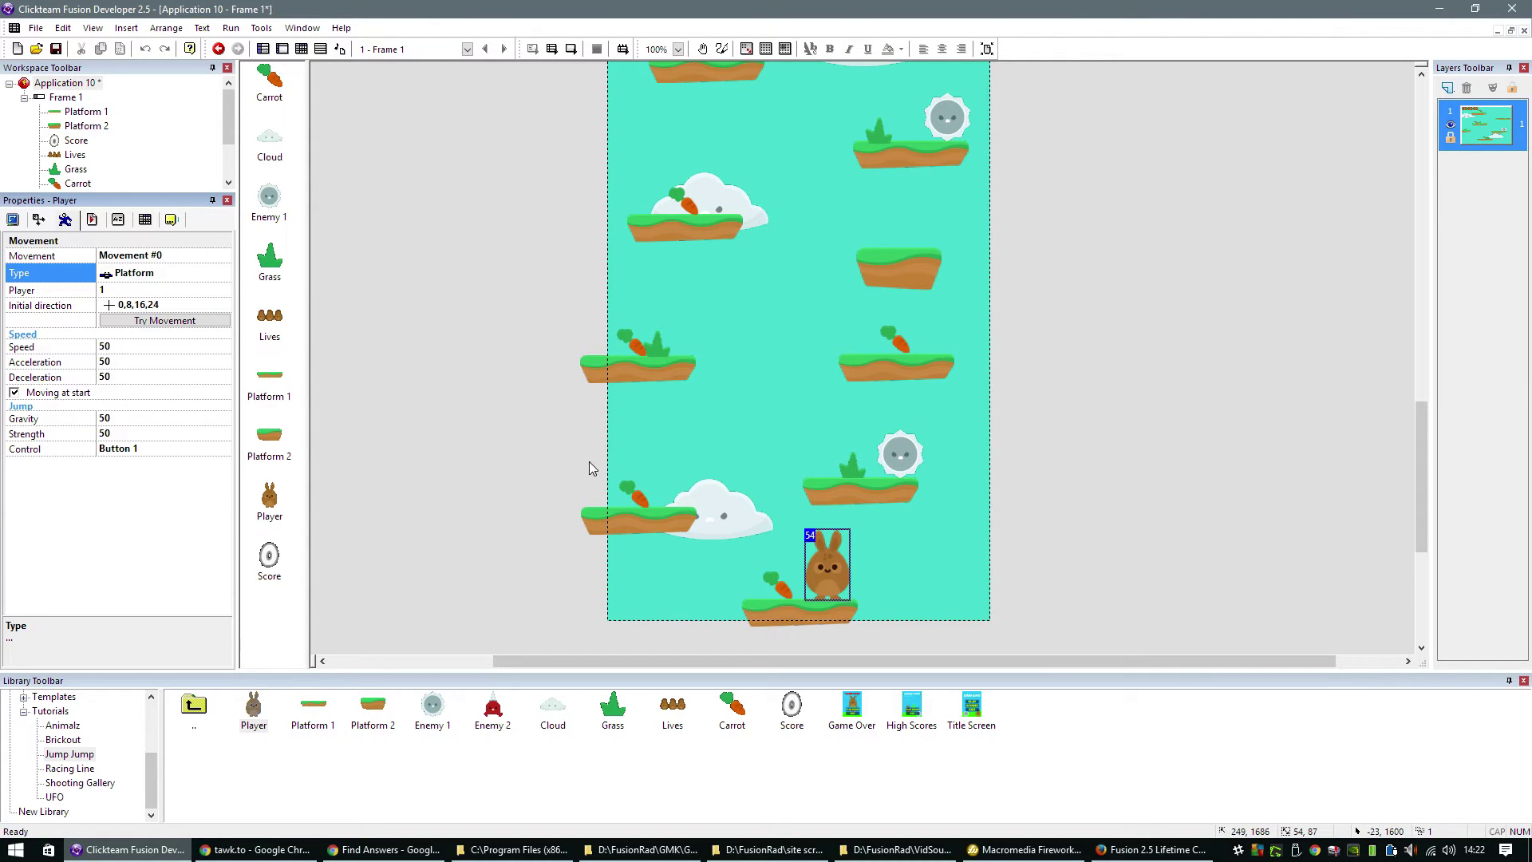
scroll(588, 461, "down", 1)
scroll(589, 461, "up", 1)
scroll(564, 442, "down", 1)
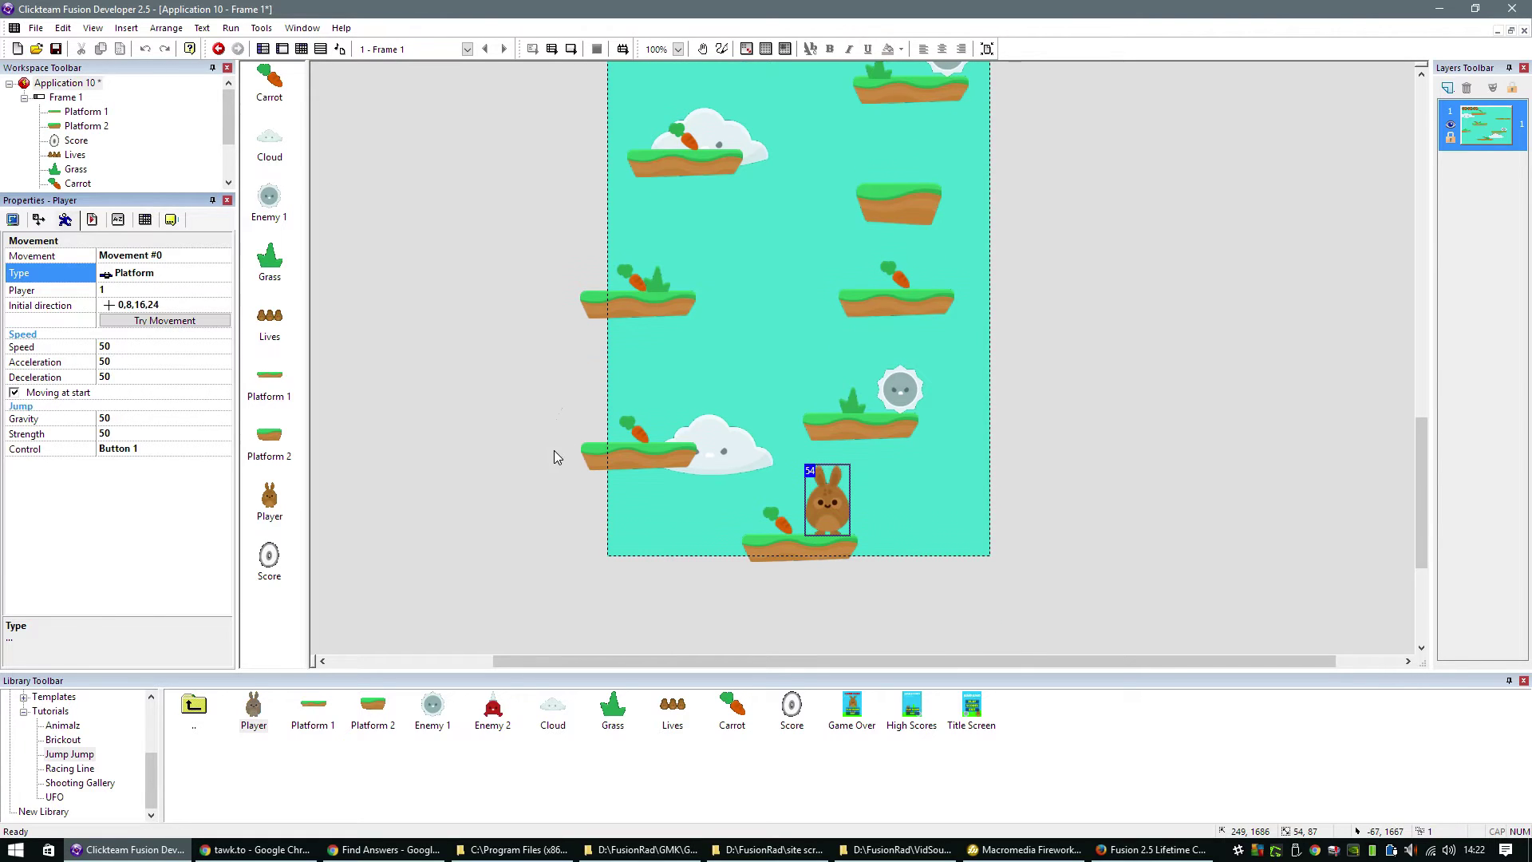
left_click(554, 450)
left_click(844, 509)
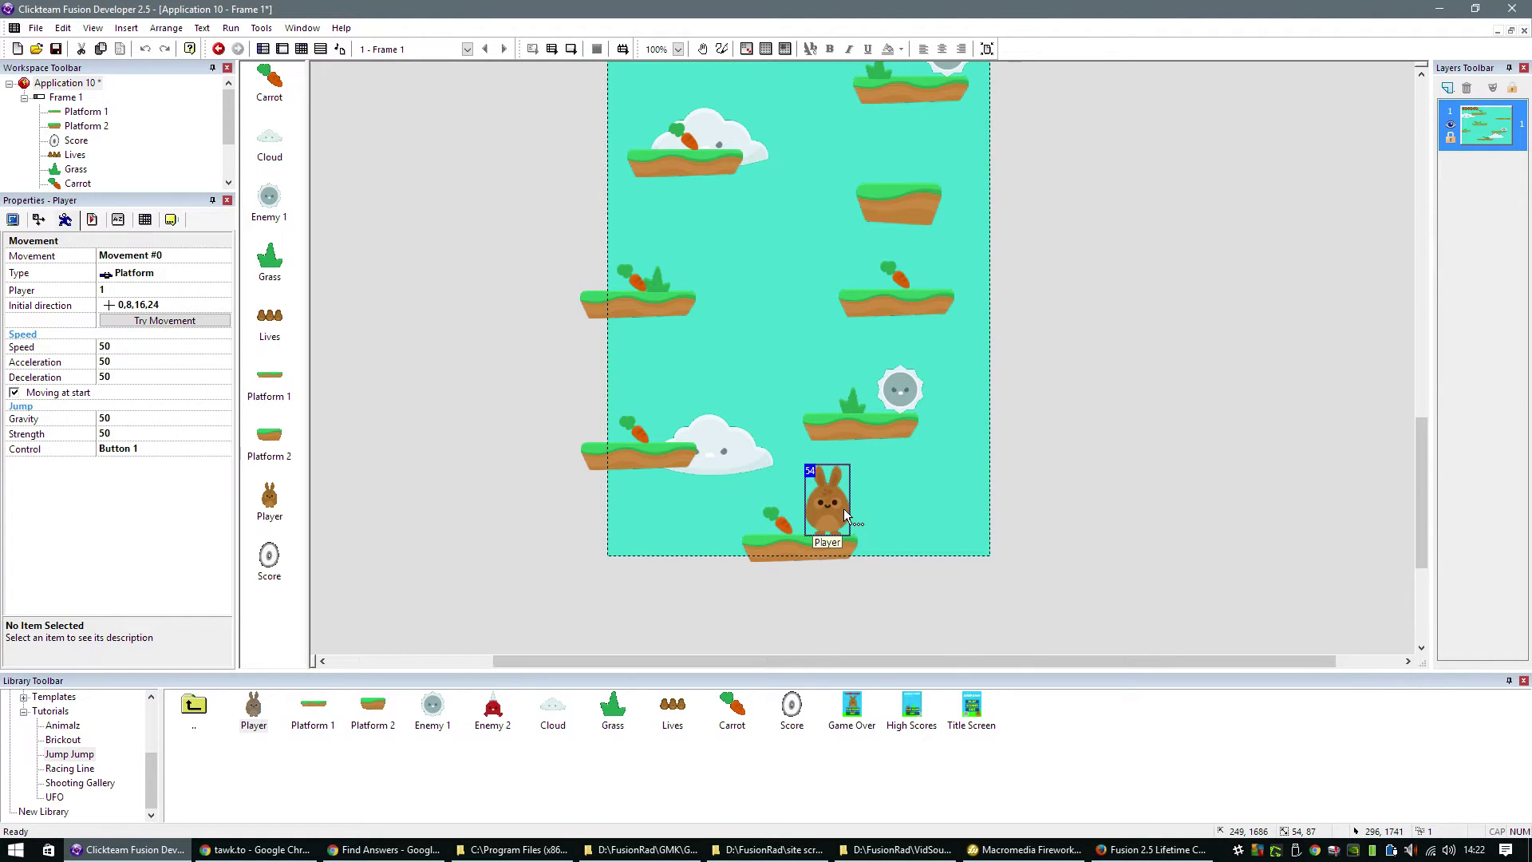
- Create an event that stops the Player when it collides with a backdrop
left_click(300, 49)
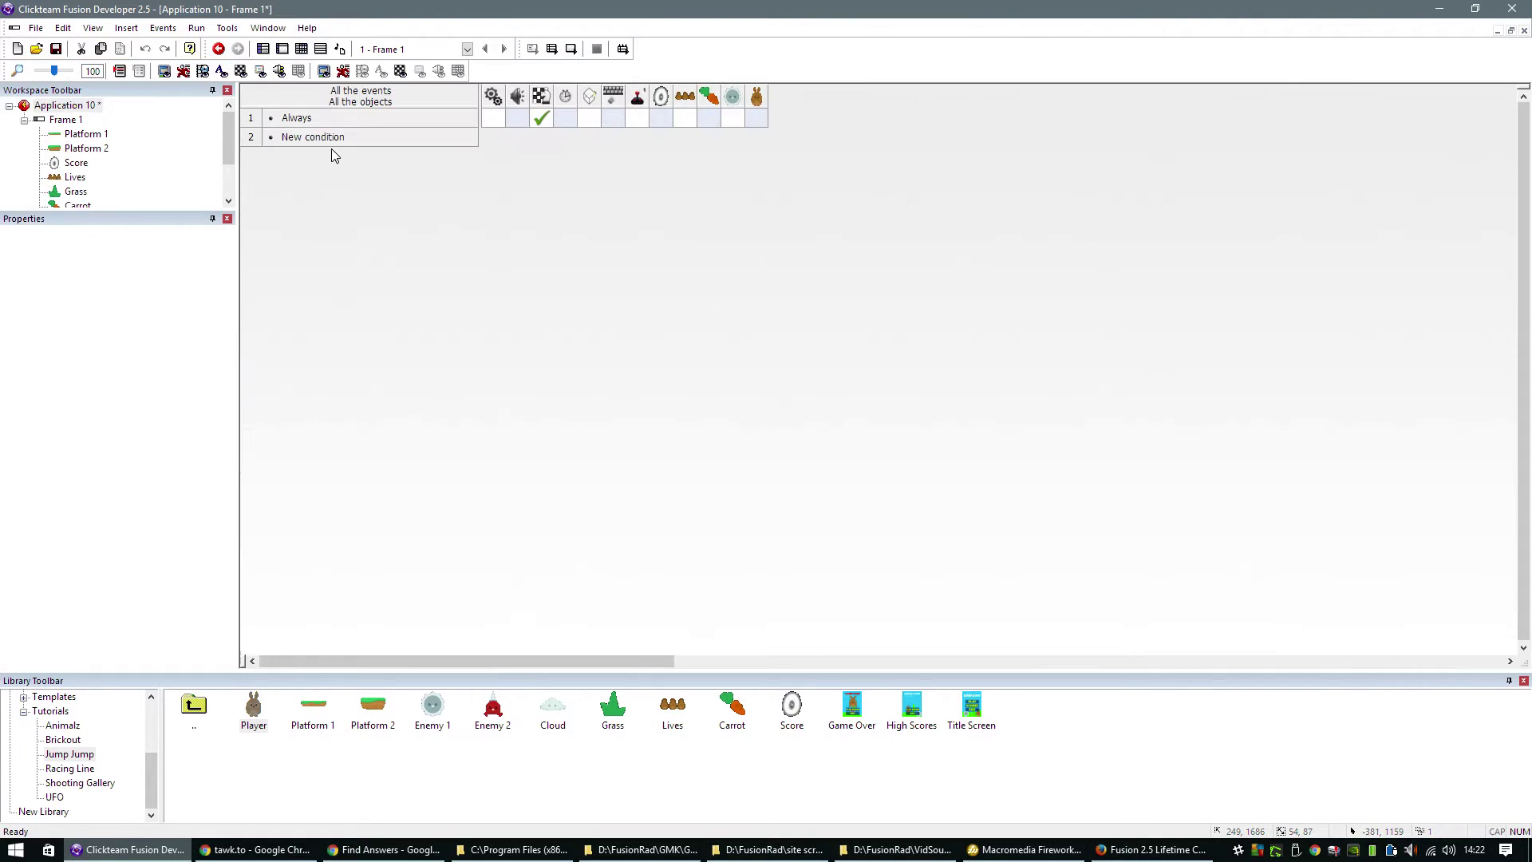
left_click(312, 136)
left_click(791, 309)
mouse_move(842, 326)
left_click(975, 361)
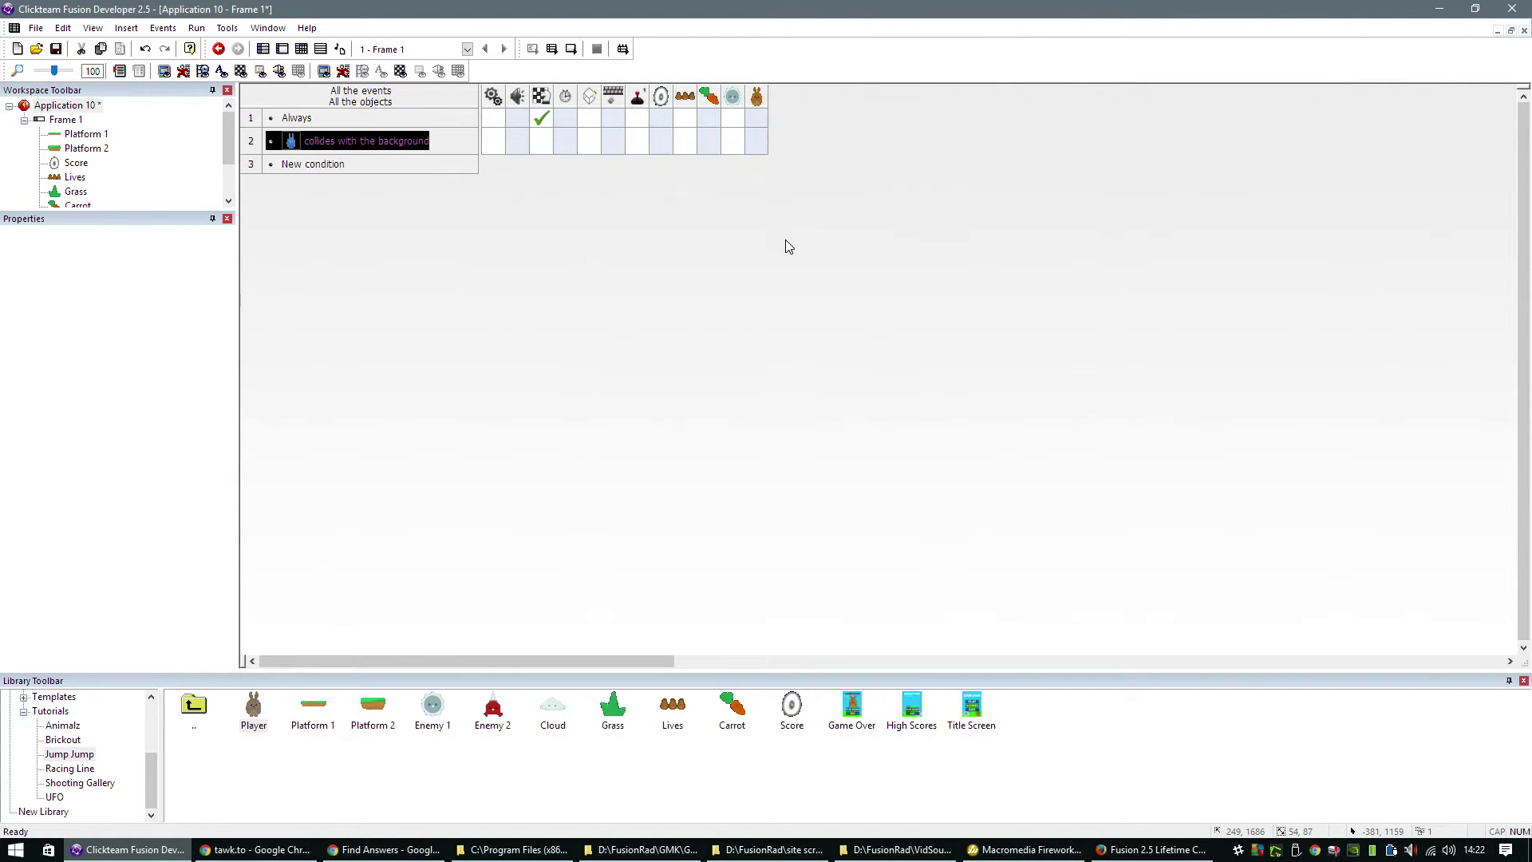
left_click(756, 142)
left_click(939, 159)
- Test-run the game, walk and jump the Player on the starting platform, and stop the run
key("F8")
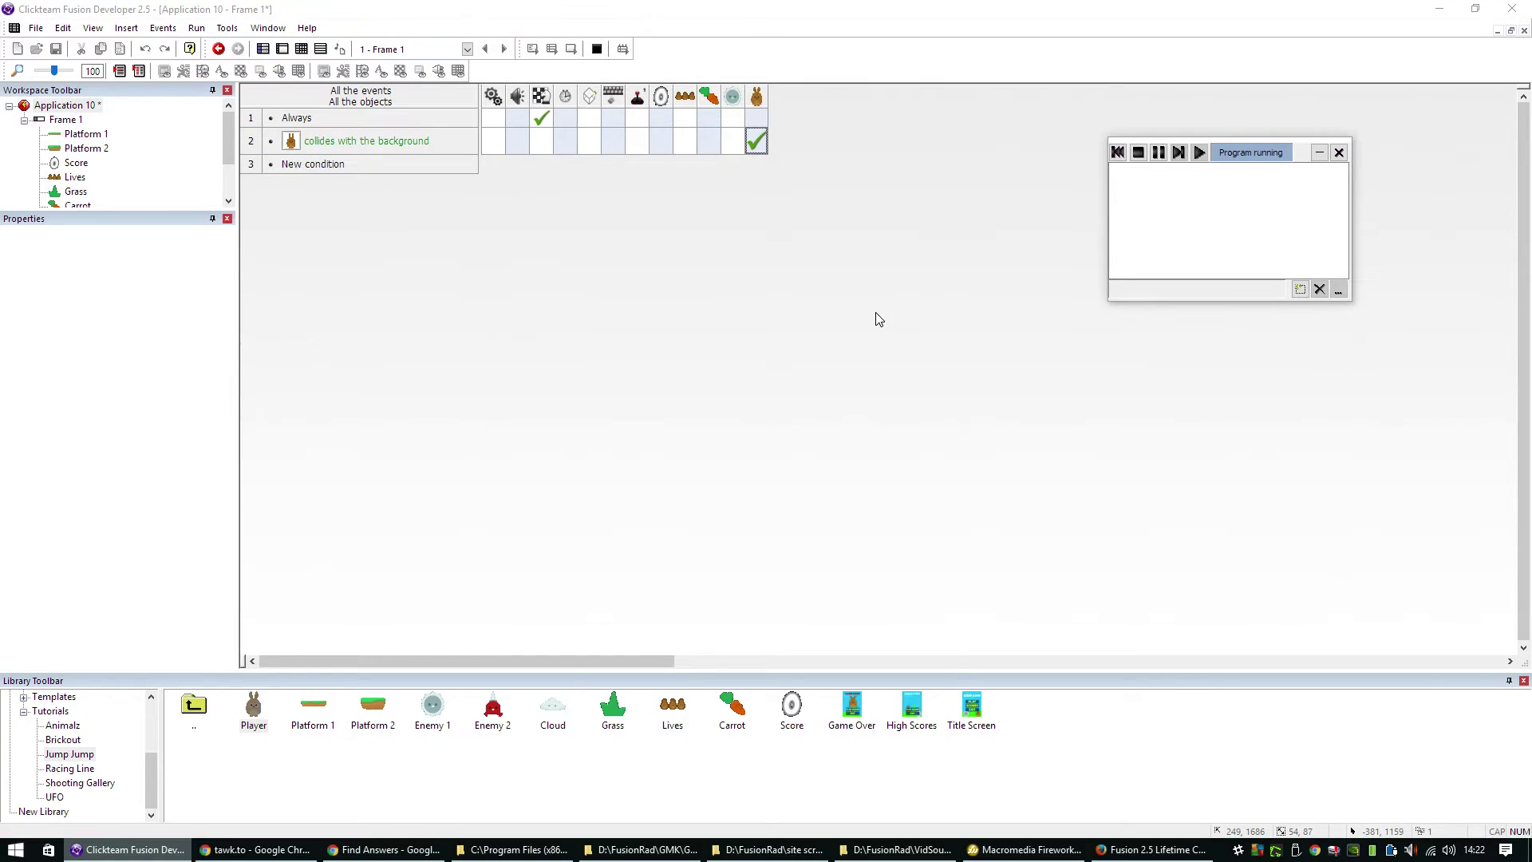
key("Left")
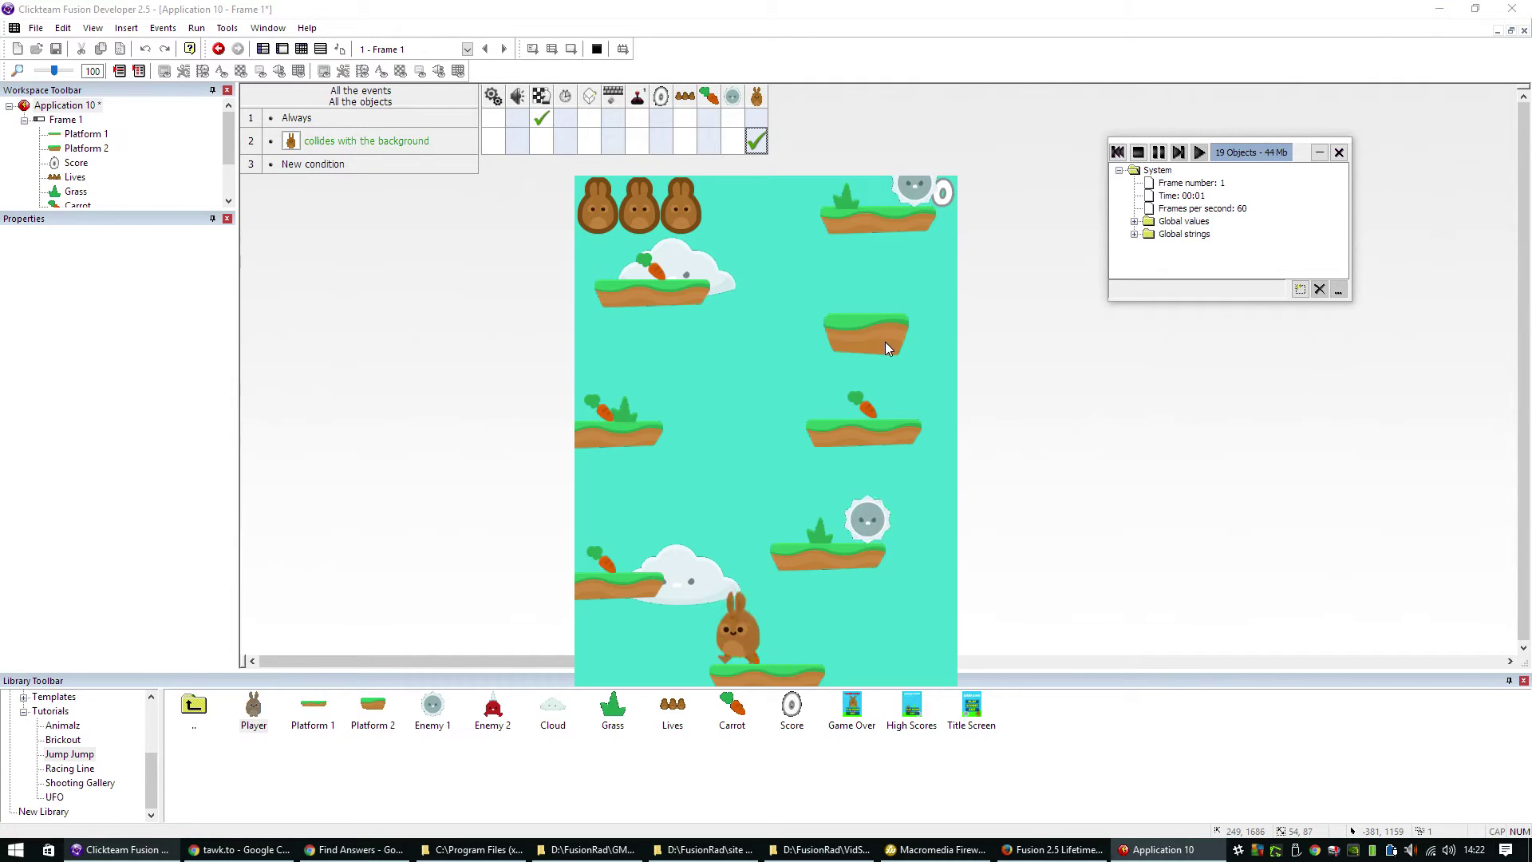
key("Right")
key("Left")
key("Right")
key("Left")
key("Right")
key("Left")
key("shift")
key("shift")
key("Right")
key("Left")
key("Right")
key("Left")
key("Right")
key("Left")
key("Right")
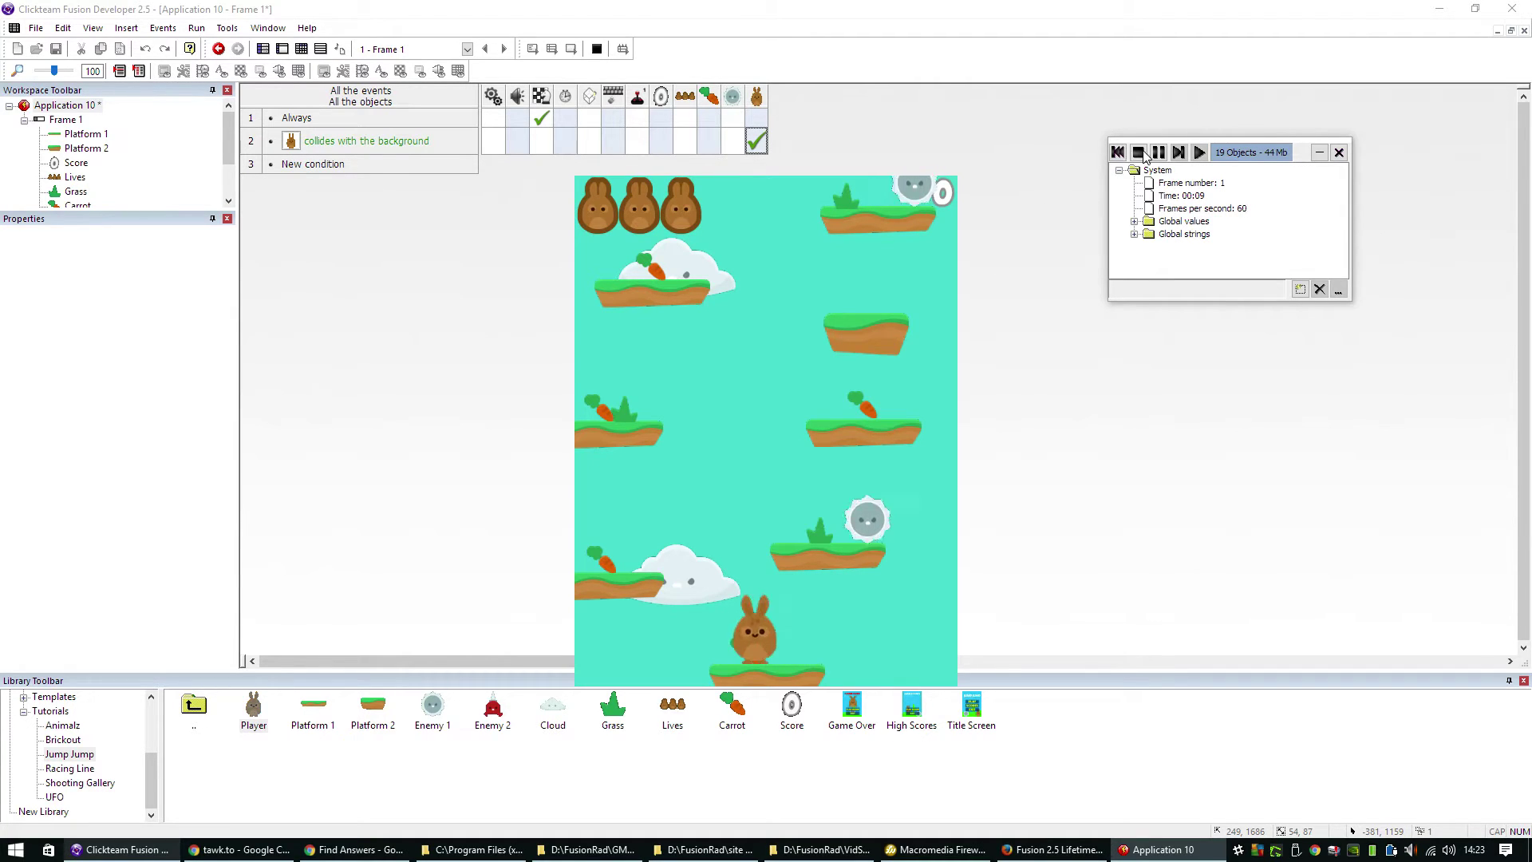
left_click(1139, 152)
- Set the Player's jump strength to 100 in its Platform movement
left_click(282, 49)
left_click(812, 508)
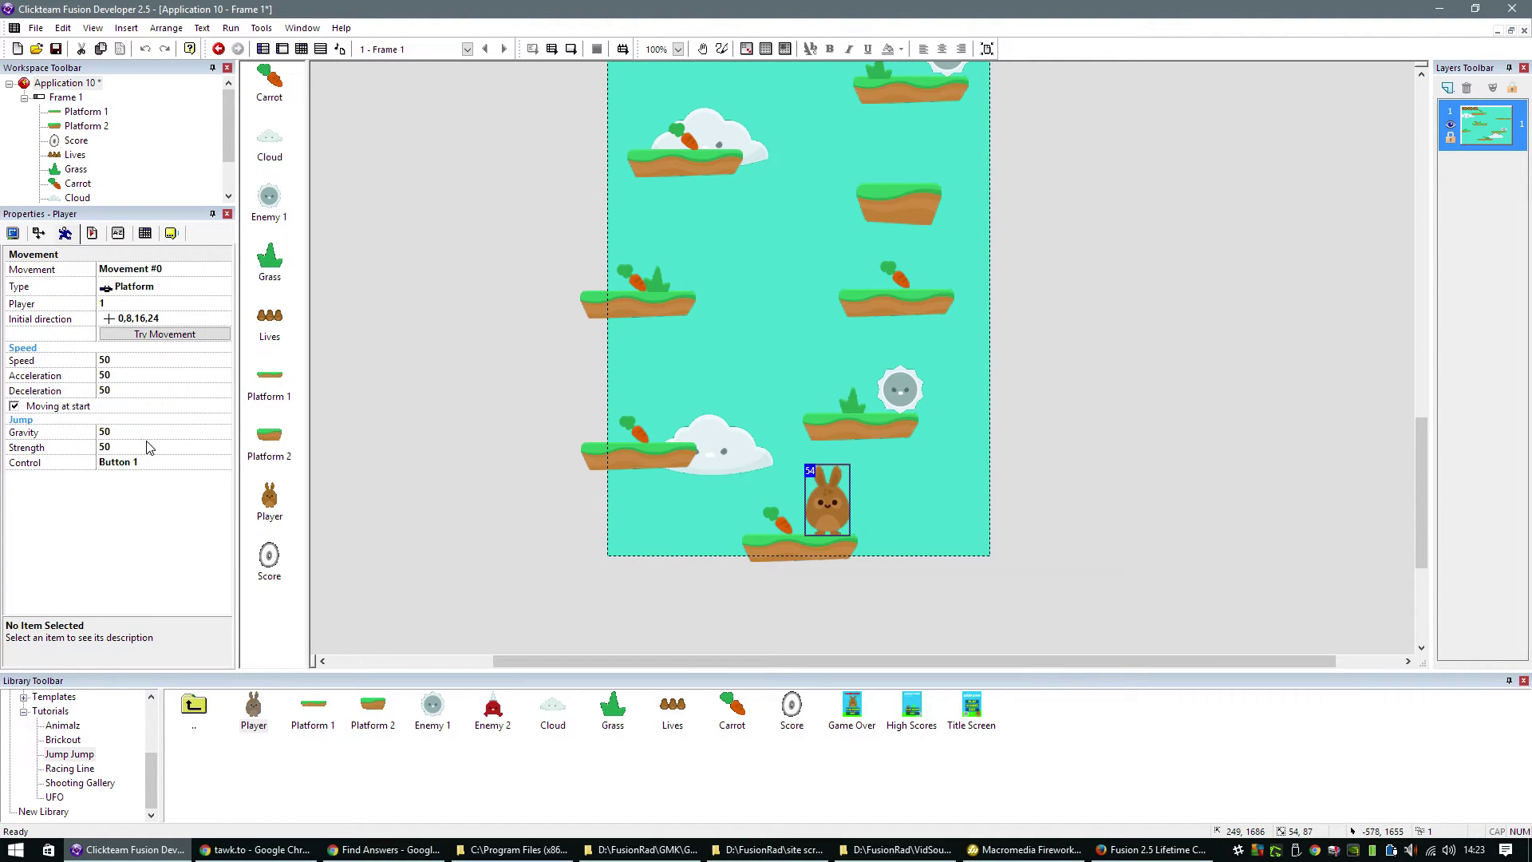
left_click(153, 446)
type("100")
- Test the Player's jump height on the starting platform in a run, and stop it
key("F8")
key("Left")
key("shift")
key("shift")
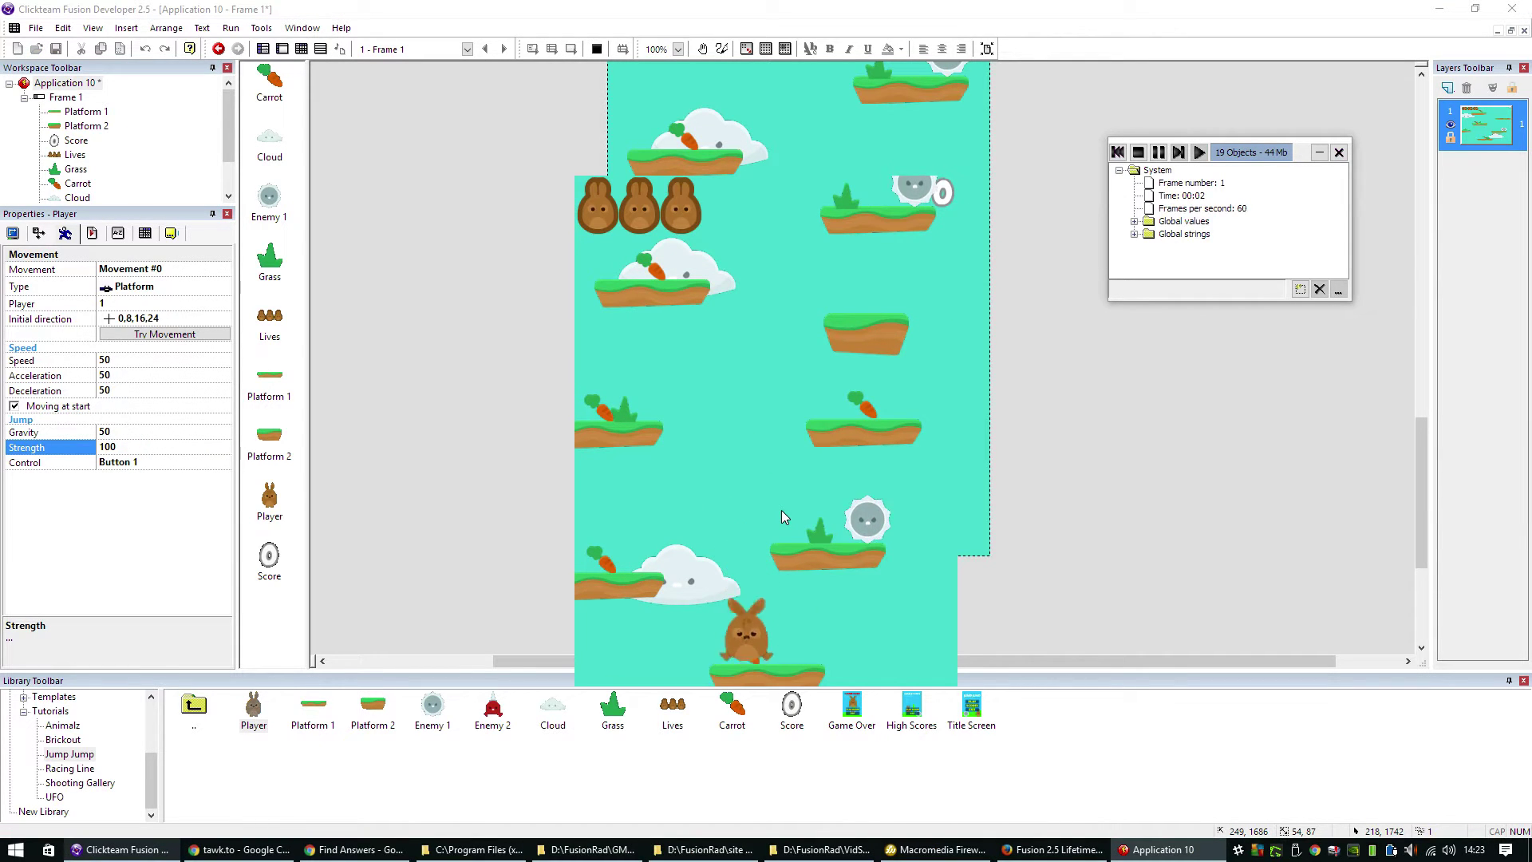
key("Left")
key("shift")
left_click(1139, 152)
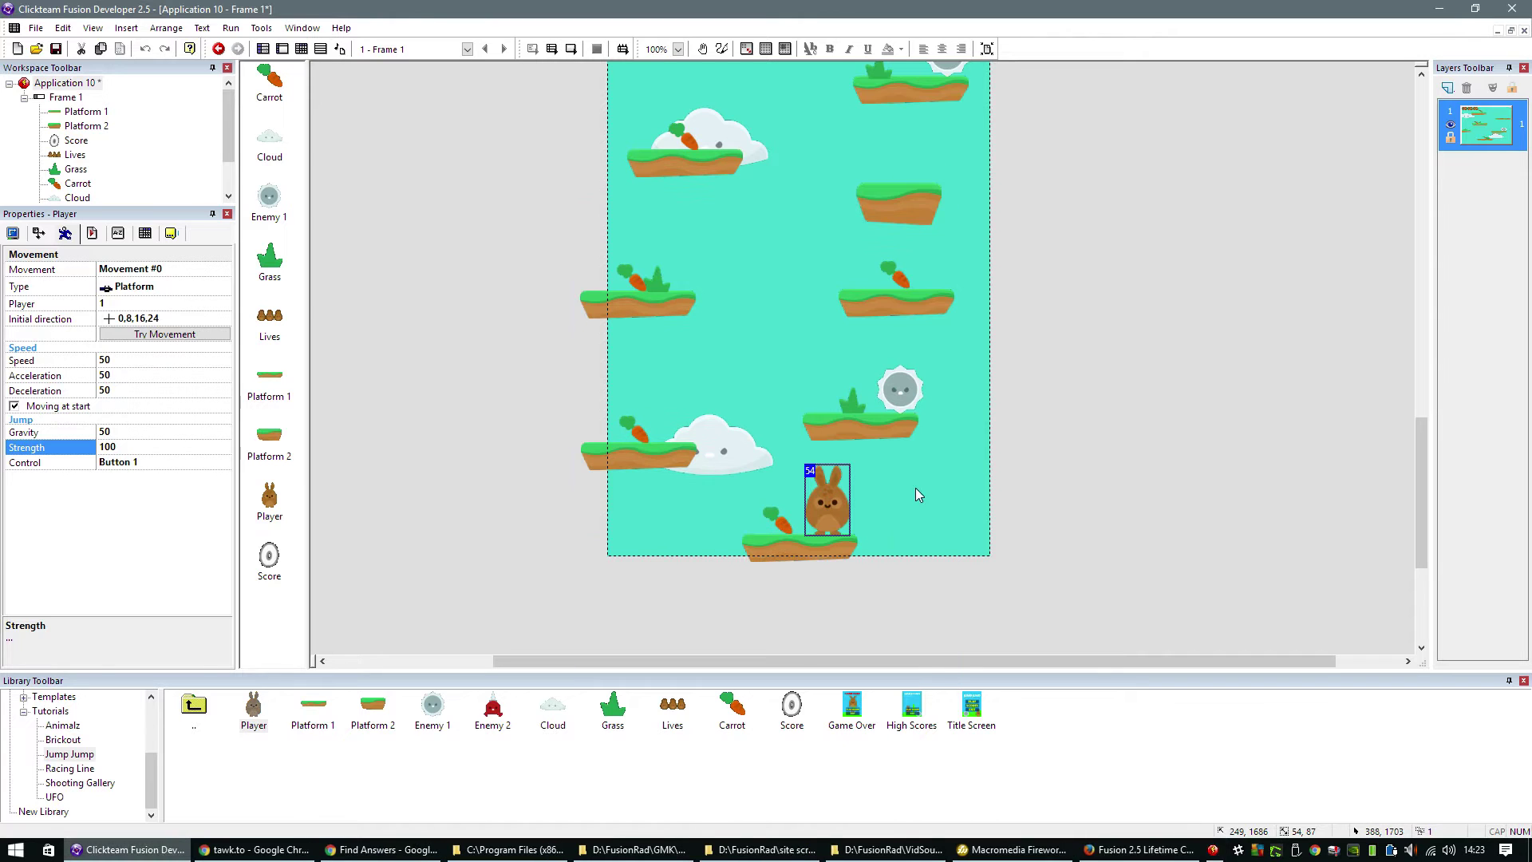
- Set the Player's jump strength to 150
left_click(167, 449)
type("150")
key("Return")
- Test-run the level by jumping the Player up from platform to platform, and stop the run
key("F7")
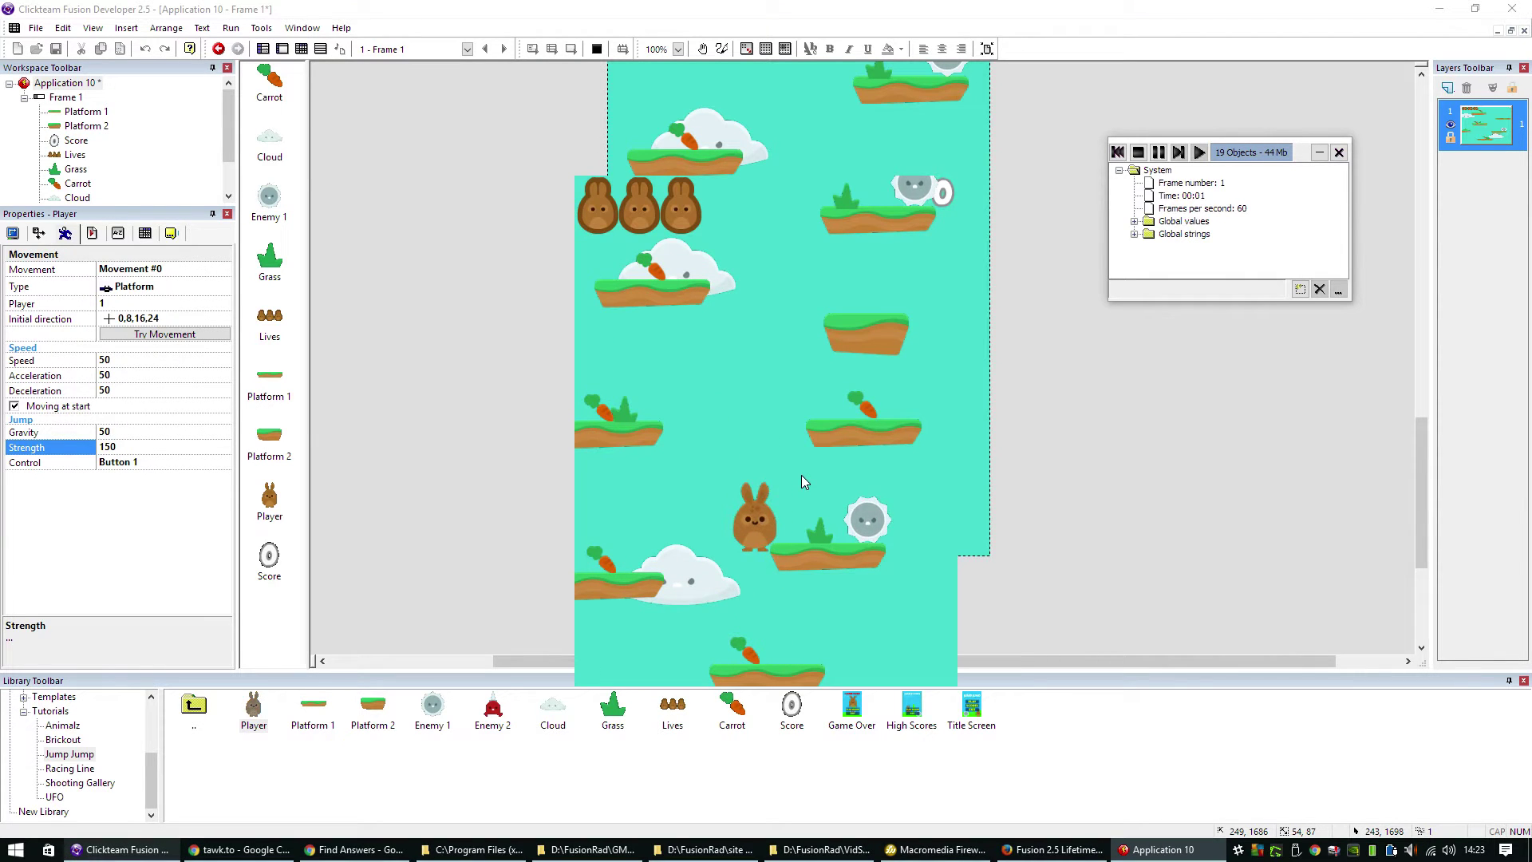
key("shift")
key("Right")
key("shift")
key("Right")
key("shift")
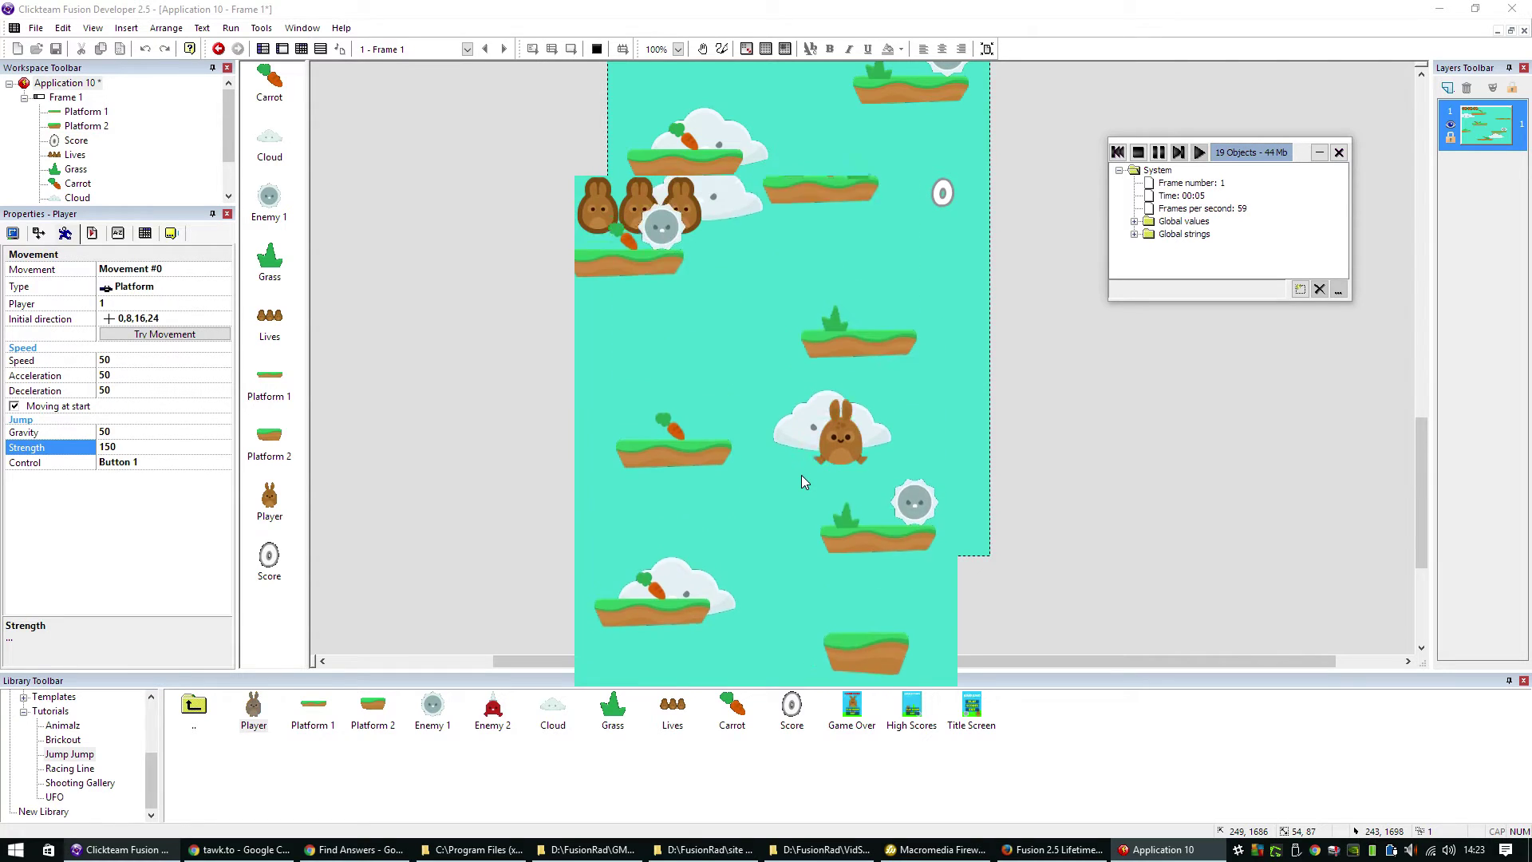
key("shift")
key("Left")
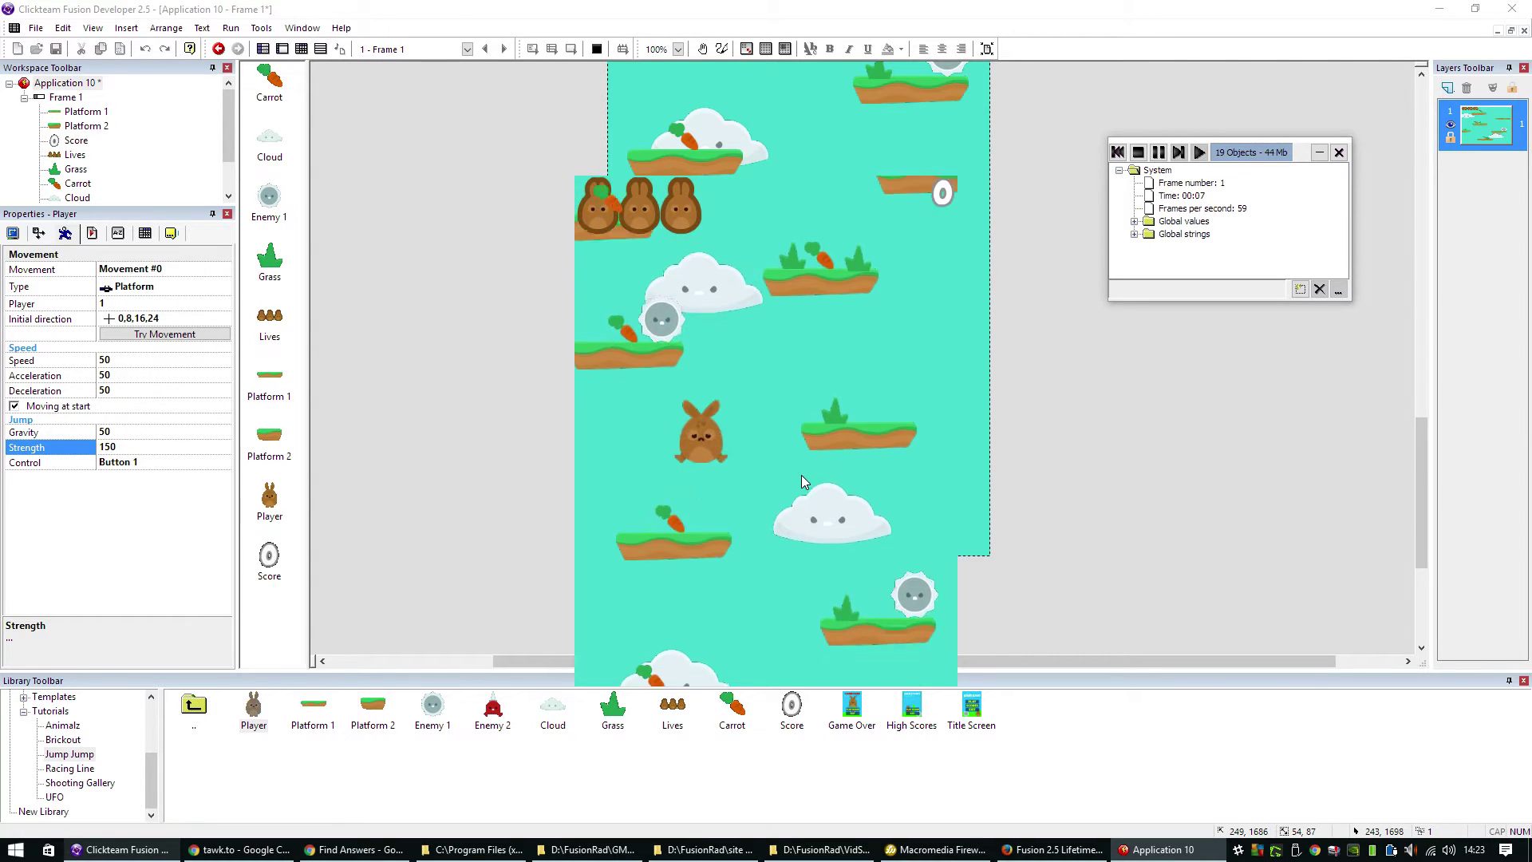
key("shift")
key("Right")
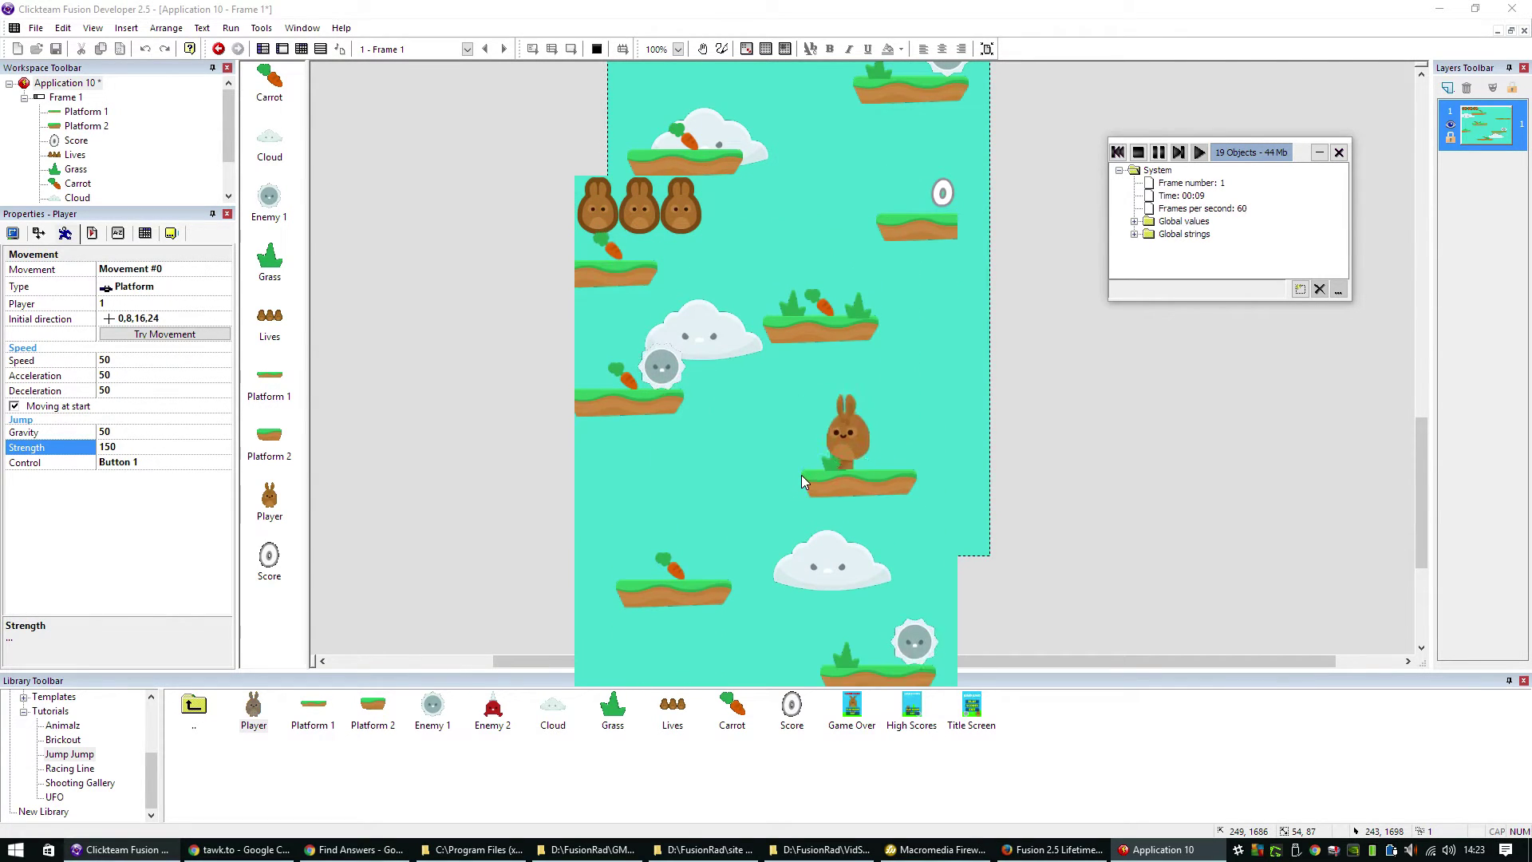
key("Left")
key("Right")
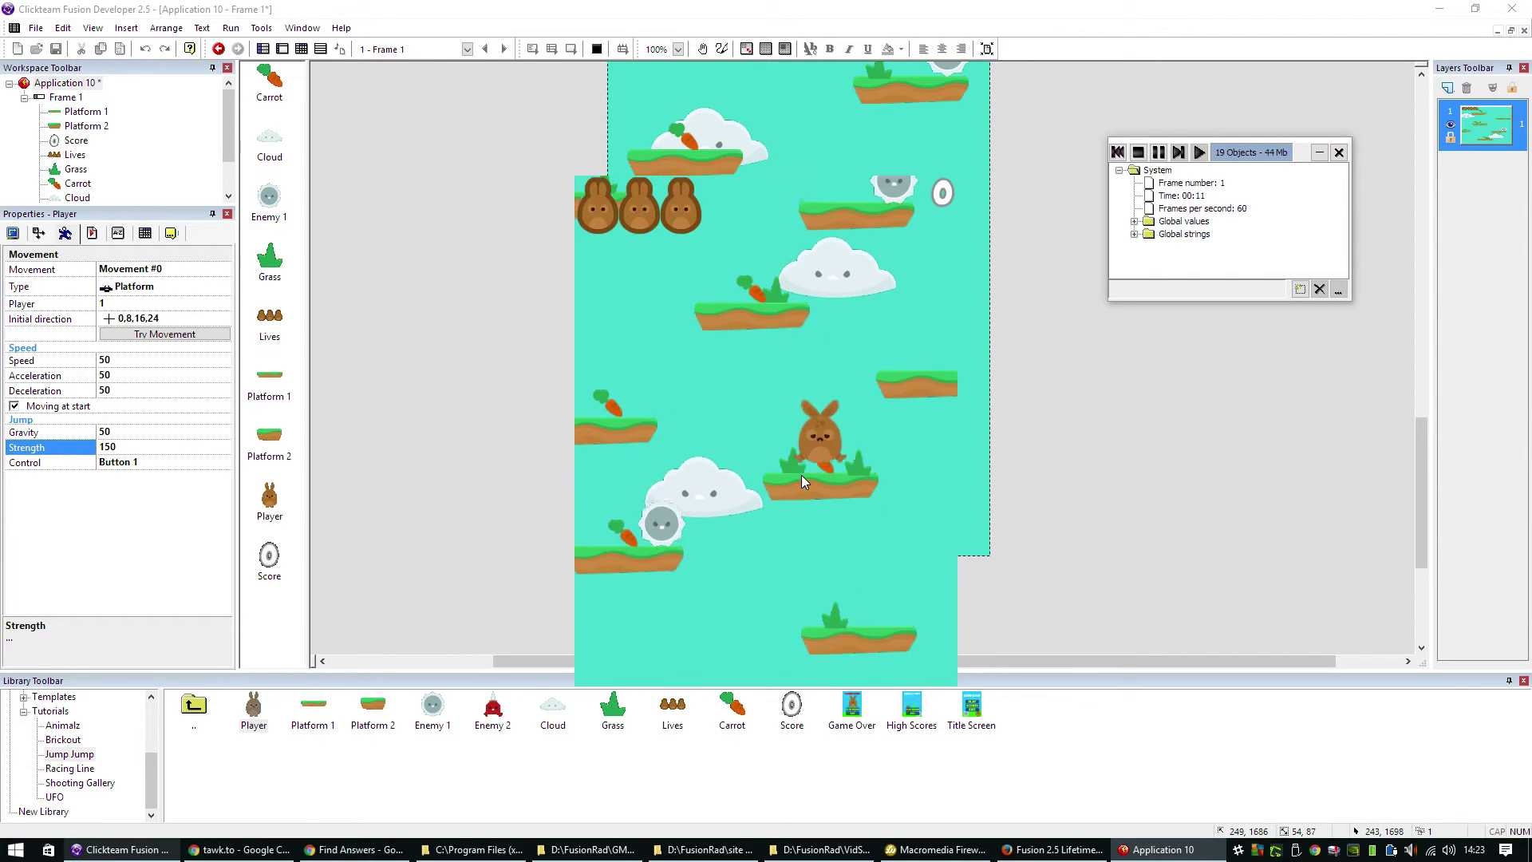
key("Left")
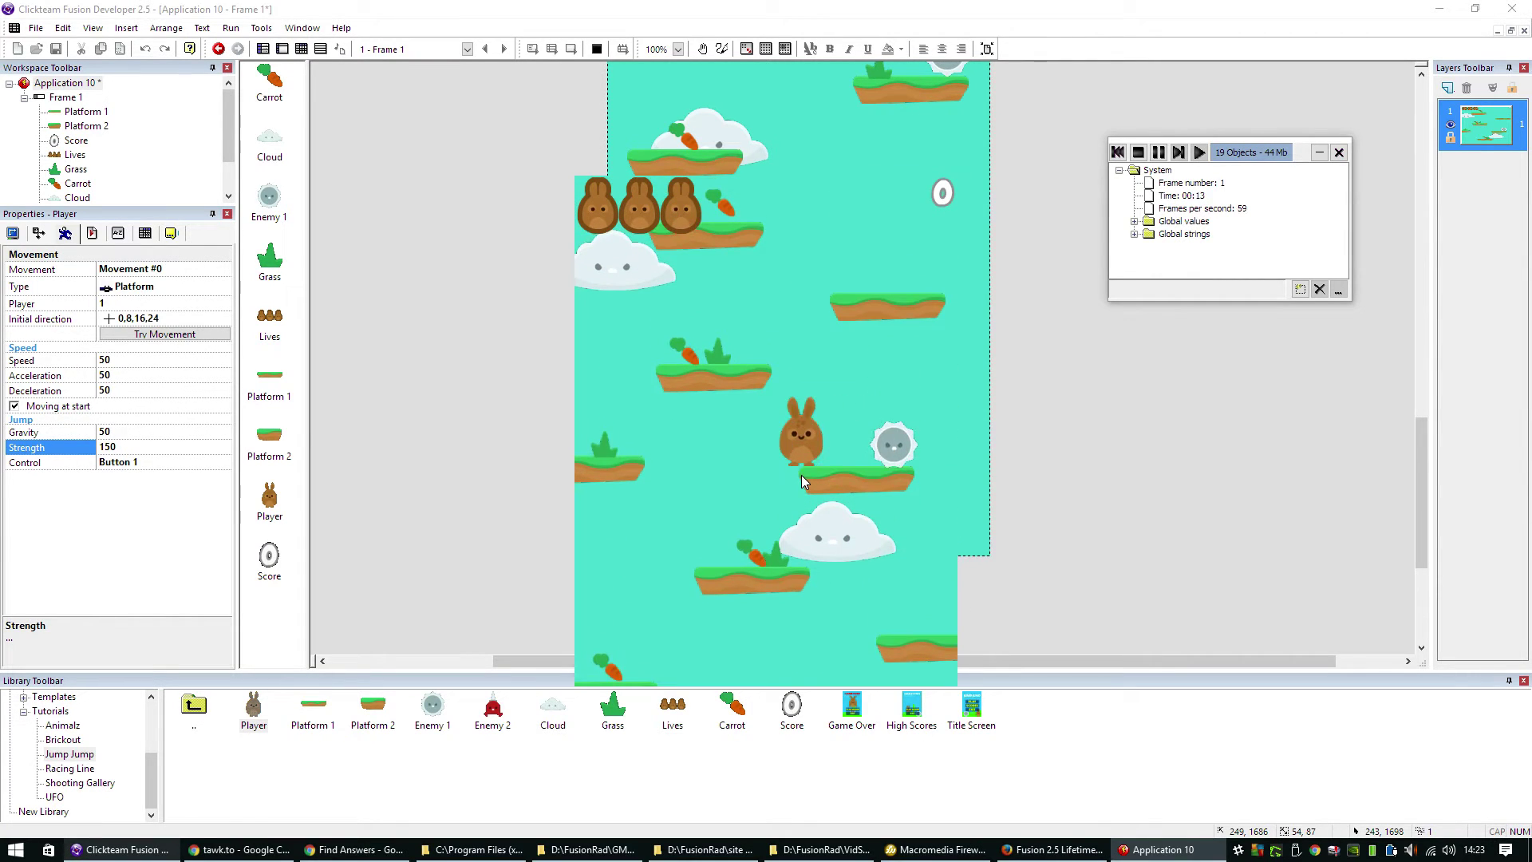
key("shift")
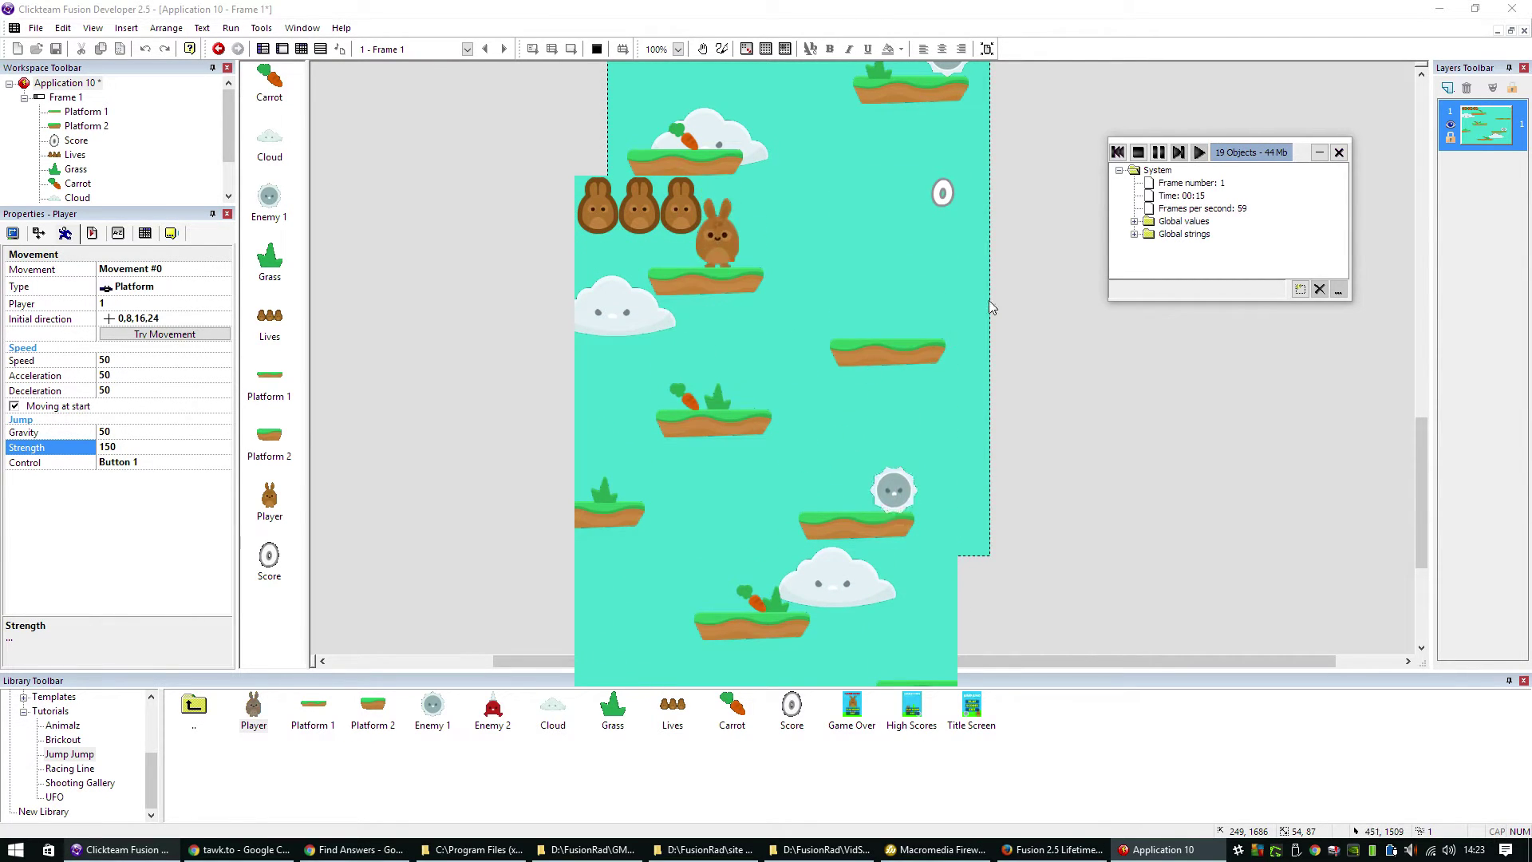
left_click(1139, 152)
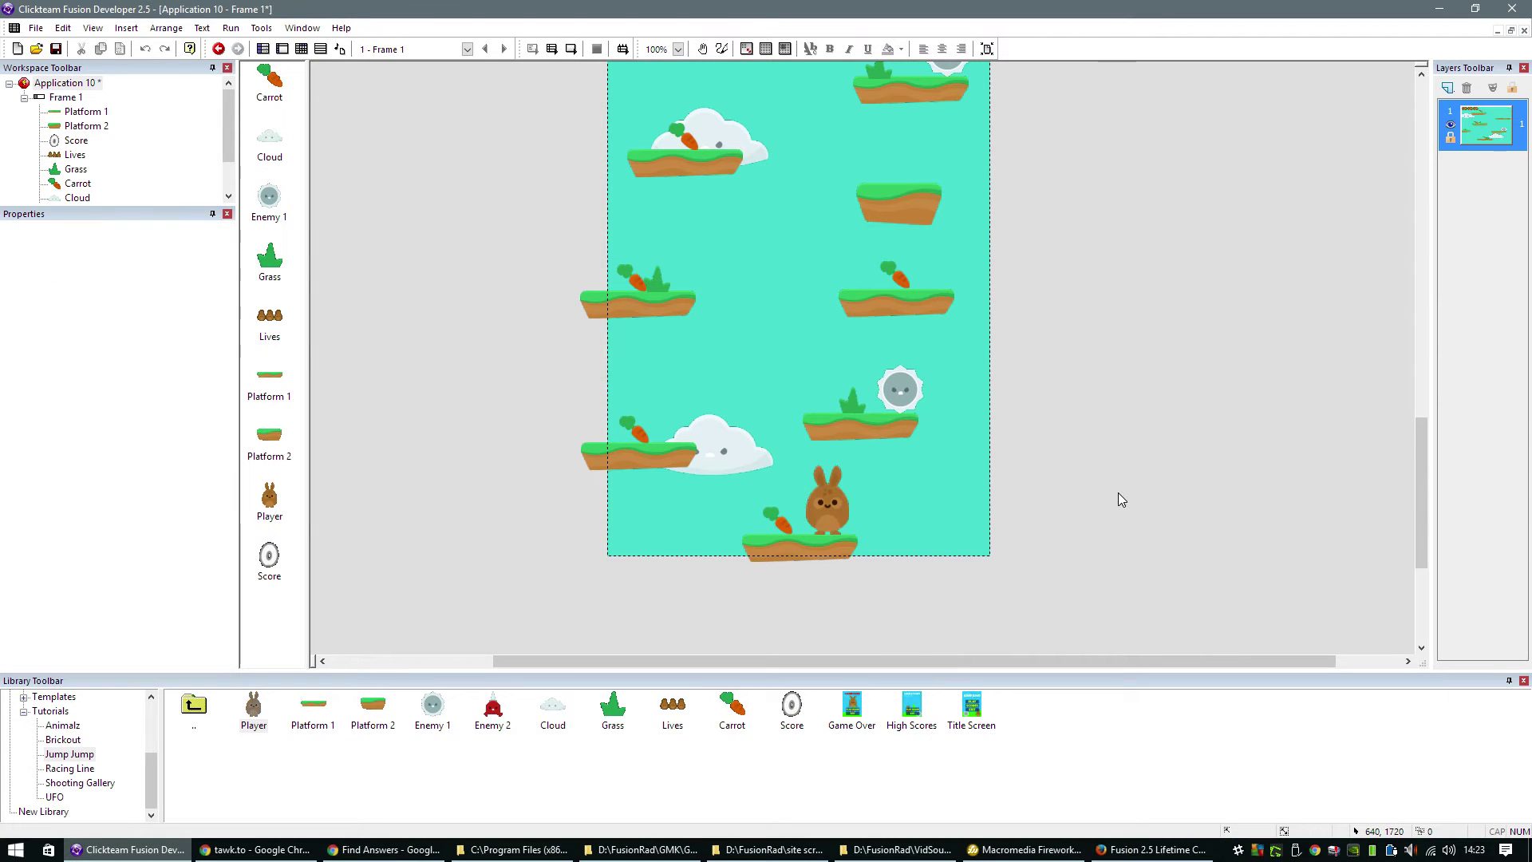
- Create a new event with a collision condition between the Player and the Carrot
scroll(1118, 492, "up", 3)
scroll(1071, 525, "down", 2)
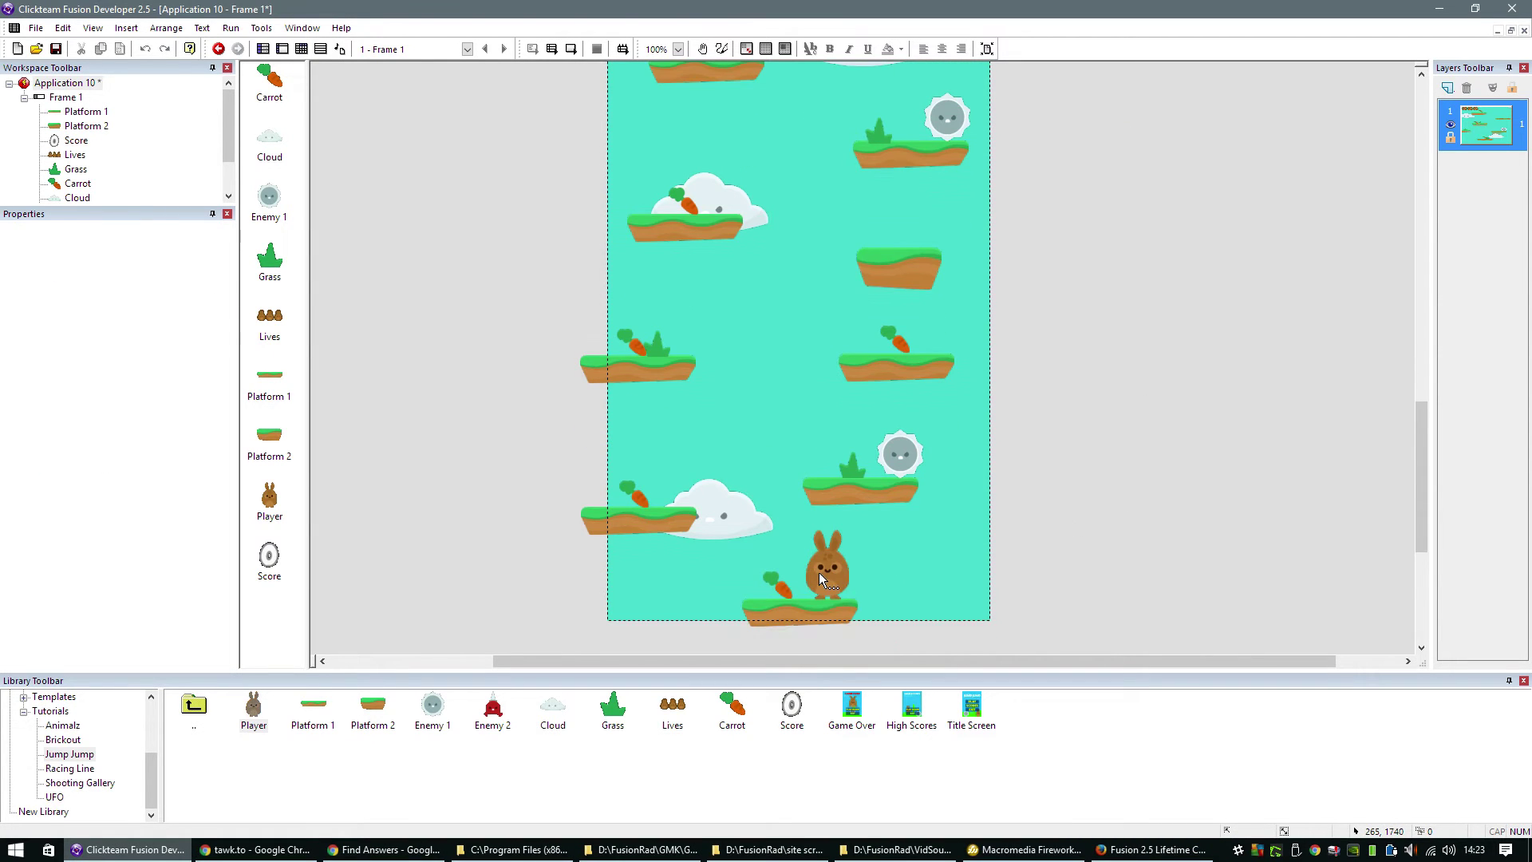
left_click(820, 573)
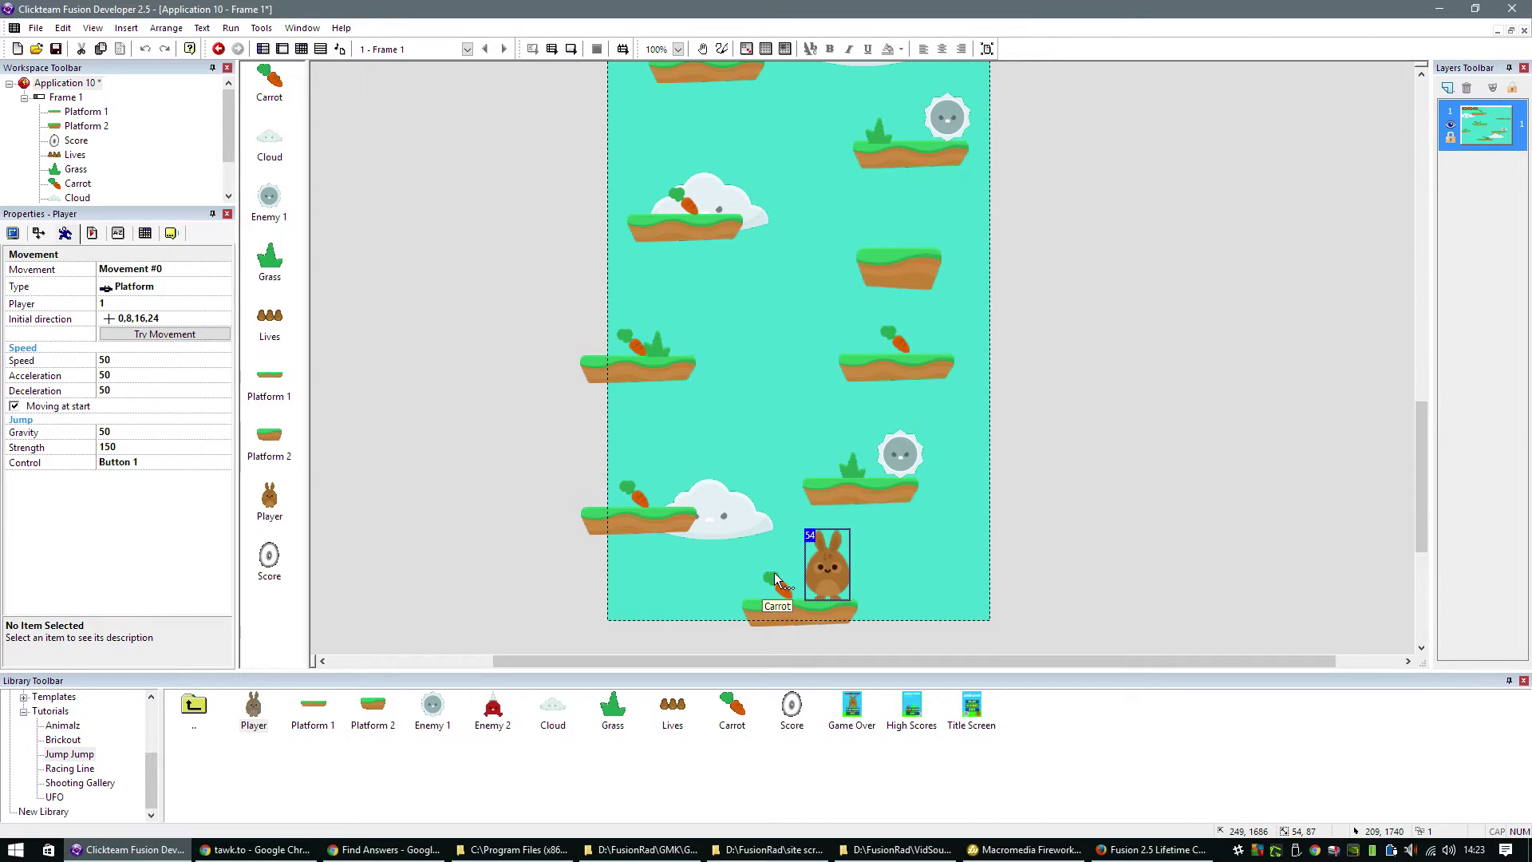
left_click(302, 48)
left_click(312, 163)
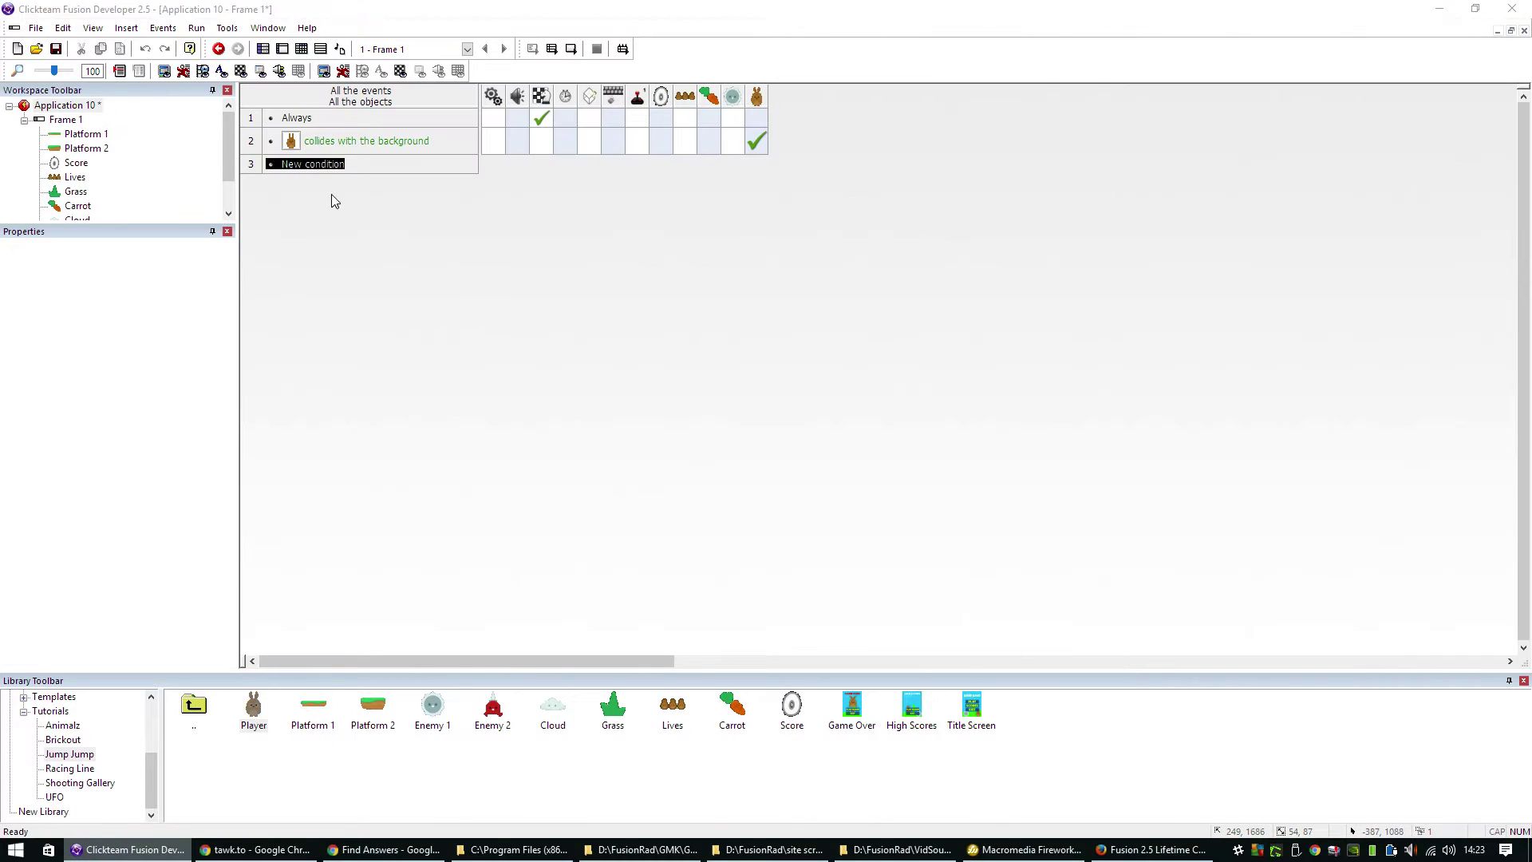
left_click(790, 310)
mouse_move(846, 322)
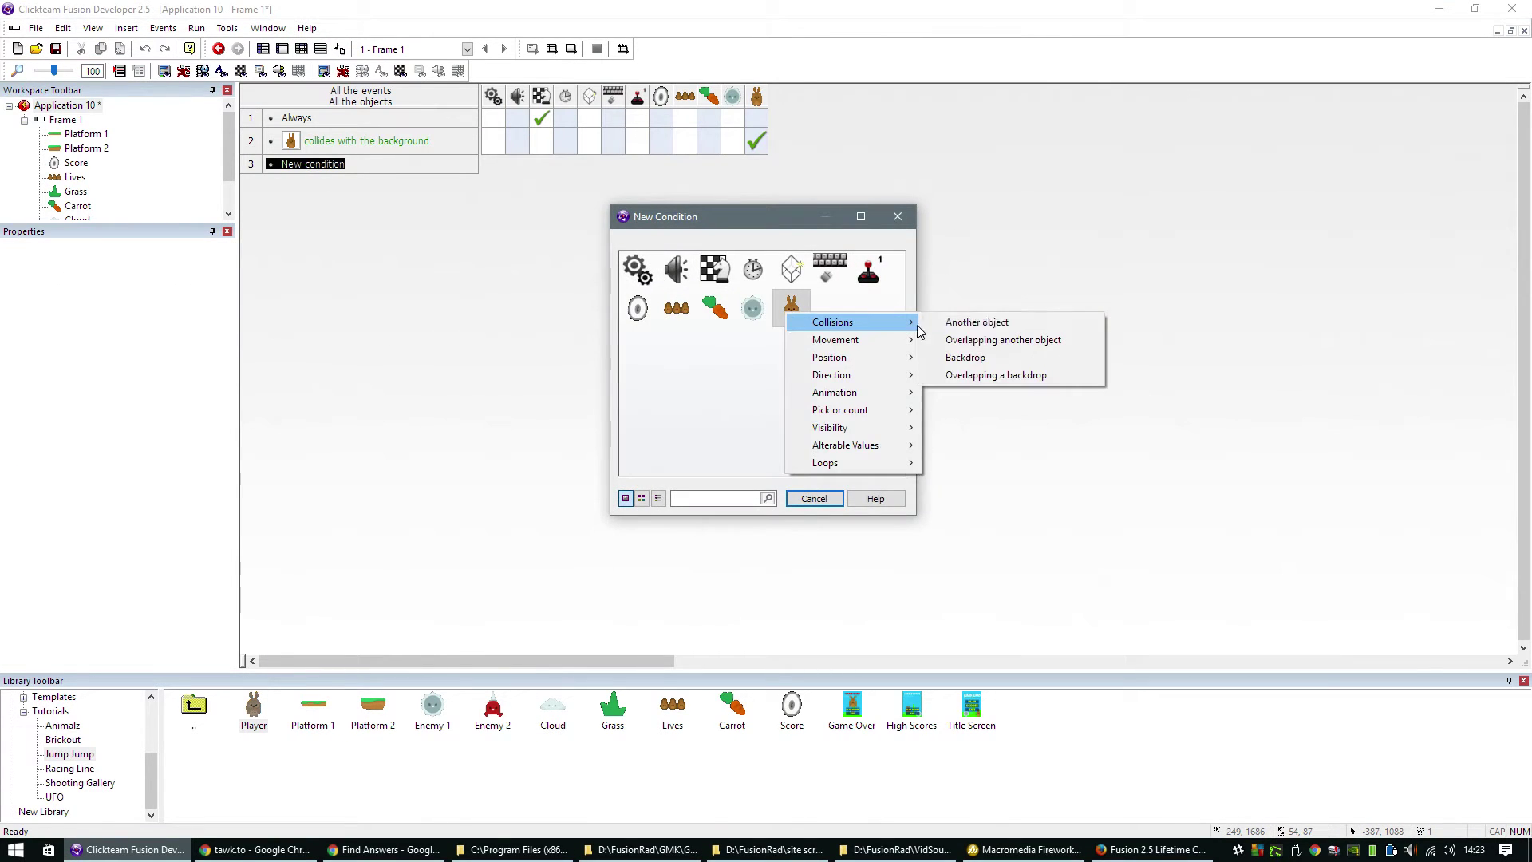
left_click(991, 327)
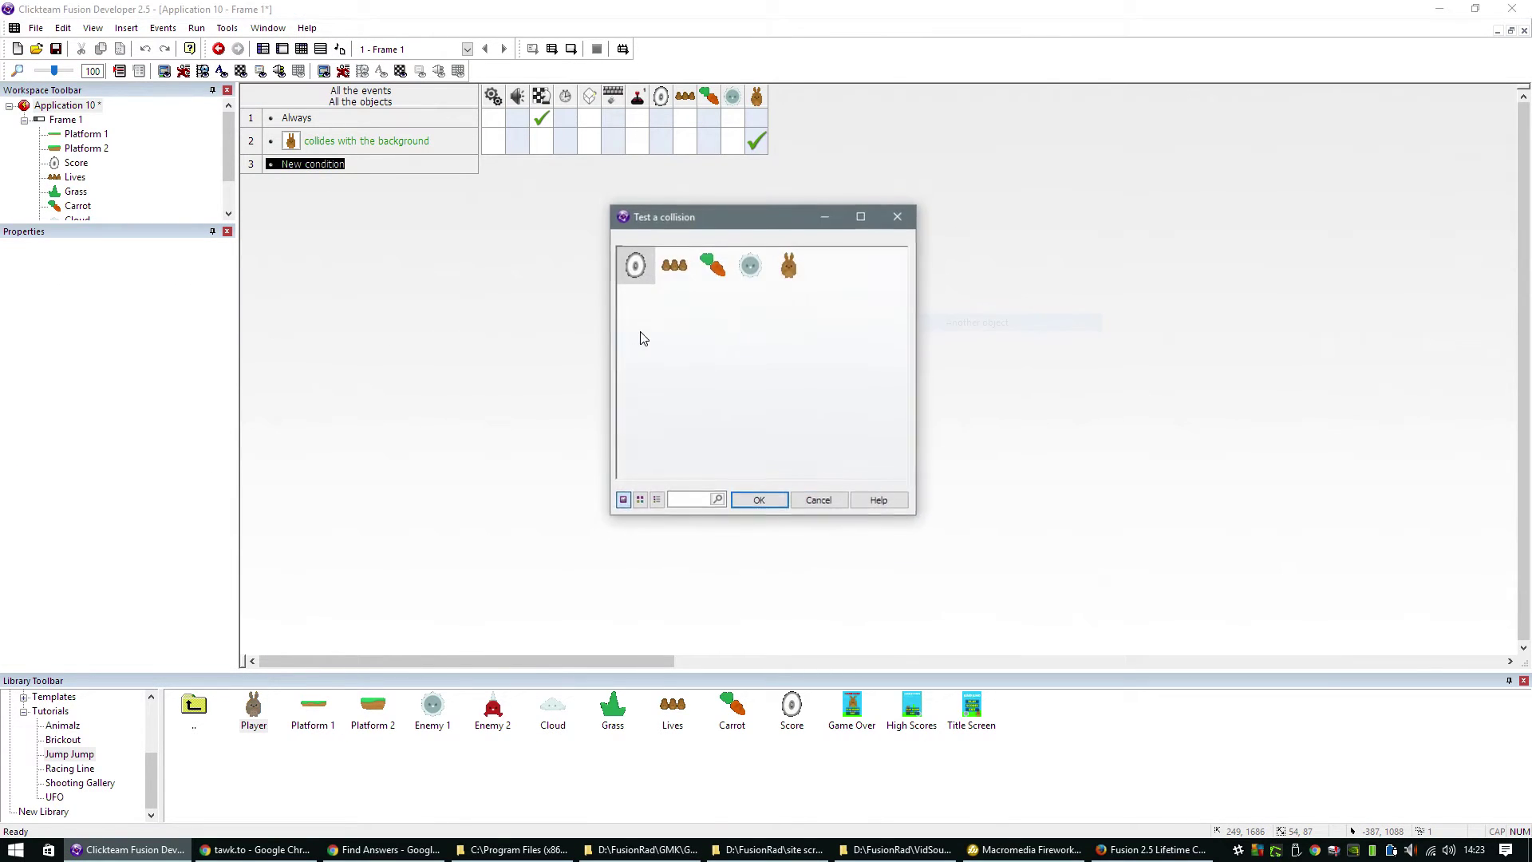
left_click(758, 500)
- Make the Player and Carrot collision event destroy the Carrot and add 5 to the score
left_click(707, 166)
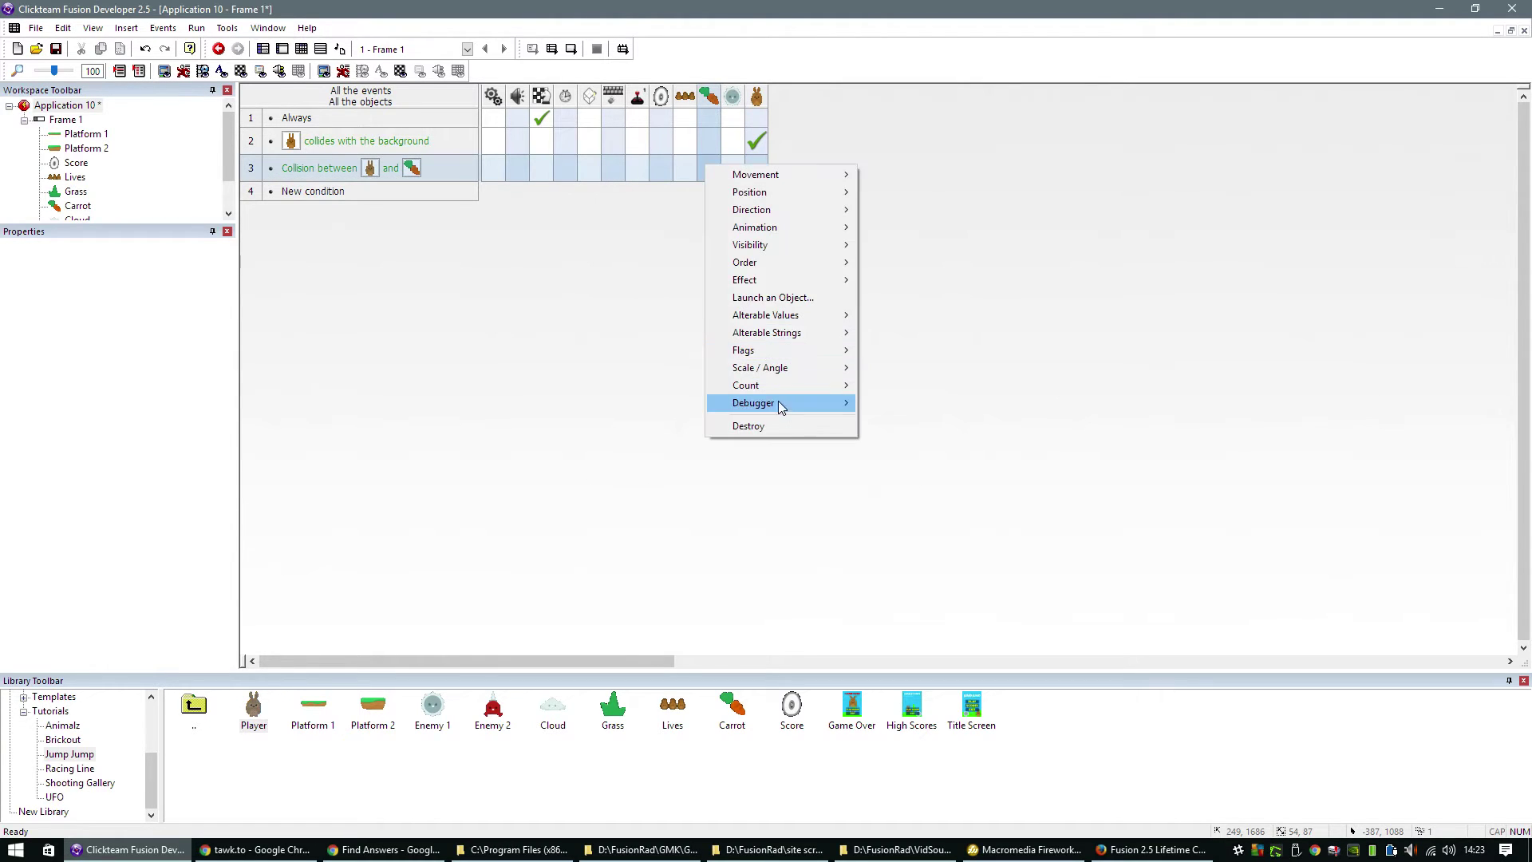
left_click(782, 424)
left_click(637, 172)
mouse_move(686, 182)
left_click(822, 199)
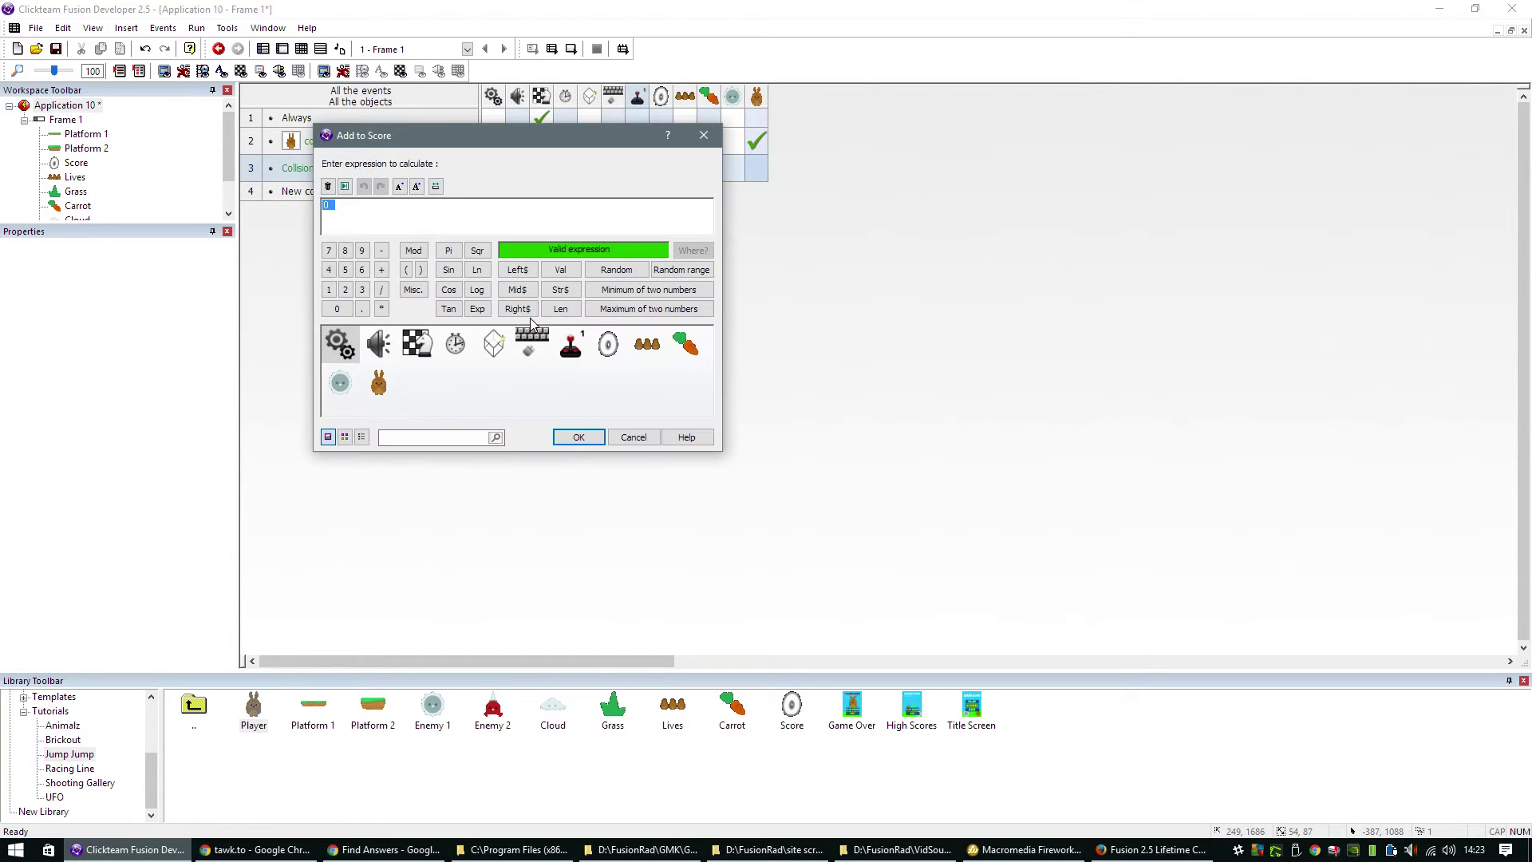
key("Return")
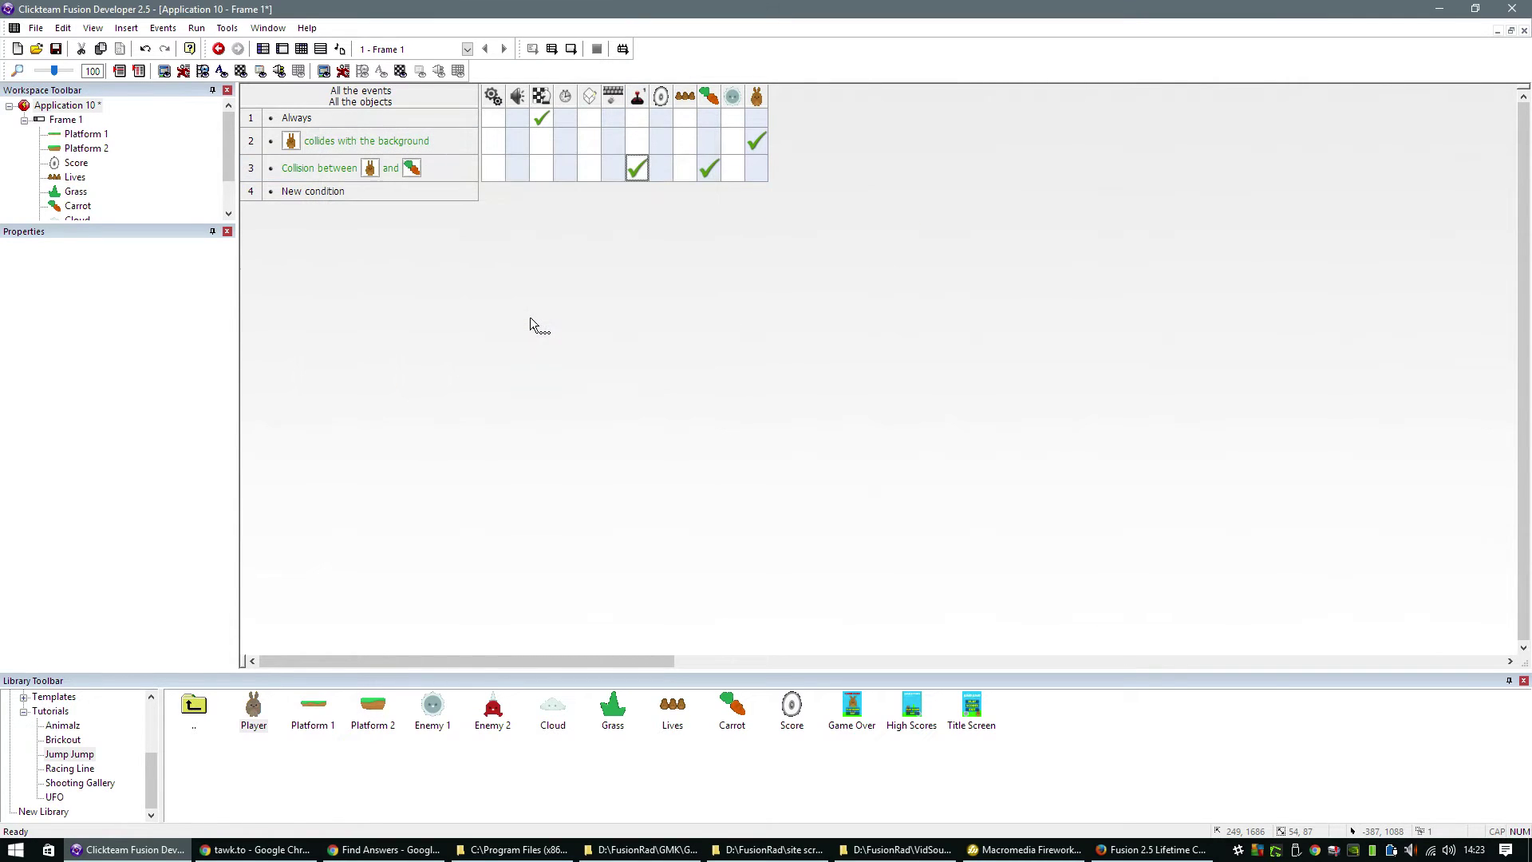
- Test-run the game by jumping the Player up the platforms and collecting carrots to check the score, and close the run
key("F7")
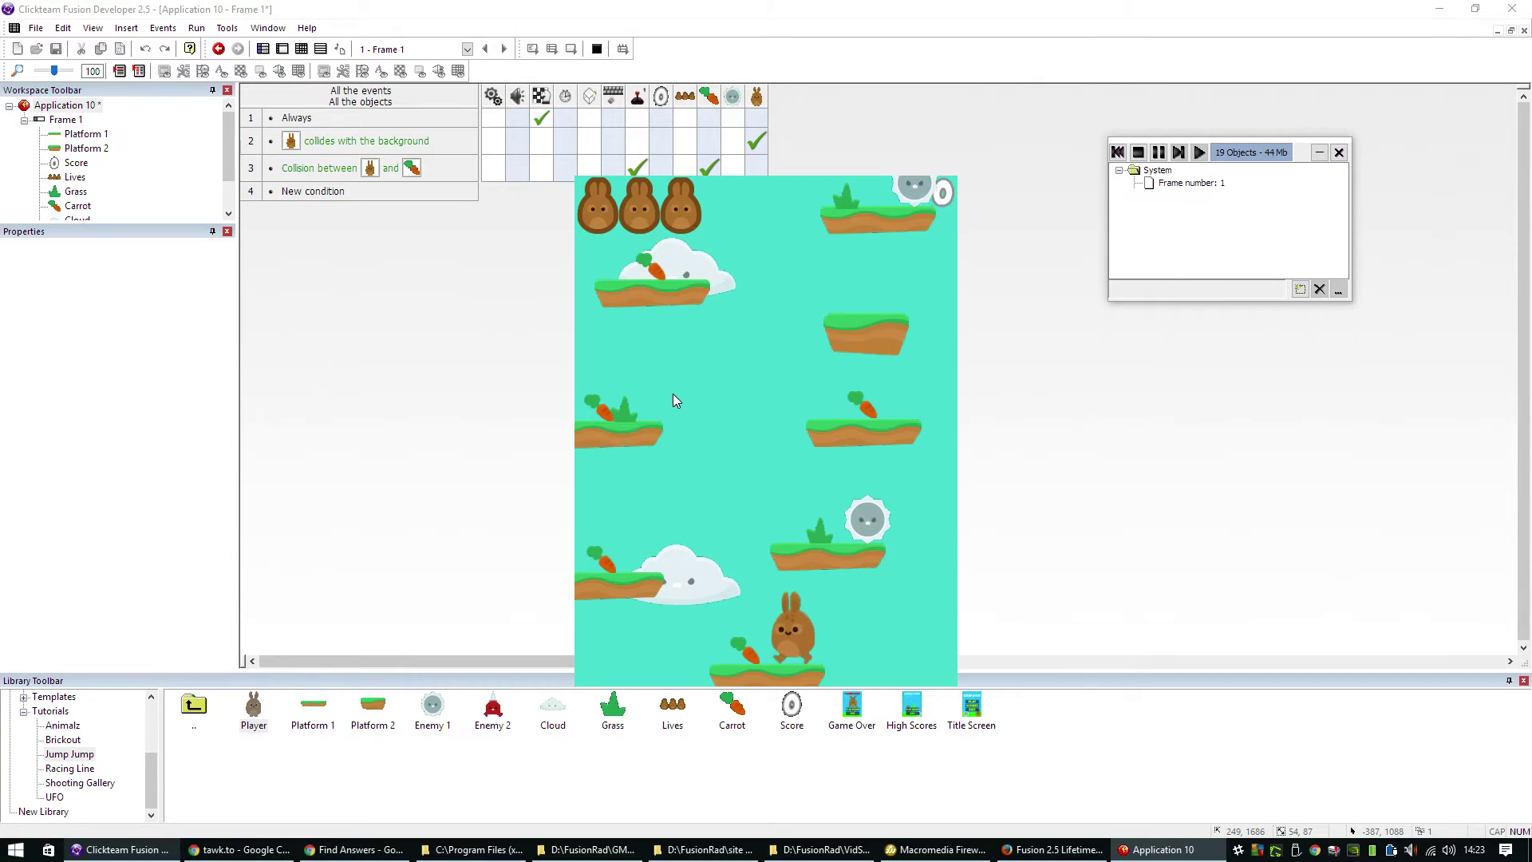
key("Left")
key("Right")
key("shift")
key("Right")
key("Left")
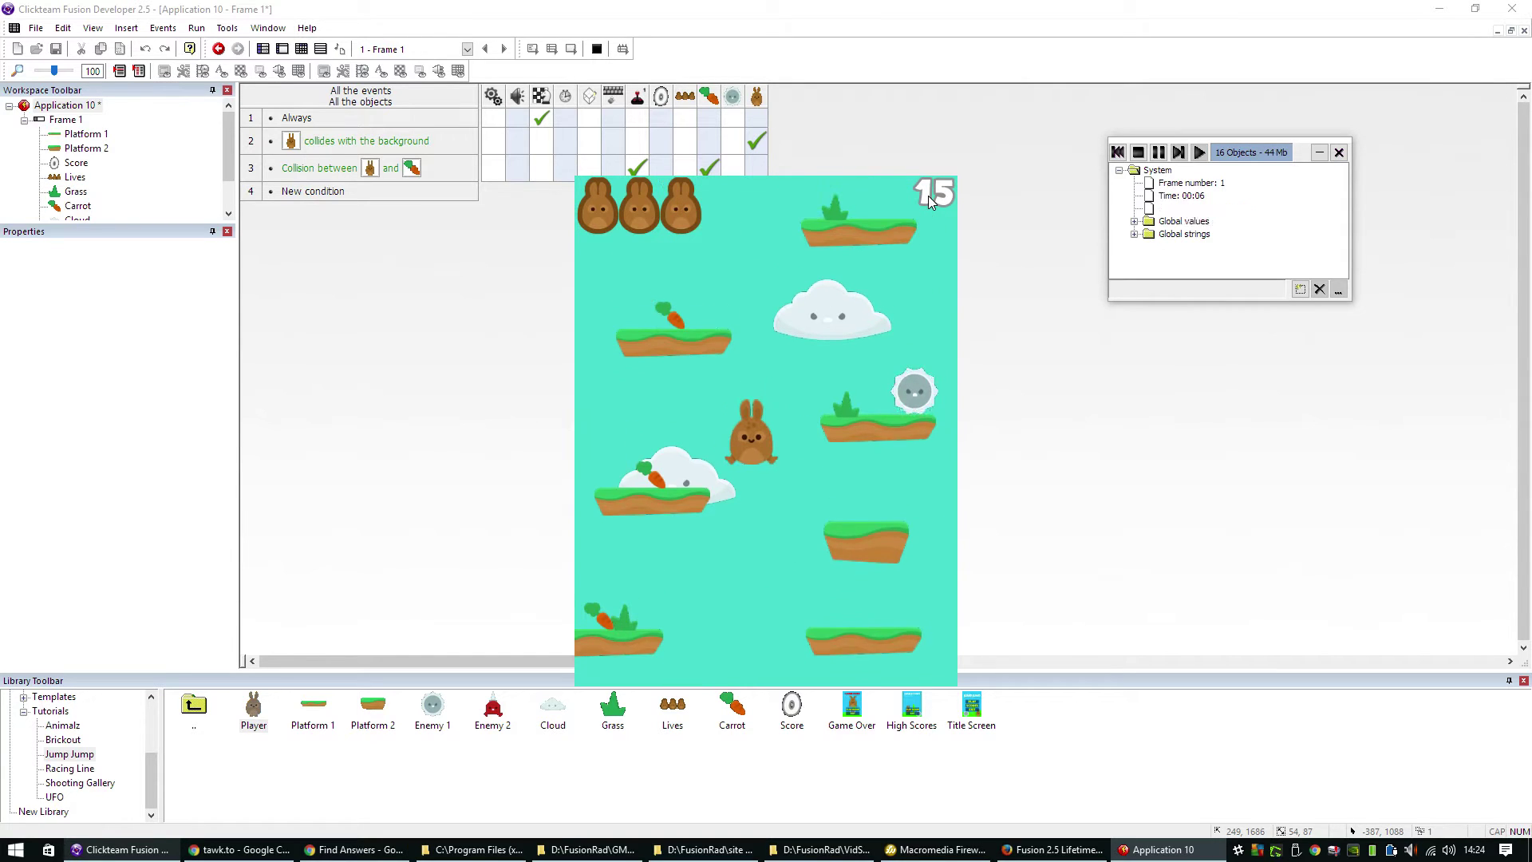
key("Right")
key("Left")
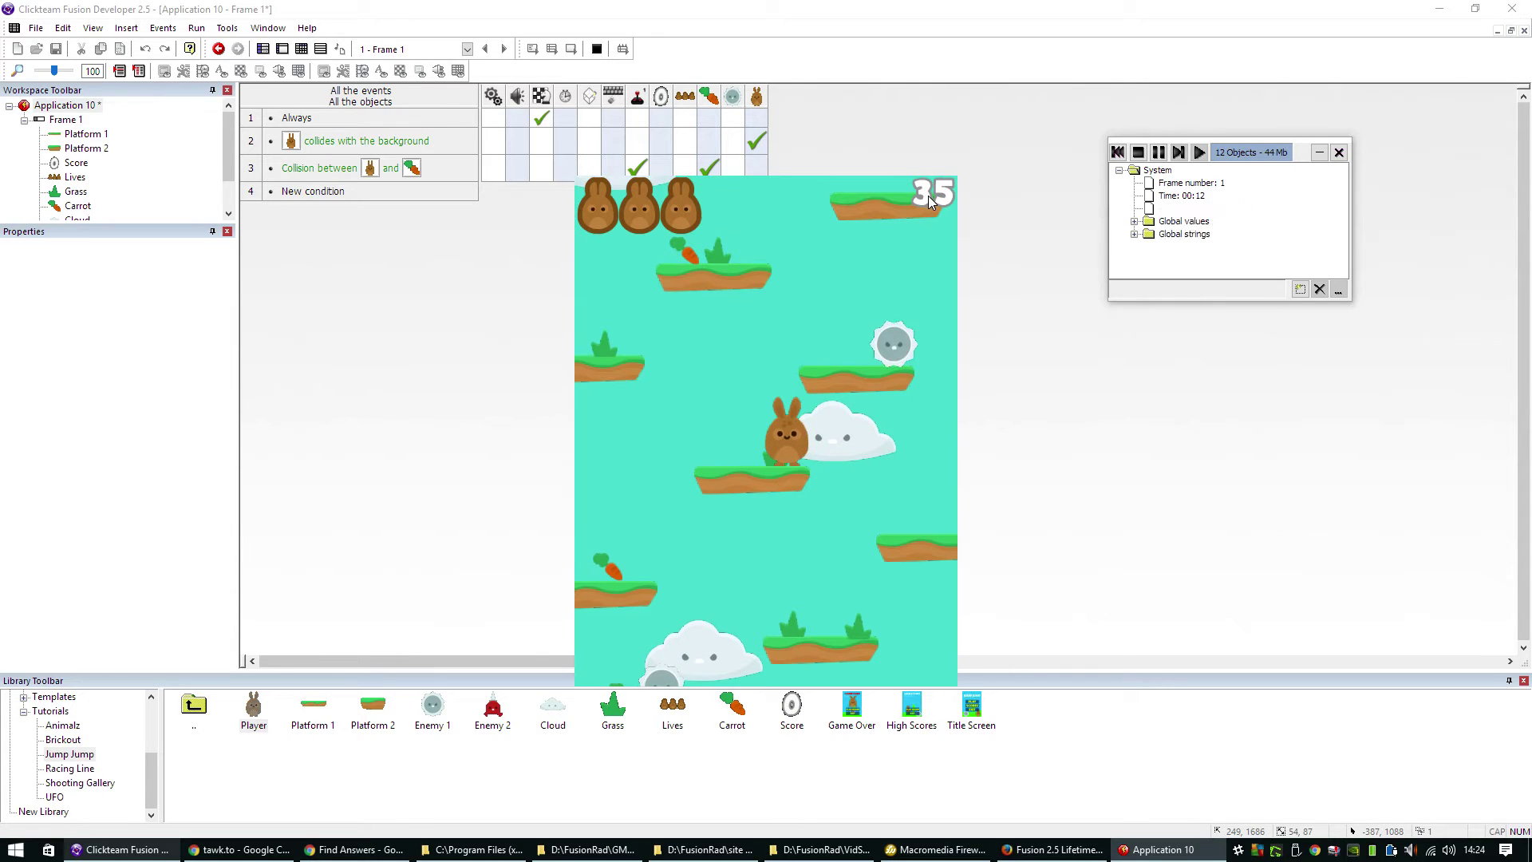
key("Left")
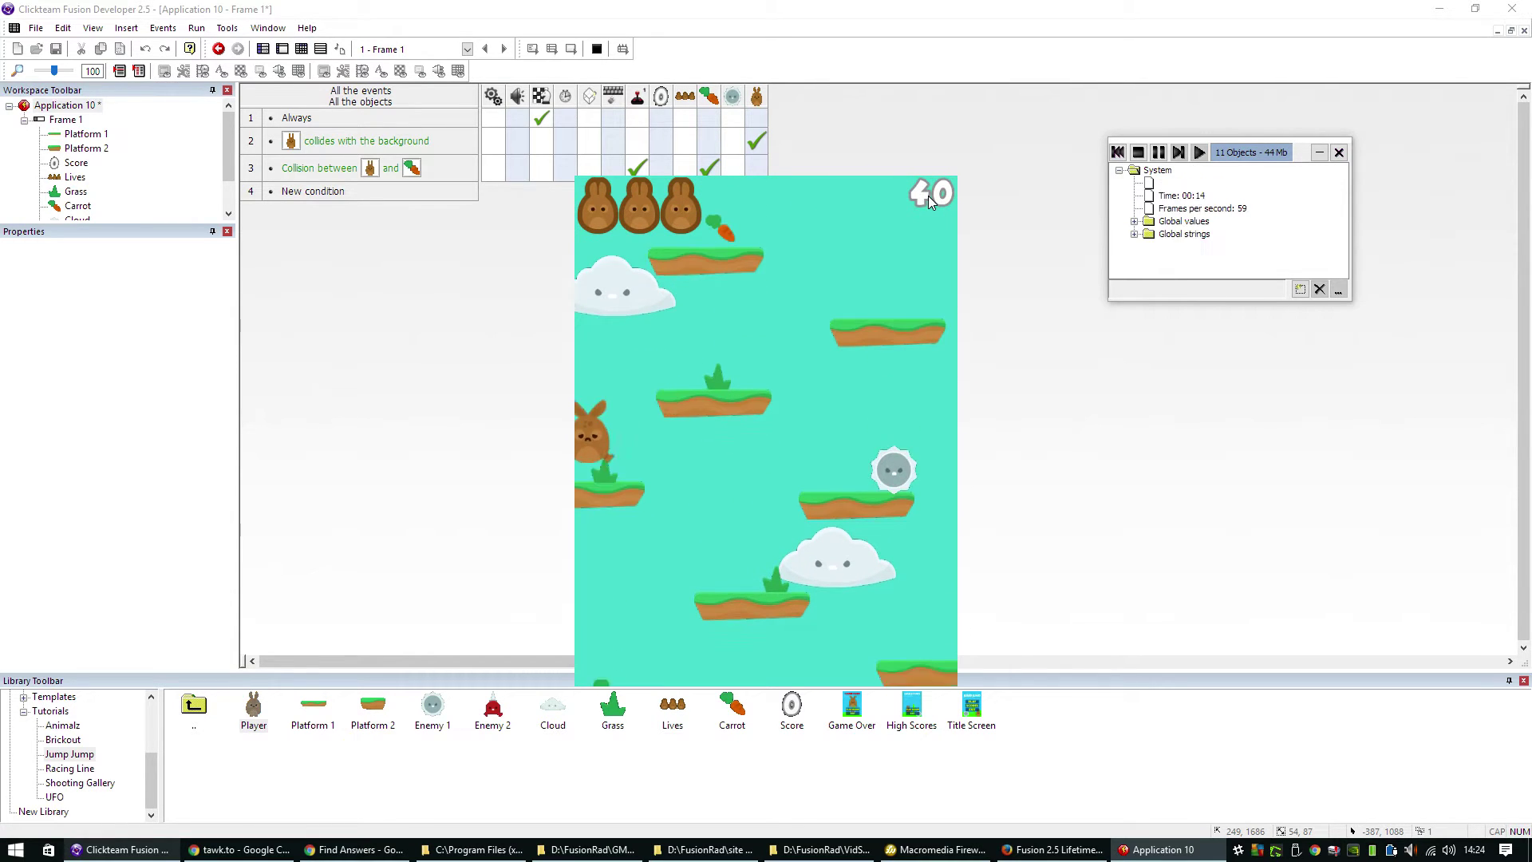
key("Right")
key("Right")
key("alt+F4")
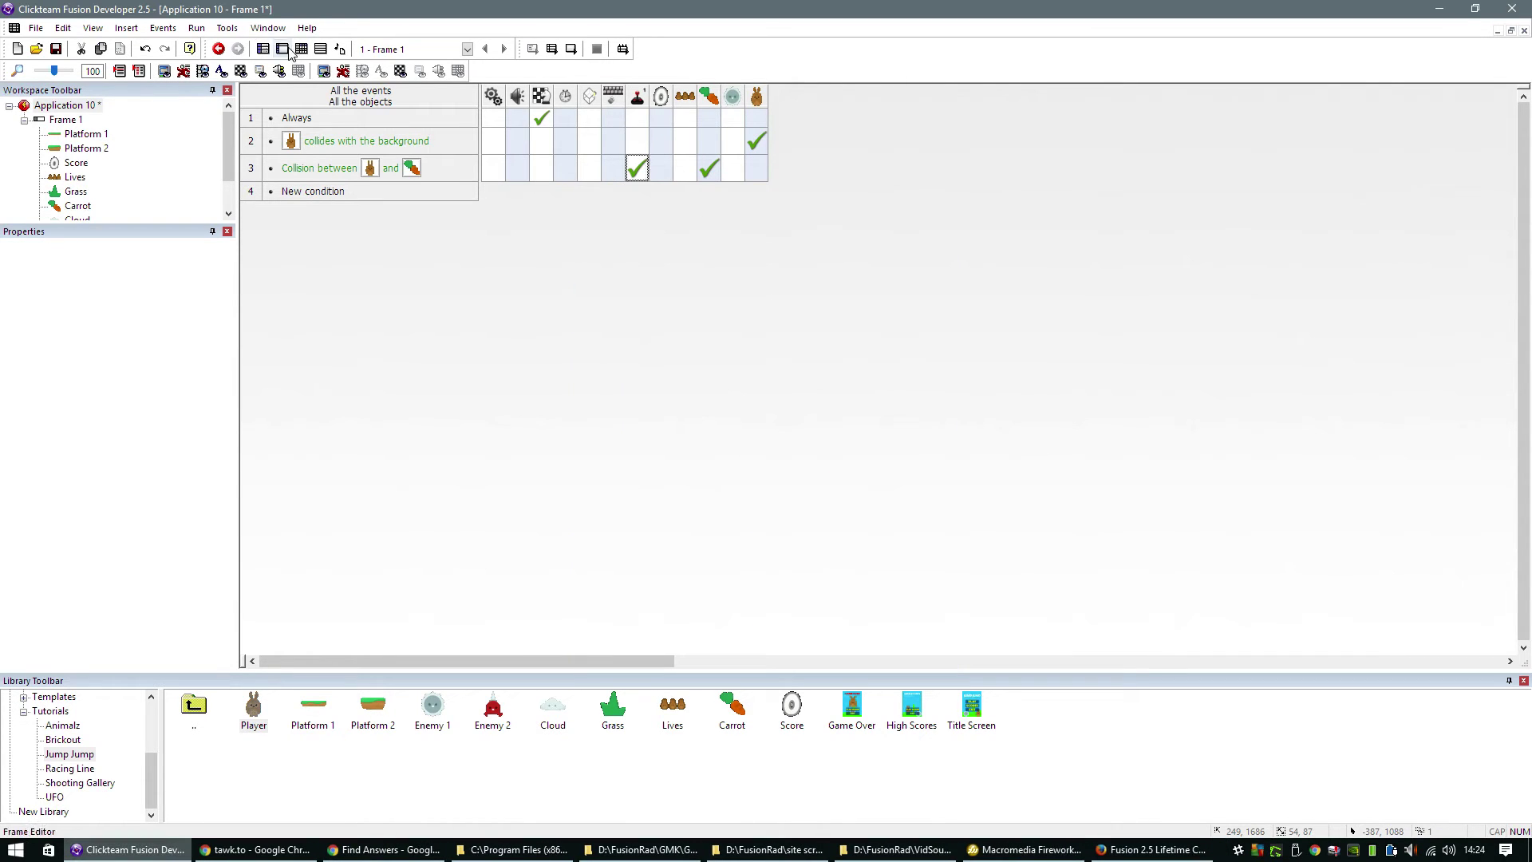
- Examine the level layout in the frame editor and the Player's movement, runtime and display properties
left_click(283, 49)
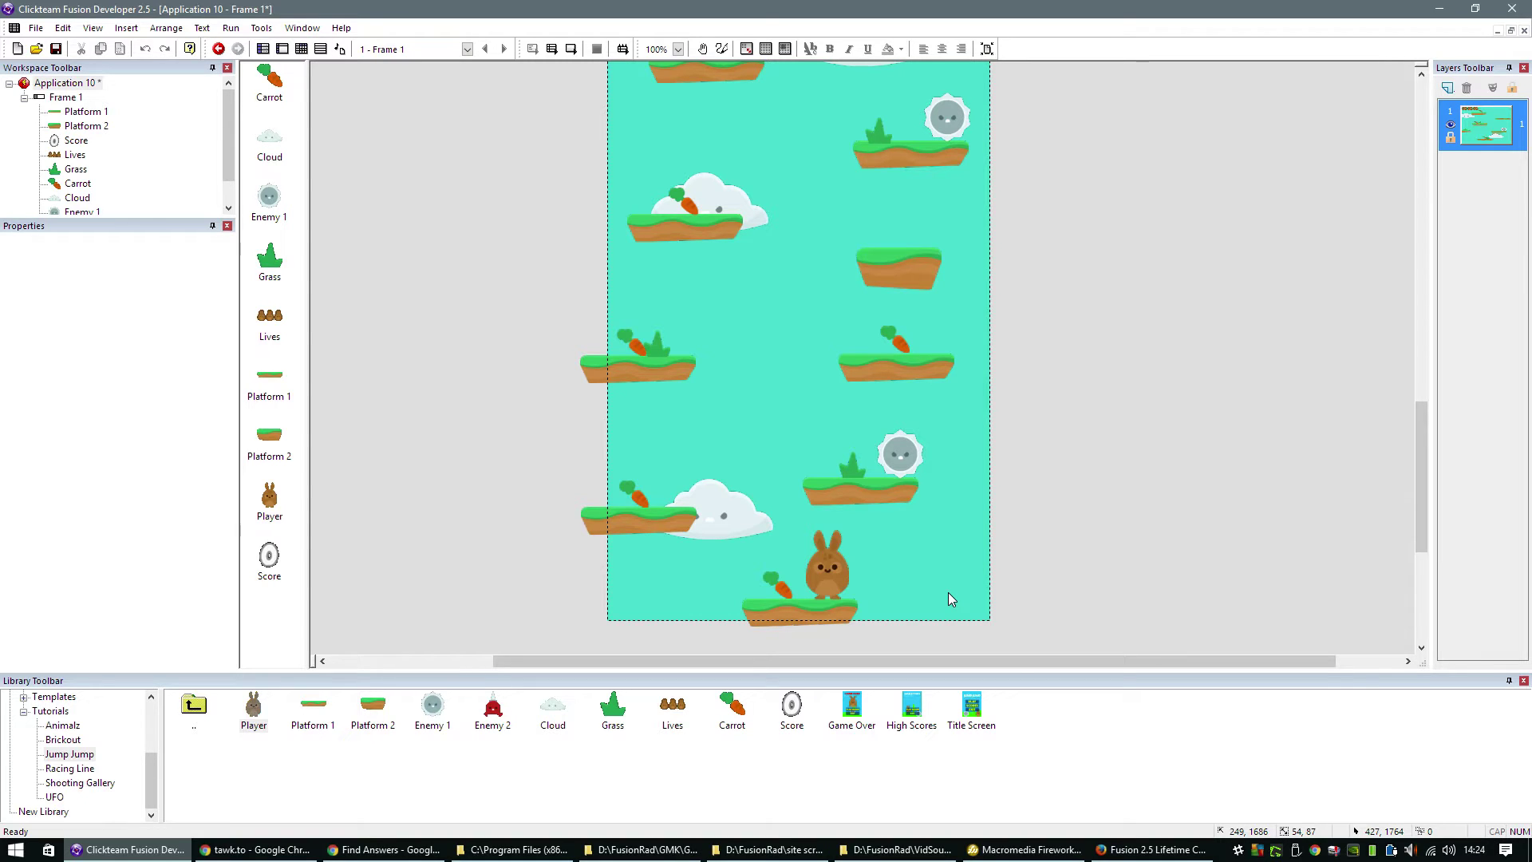
scroll(1025, 559, "down", 3)
scroll(1025, 559, "up", 3)
scroll(1024, 559, "down", 1)
scroll(1025, 558, "up", 1)
left_click(822, 562)
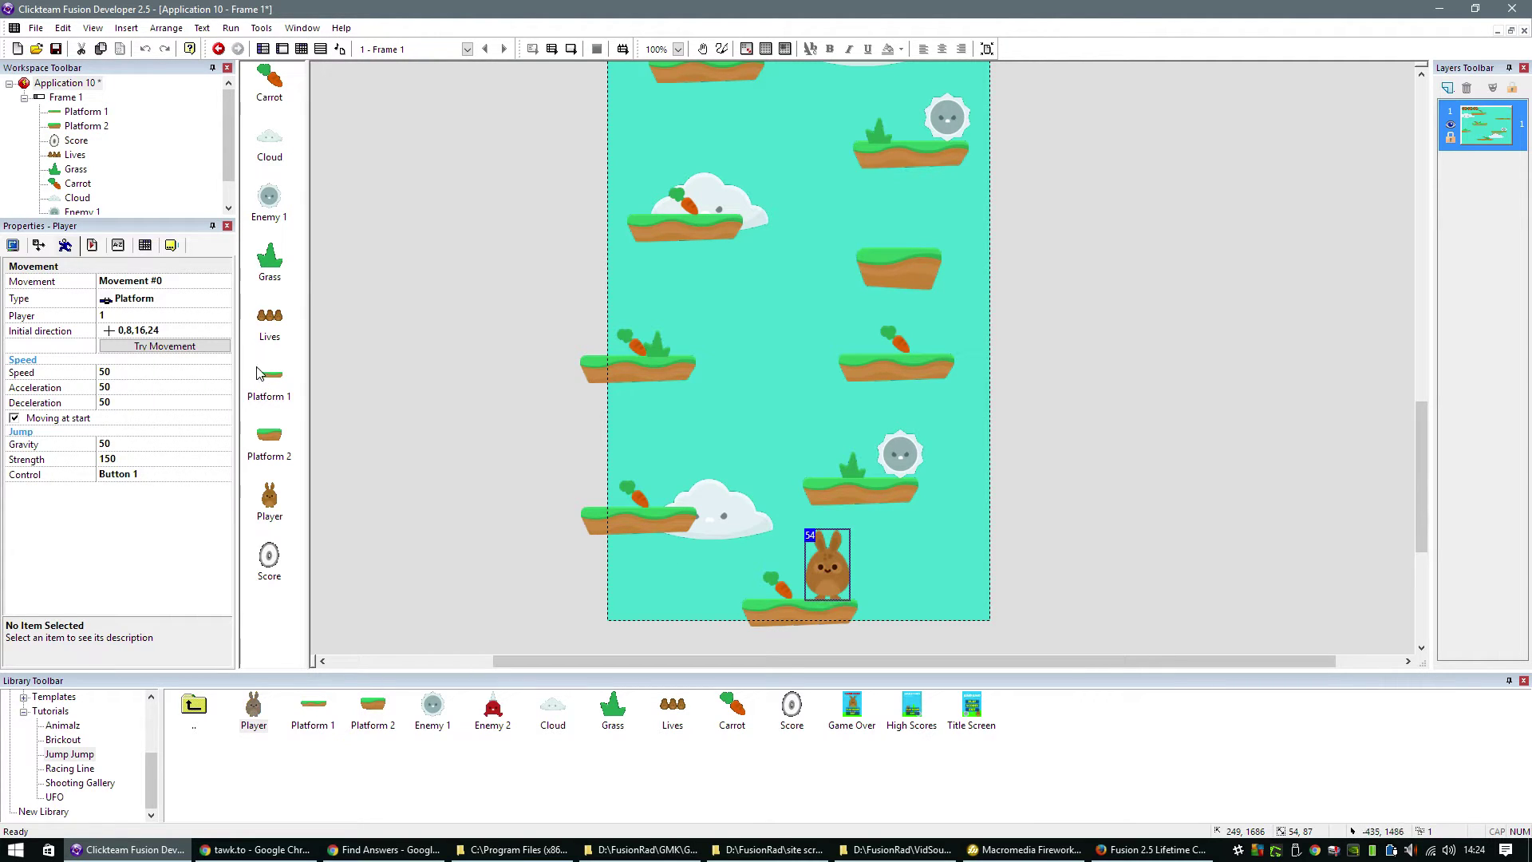
left_click(92, 246)
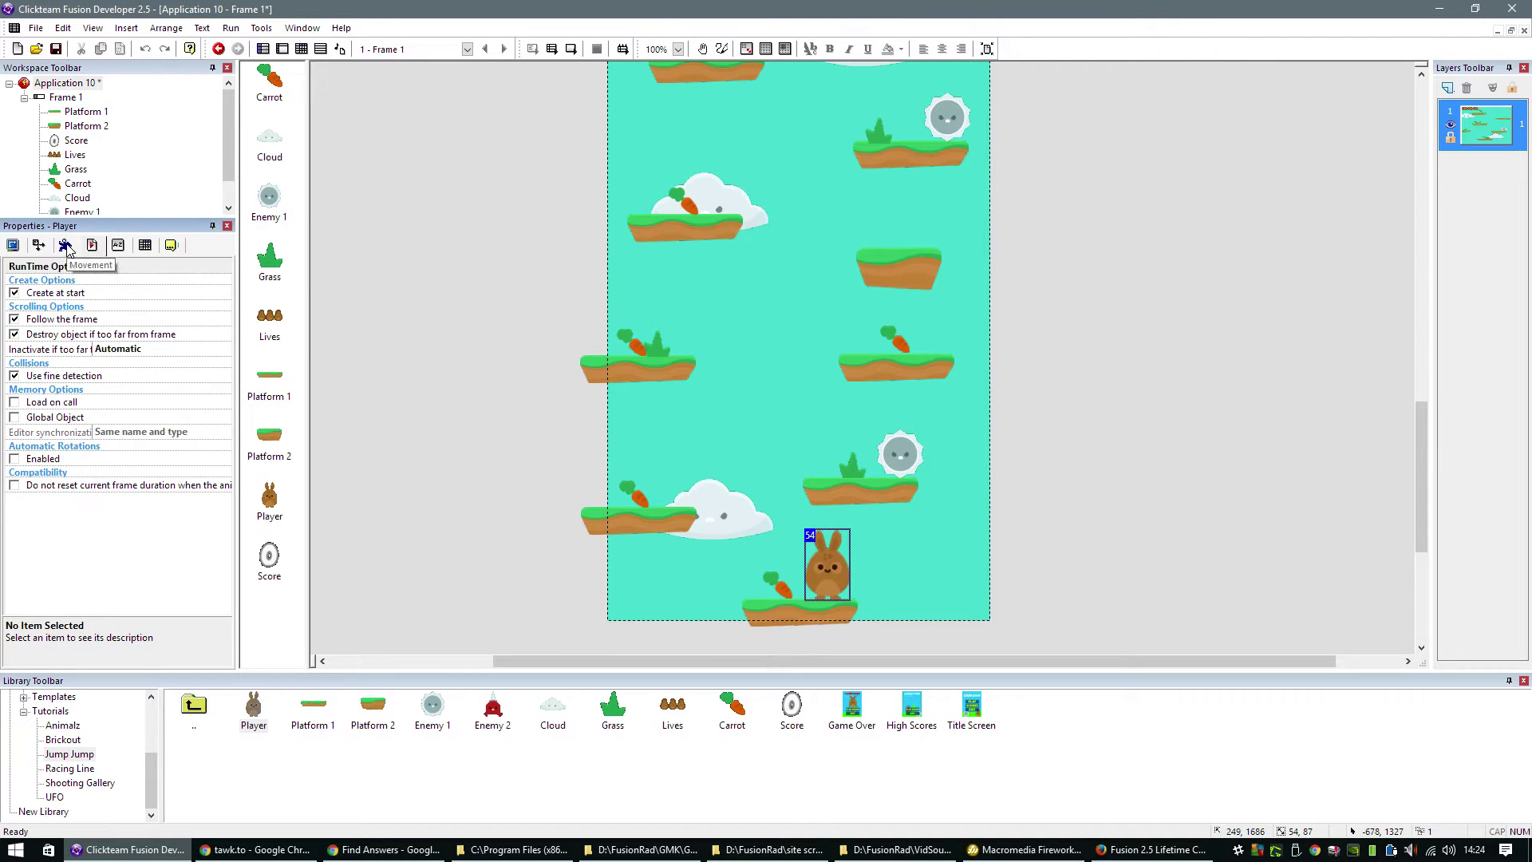
left_click(67, 246)
left_click(17, 246)
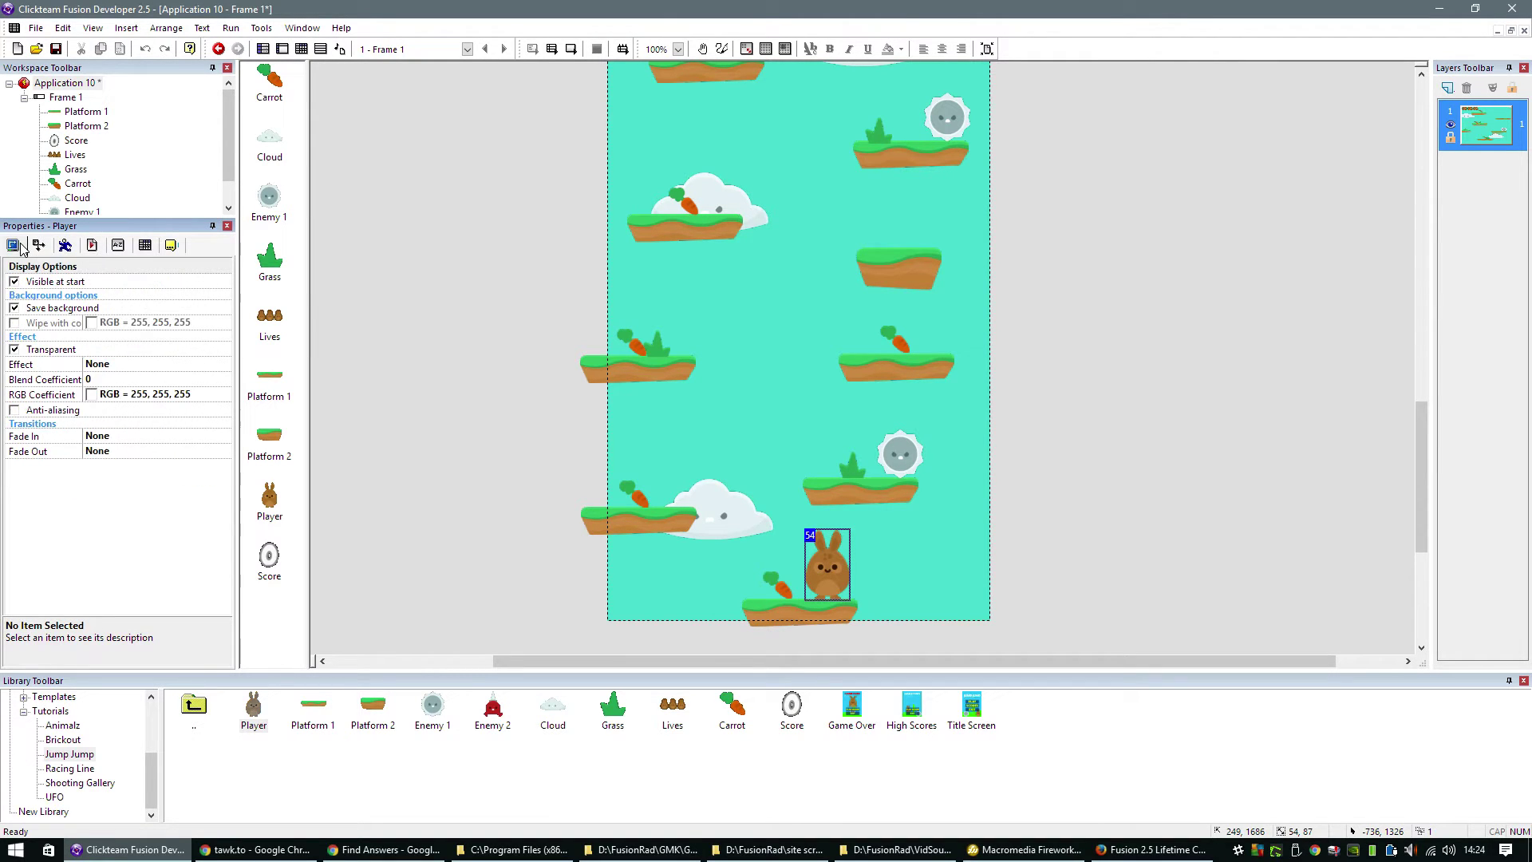
left_click(301, 48)
left_click(282, 49)
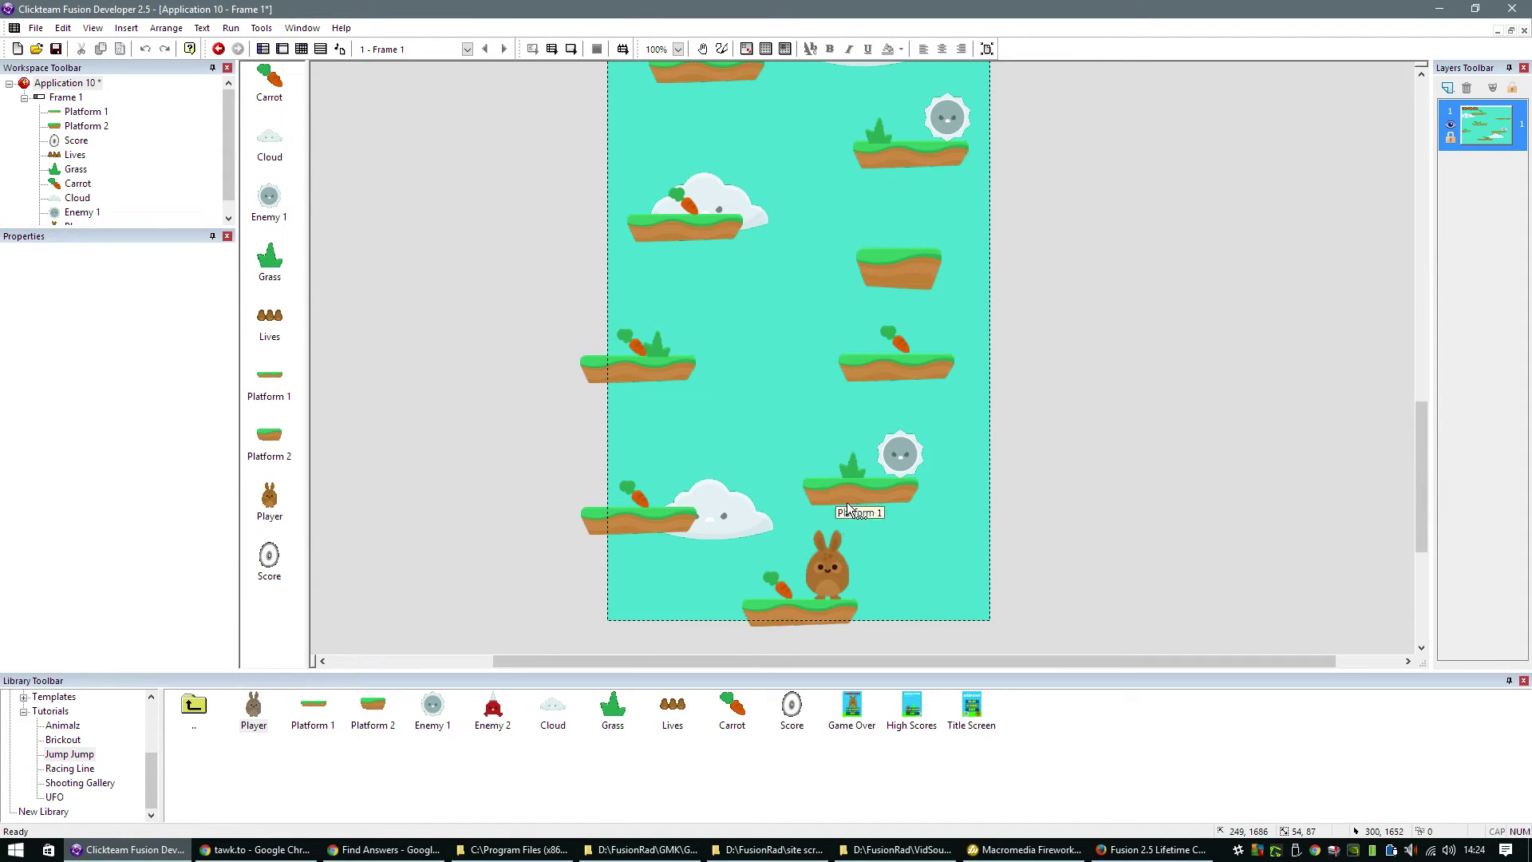
- Change the movement type of the Enemy 1 object above the lowest grass platform to Path
left_click(890, 475)
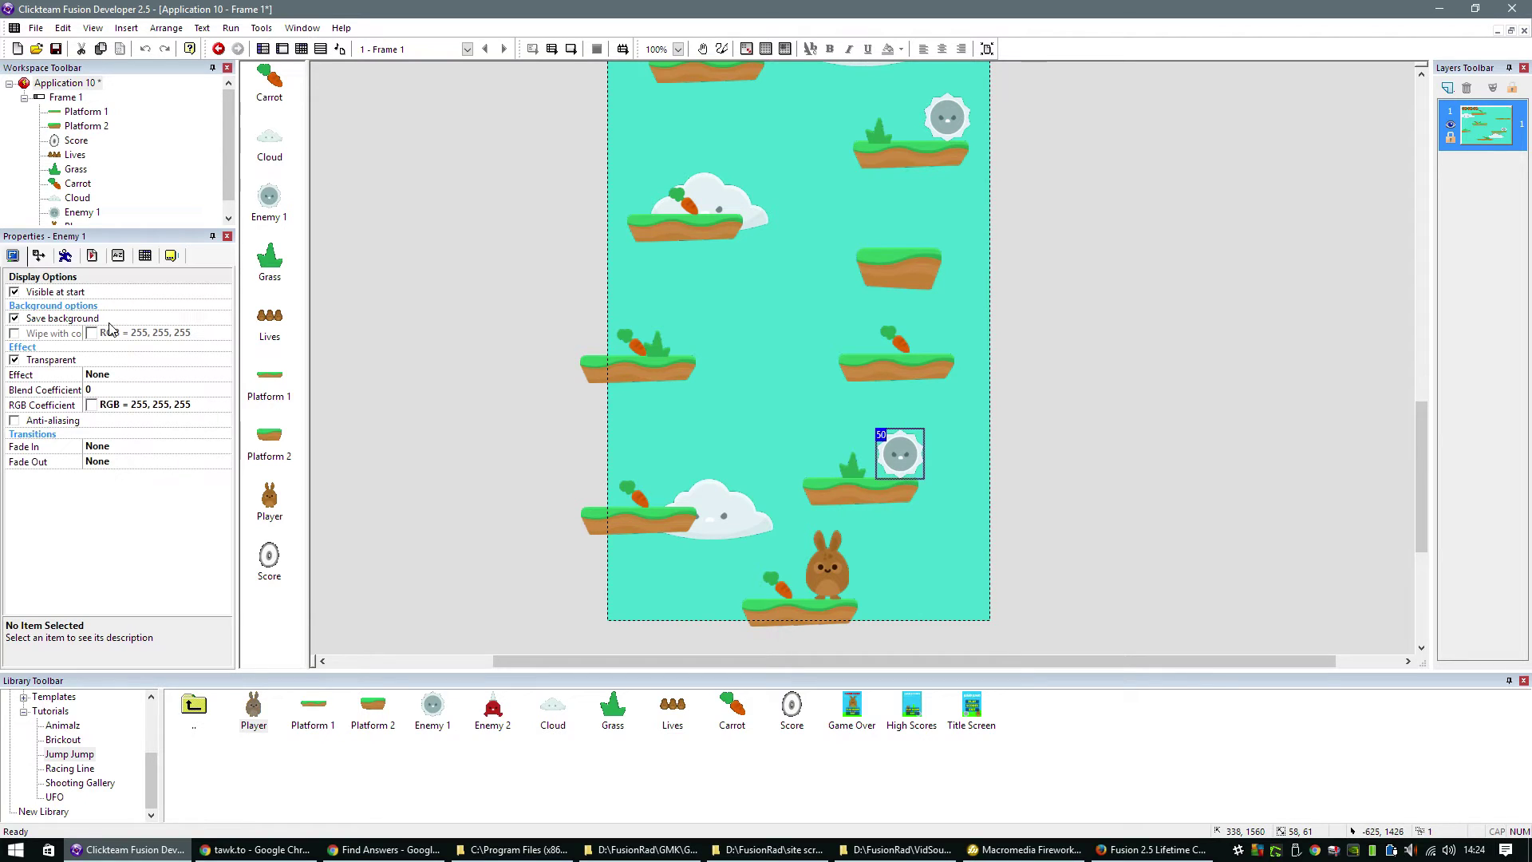
left_click(73, 256)
left_click(138, 310)
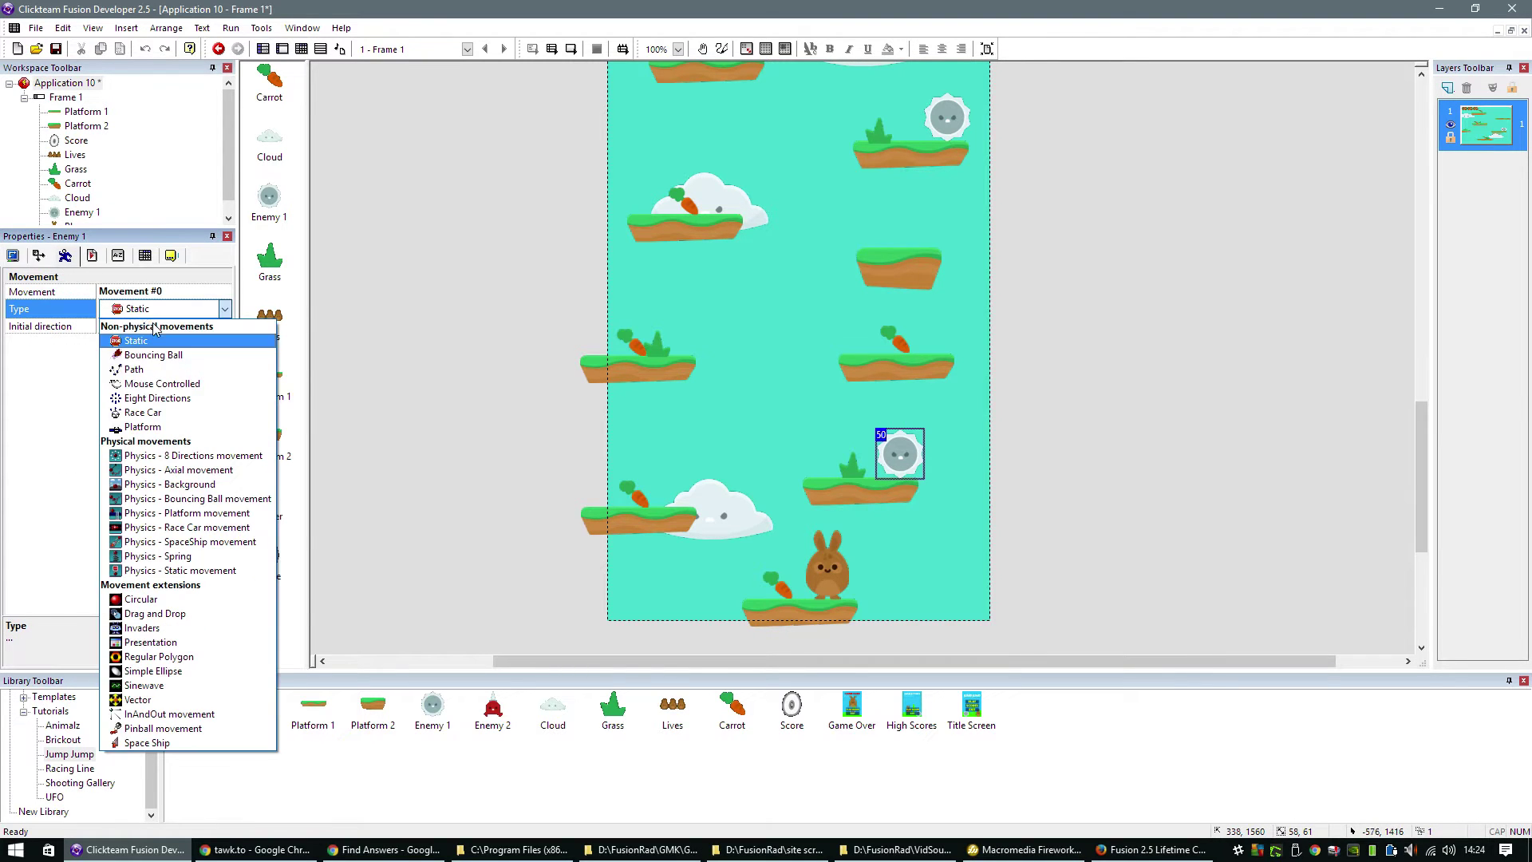
left_click(170, 371)
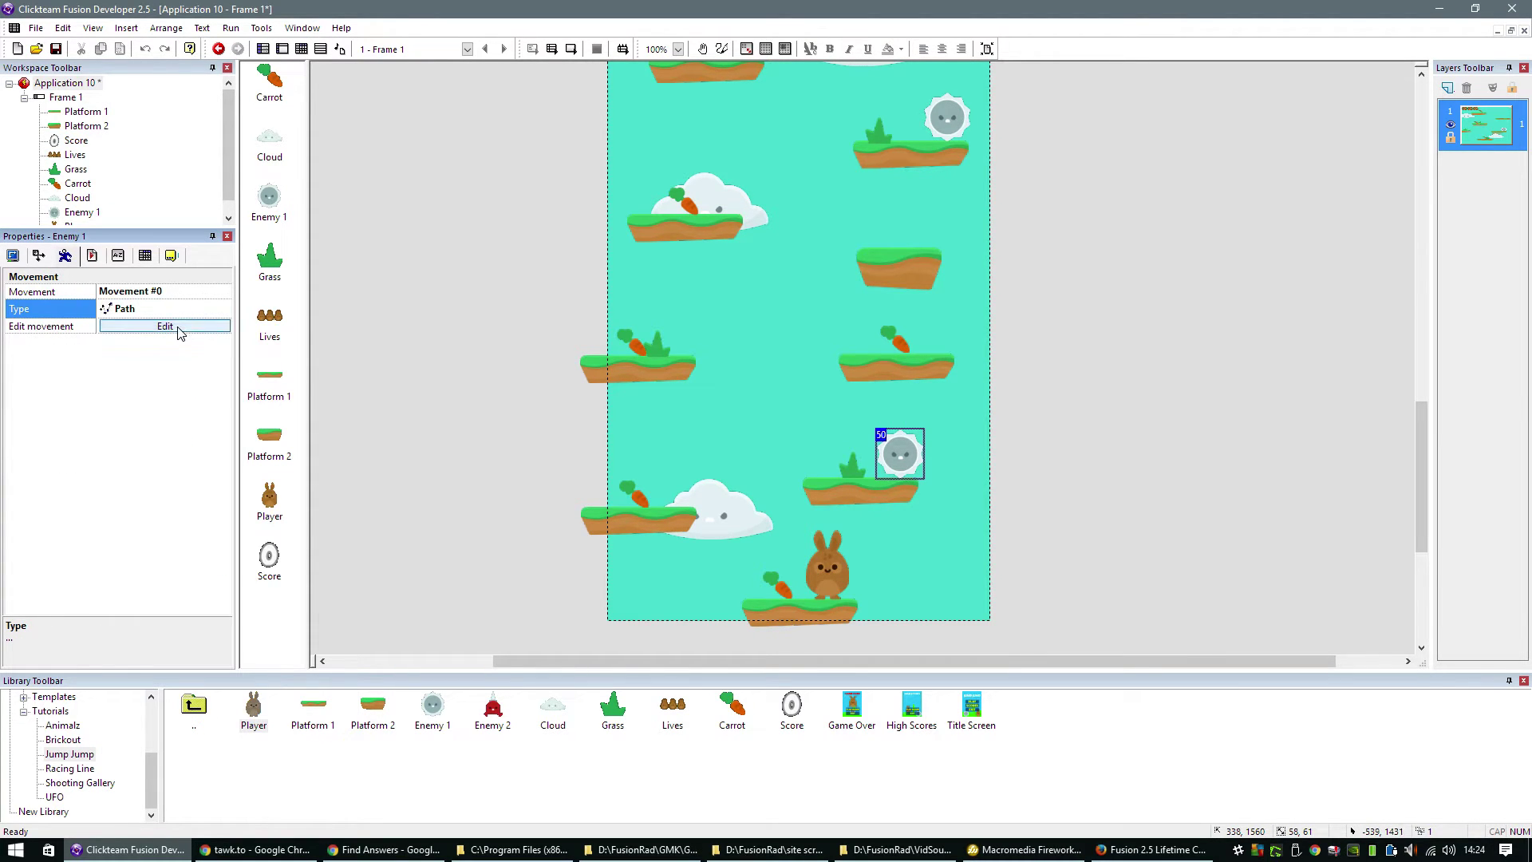
- Give Enemy 1 a straight horizontal path leftward to the far end of its platform and make the movement loop
left_click(167, 326)
left_click_drag(607, 377, 498, 332)
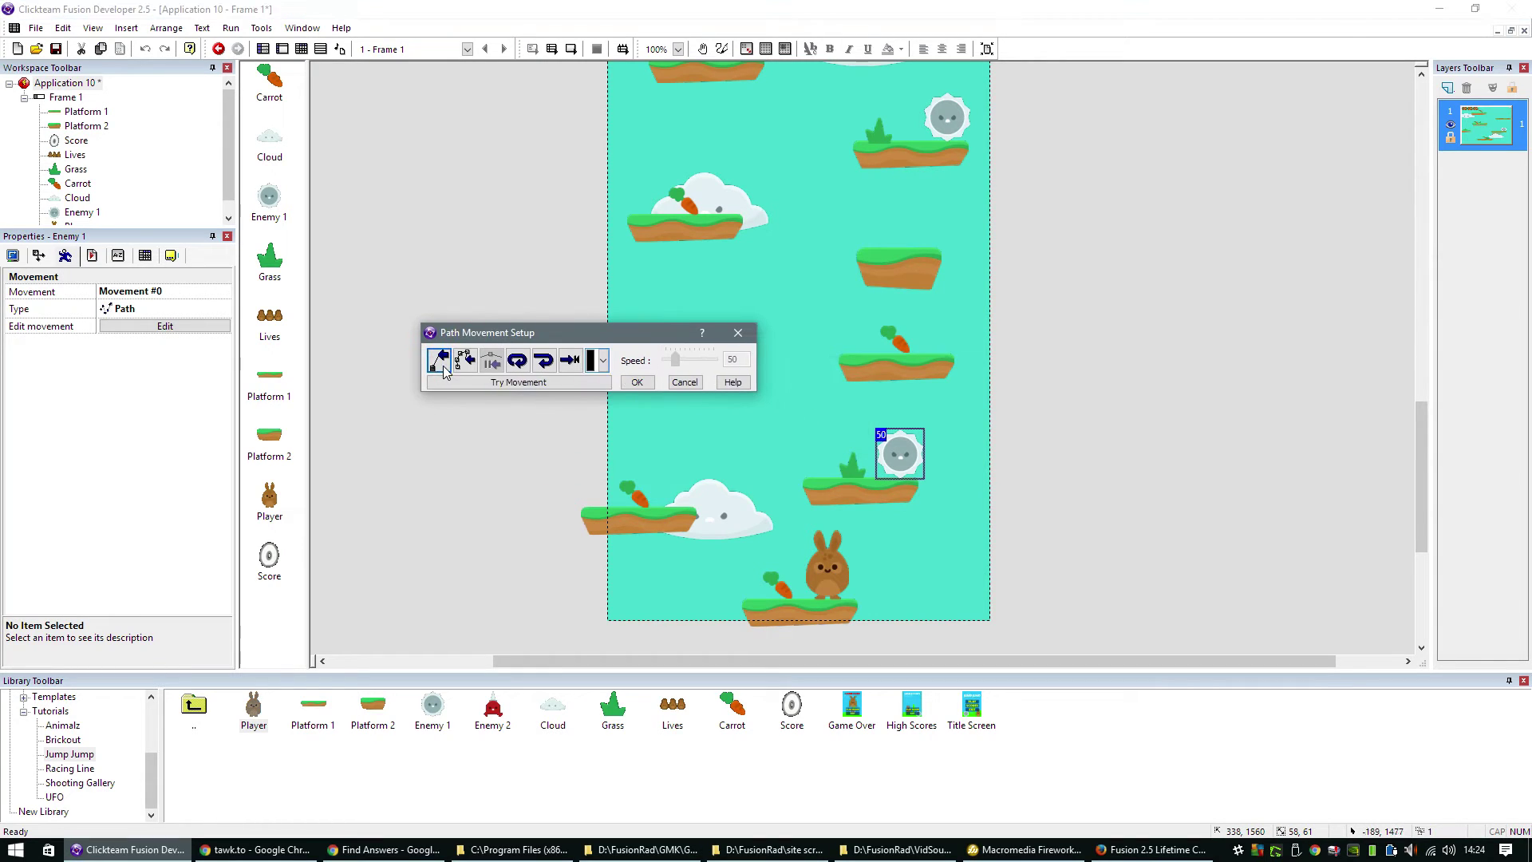
left_click(439, 360)
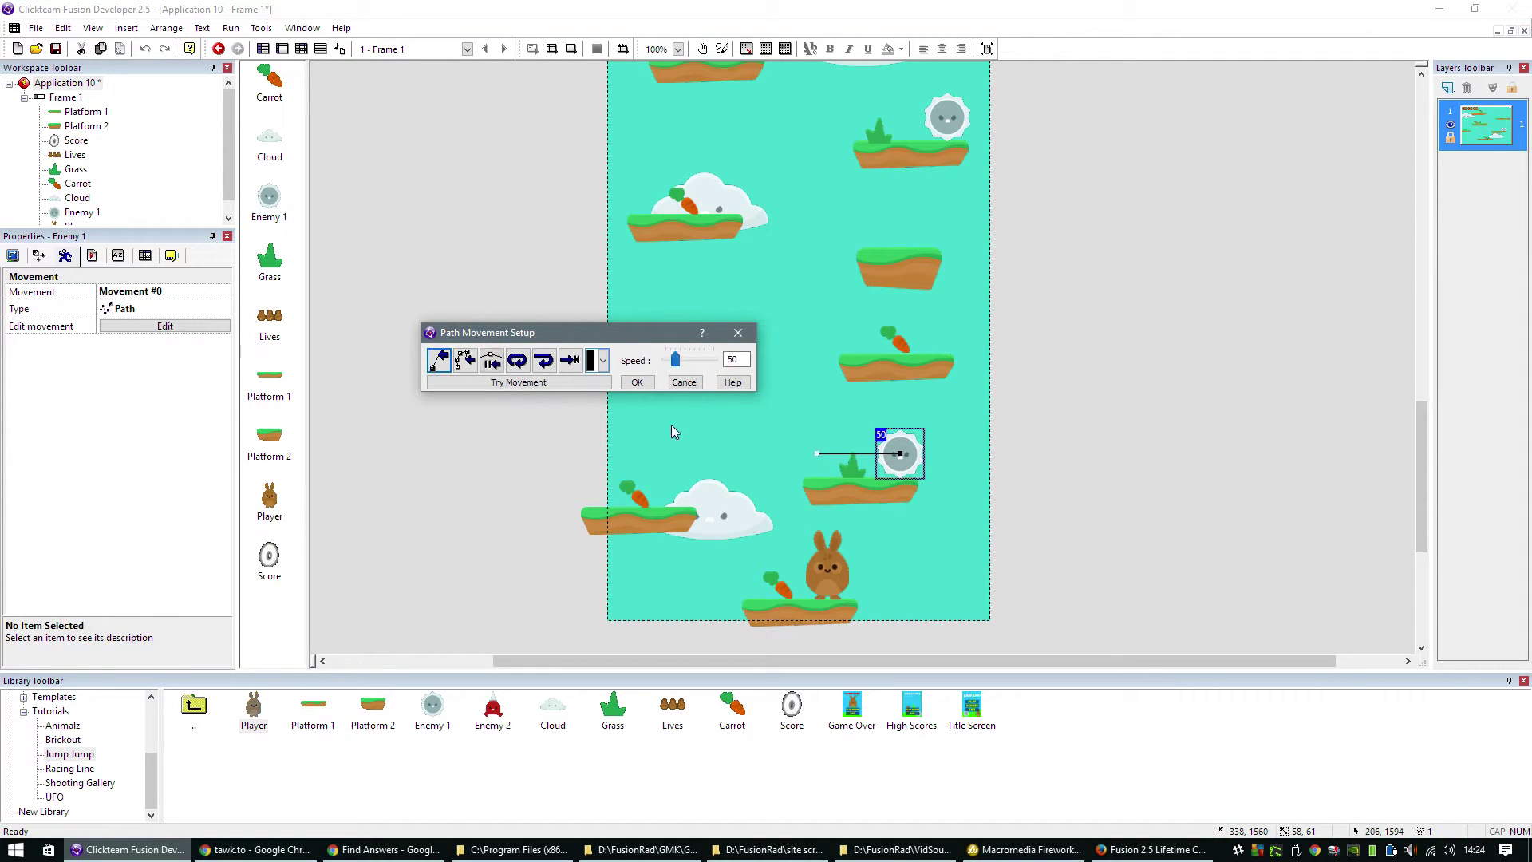
left_click(518, 362)
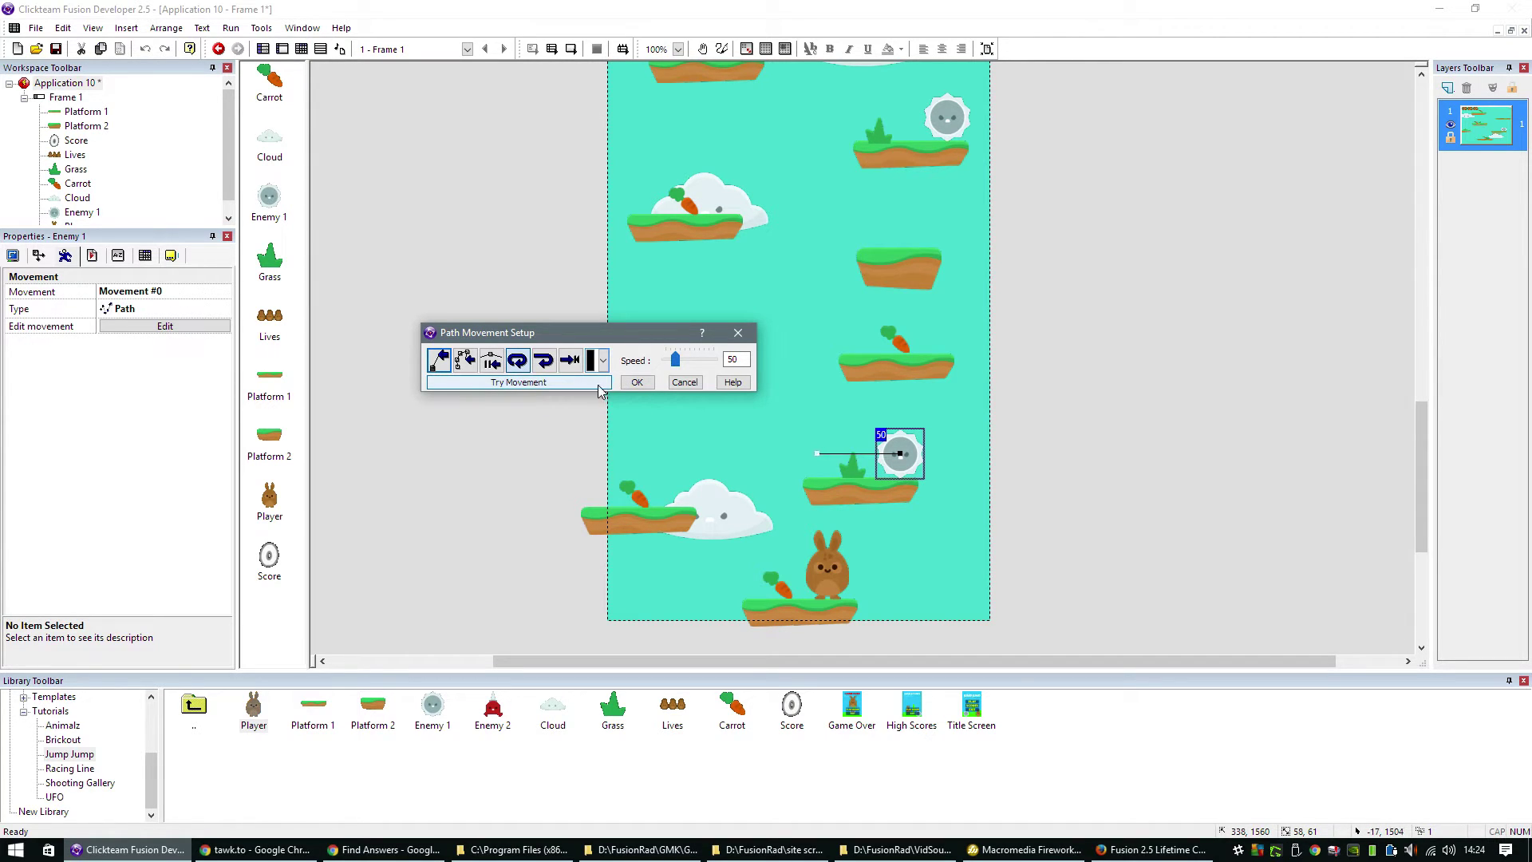
left_click(637, 383)
- Test-run the frame to check how the enemies follow the looping path, and close the run
left_click(230, 28)
left_click(255, 68)
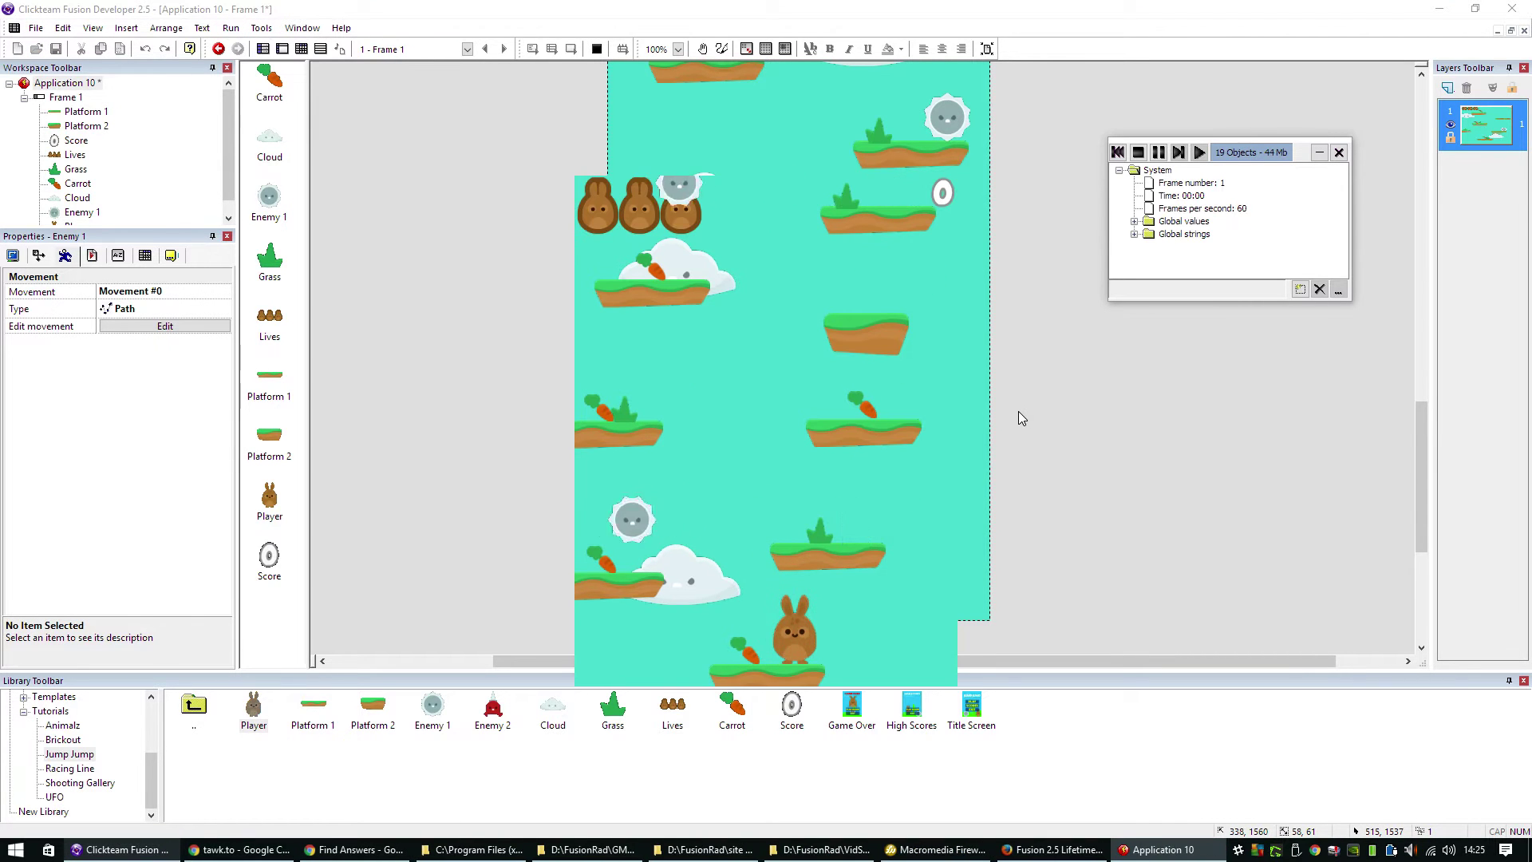
key("alt+F4")
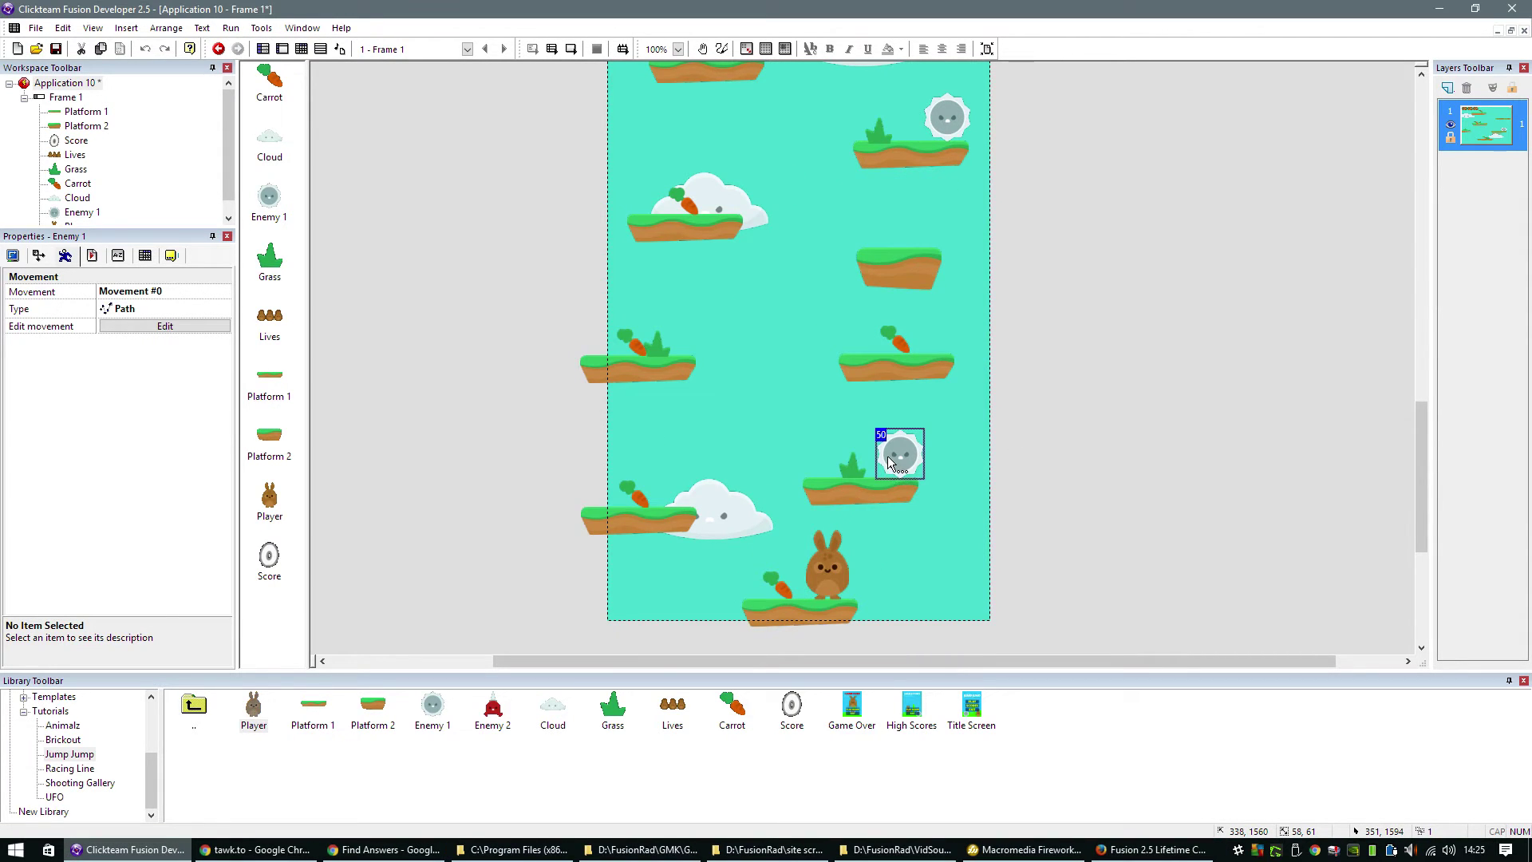
- Make Enemy 1's path movement reverse at its end, and test-run the frame to check the back-and-forth motion
double_click(891, 461)
key("Escape")
left_click(165, 325)
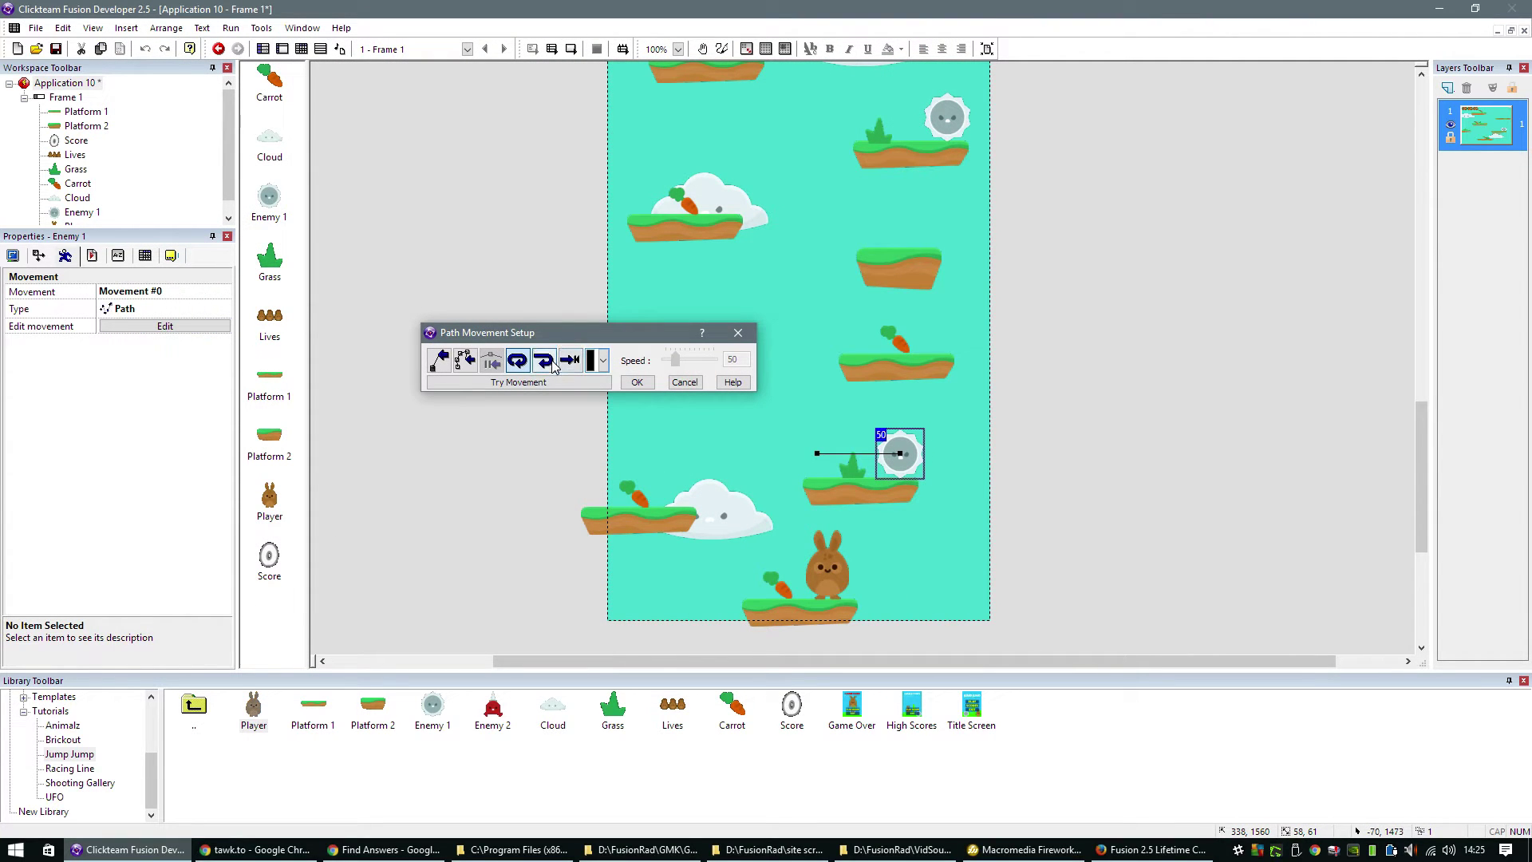
left_click(593, 384)
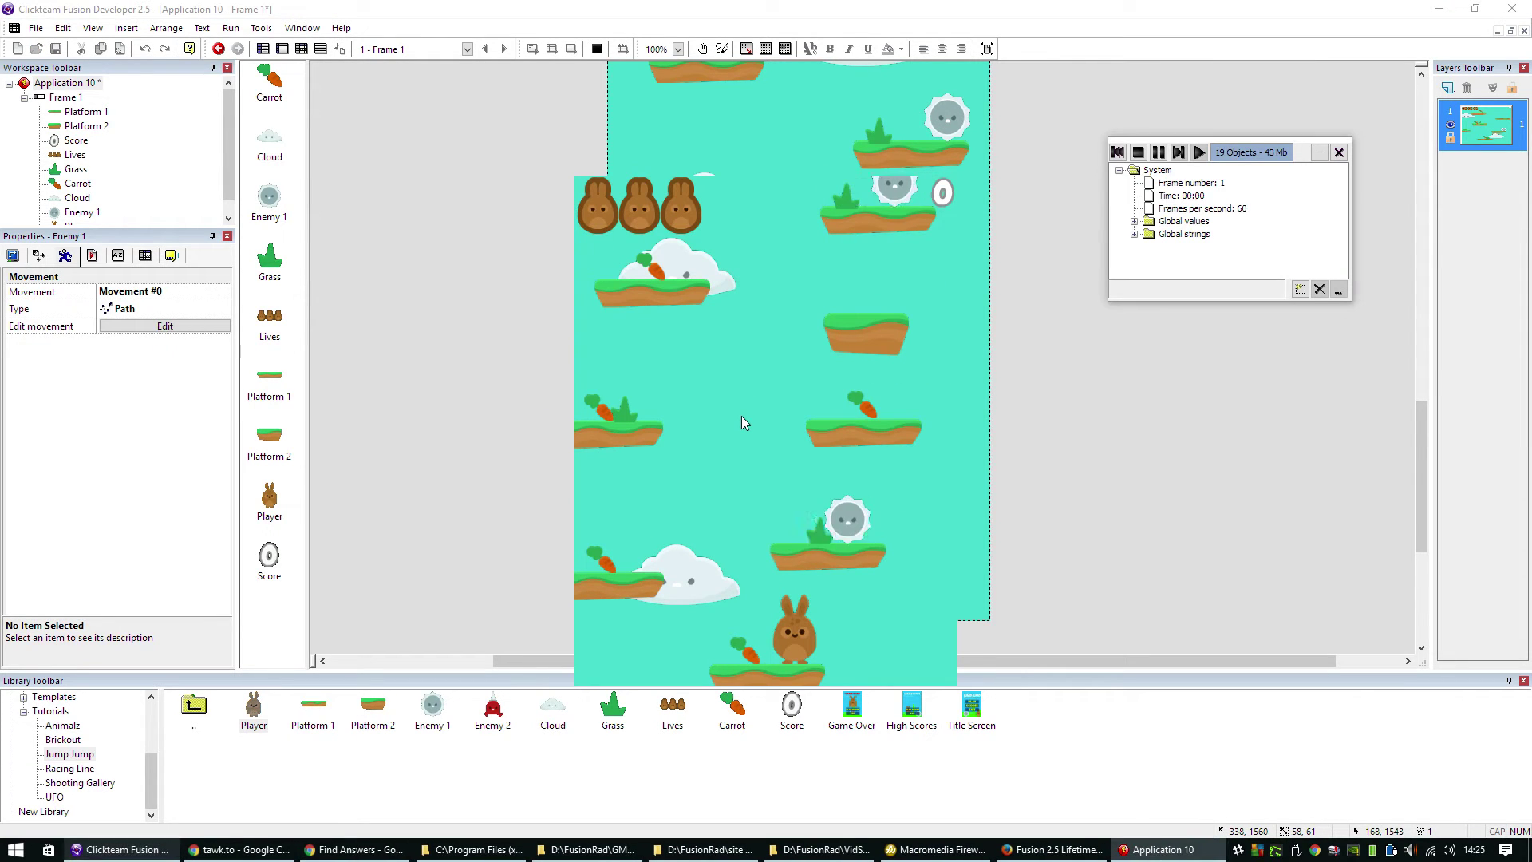
left_click(1139, 153)
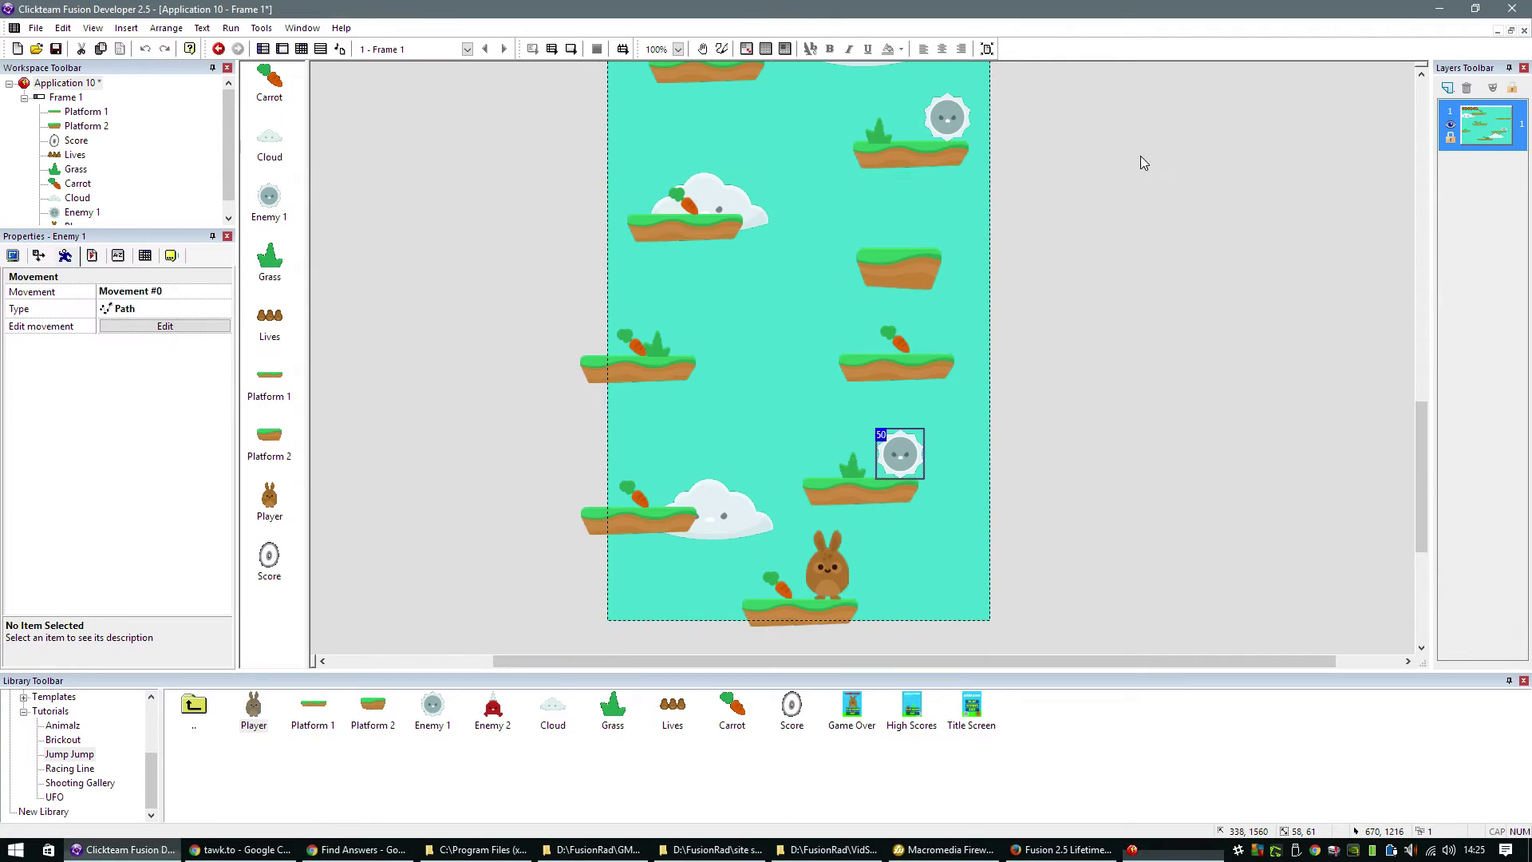
- Add an action to the Always event that sets Enemy 1's speed, and test-run the frame
left_click(302, 50)
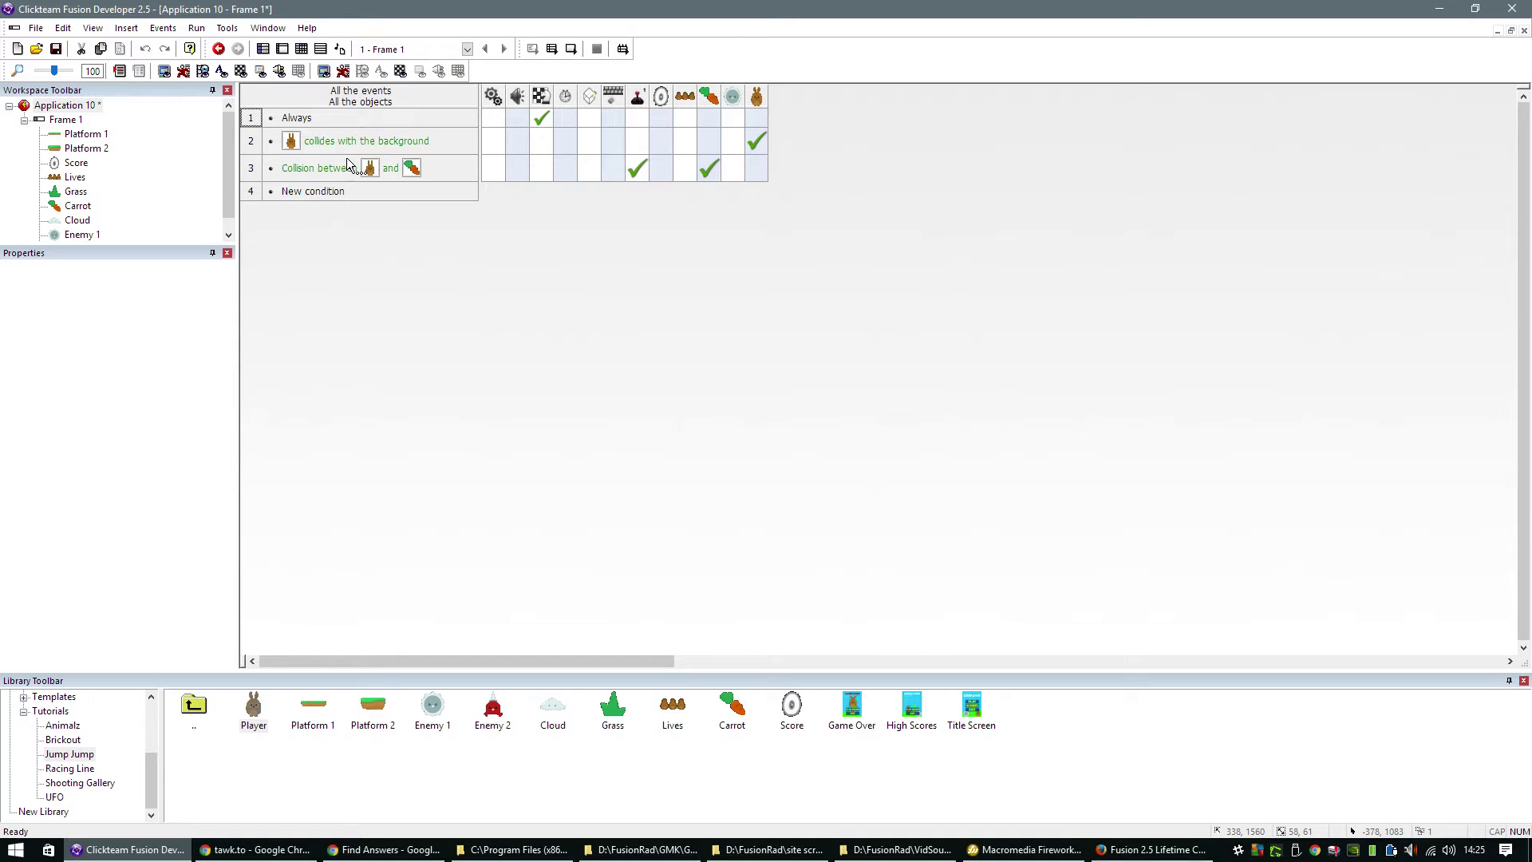
left_click(734, 120)
mouse_move(798, 120)
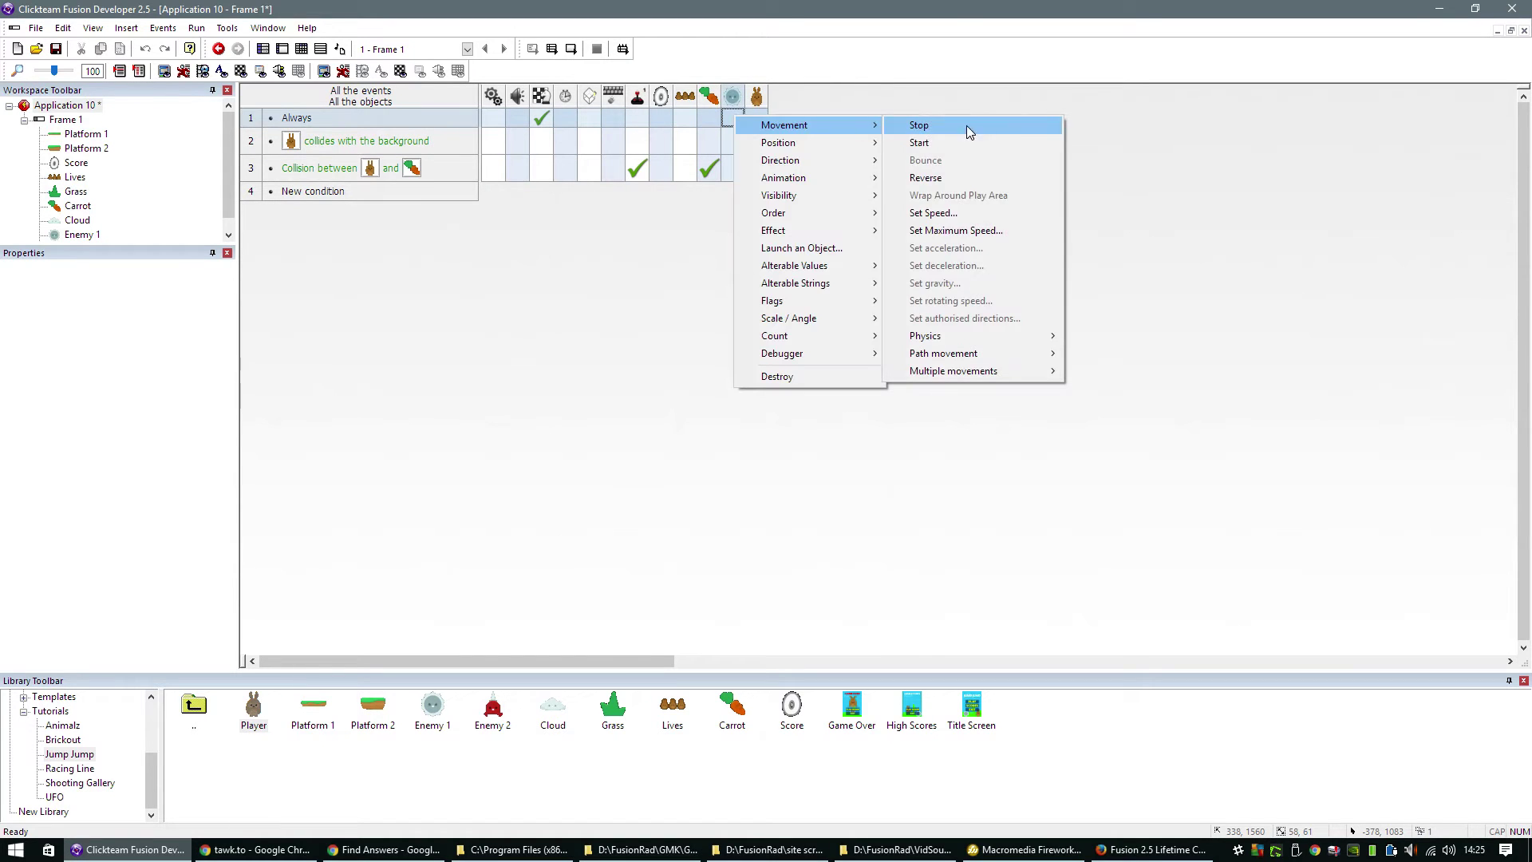
left_click(996, 214)
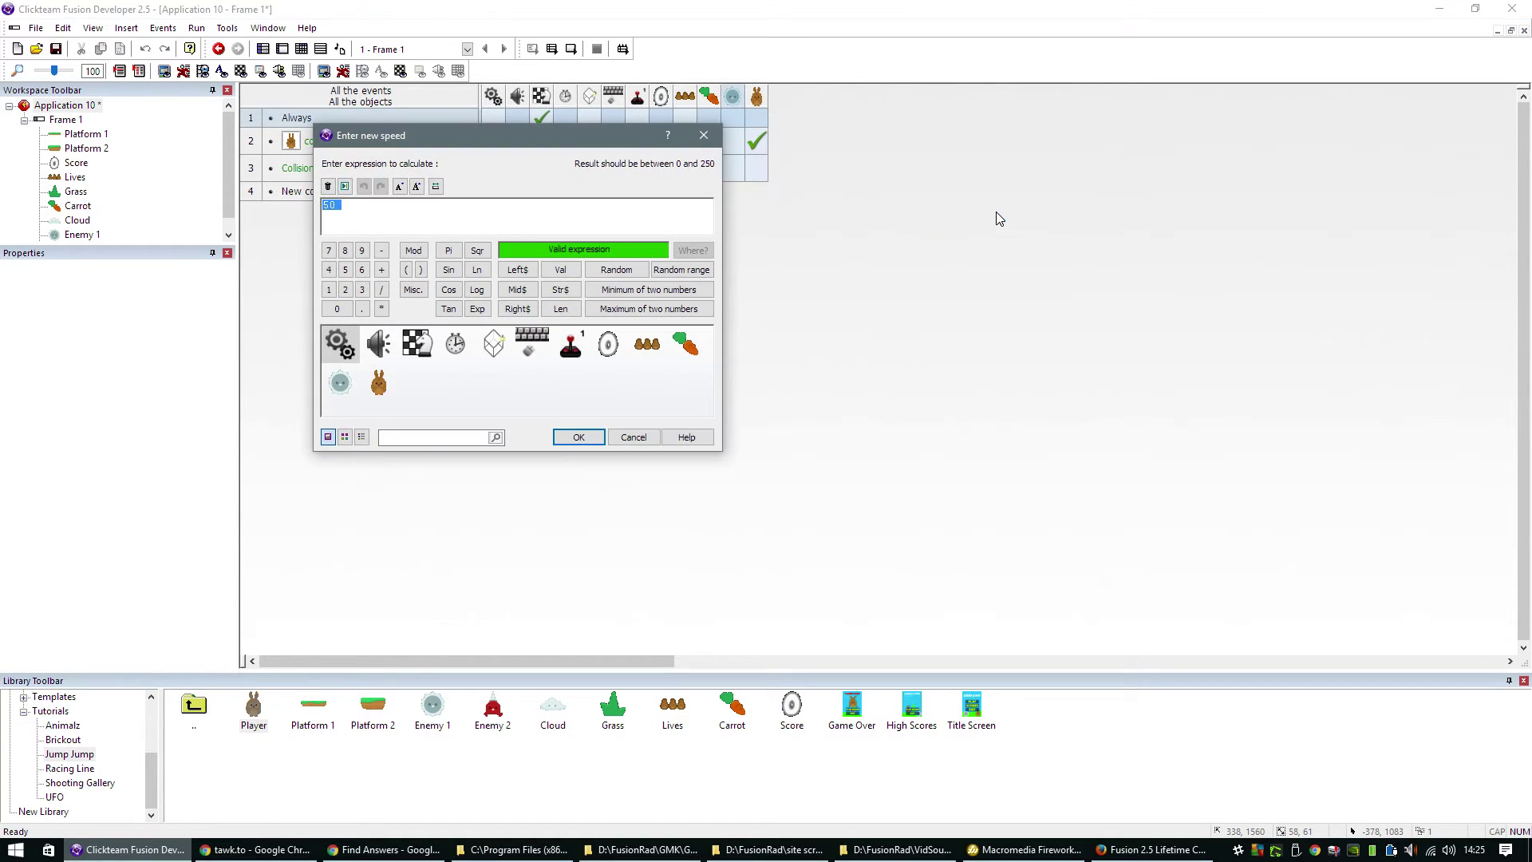
key("Return")
key("F7")
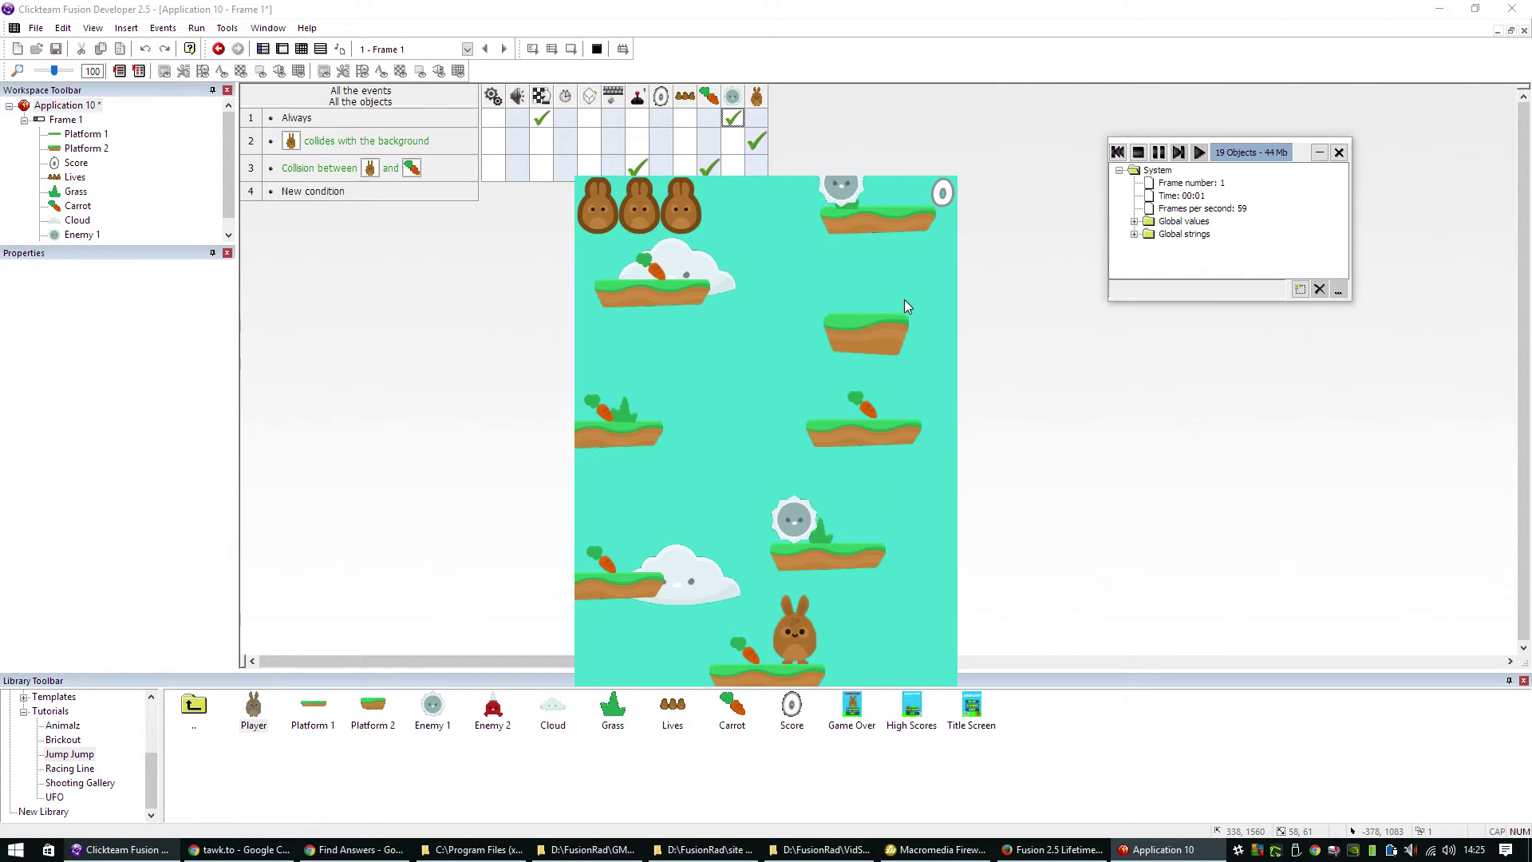
left_click(1139, 152)
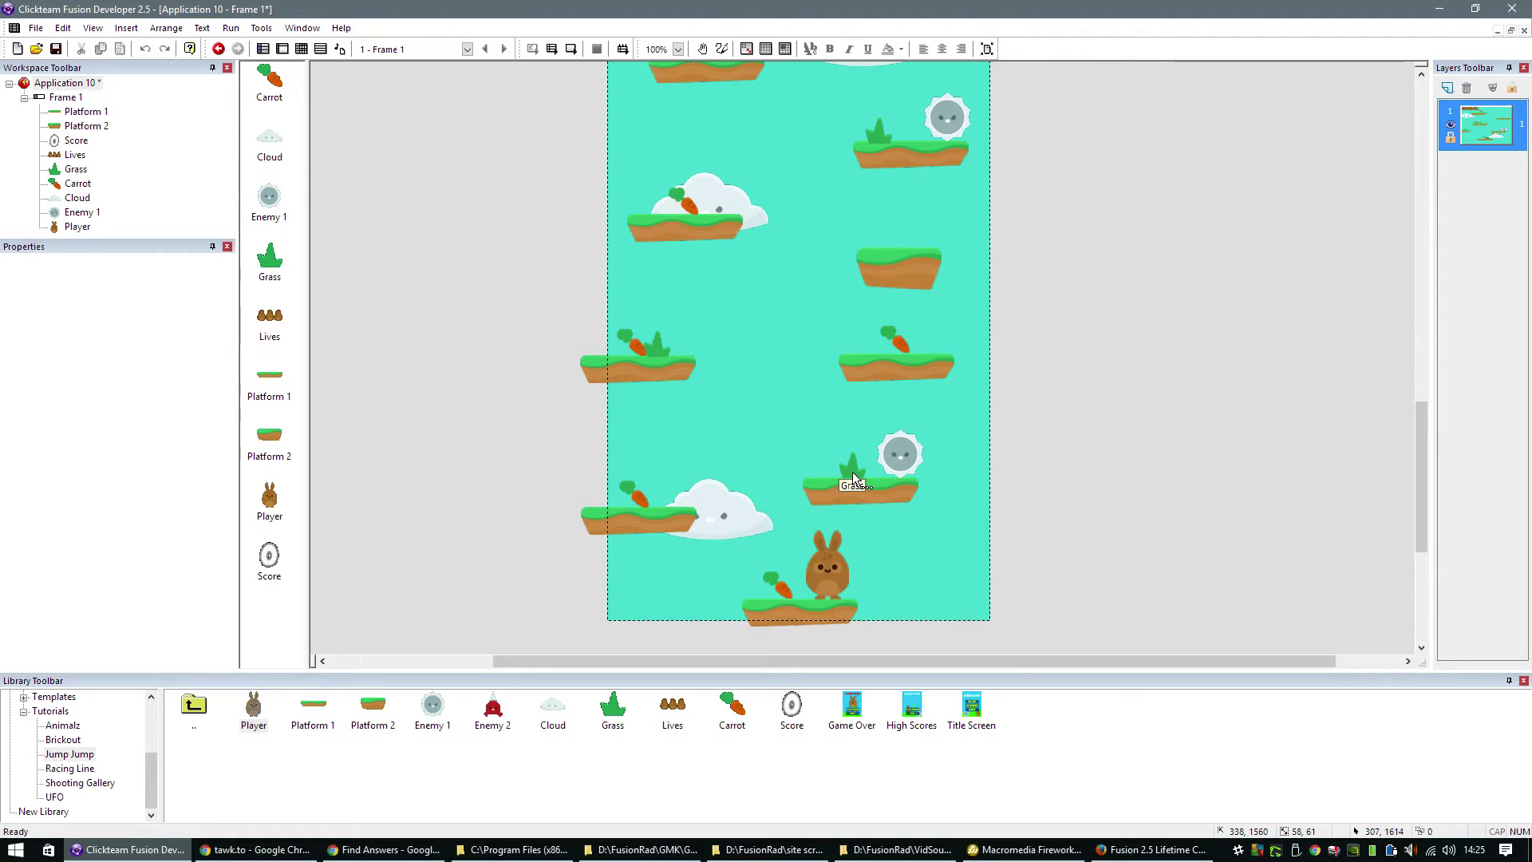
- Create a new event with a collision condition between the Player and Enemy 1
left_click(302, 49)
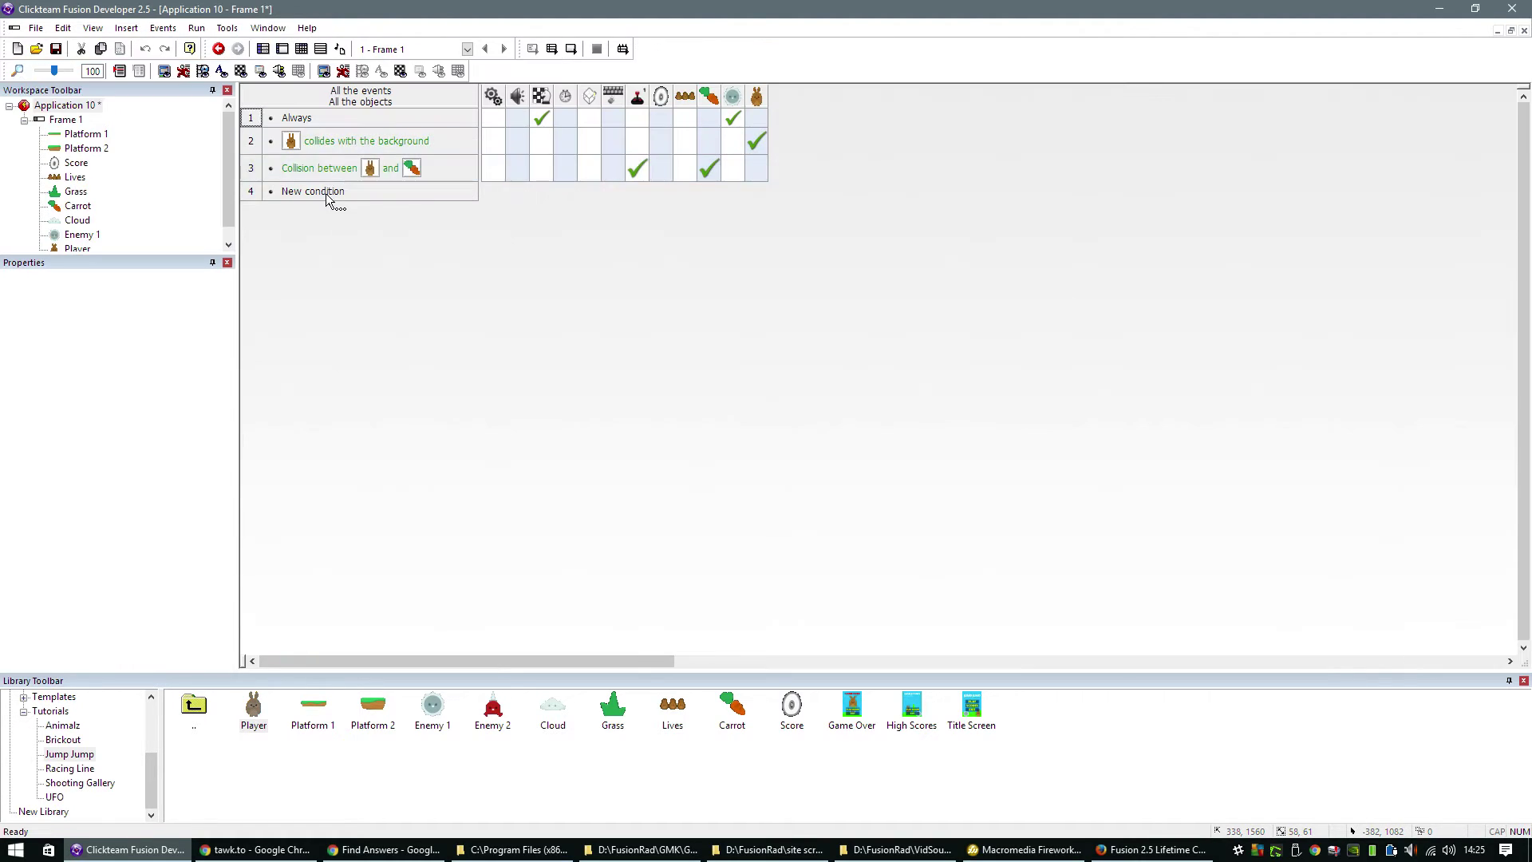
double_click(327, 195)
right_click(794, 313)
mouse_move(809, 329)
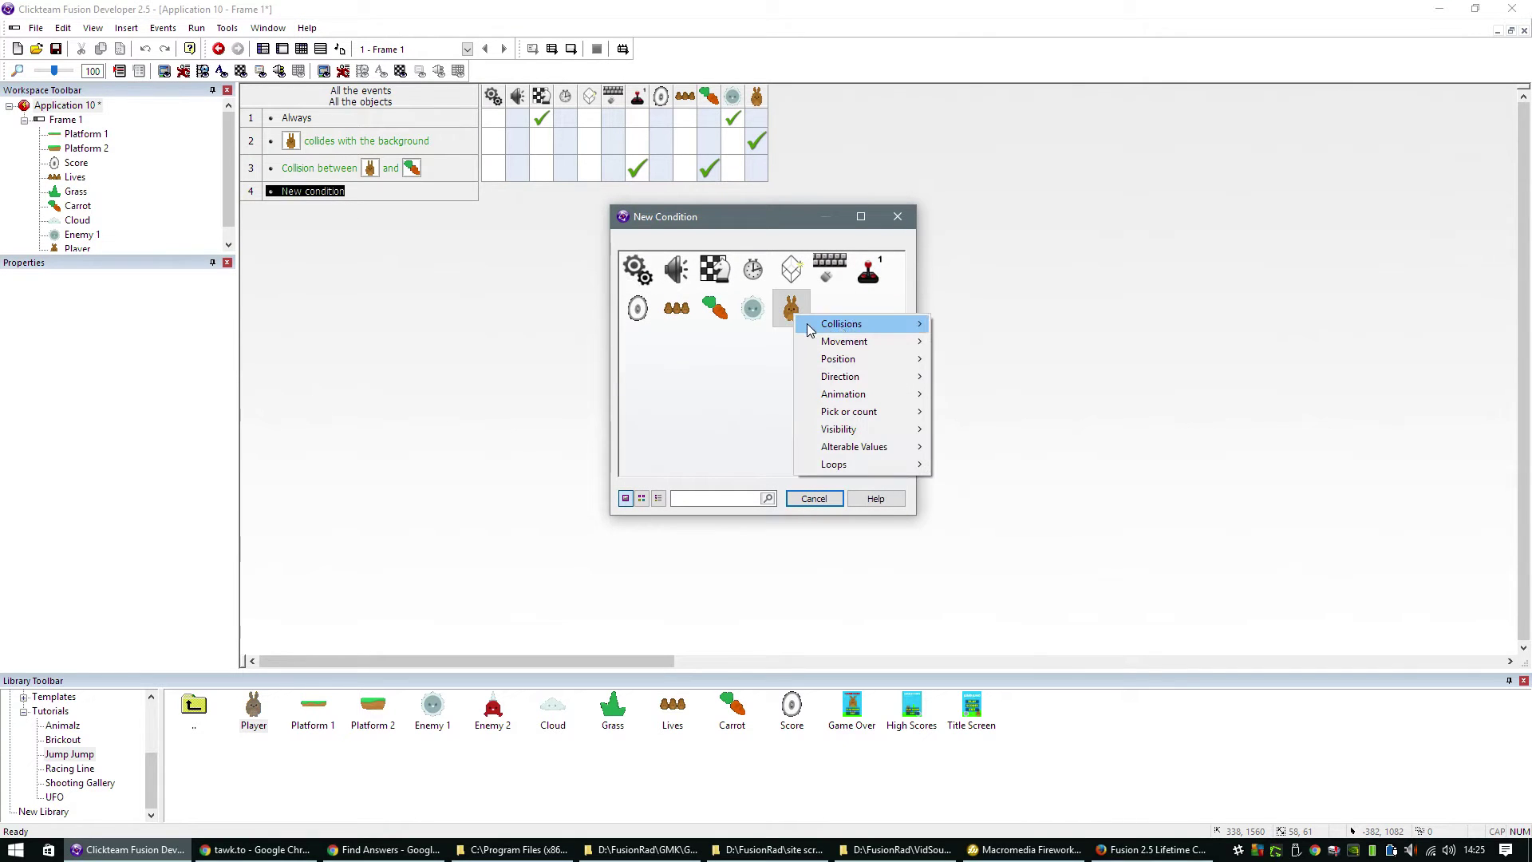
left_click(985, 324)
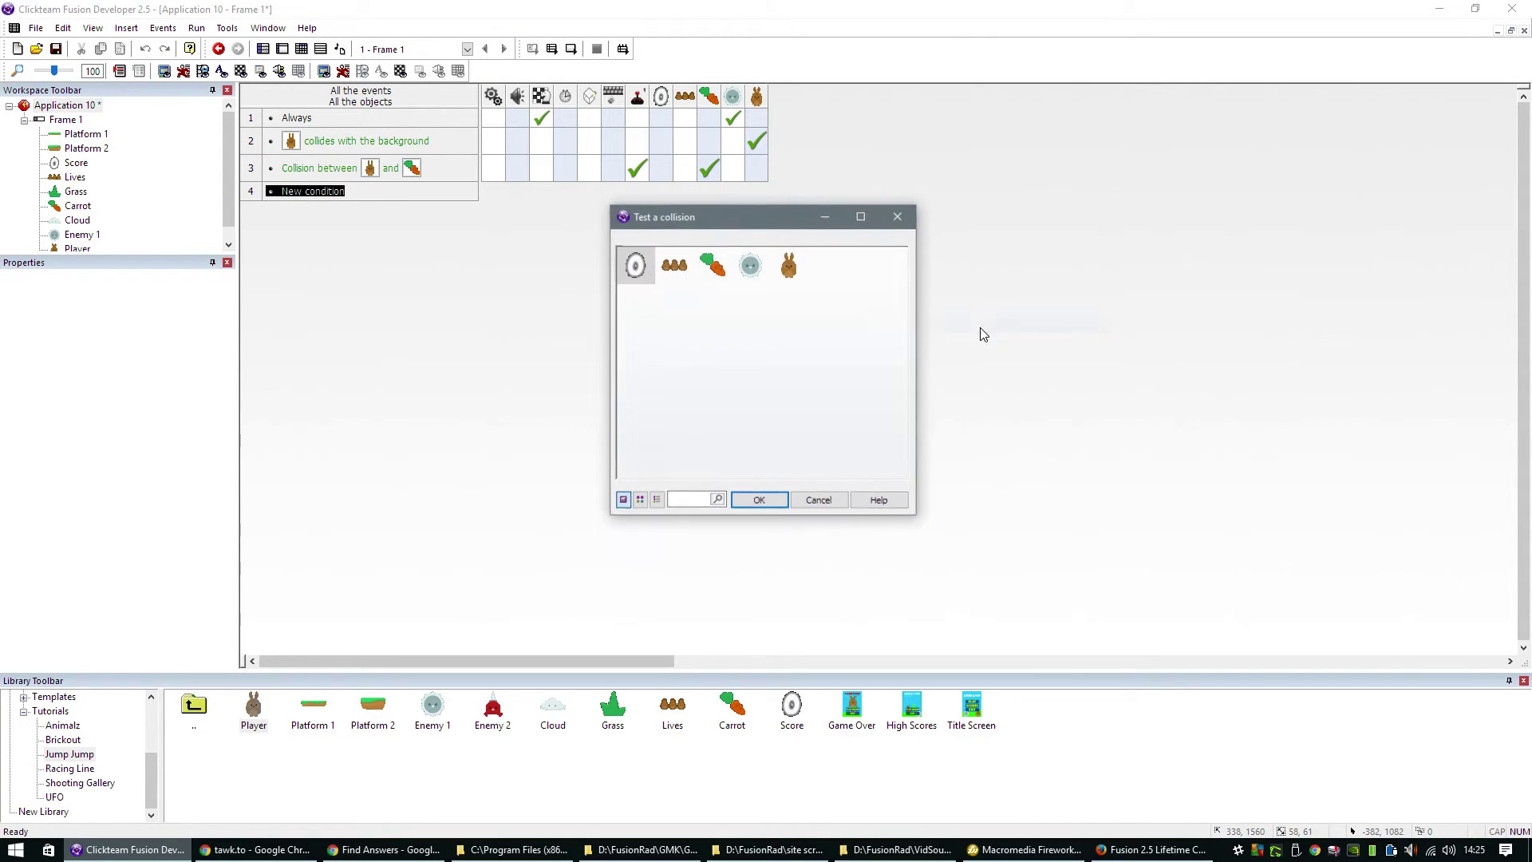
double_click(750, 267)
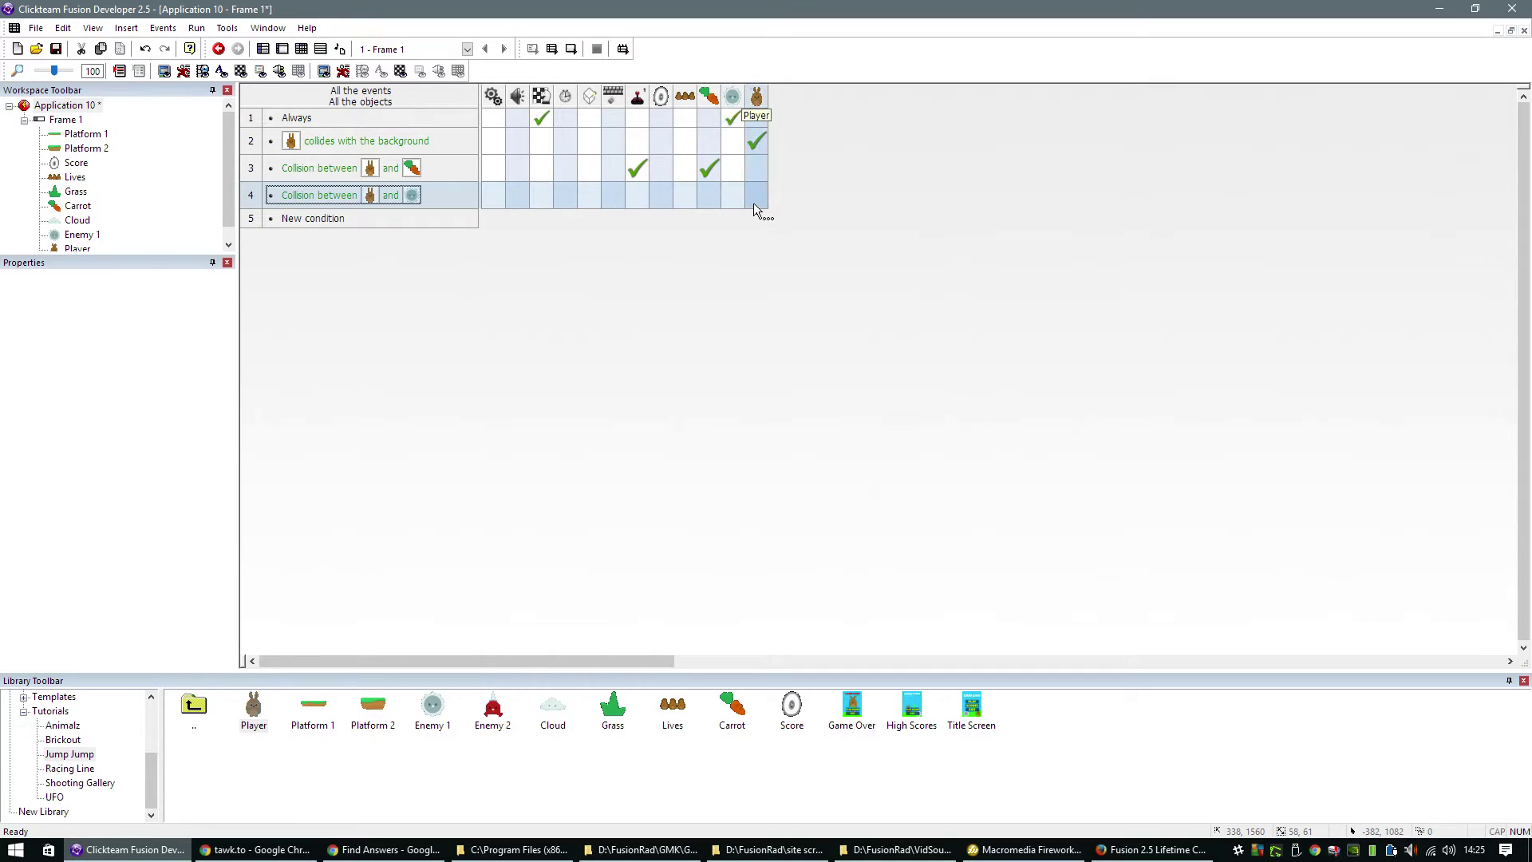
- Make the Player and Enemy 1 collision event subtract 1 from the number of lives
left_click(637, 201)
left_click(859, 266)
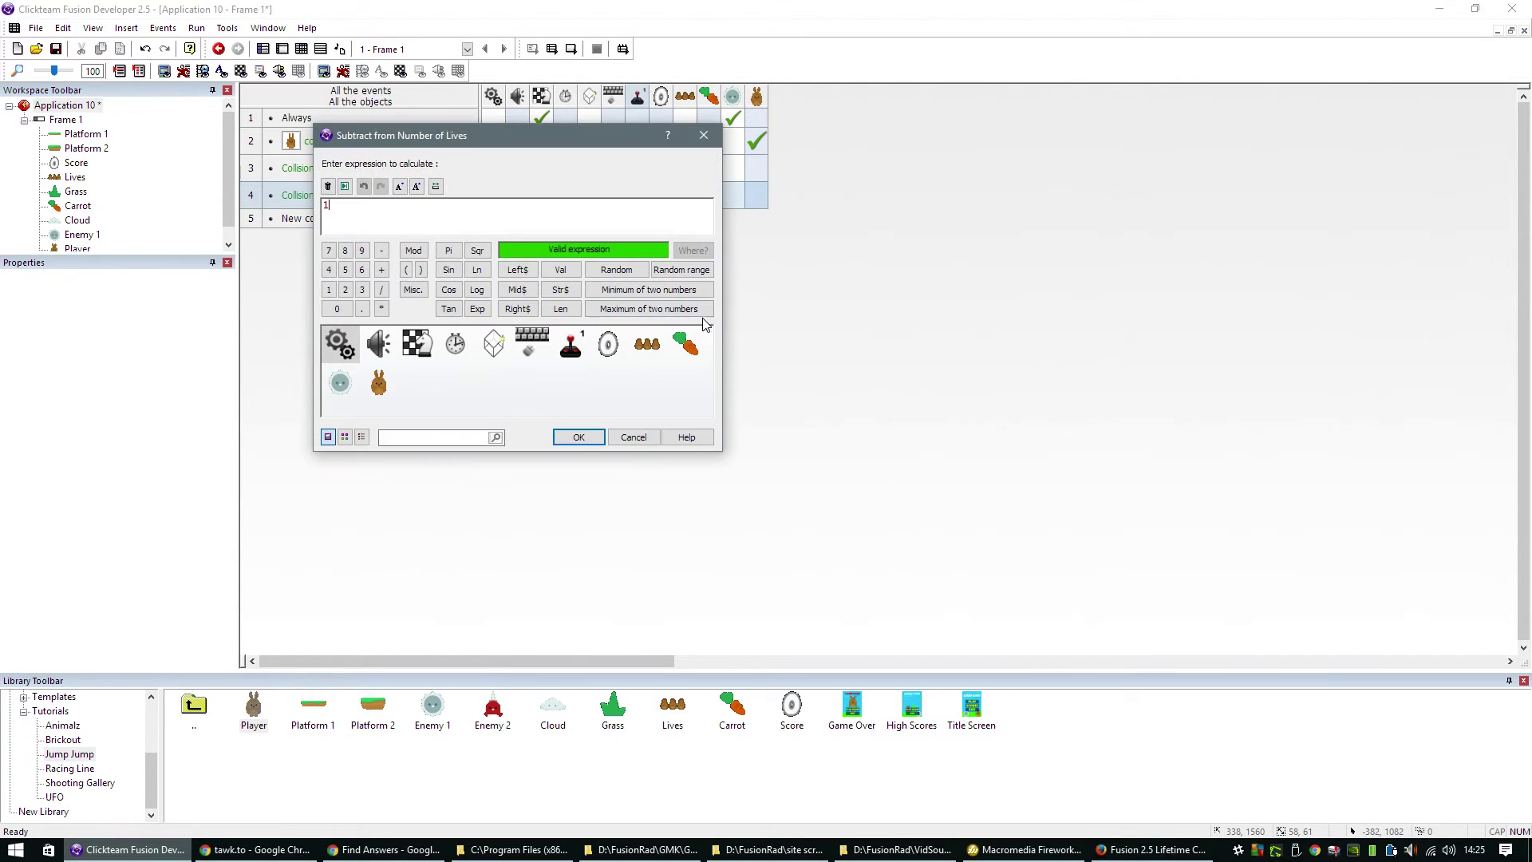
left_click(587, 438)
- Make the Player and Enemy 1 collision event set the Player's position to its starting spot at X 281, Y 1722
left_click(756, 197)
mouse_move(830, 229)
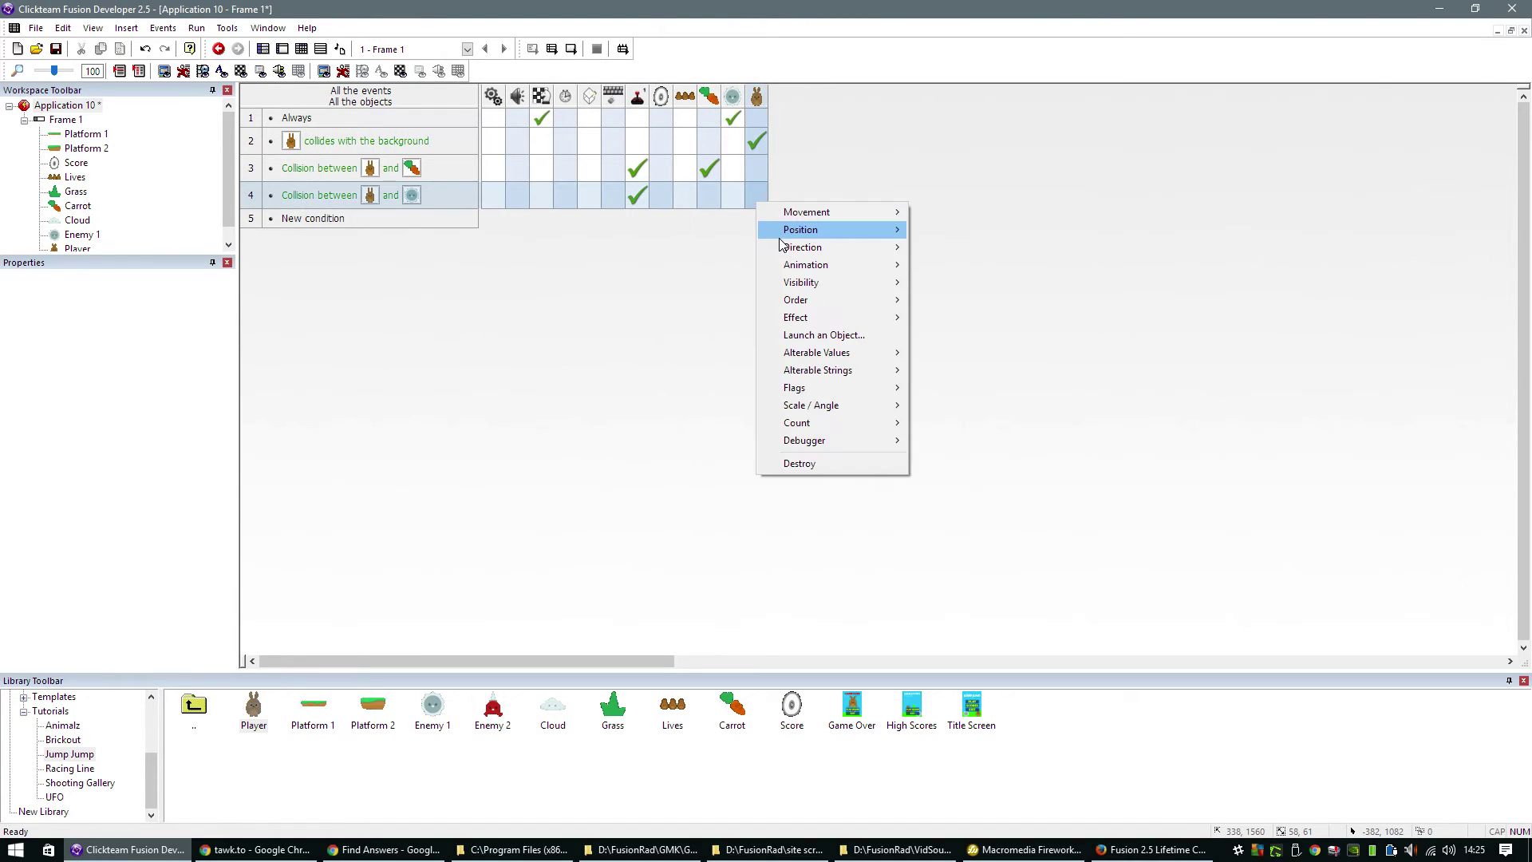
left_click(964, 231)
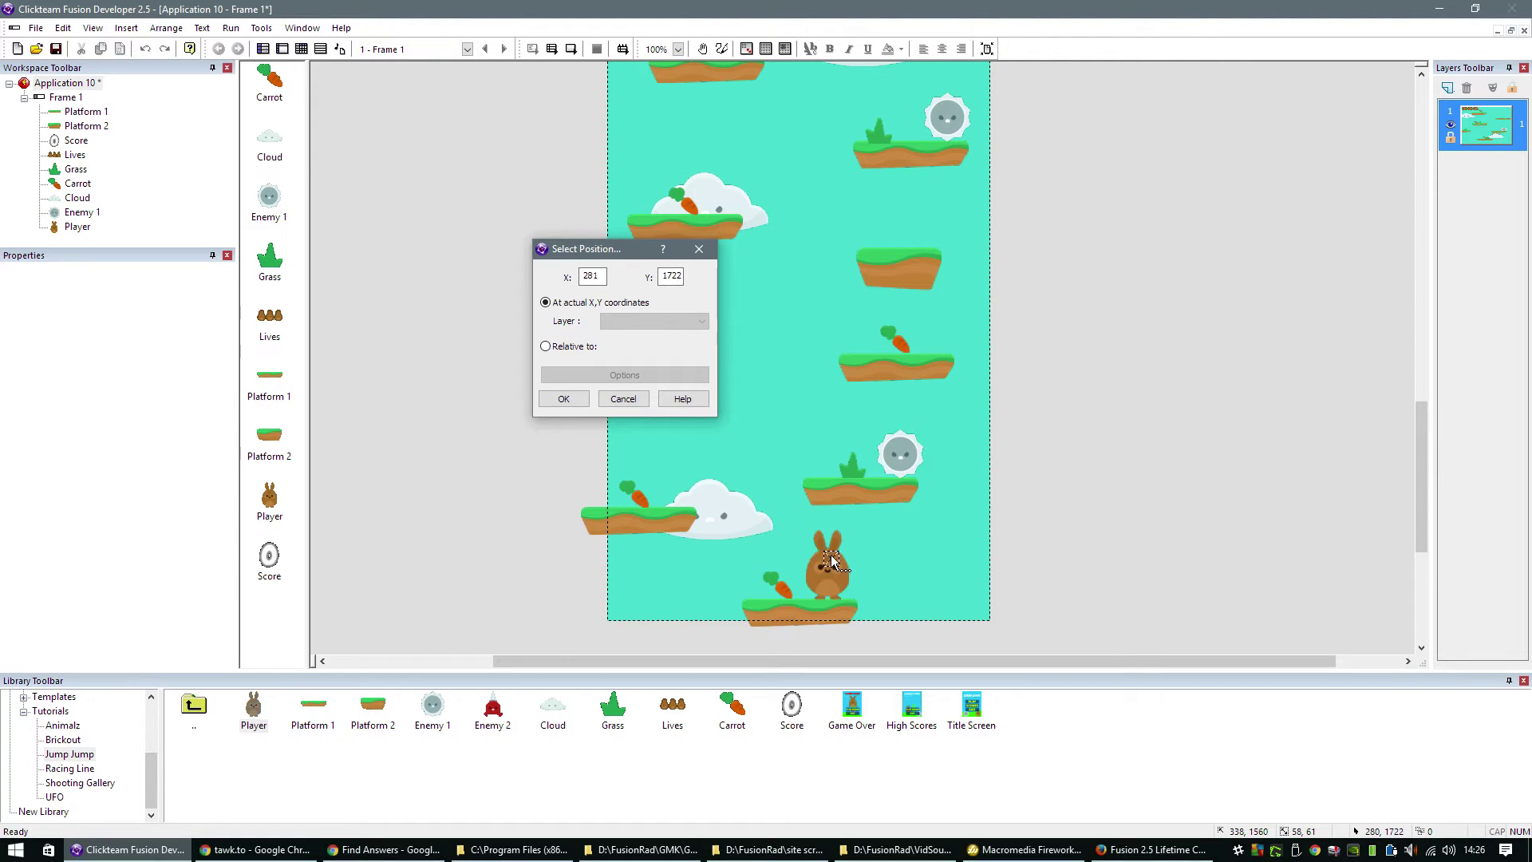
left_click(563, 398)
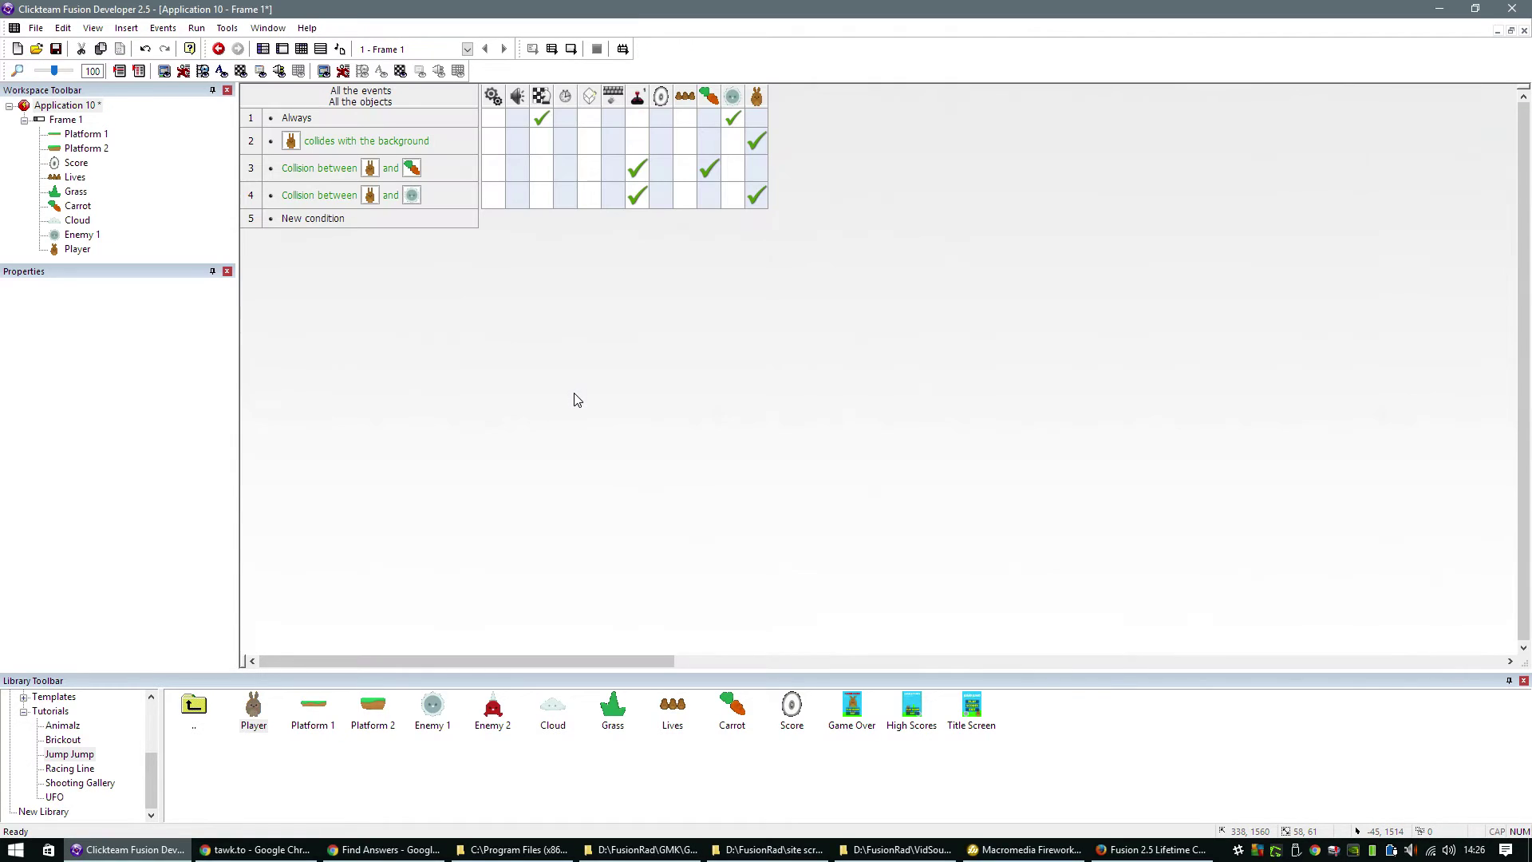
- Test-run the frame, moving and jumping the Player up the platforms and collecting carrots, and close the run
key("F7")
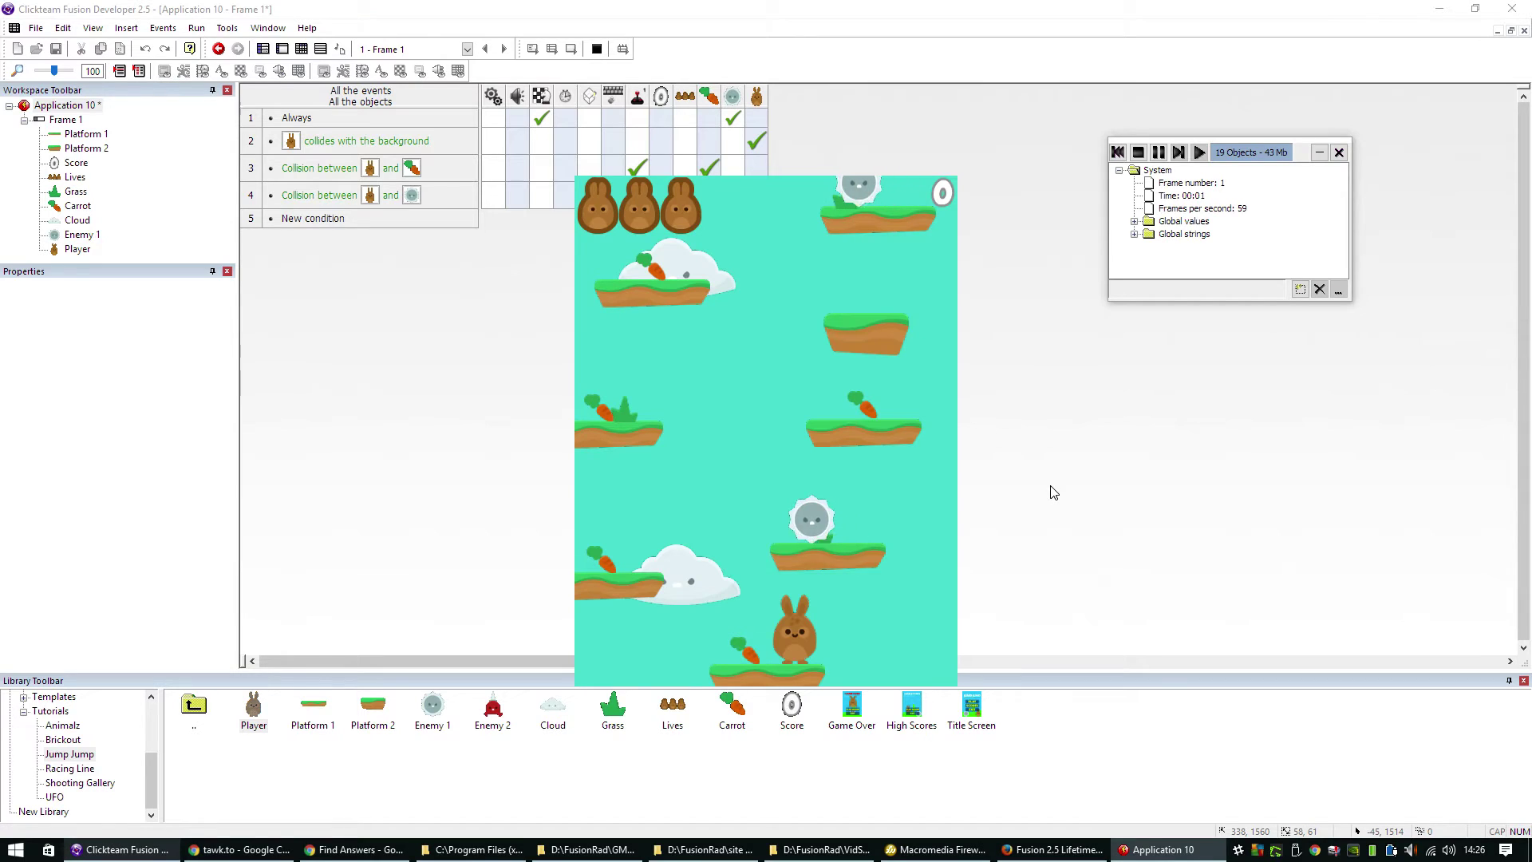
key("Left")
key("shift")
key("Right")
key("Left")
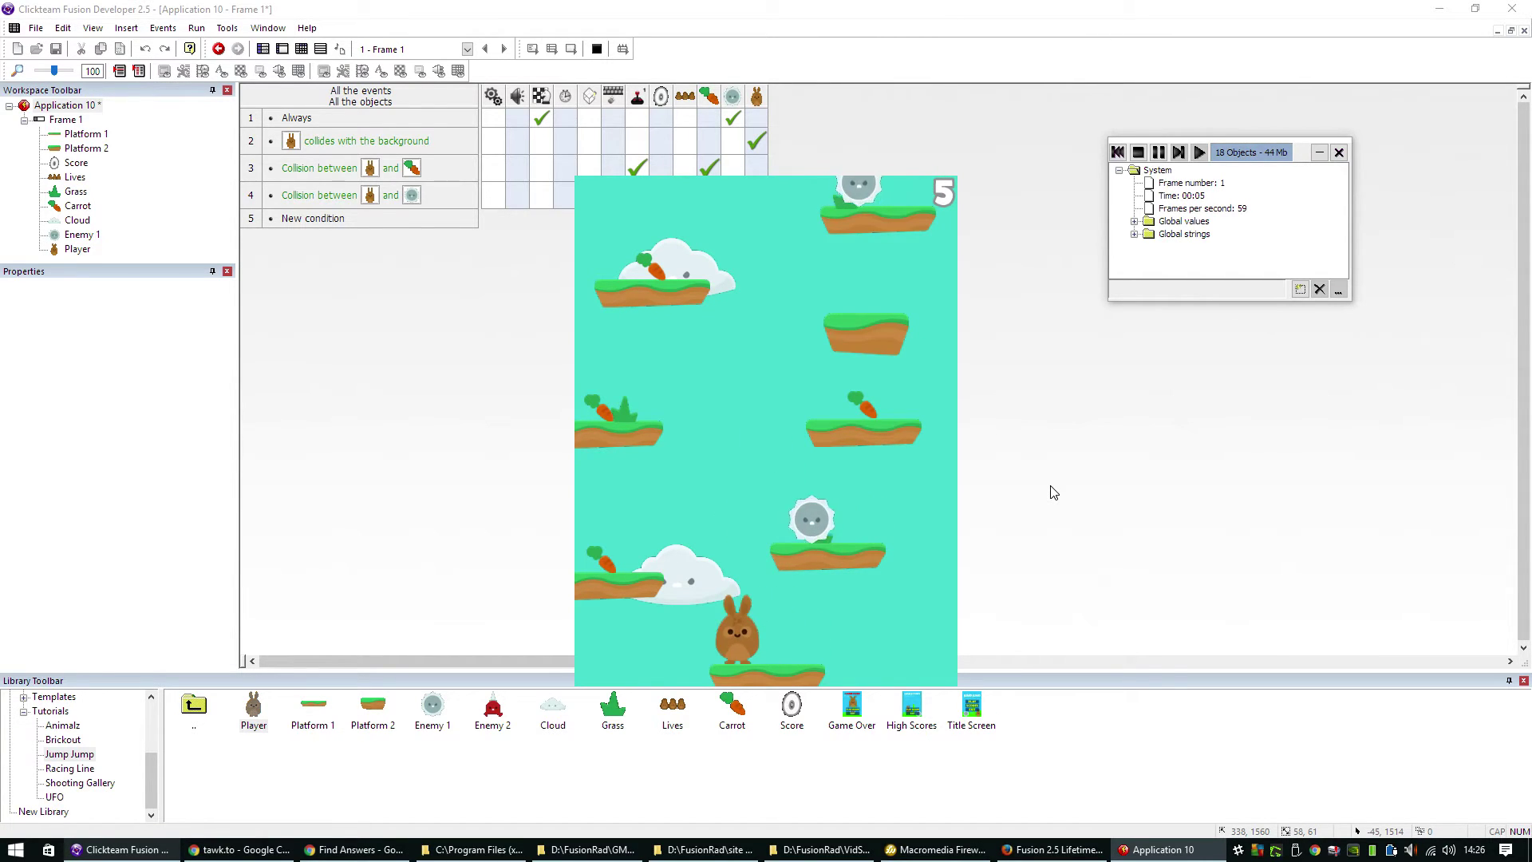
key("shift")
key("Left")
key("shift")
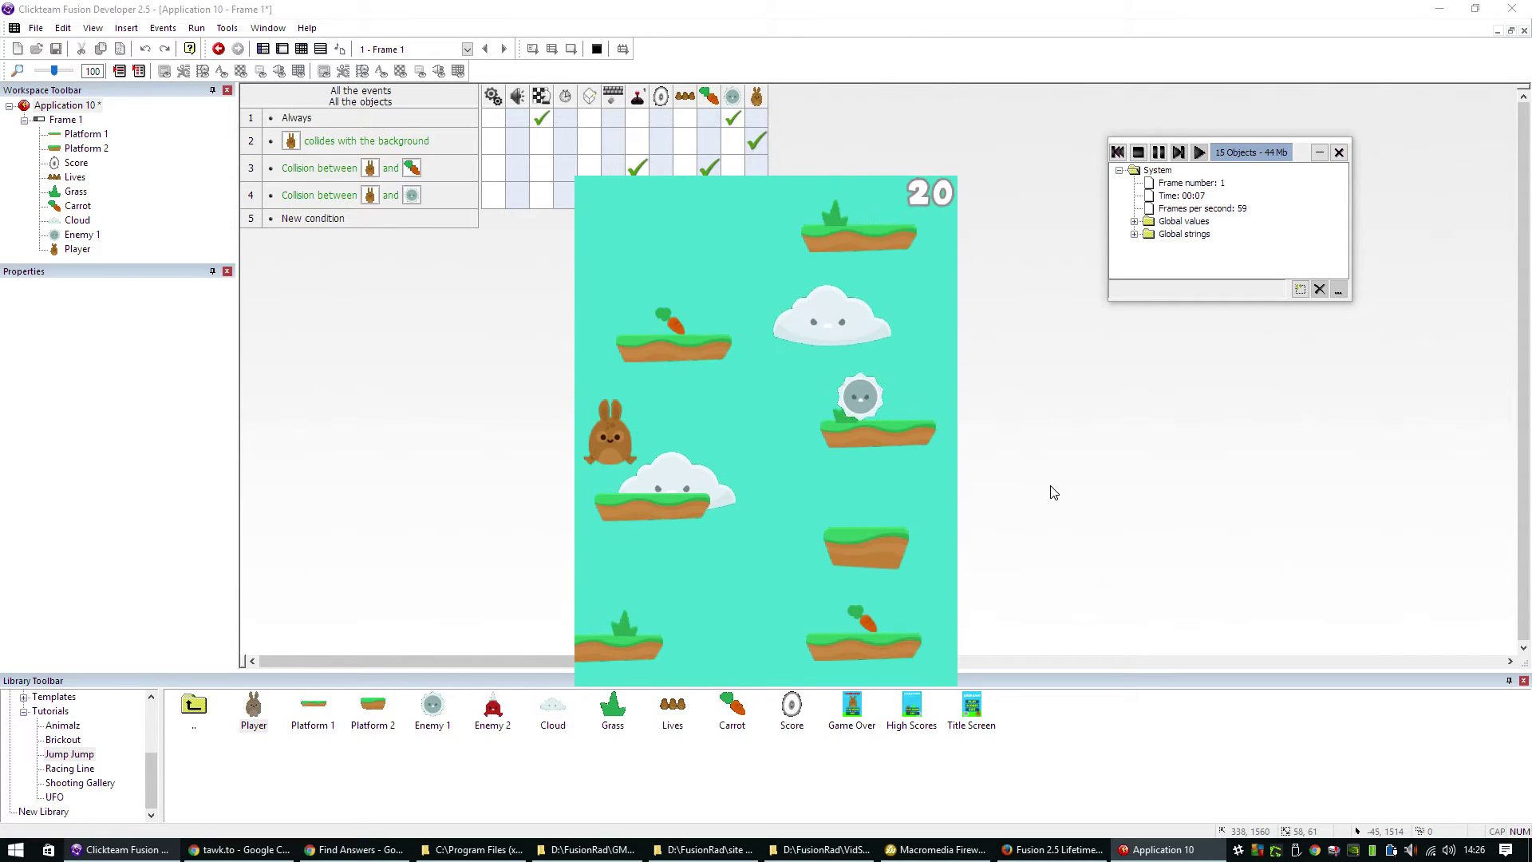
key("Right")
key("Left")
key("shift")
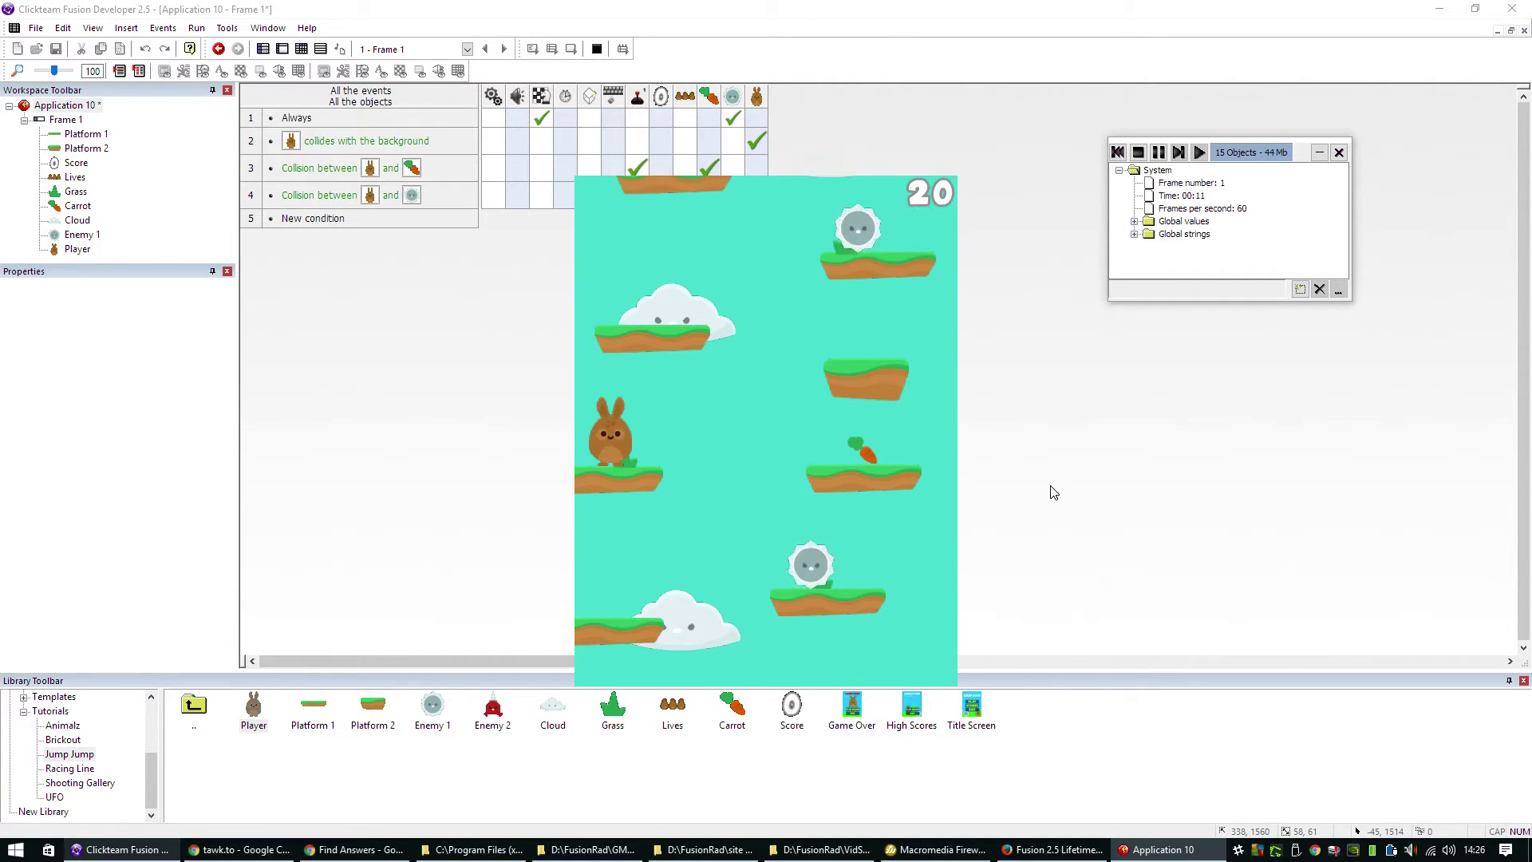
key("alt+F4")
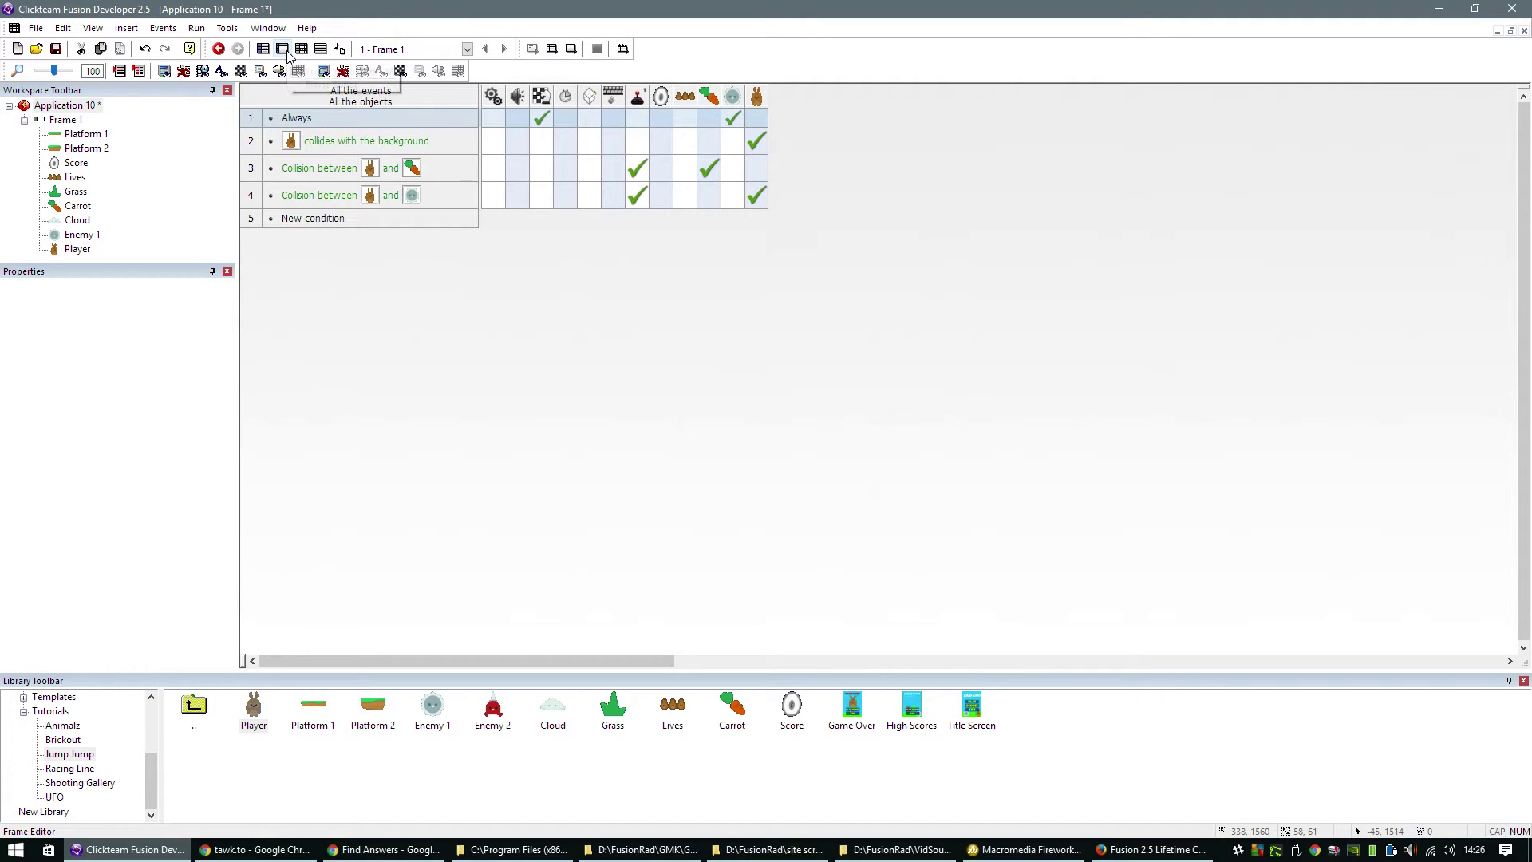
left_click(284, 49)
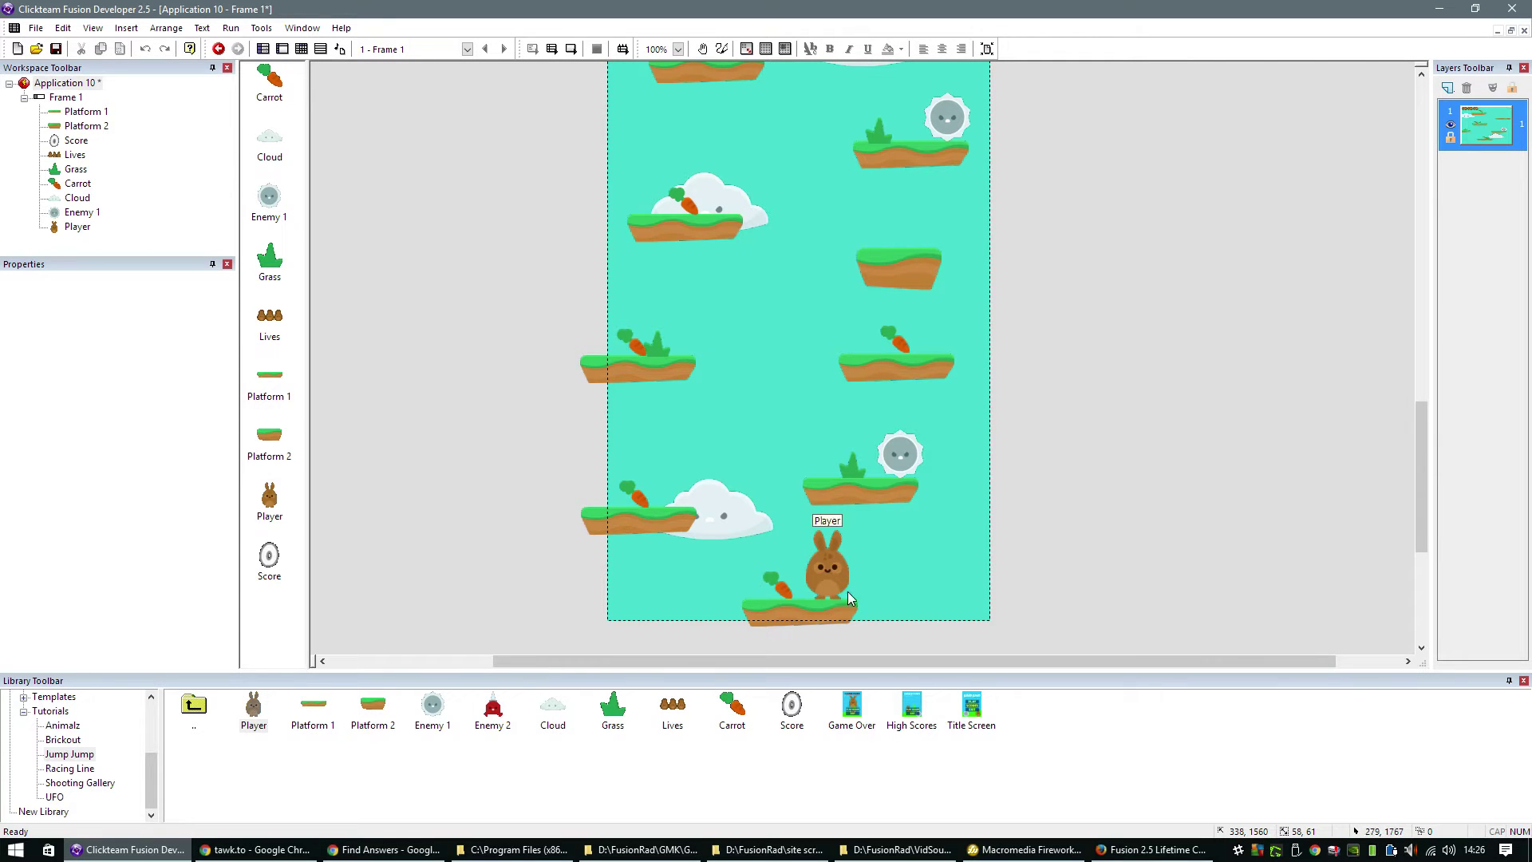
scroll(954, 559, "up", 8)
scroll(955, 564, "up", 2)
scroll(955, 564, "down", 10)
scroll(956, 564, "down", 2)
scroll(950, 567, "up", 5)
scroll(949, 567, "down", 5)
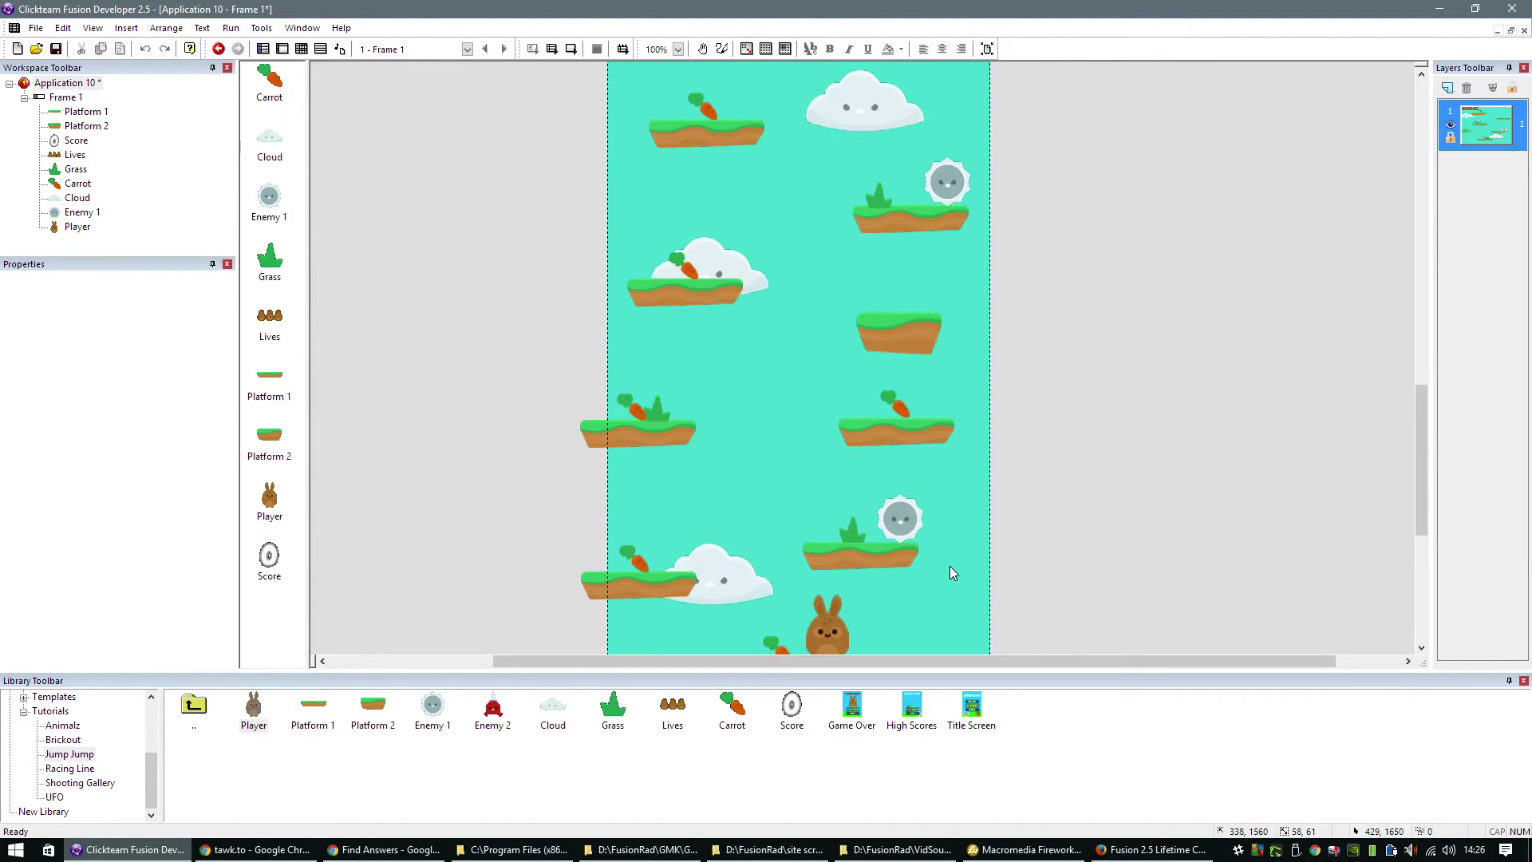
- Add a new frame to the storyboard, move it before Frame 1 and open it for editing
left_click(263, 48)
left_click(302, 152)
left_click(313, 182)
left_click(318, 225)
left_click_drag(312, 166, 349, 125)
double_click(318, 119)
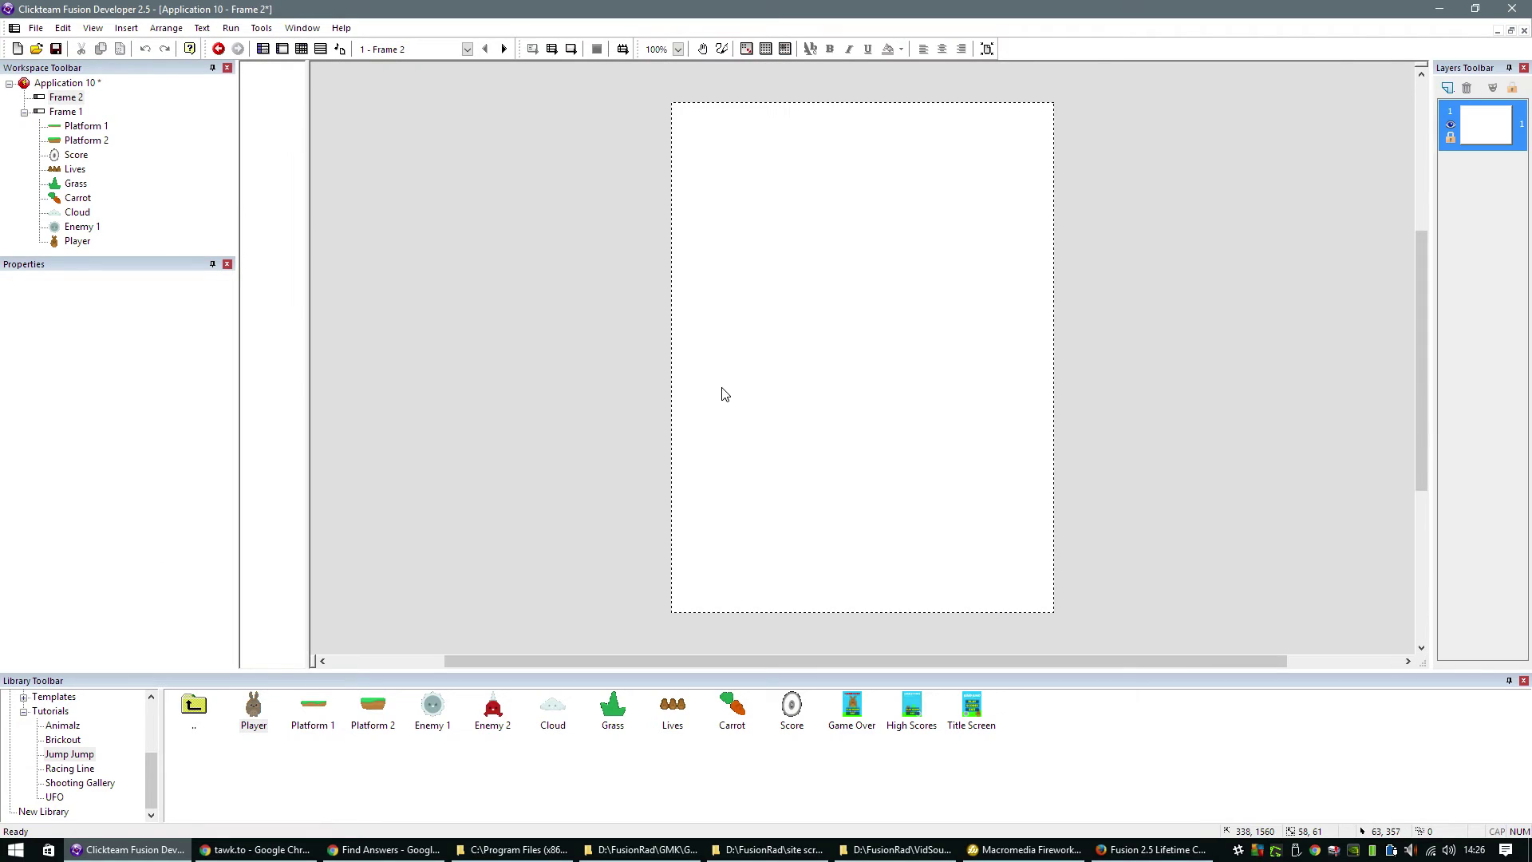
- Place the library's Title Screen image in Frame 2 and align it with the frame at position 0, 0
left_click_drag(969, 709, 694, 120)
left_click(166, 28)
mouse_move(199, 63)
left_click(315, 81)
left_click(166, 28)
left_click(344, 141)
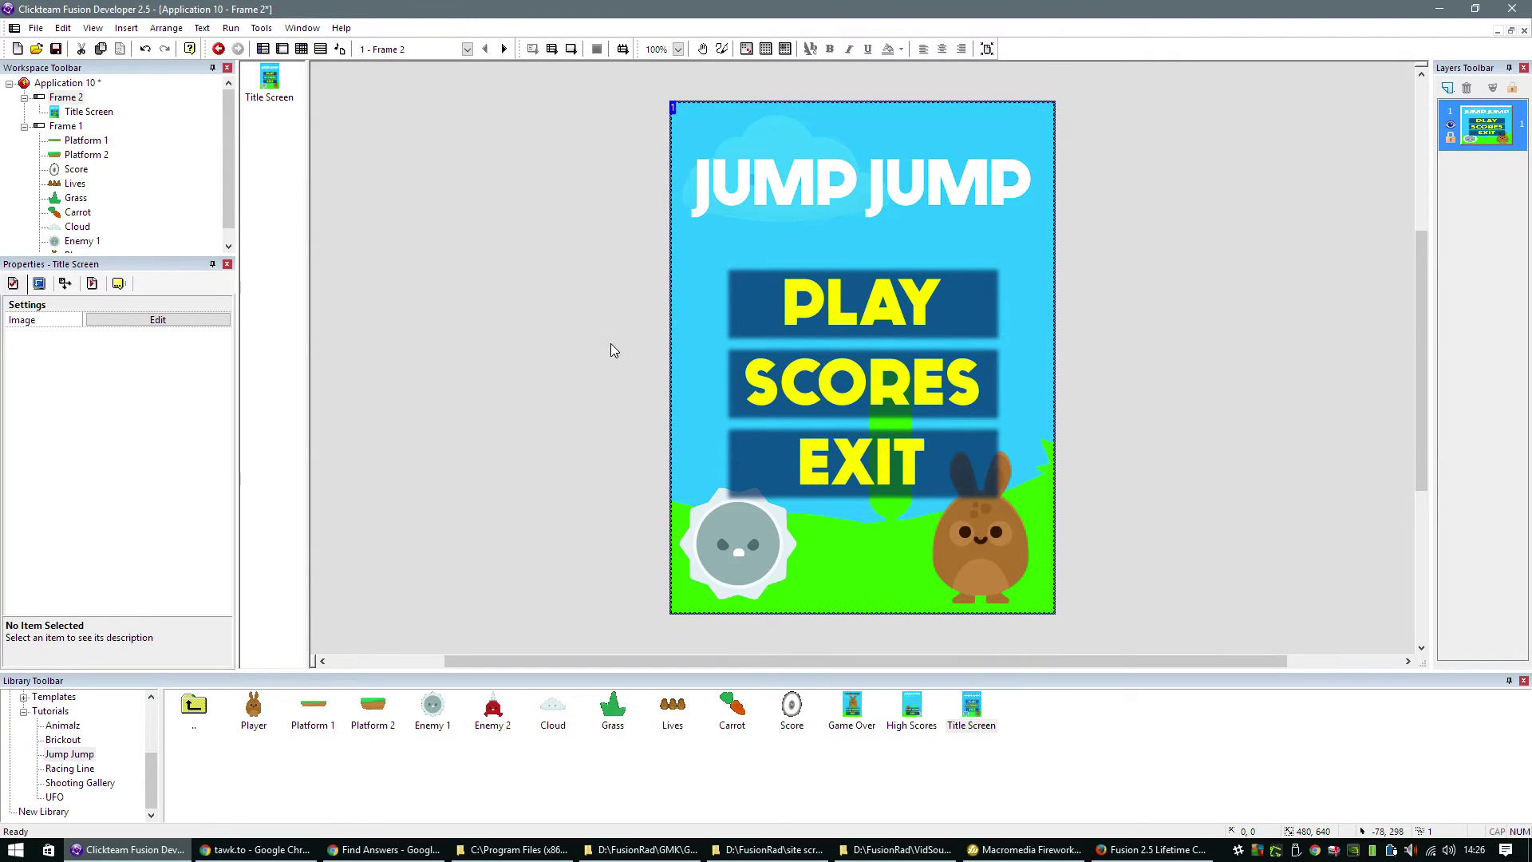
left_click(605, 479)
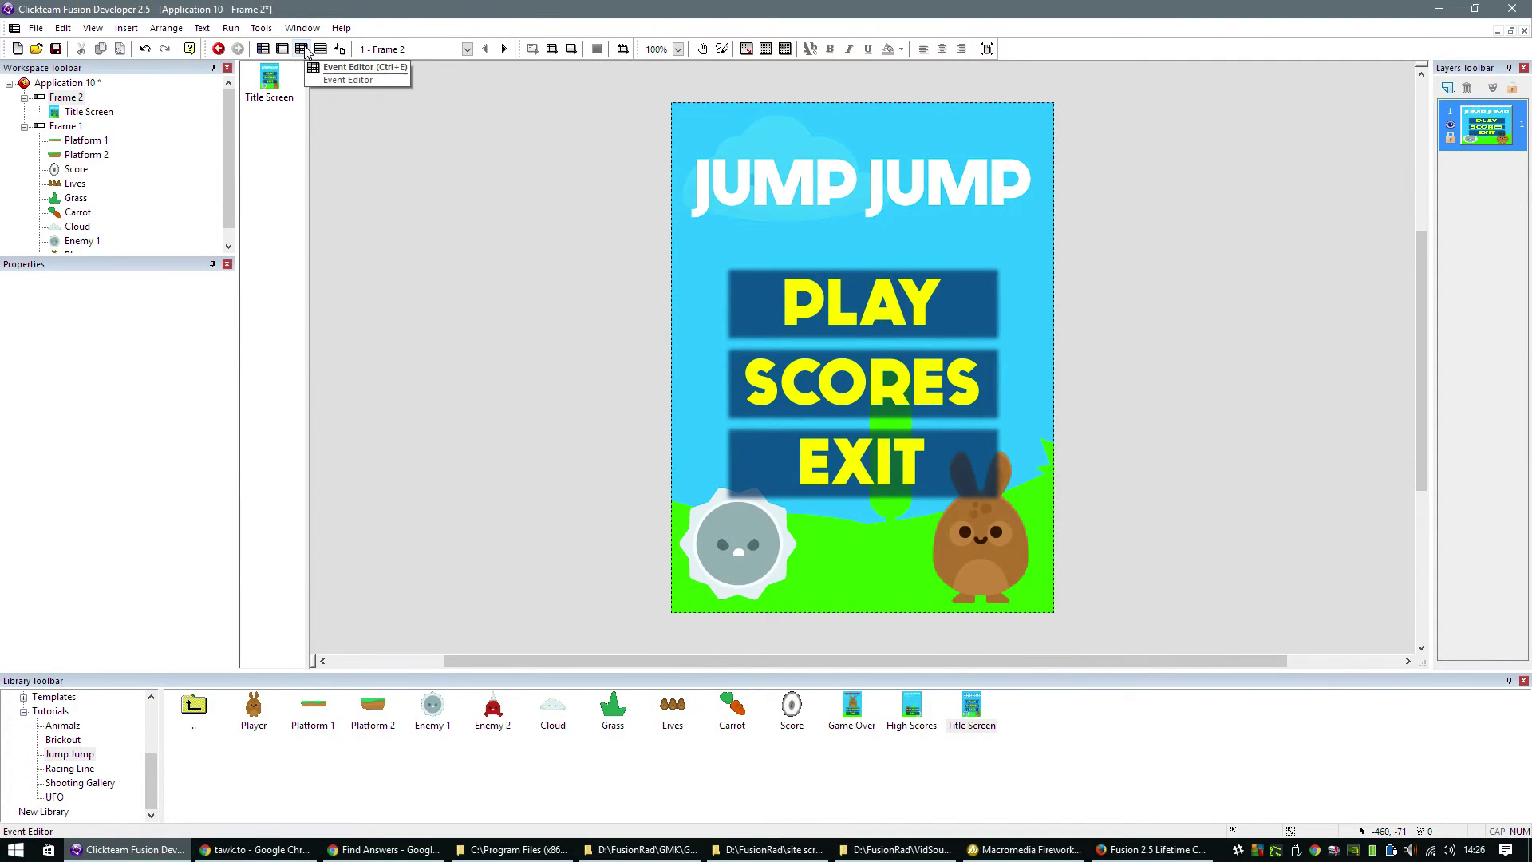
- Create an event for single left clicks within the PLAY zone, (73,212) to (410,296), that moves on to the game frame
left_click(302, 49)
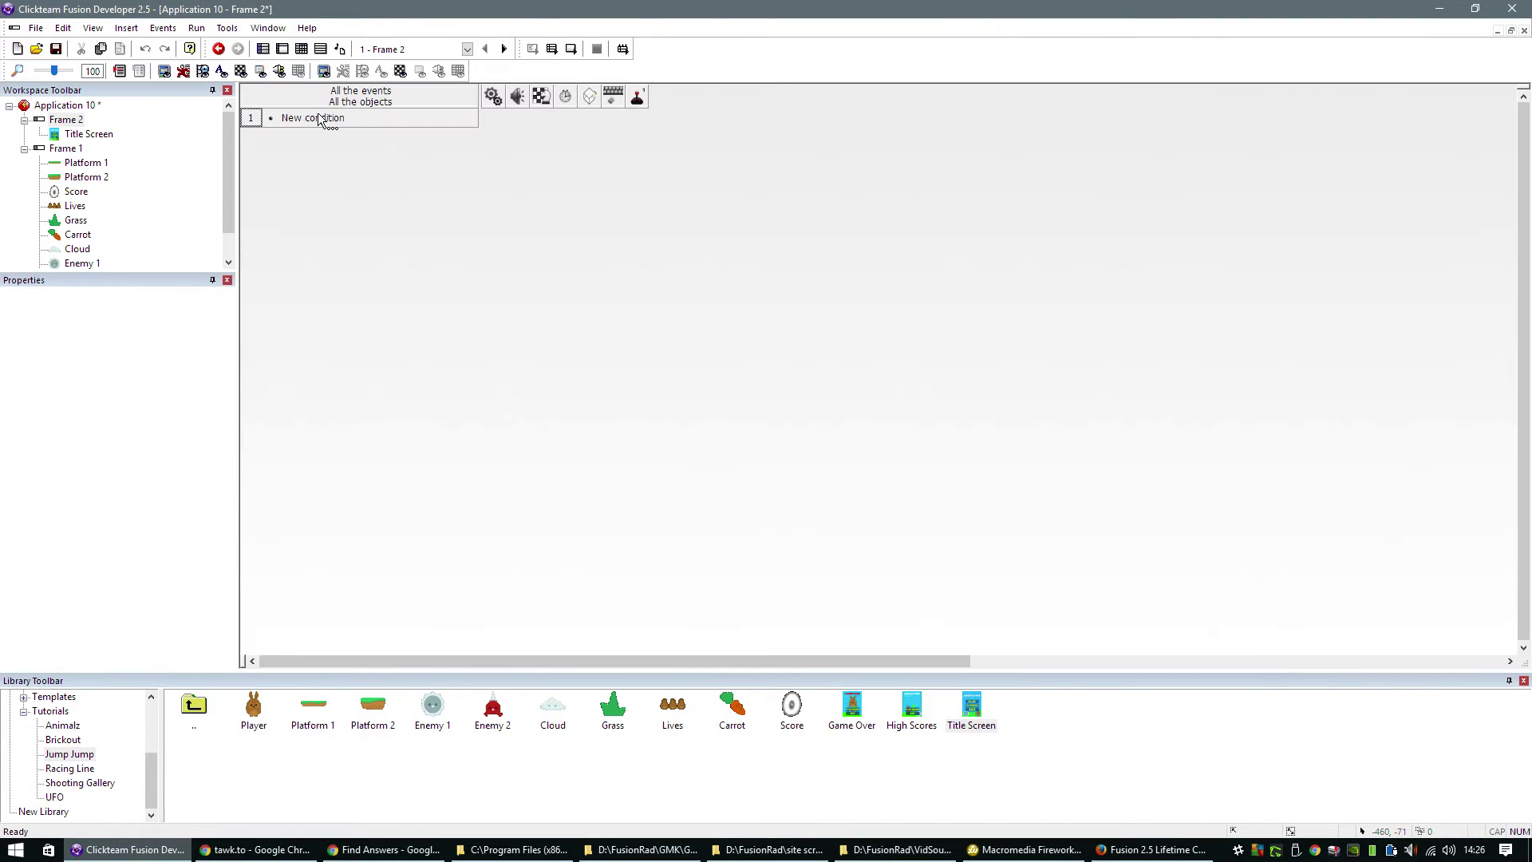
double_click(320, 118)
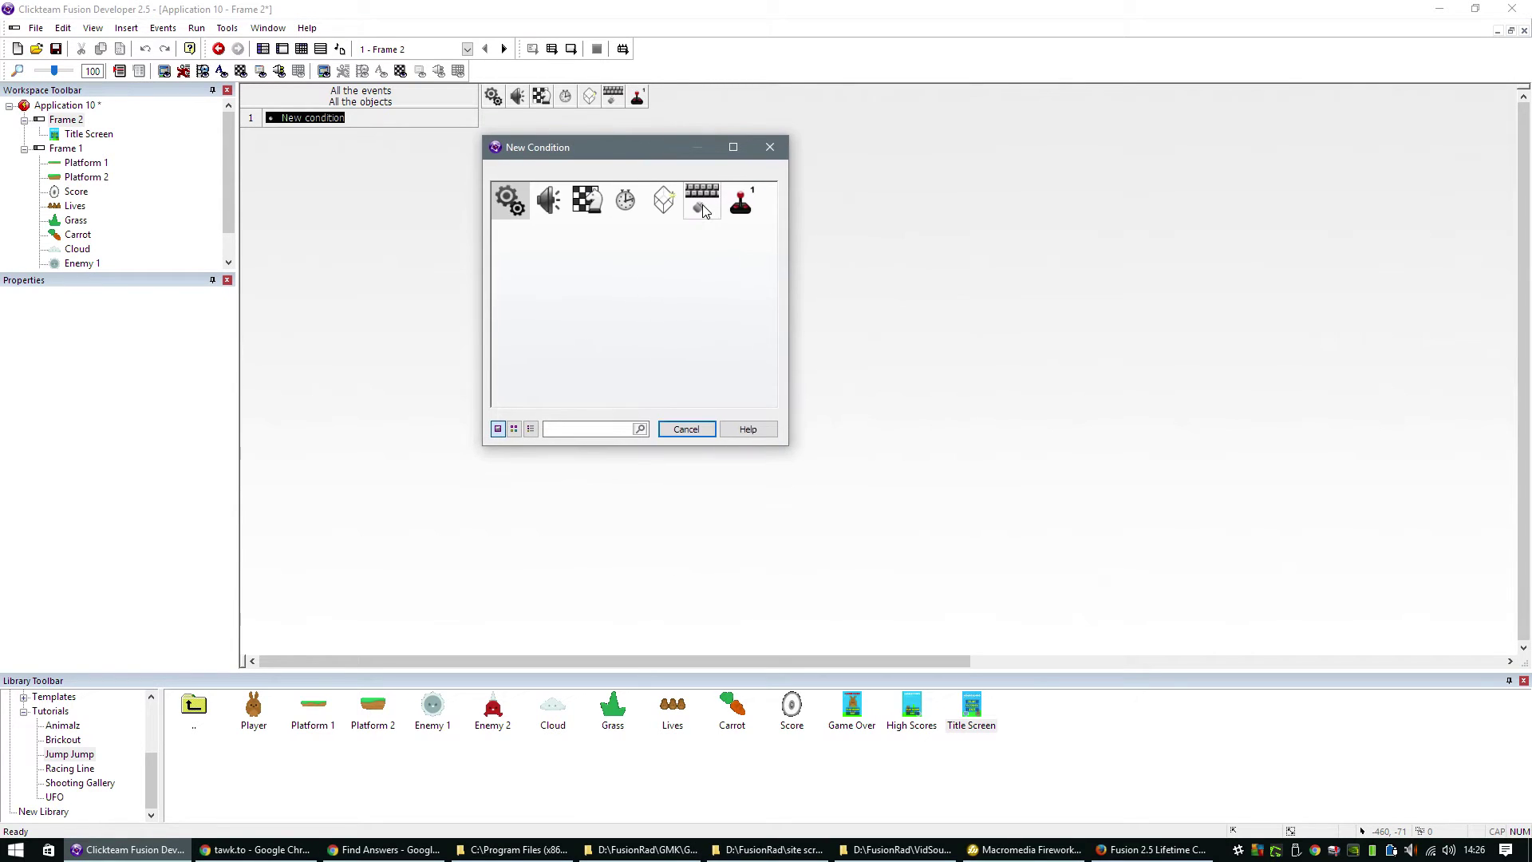
left_click(702, 198)
mouse_move(749, 235)
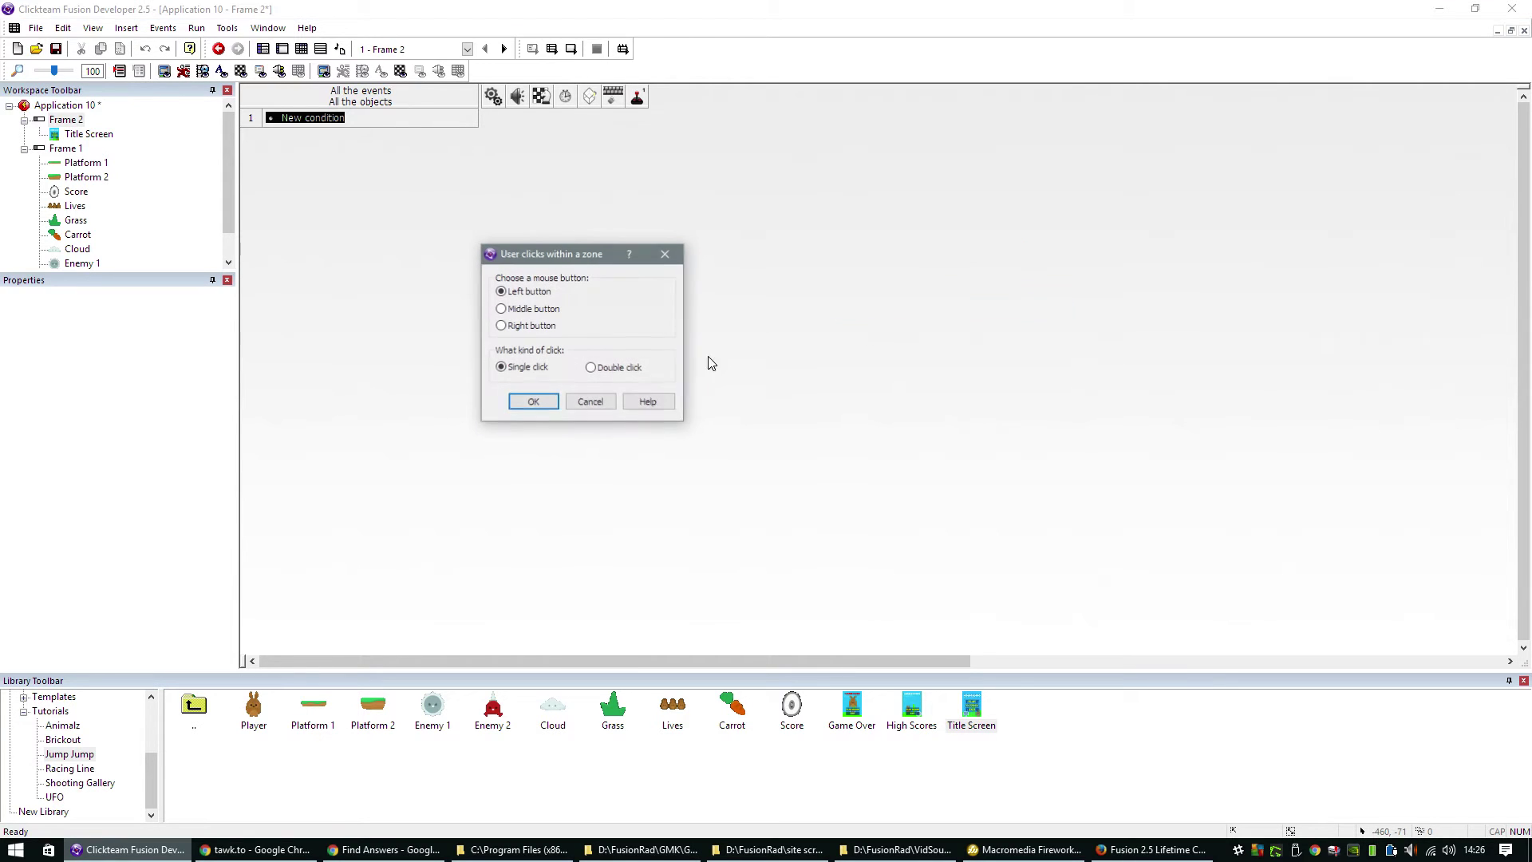
left_click(533, 402)
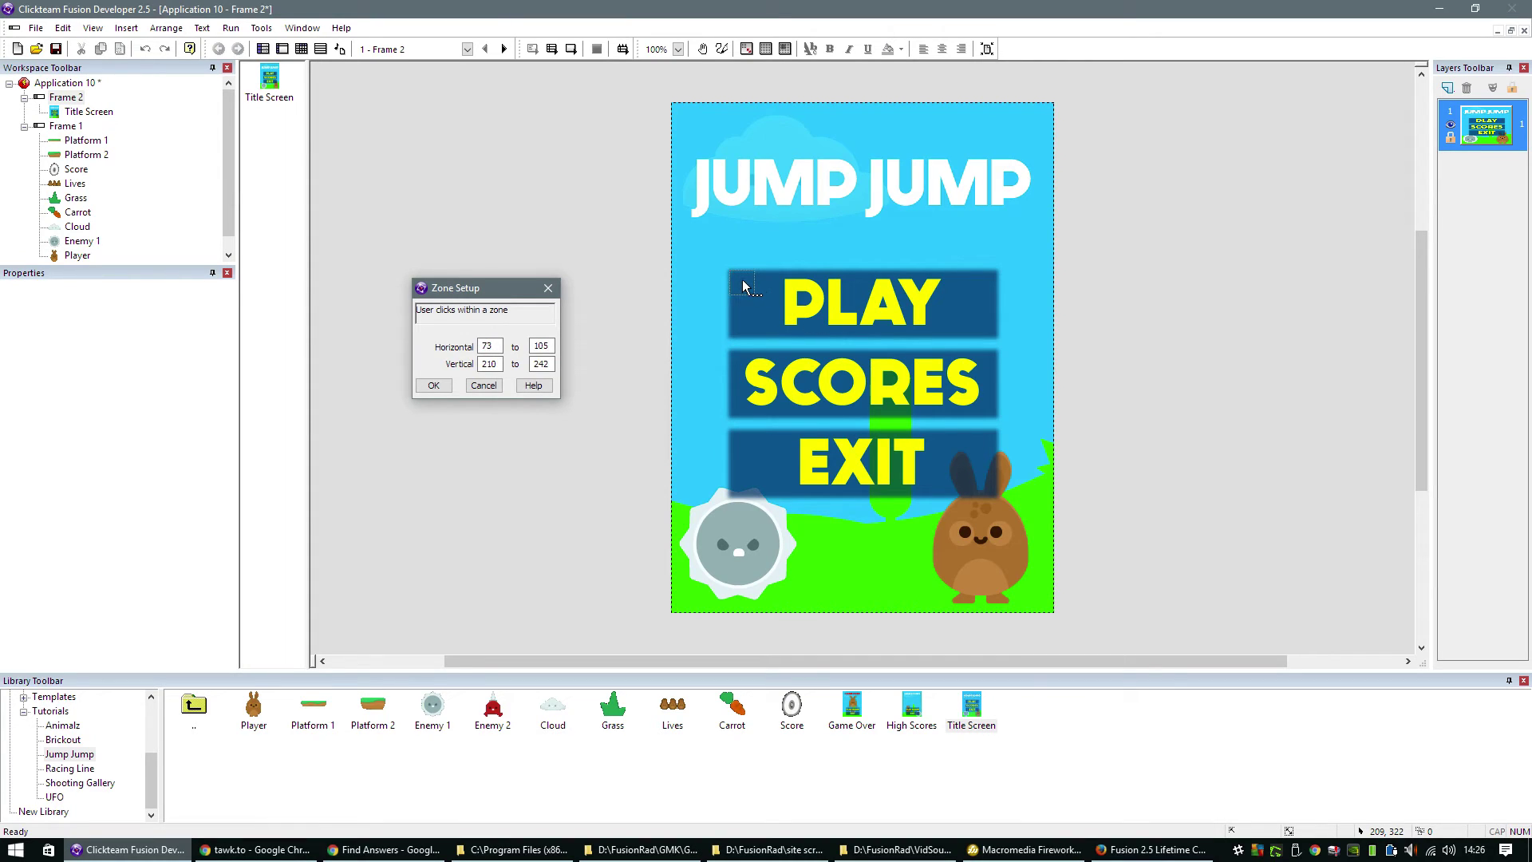
left_click_drag(743, 286, 743, 287)
left_click_drag(995, 343, 998, 335)
left_click(433, 386)
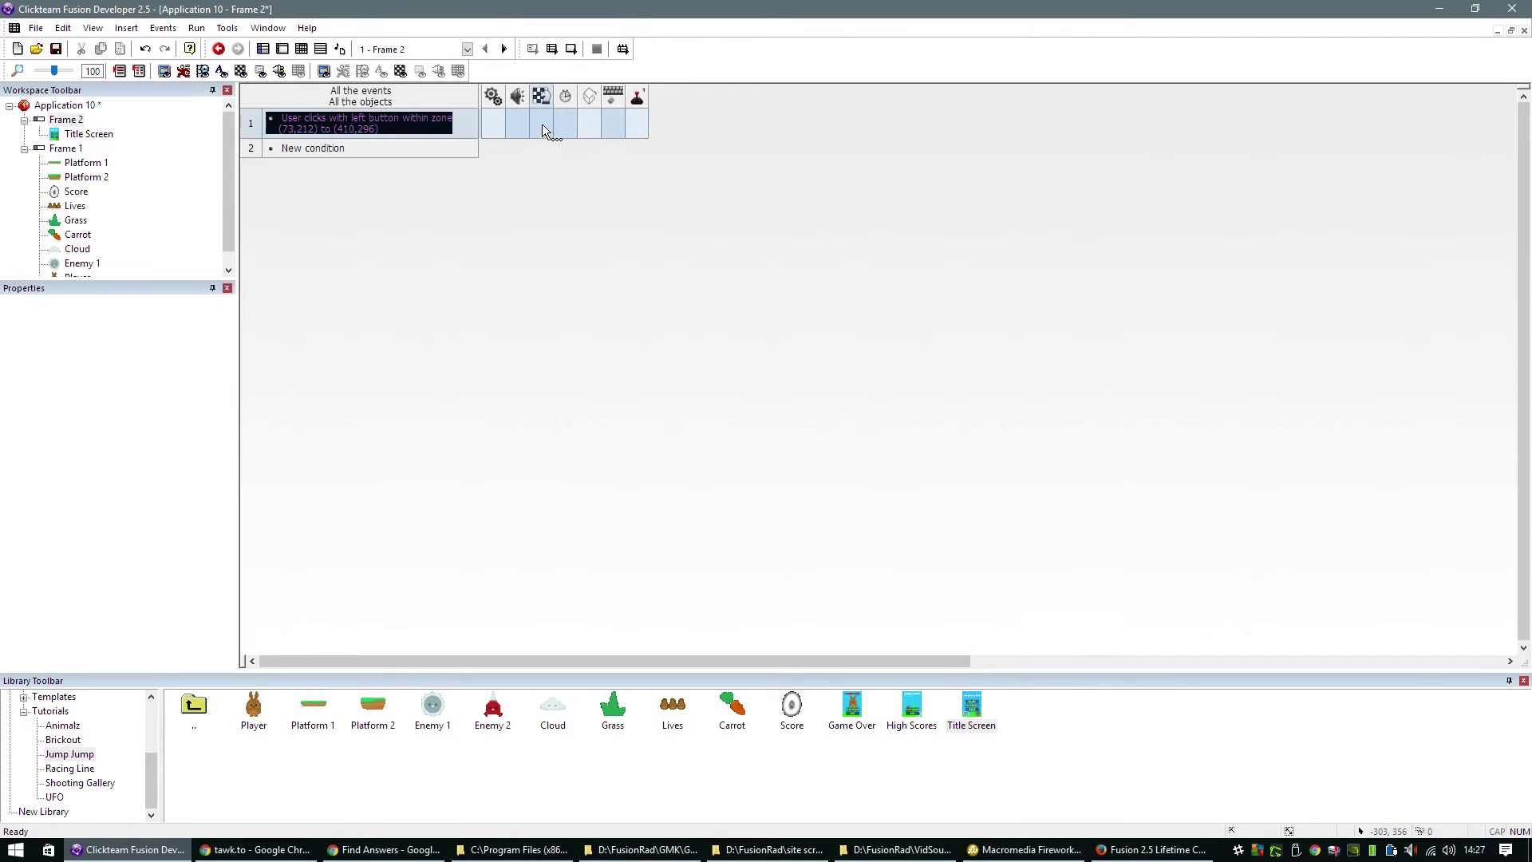
left_click(542, 123)
left_click(610, 187)
- Copy the PLAY click condition to a second event and set its zone over SCORES, (71,309) to (408,393)
left_click_drag(322, 156, 323, 155)
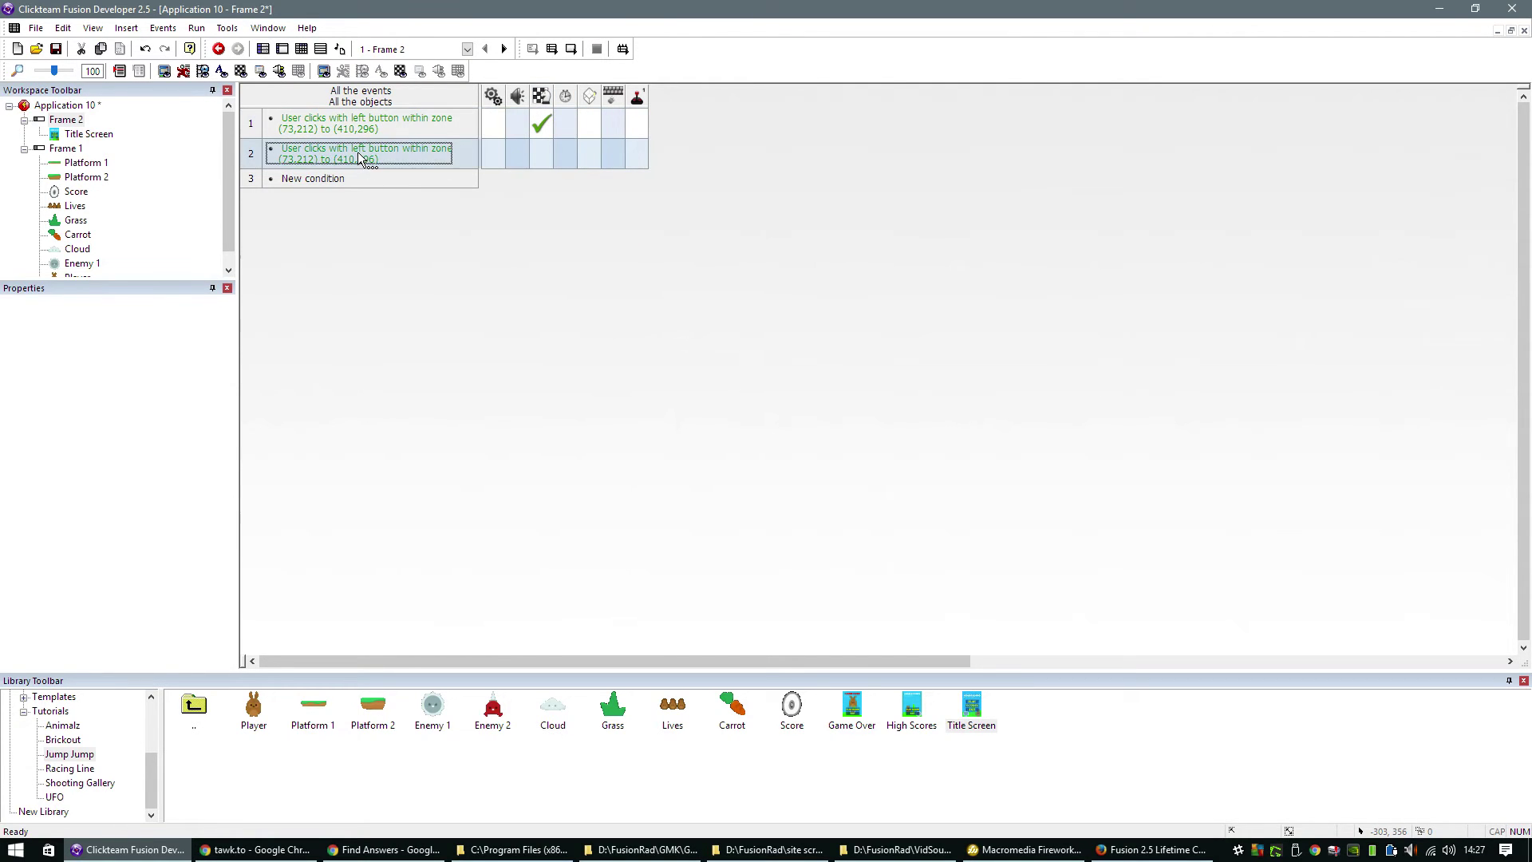
double_click(360, 156)
left_click(532, 397)
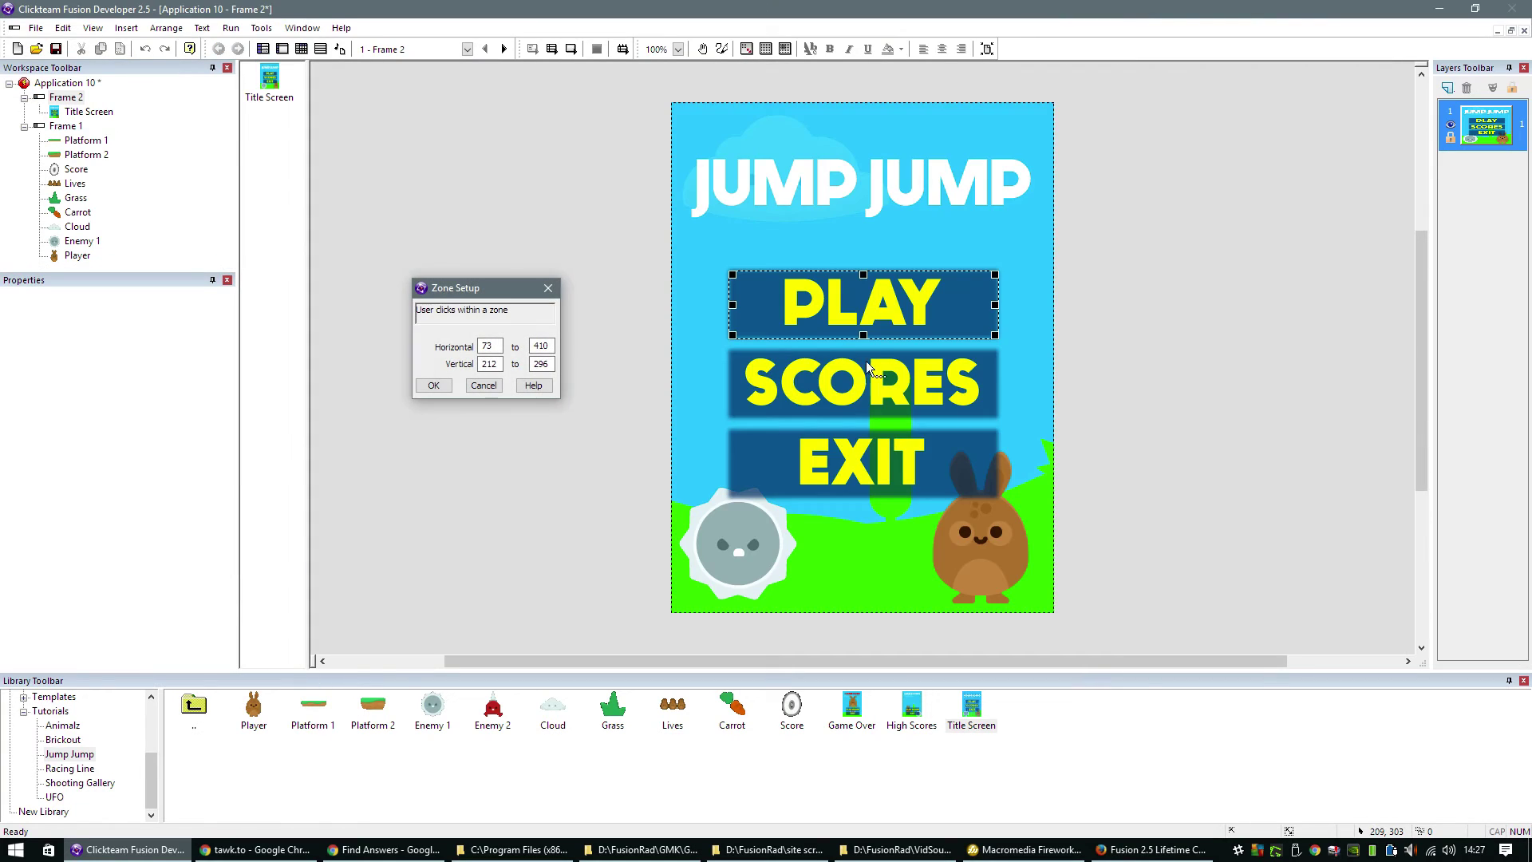
left_click_drag(871, 391, 872, 392)
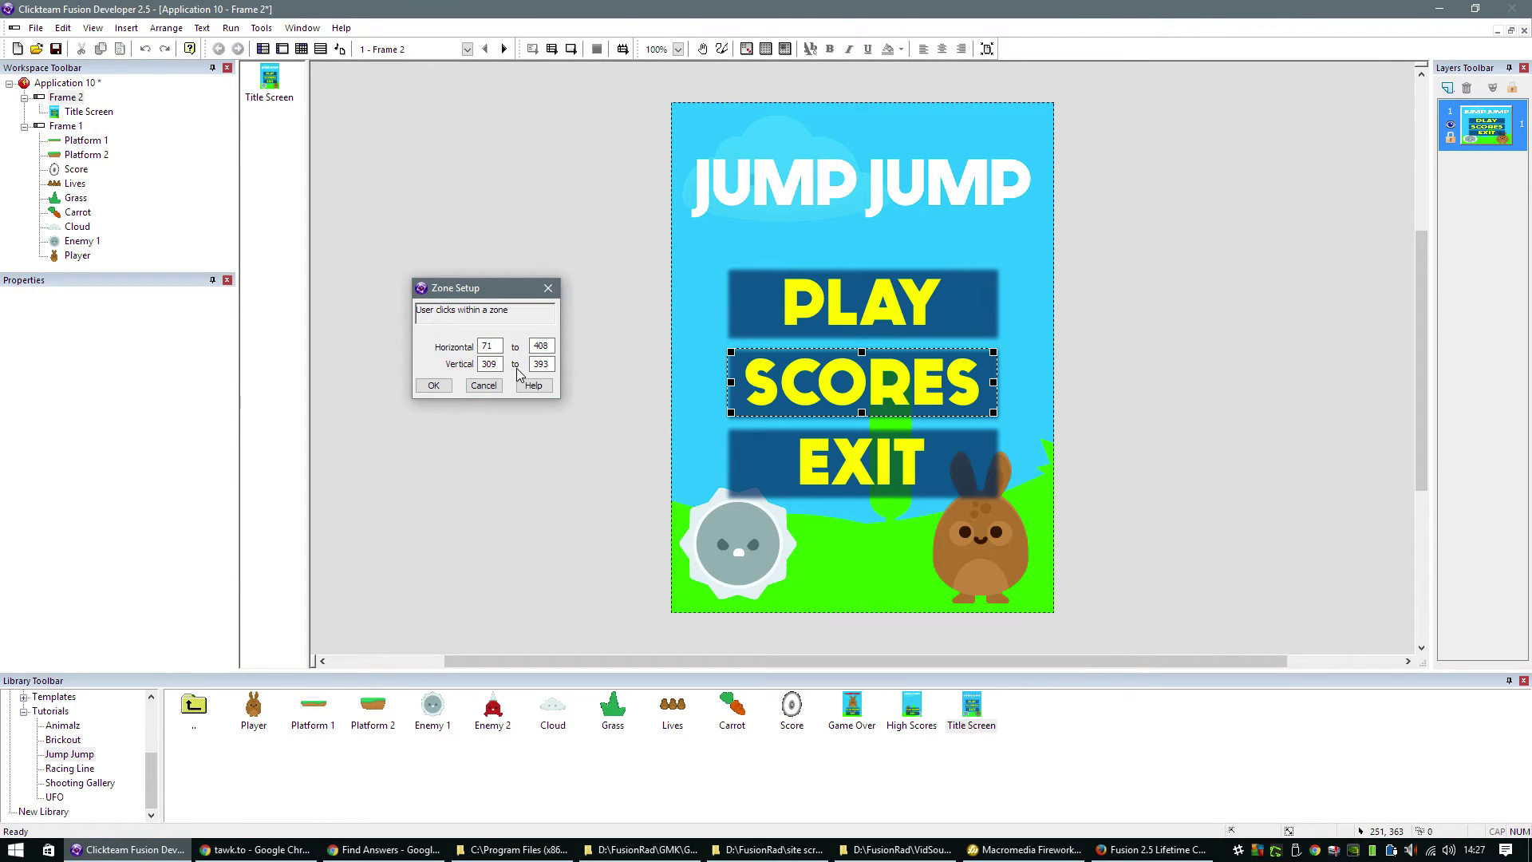
left_click(434, 385)
- Add two frames to the storyboard and title the first three frames Title Screen, Game and High Scores
left_click(262, 49)
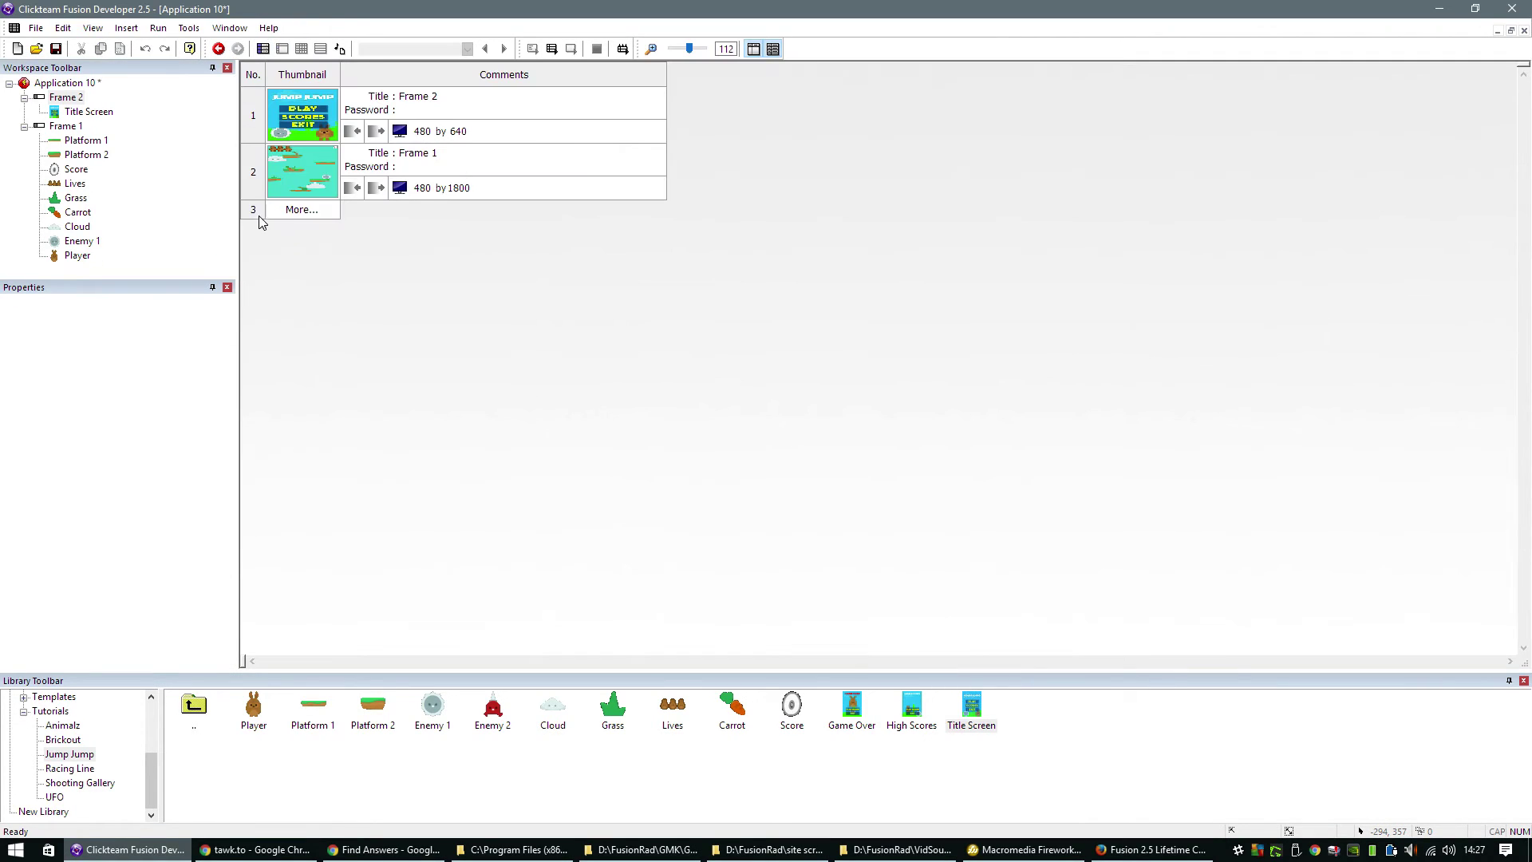
left_click(257, 214)
left_click(264, 265)
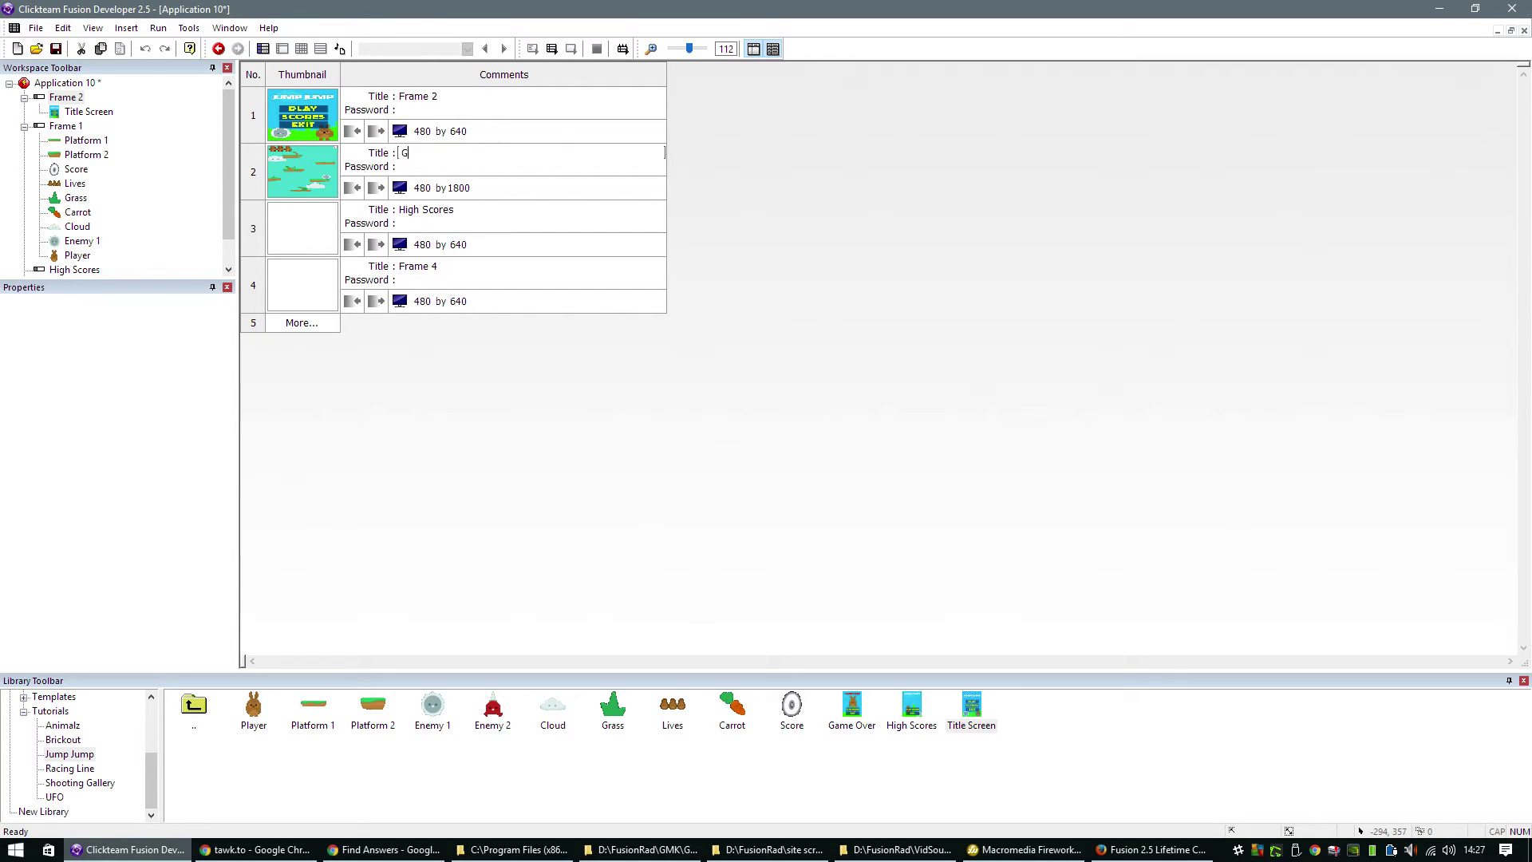
left_click(441, 96)
type("Title Screen")
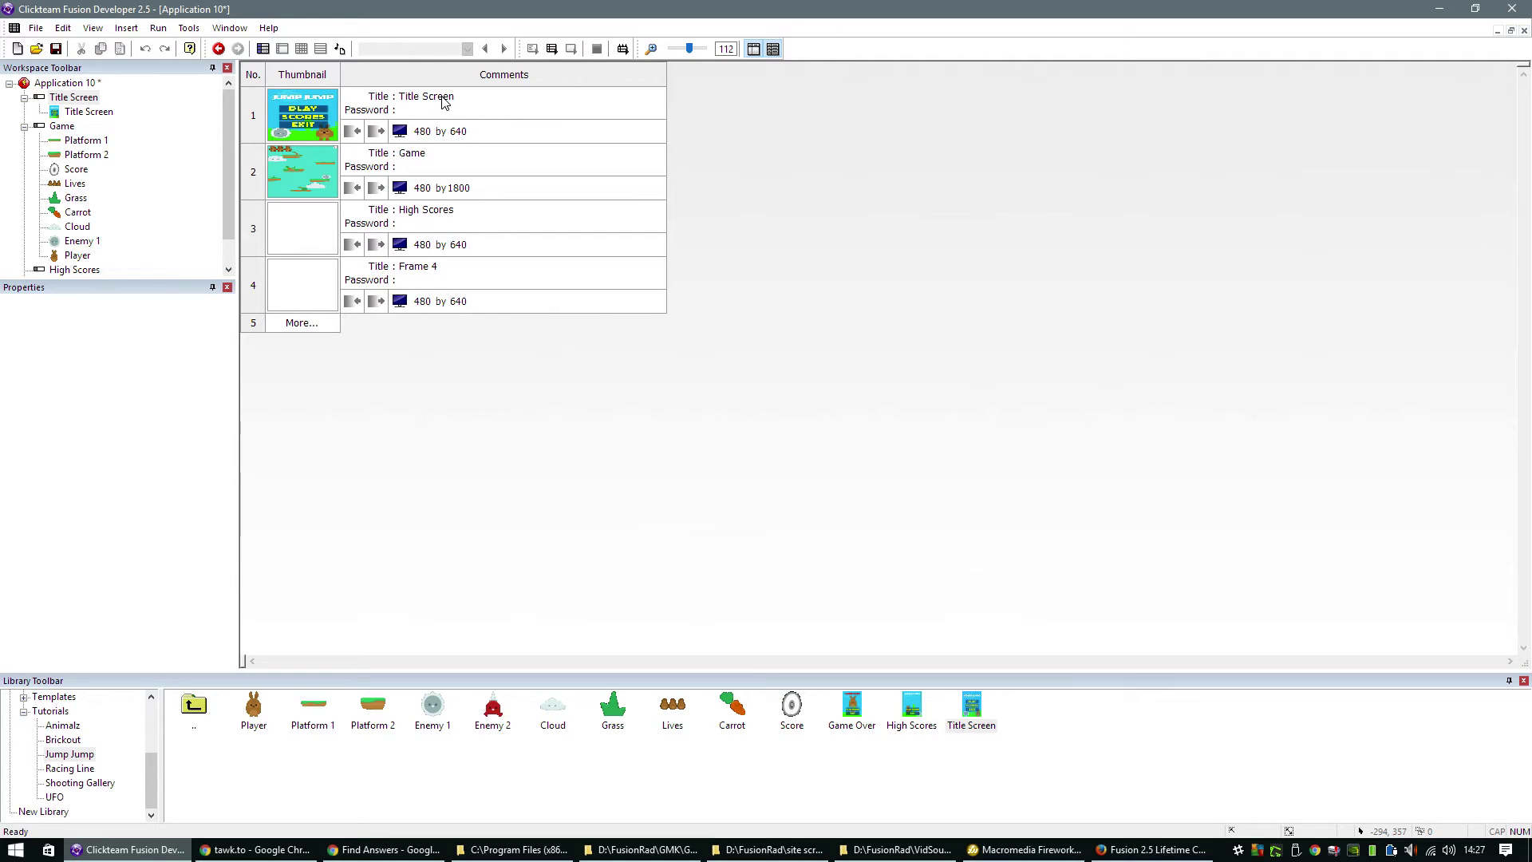
- Delete the surplus Frame 4 from the storyboard
double_click(324, 111)
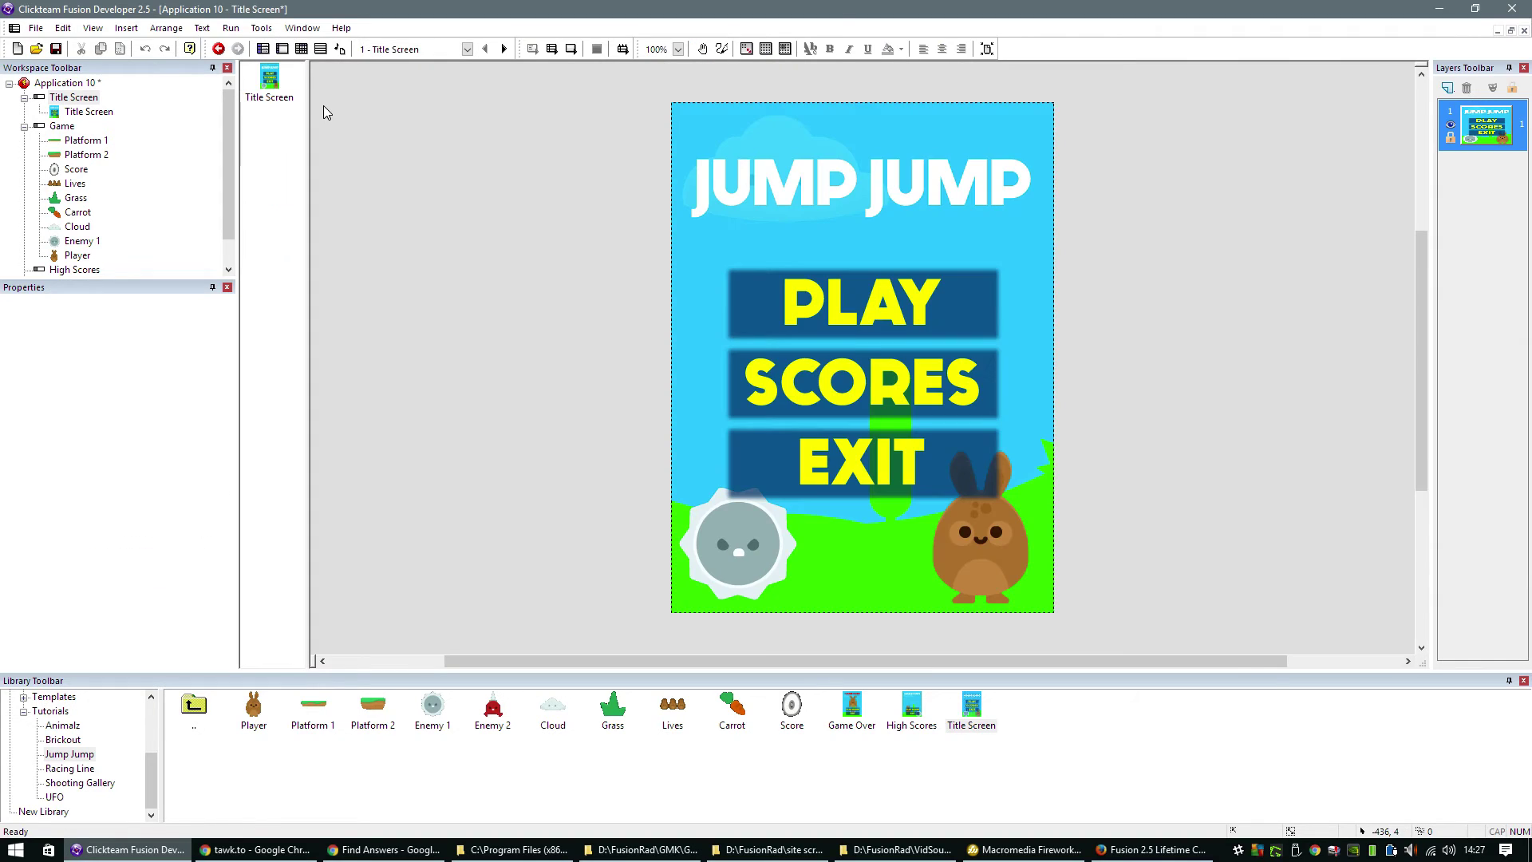
left_click(263, 49)
left_click(289, 276)
key("Delete")
key("Return")
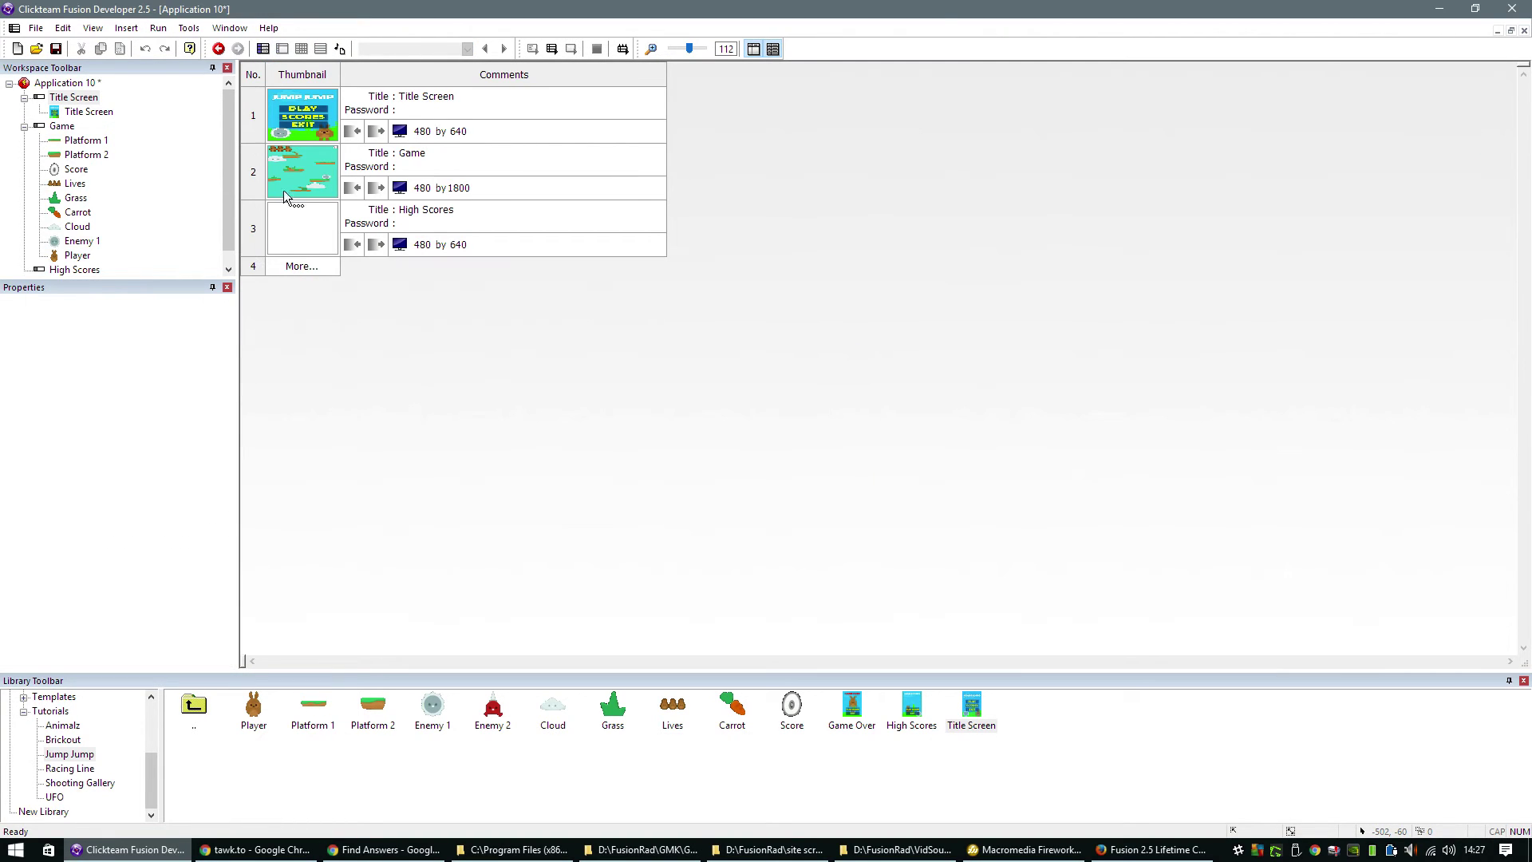
- Make the SCORES zone click event of the Title Screen frame jump to Frame 3 - High Scores
double_click(309, 119)
left_click(303, 50)
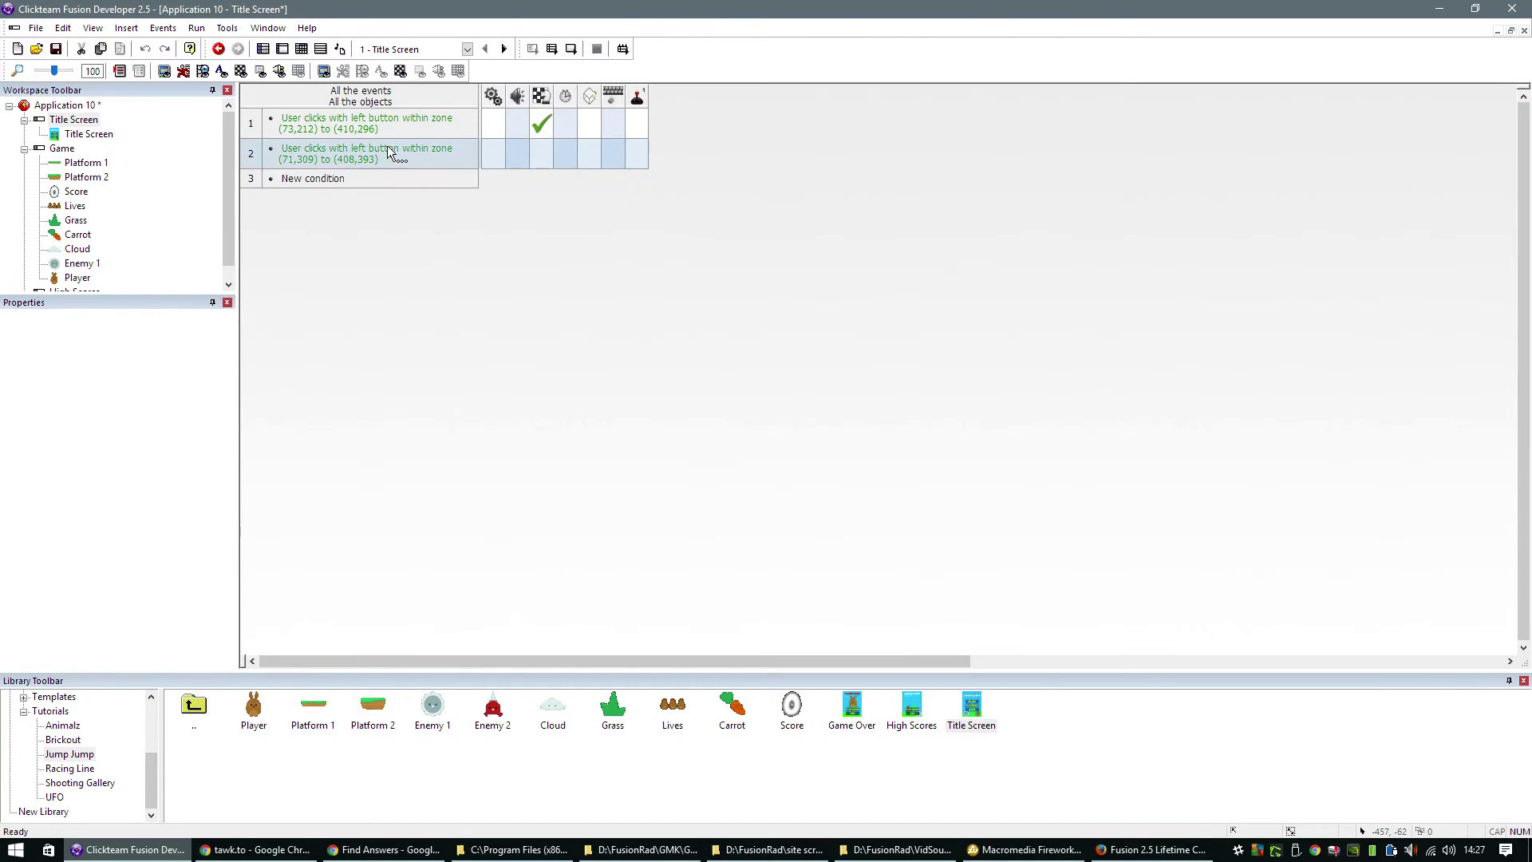
double_click(365, 153)
left_click(534, 400)
left_click(447, 387)
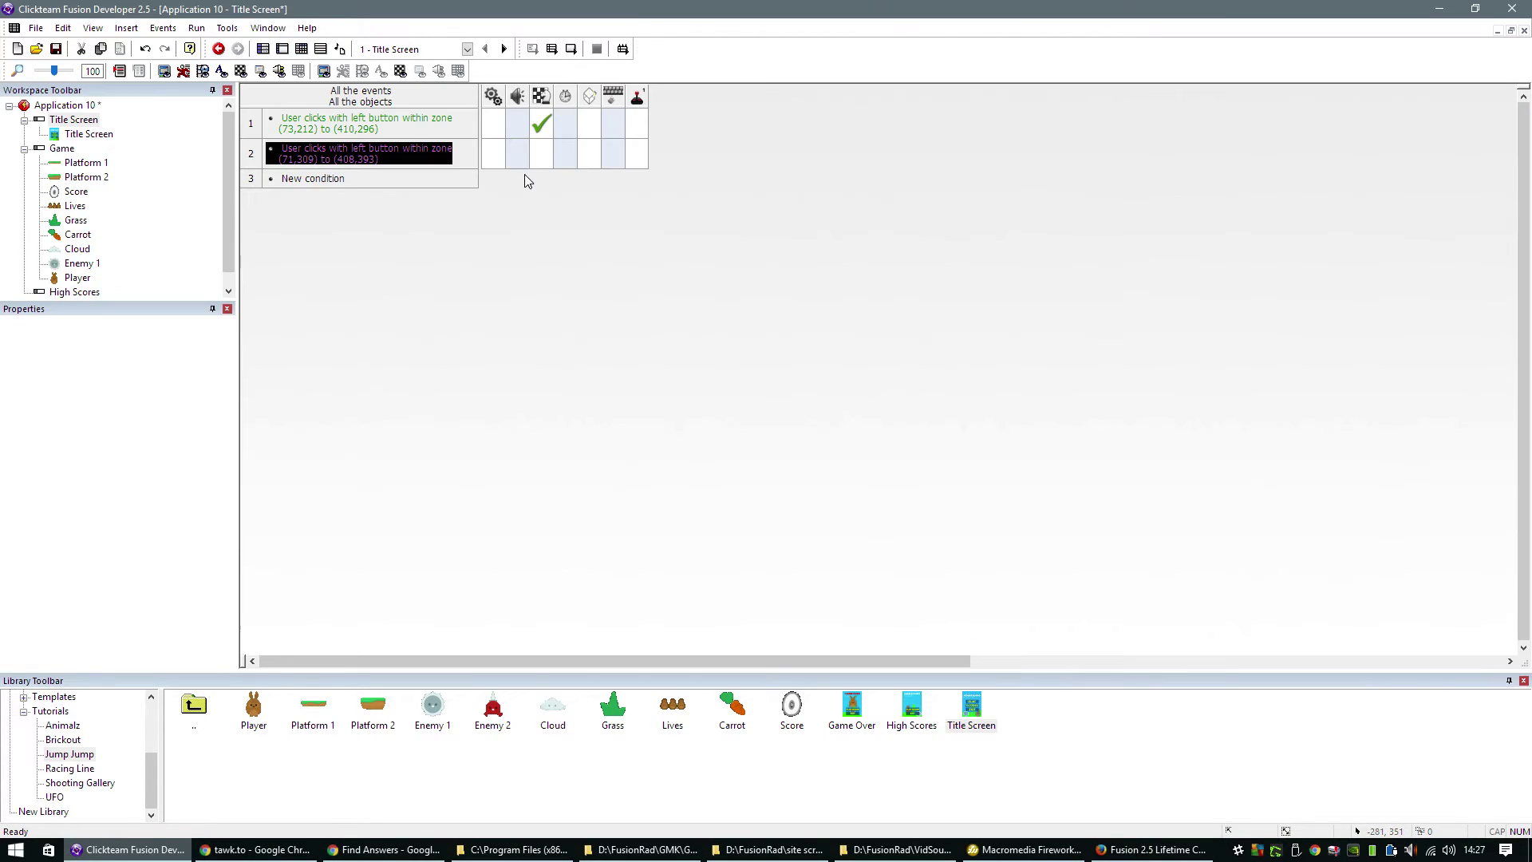
left_click(539, 161)
left_click(563, 207)
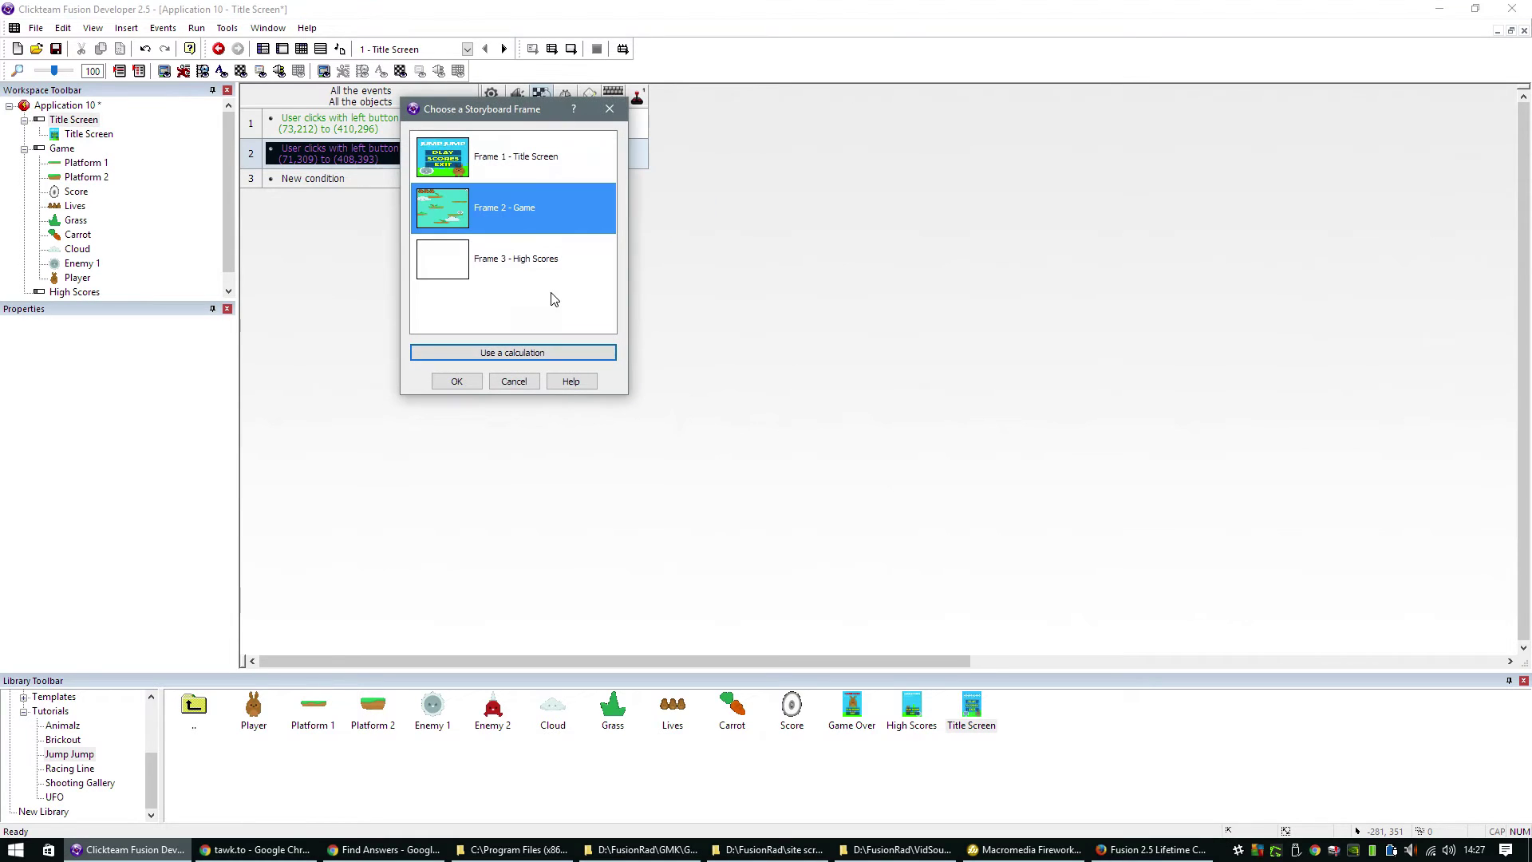
double_click(520, 258)
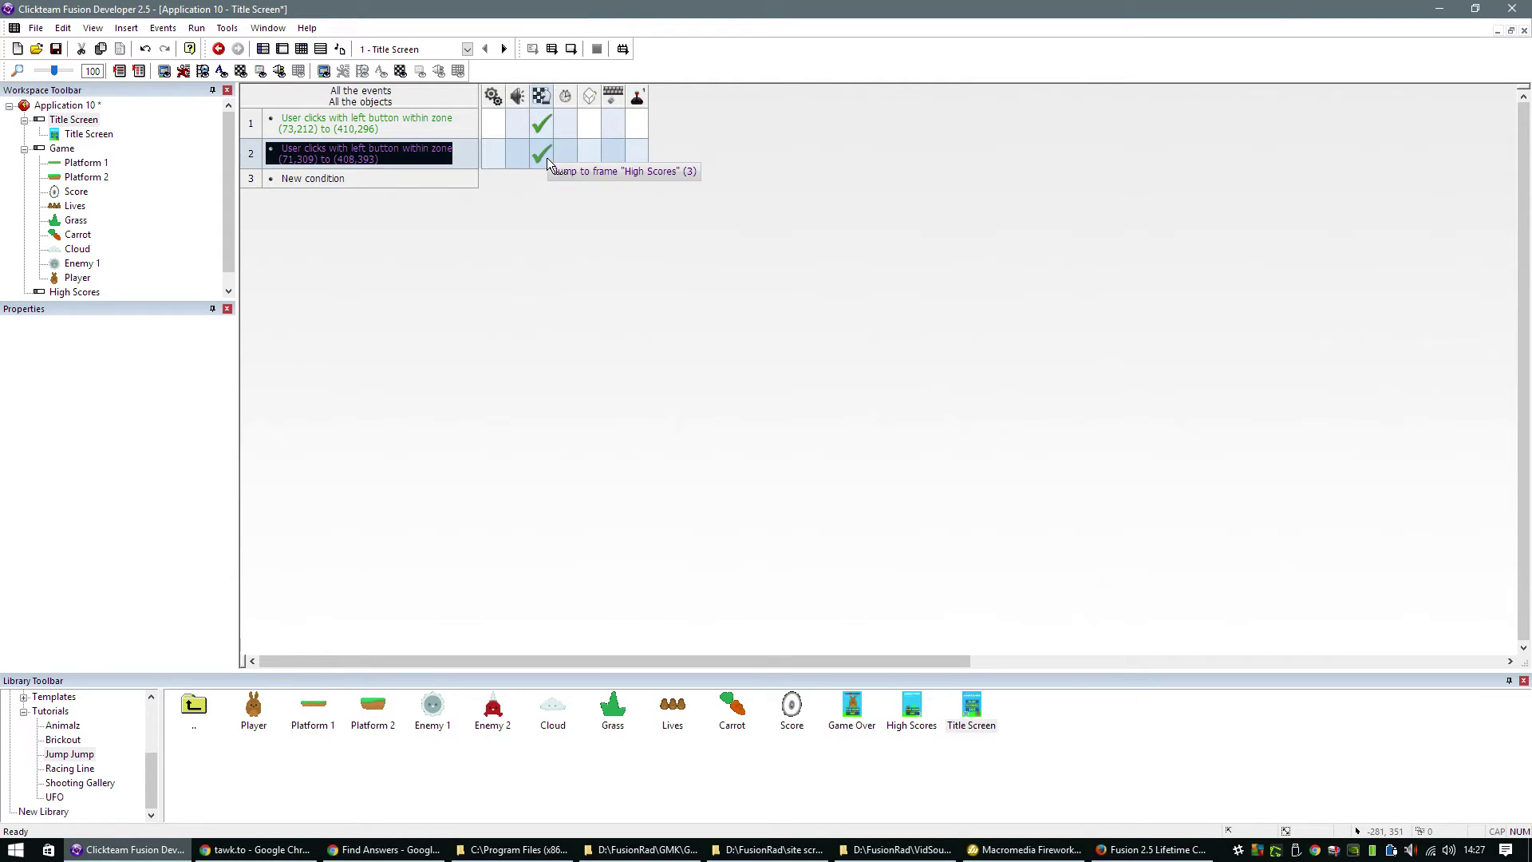
- Copy the SCORES click condition to a third event, set its zone over EXIT, (71,412) to (408,496), and add a storyboard action for exiting
left_click_drag(356, 156, 332, 183)
double_click(343, 186)
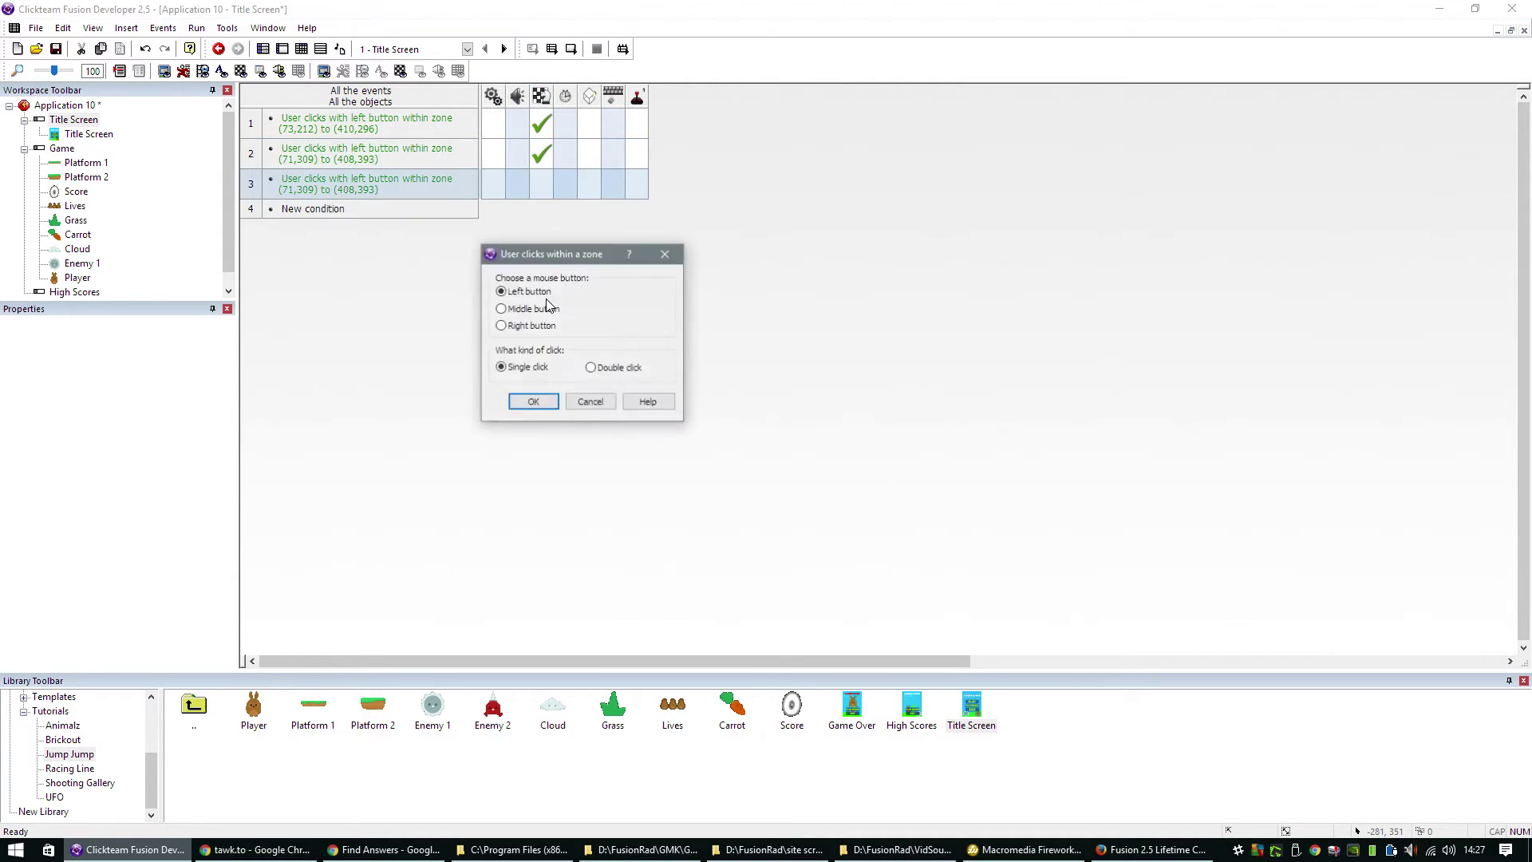
left_click(541, 399)
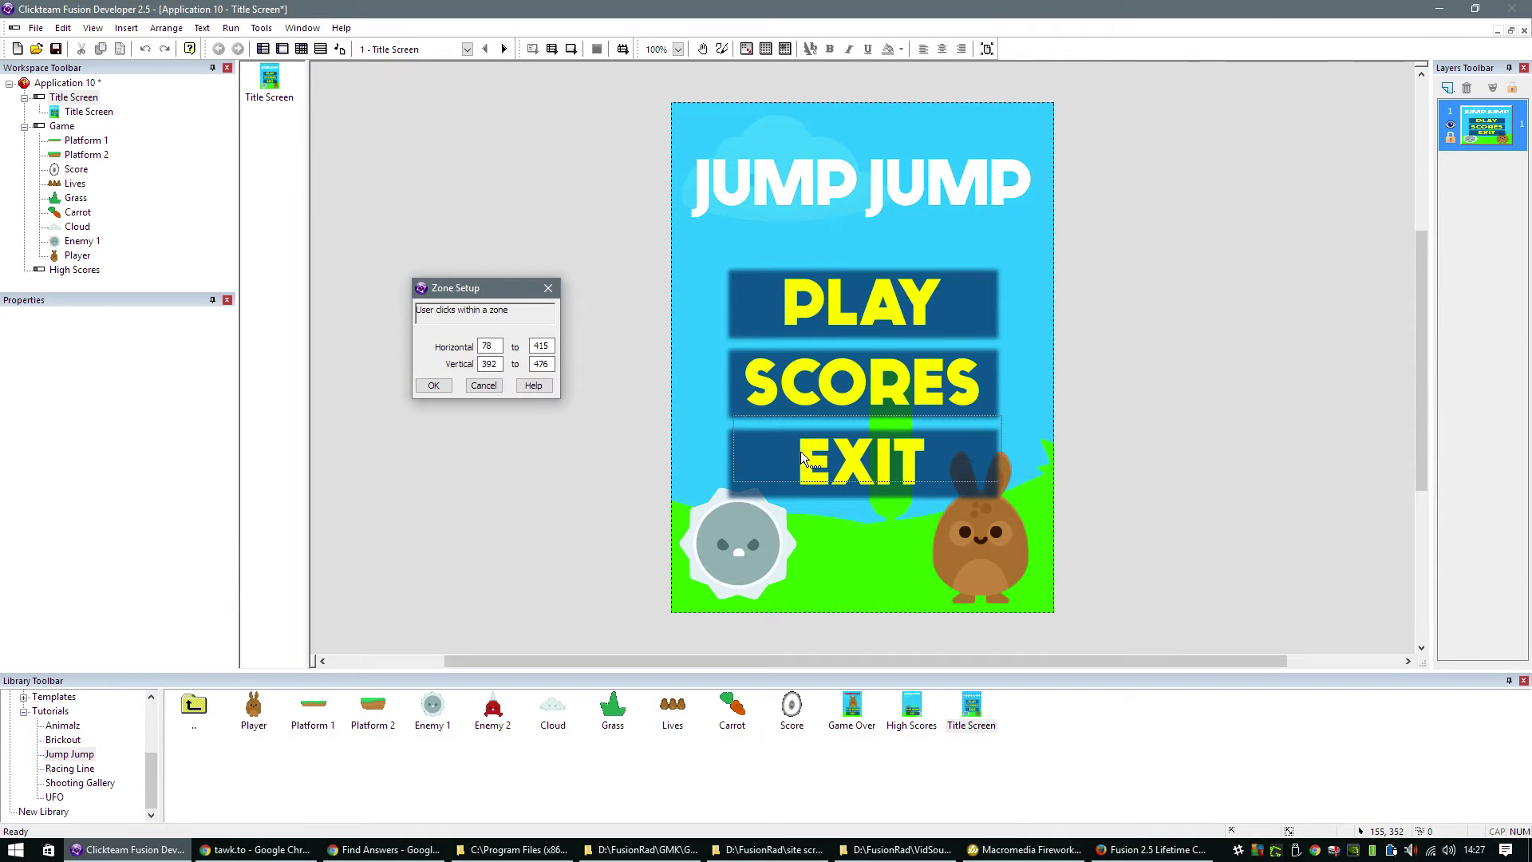
left_click(432, 387)
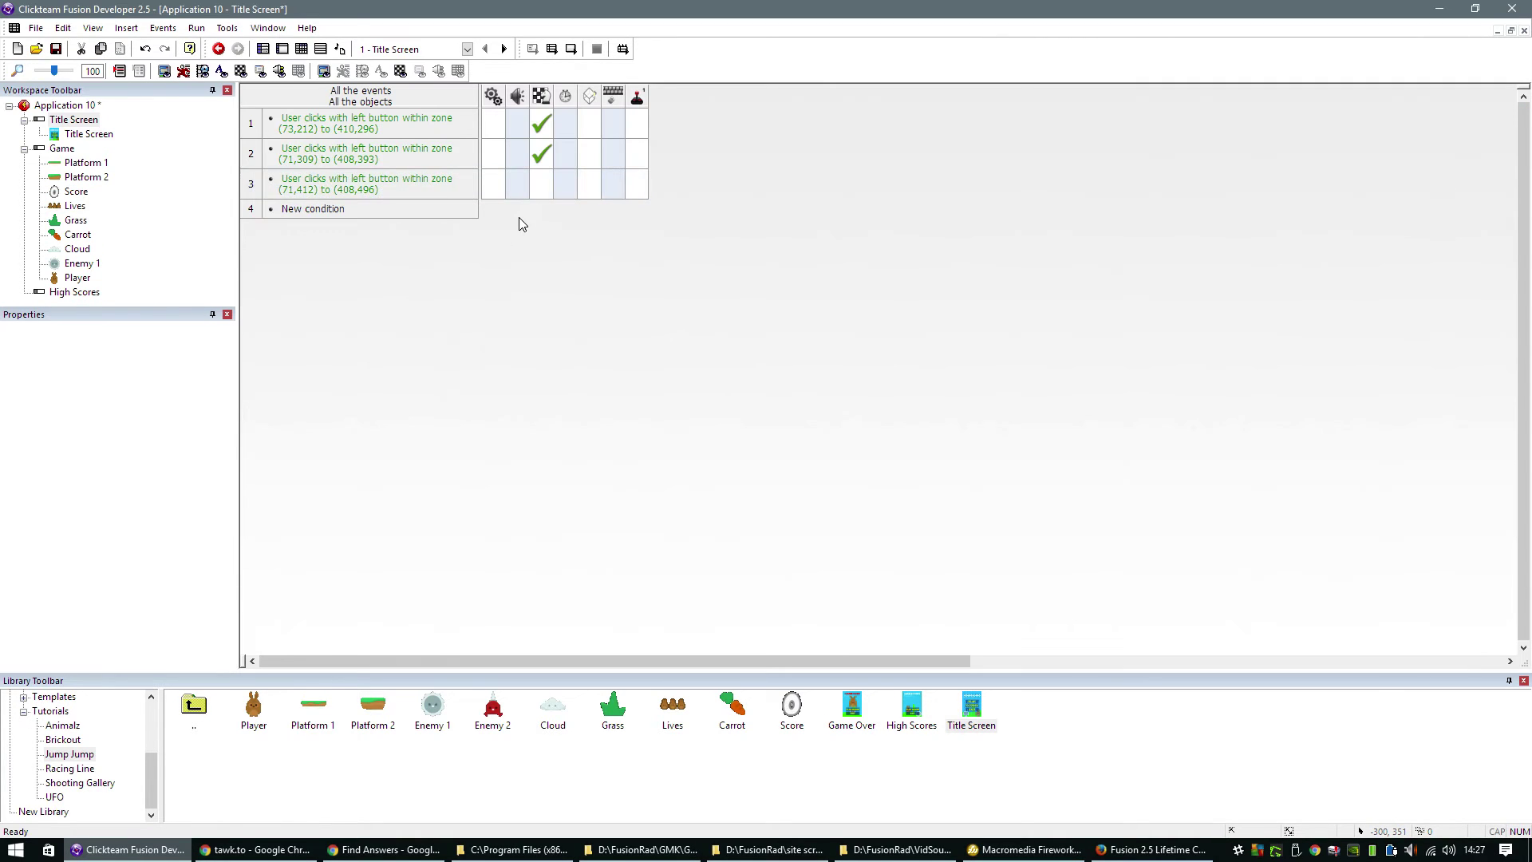
left_click(536, 193)
left_click(571, 293)
- Test-run the whole application, start the game from the title screen, play up the first platforms and close the run
left_click(282, 49)
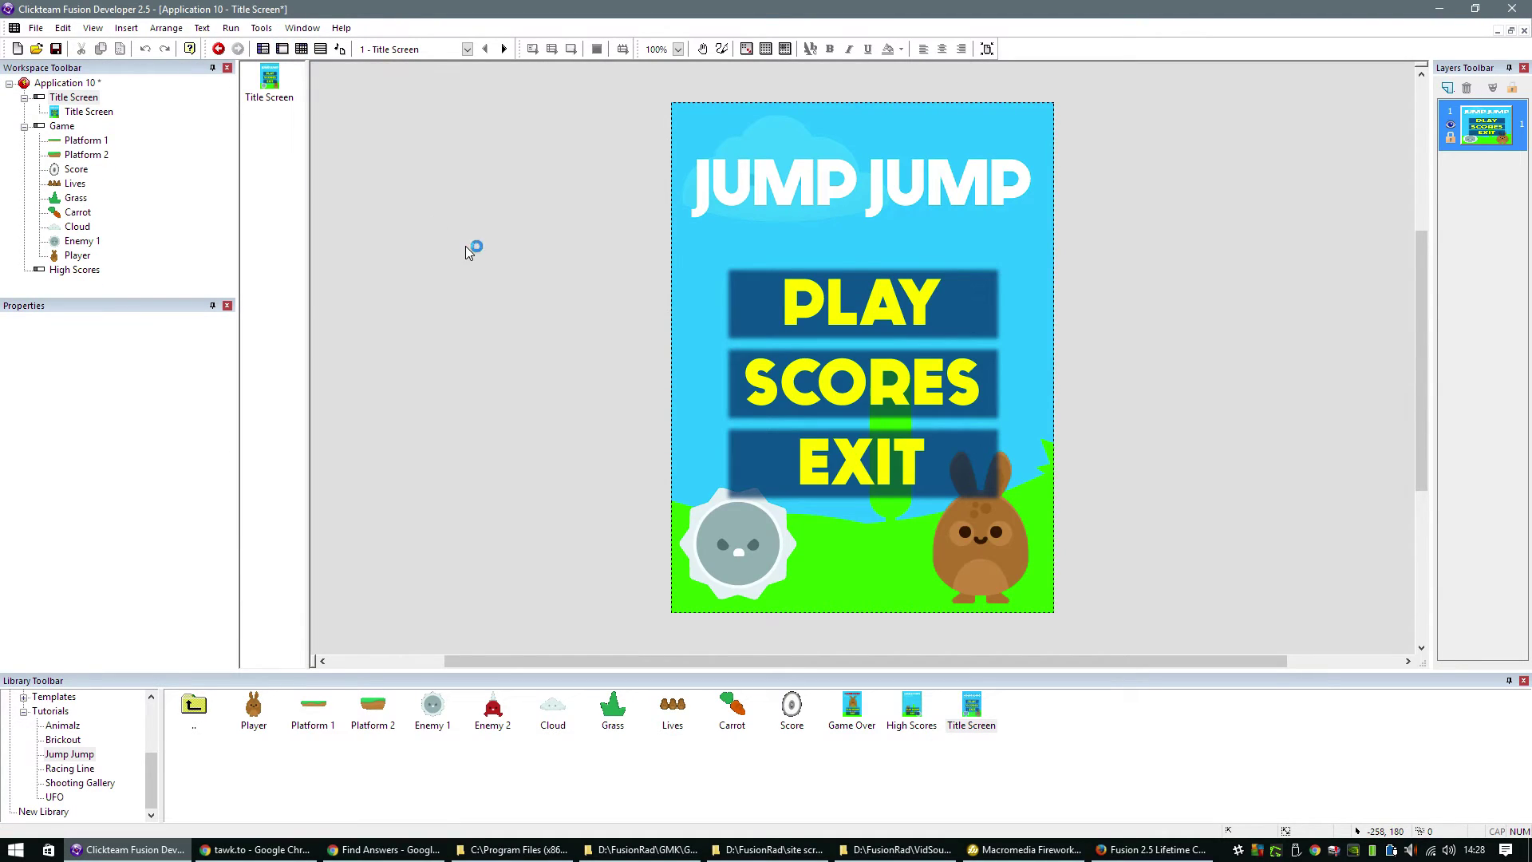
key("F8")
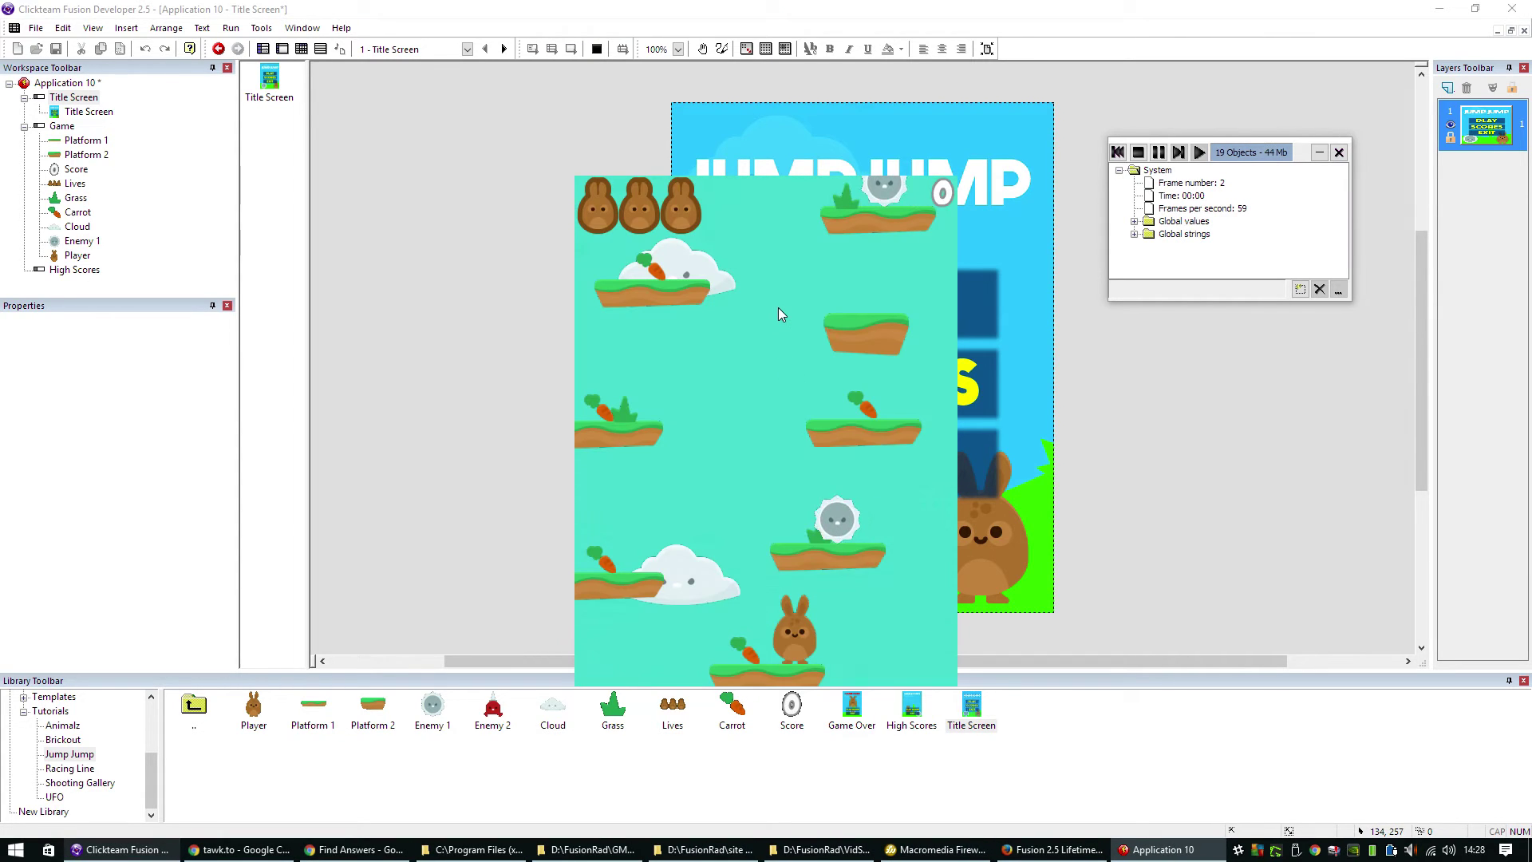
key("Left")
key("Right")
key("shift")
key("Left")
key("shift")
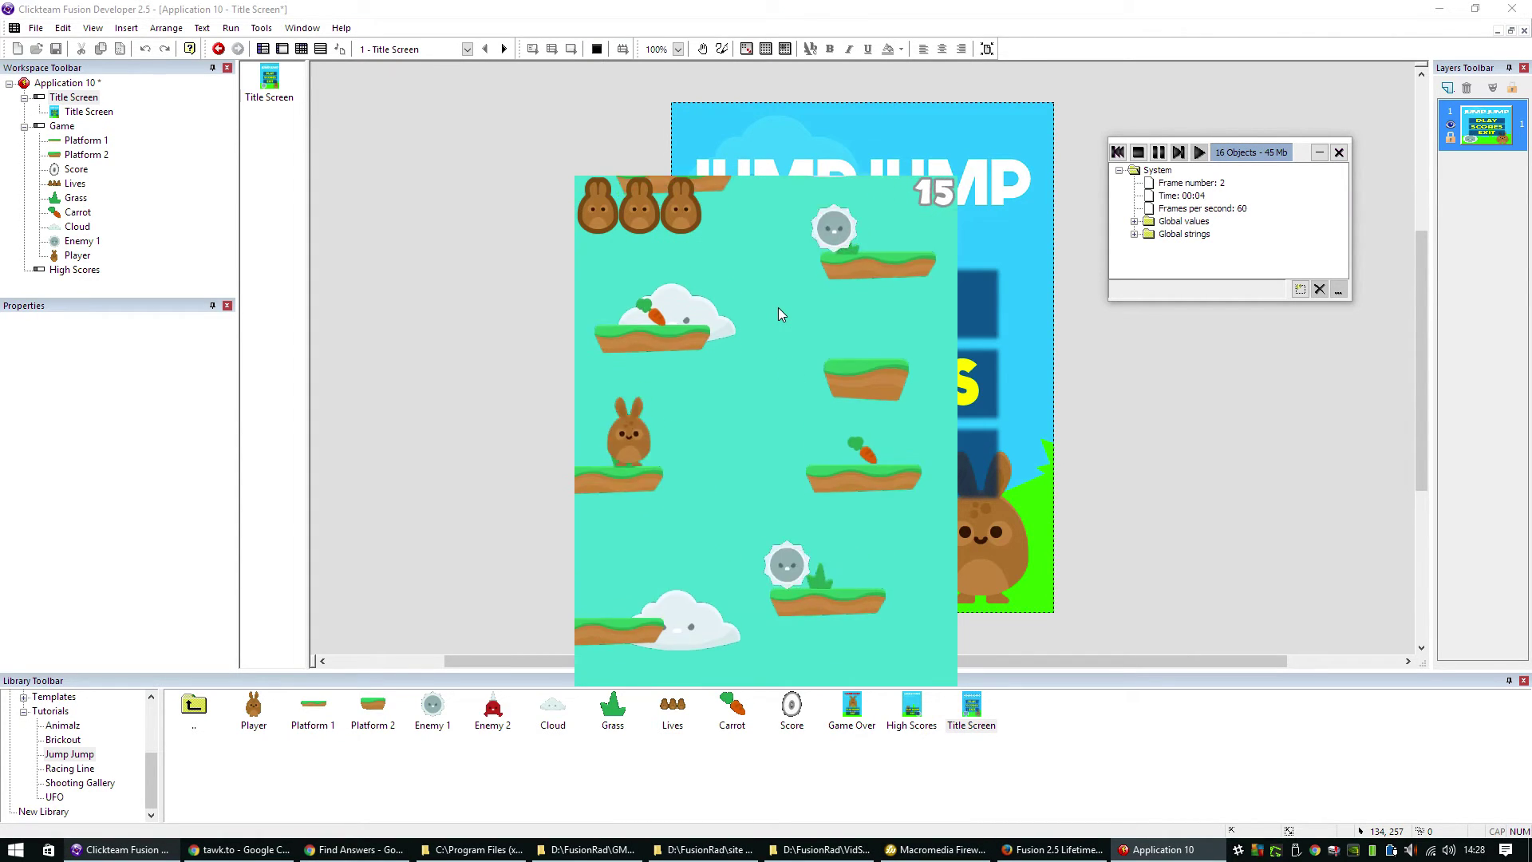
key("Right")
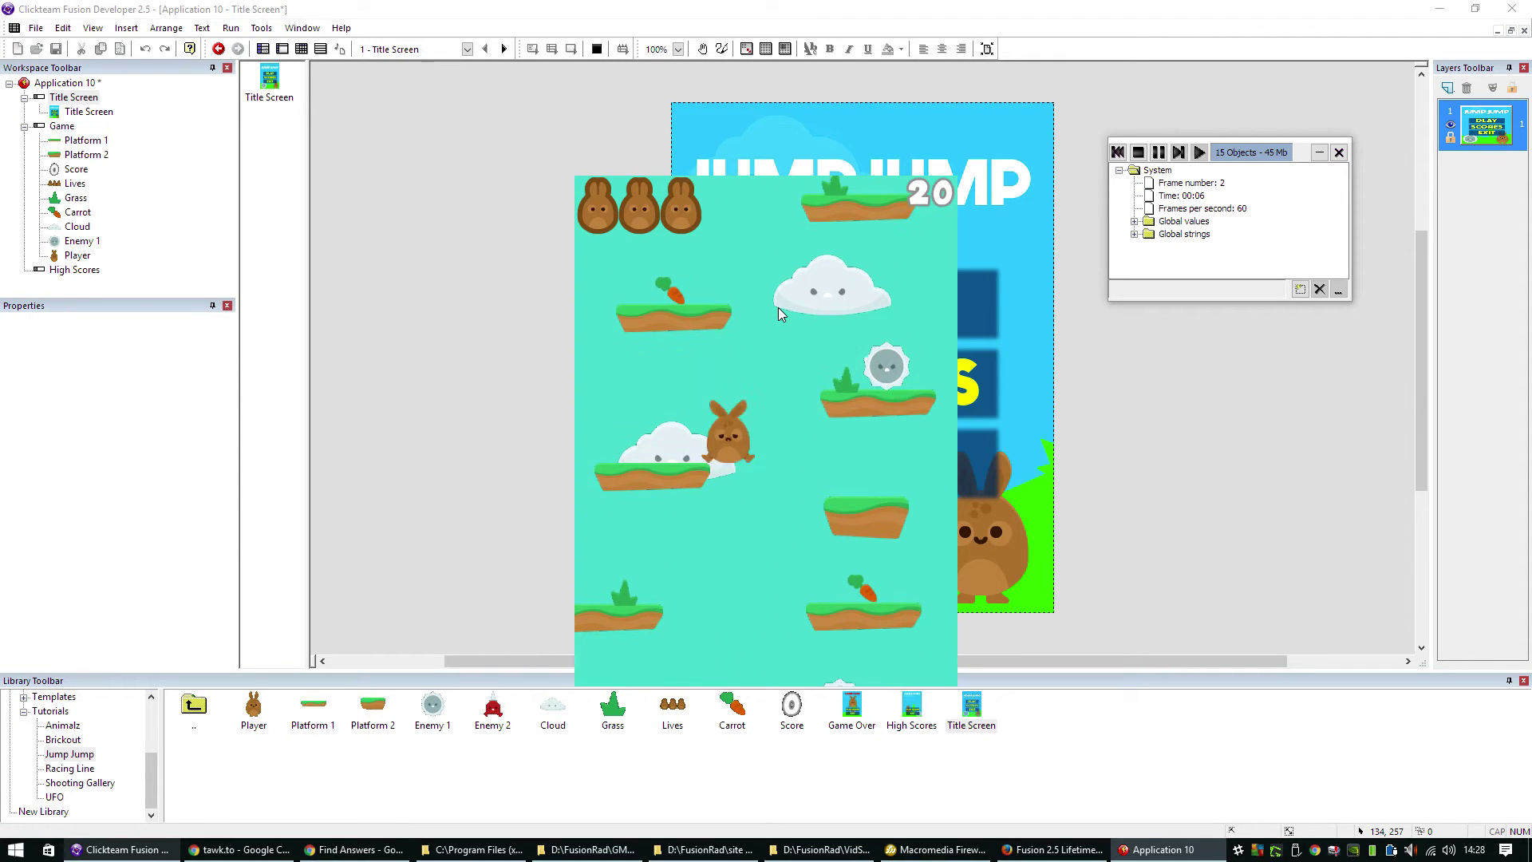
key("Right")
key("alt+F4")
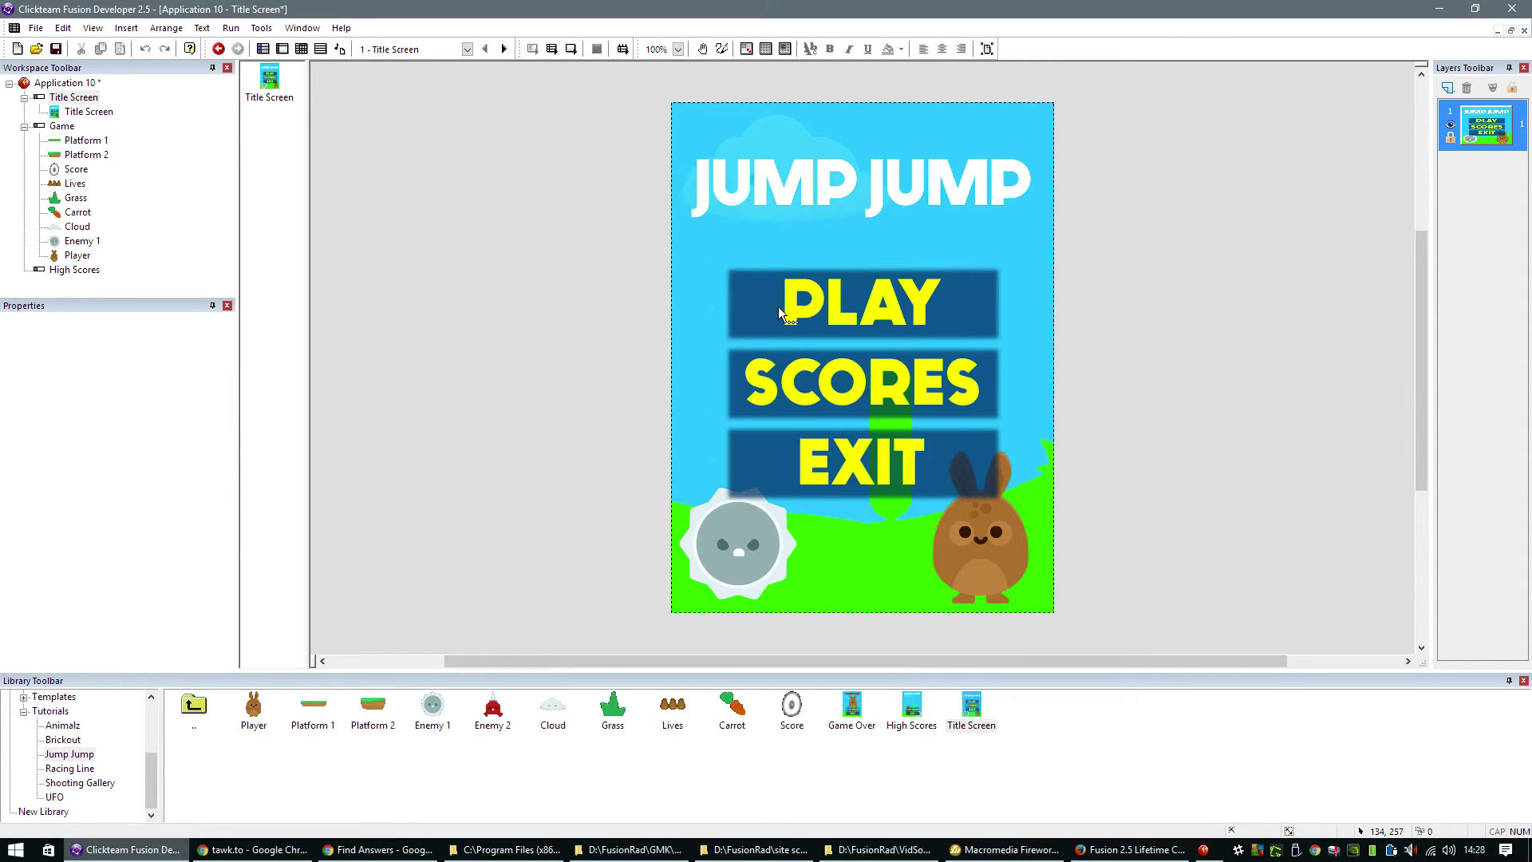
- In the Game frame's events, add a condition for the Player leaving the play area on the top, left or right
left_click(397, 50)
left_click(401, 78)
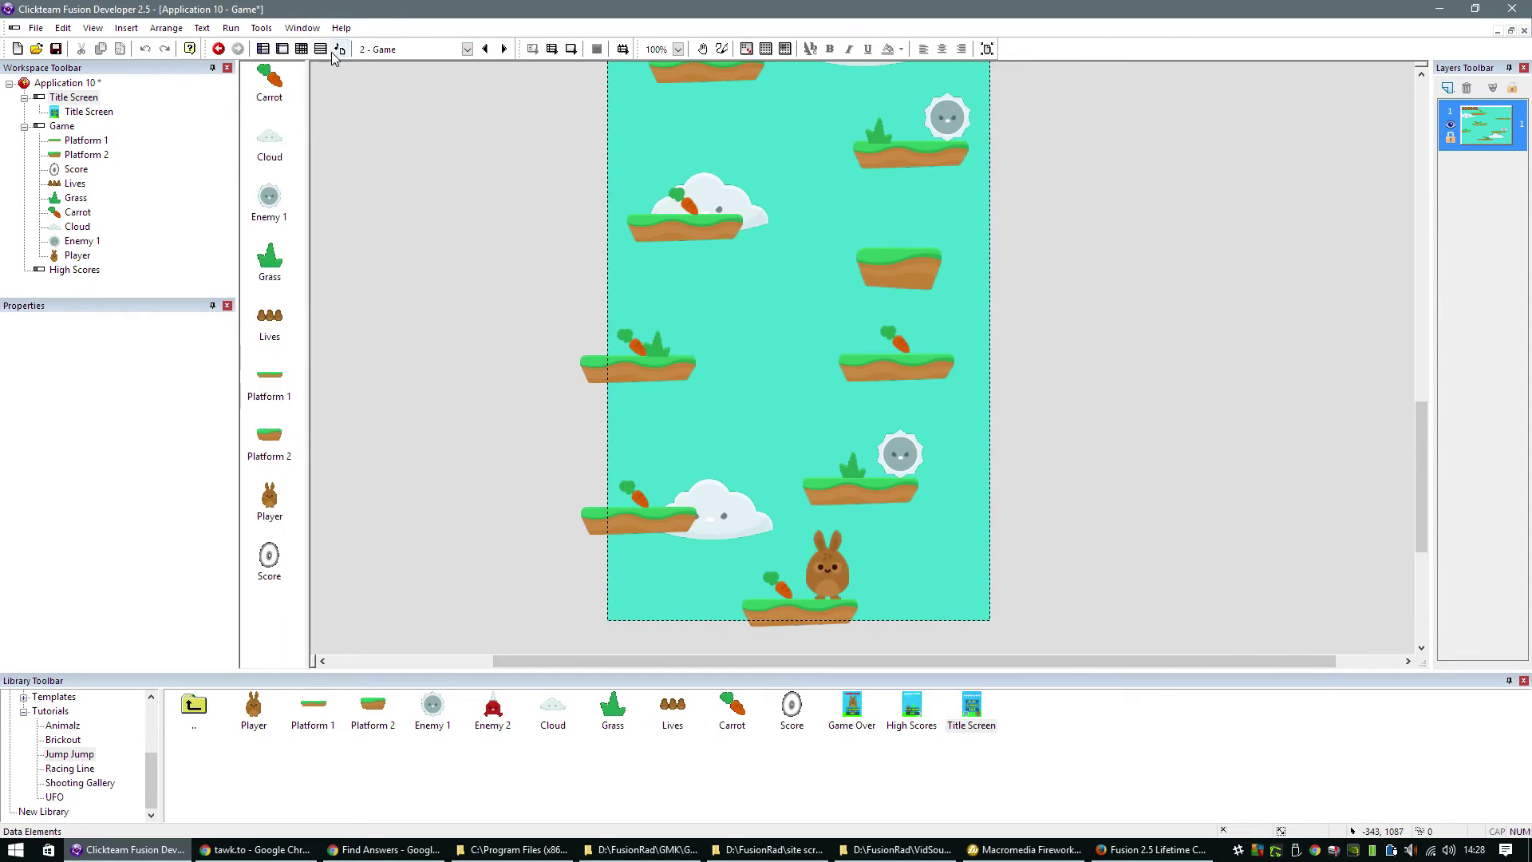
left_click(301, 49)
left_click(327, 219)
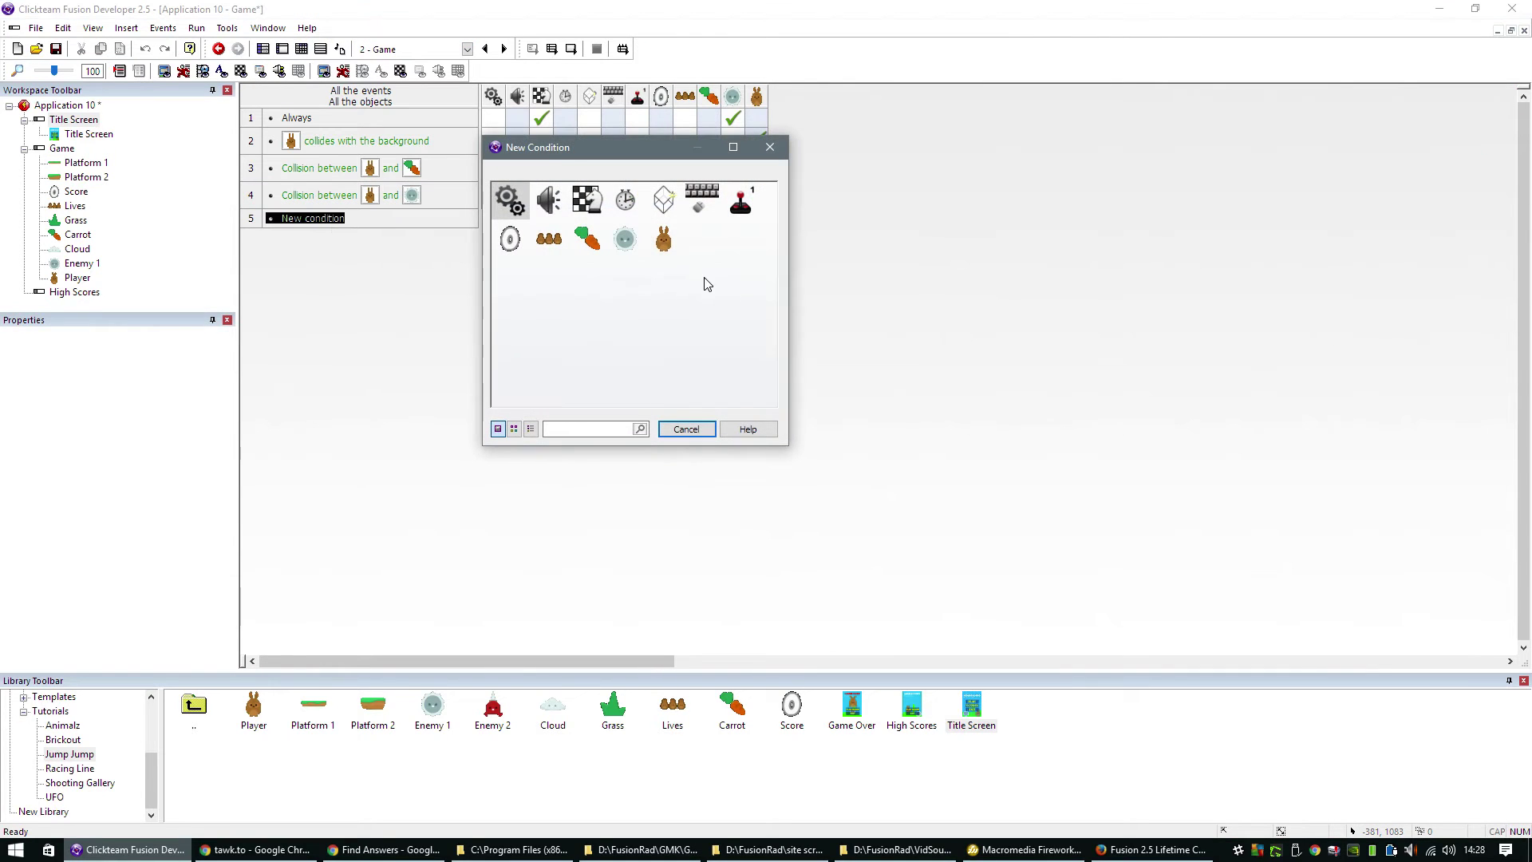
left_click(668, 250)
mouse_move(713, 258)
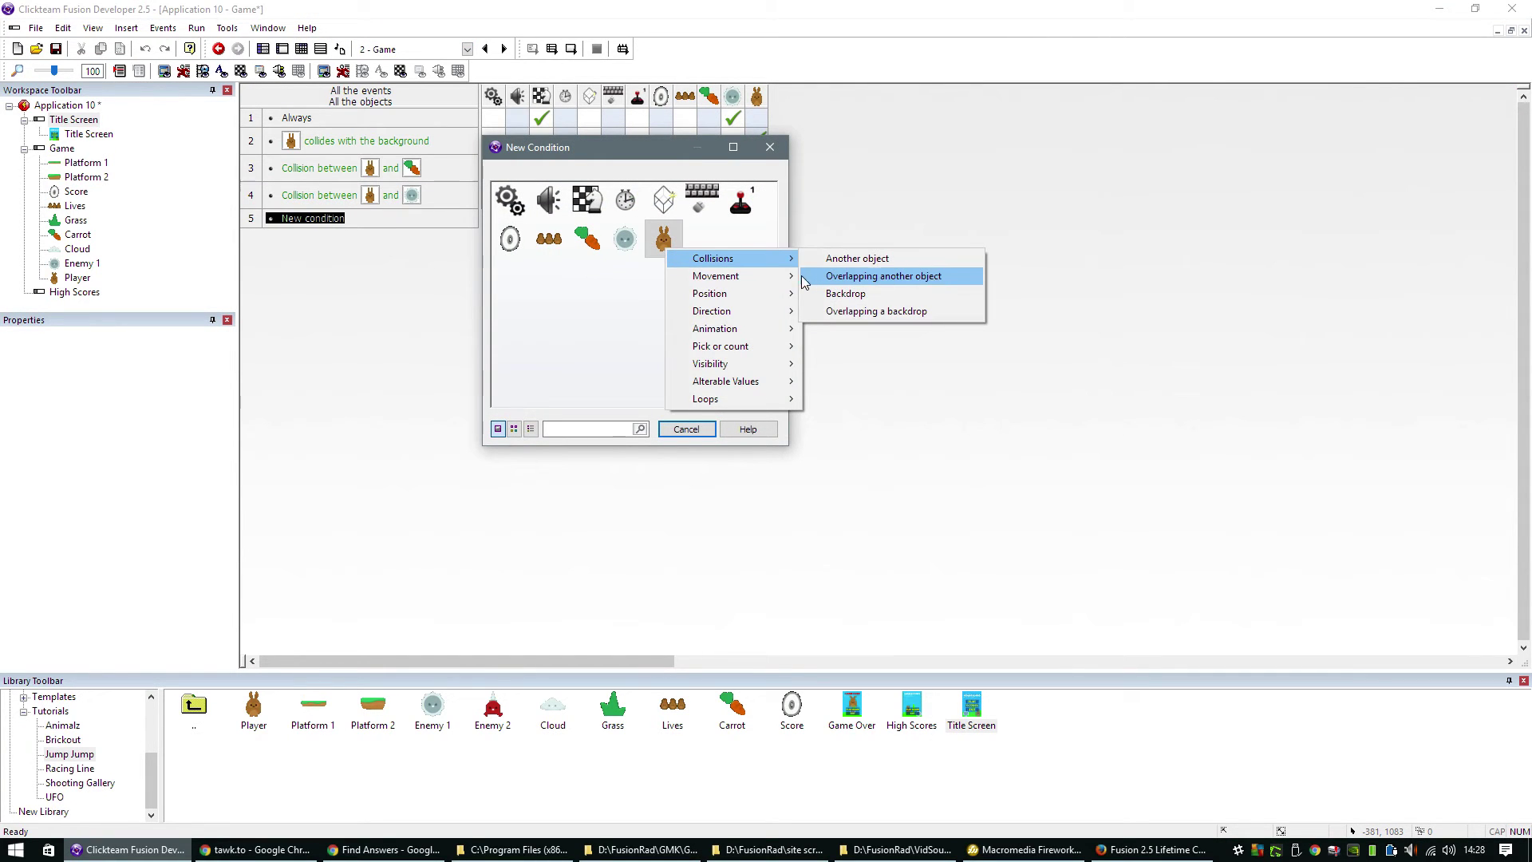
left_click(853, 293)
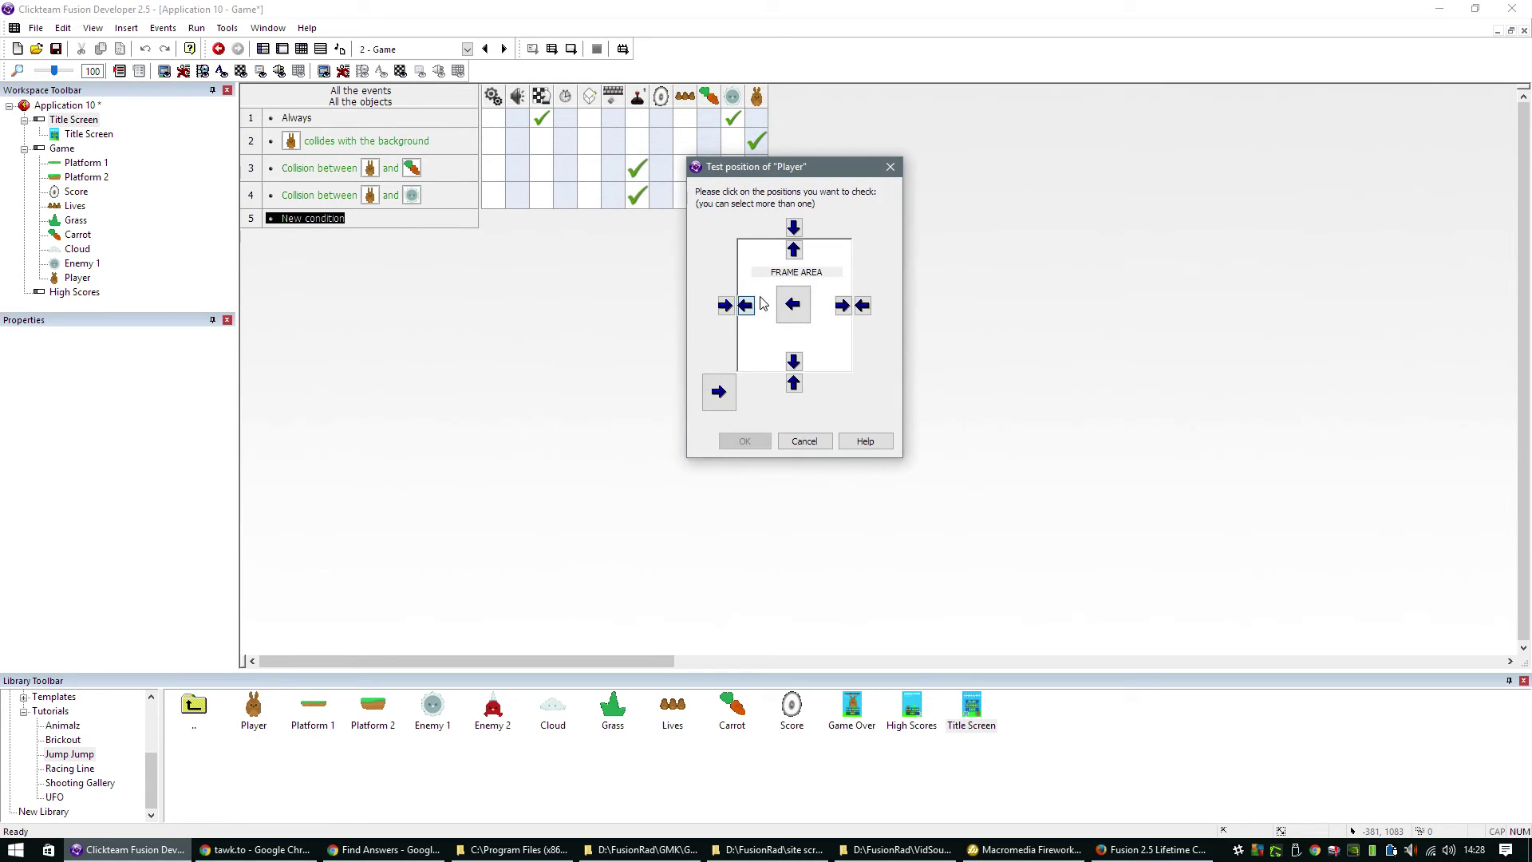
left_click(794, 252)
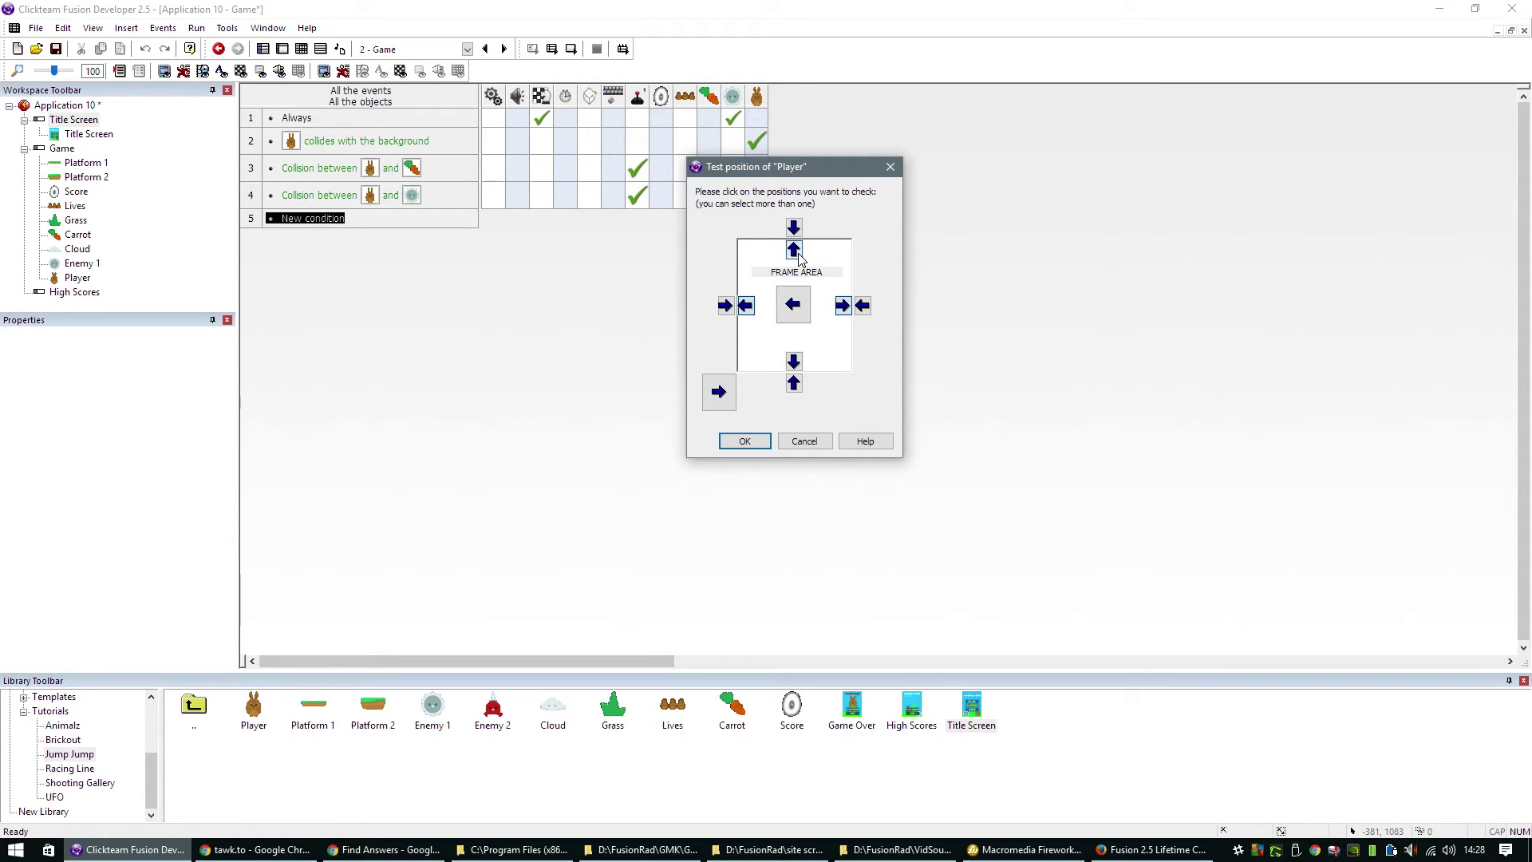
left_click(755, 443)
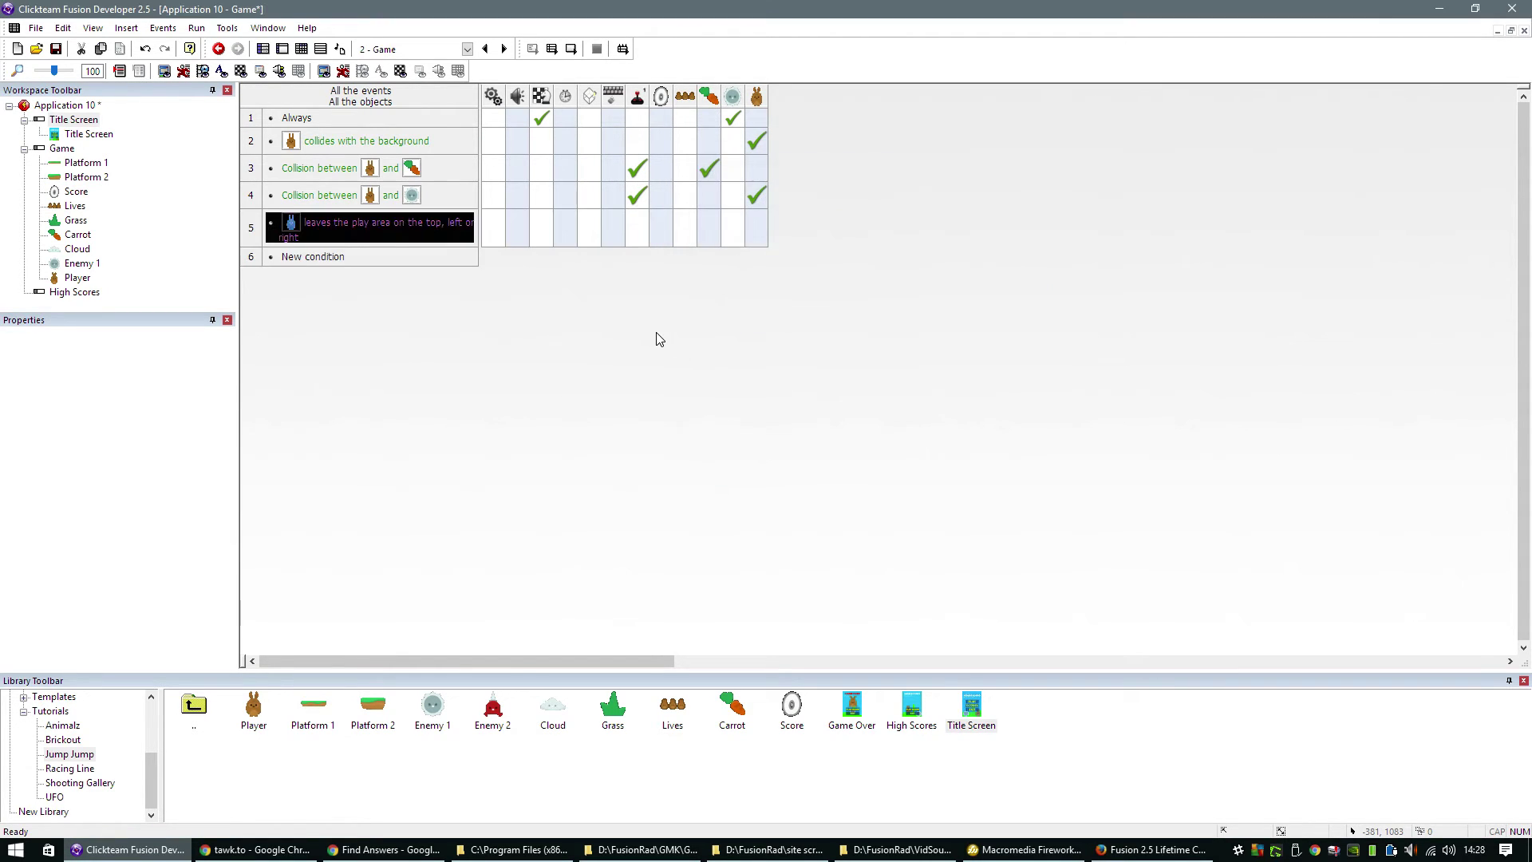
- Give the top, left or right play-area event an action that stops the Player's movement
left_click(753, 228)
mouse_move(895, 249)
left_click(564, 315)
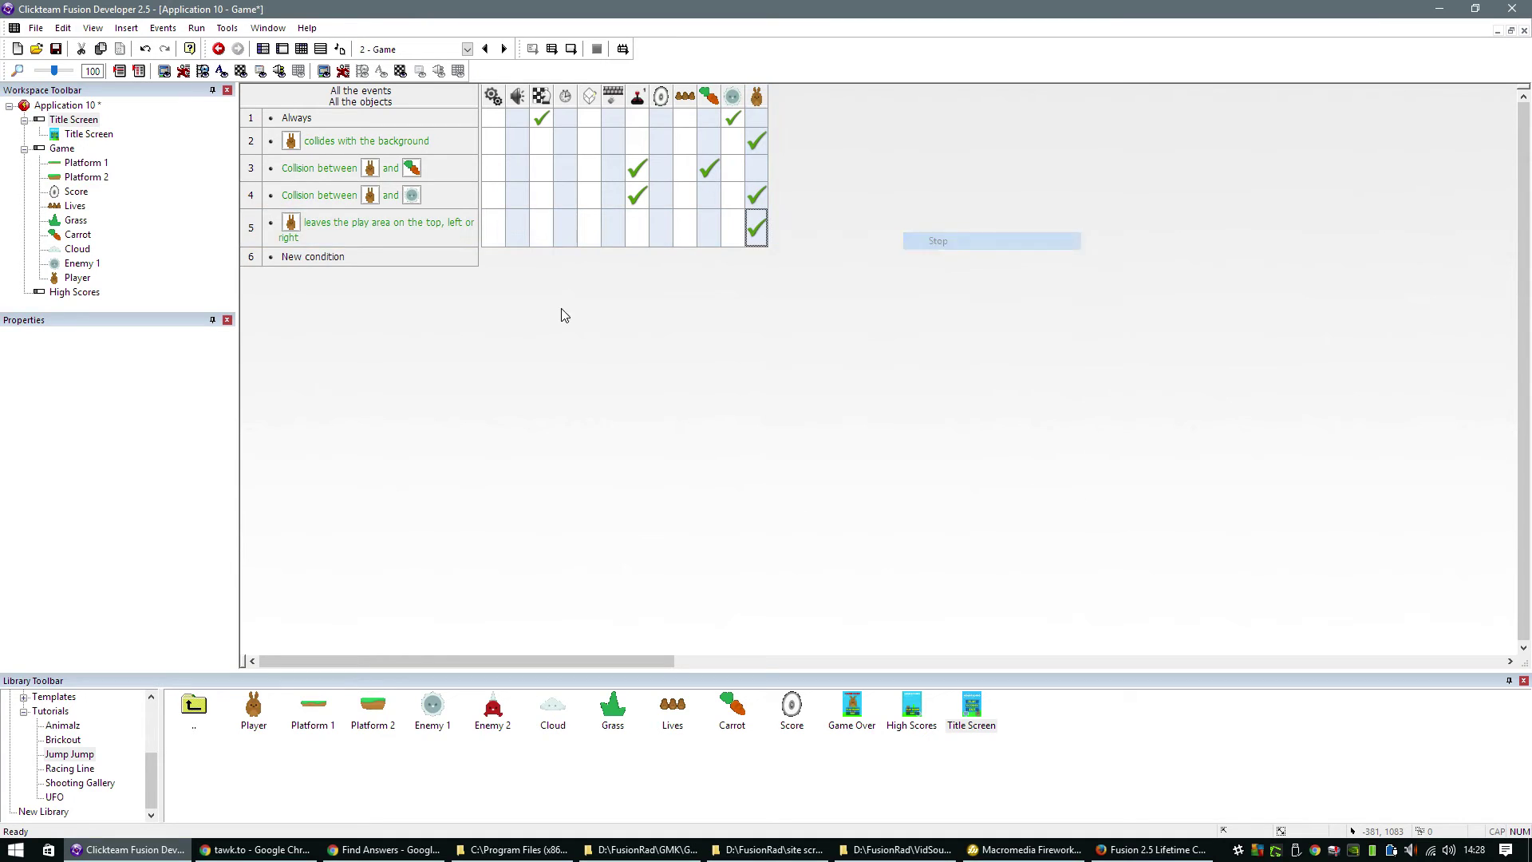
- Add an event for the Player leaving the play area on the bottom and copy the enemy collision's life-loss and Player actions to it
double_click(327, 259)
right_click(671, 248)
mouse_move(759, 293)
left_click(835, 292)
left_click(744, 440)
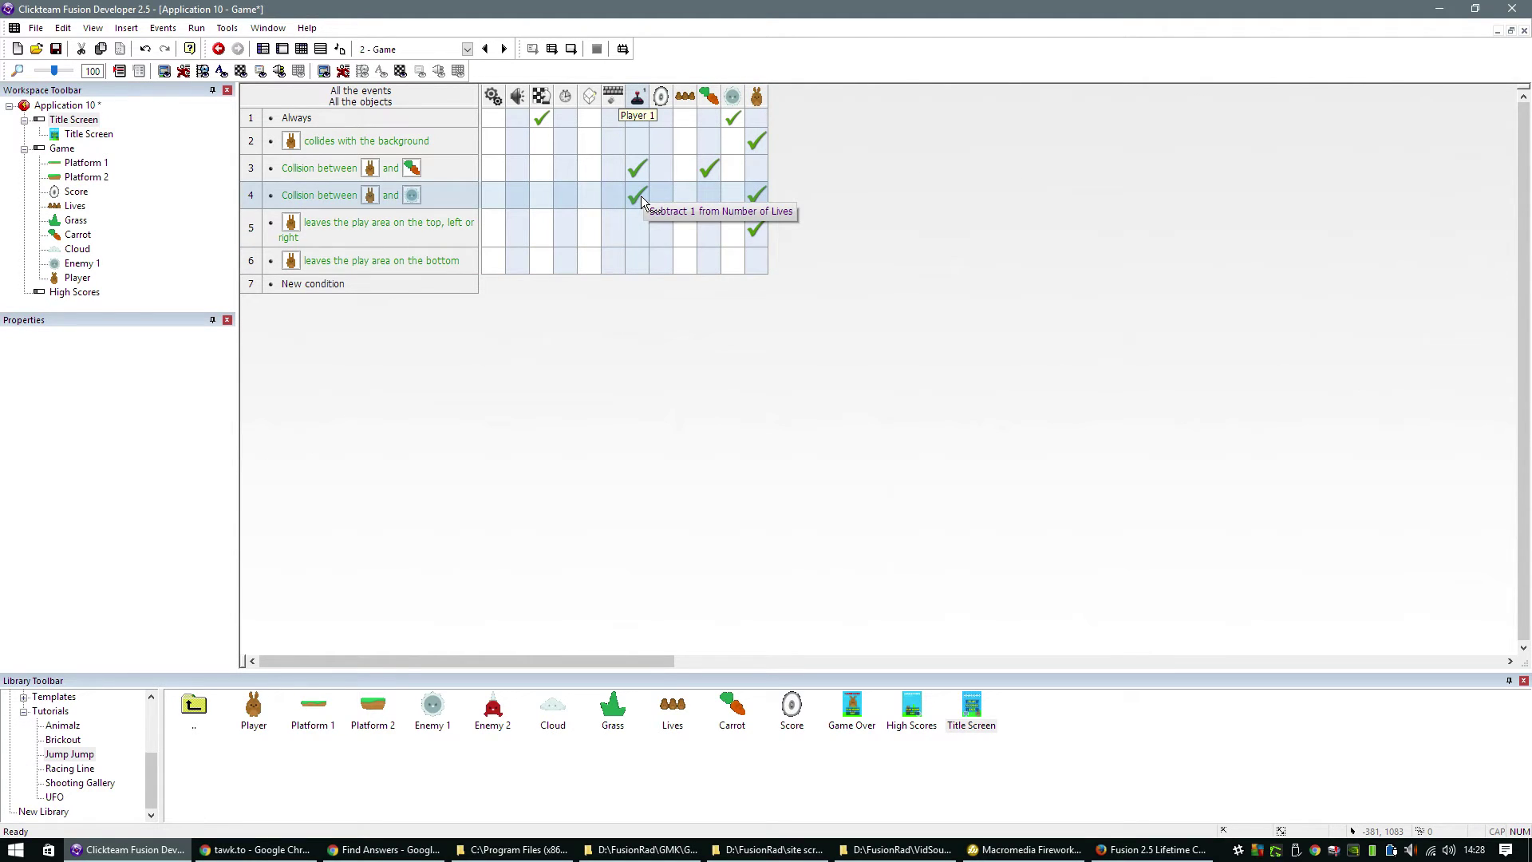
left_click_drag(638, 197, 637, 261)
left_click_drag(755, 196, 755, 267)
- Test-run the whole application, start the game, try falling off the bottom, climb the platforms collecting carrots and close the run
key("F7")
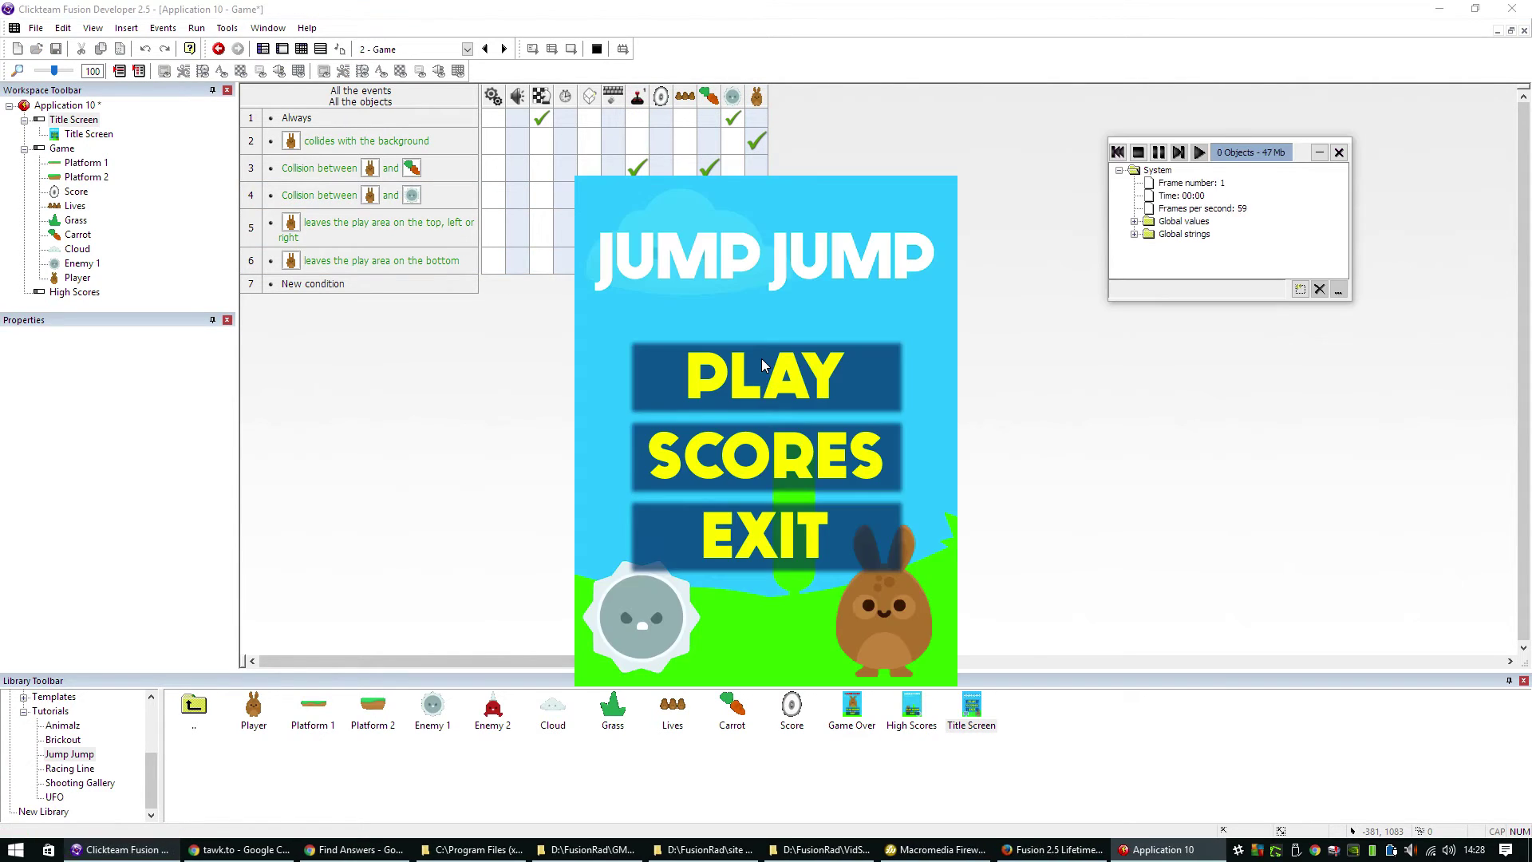
left_click(762, 365)
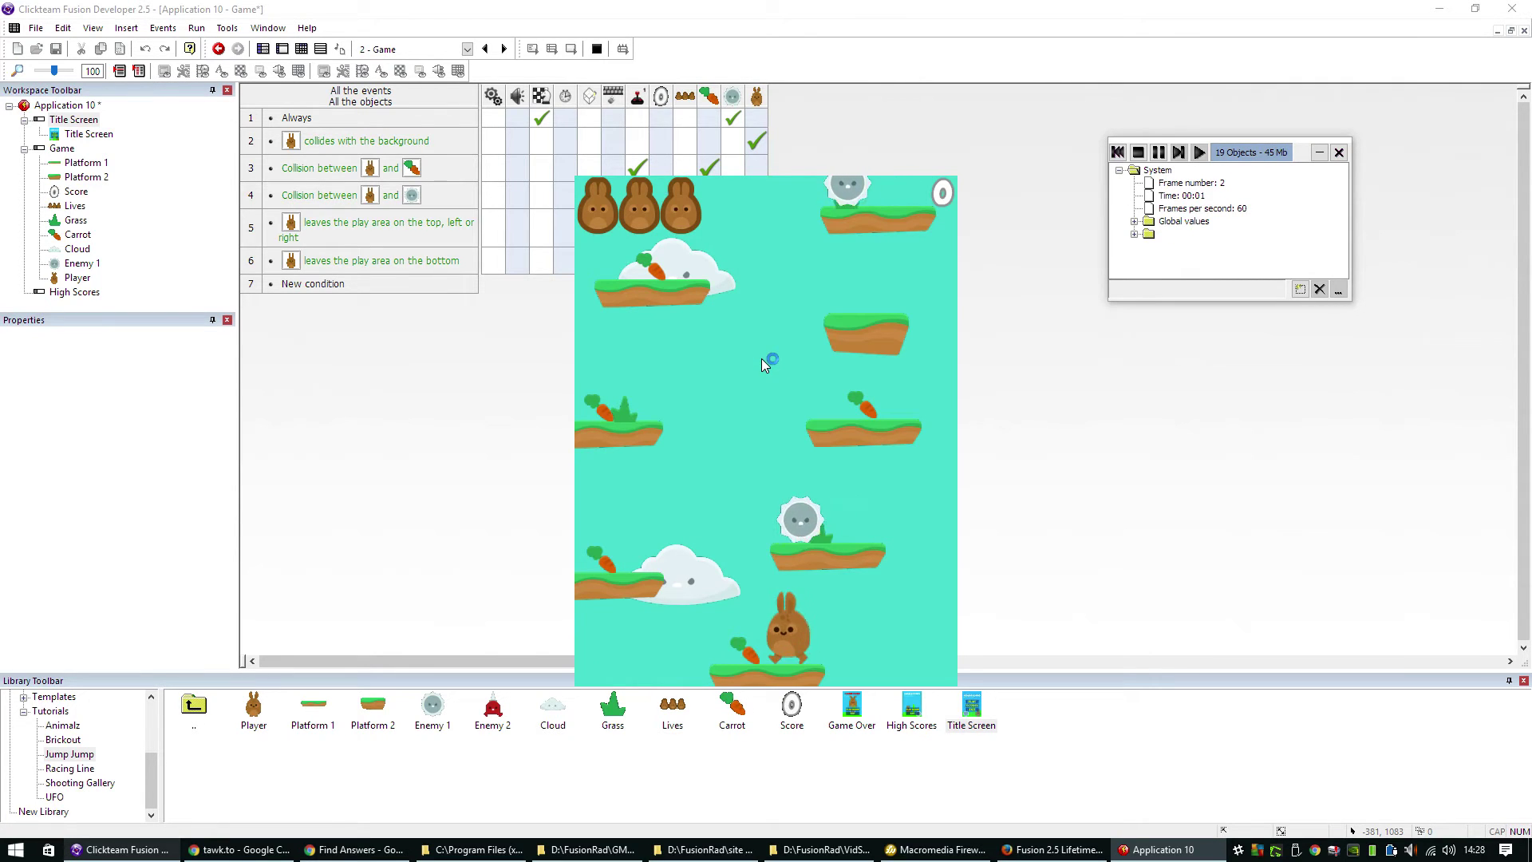
key("Left")
key("Right")
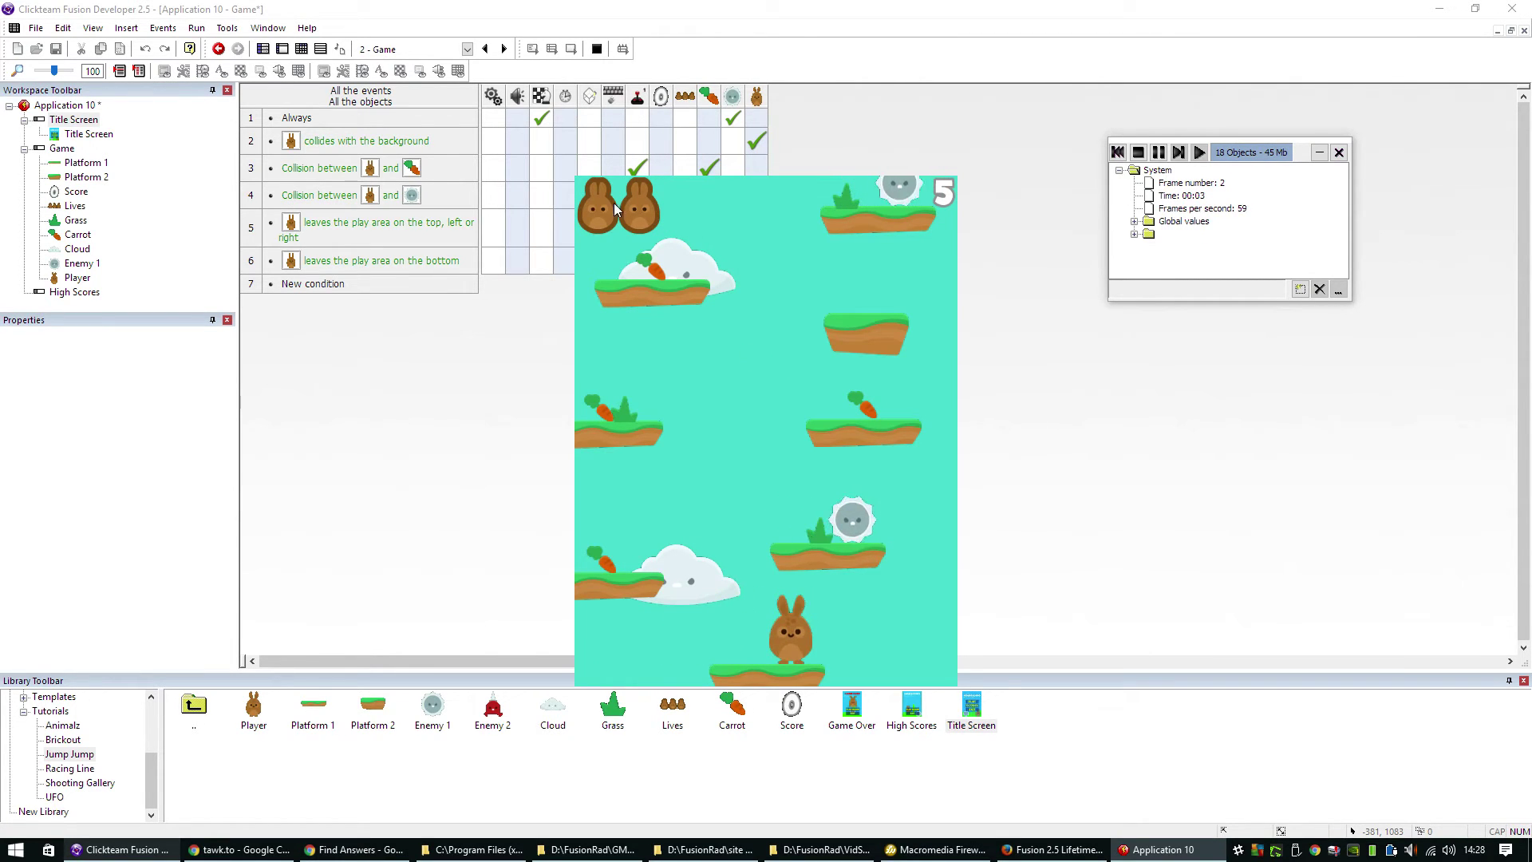
key("Left")
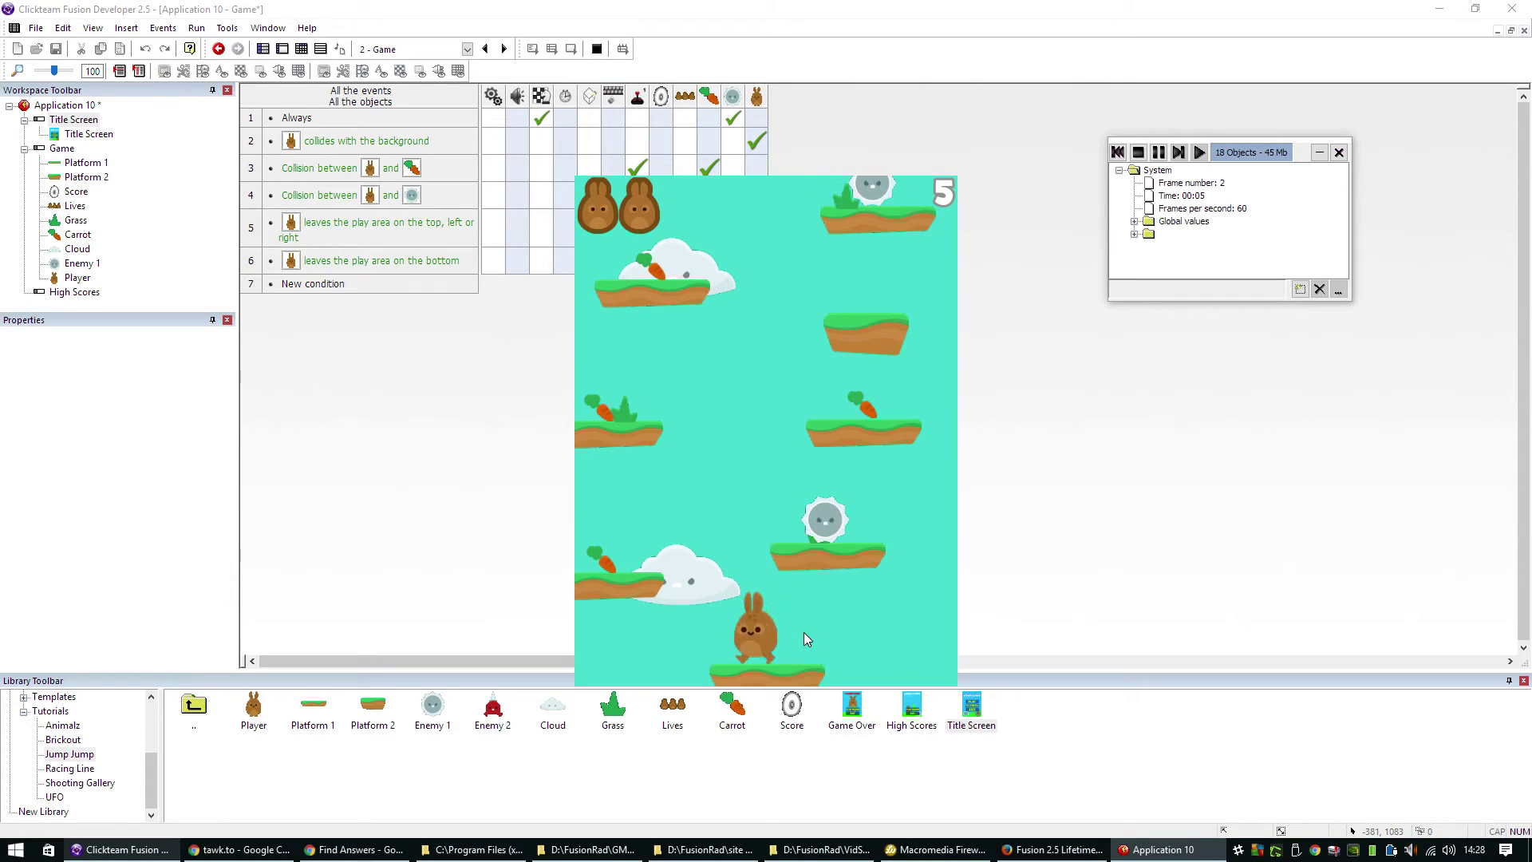
key("shift")
key("Left")
key("Left")
key("shift")
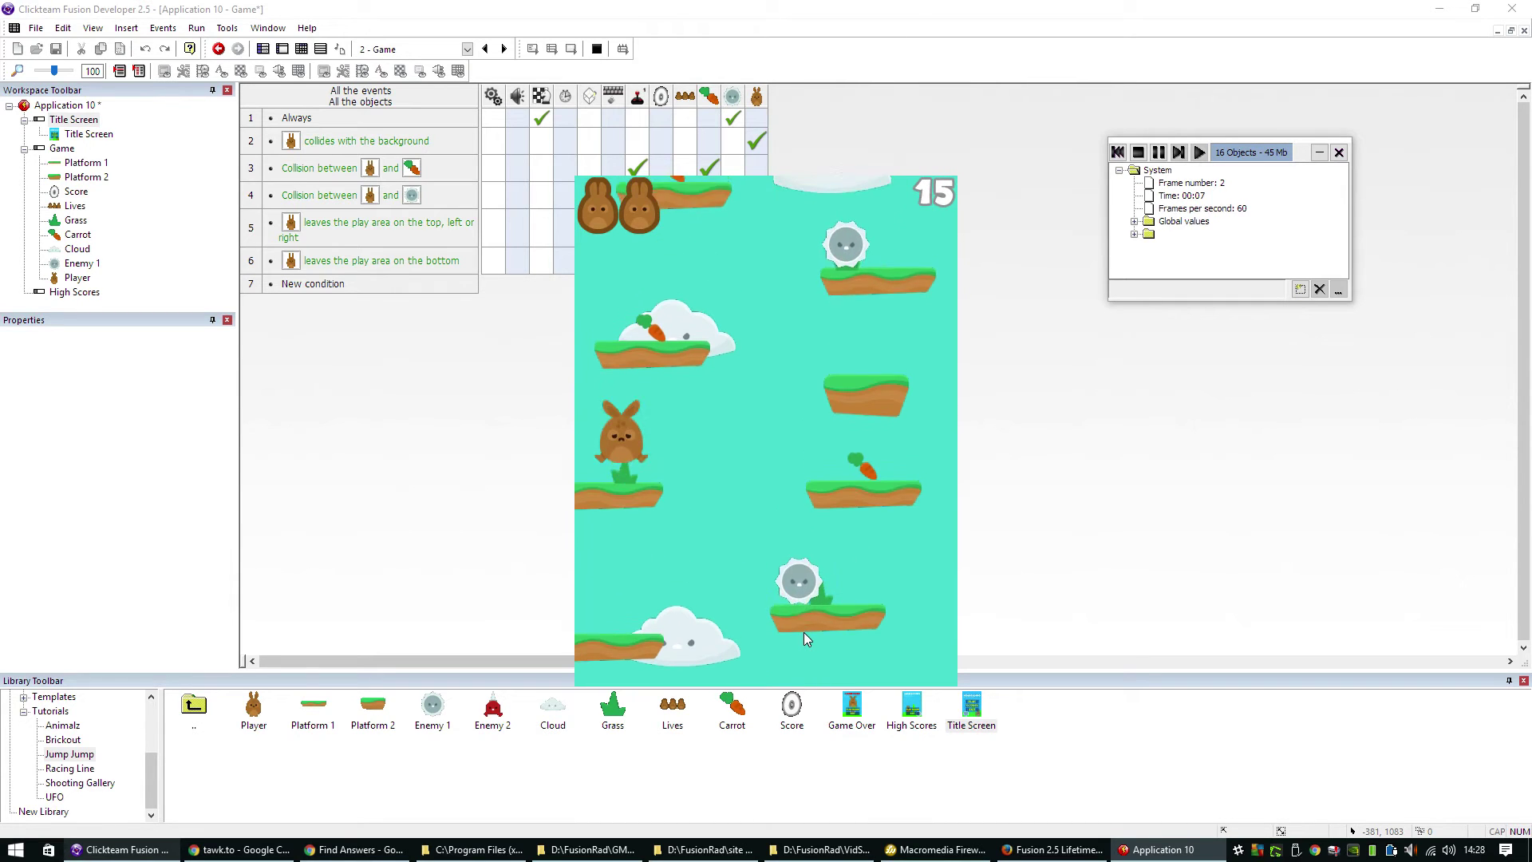
key("shift")
key("Right")
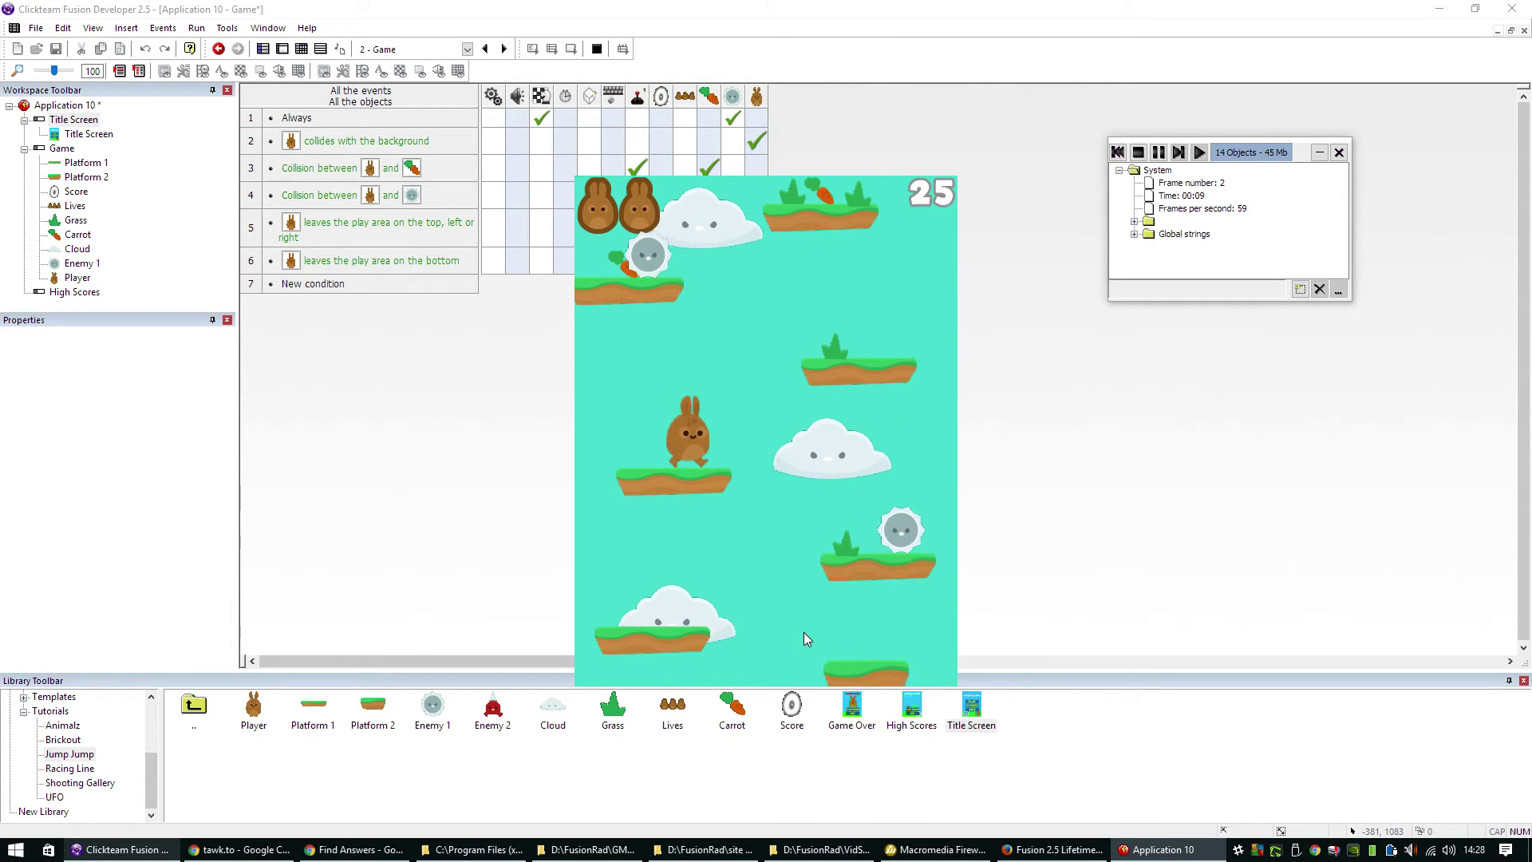
key("Left")
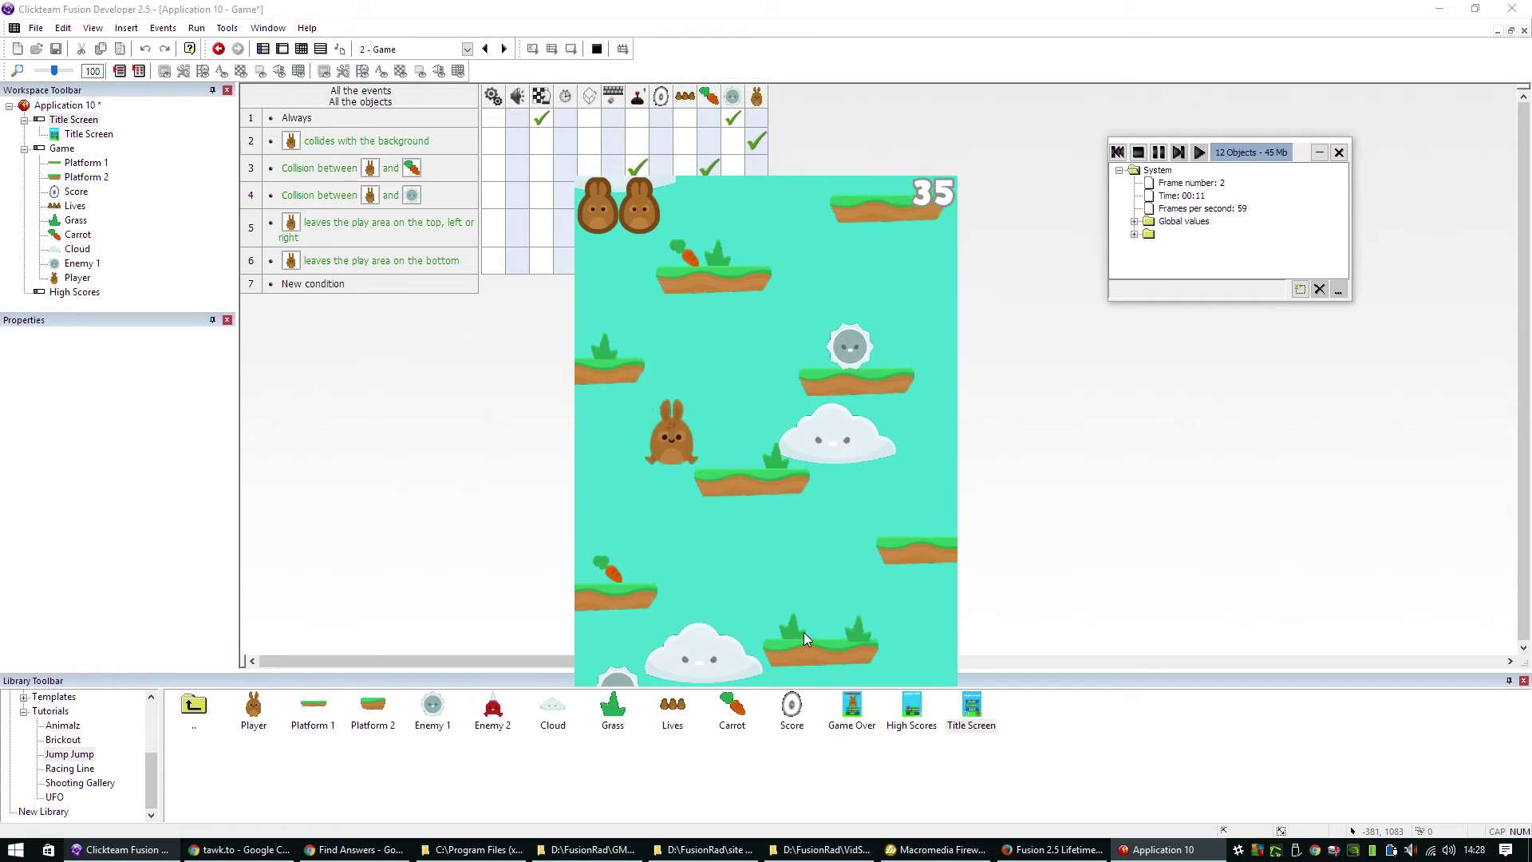
key("Right")
key("shift")
key("Left")
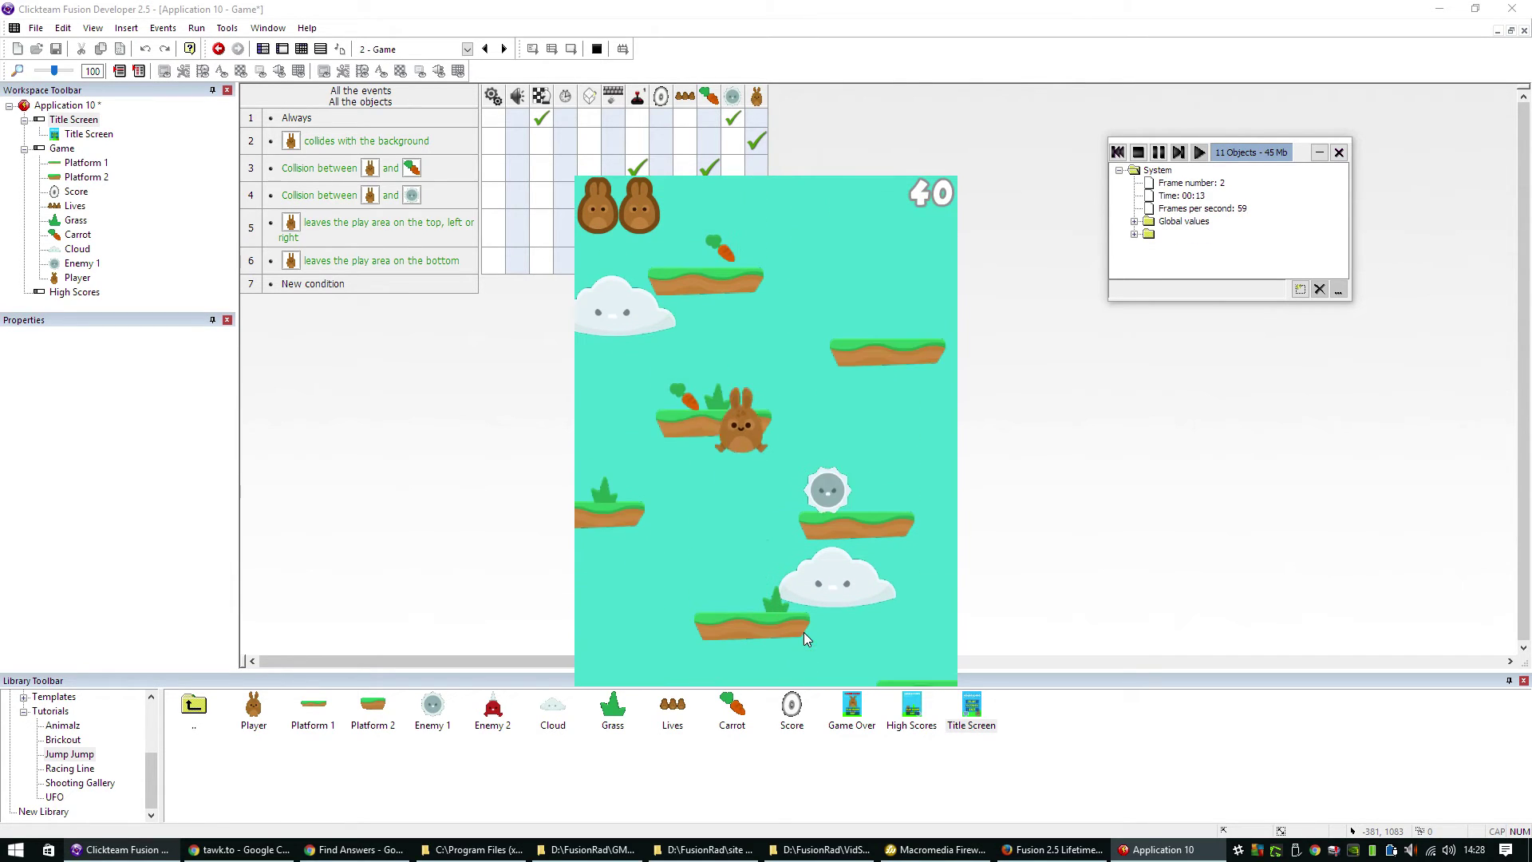
key("Right")
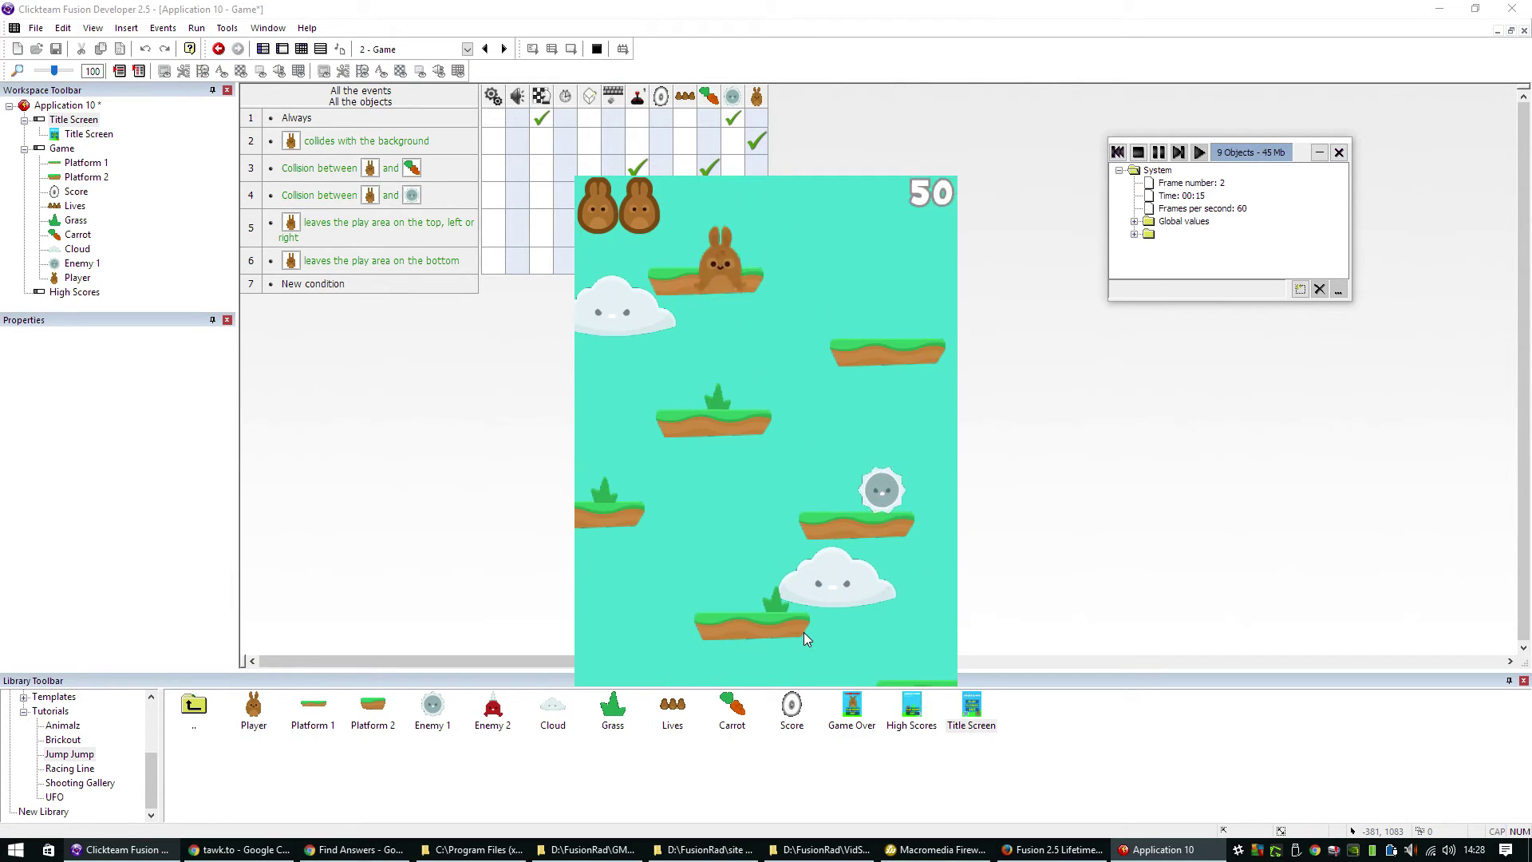
key("Escape")
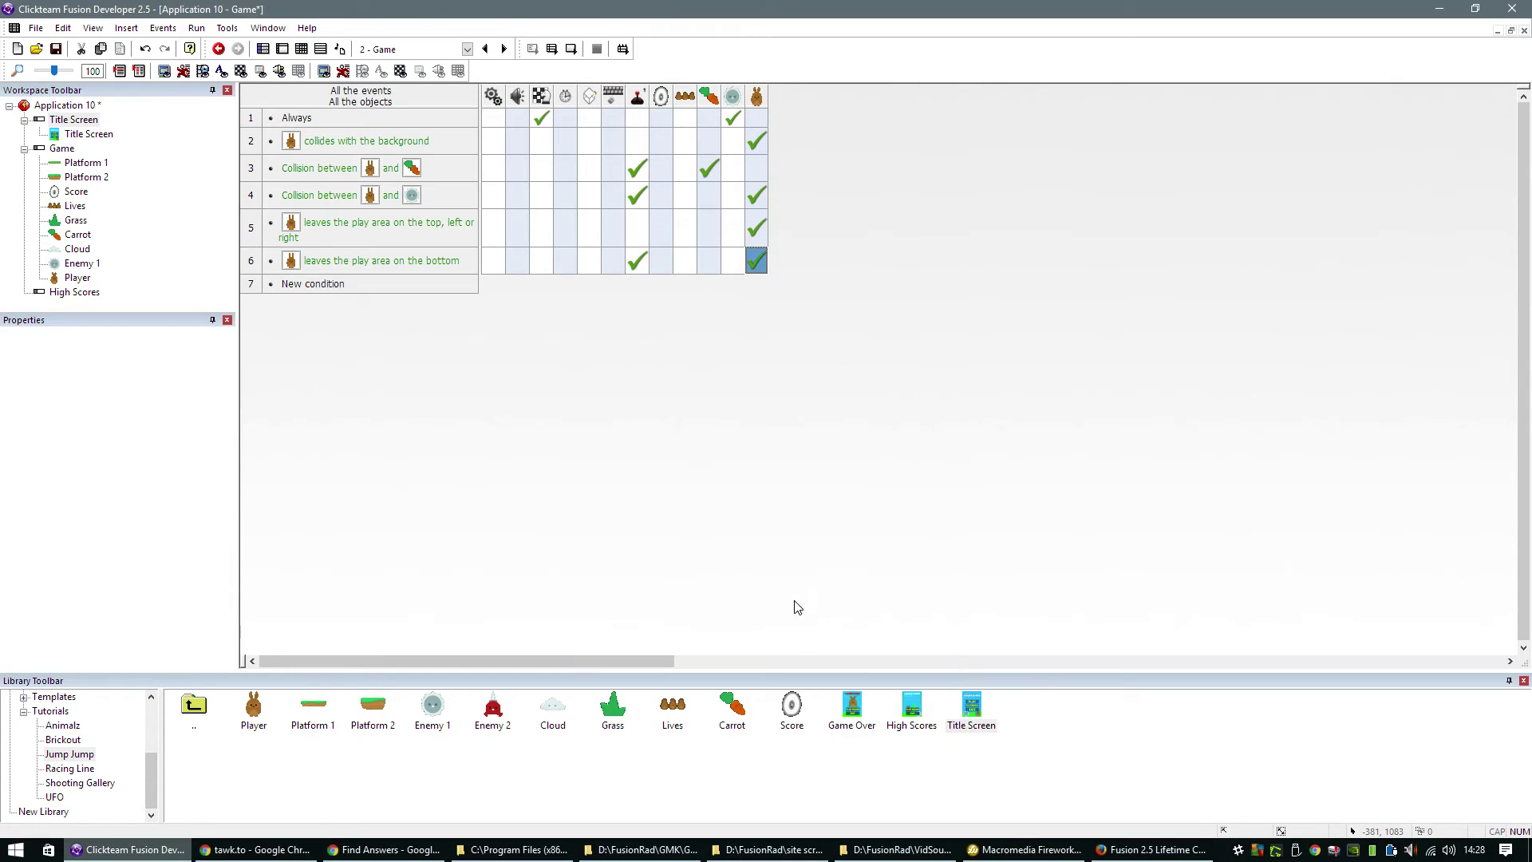
- Place the High Scores library backdrop in the High Scores frame and align it to cover the frame at (0, 0)
left_click(282, 50)
left_click(262, 49)
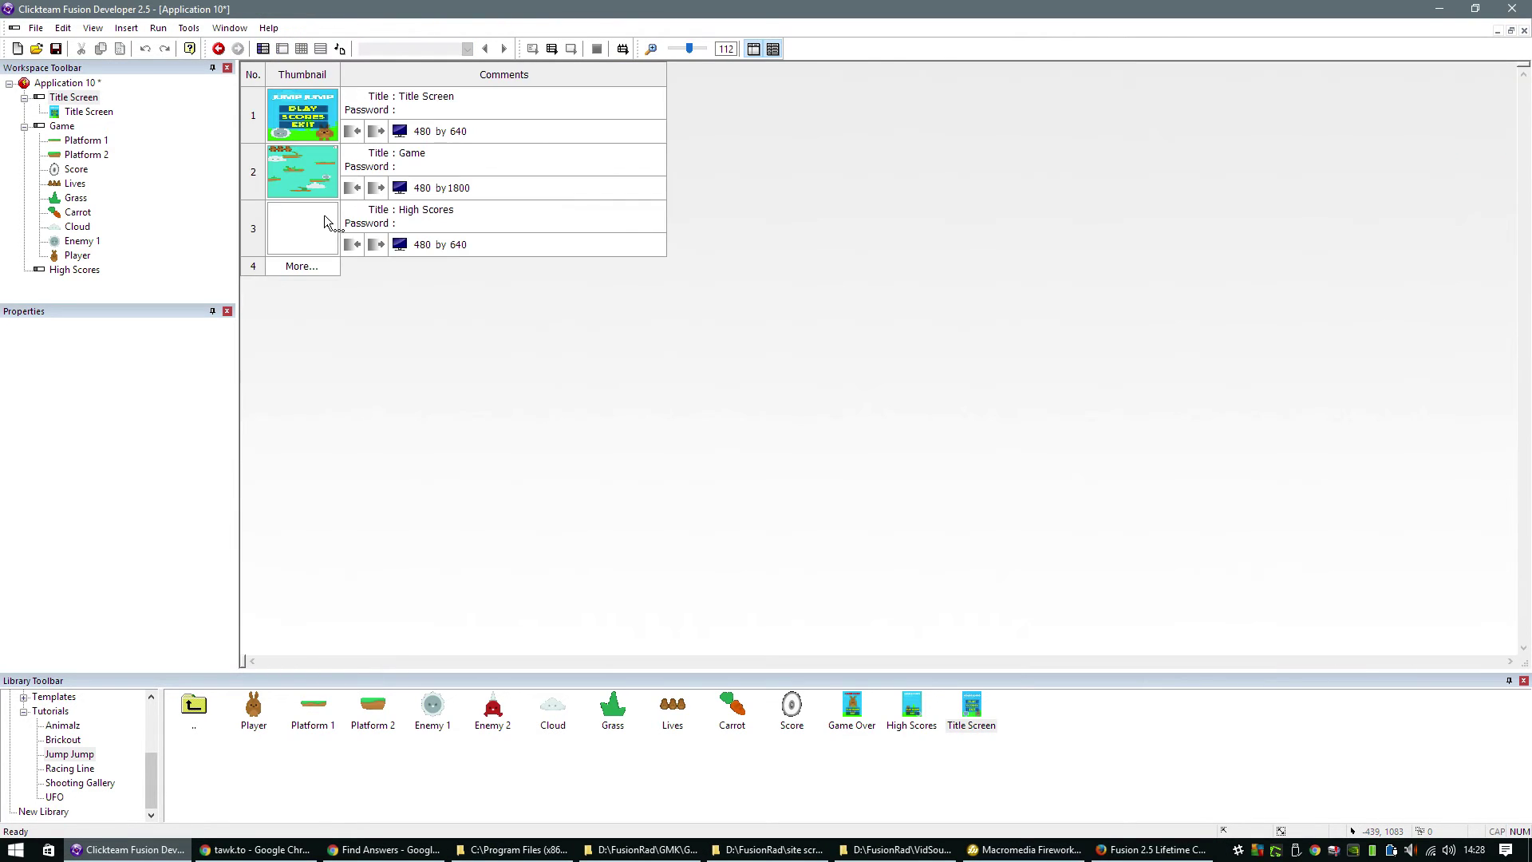
double_click(323, 217)
left_click_drag(933, 715, 667, 176)
left_click(166, 28)
mouse_move(191, 64)
left_click(327, 82)
left_click(166, 28)
left_click(335, 140)
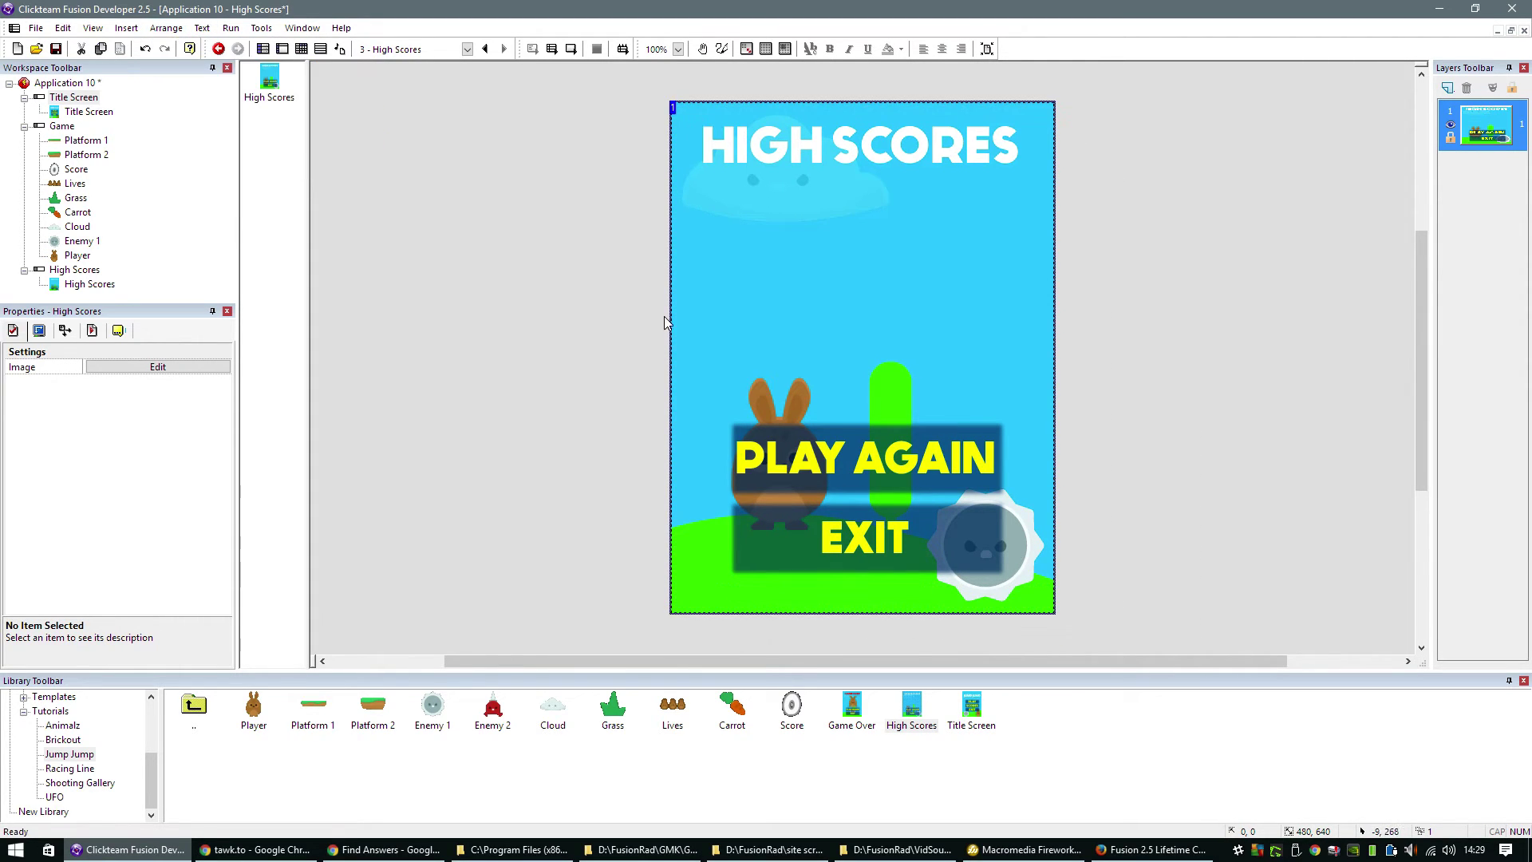
- Insert a Hi-Score object below the HIGH SCORES title and resize it to about 318 by 238 at (83, 108)
right_click(713, 316)
key("Escape")
double_click(783, 325)
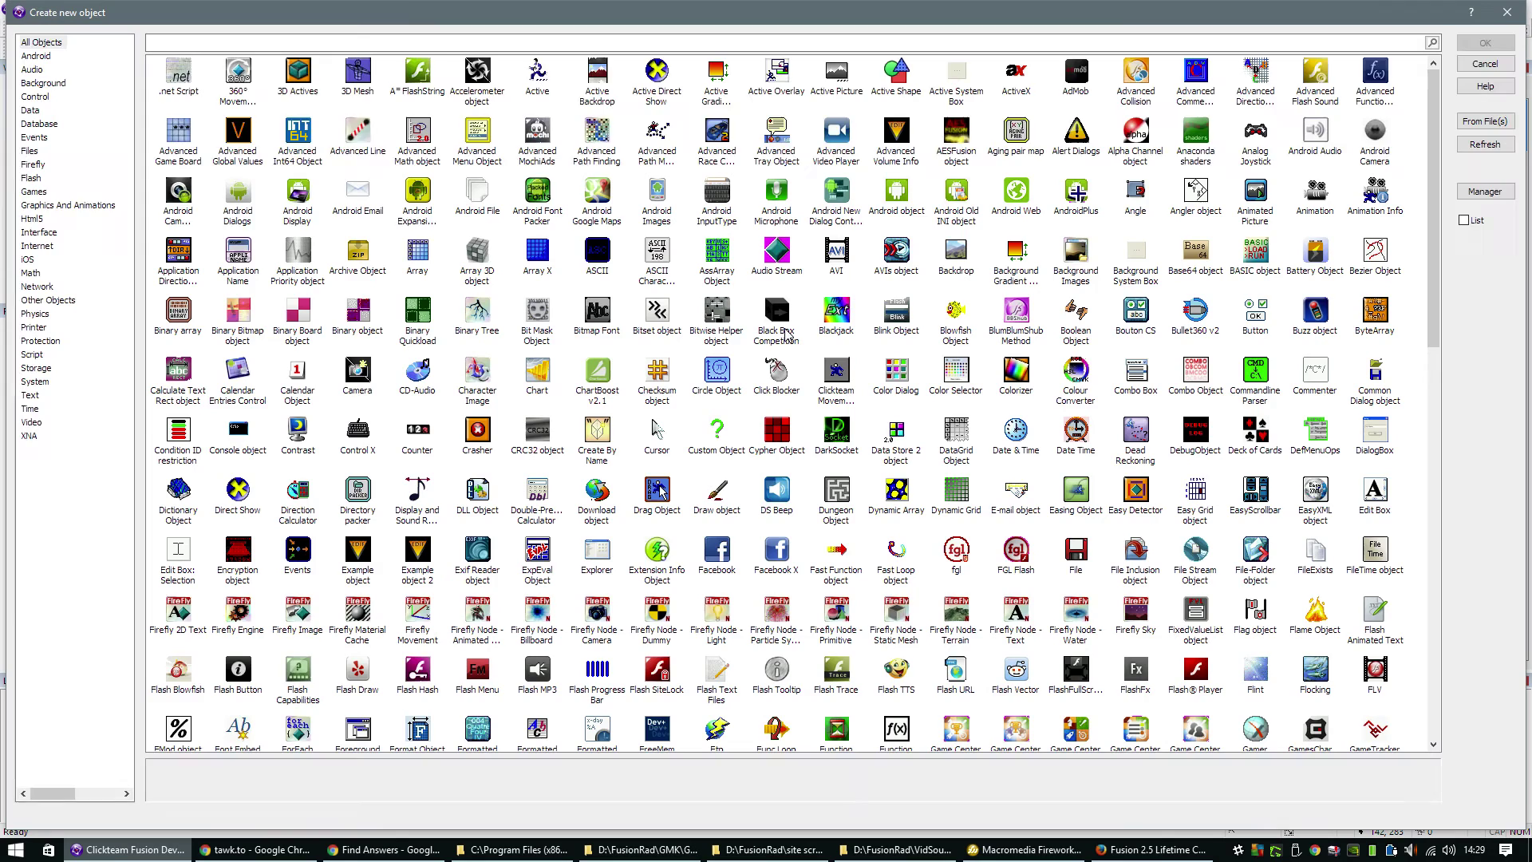
key("h")
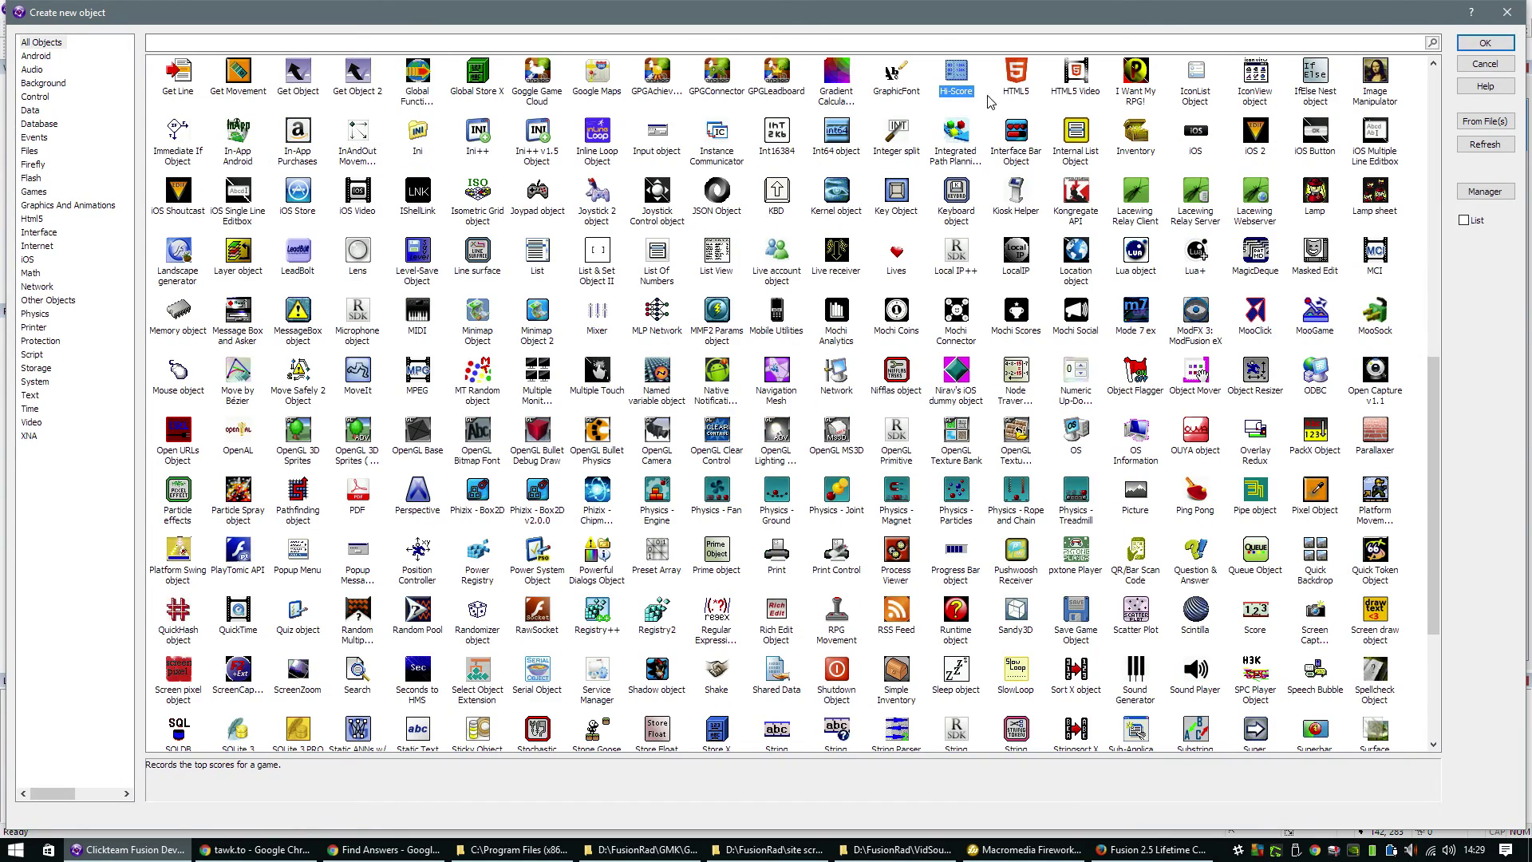
double_click(967, 85)
left_click(751, 228)
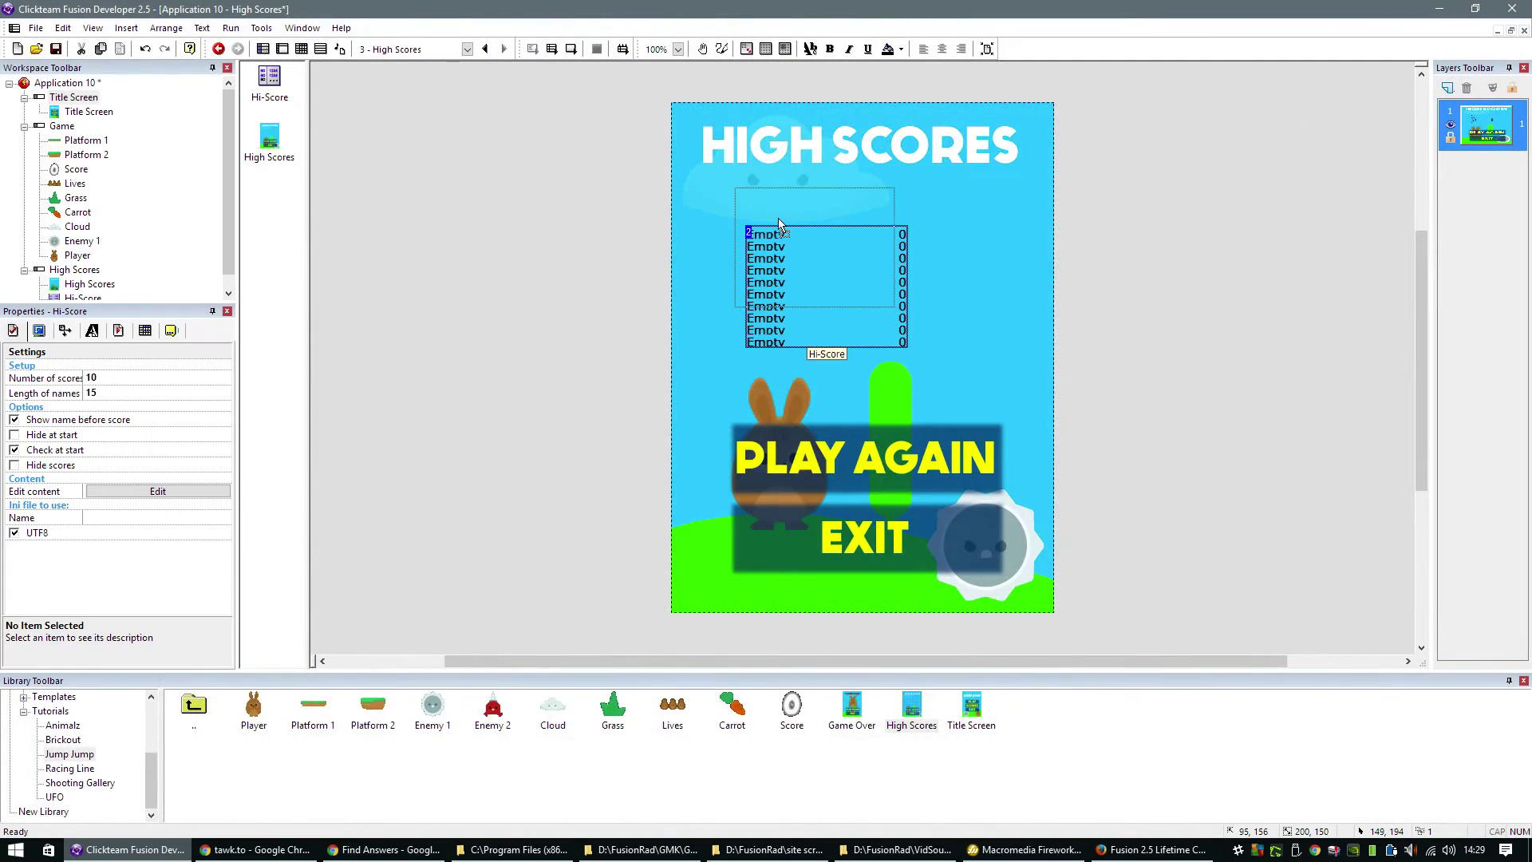
left_click_drag(781, 224, 782, 225)
left_click_drag(897, 310, 946, 347)
- Set the Hi-Score object's text to Verdana Regular, size 14, in white (RGB 255, 255, 255)
left_click(92, 331)
left_click(144, 367)
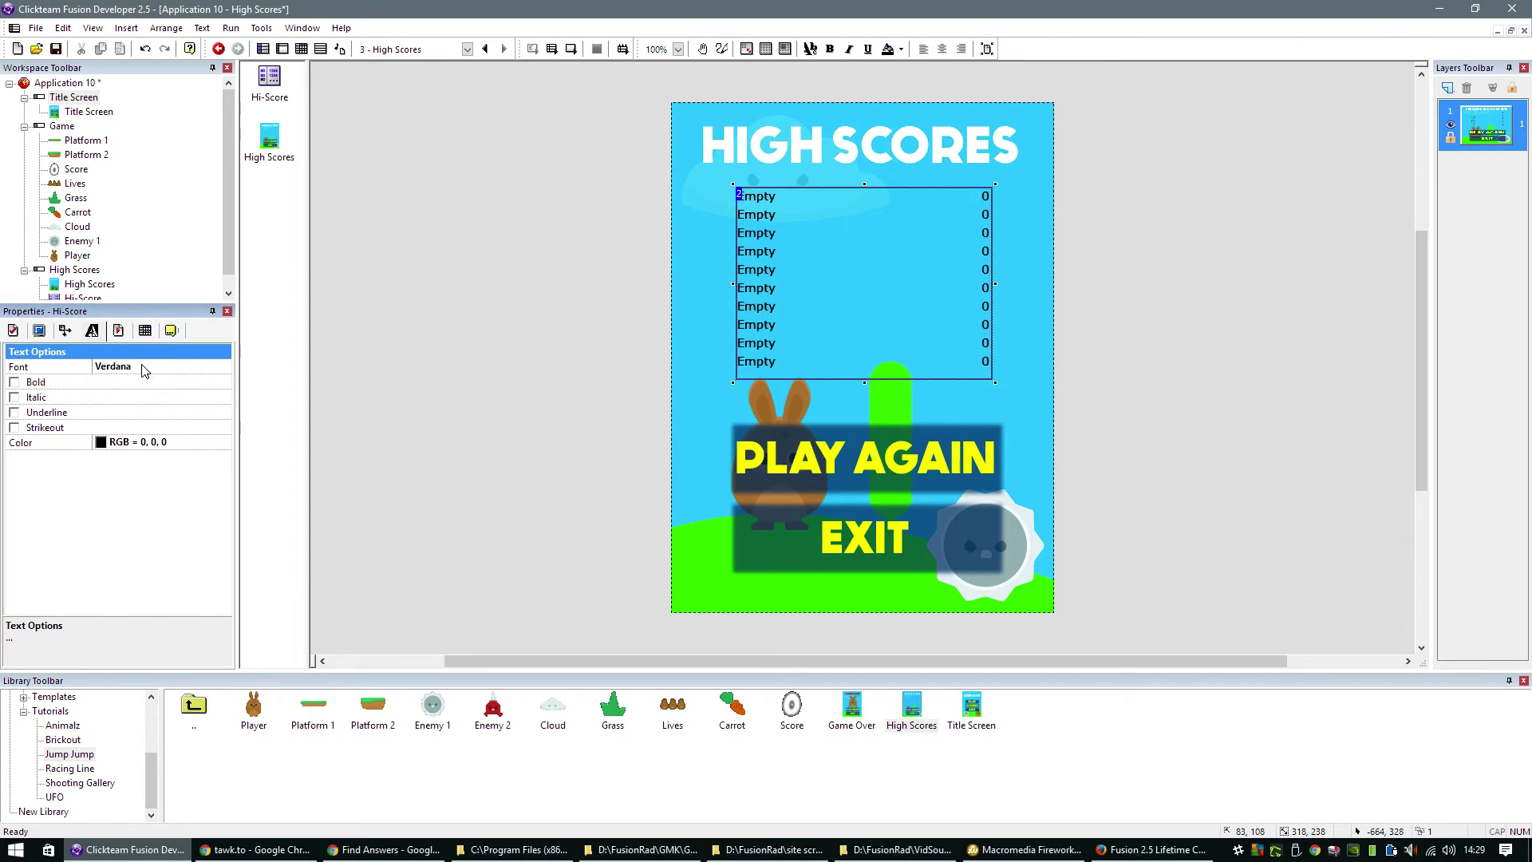
left_click(216, 367)
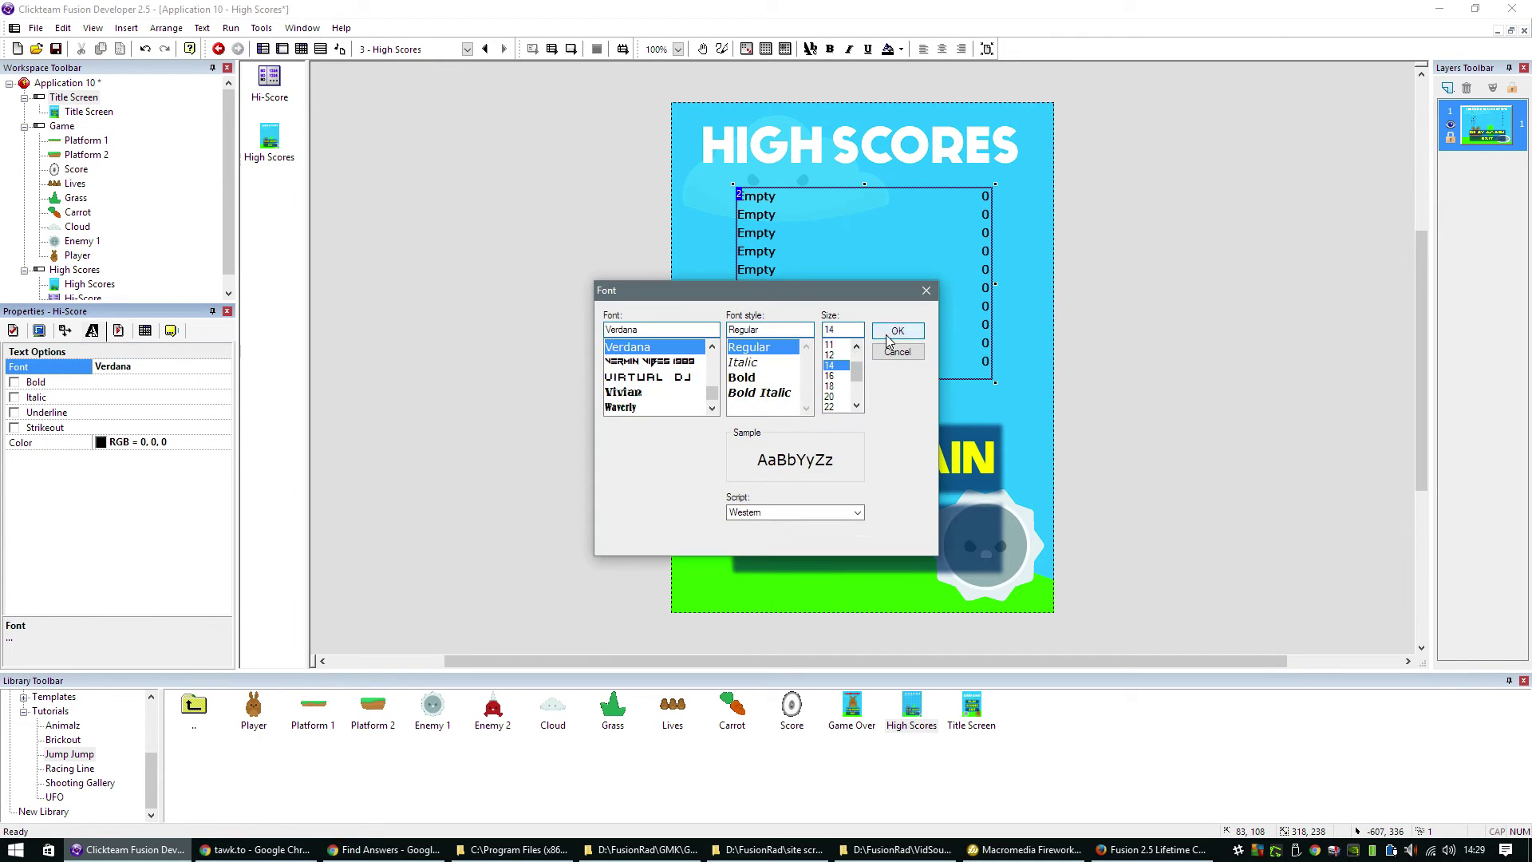
left_click(830, 365)
left_click(897, 331)
left_click(141, 444)
left_click(209, 512)
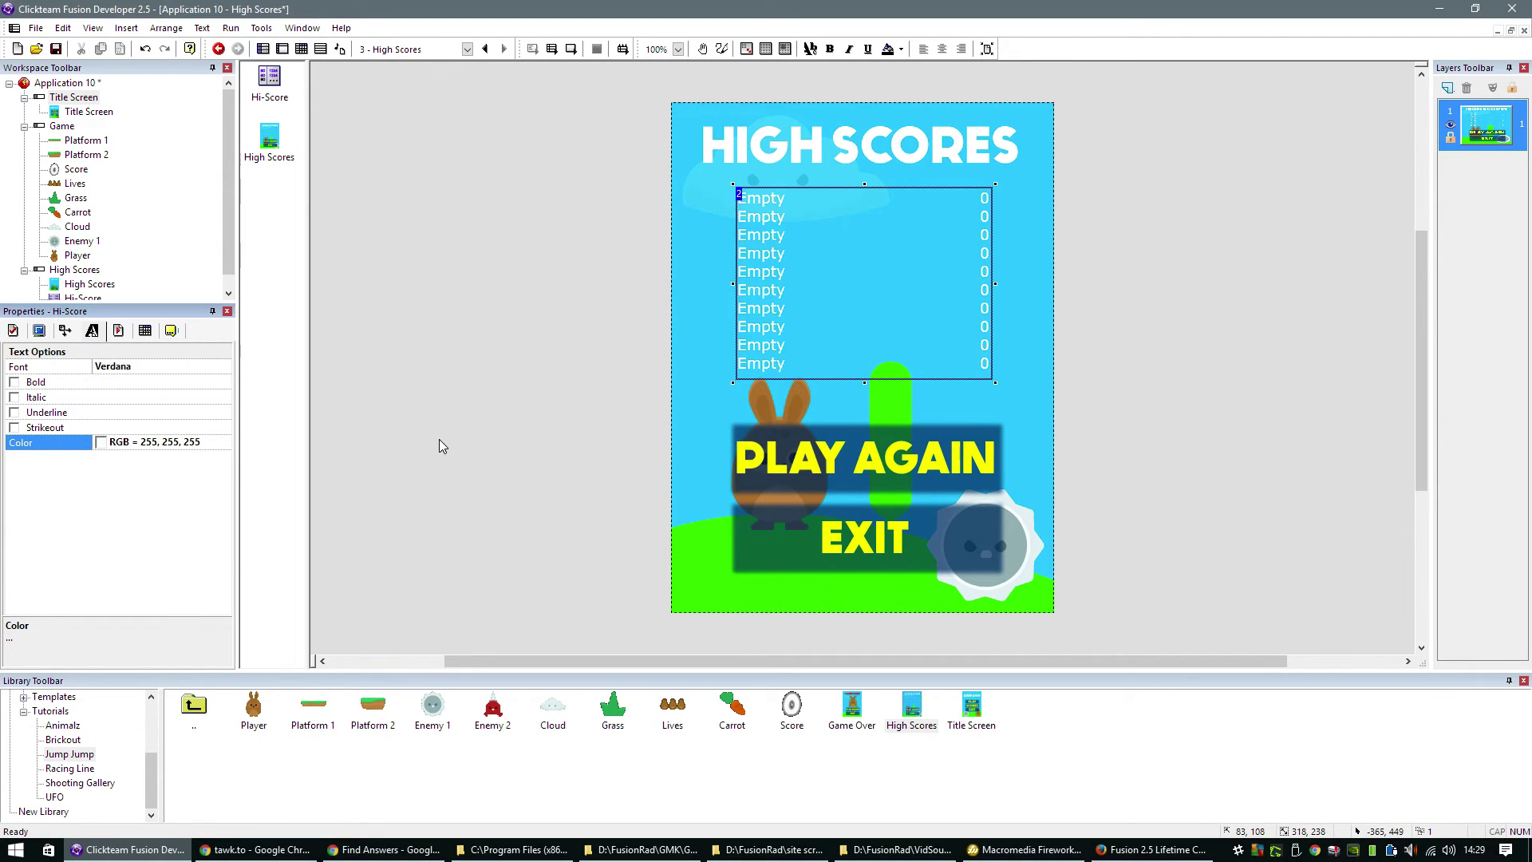
left_click(582, 381)
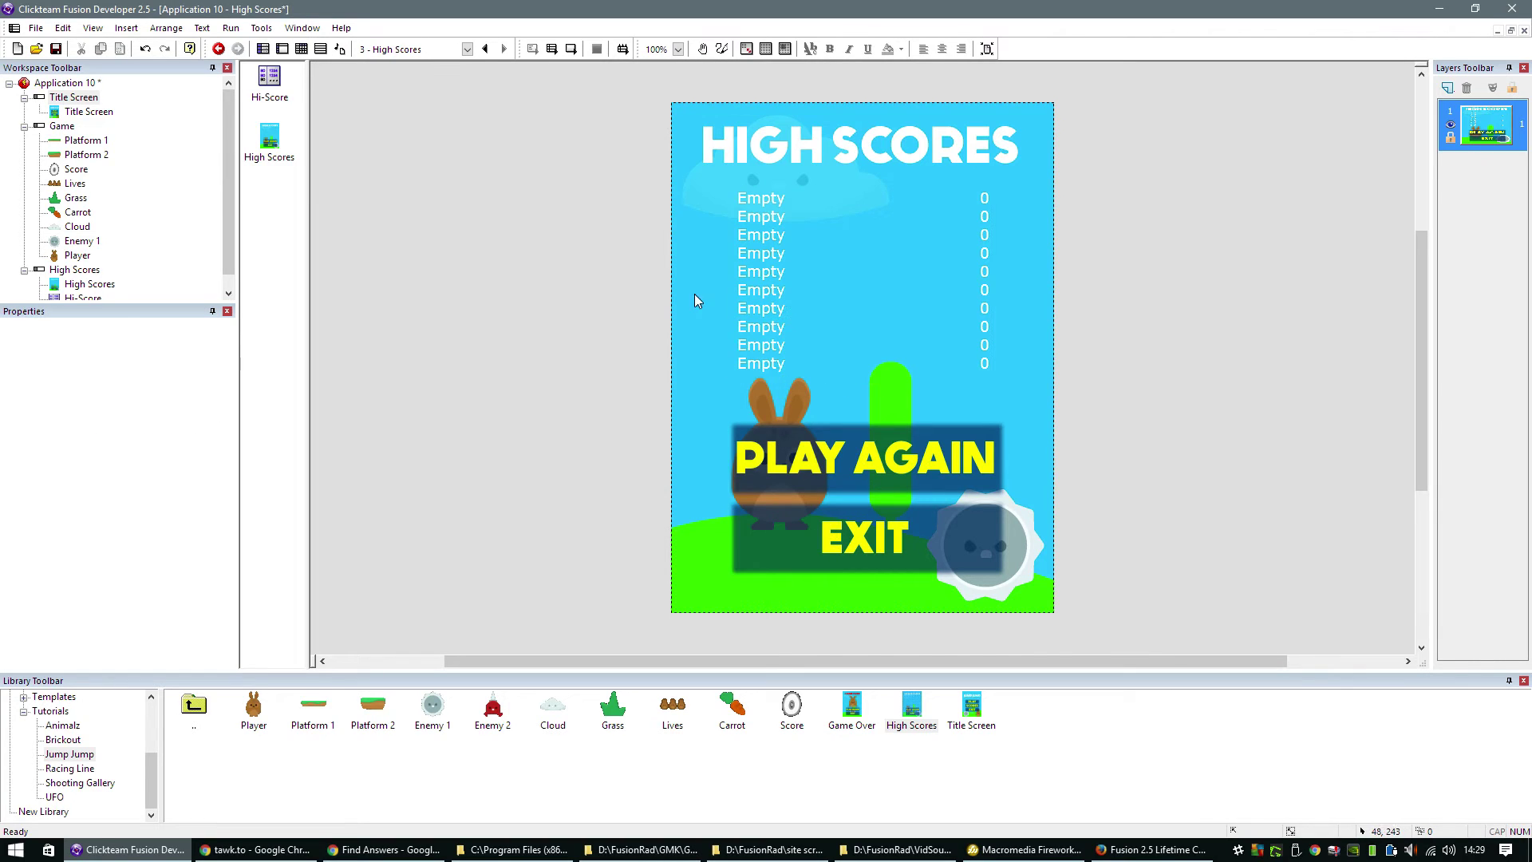
- In the Game frame's events, add an event that goes to the next frame when all Carrot objects have been destroyed
left_click(415, 49)
left_click(415, 74)
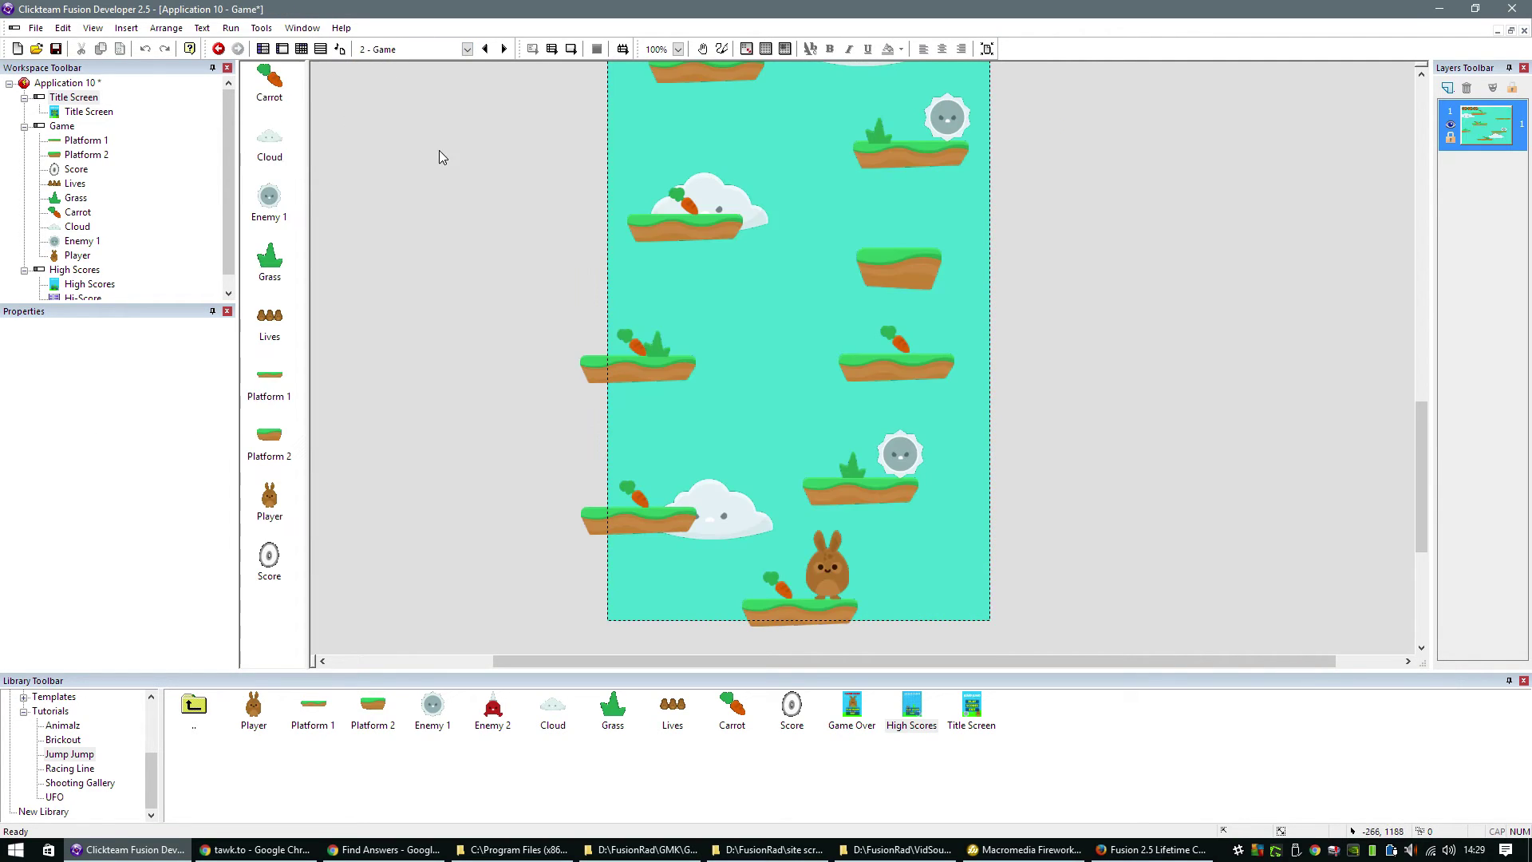
scroll(790, 279, "up", 5)
left_click(301, 49)
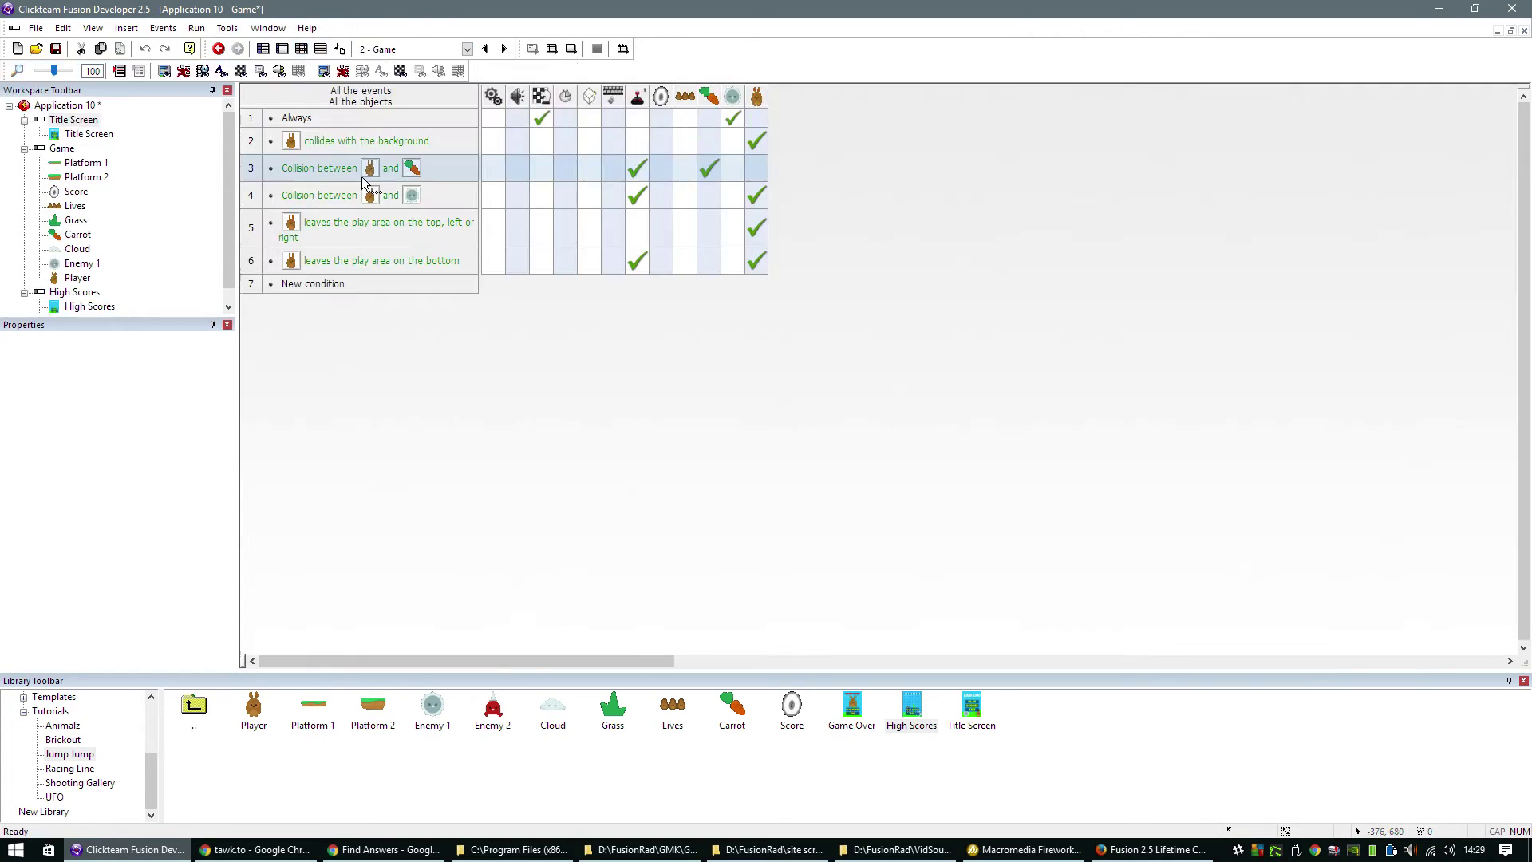
double_click(313, 284)
left_click(597, 247)
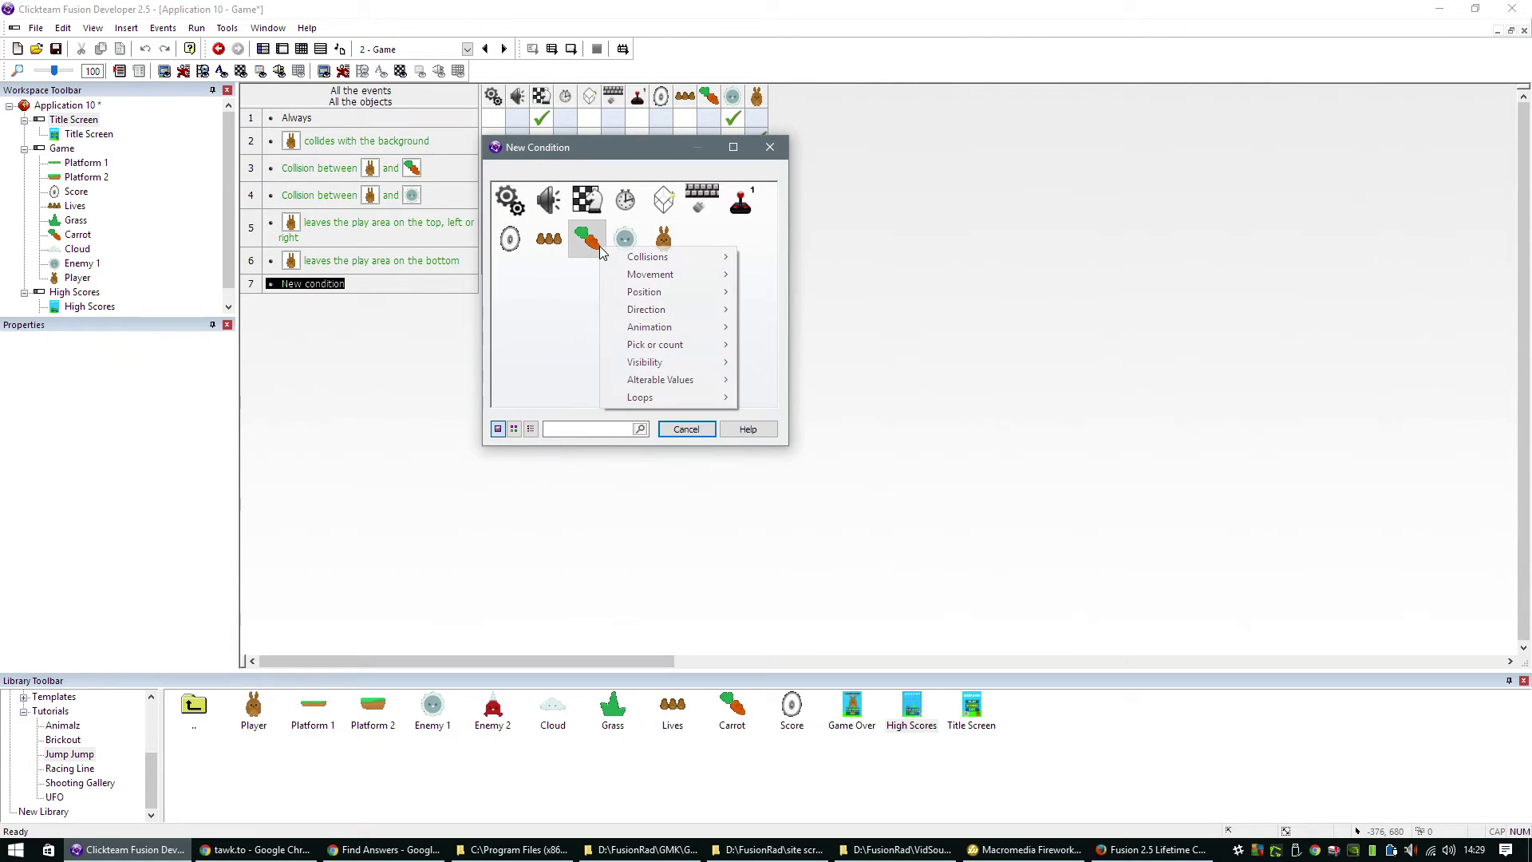
mouse_move(671, 345)
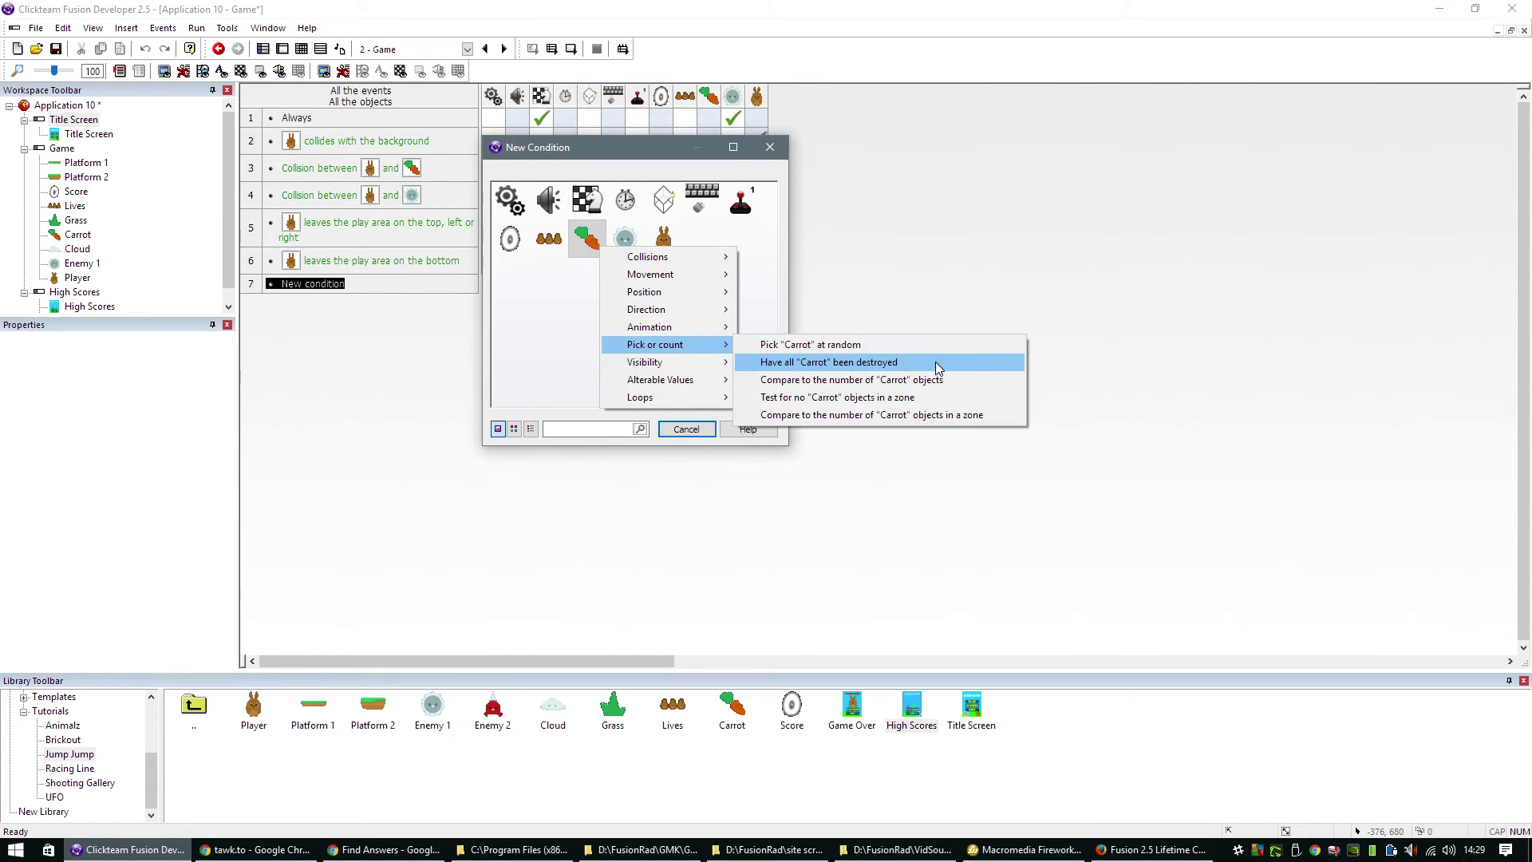
left_click(948, 369)
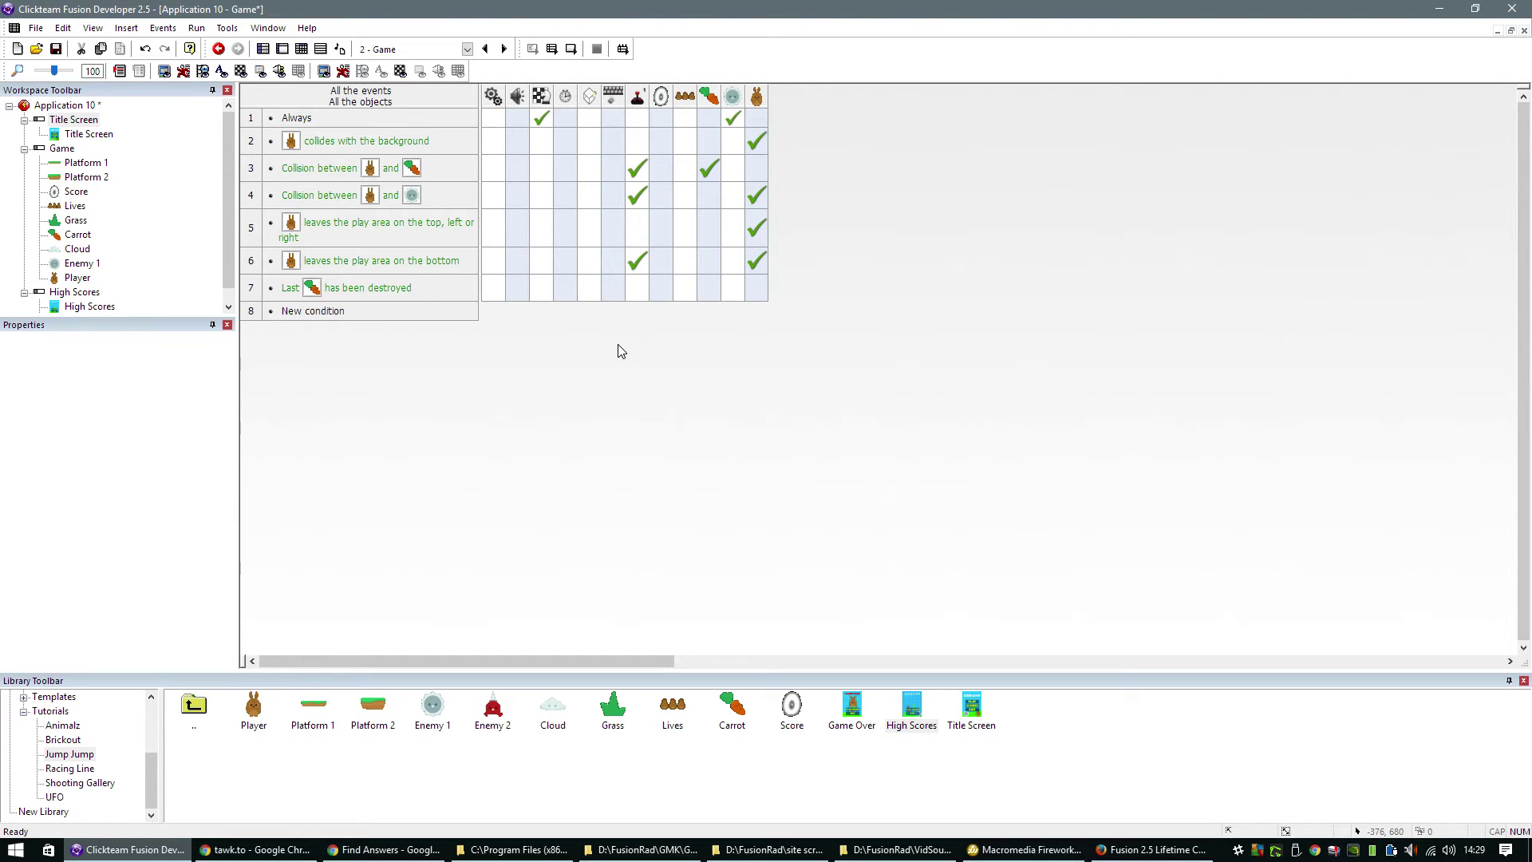
left_click(544, 287)
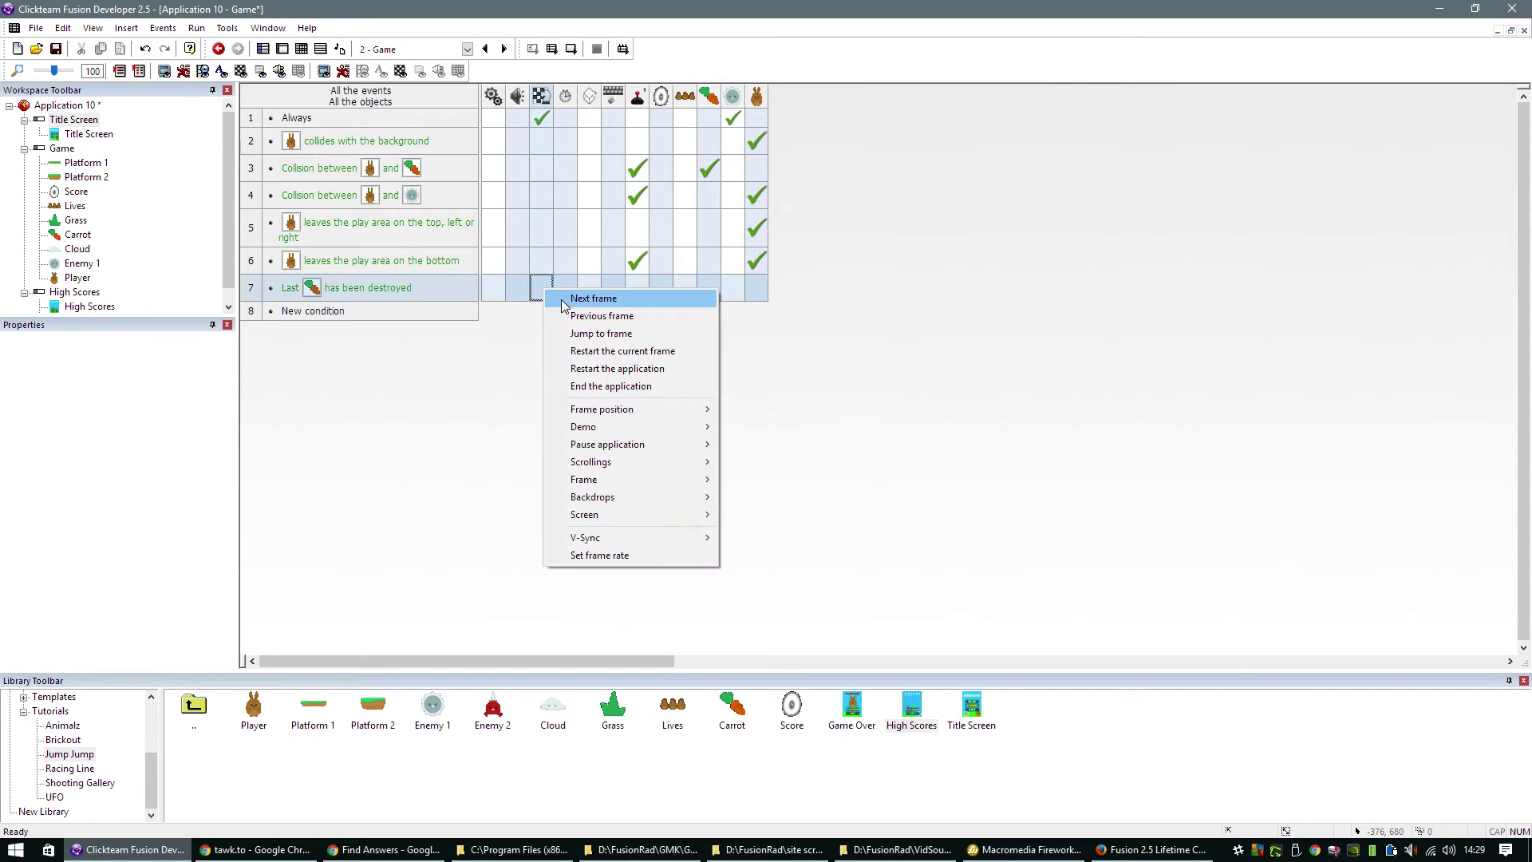
left_click(567, 306)
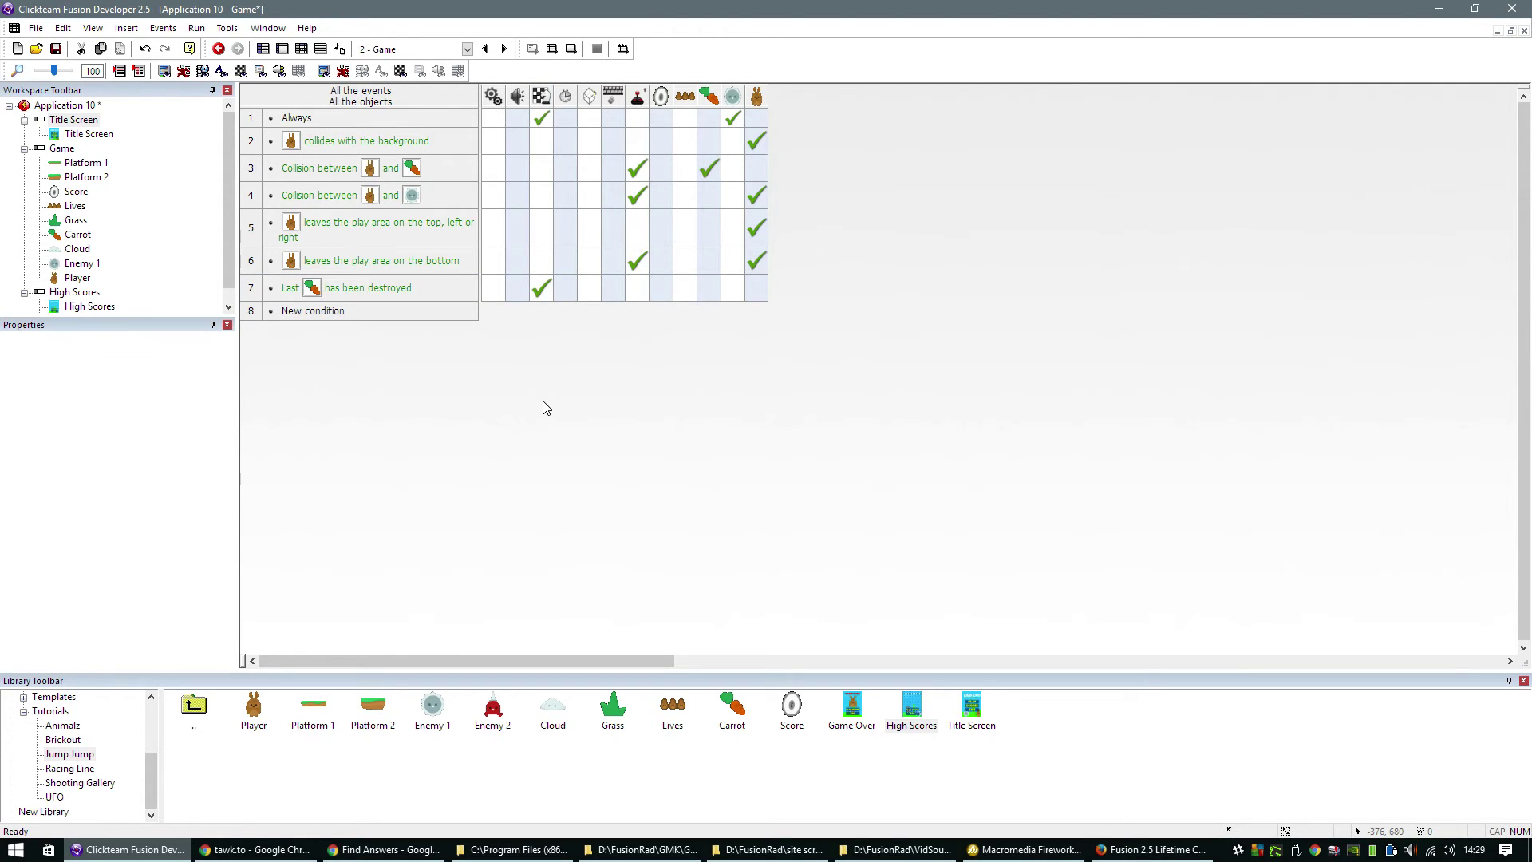
- Run the whole application from the title screen and play the game, collecting every carrot to test the jump to the High Scores frame
key("F8")
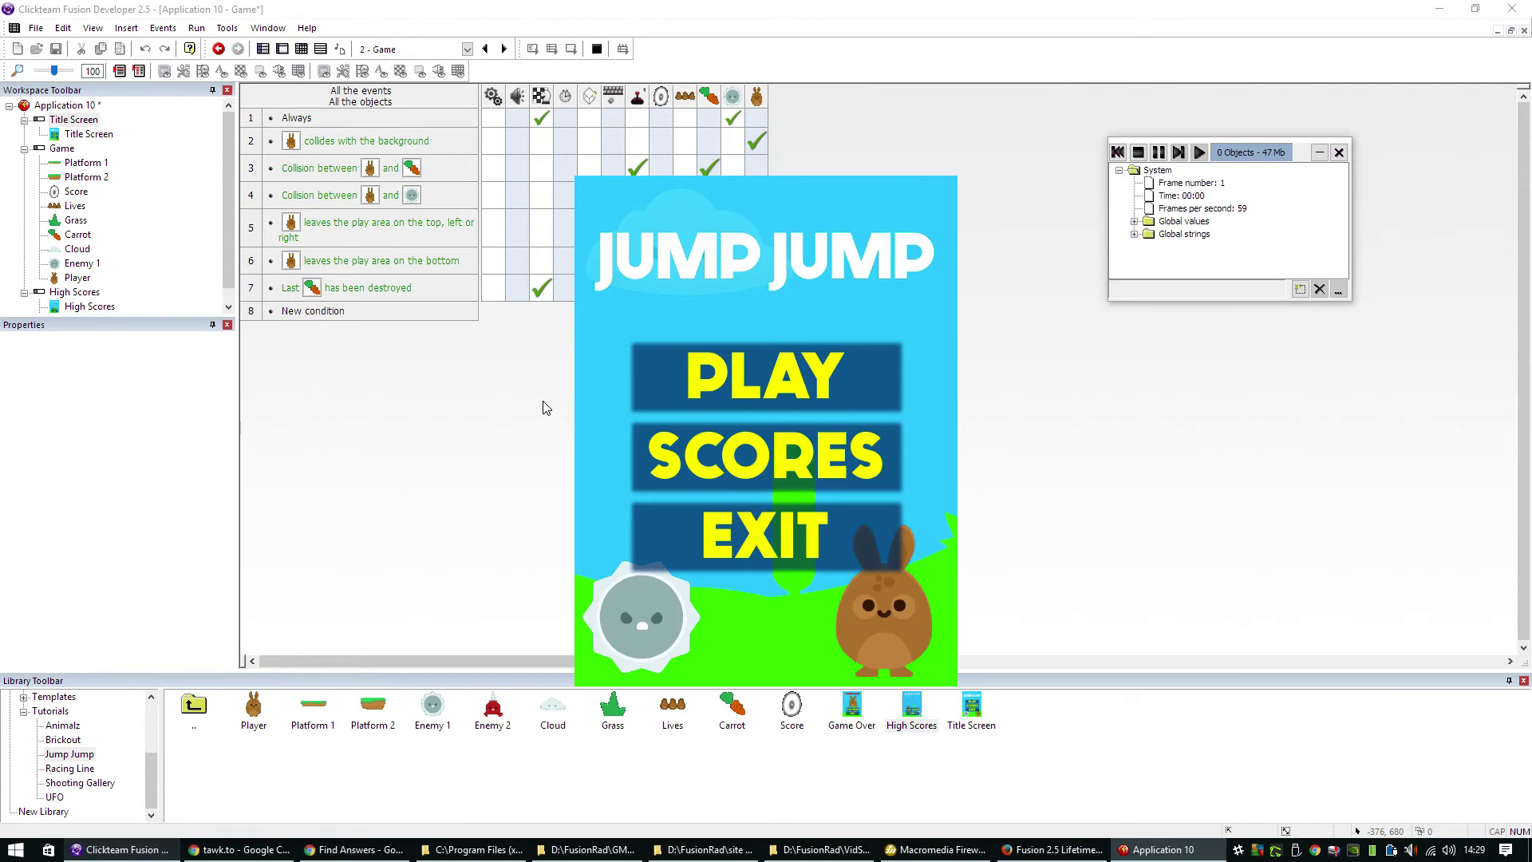
left_click(782, 373)
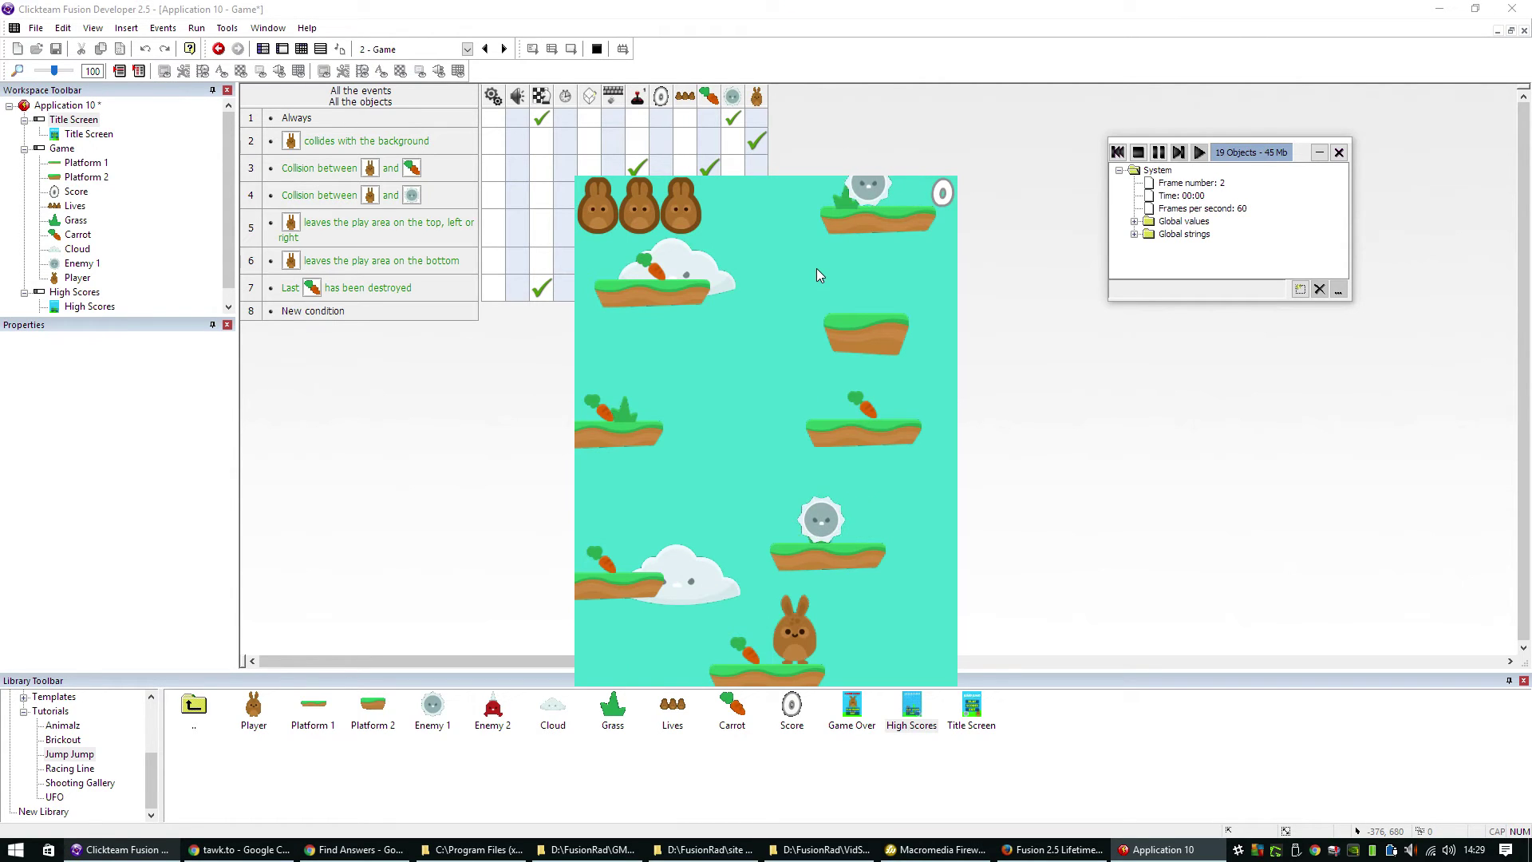
key("Left")
key("Left")
key("shift")
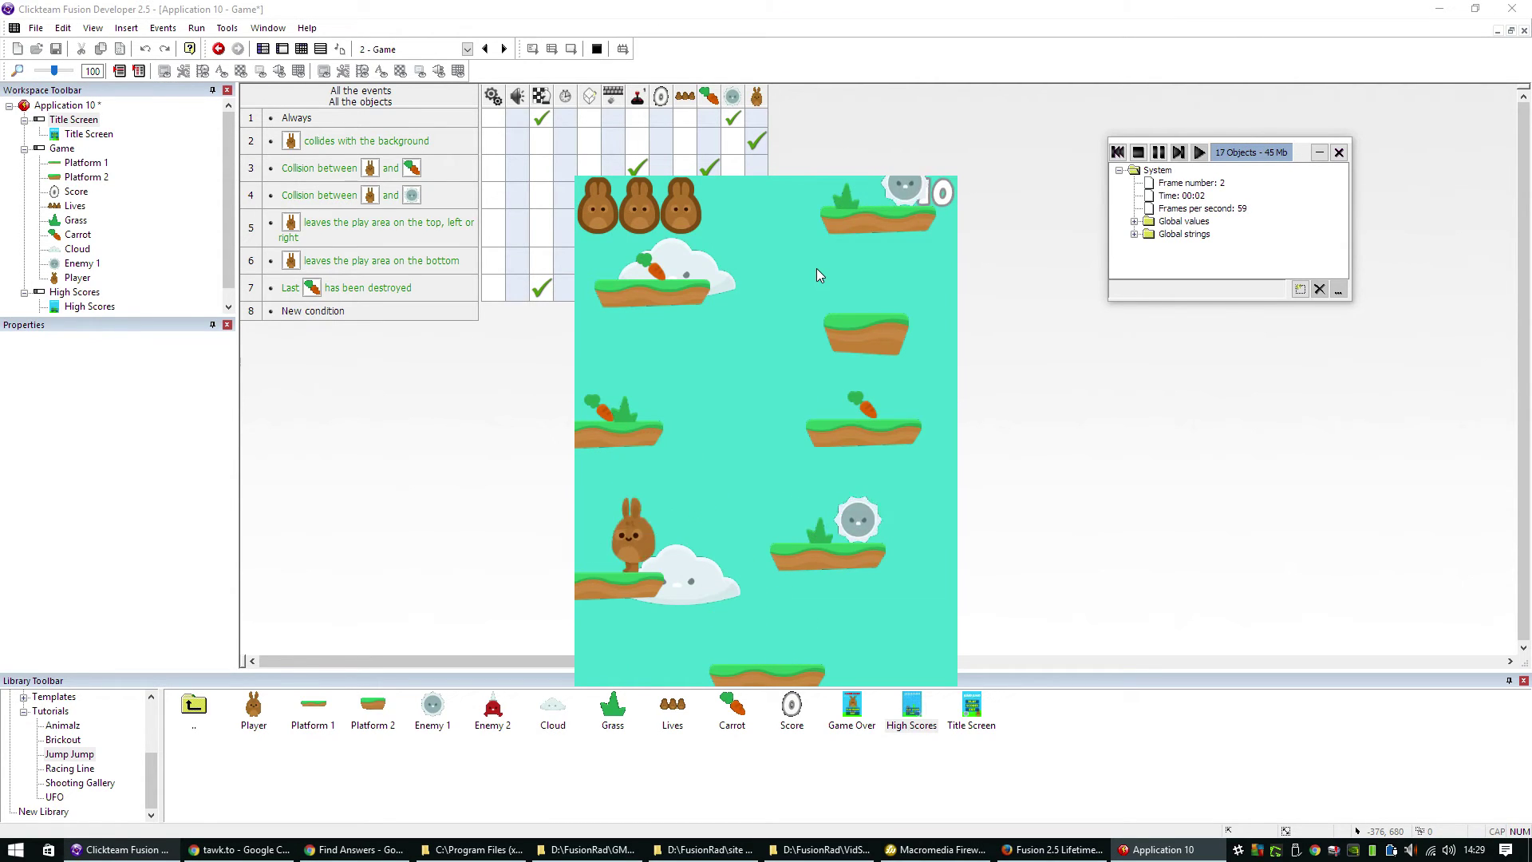
key("shift")
key("Right")
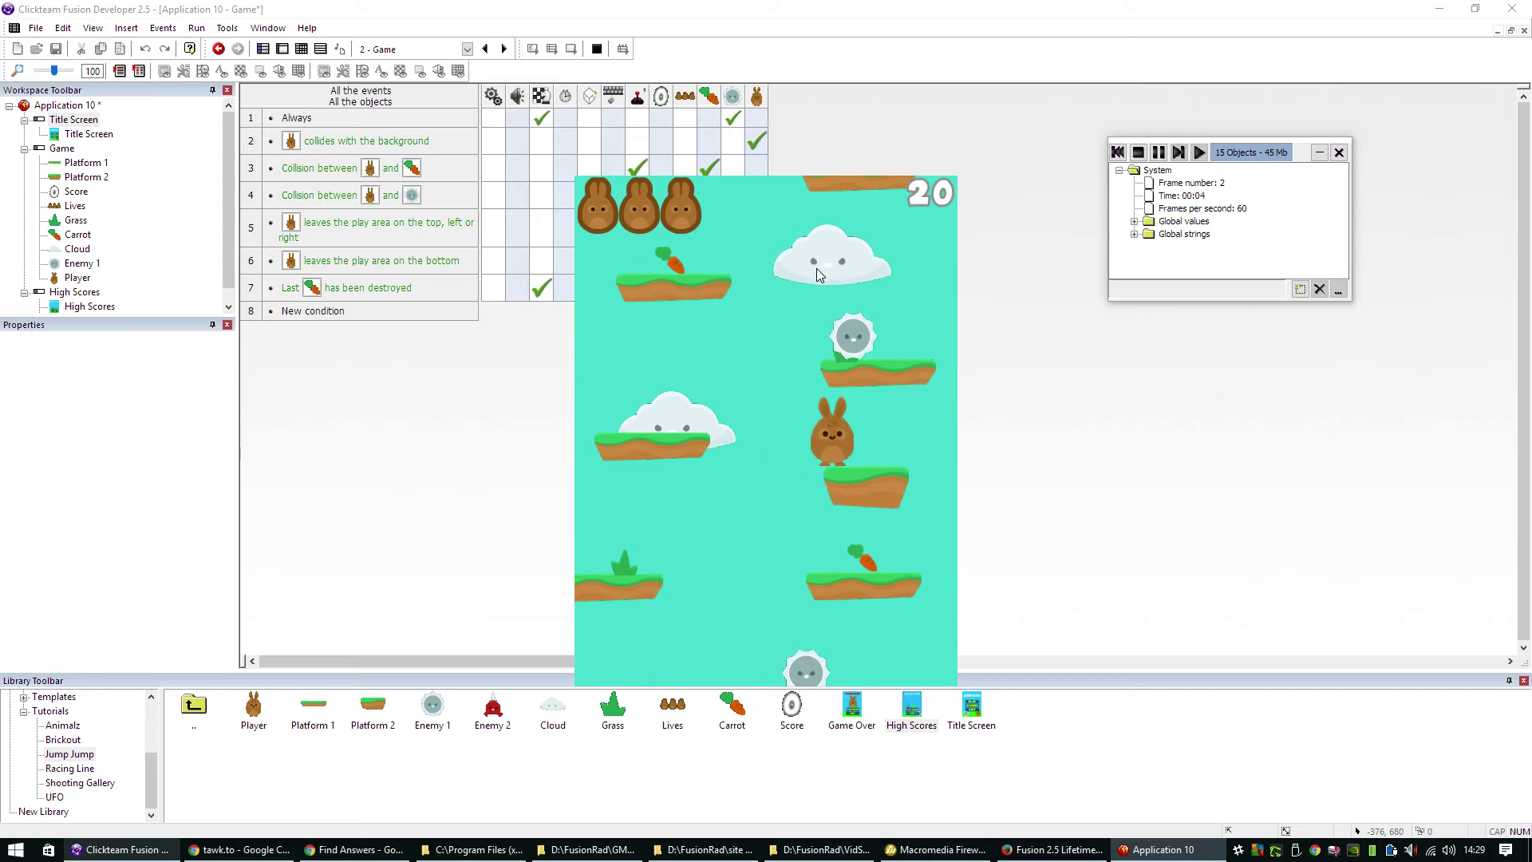
key("Left")
key("Right")
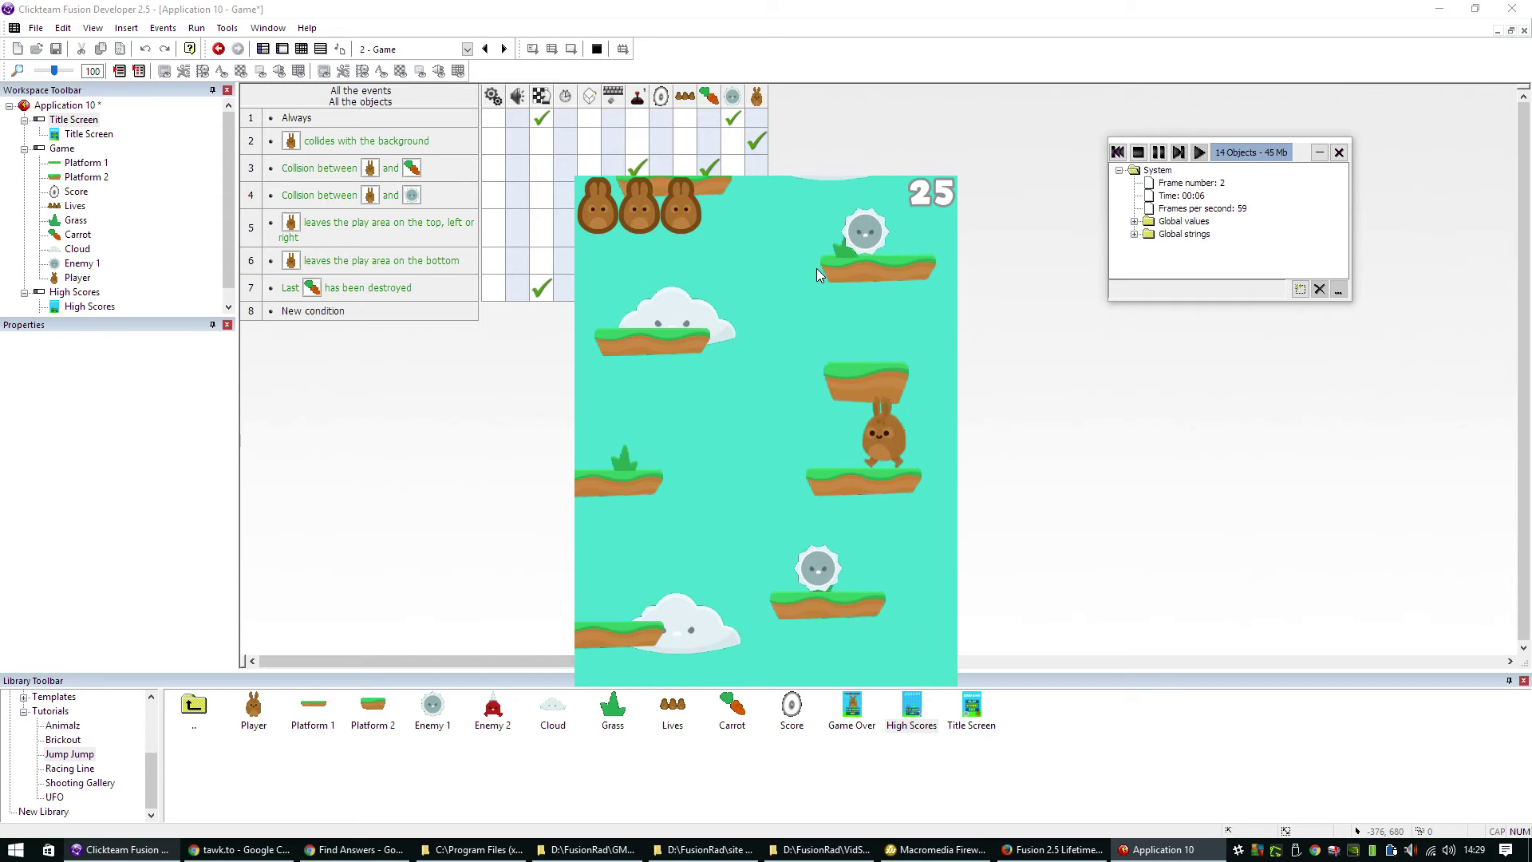
key("Left")
key("shift")
key("Right")
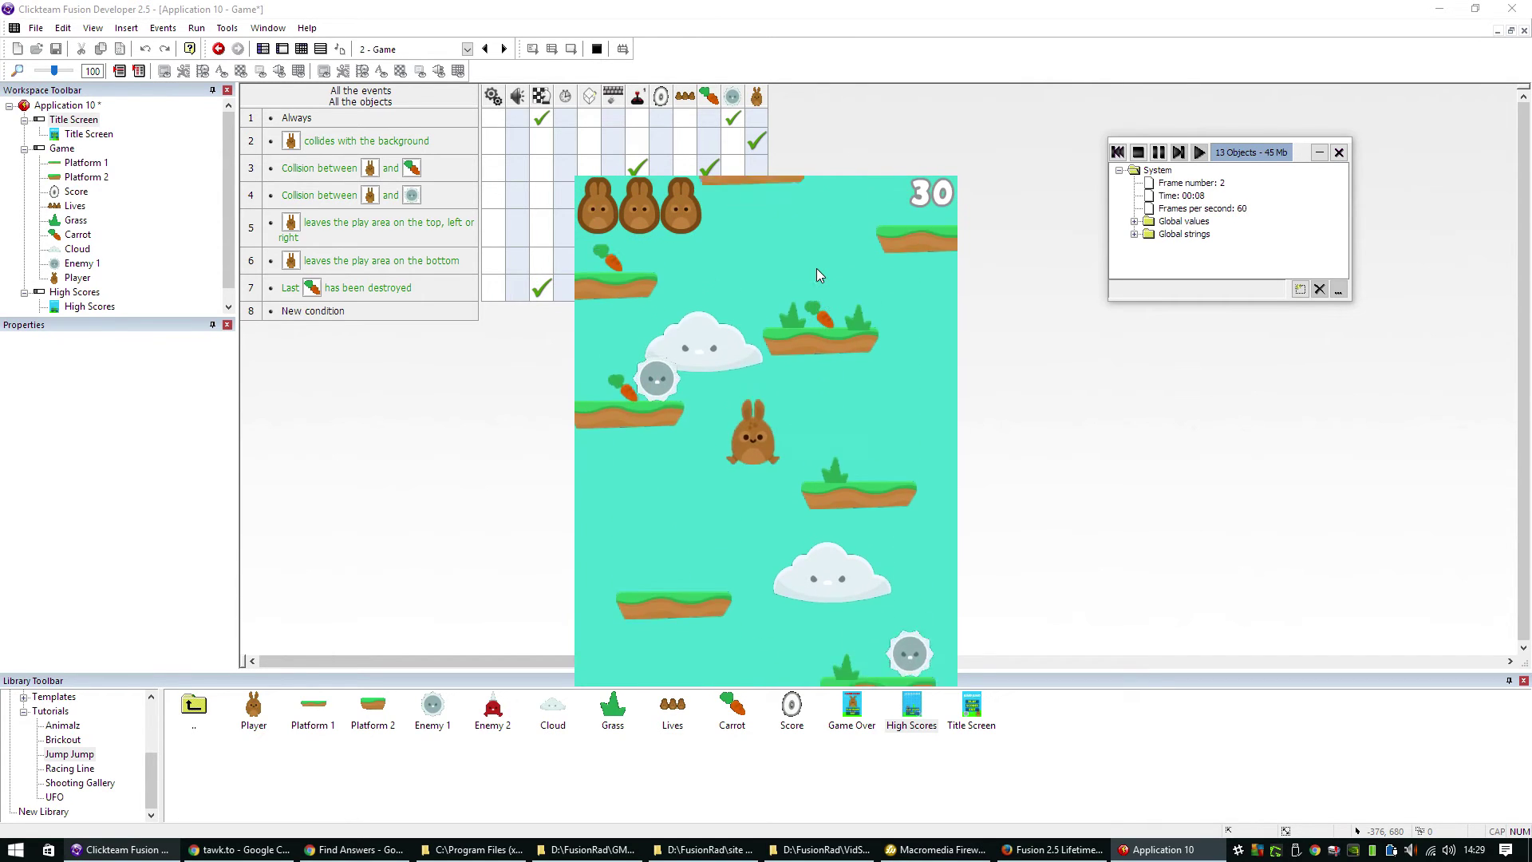
key("shift")
key("Left")
key("shift")
key("Right")
key("Left")
key("Left")
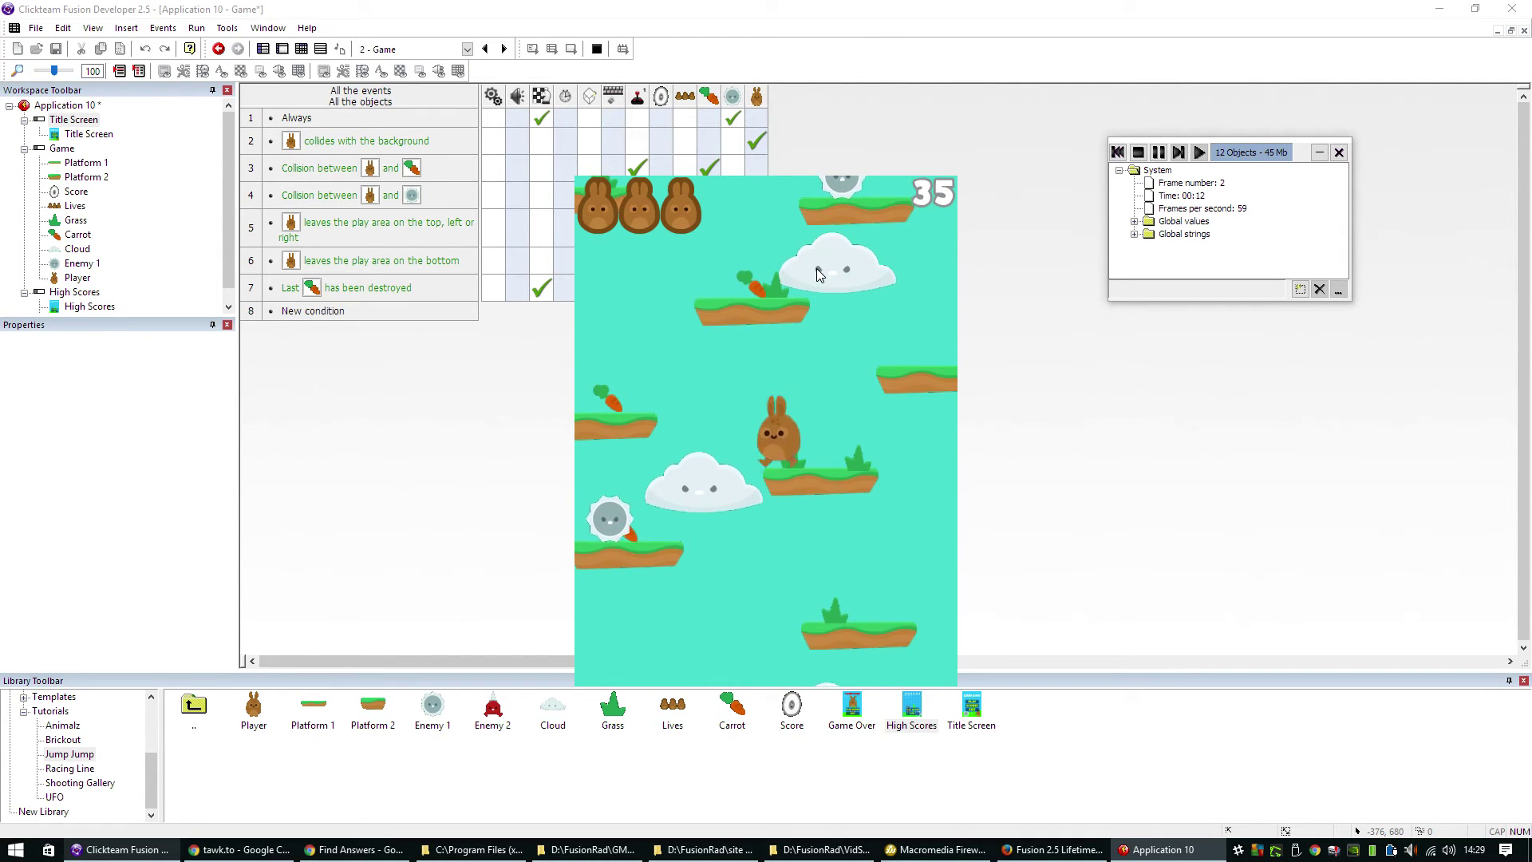
key("Right")
key("Left")
key("Right")
key("shift")
key("Left")
key("shift")
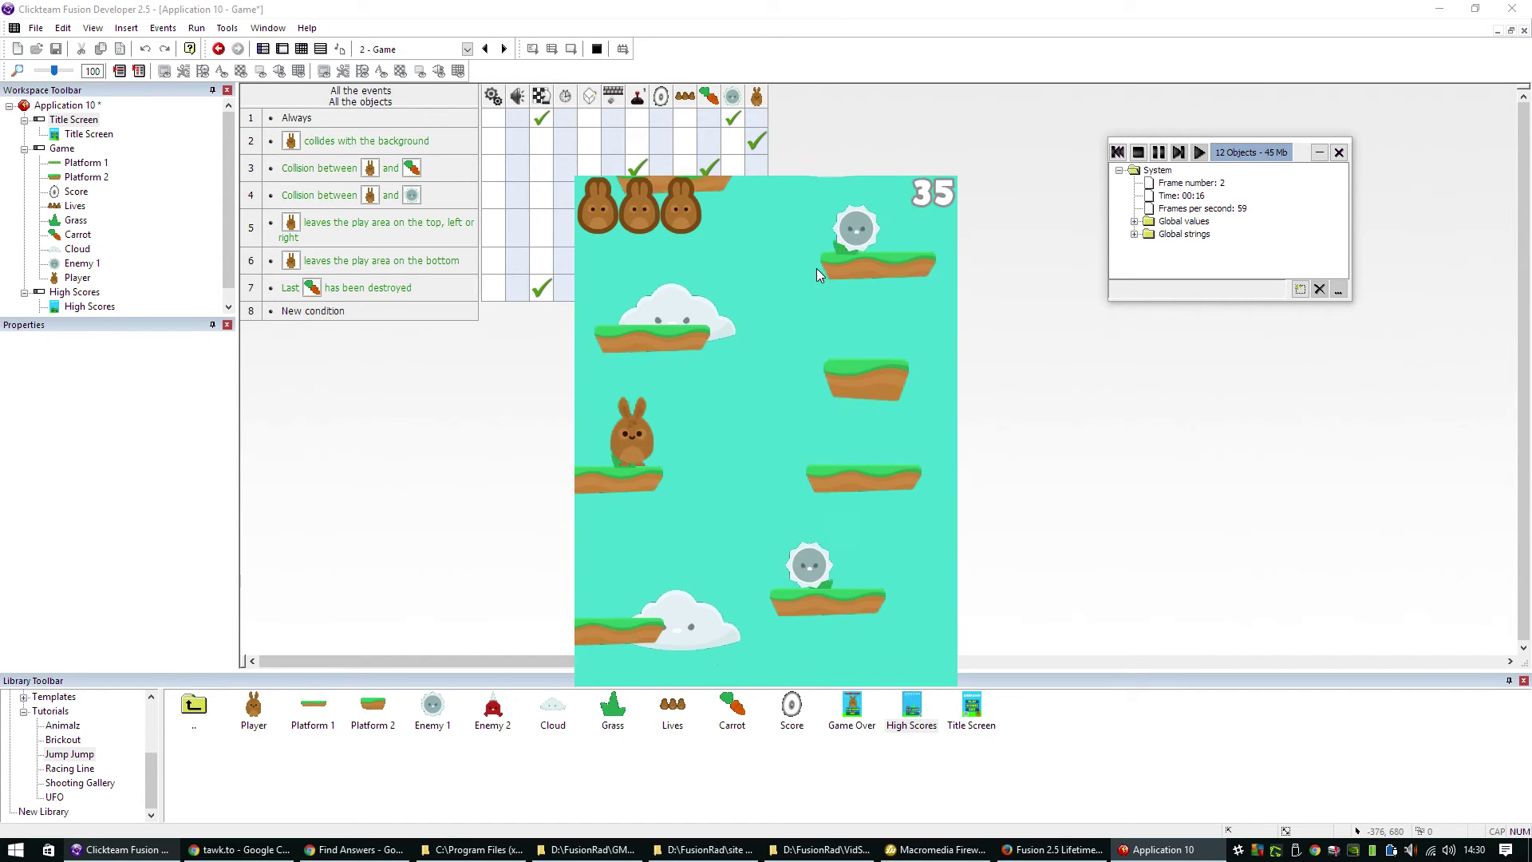
key("shift")
key("shift")
key("Right")
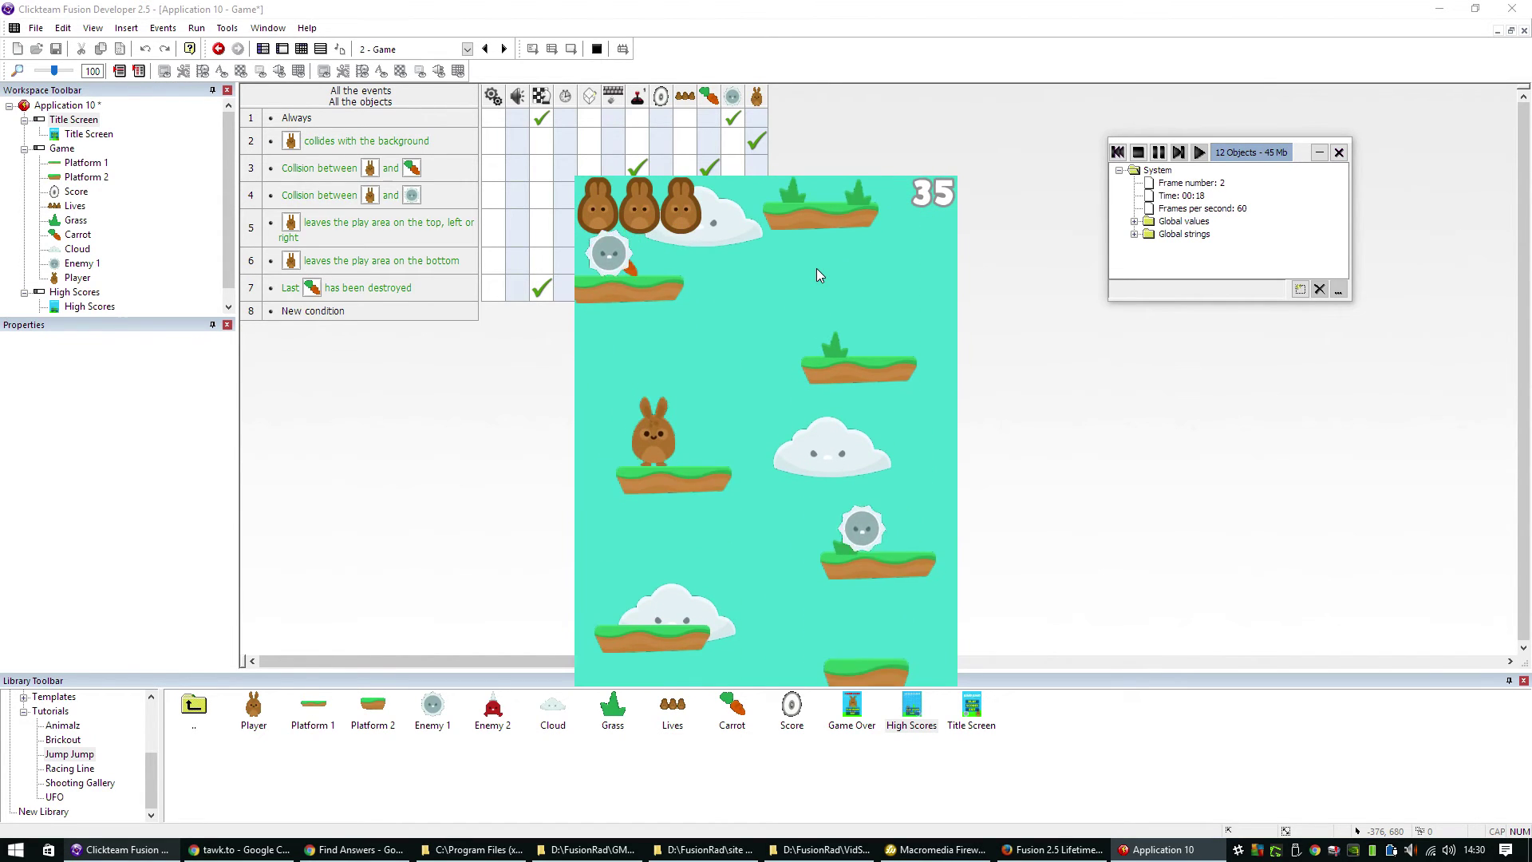
key("shift")
key("Right")
key("Left")
key("shift")
key("Right")
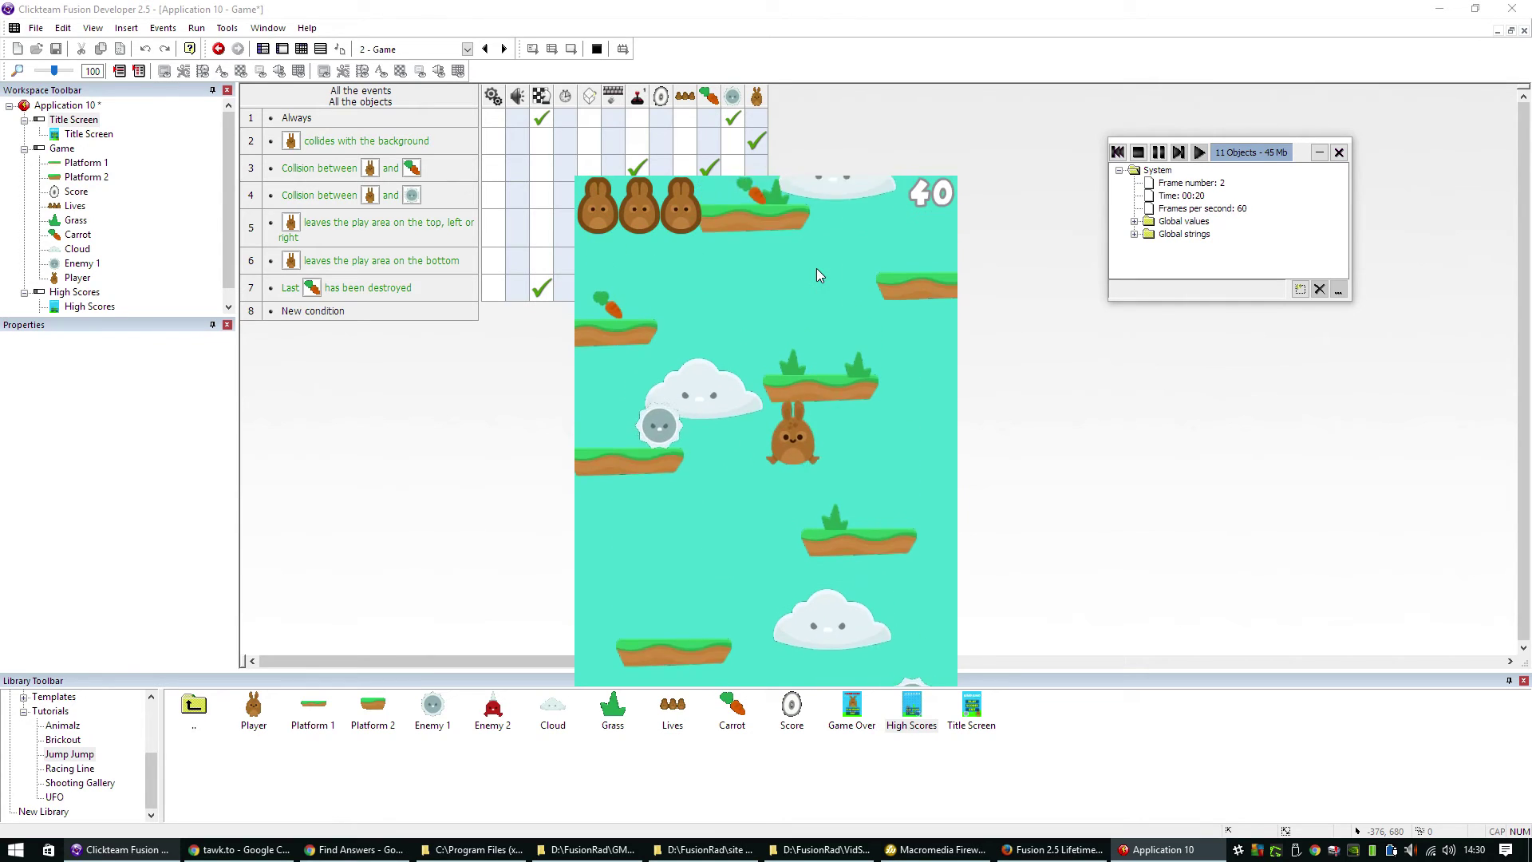
key("Left")
key("shift")
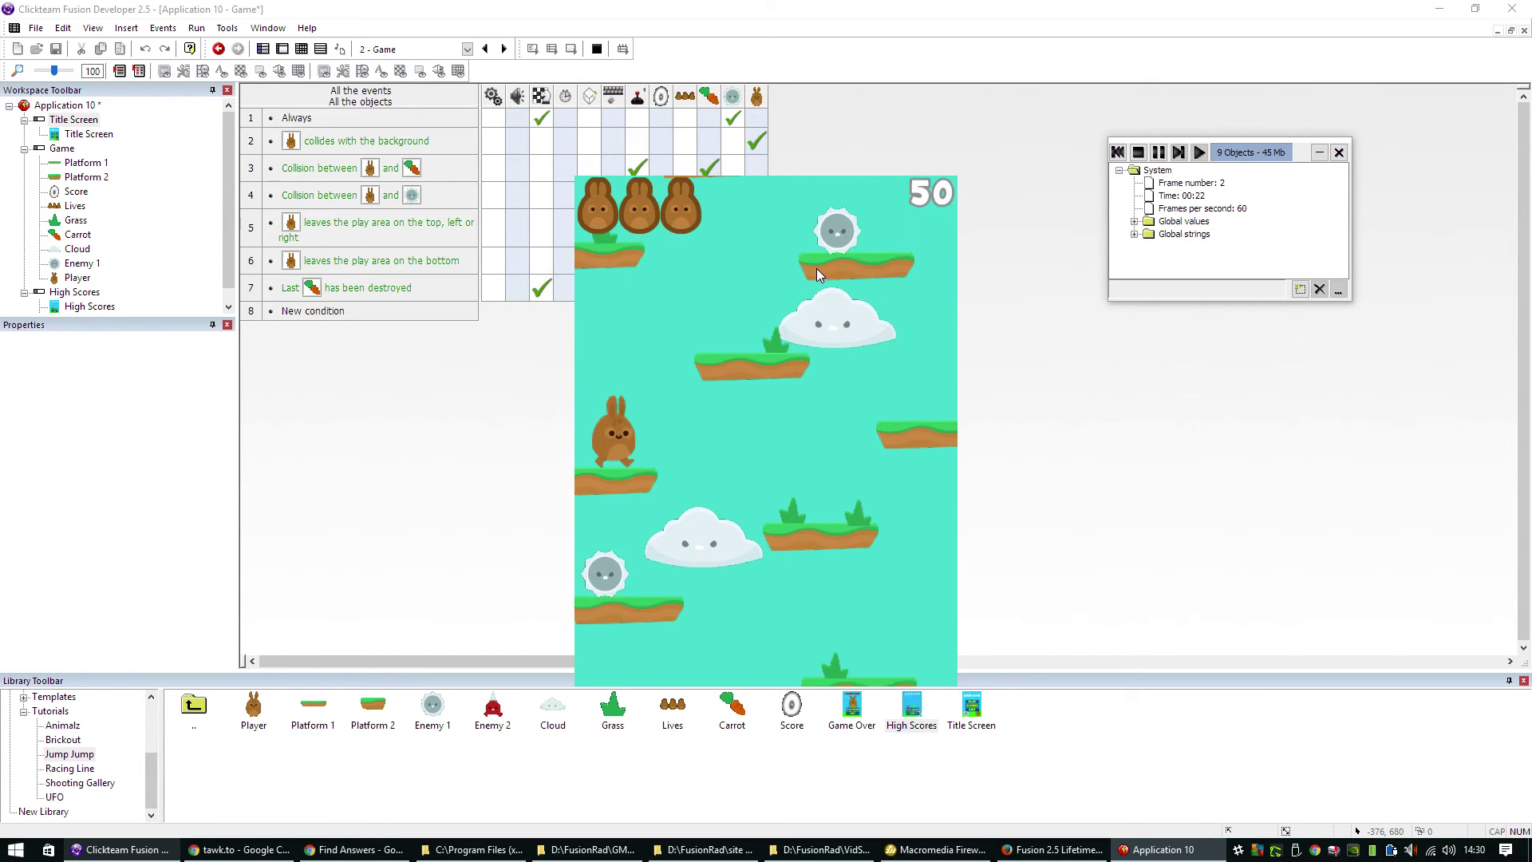
key("shift")
key("Right")
key("shift")
key("Left")
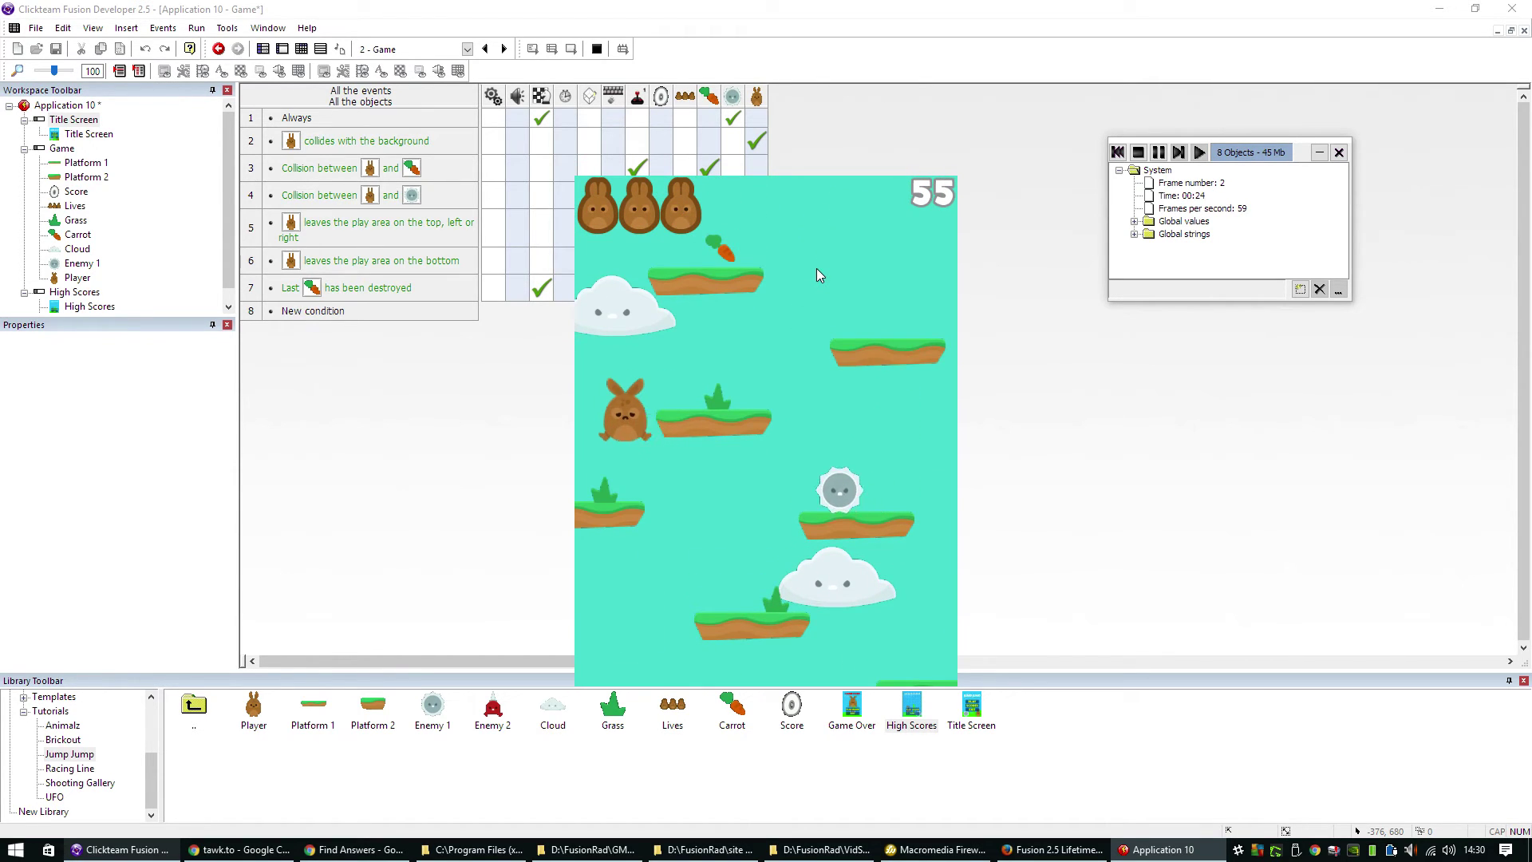
key("shift")
key("Right")
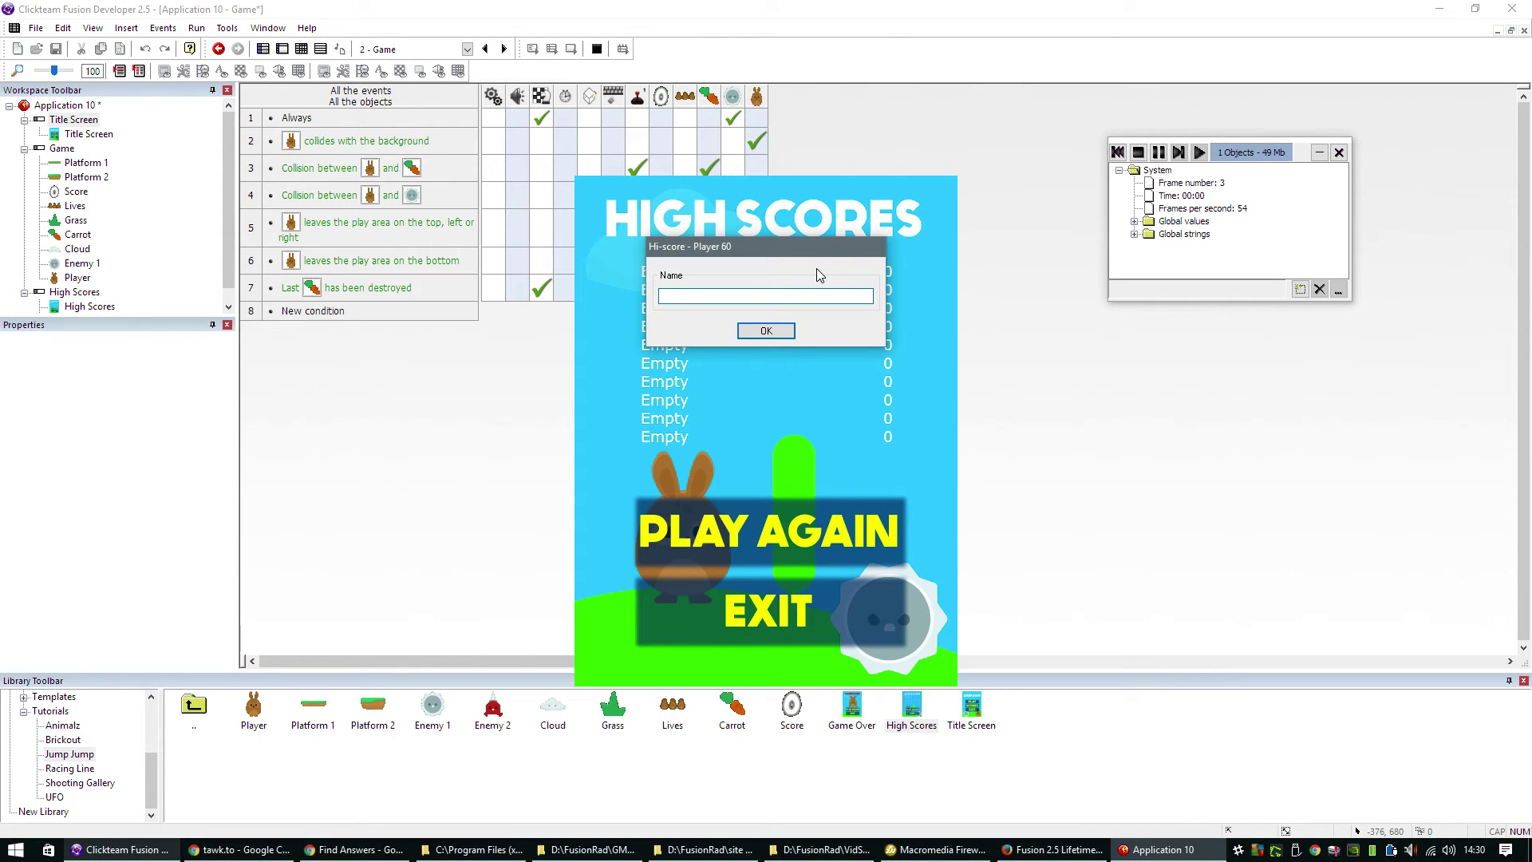
- Enter the player's name for the high-score table and end the test run
type("Danny")
left_click(765, 332)
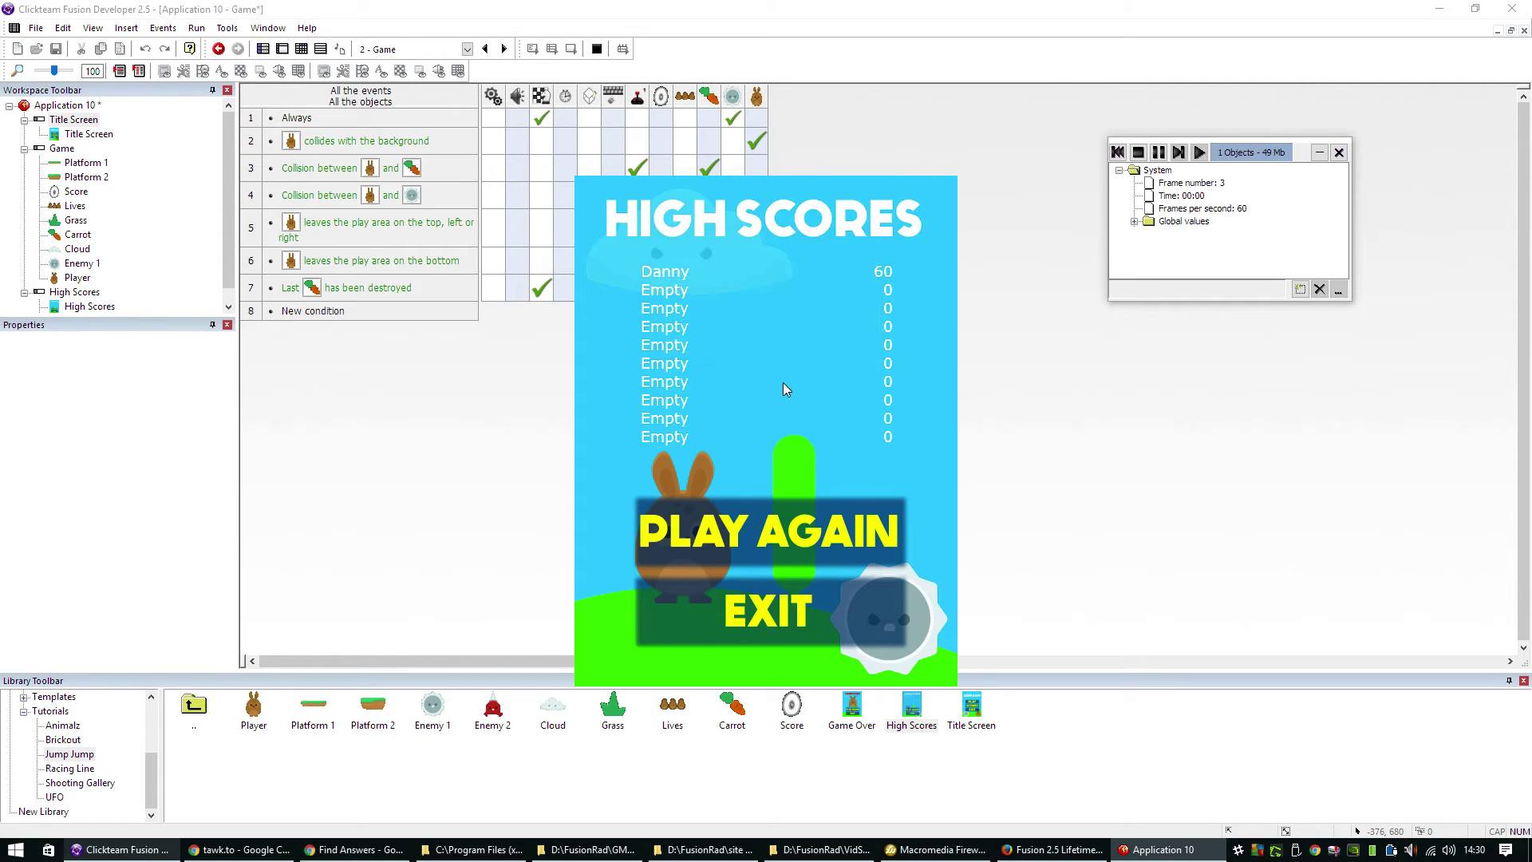
left_click(1138, 151)
- Add a Start of Frame event to the Game frame and move it to the first line of the event list
left_click(407, 49)
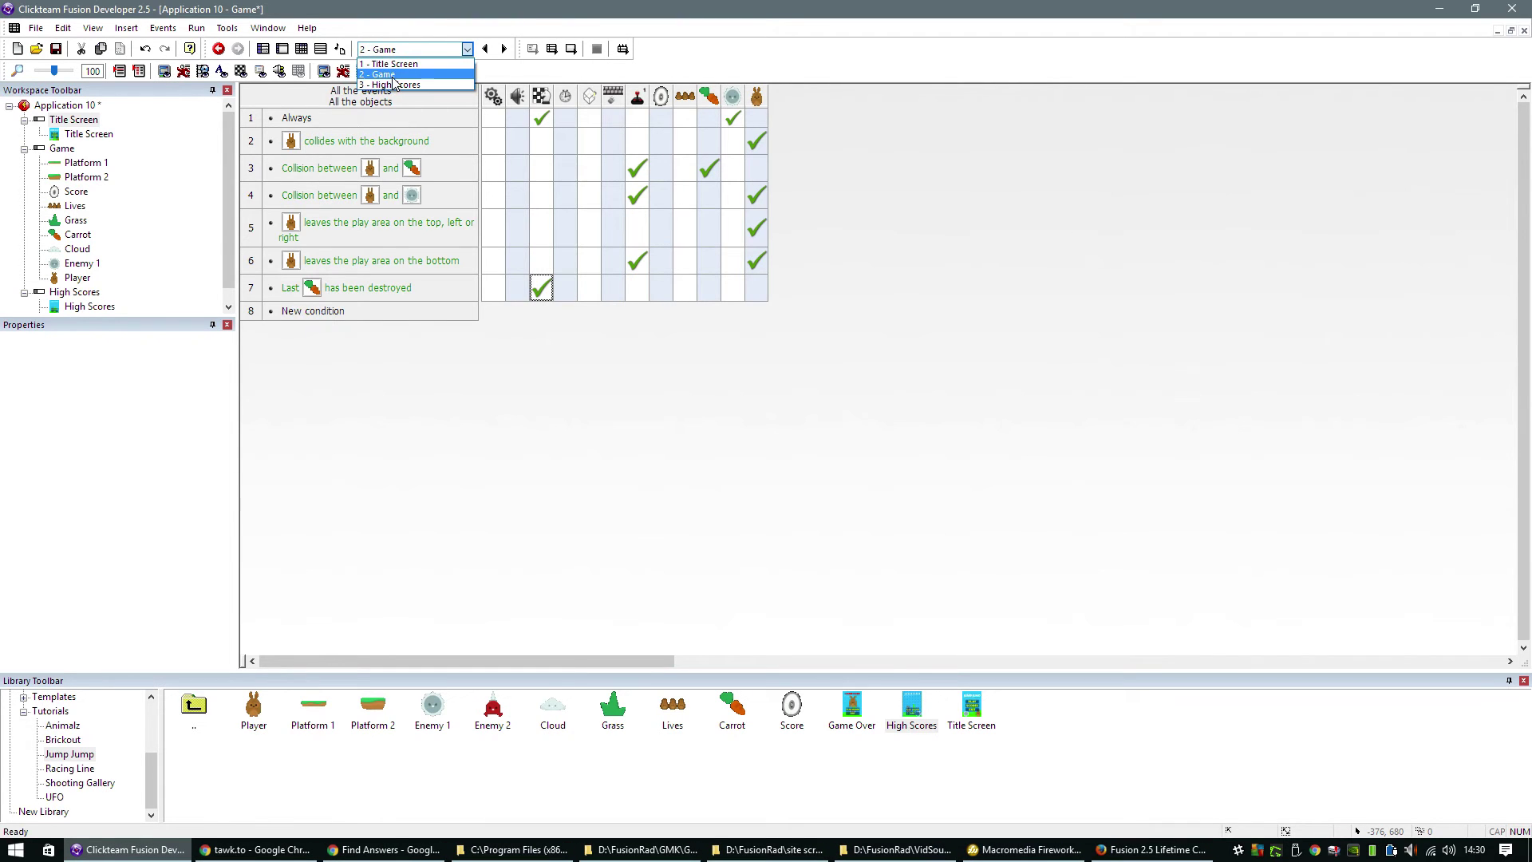
left_click(383, 74)
left_click(331, 312)
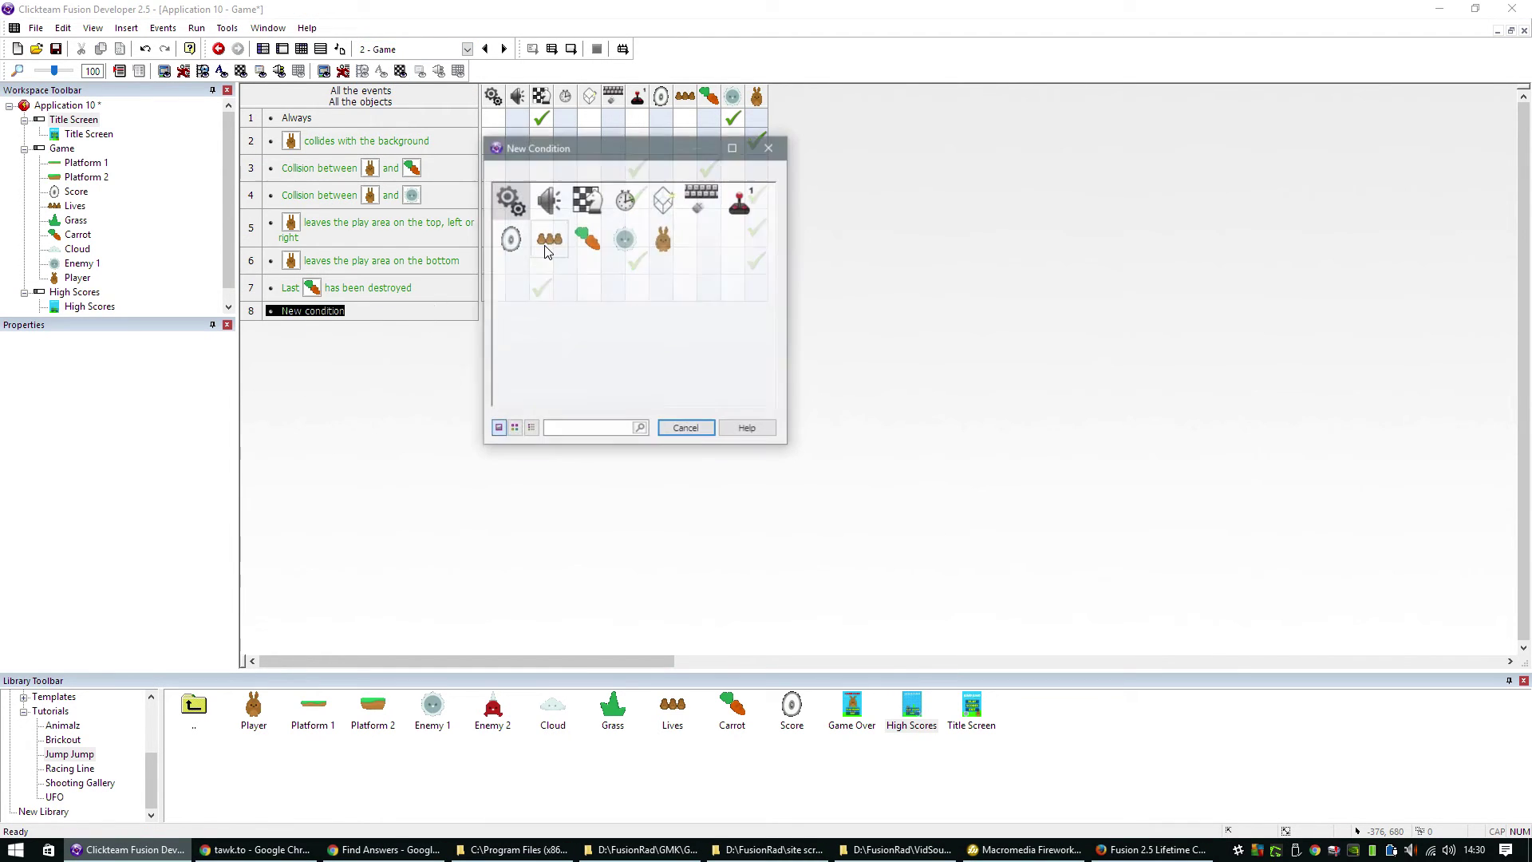
left_click(587, 200)
left_click(630, 212)
left_click_drag(262, 126, 263, 118)
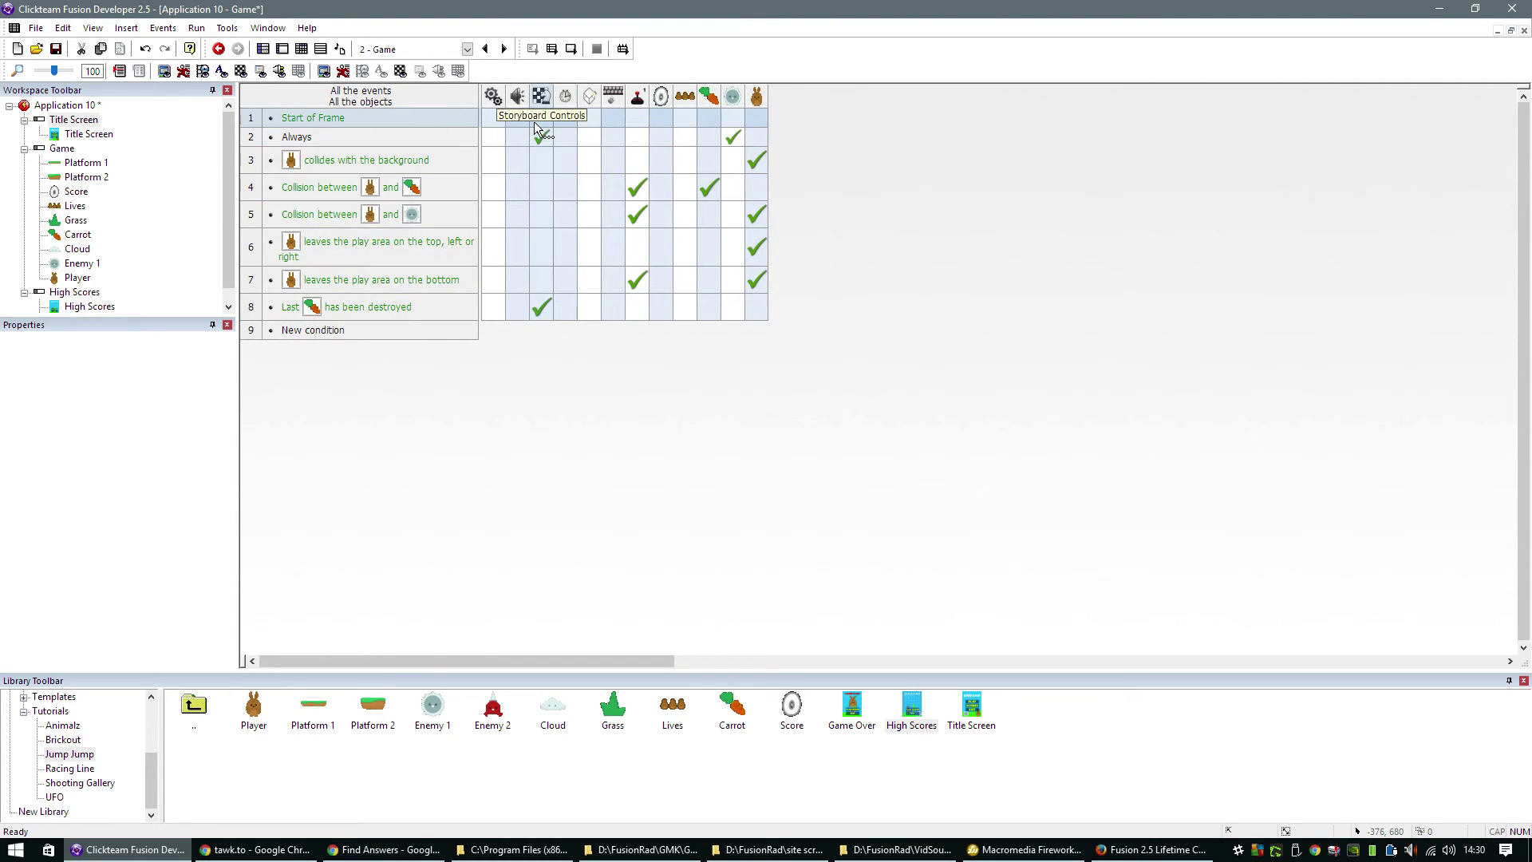
- Add a Player 1 action to the Start of Frame event that sets the score to 0
right_click(636, 116)
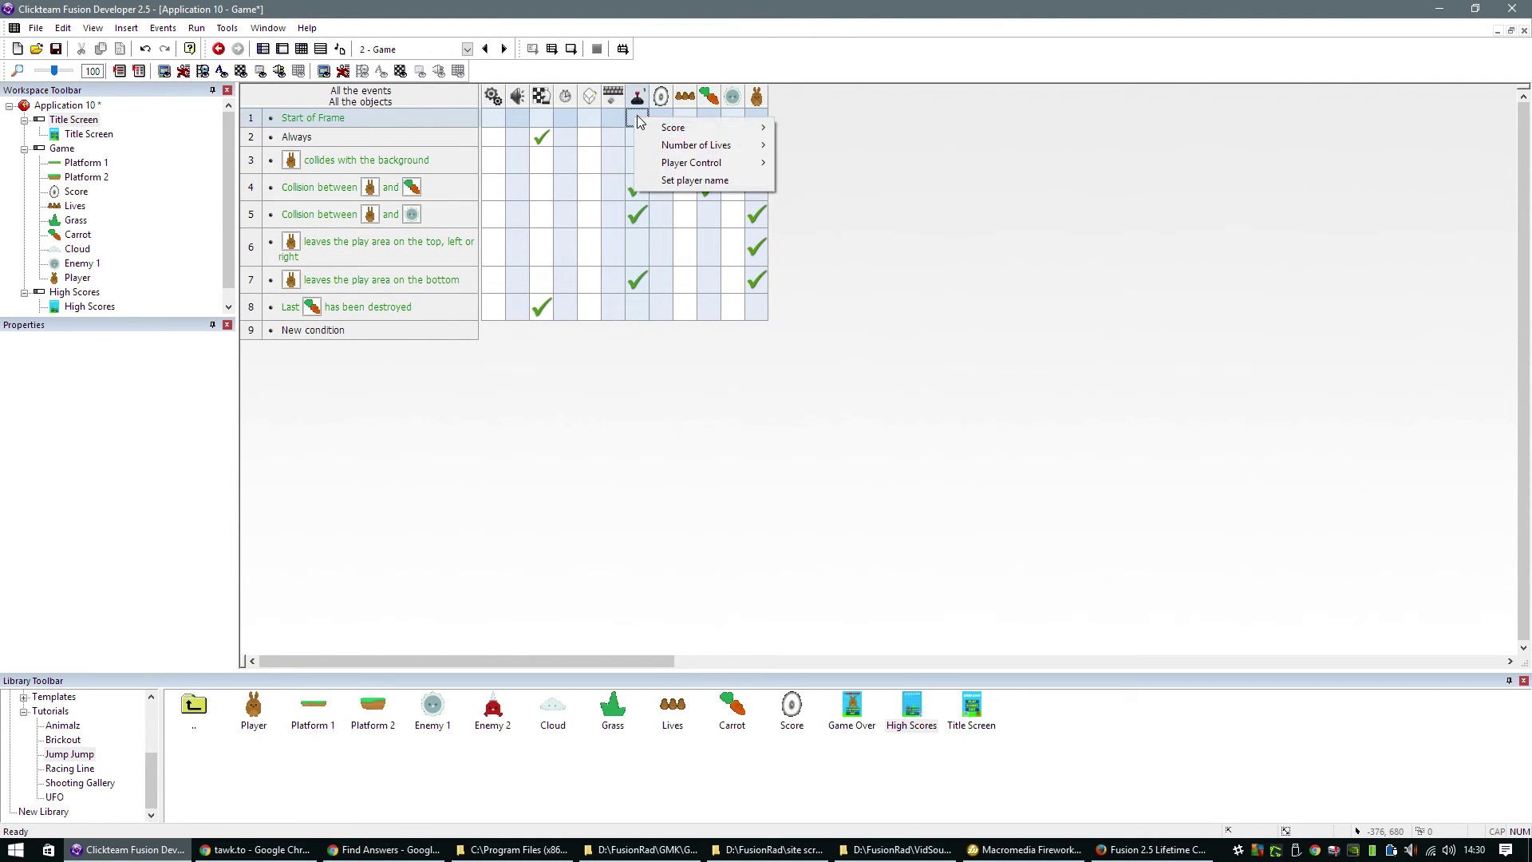
left_click(638, 117)
left_click(637, 118)
mouse_move(711, 132)
left_click(808, 134)
key("Return")
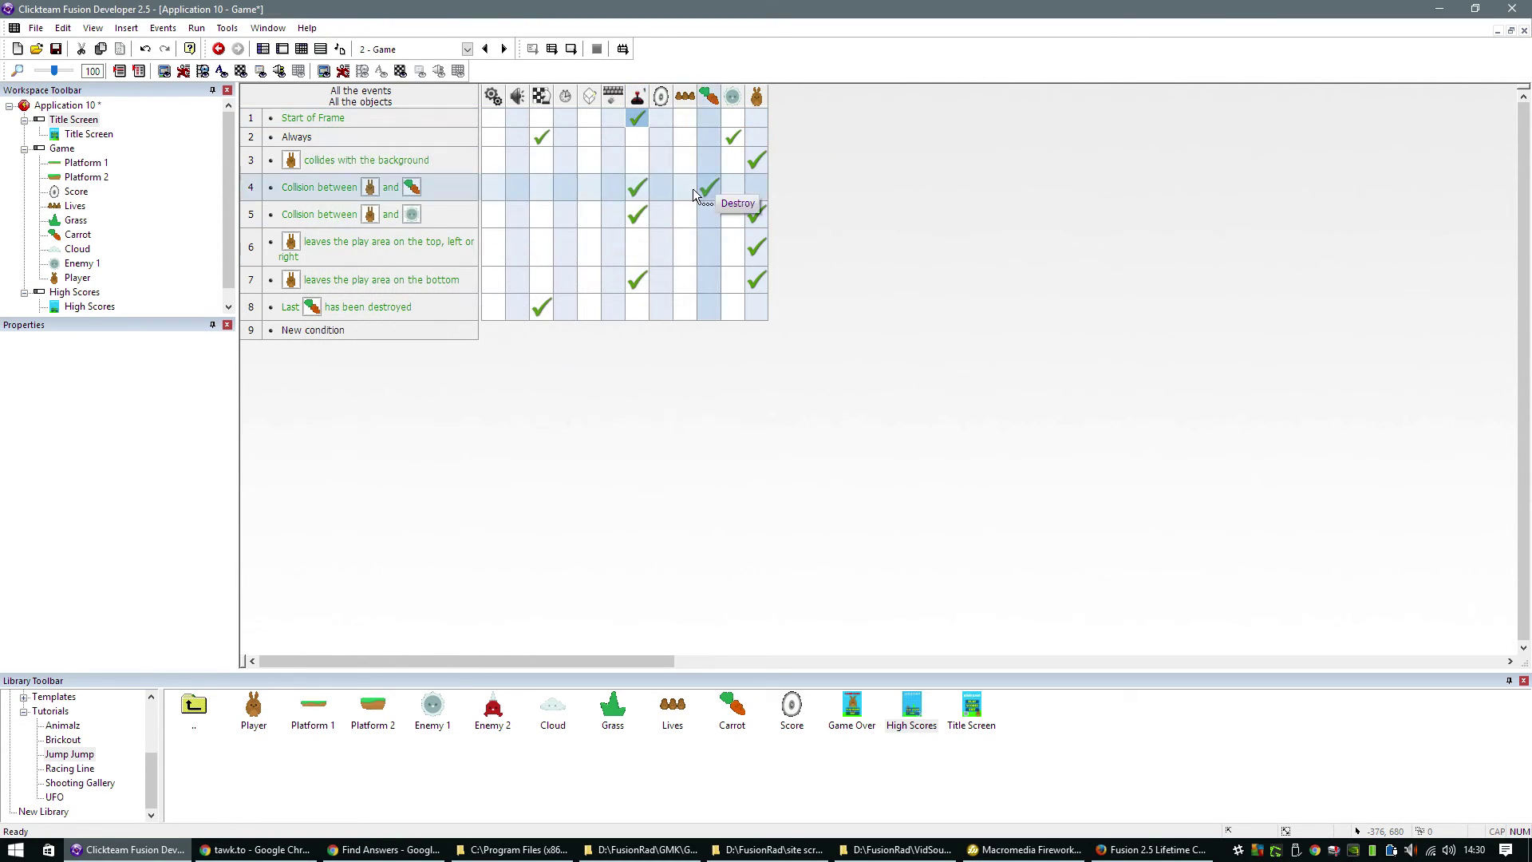
- Add a Player 1 action to the Start of Frame event that sets the number of lives to 3
left_click(636, 118)
mouse_move(694, 147)
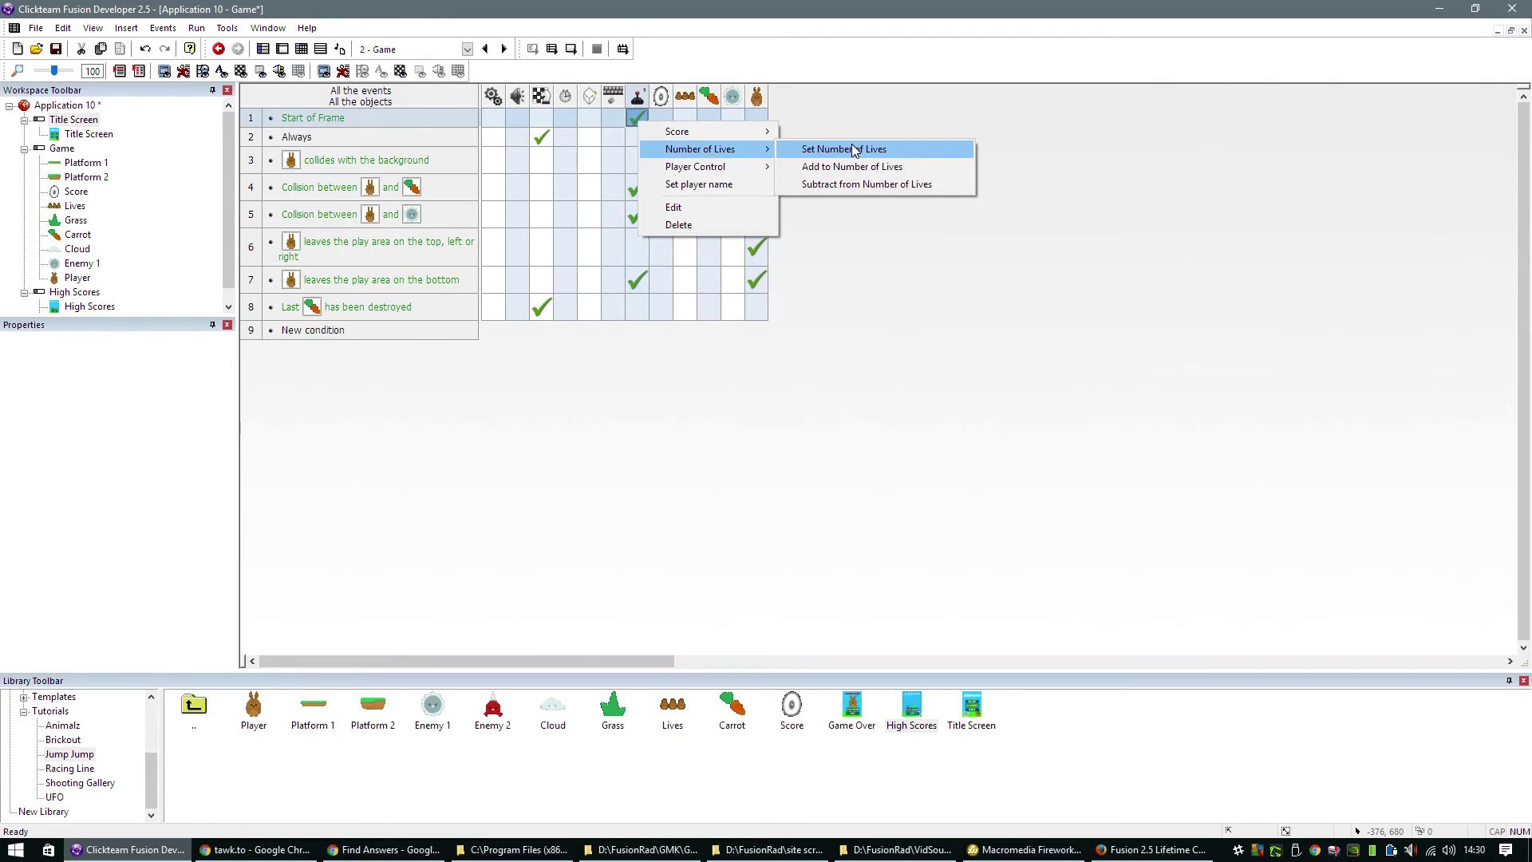
left_click(818, 147)
type("3")
key("Return")
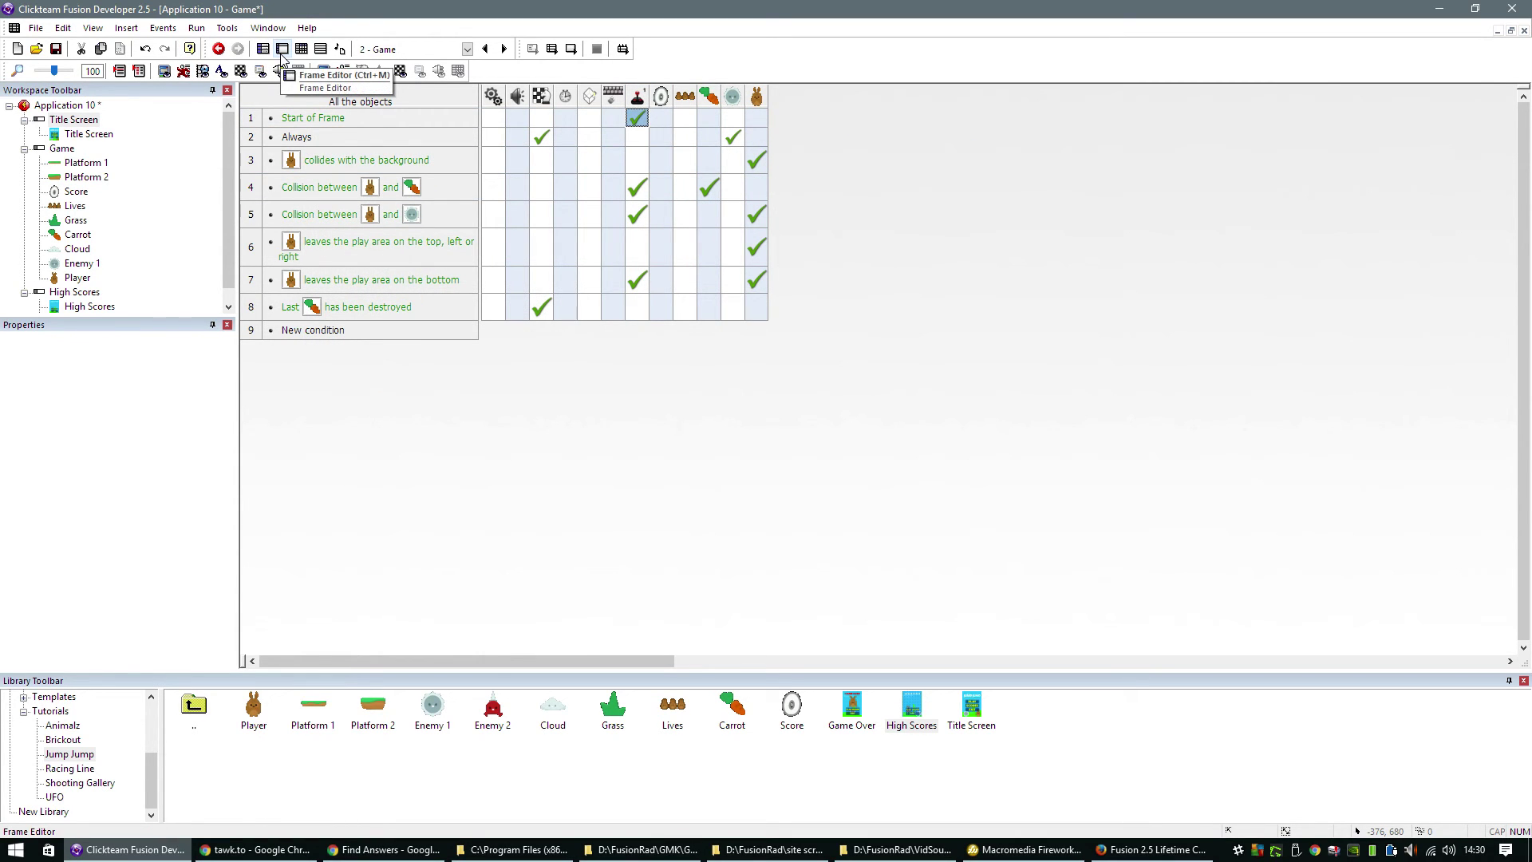
left_click(467, 49)
left_click(395, 80)
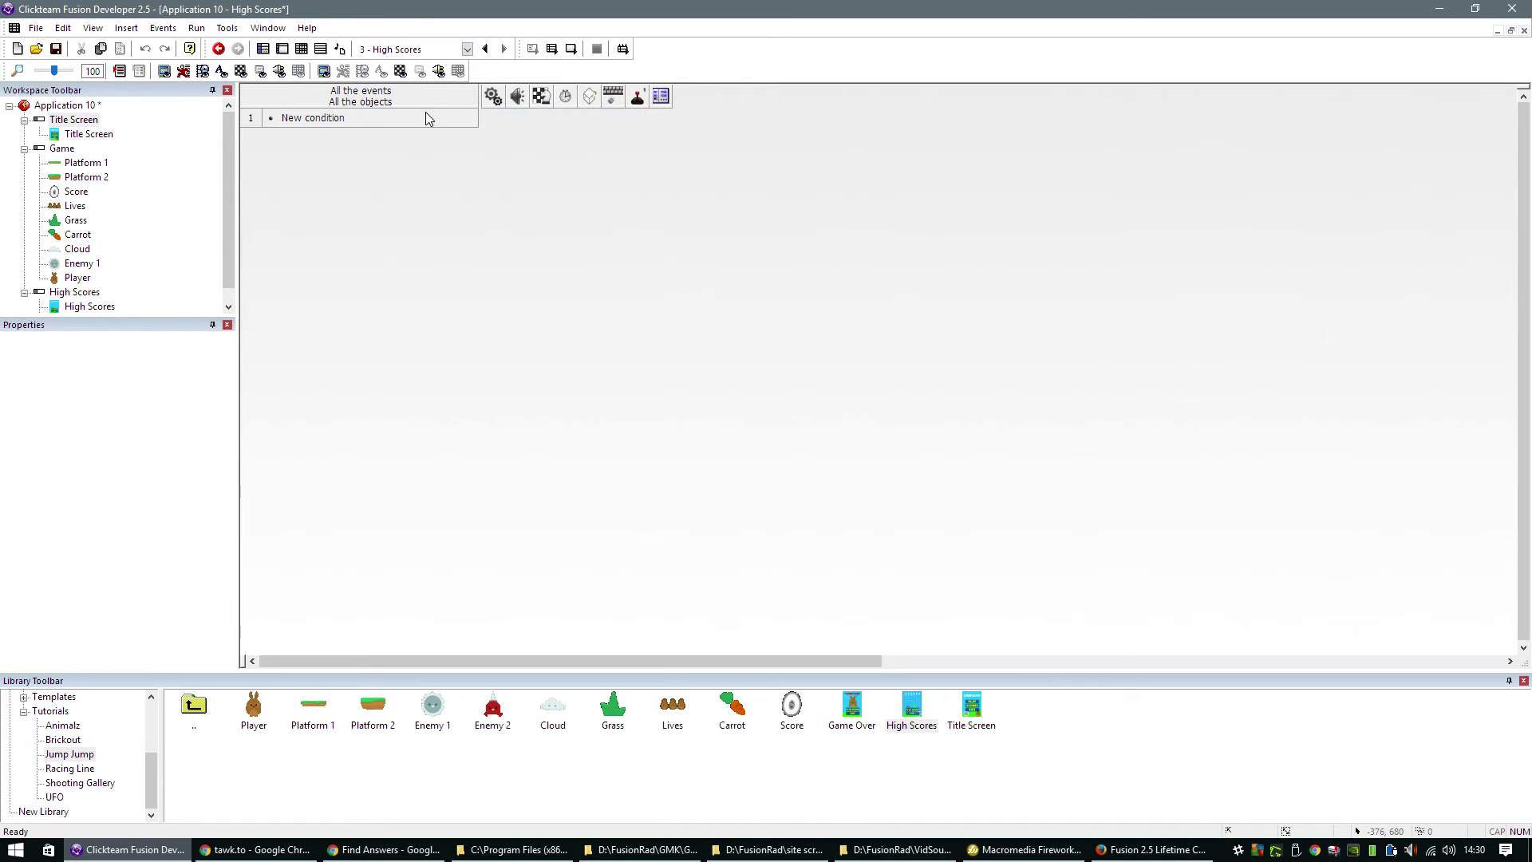
left_click(397, 49)
left_click(392, 74)
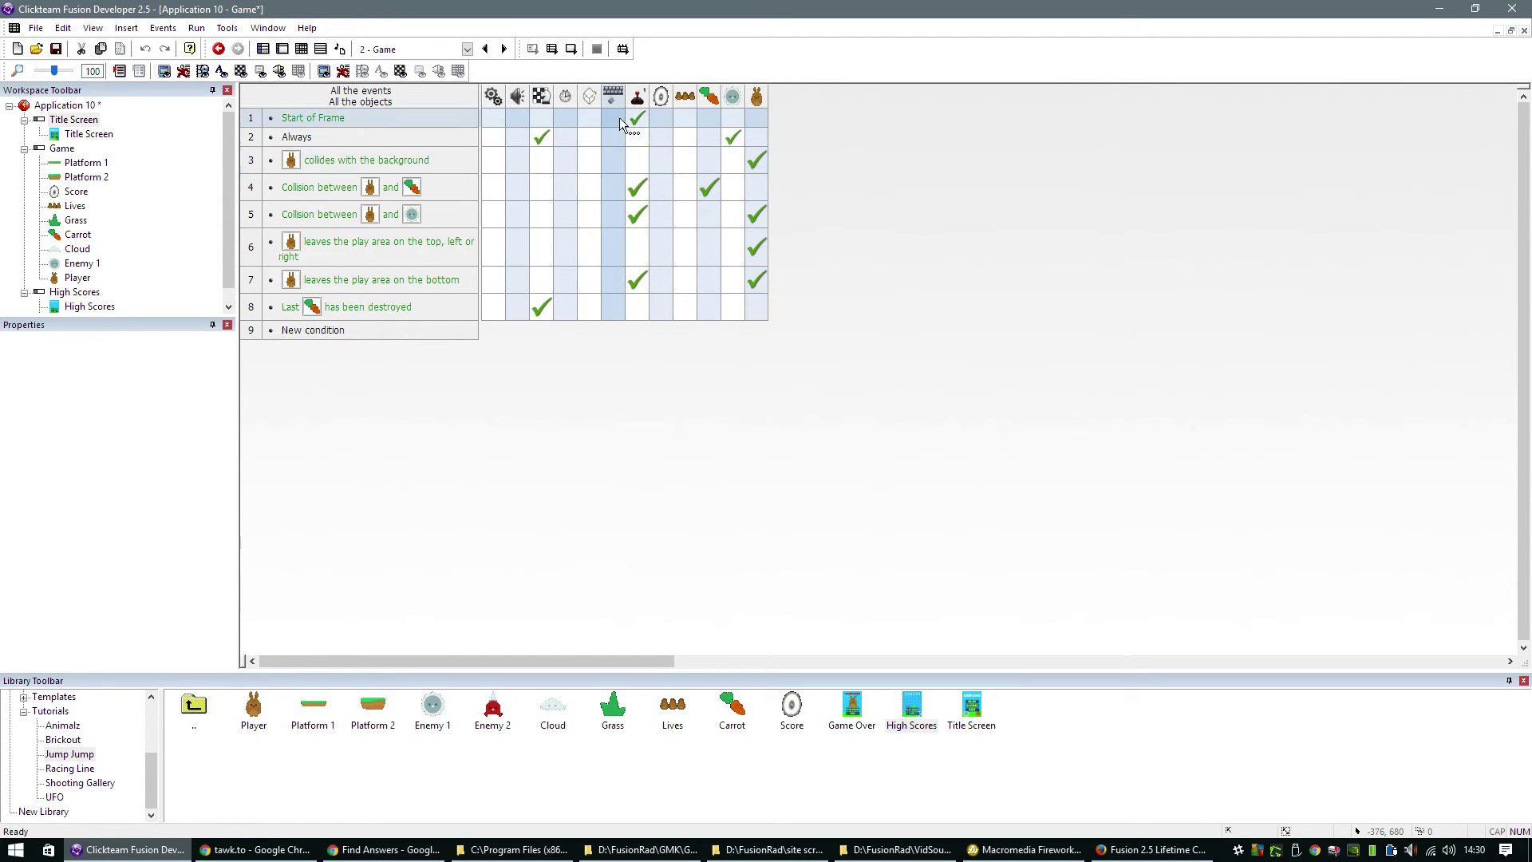
mouse_move(645, 118)
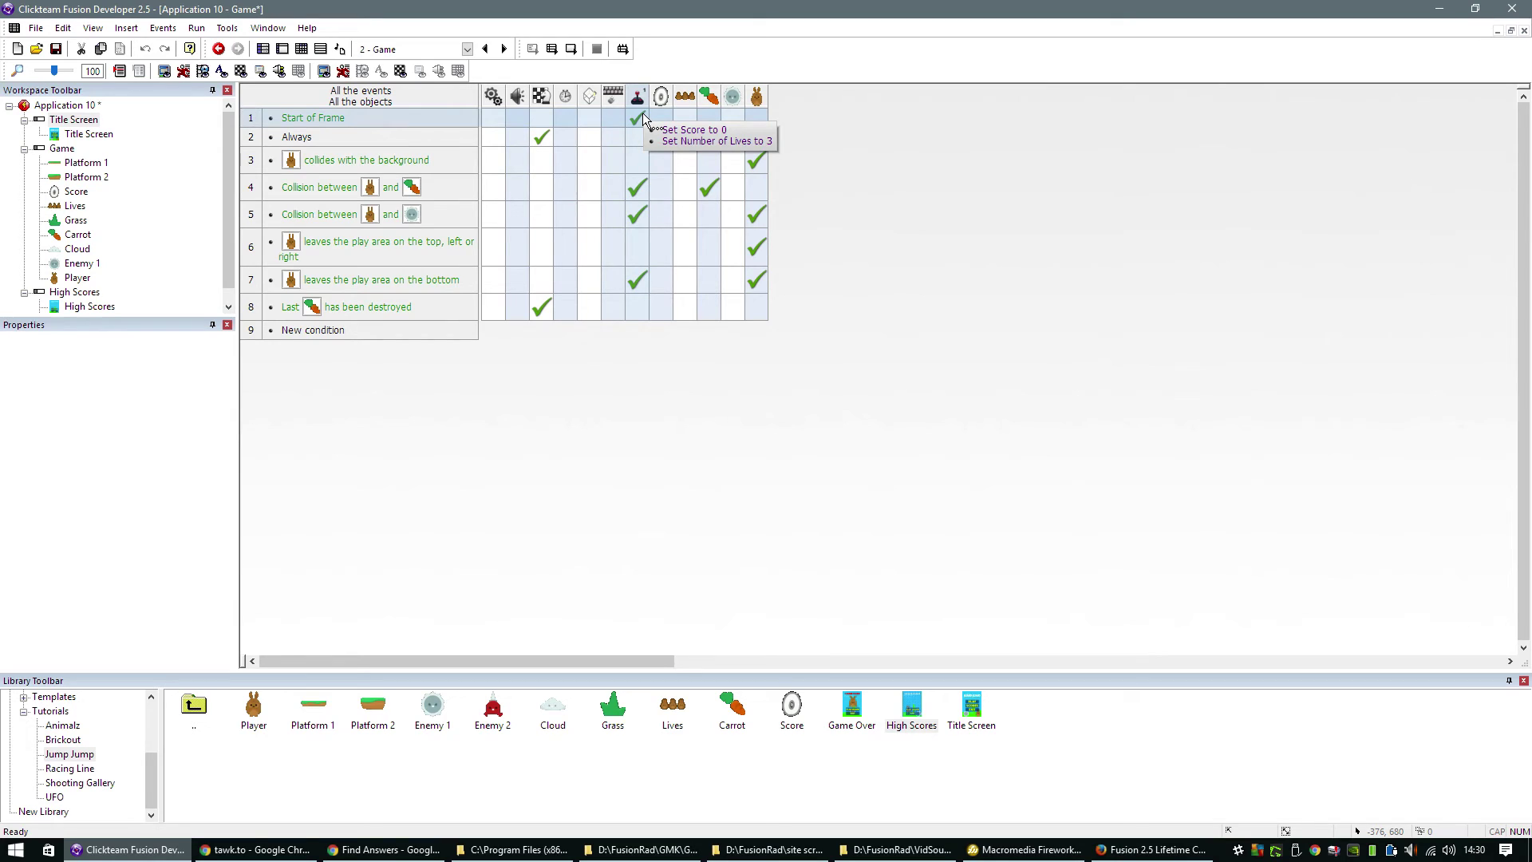
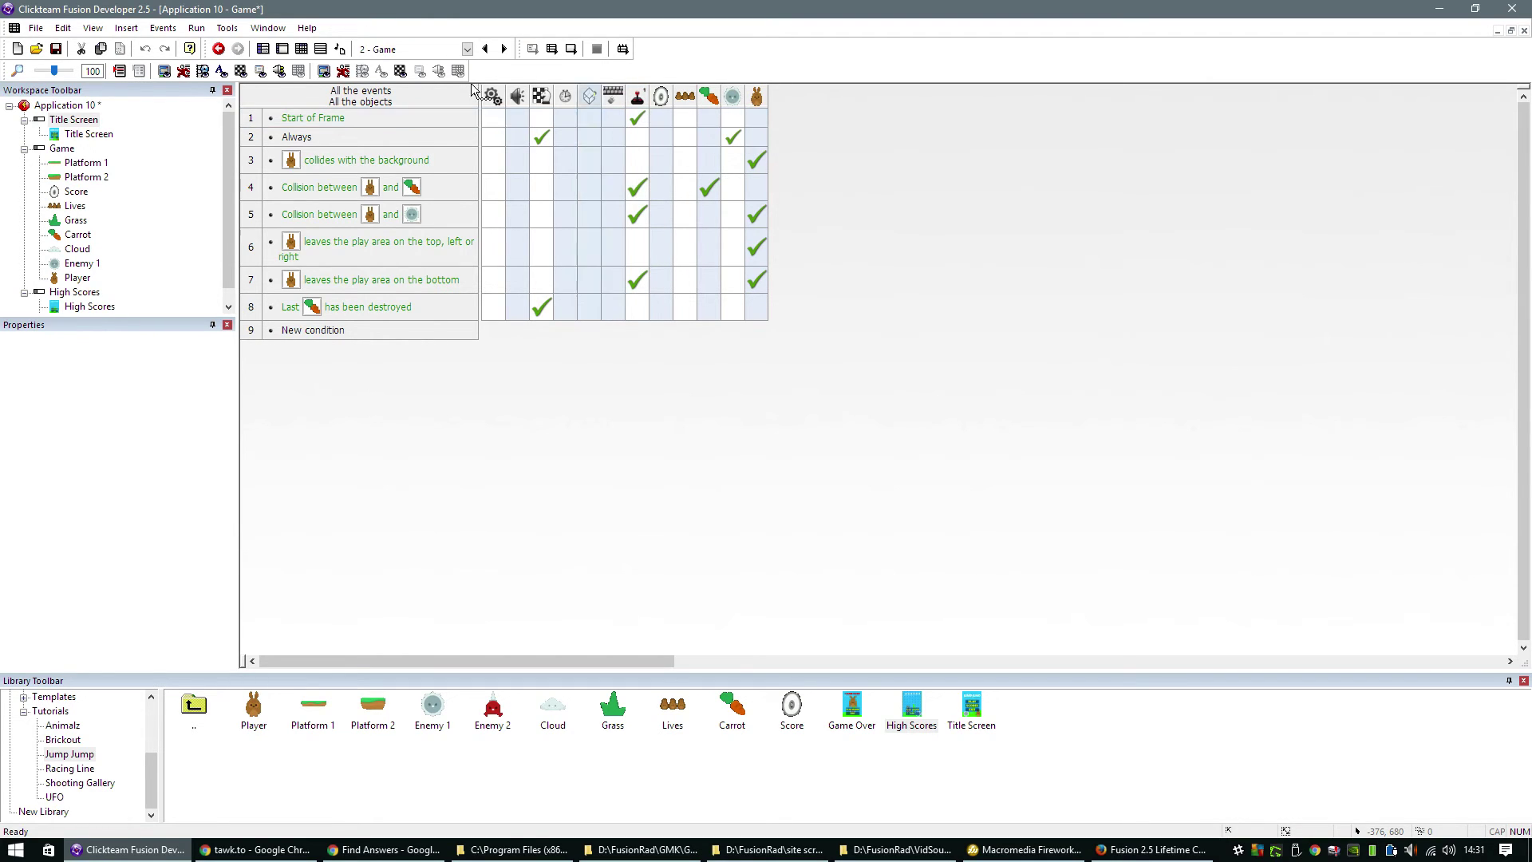
- Insert a Counter object in the Game frame and place it just outside the play area beside the Score object, at about (510, 4)
left_click(281, 48)
scroll(1019, 259, "up", 10)
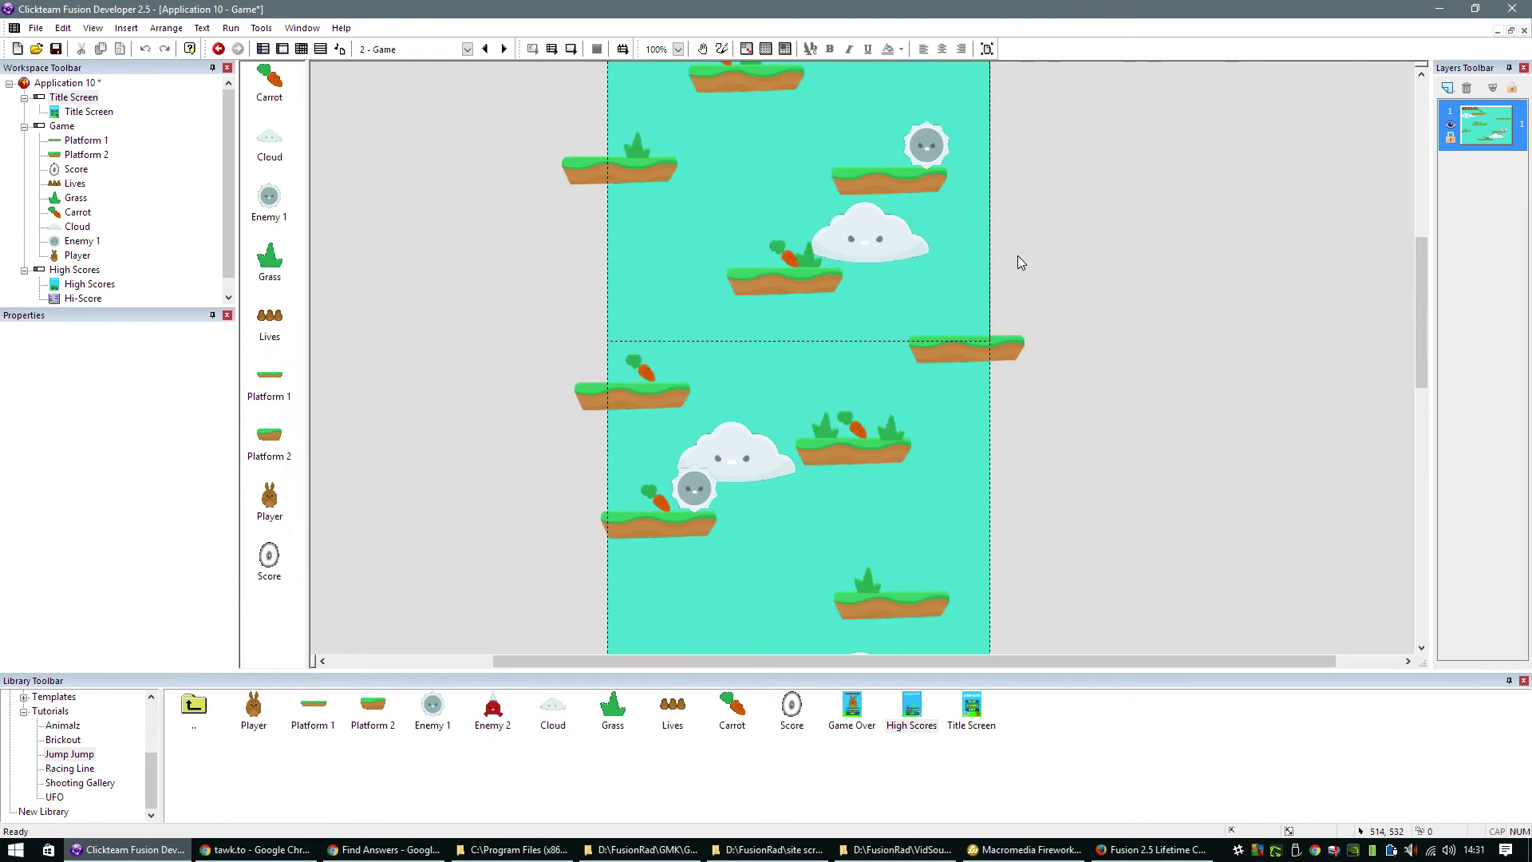
left_click(975, 173)
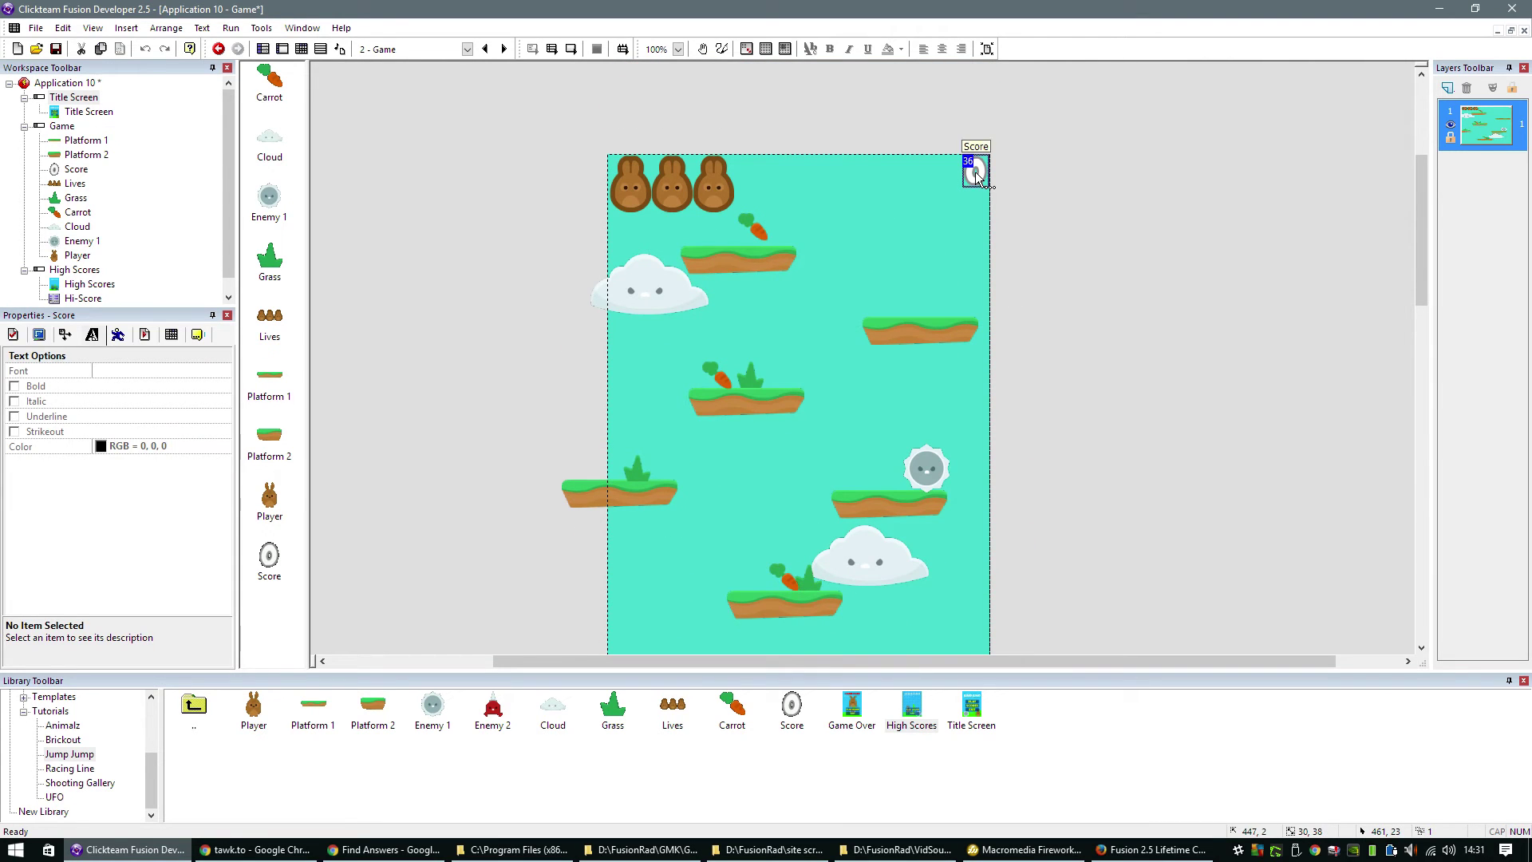
double_click(917, 236)
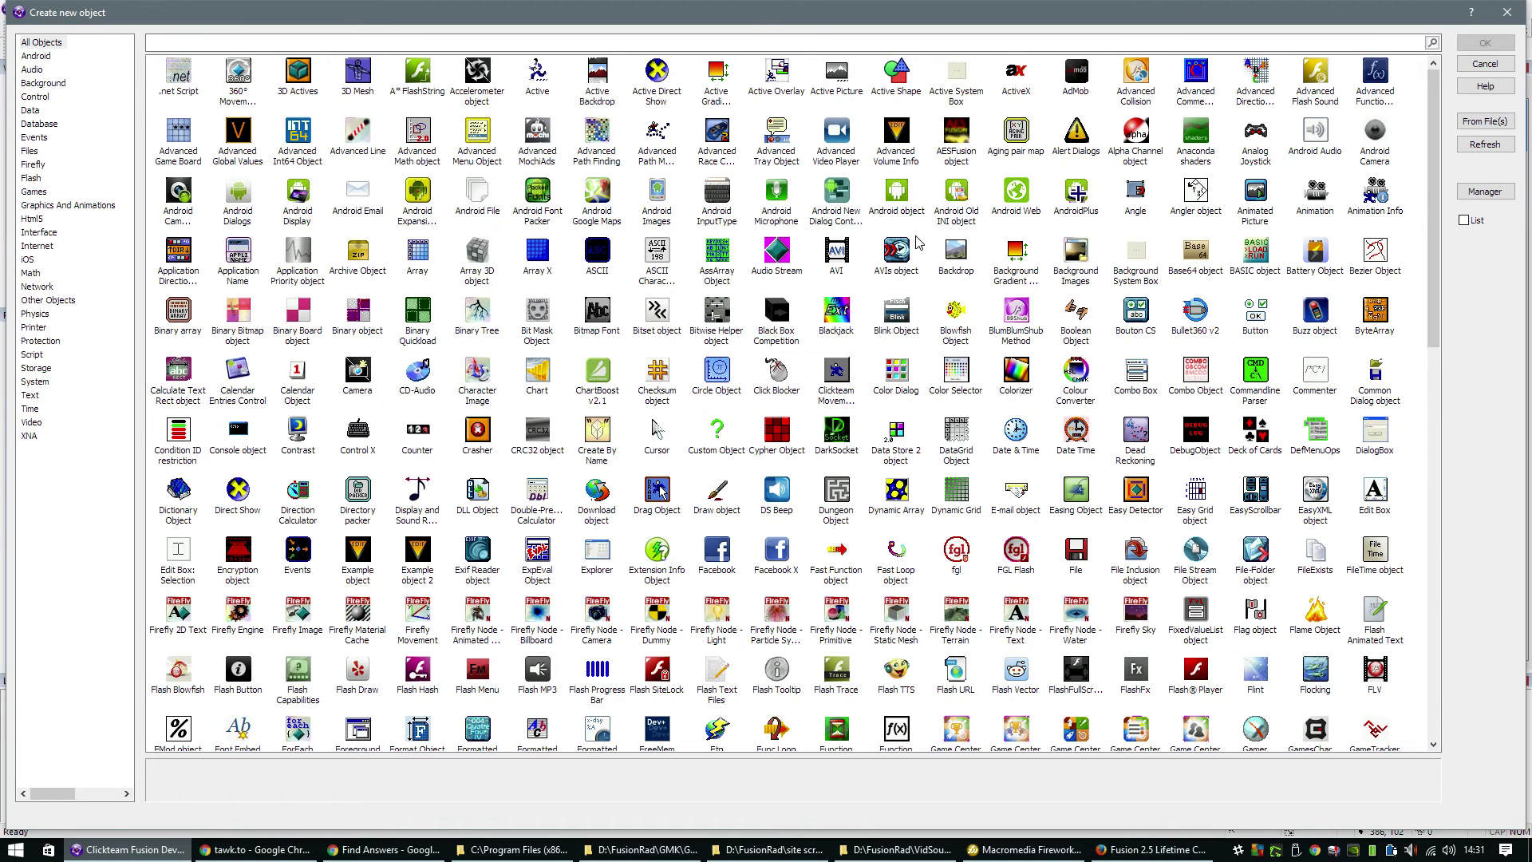
type("cou")
key("Return")
left_click(916, 237)
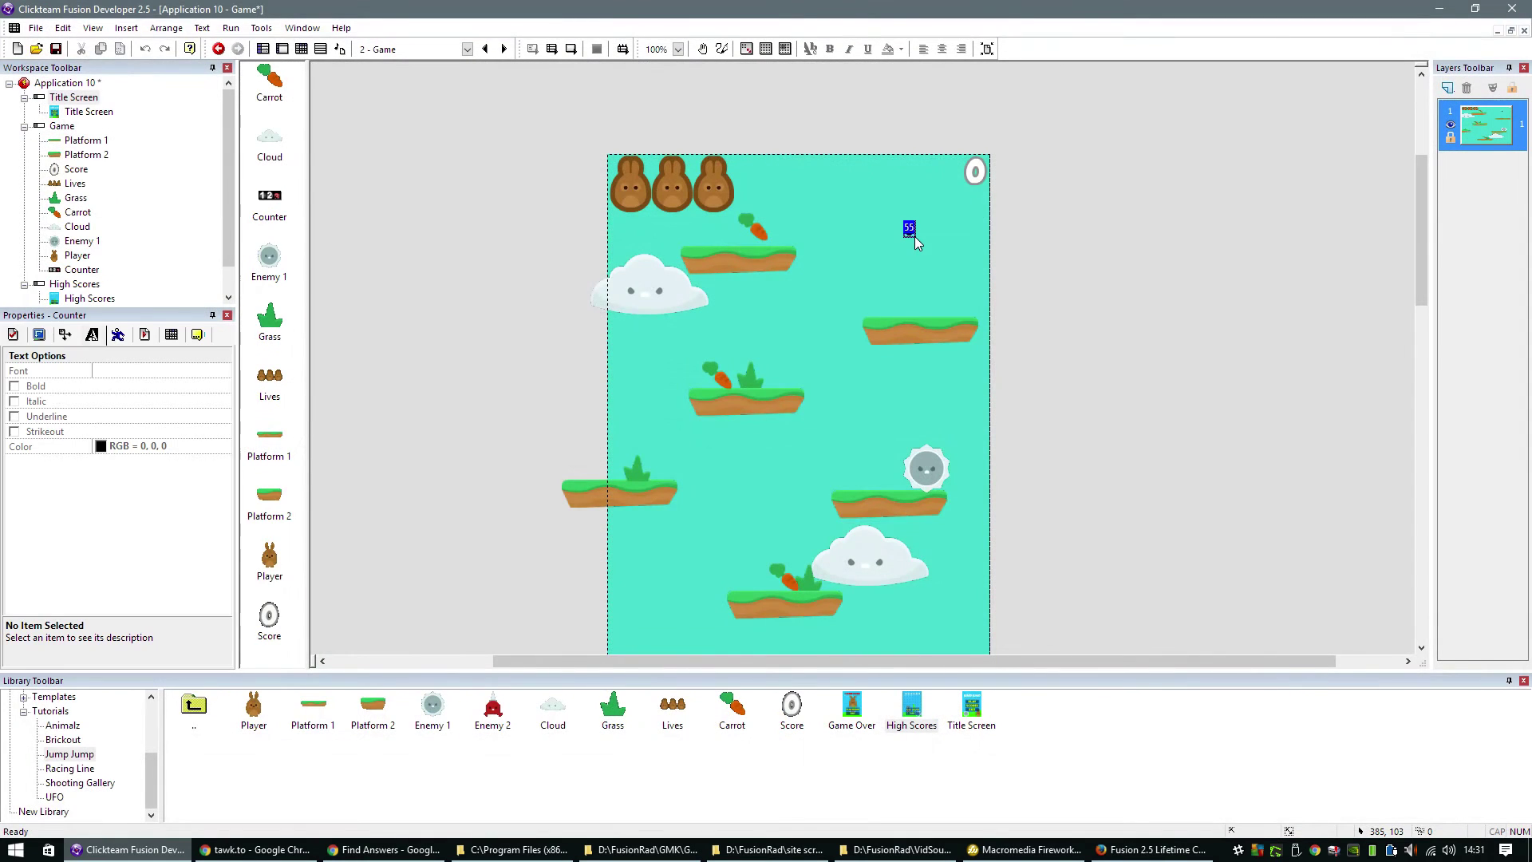
left_click_drag(916, 243, 1020, 168)
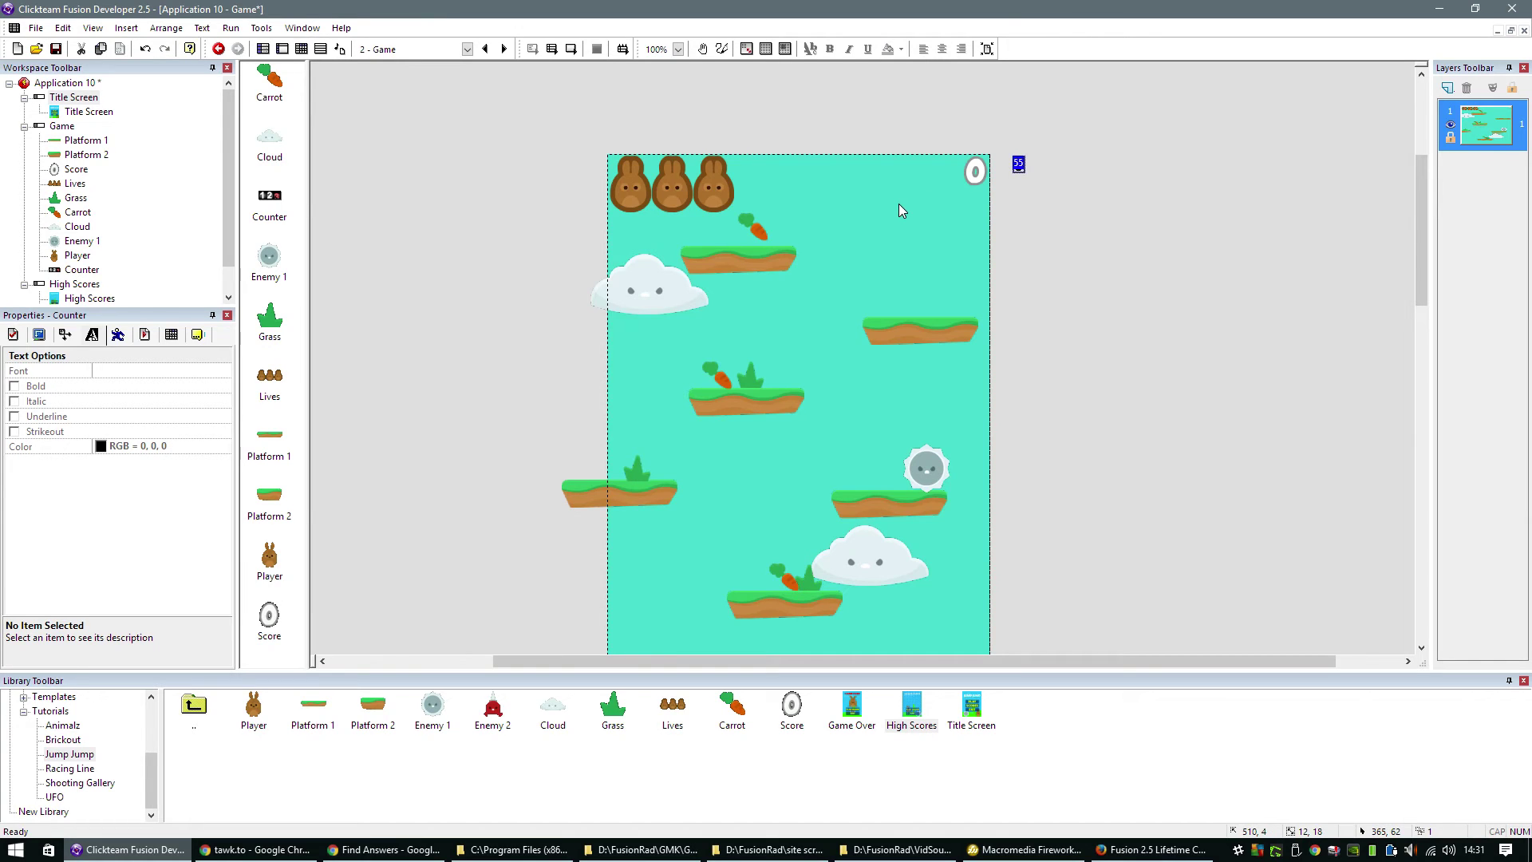
- Rename the new Counter object as TimerObject
left_click(13, 335)
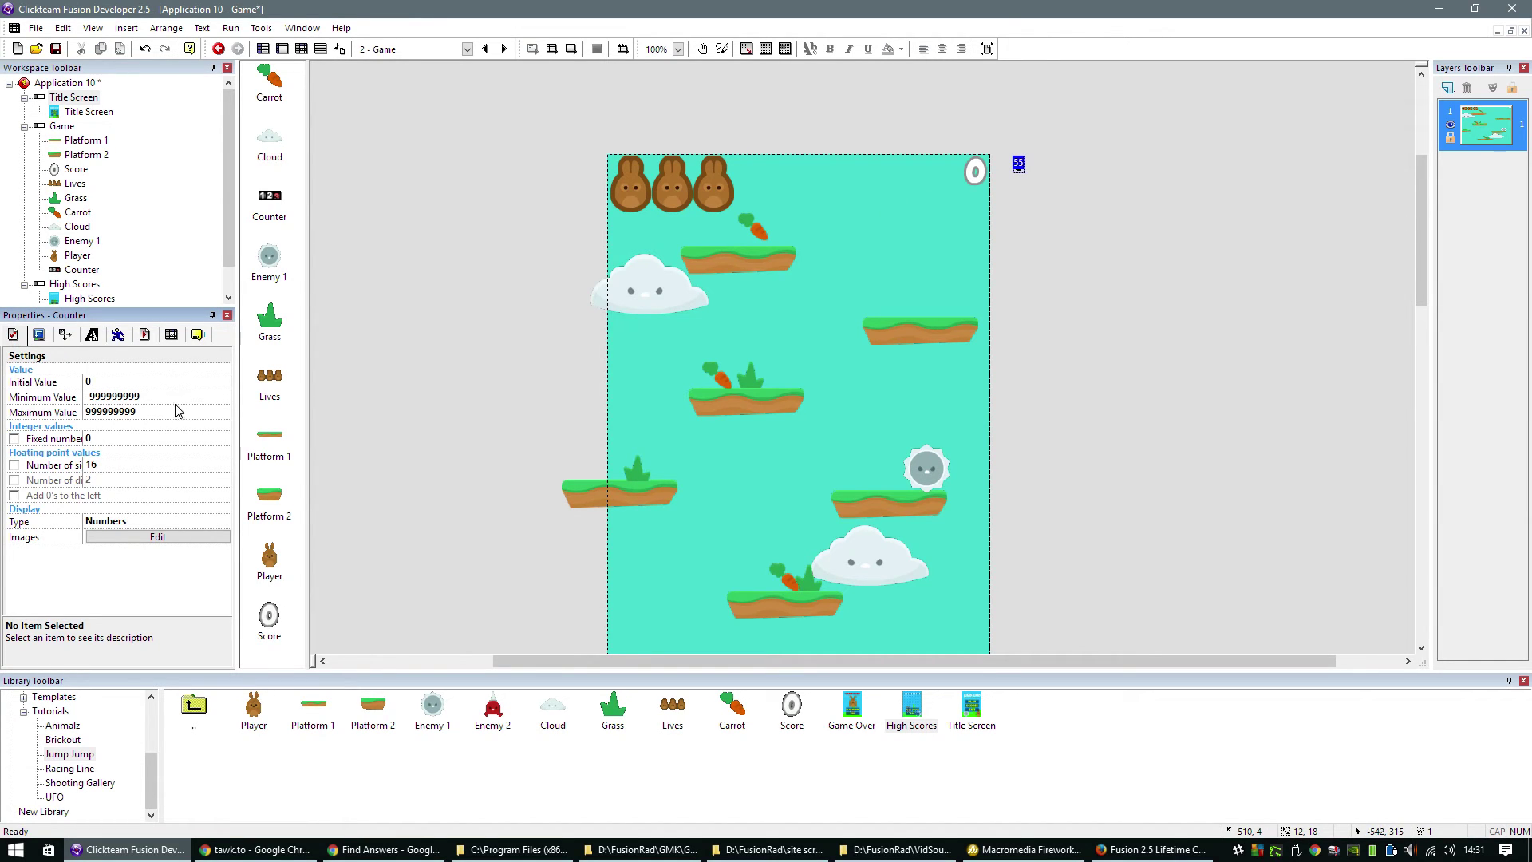
left_click(198, 334)
left_click(190, 371)
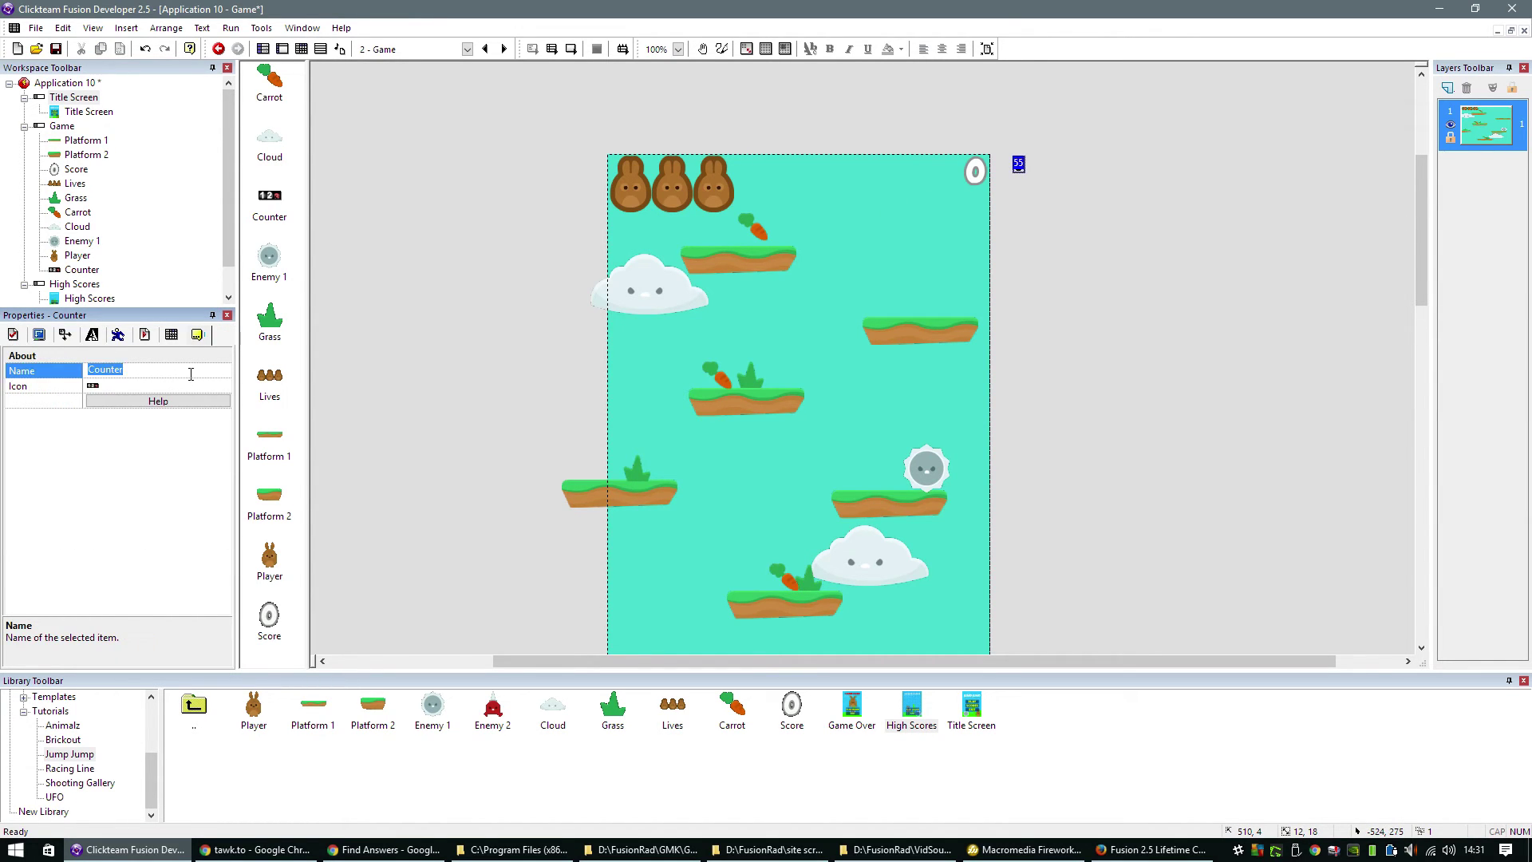
type("TimerObject")
key("Return")
left_click(329, 266)
- Add a timer event to the Game frame's events that triggers every 1 second
left_click(302, 50)
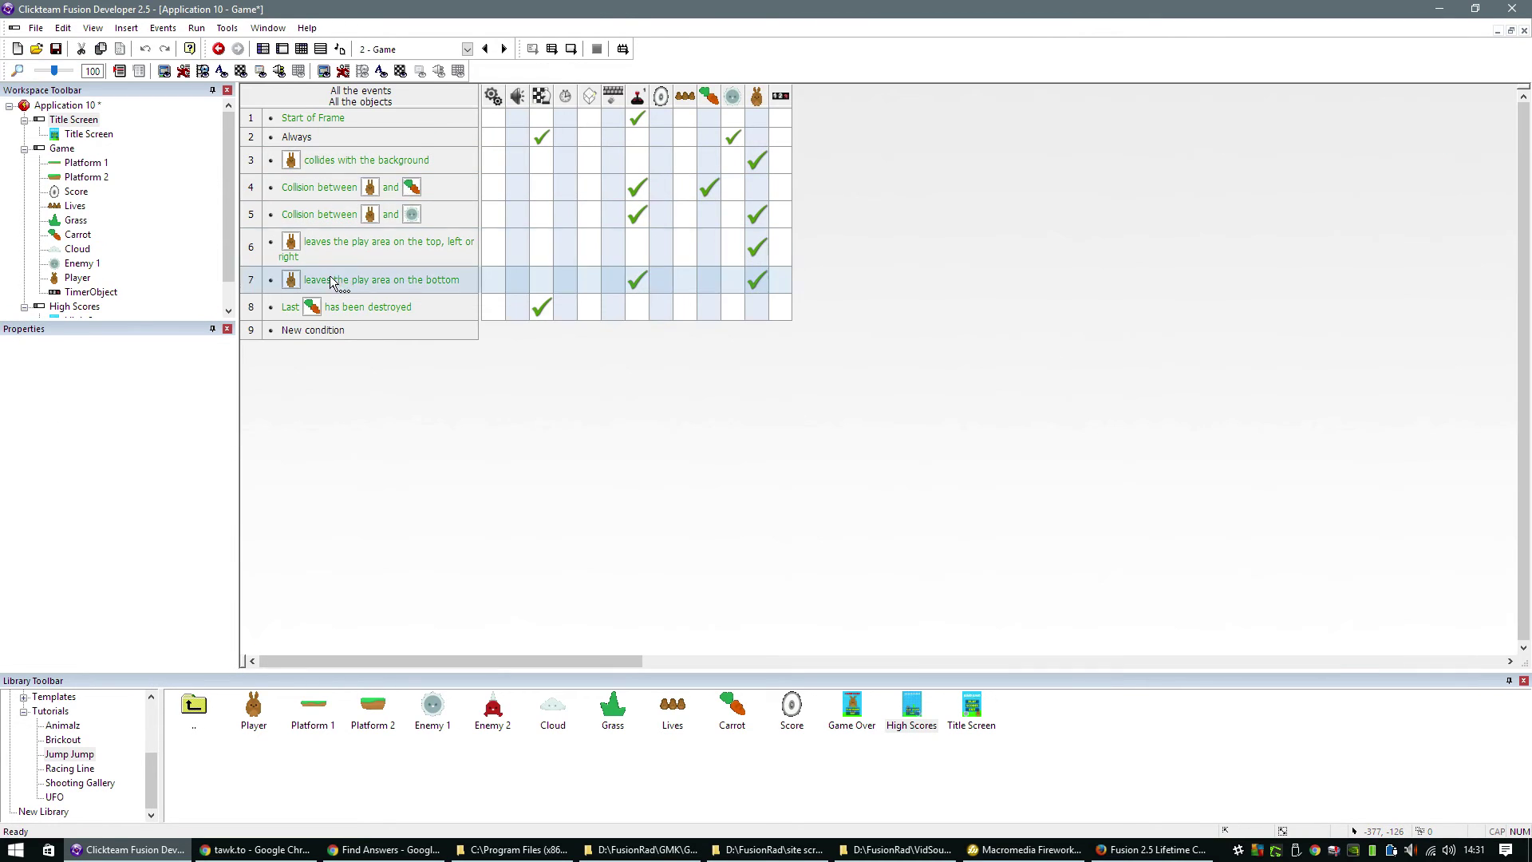
left_click(335, 333)
left_click(606, 200)
left_click(638, 309)
left_click(542, 450)
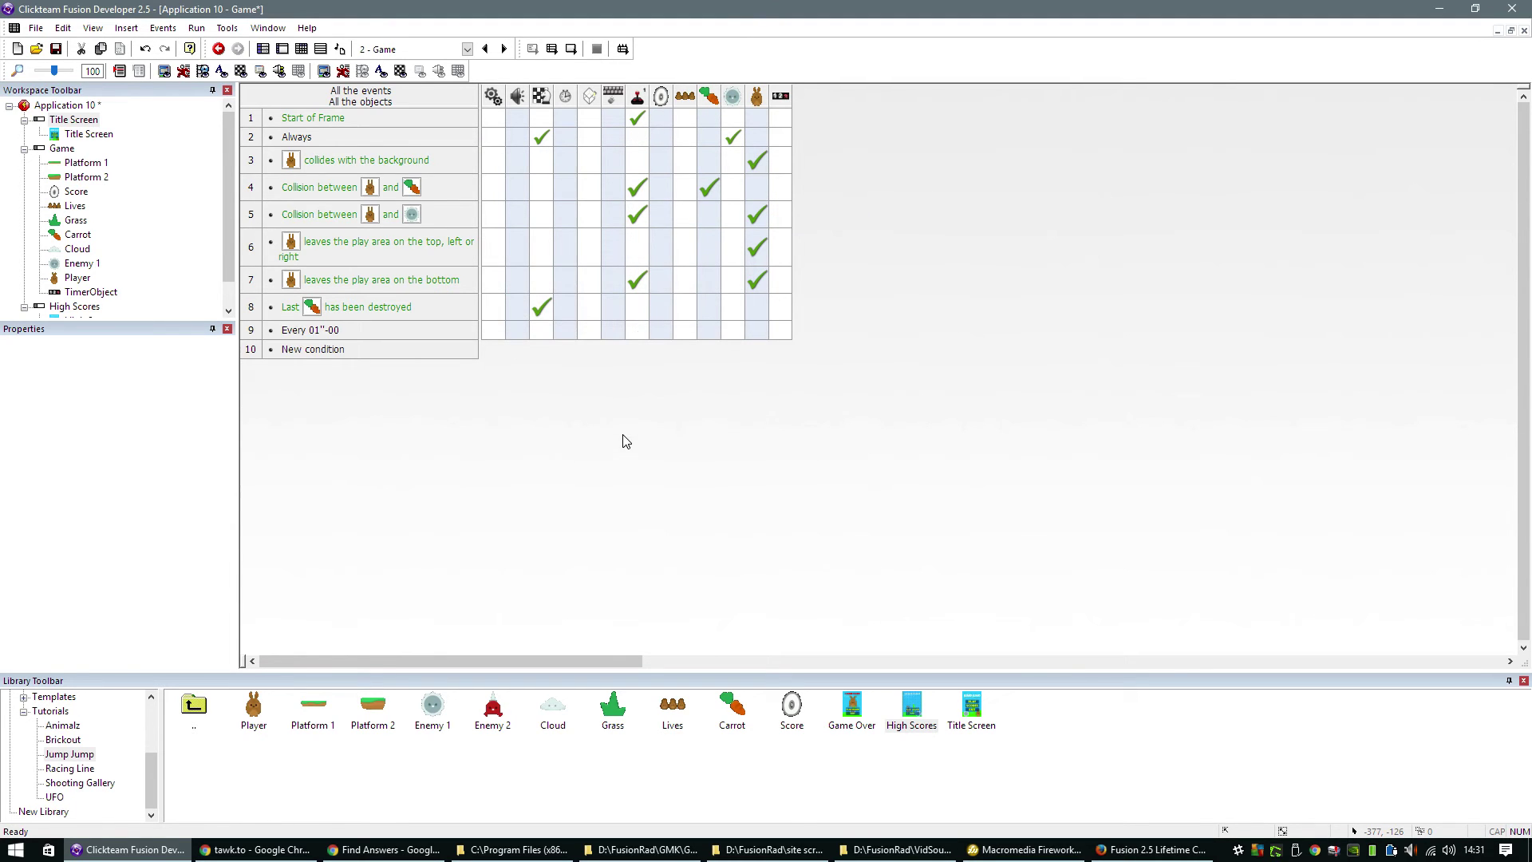
- Add an action to the every-1-second event that adds 1 to the TimerObject counter
right_click(778, 332)
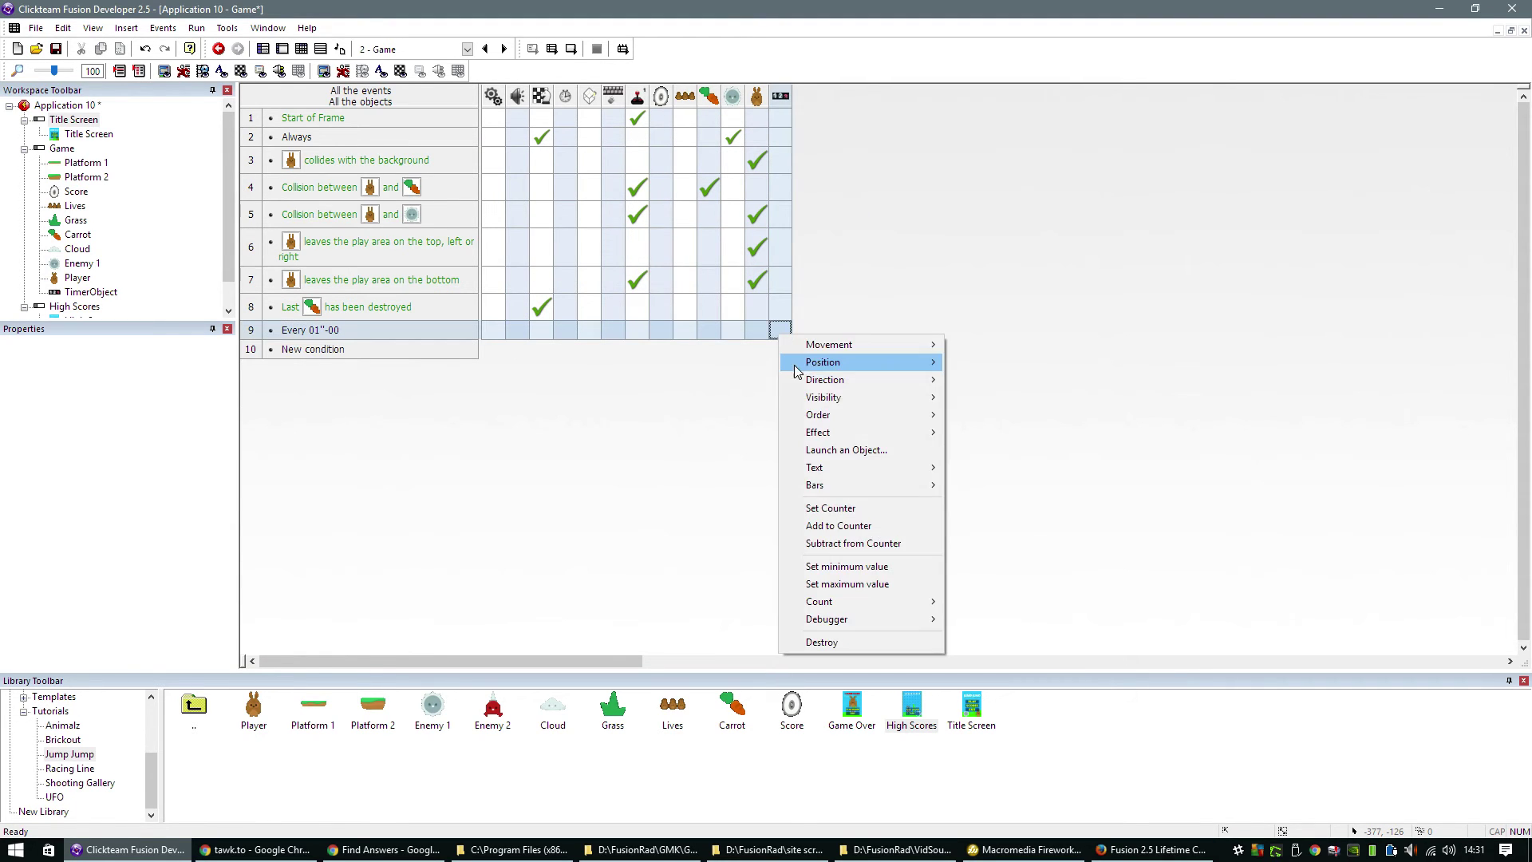
left_click(838, 526)
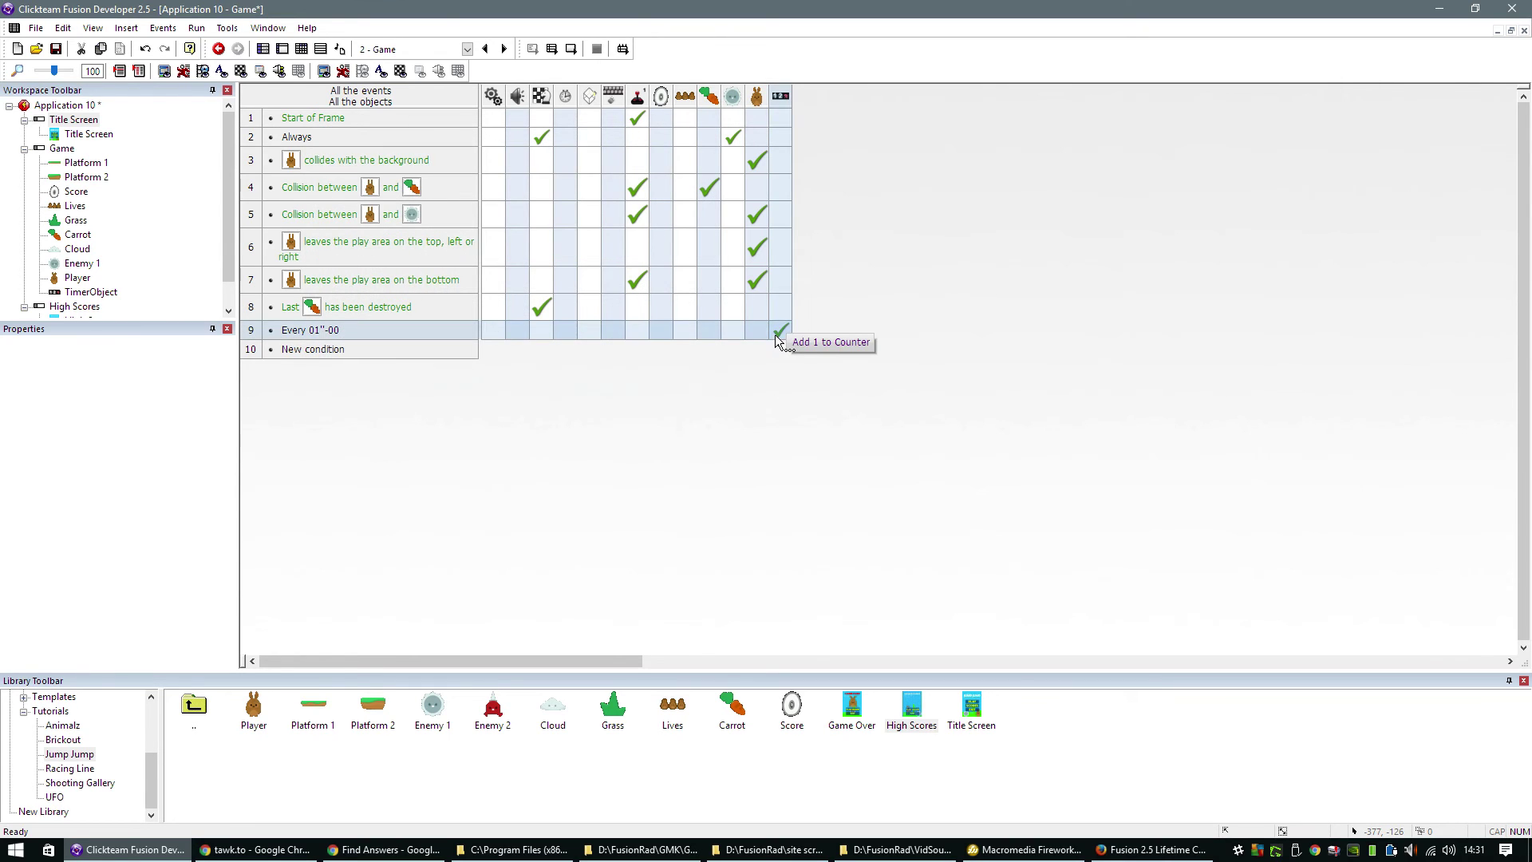
- Move the TimerObject into the play area at about (290, 62) and run the game to watch it count
left_click(282, 49)
left_click_drag(1021, 164, 846, 210)
key("F8")
left_click(826, 377)
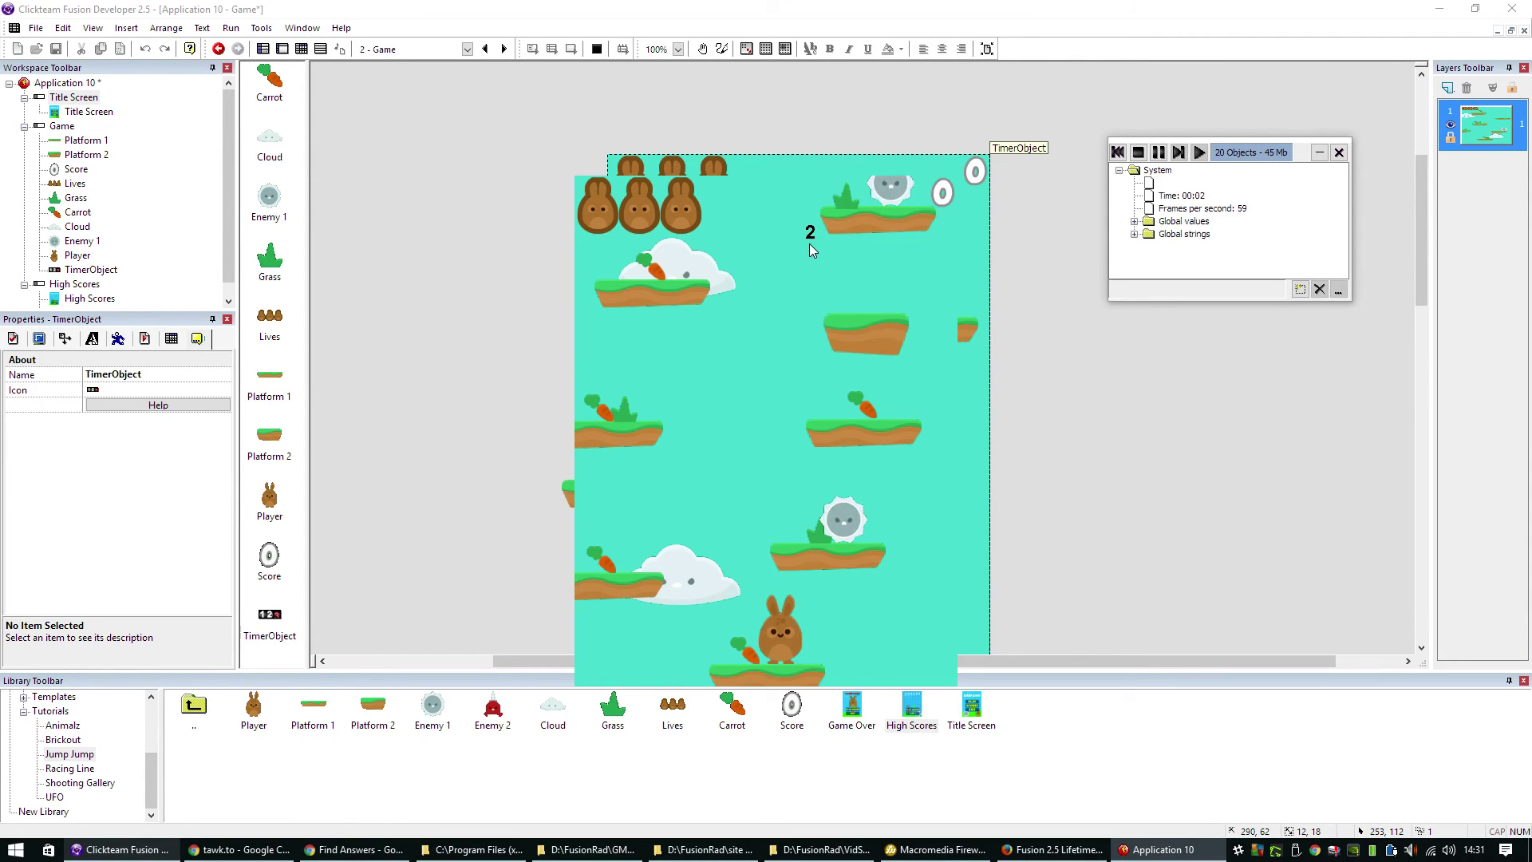
key("alt+F4")
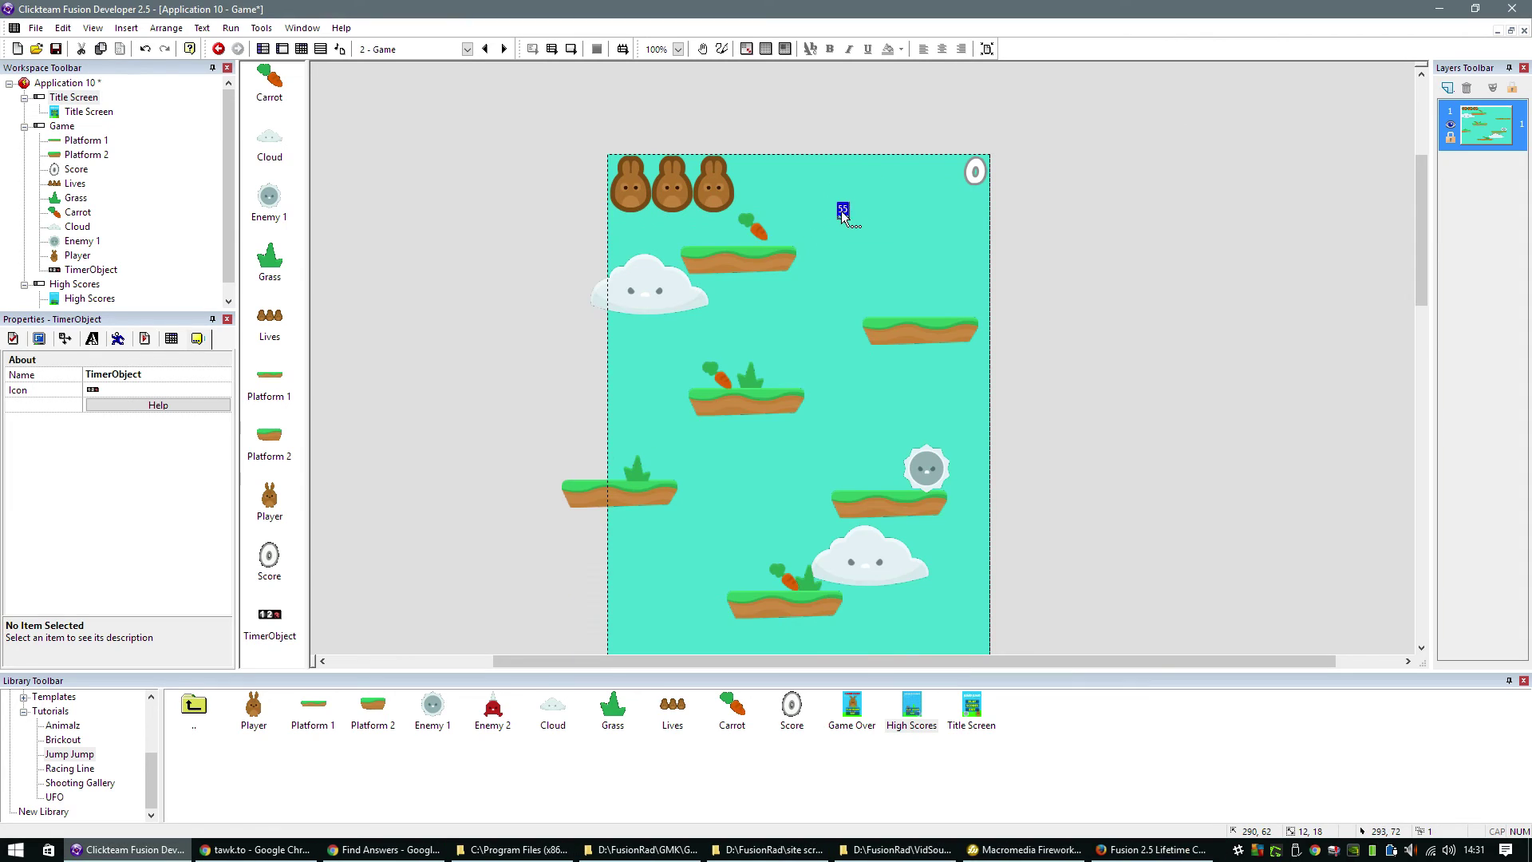
- Set the TimerObject's display type to Hidden and place it just outside the play area beside the Score object, at about (483, 0)
left_click_drag(845, 210, 1020, 190)
left_click(36, 339)
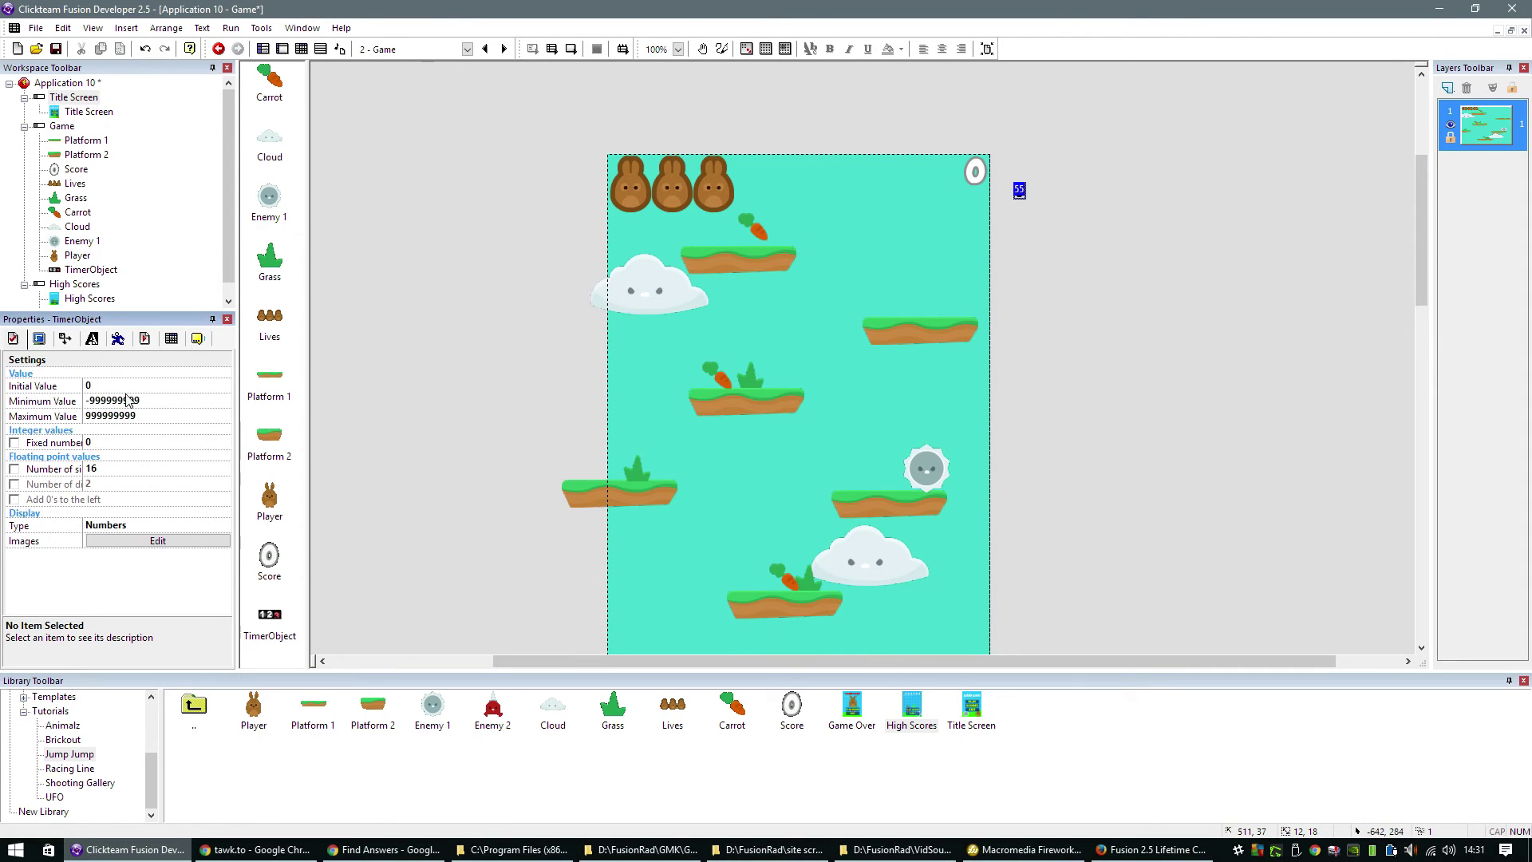
left_click(160, 526)
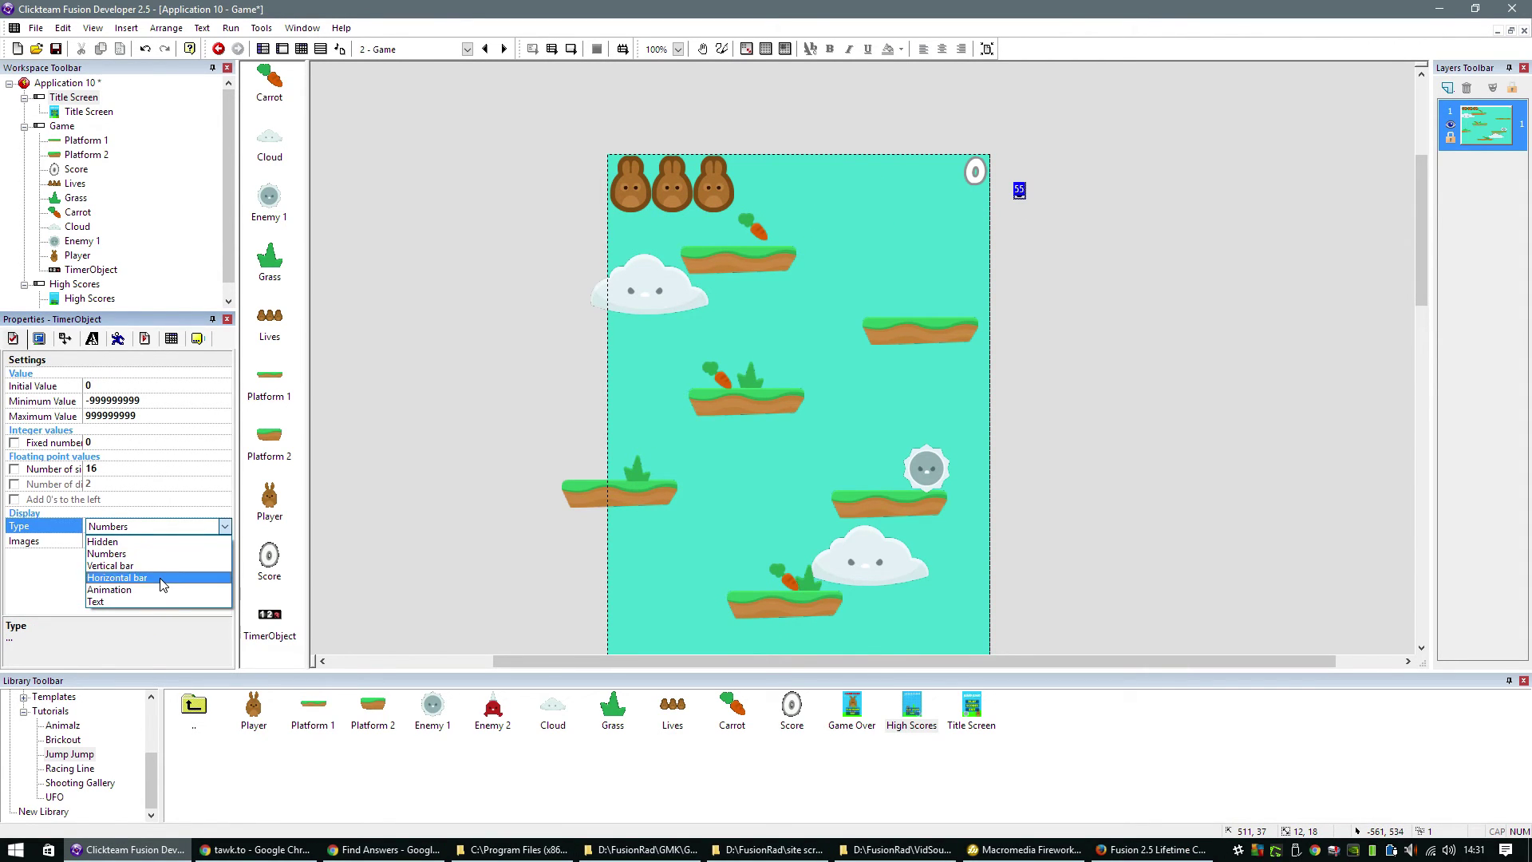
left_click(166, 542)
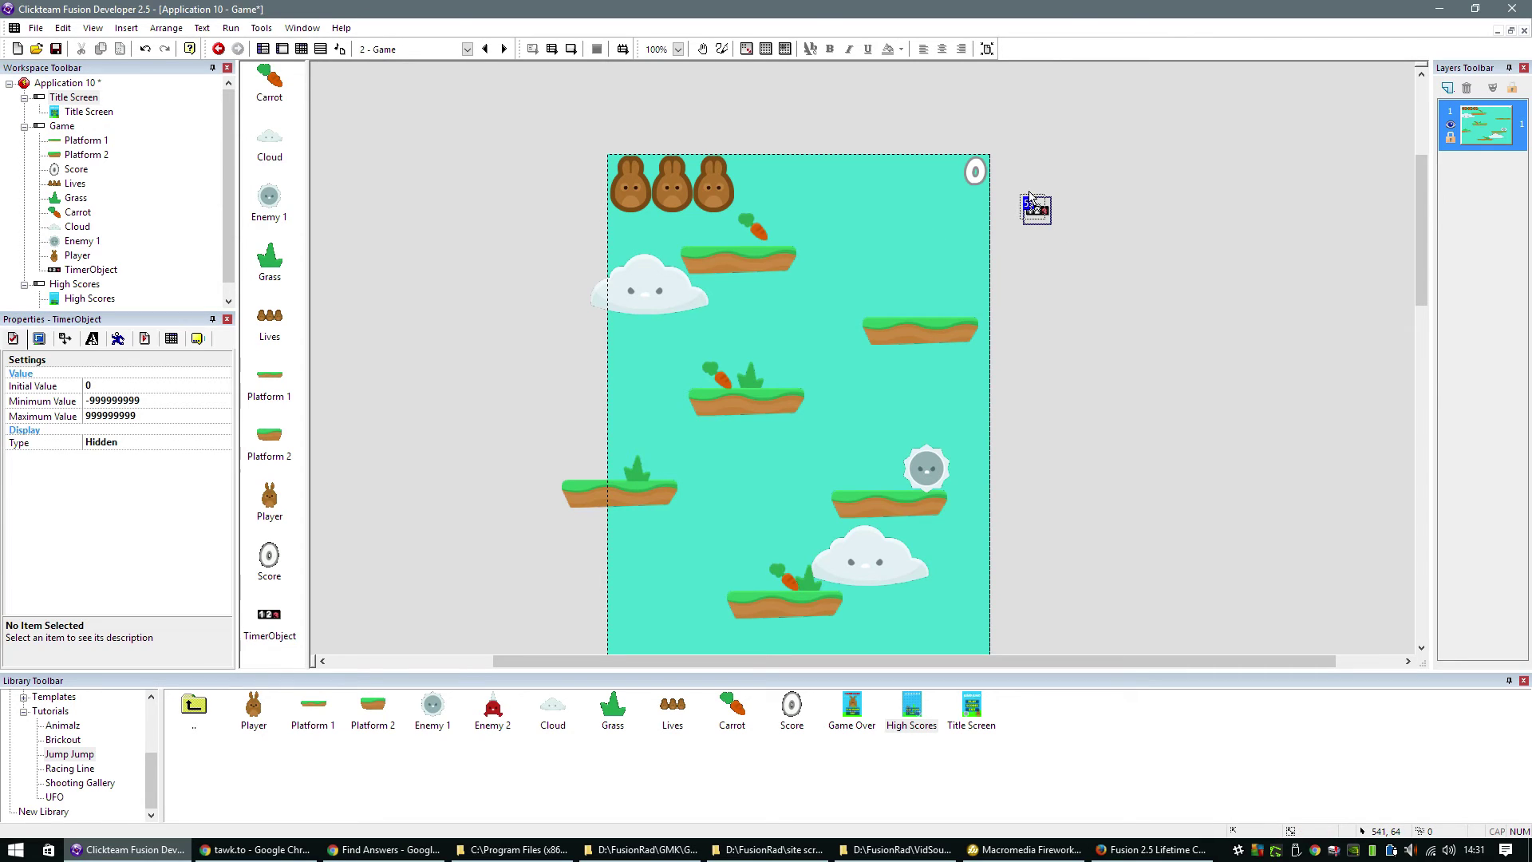
left_click_drag(1008, 162, 1008, 162)
left_click(1035, 219)
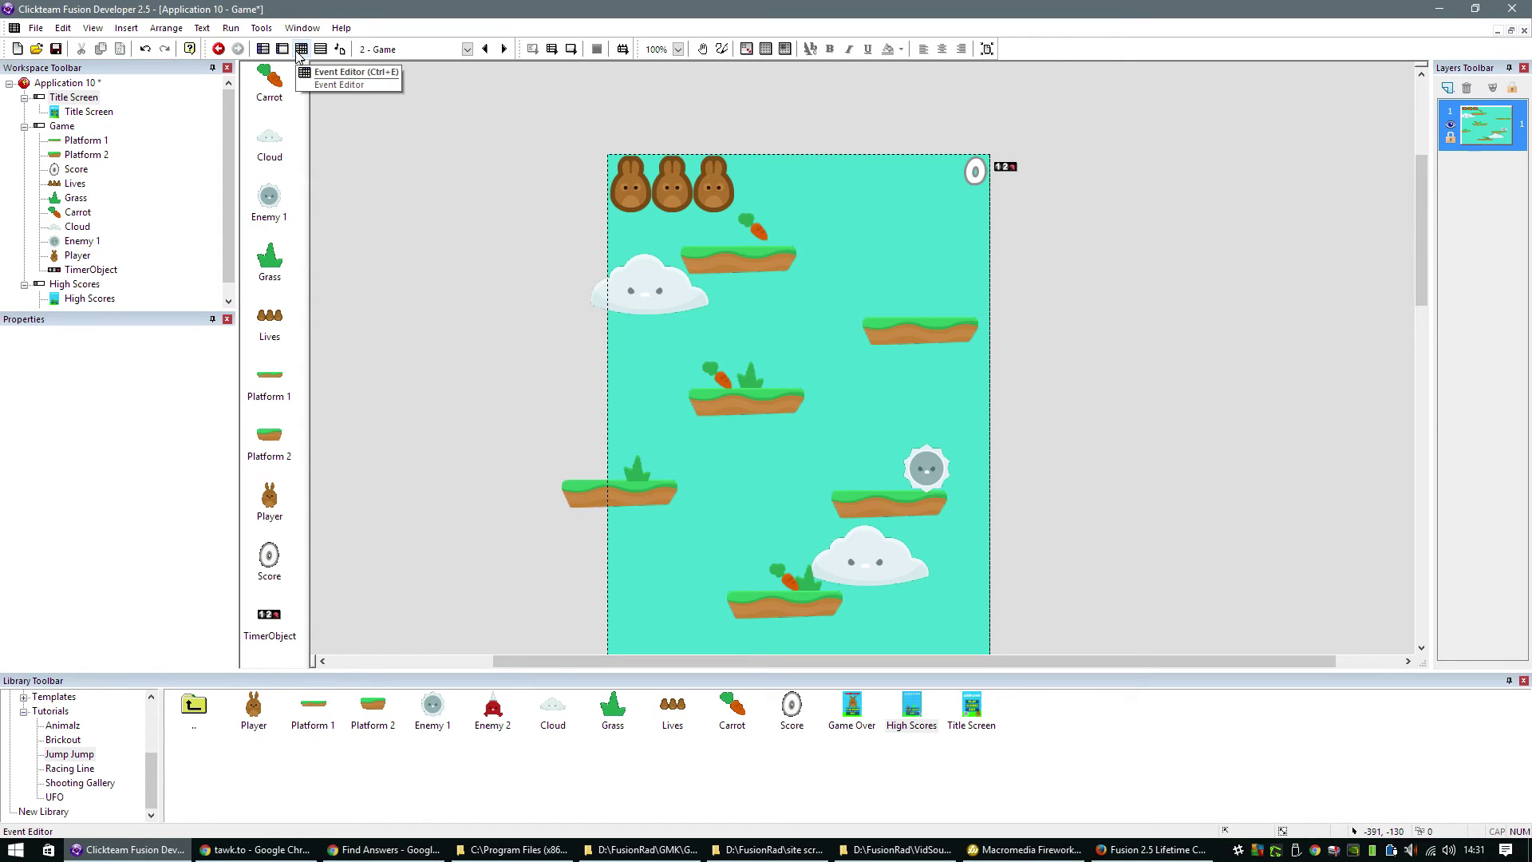
- Change the Player and Carrot collision event's score action to add value( "TimerObject" ) - 2
left_click(983, 175)
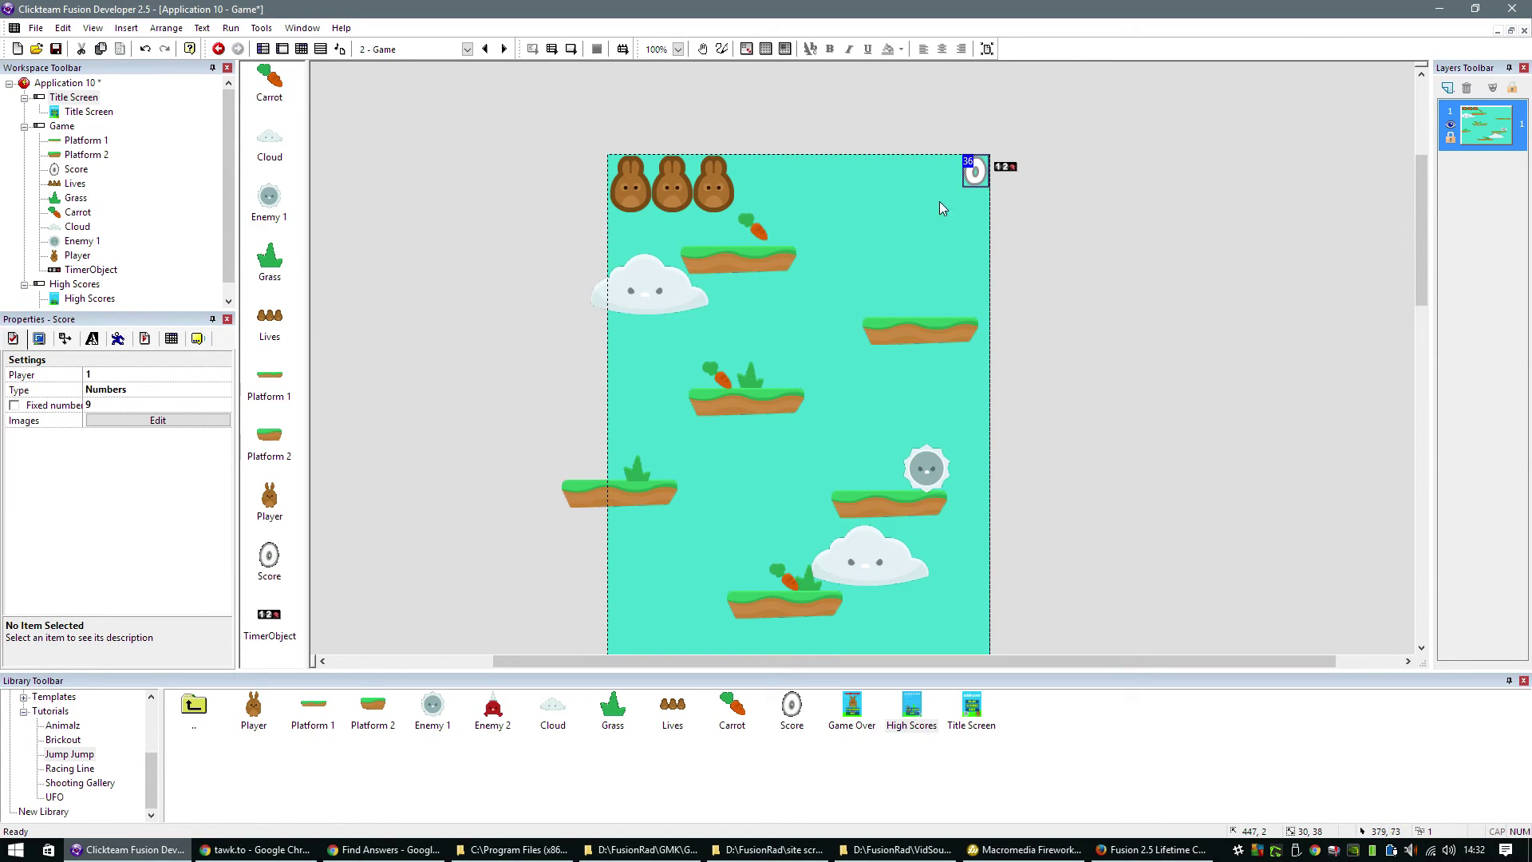
left_click(301, 49)
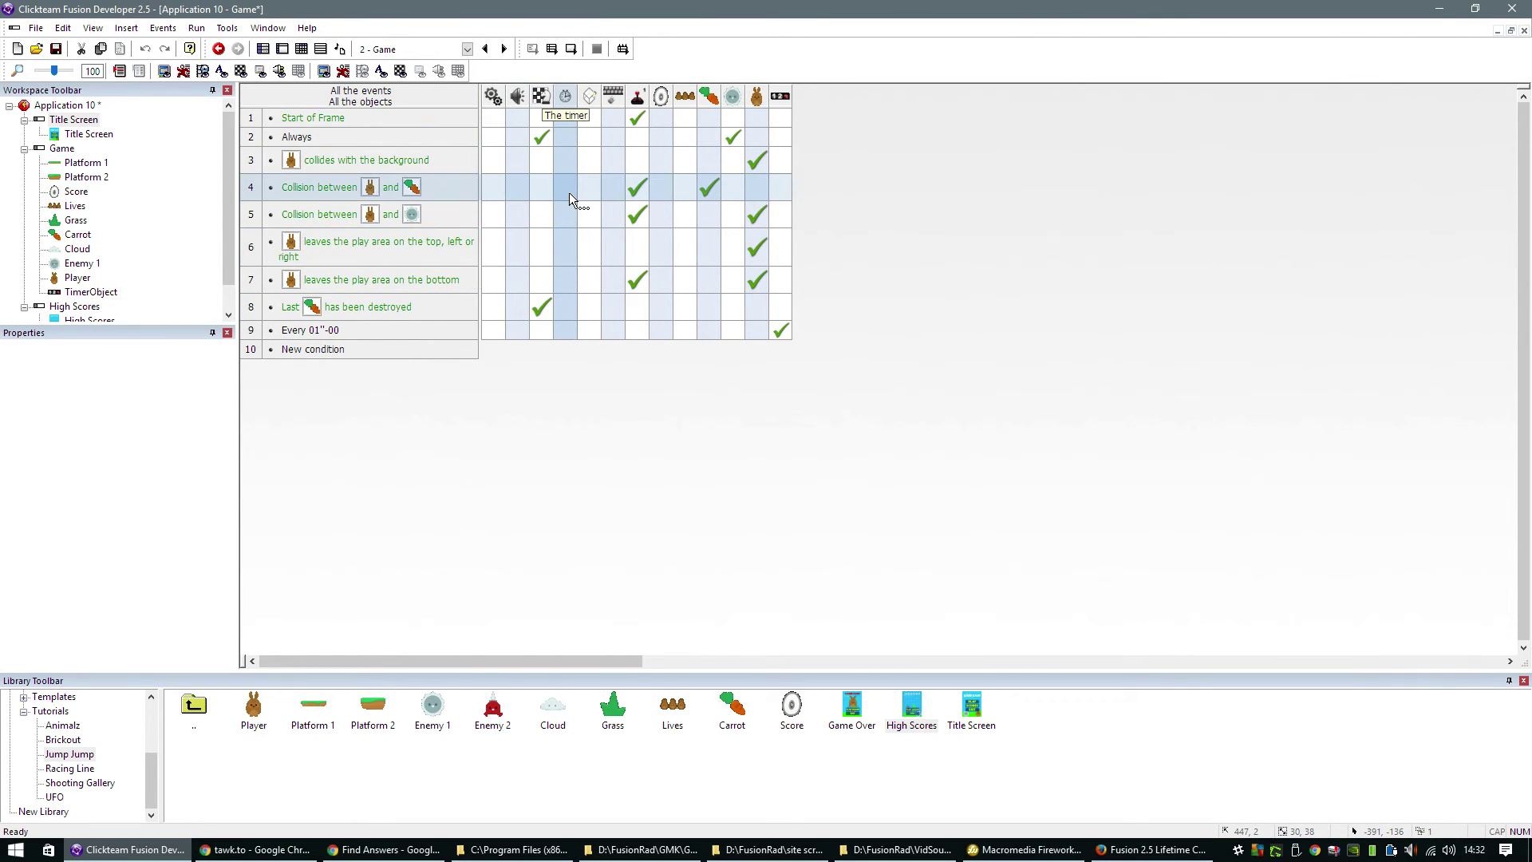
mouse_move(634, 193)
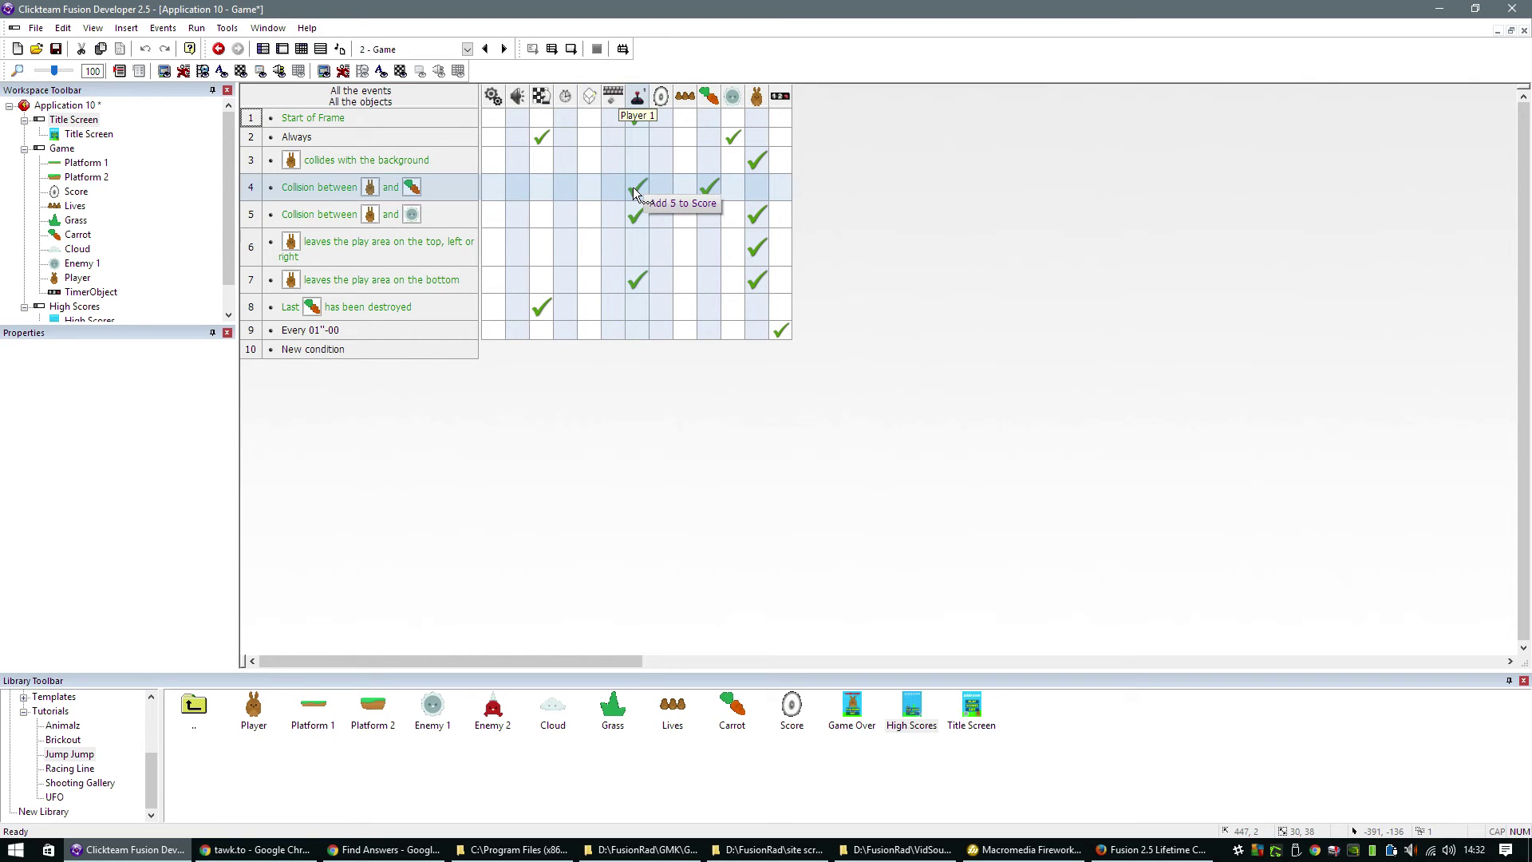
right_click(635, 193)
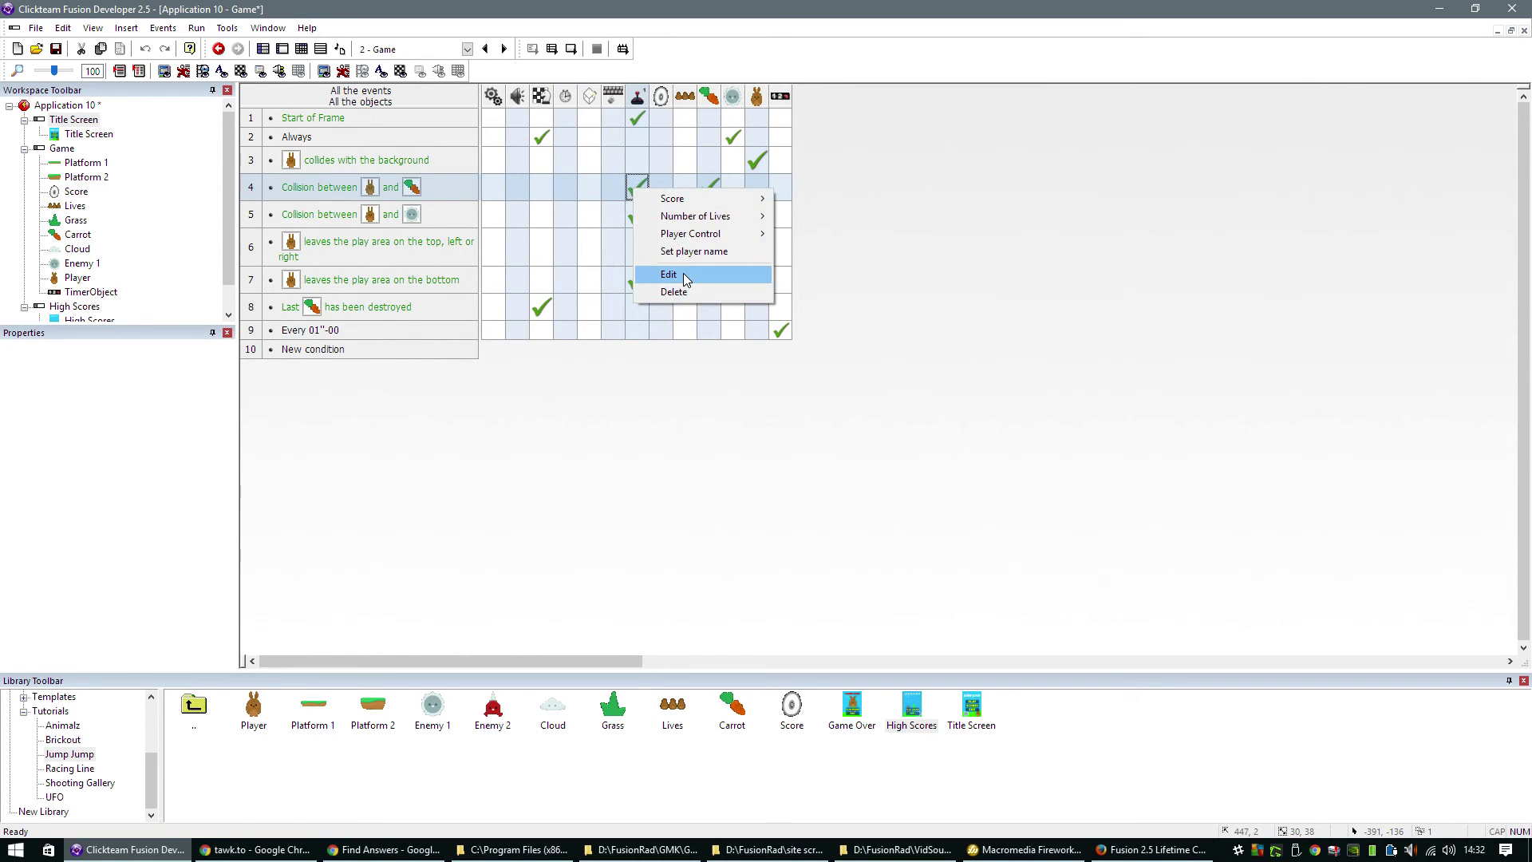
left_click(686, 276)
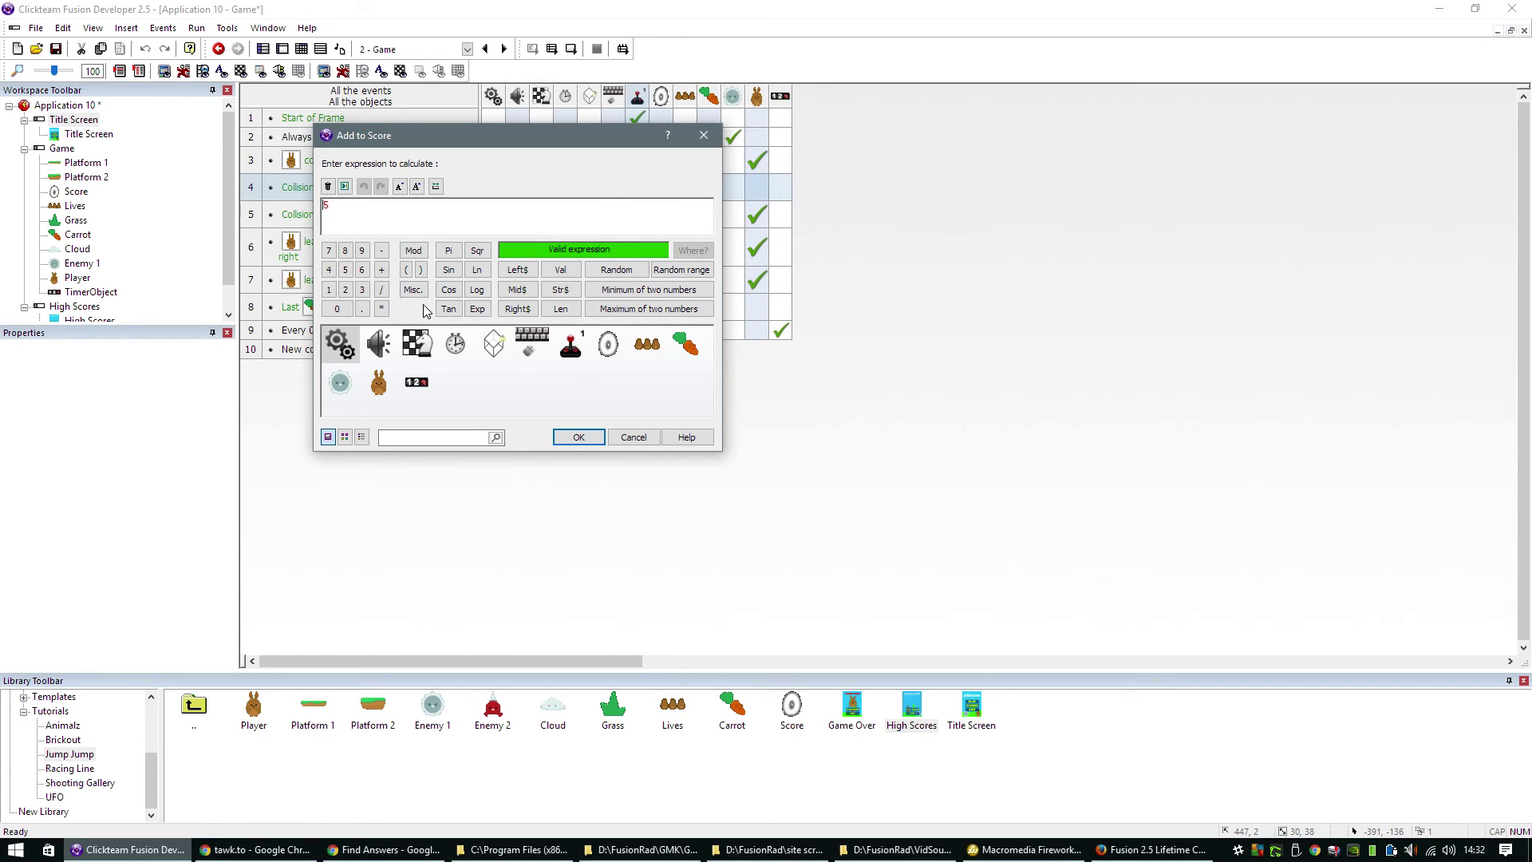
key("Delete")
right_click(423, 387)
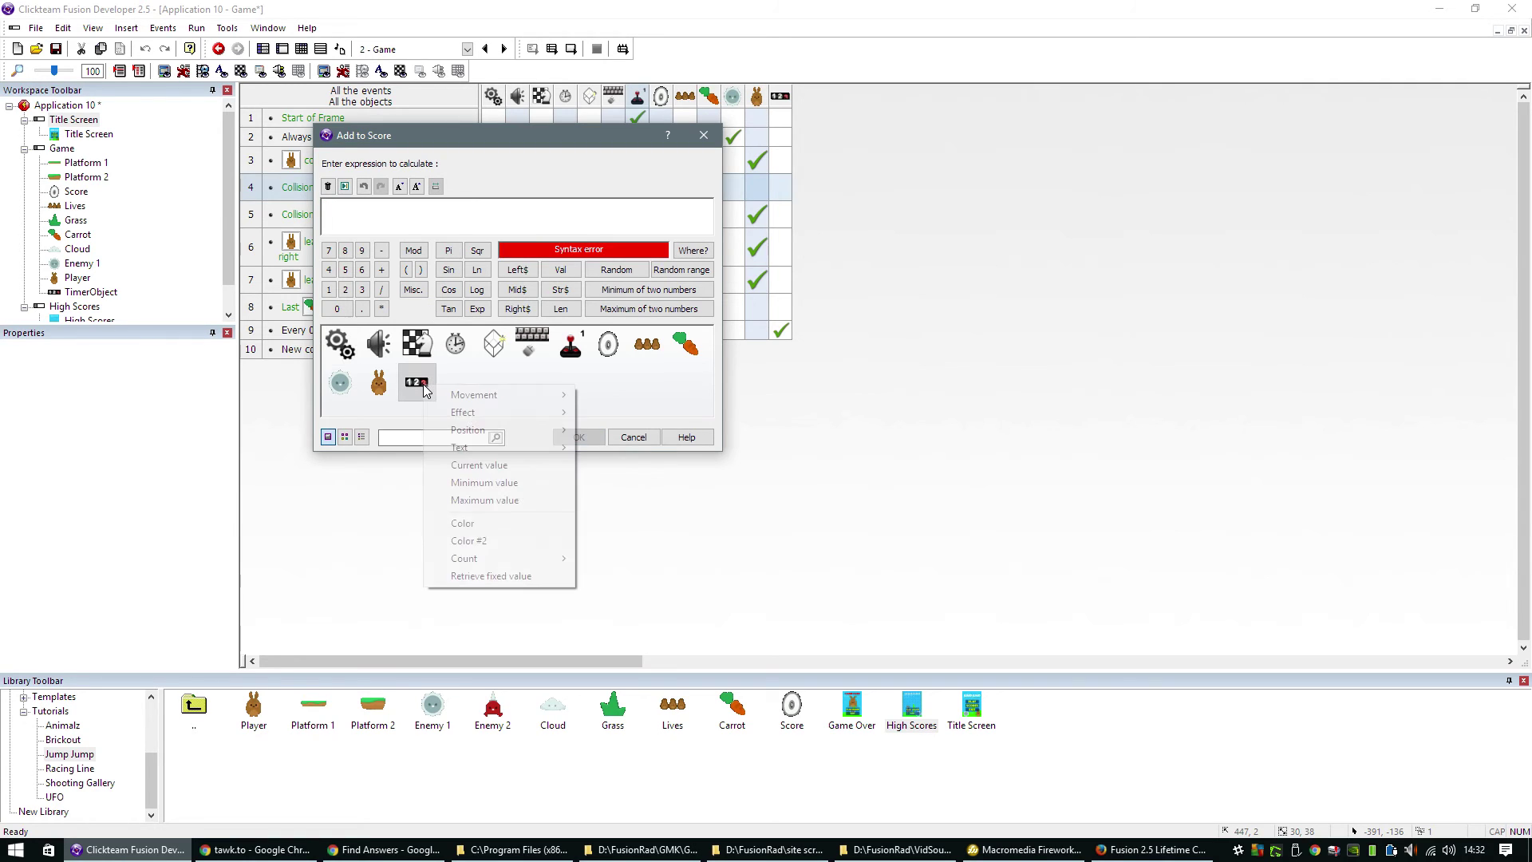
left_click(504, 464)
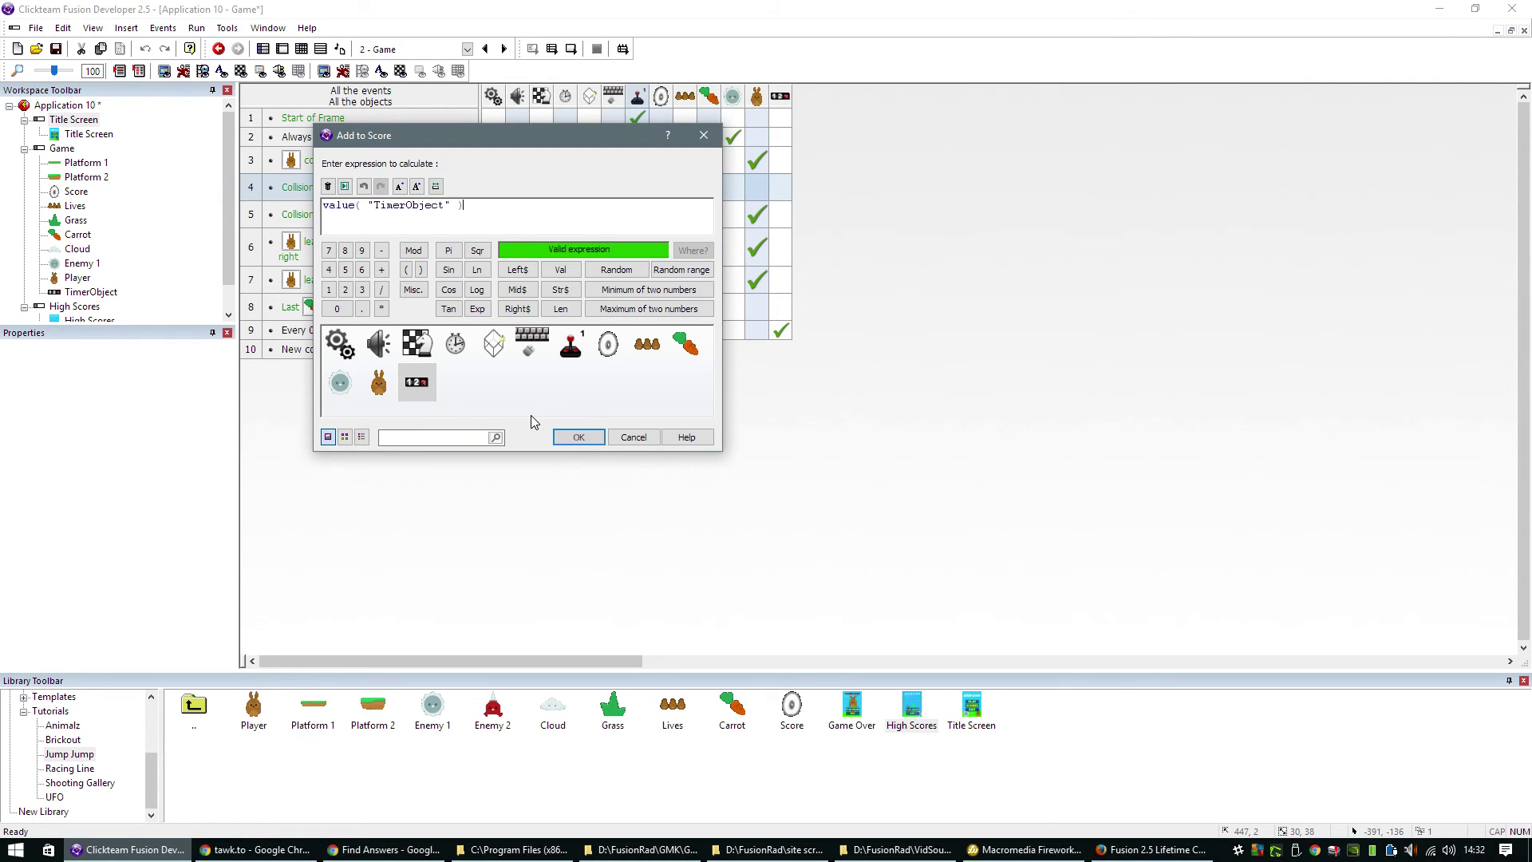
type("+5")
key("BackSpace")
key("BackSpace")
type("-5")
key("Return")
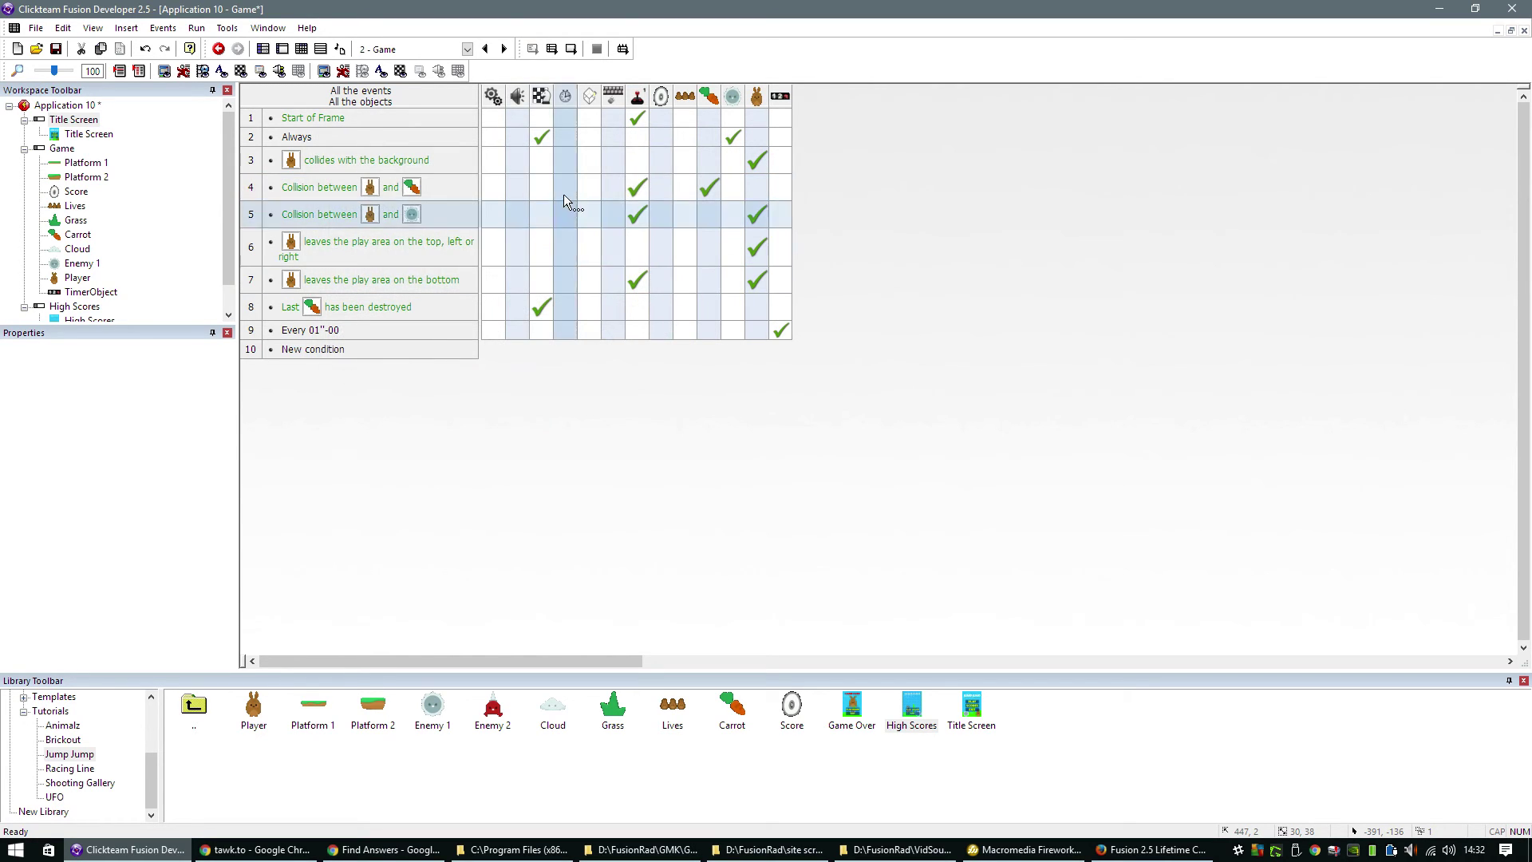
- Check the Player 1 actions of the collision and play-area events, then run the application and briefly test the game
mouse_move(636, 197)
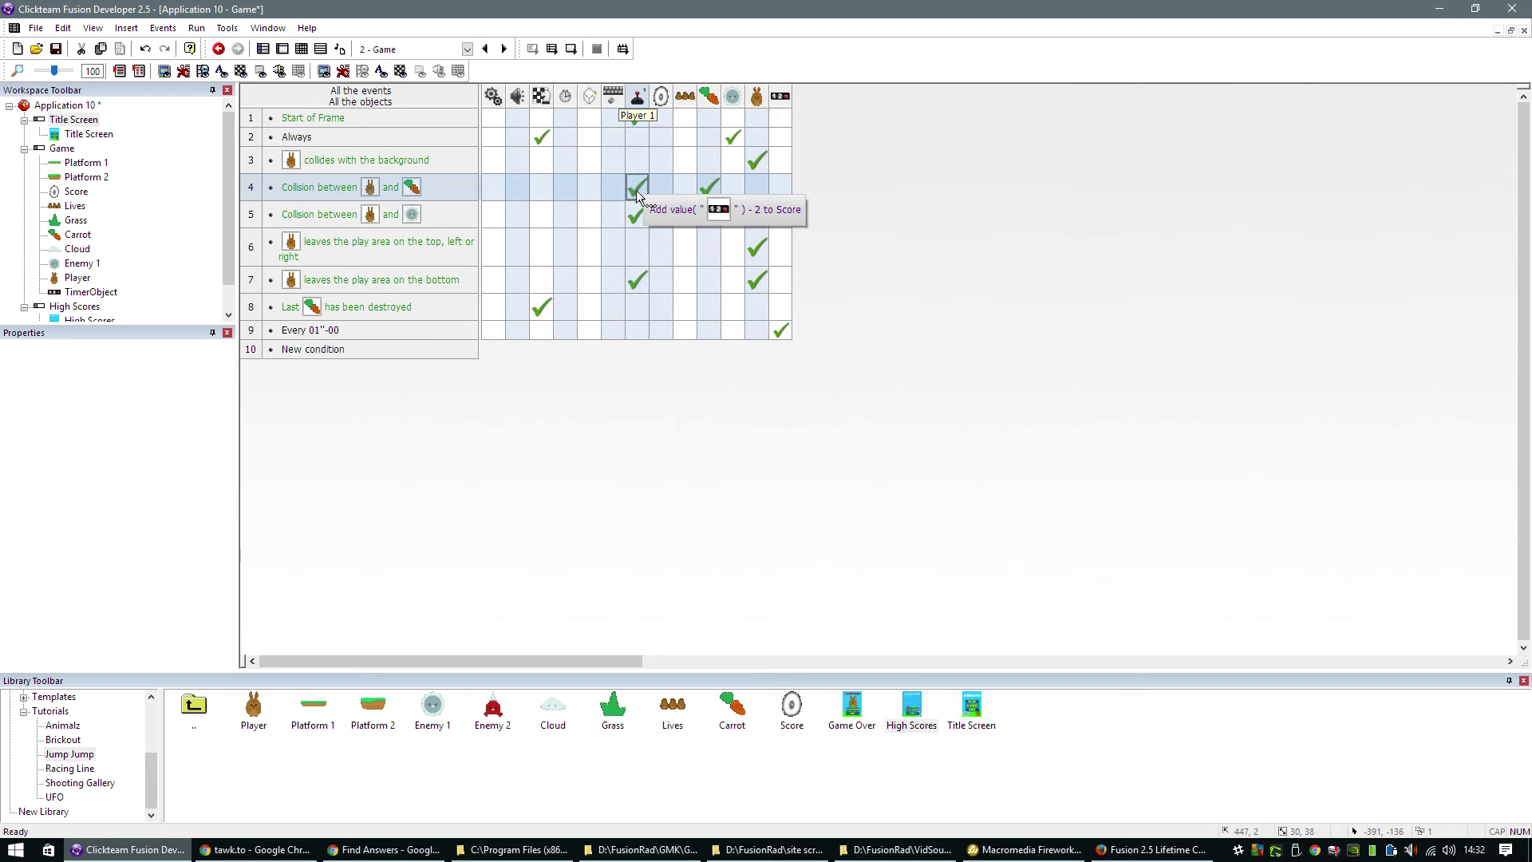
mouse_move(636, 279)
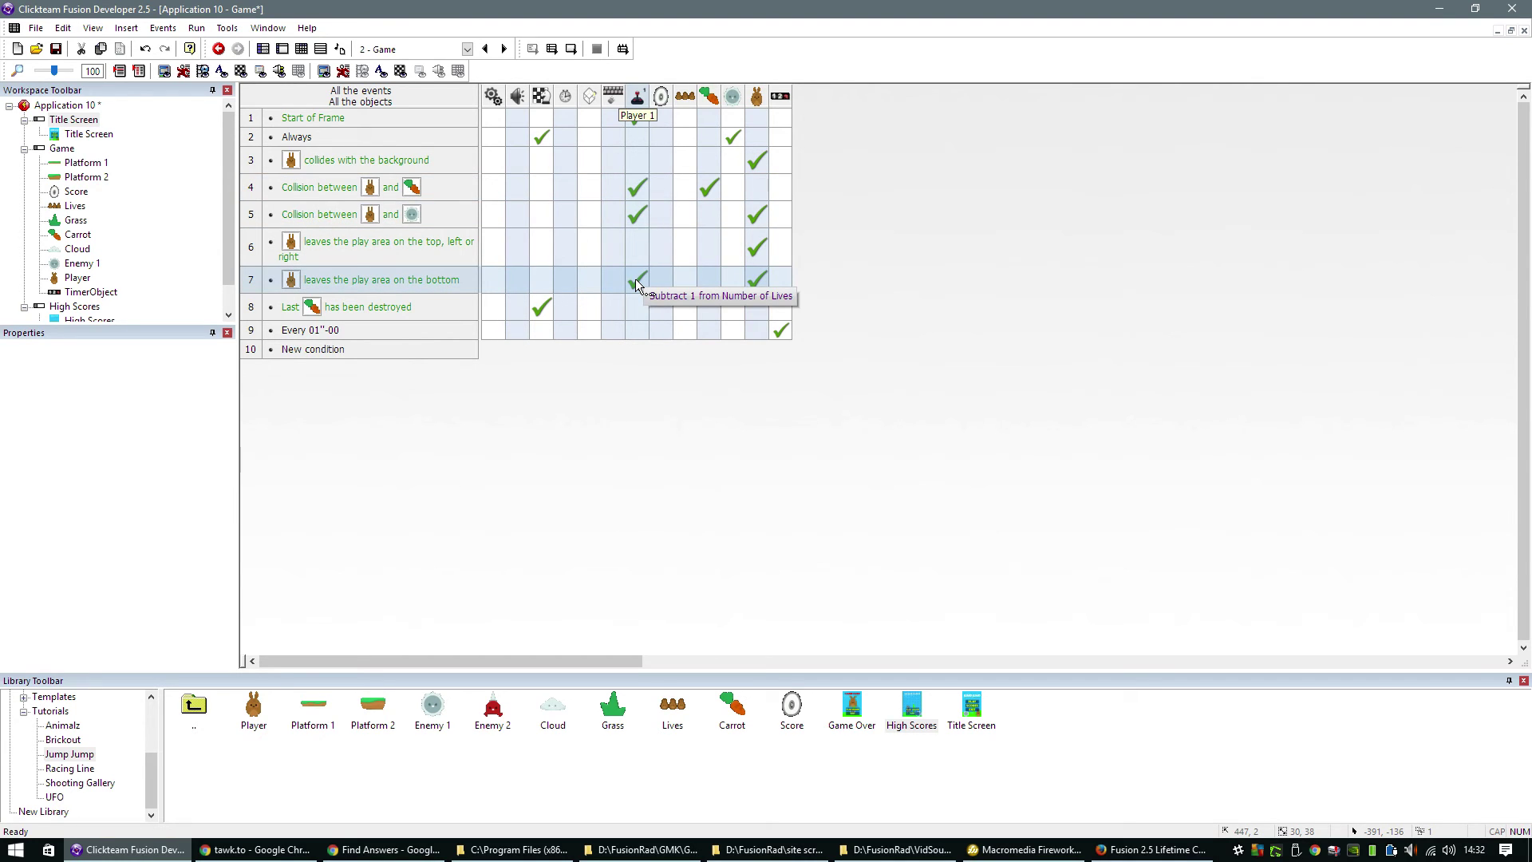
left_click(639, 185)
key("F7")
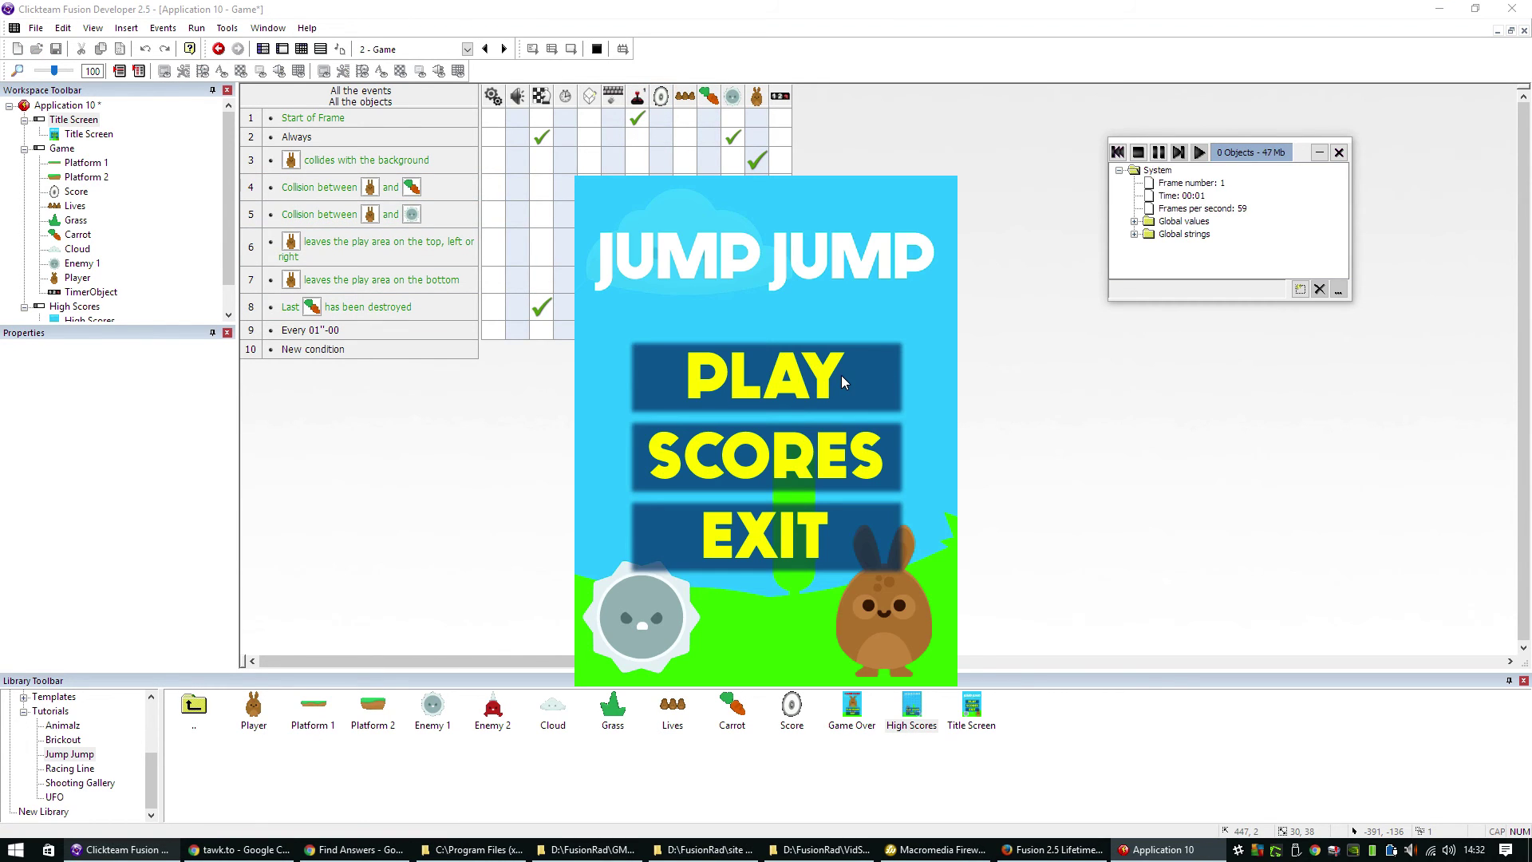
left_click(841, 375)
key("Left")
key("alt+F4")
- Set the TimerObject's display type to Numbers and place it inside the play area near the Score object, at about (361, 17)
left_click(282, 49)
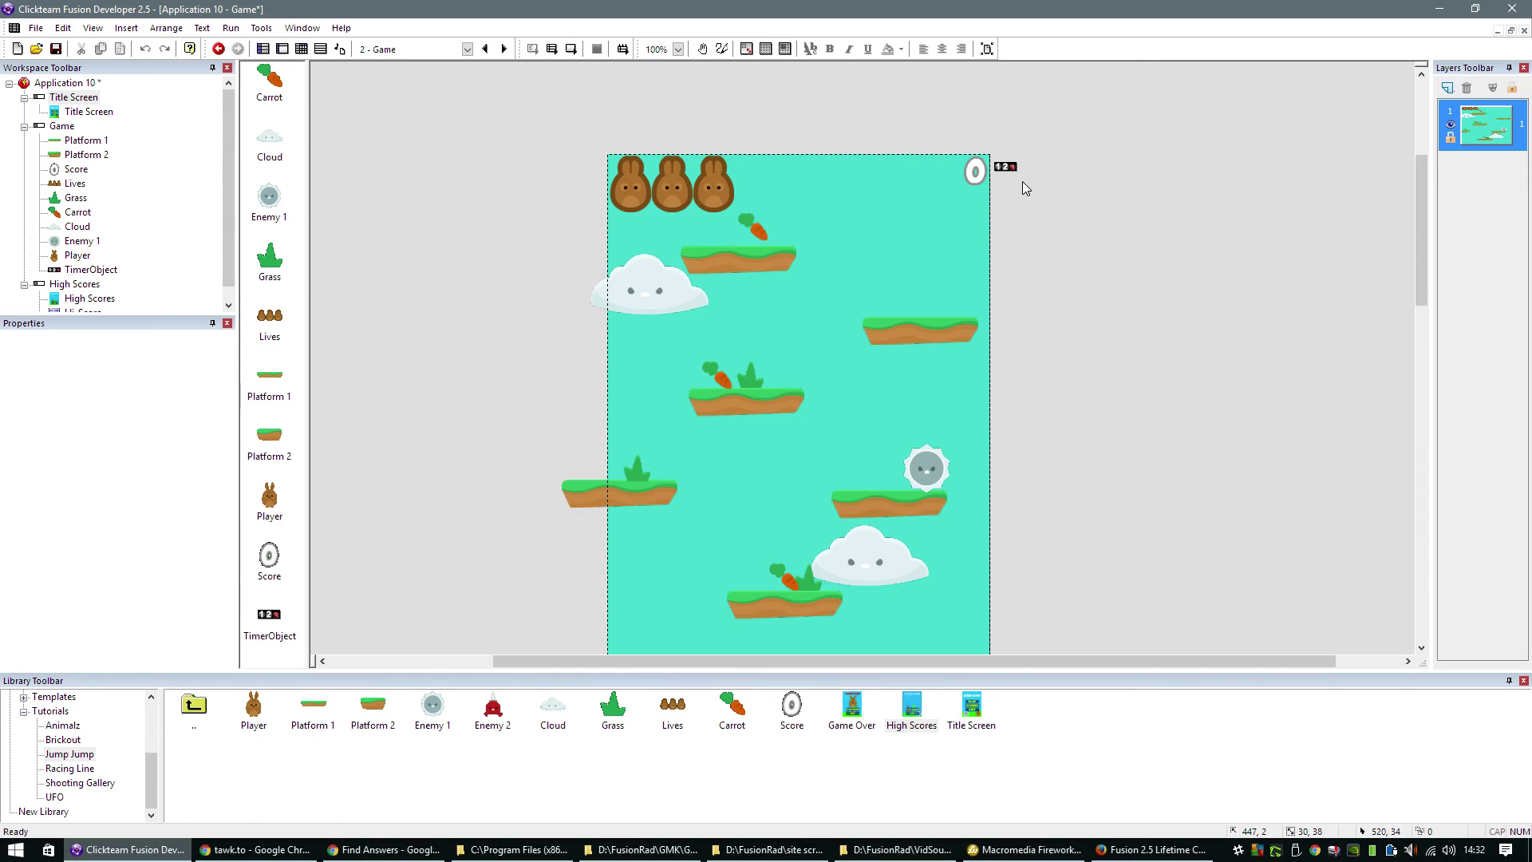
left_click(1005, 166)
left_click(136, 453)
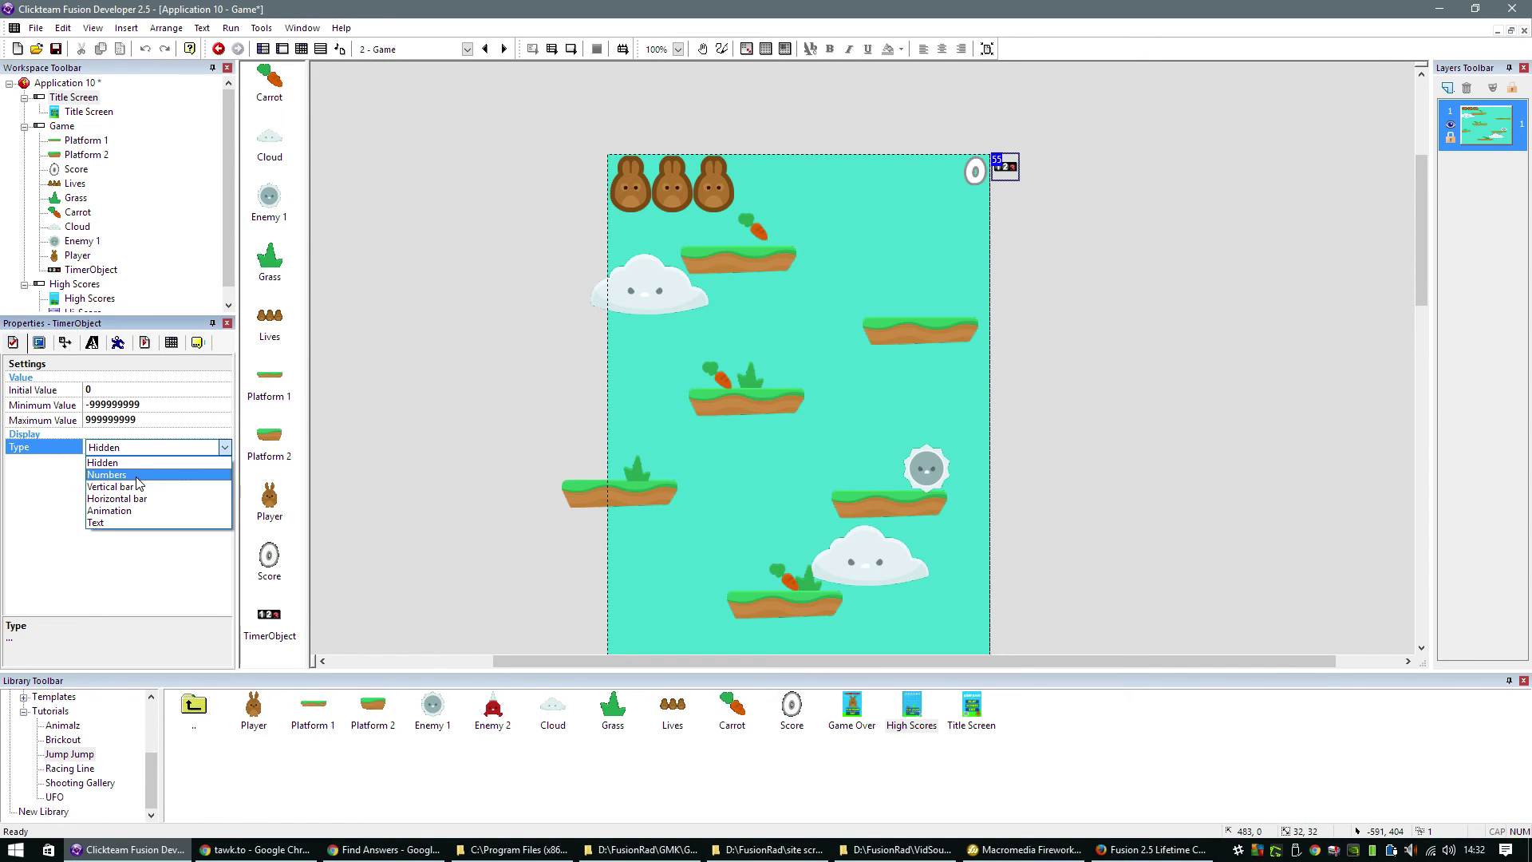
left_click(136, 474)
left_click_drag(988, 150, 900, 177)
- Run the application and play the Game frame, collecting carrots to compare the score increases with the visible timer
key("F8")
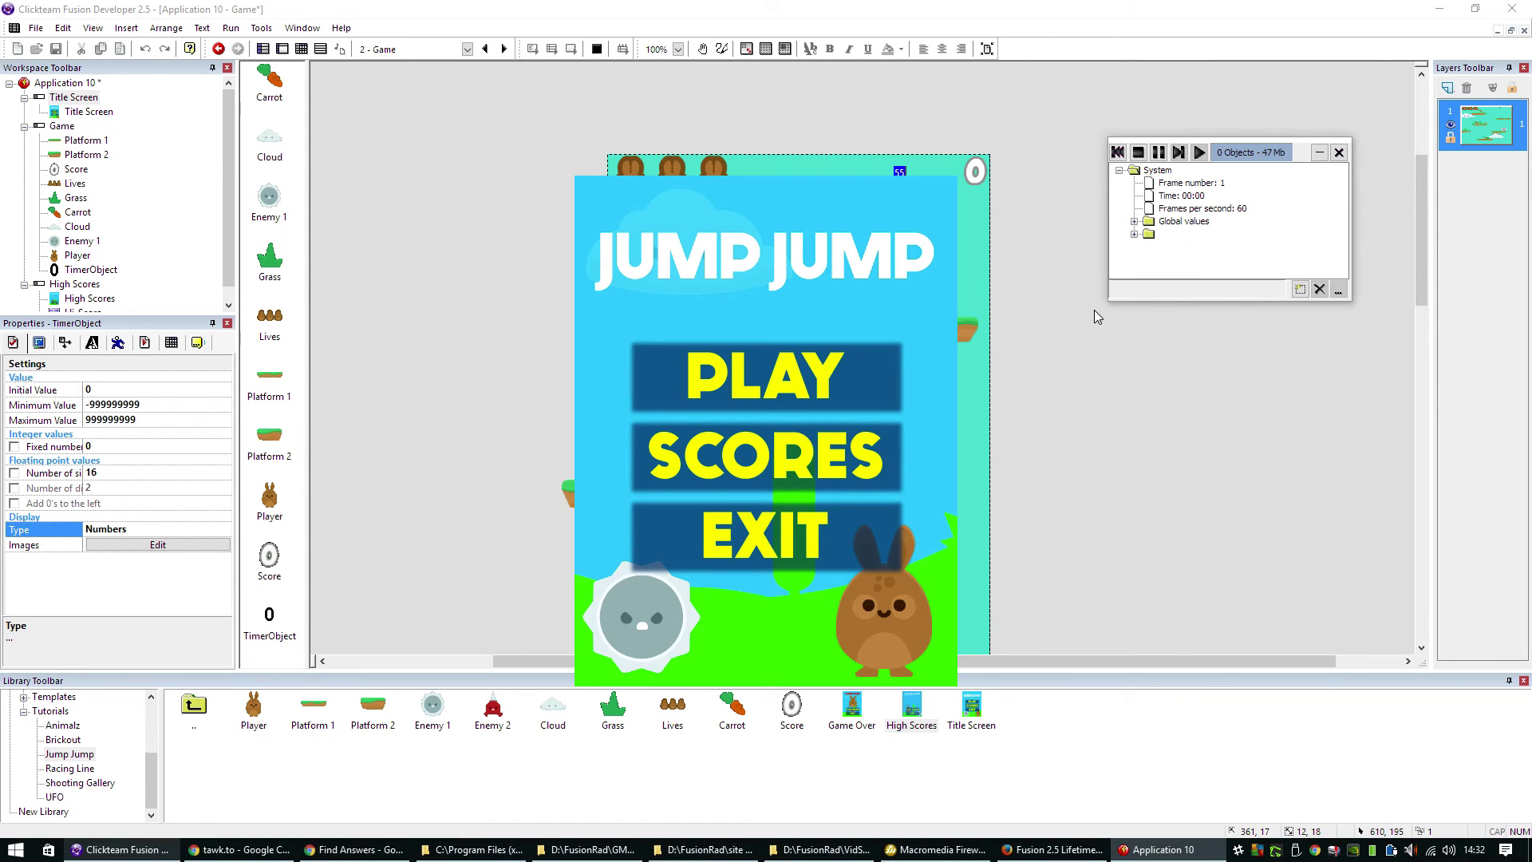
left_click(867, 350)
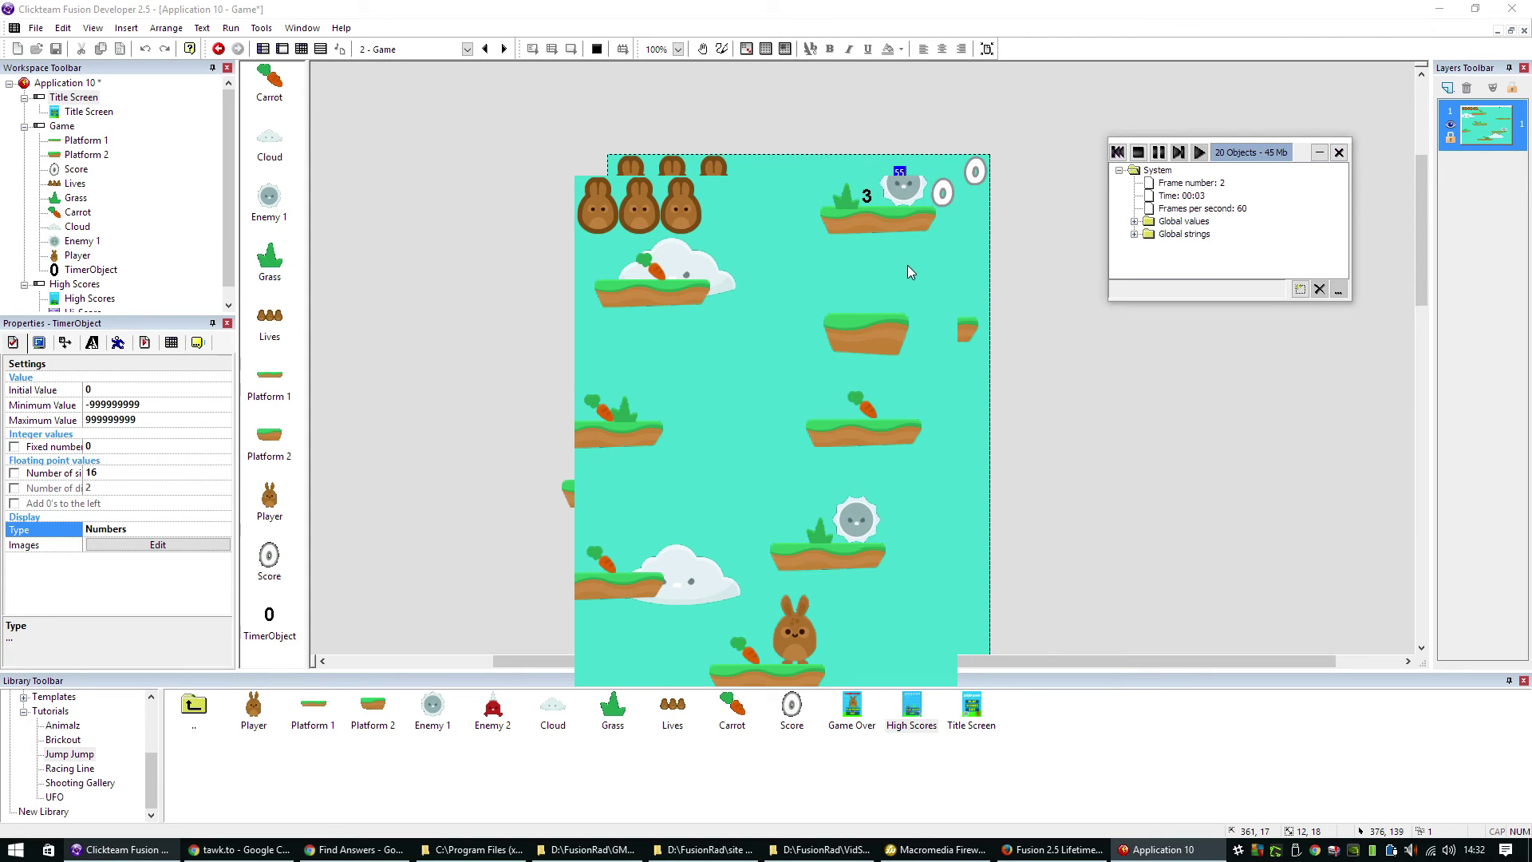
key("Left")
key("shift+Left")
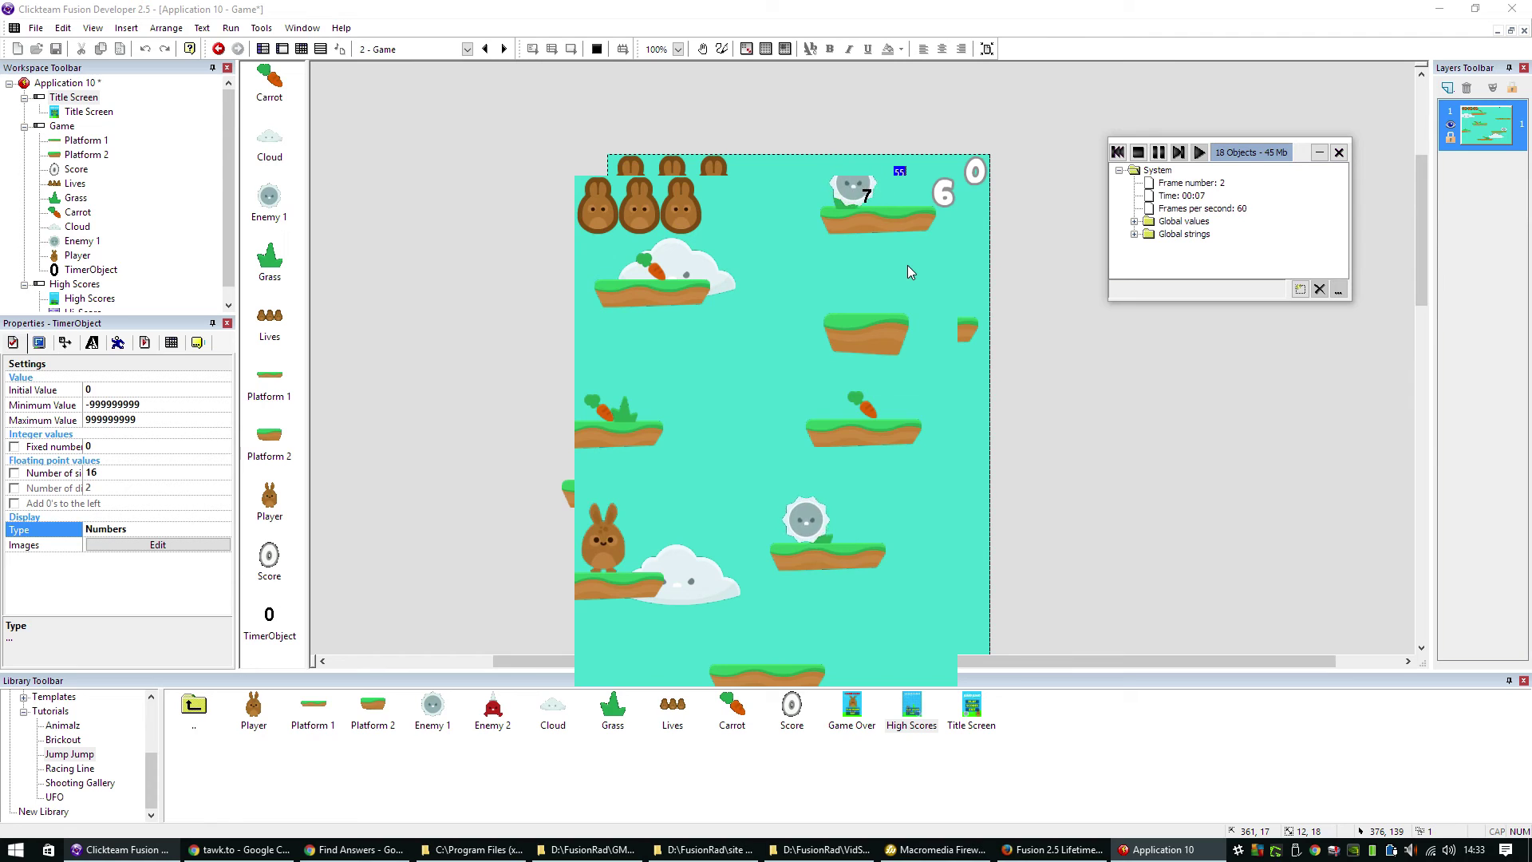
key("Right")
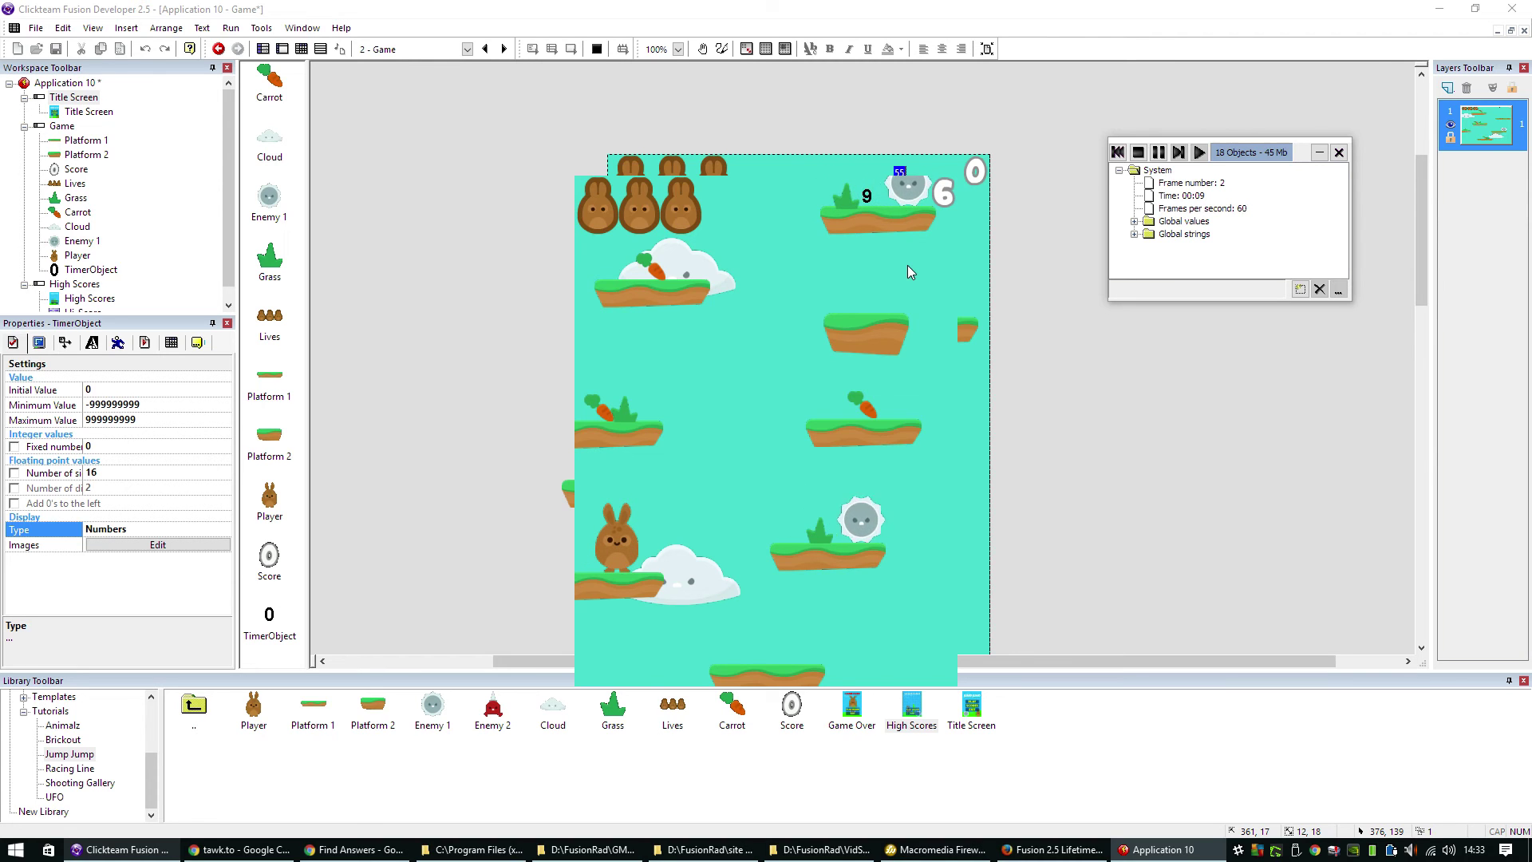
key("Up")
key("Right")
key("shift")
key("Left")
key("shift")
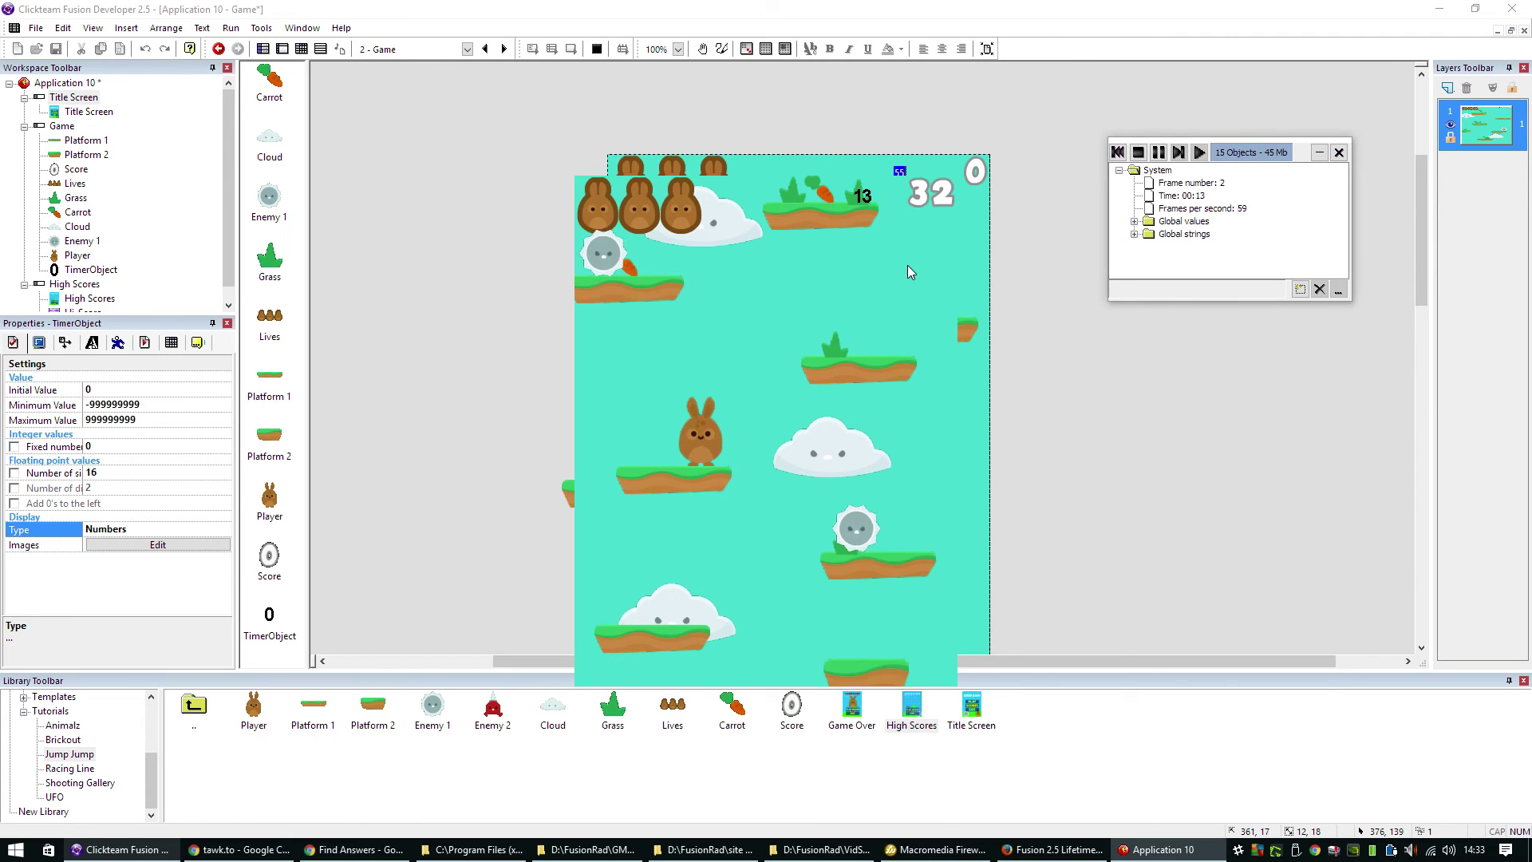
key("Right")
key("shift")
key("shift")
key("Left")
key("Right")
key("Left")
key("Right")
key("Up")
key("Up")
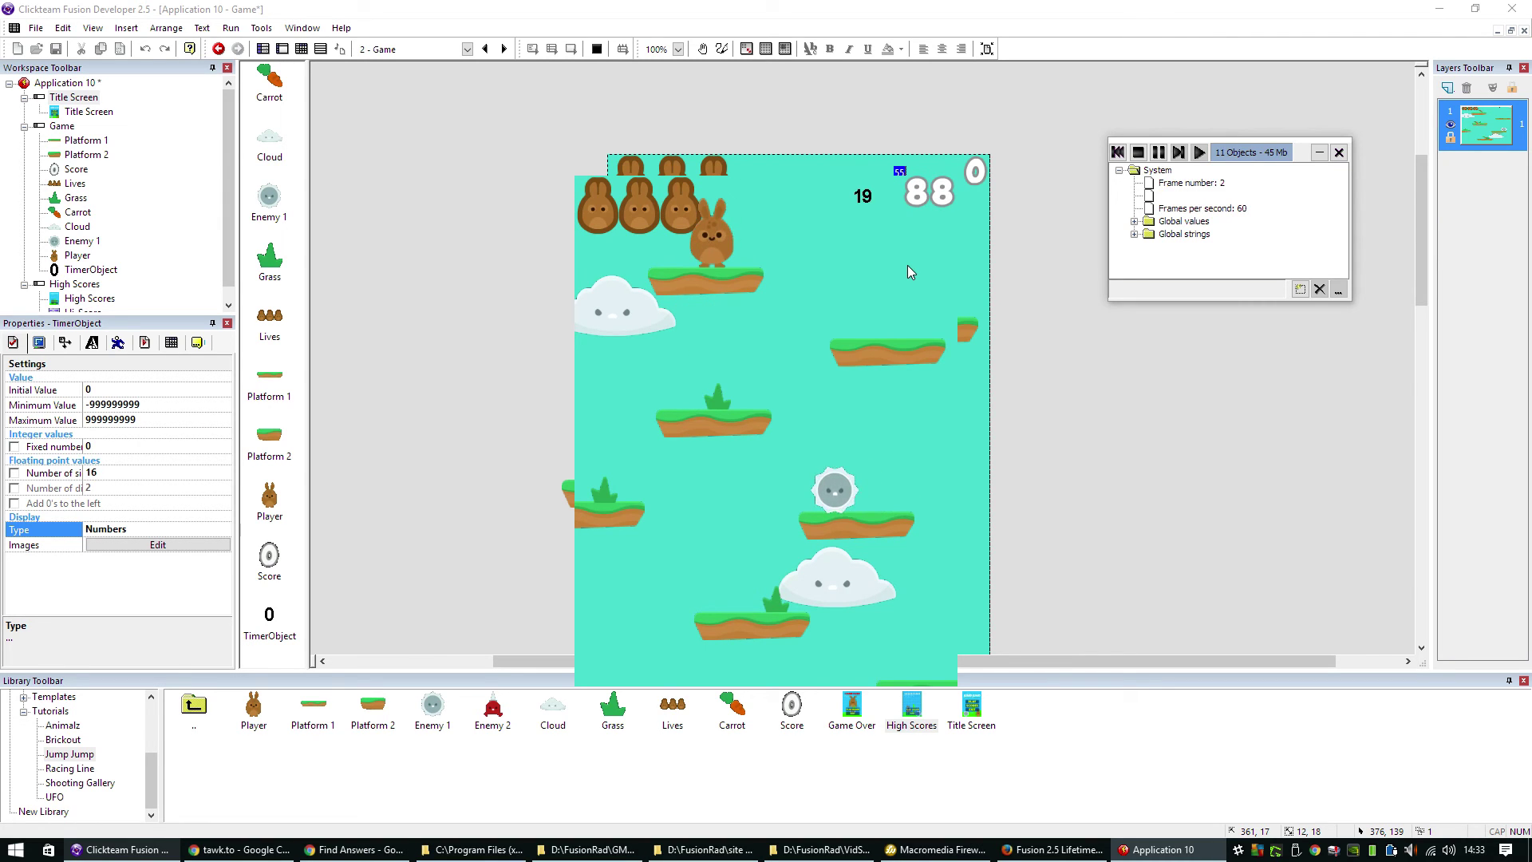
key("alt+F4")
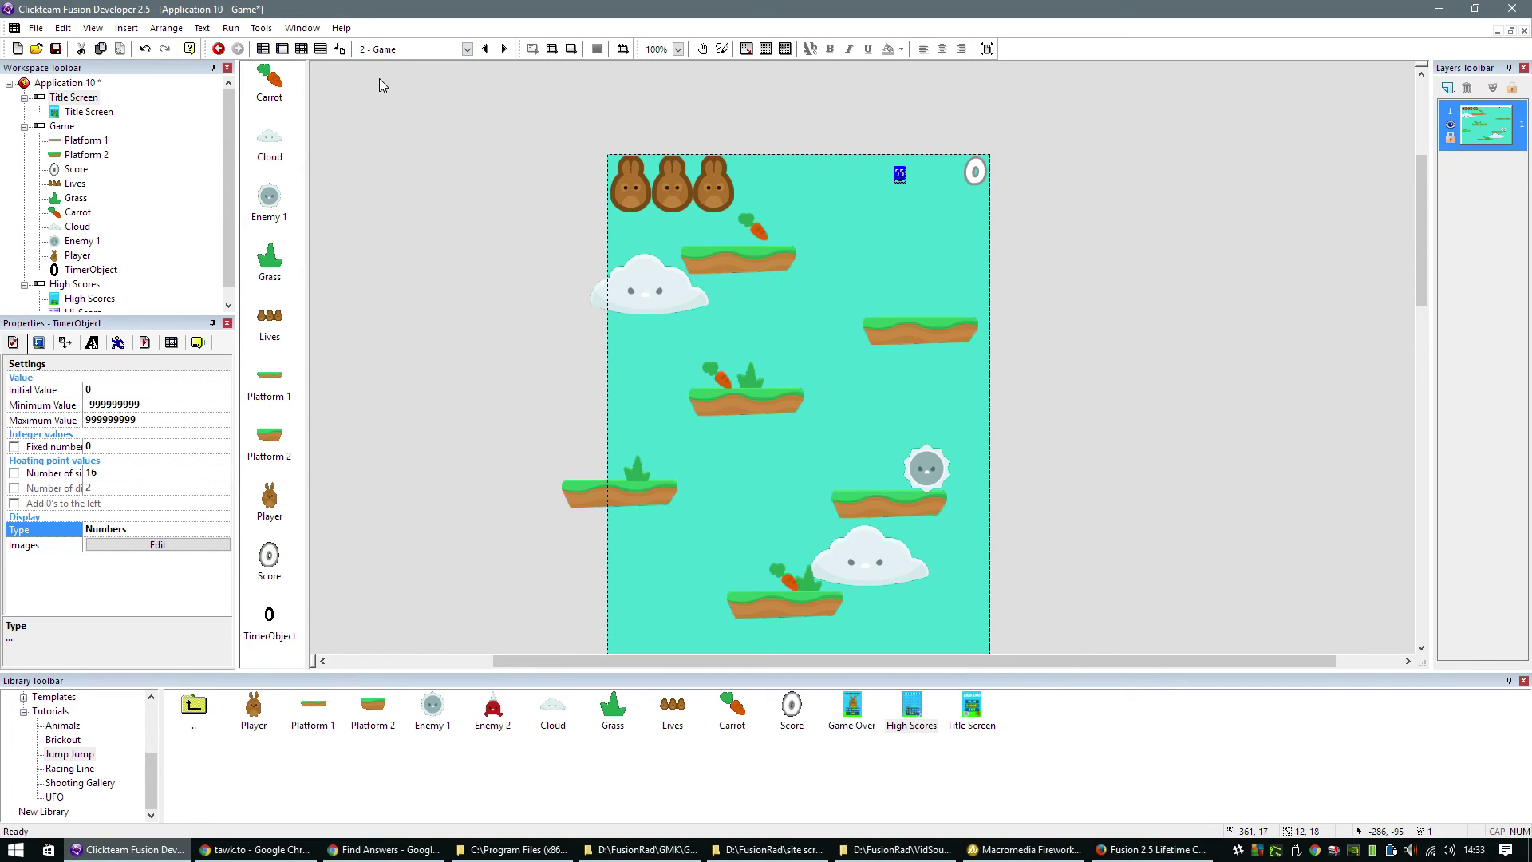
- Review the timer-based Add to Score expression in the Player and Carrot collision event
left_click(306, 48)
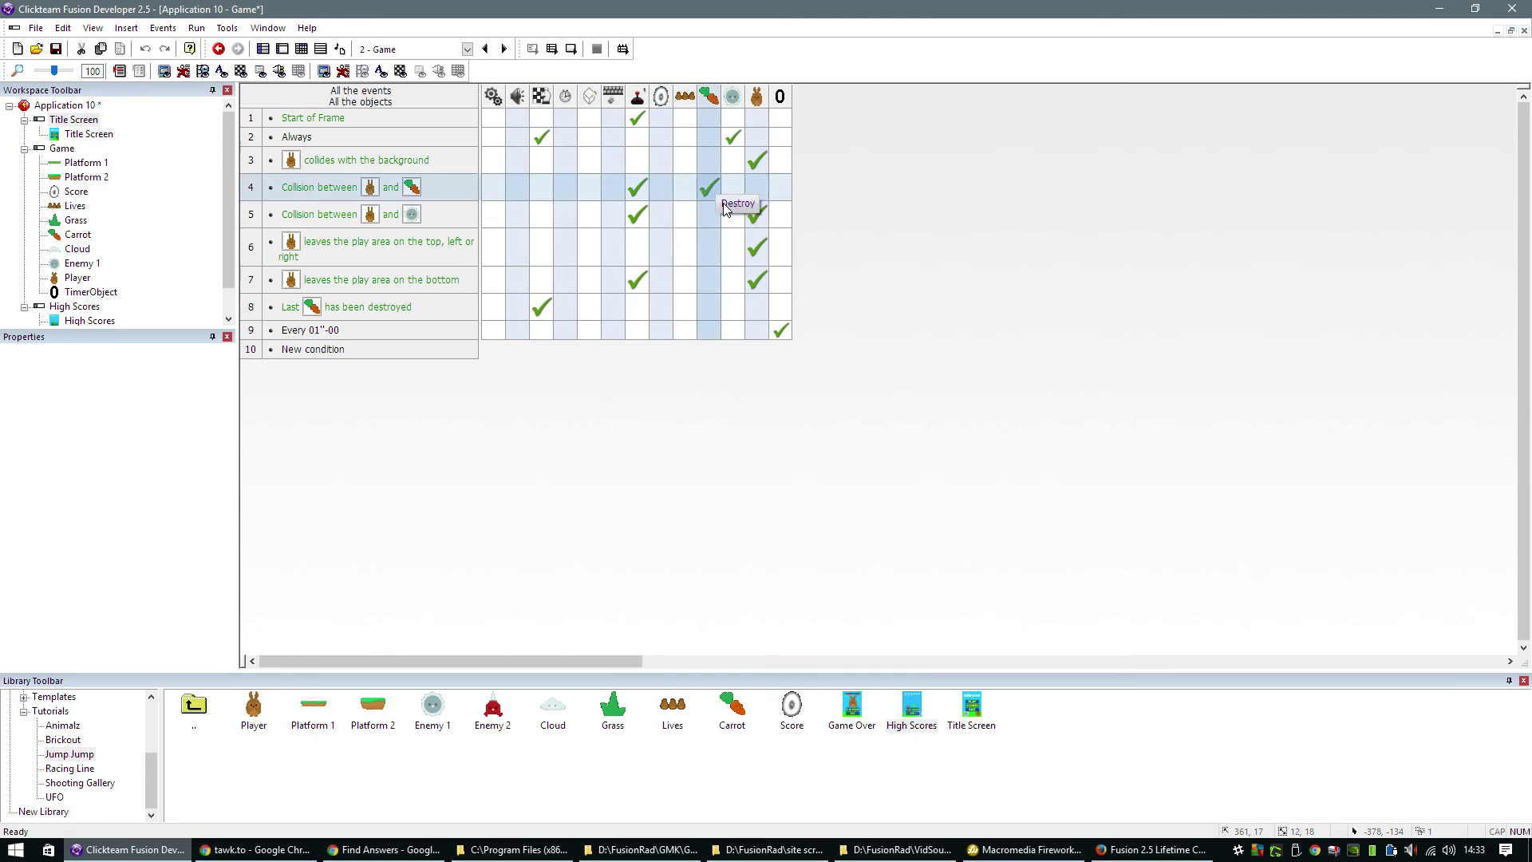
right_click(640, 188)
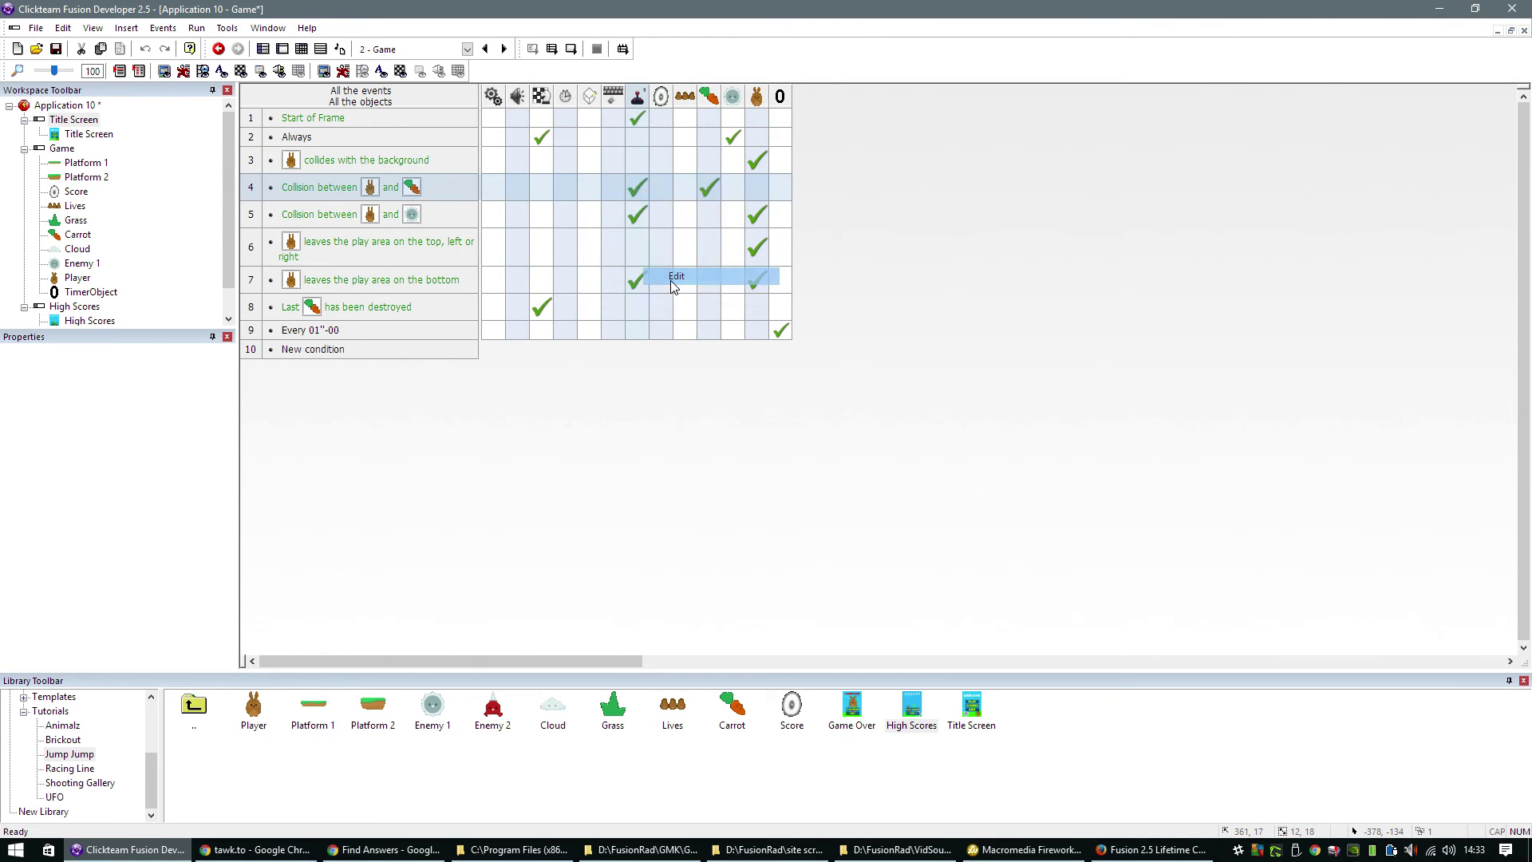
left_click(670, 277)
left_click(381, 217)
left_click_drag(465, 210, 318, 223)
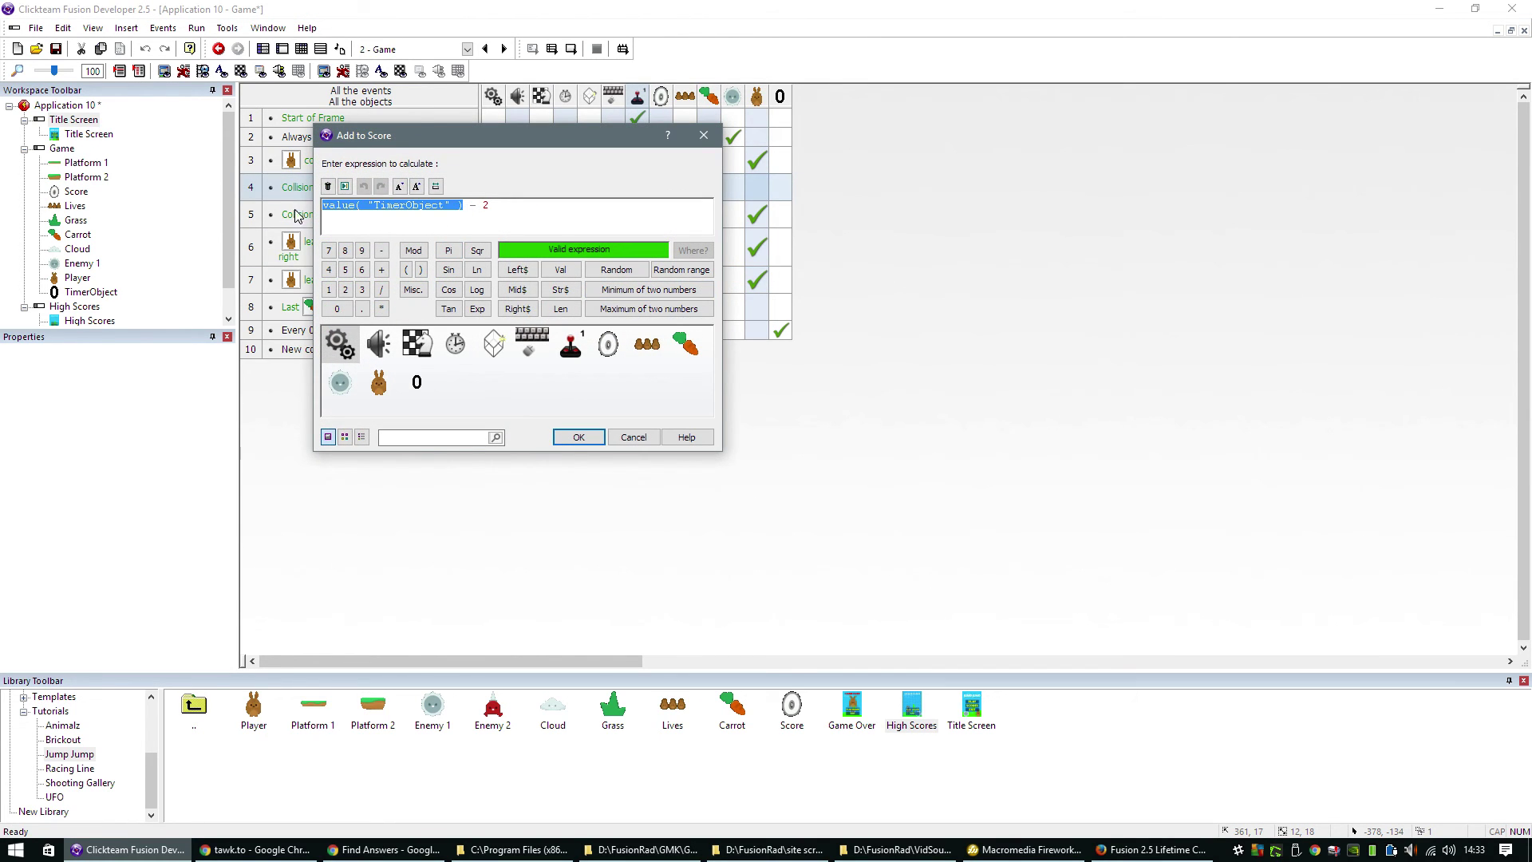
left_click(540, 217)
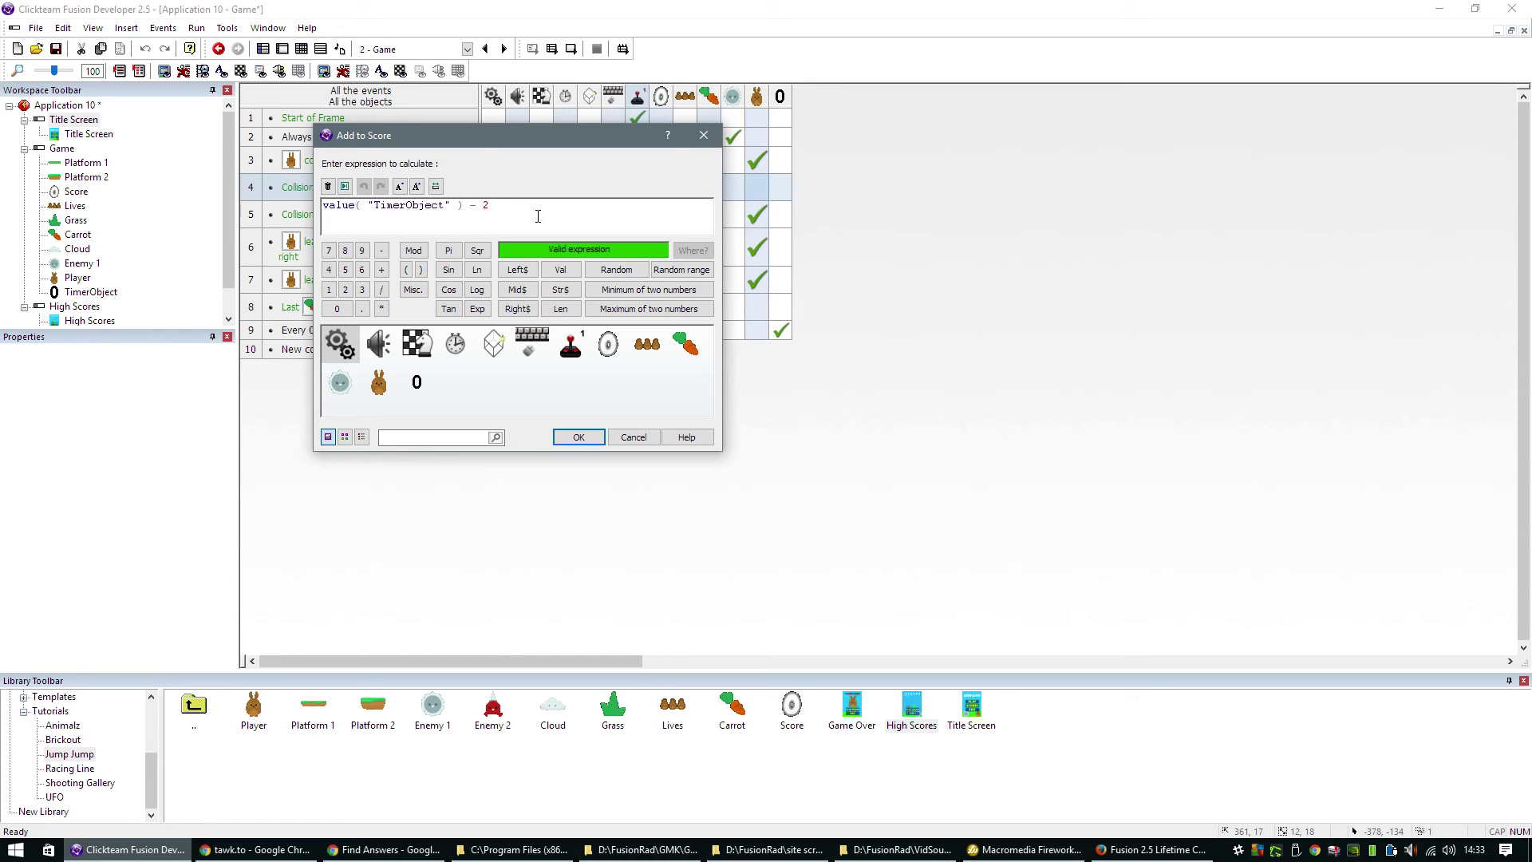
key("Return")
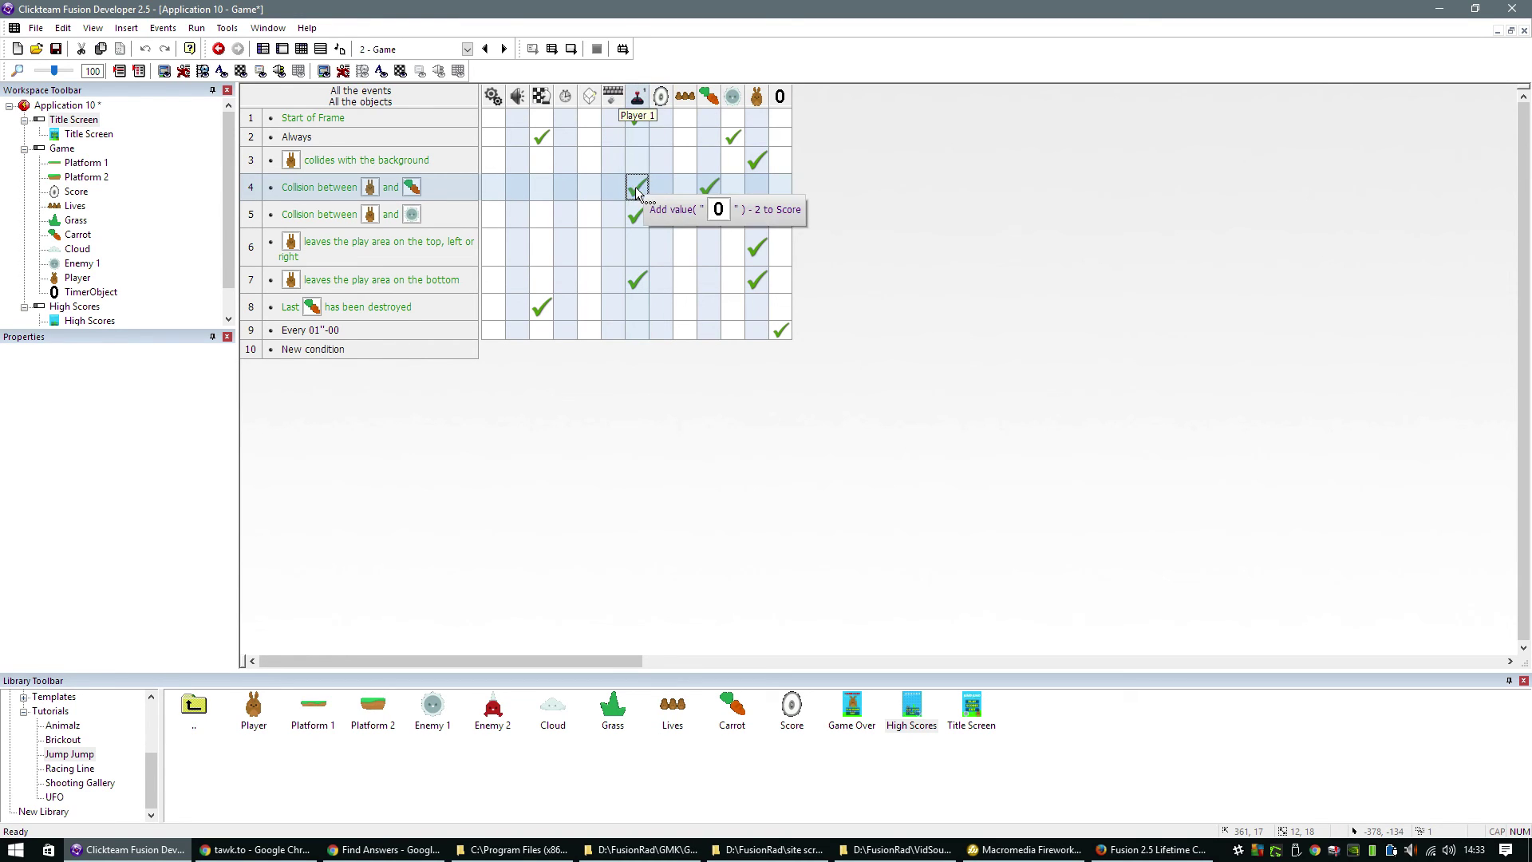
- Add a Set Score action to the Player and Carrot collision event, using the TimerObject's current value minus 2
left_click(638, 192)
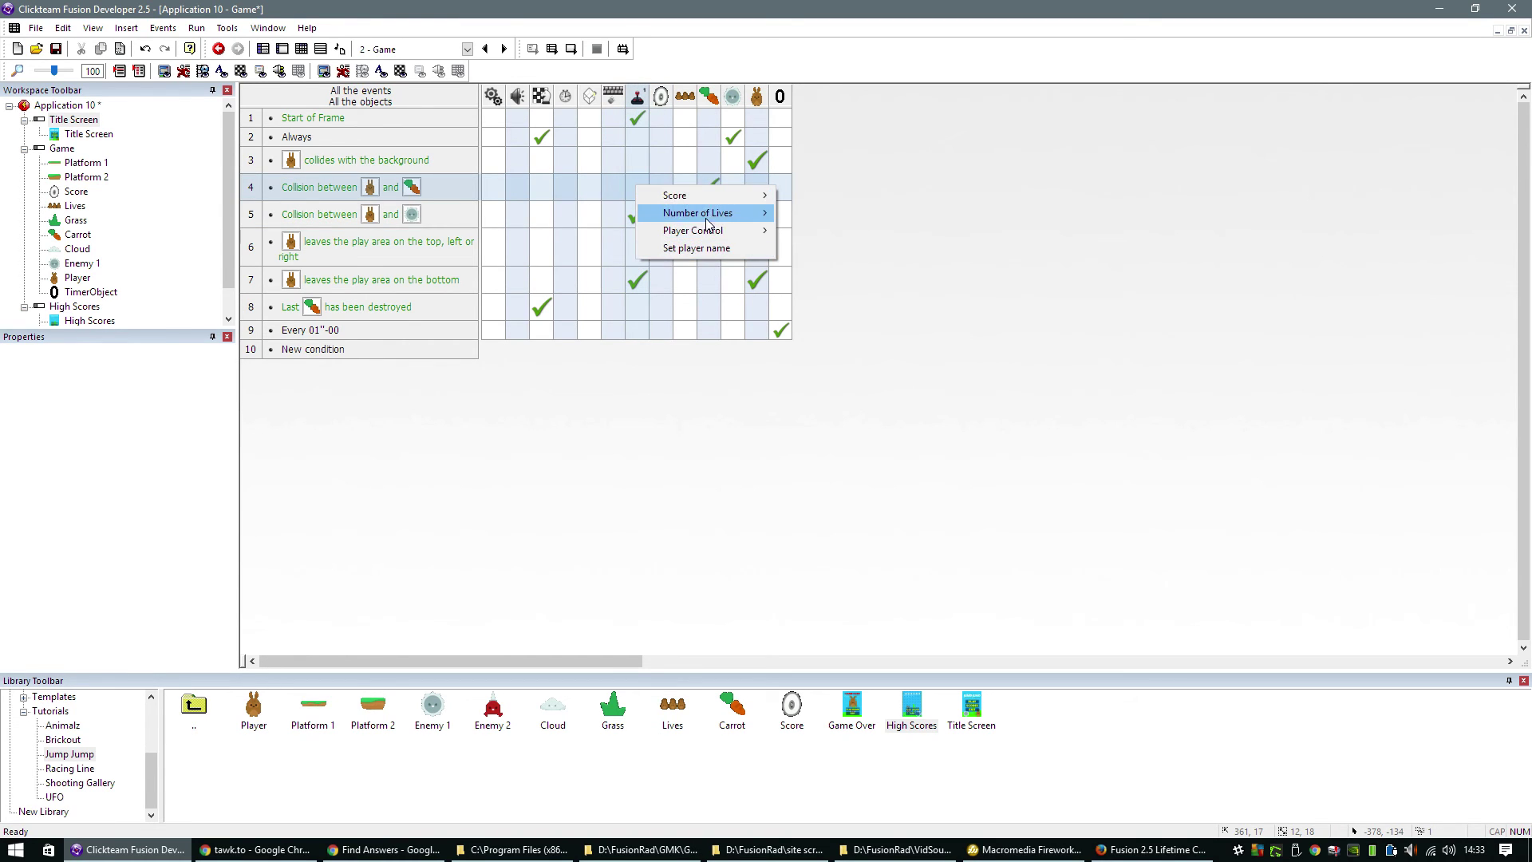
mouse_move(706, 198)
left_click(822, 195)
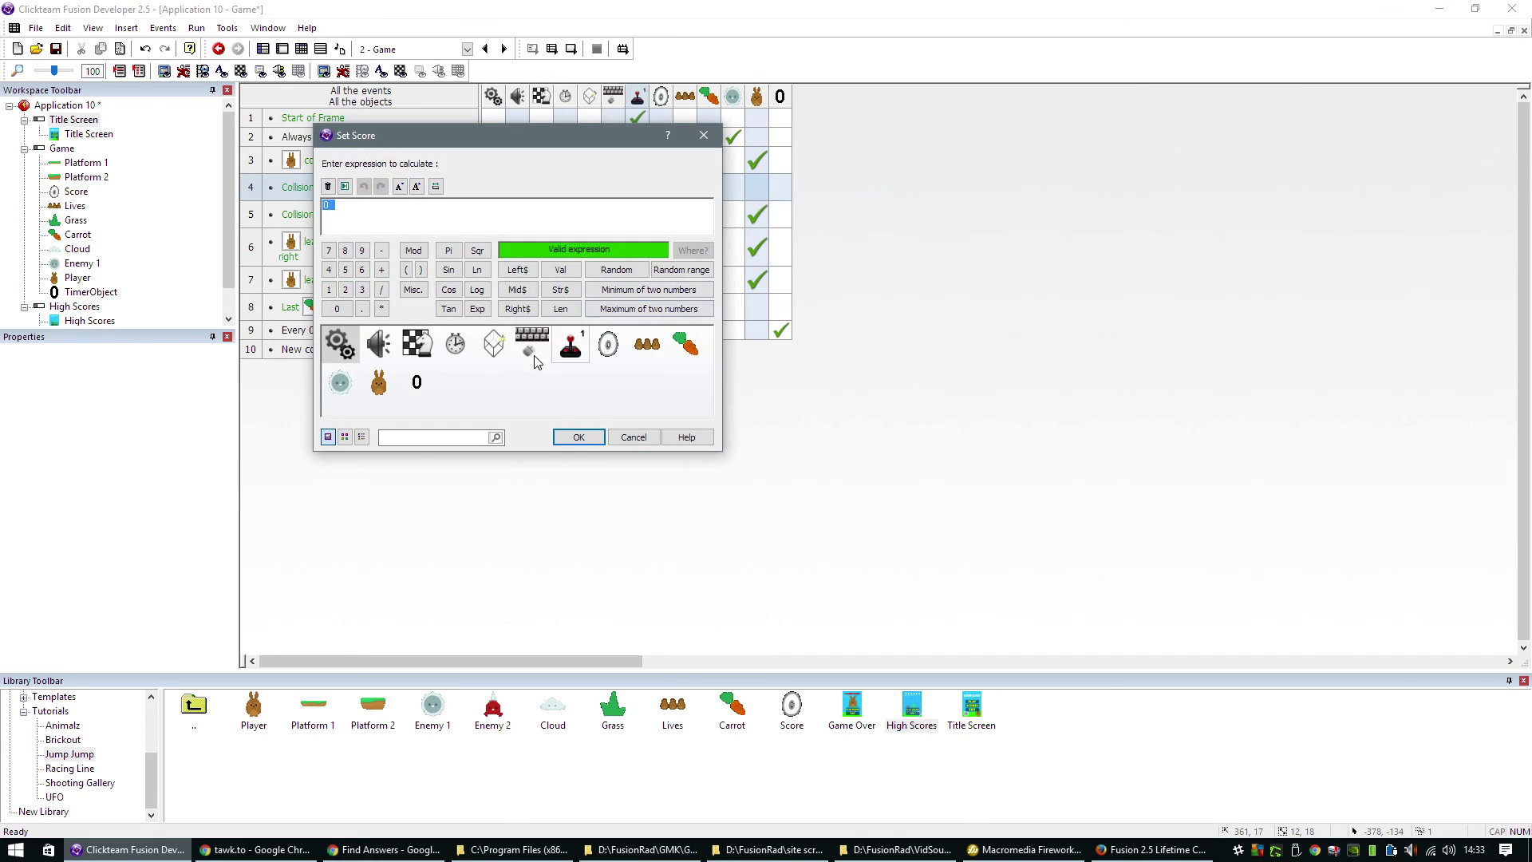
left_click(423, 388)
left_click(478, 466)
type("*10")
key("Return")
- Run the application and play the Game frame, collecting all the carrots to test the timer-based score
key("F7")
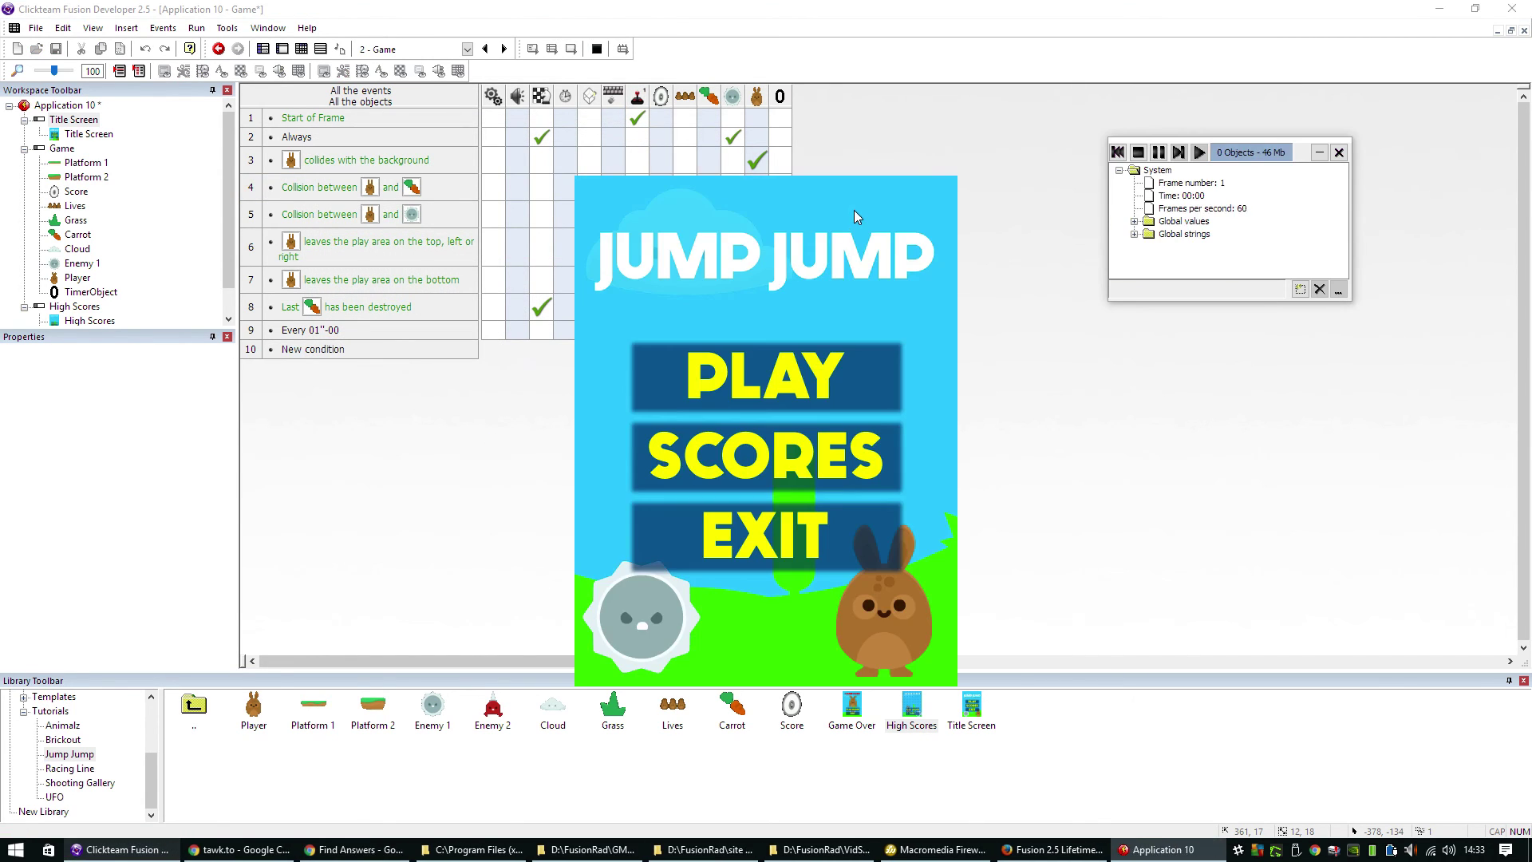
left_click(840, 382)
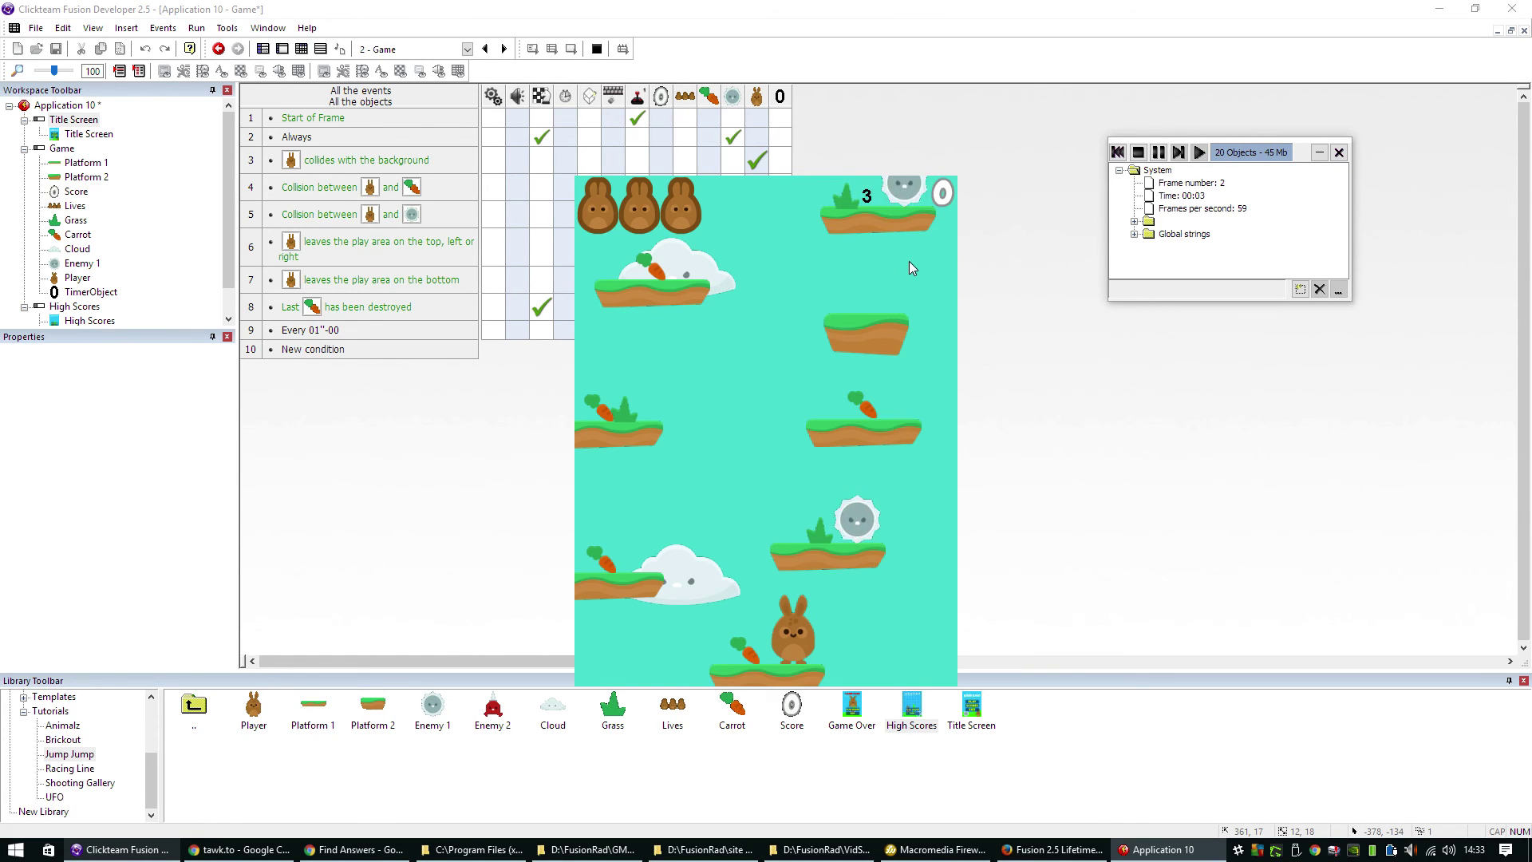
key("Left")
key("Left")
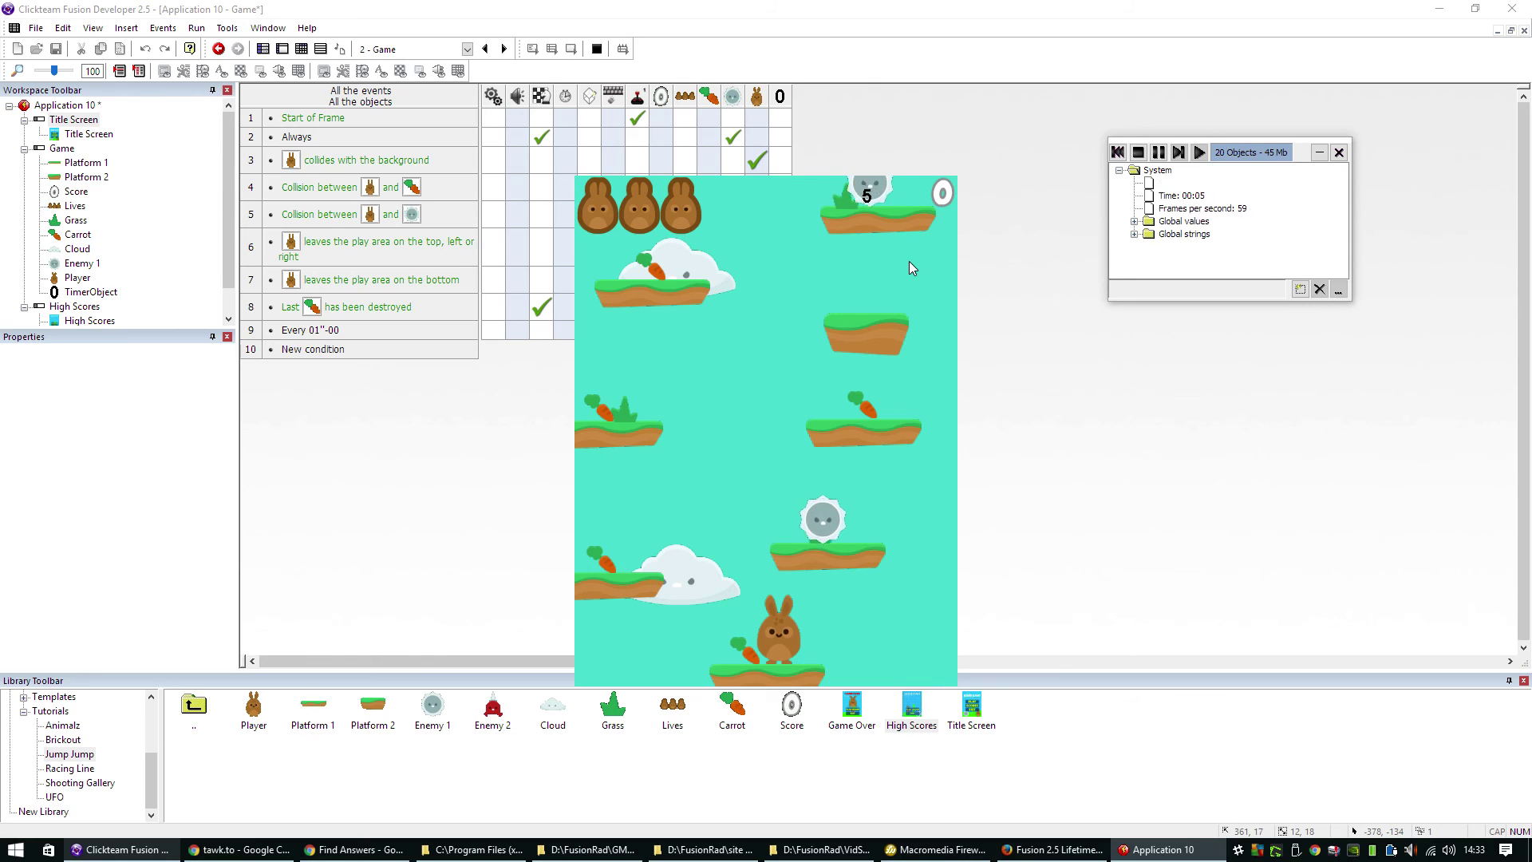
key("Left")
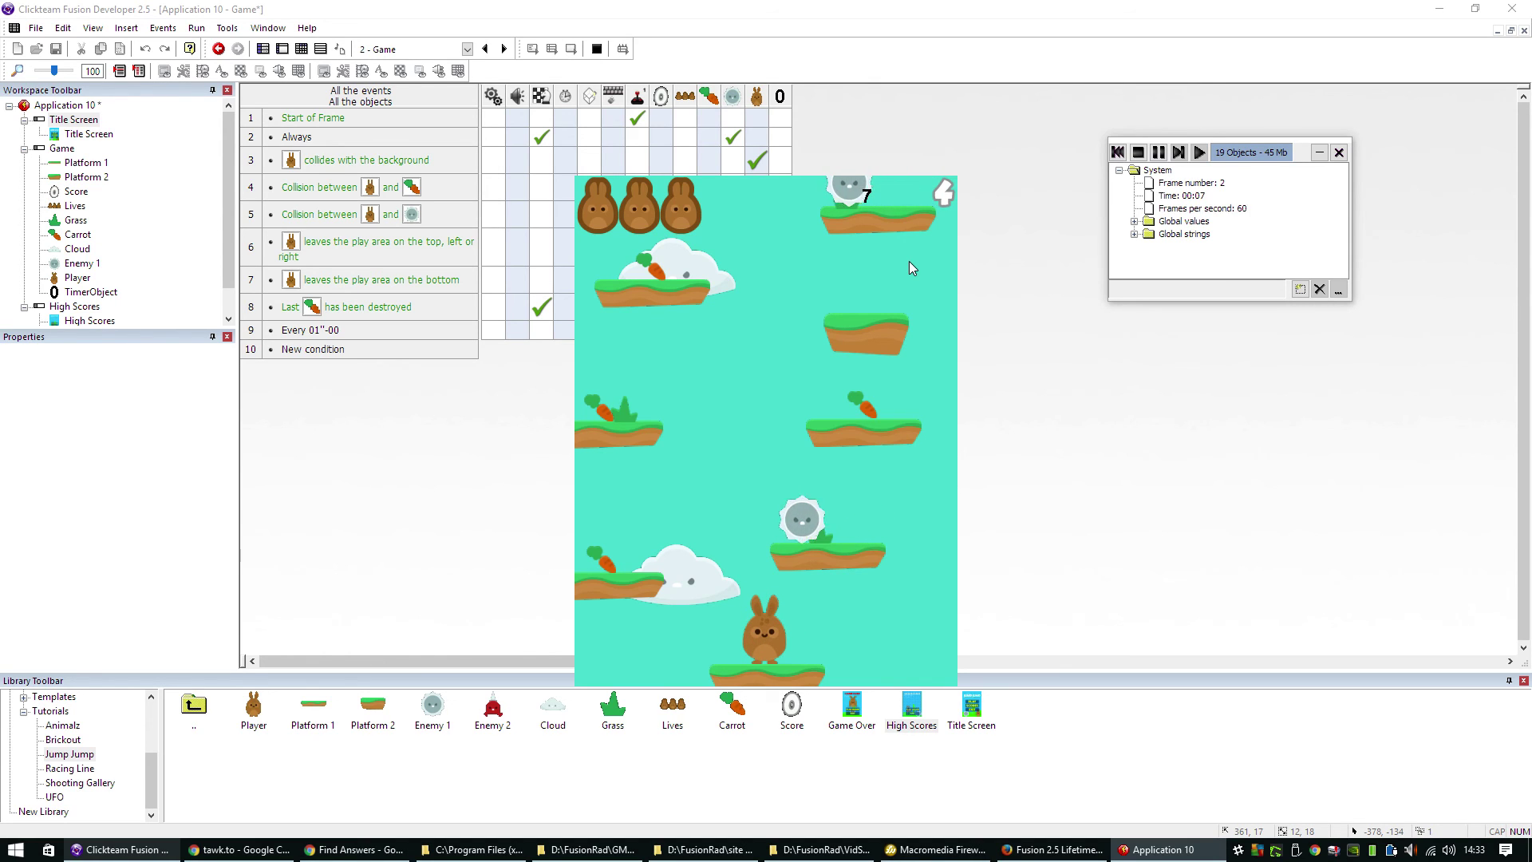
key("Left")
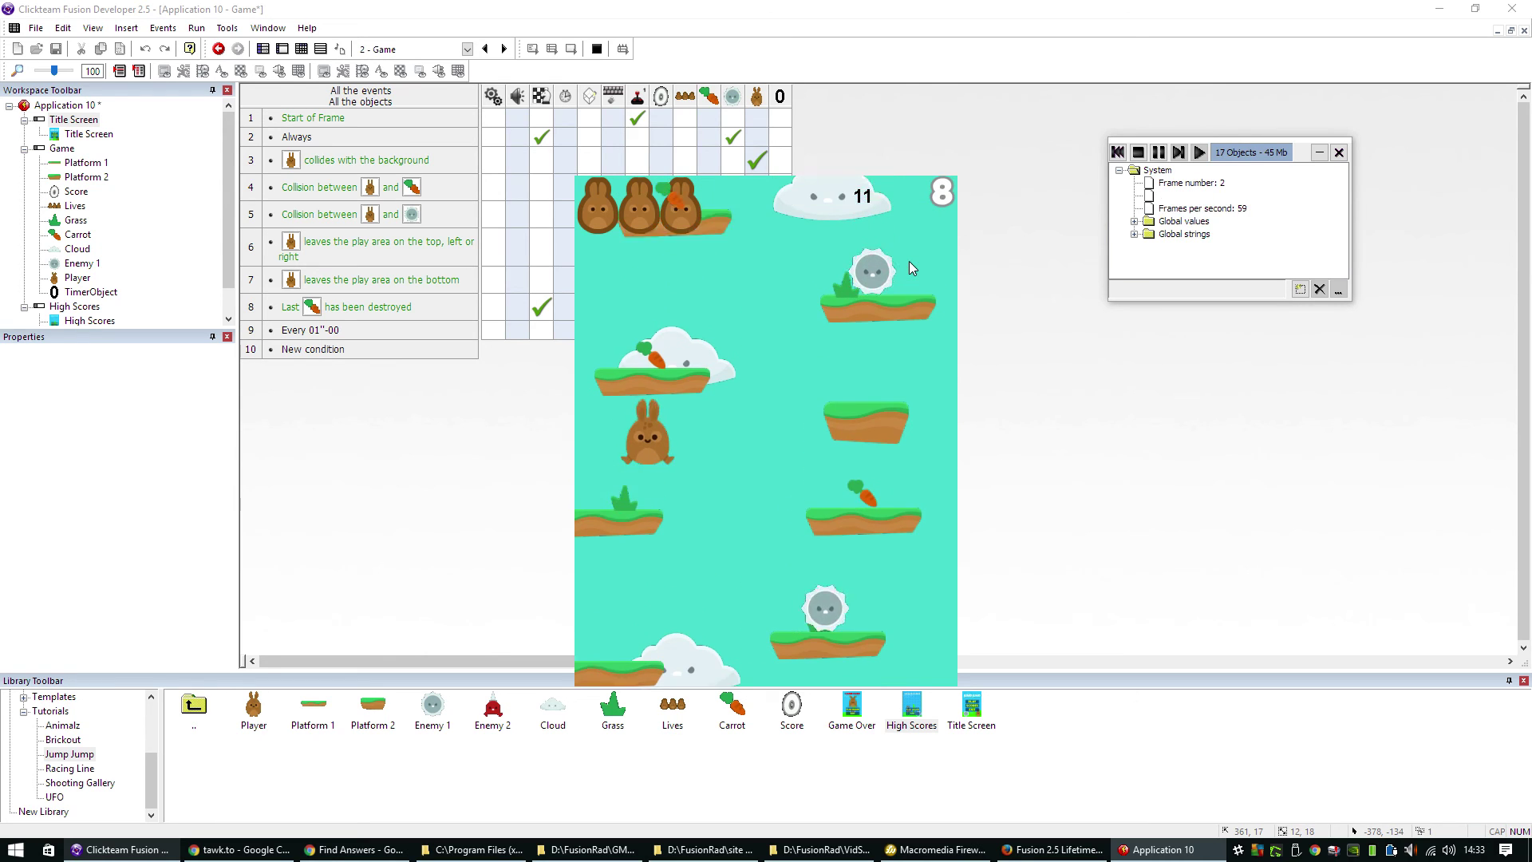
key("Right")
key("Left")
key("Right")
key("Left")
key("Right")
key("Left")
key("shift")
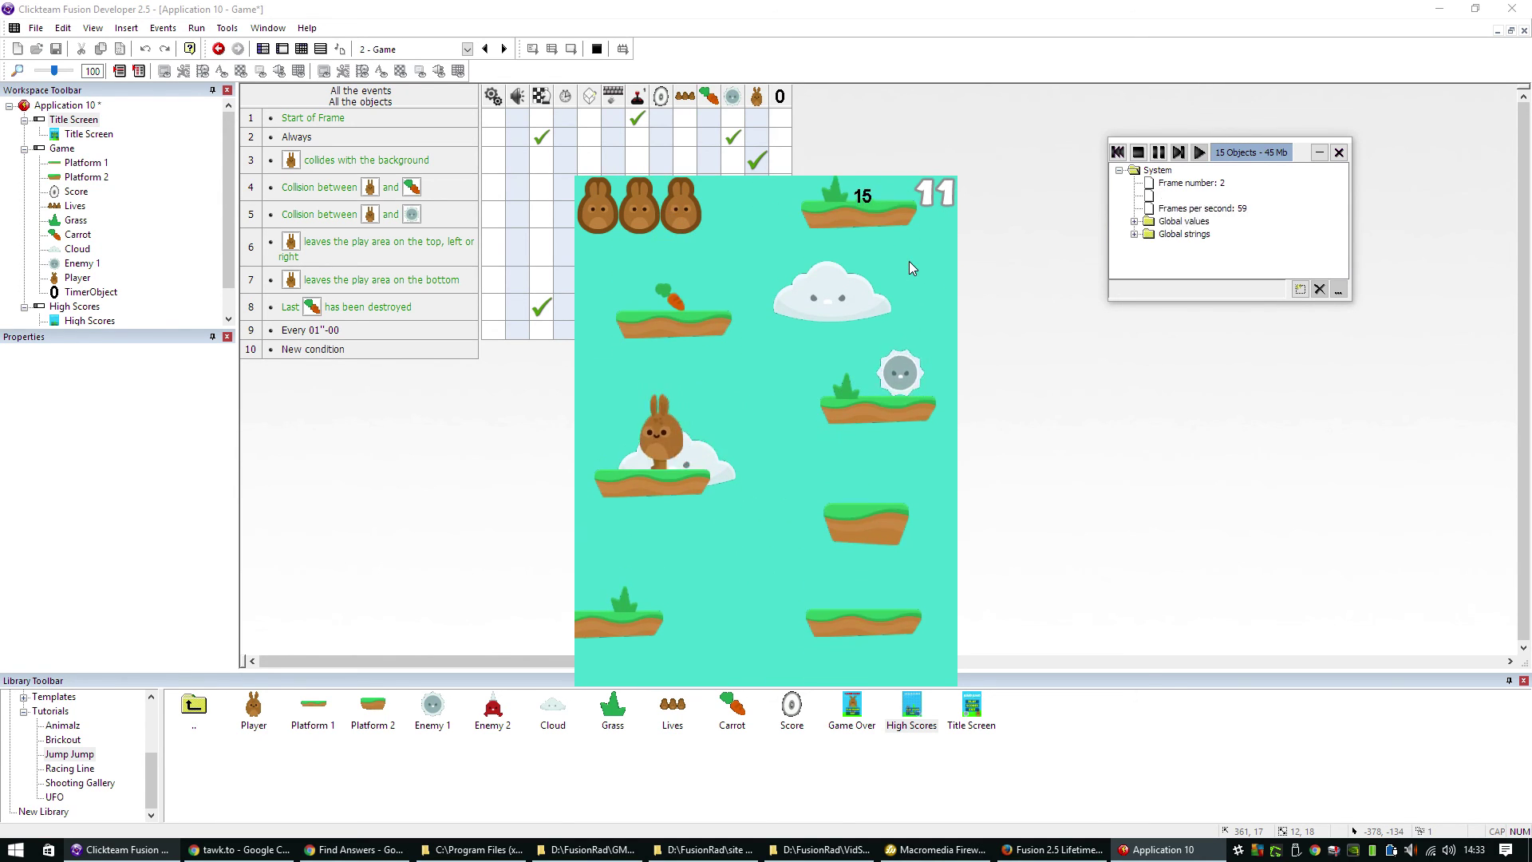
key("shift")
key("shift")
key("Right")
key("Right")
key("Left")
key("shift")
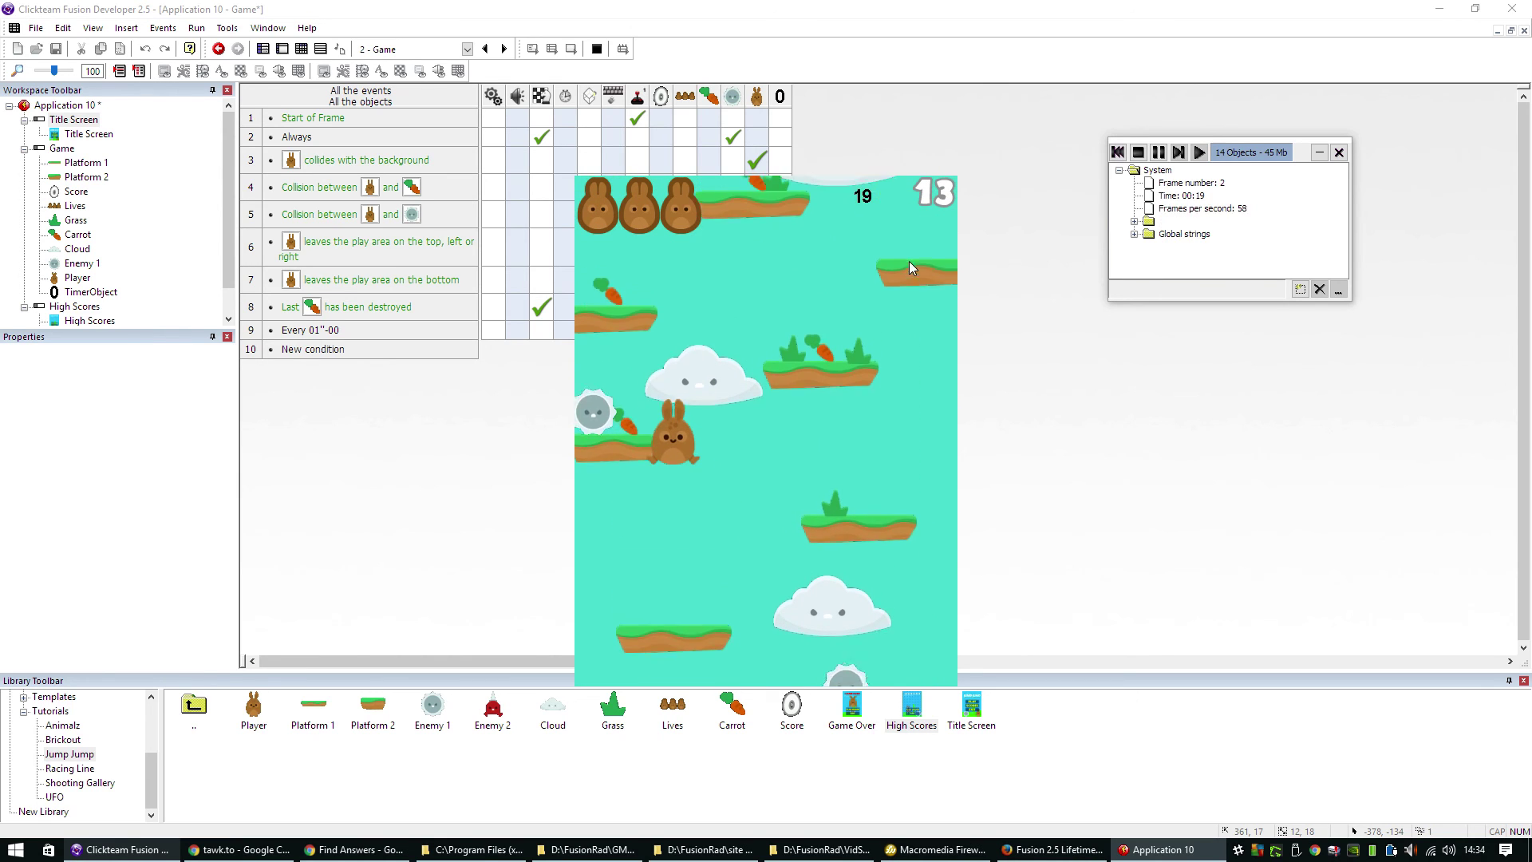
key("shift")
key("Right")
key("shift")
key("Left")
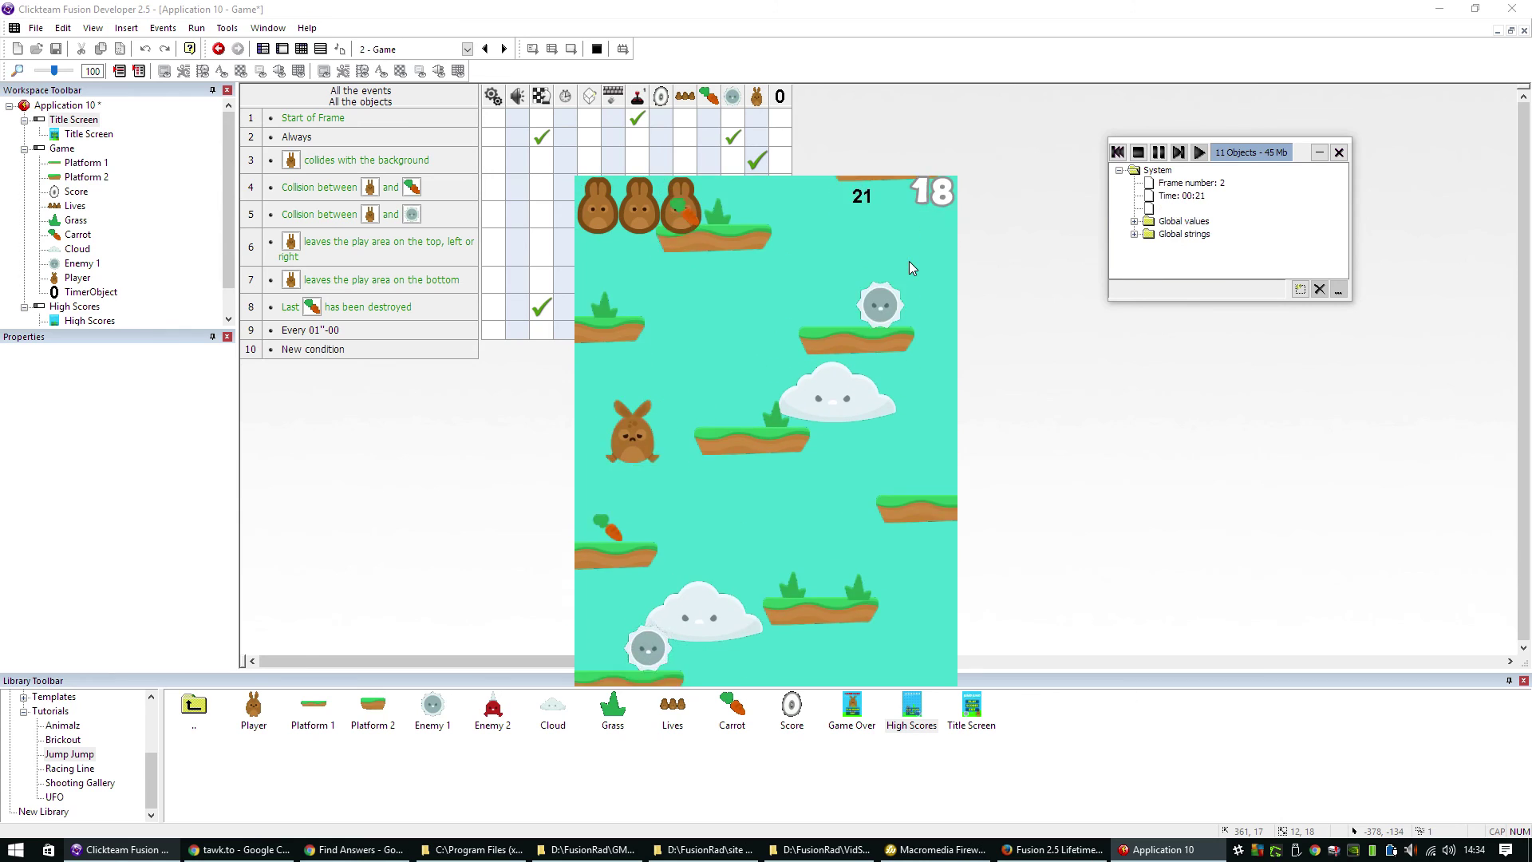
key("shift")
key("Right")
key("Left")
key("Right")
key("shift")
key("shift")
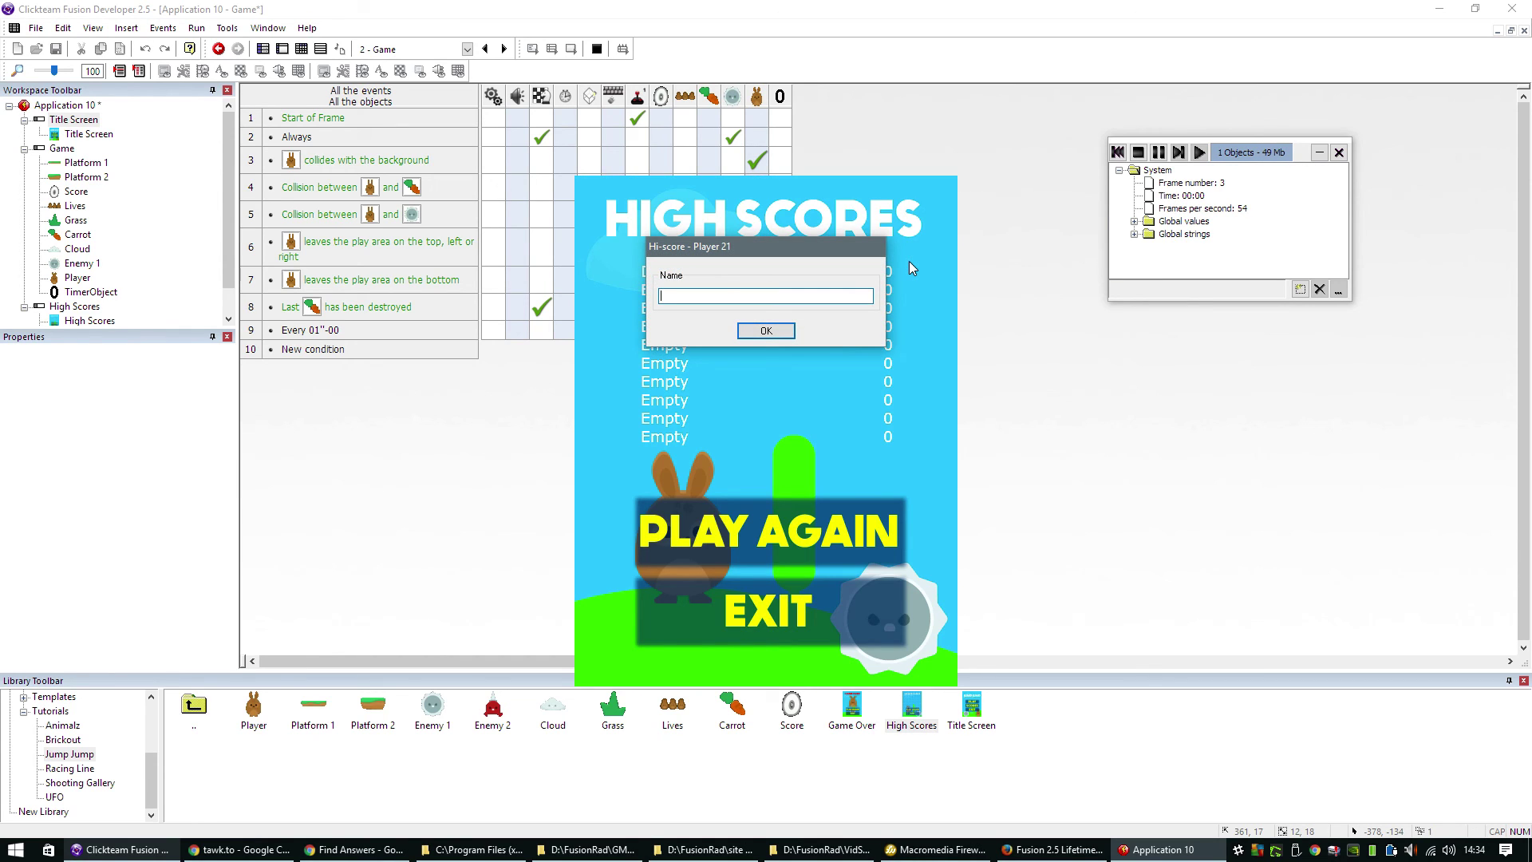
- Enter the player's name for the new high score and stop the application
type("Danny2")
key("Return")
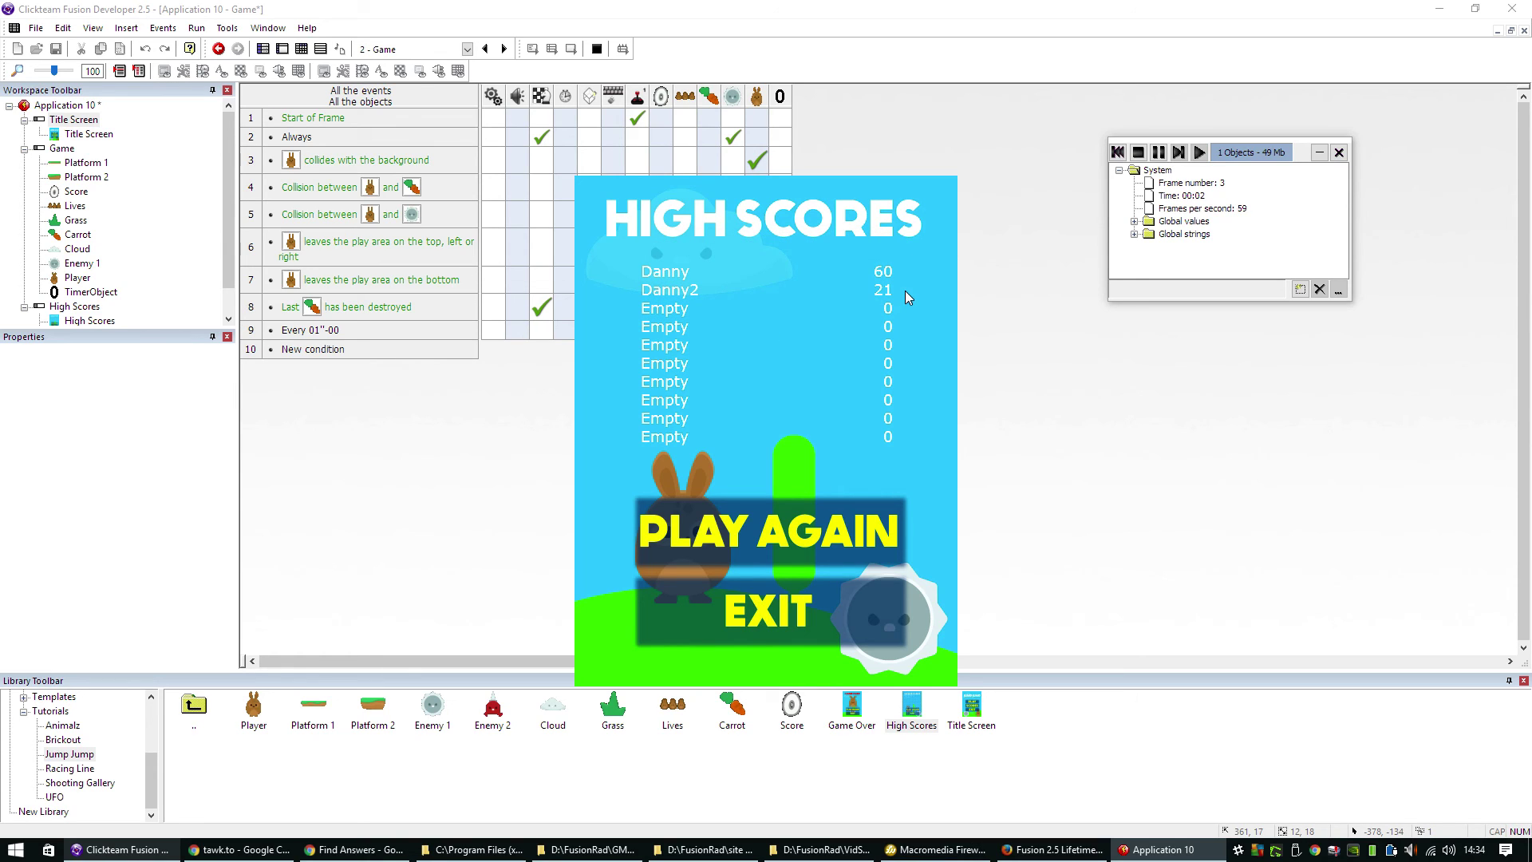
left_click(1139, 152)
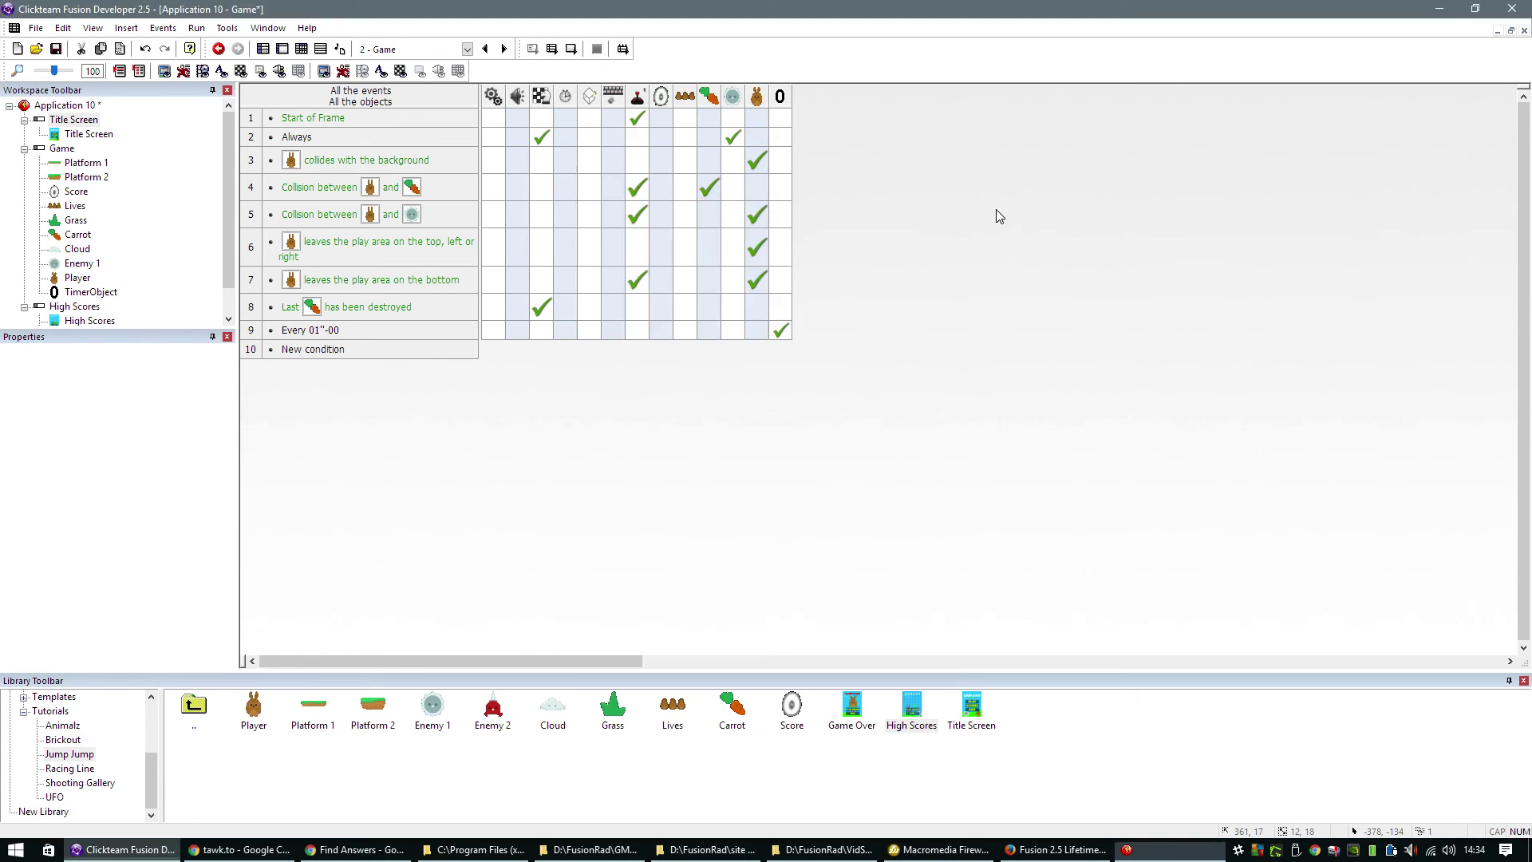
left_click(285, 50)
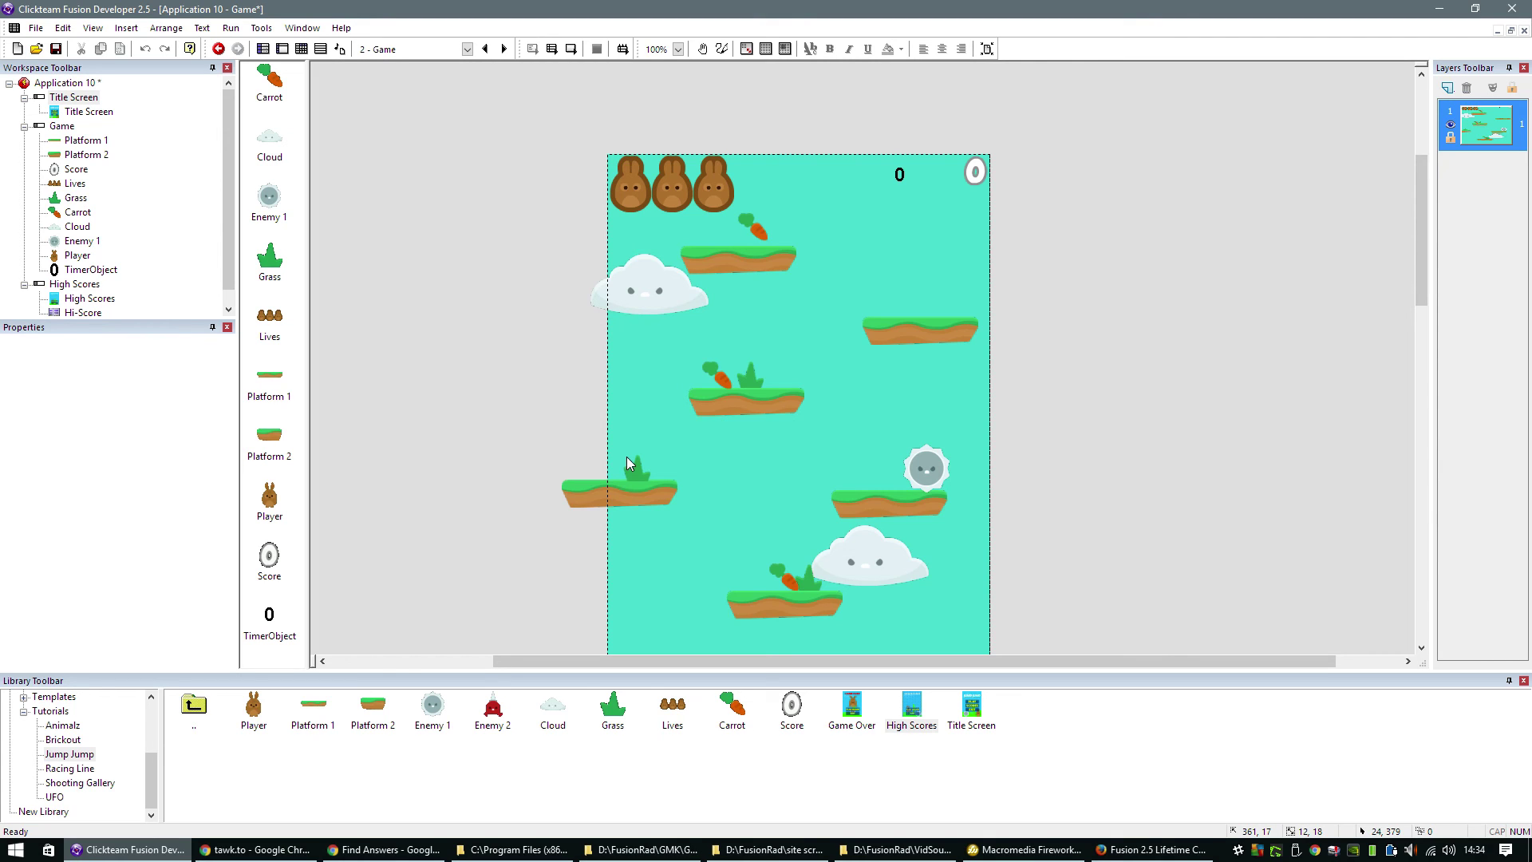
scroll(626, 457, "down", 15)
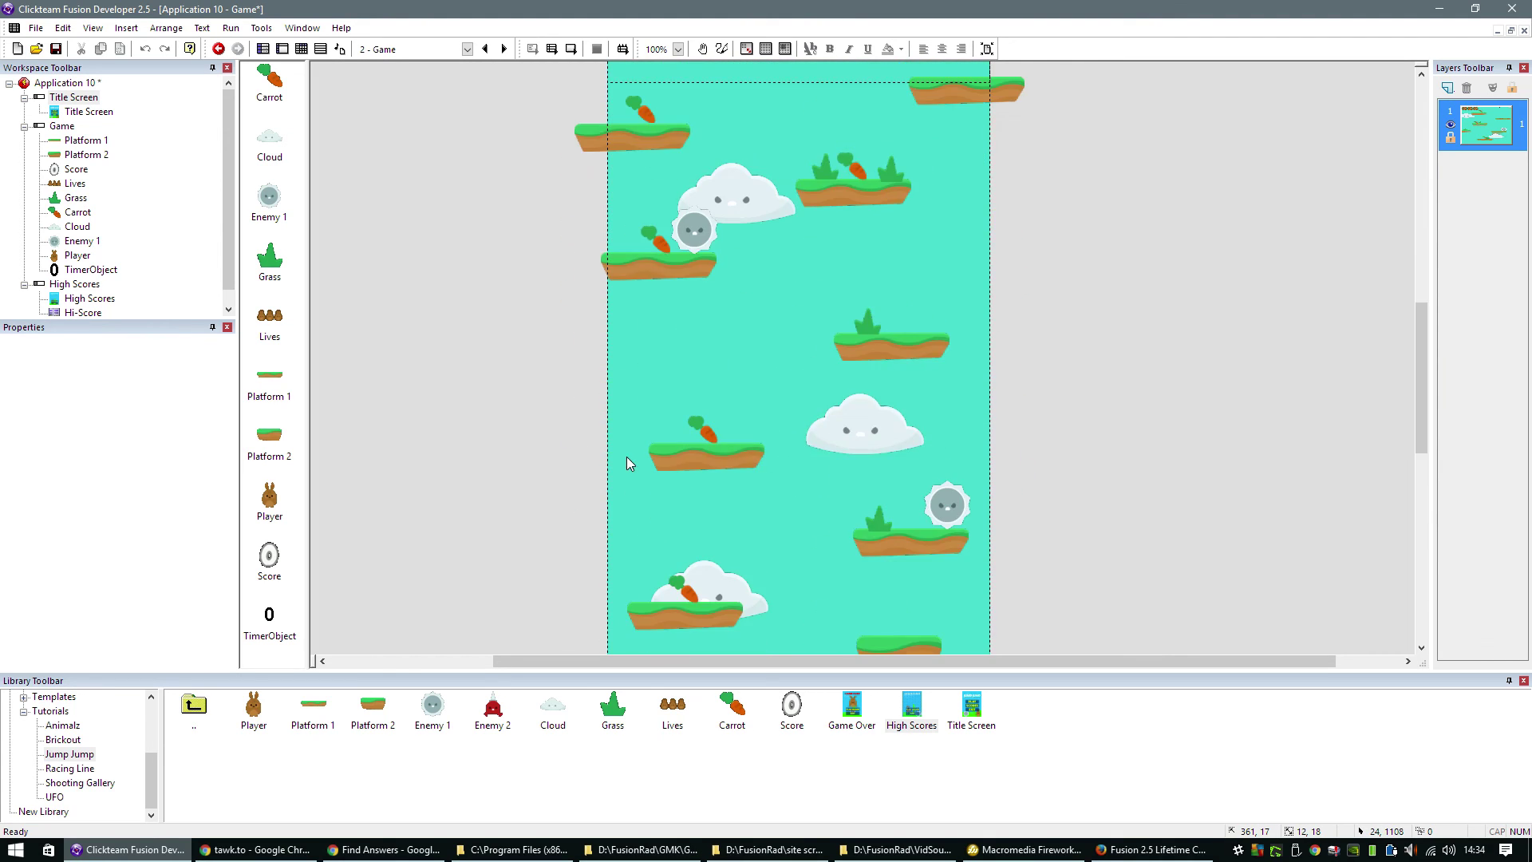
scroll(626, 457, "down", 1)
scroll(625, 456, "up", 2)
scroll(626, 456, "down", 1)
- In the High Scores frame's events, add a left single-click condition for the PLAY AGAIN zone from (79,405) to (412,492)
left_click(395, 50)
left_click(394, 87)
left_click(301, 49)
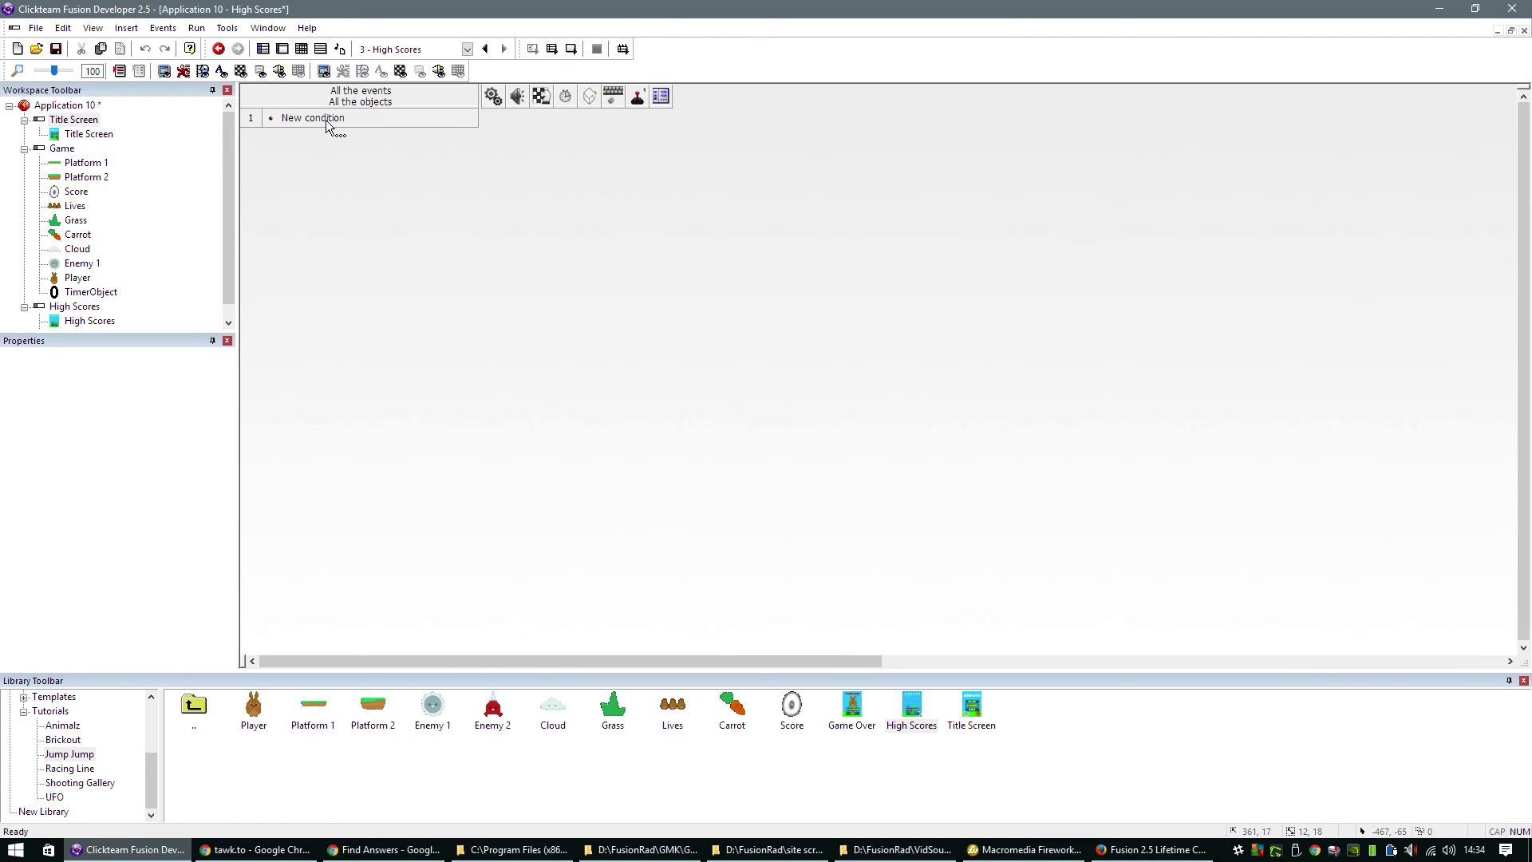
left_click(305, 117)
left_click(690, 203)
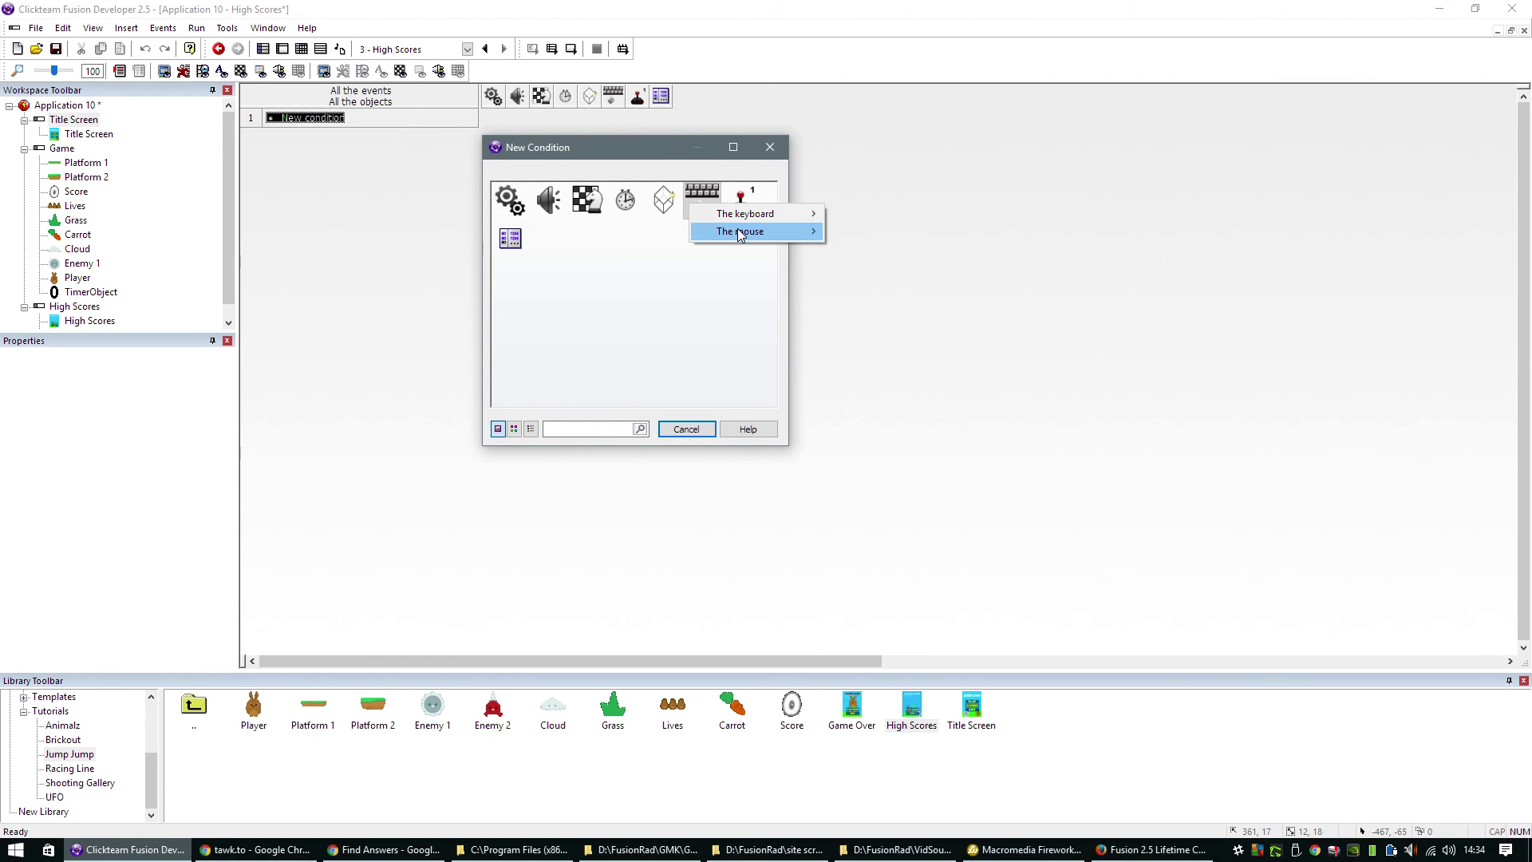
mouse_move(742, 232)
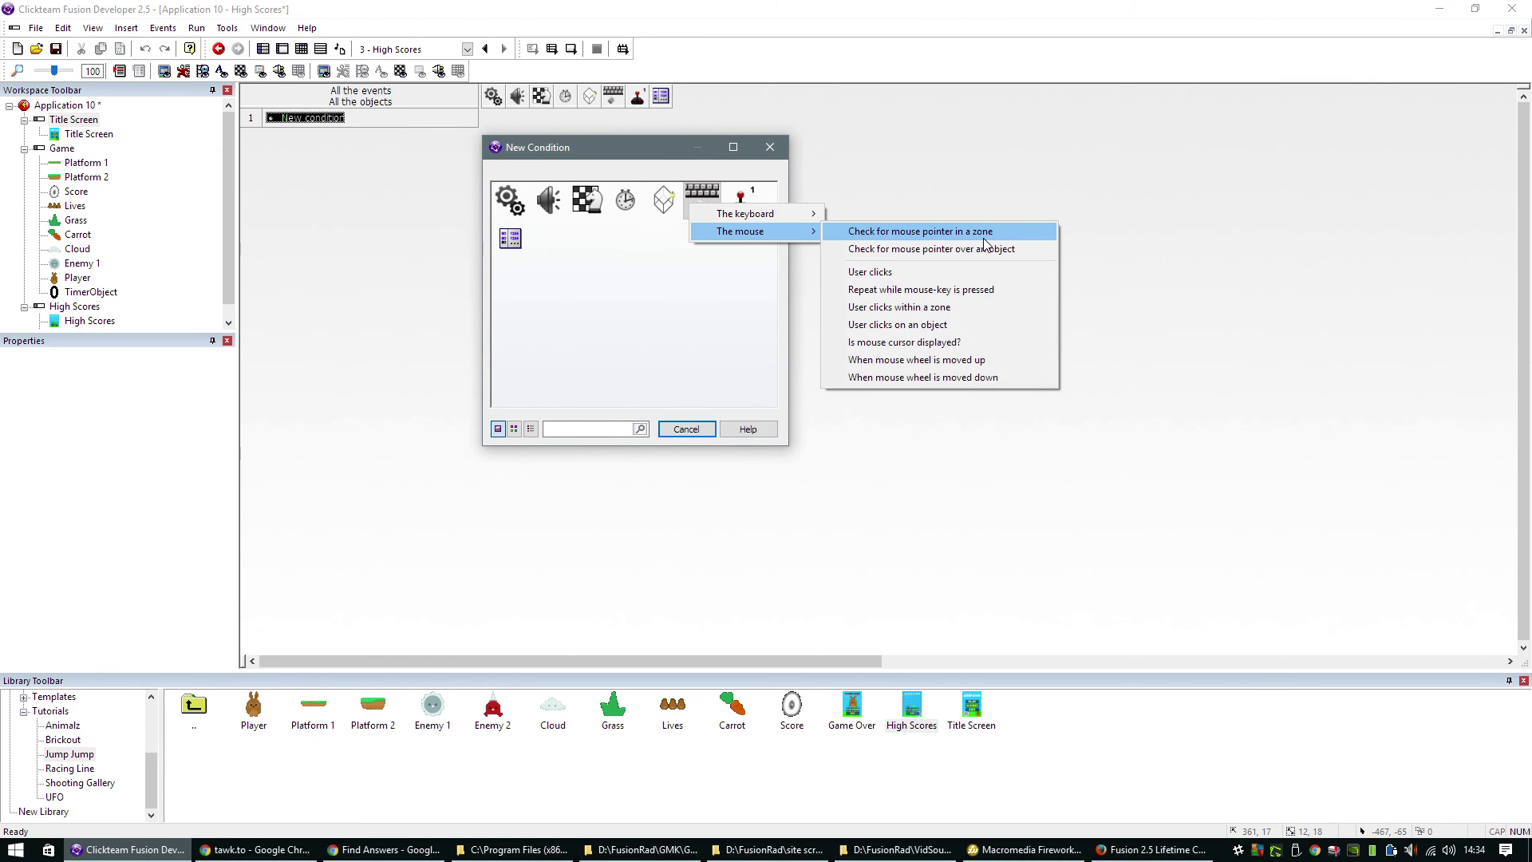
left_click(982, 309)
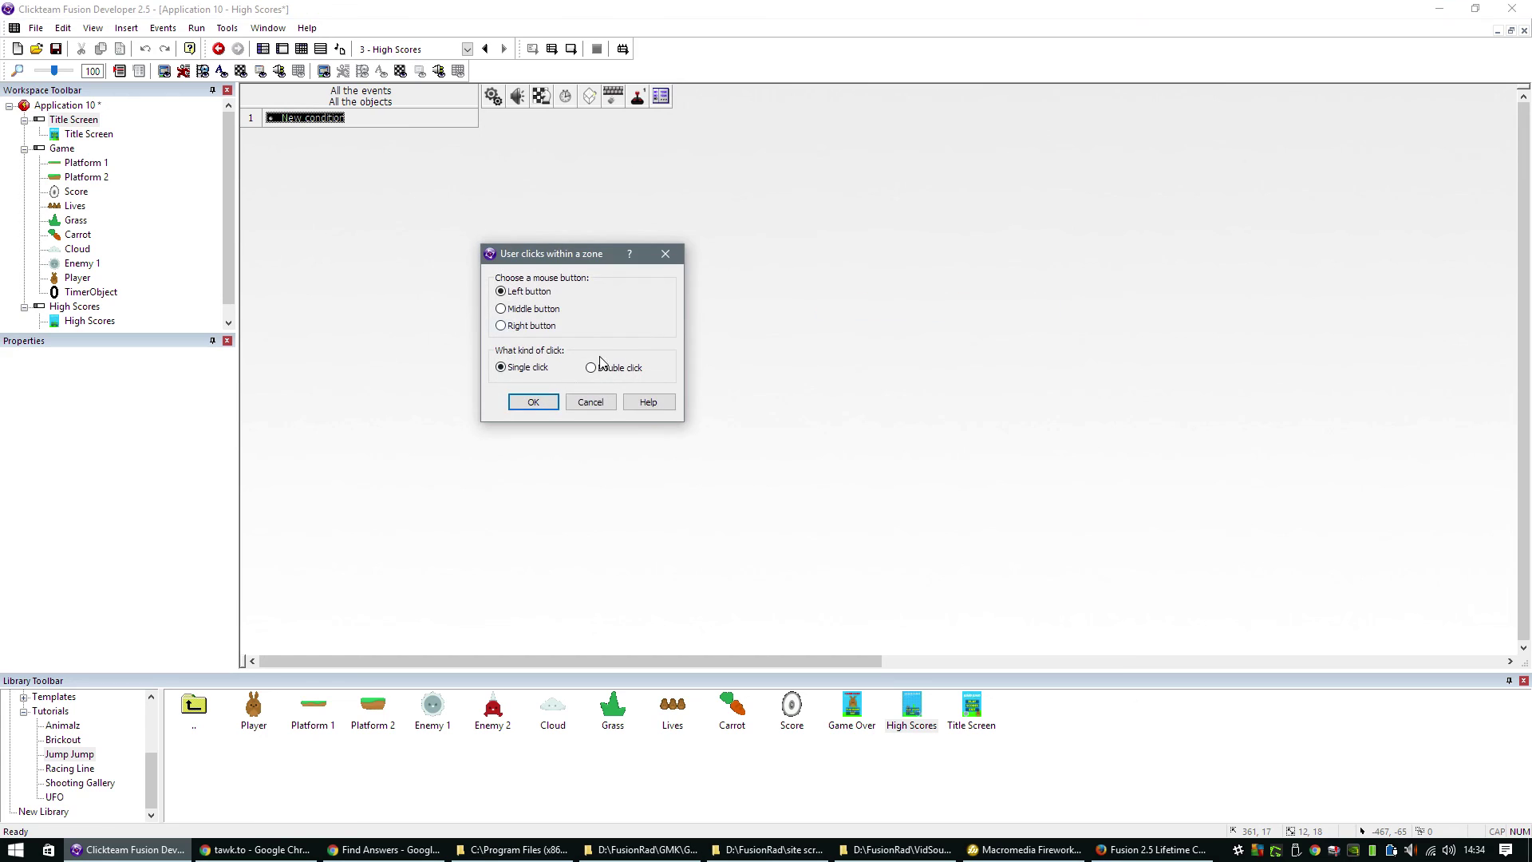
left_click(529, 400)
left_click_drag(852, 371, 998, 494)
left_click(434, 386)
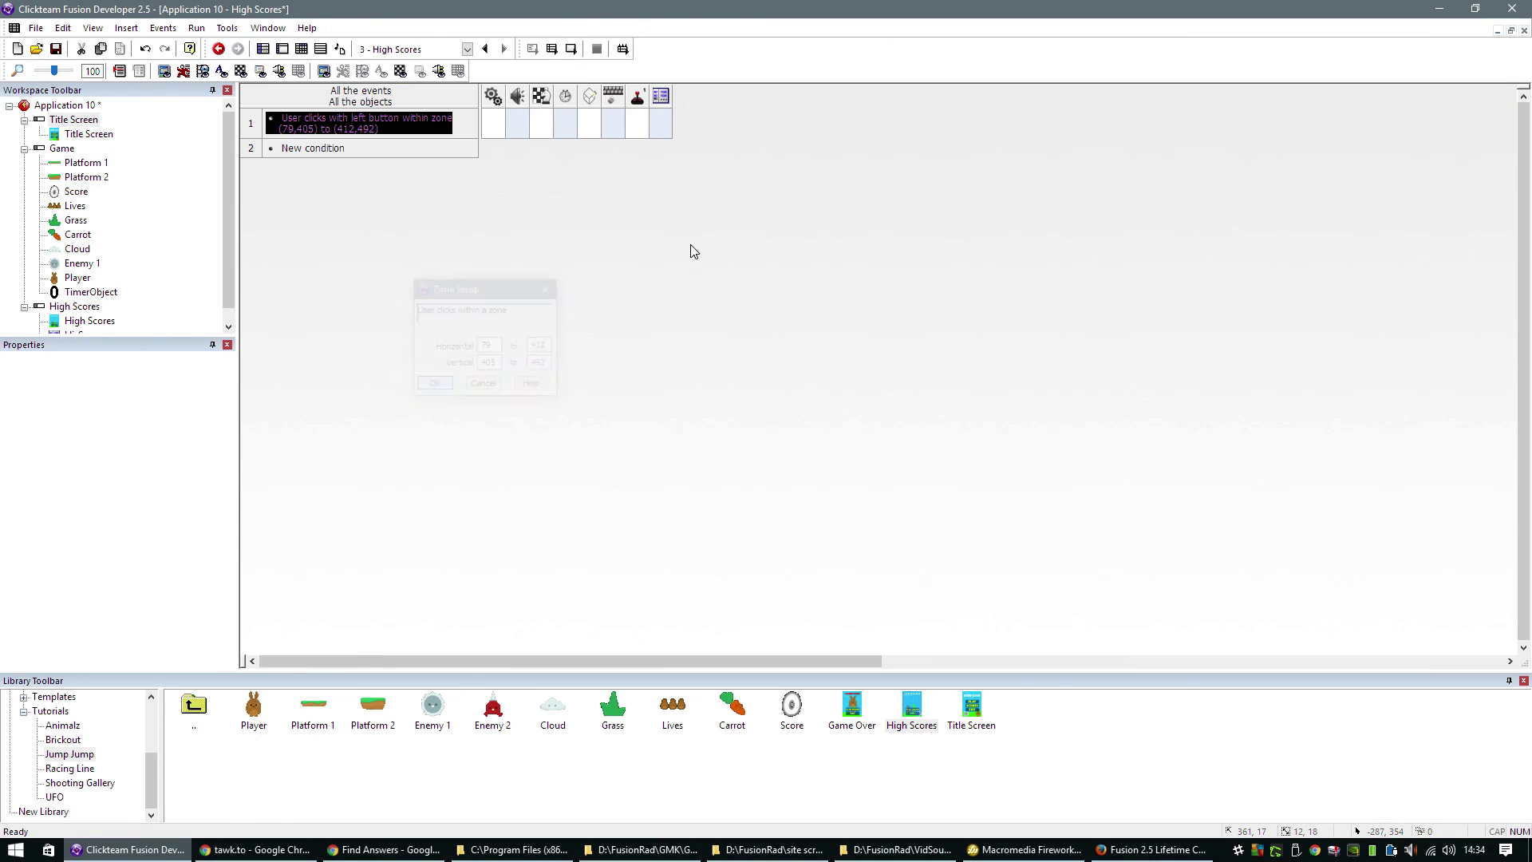
- Make the PLAY AGAIN zone event jump to Frame 2 - Game
left_click(543, 132)
left_click(590, 175)
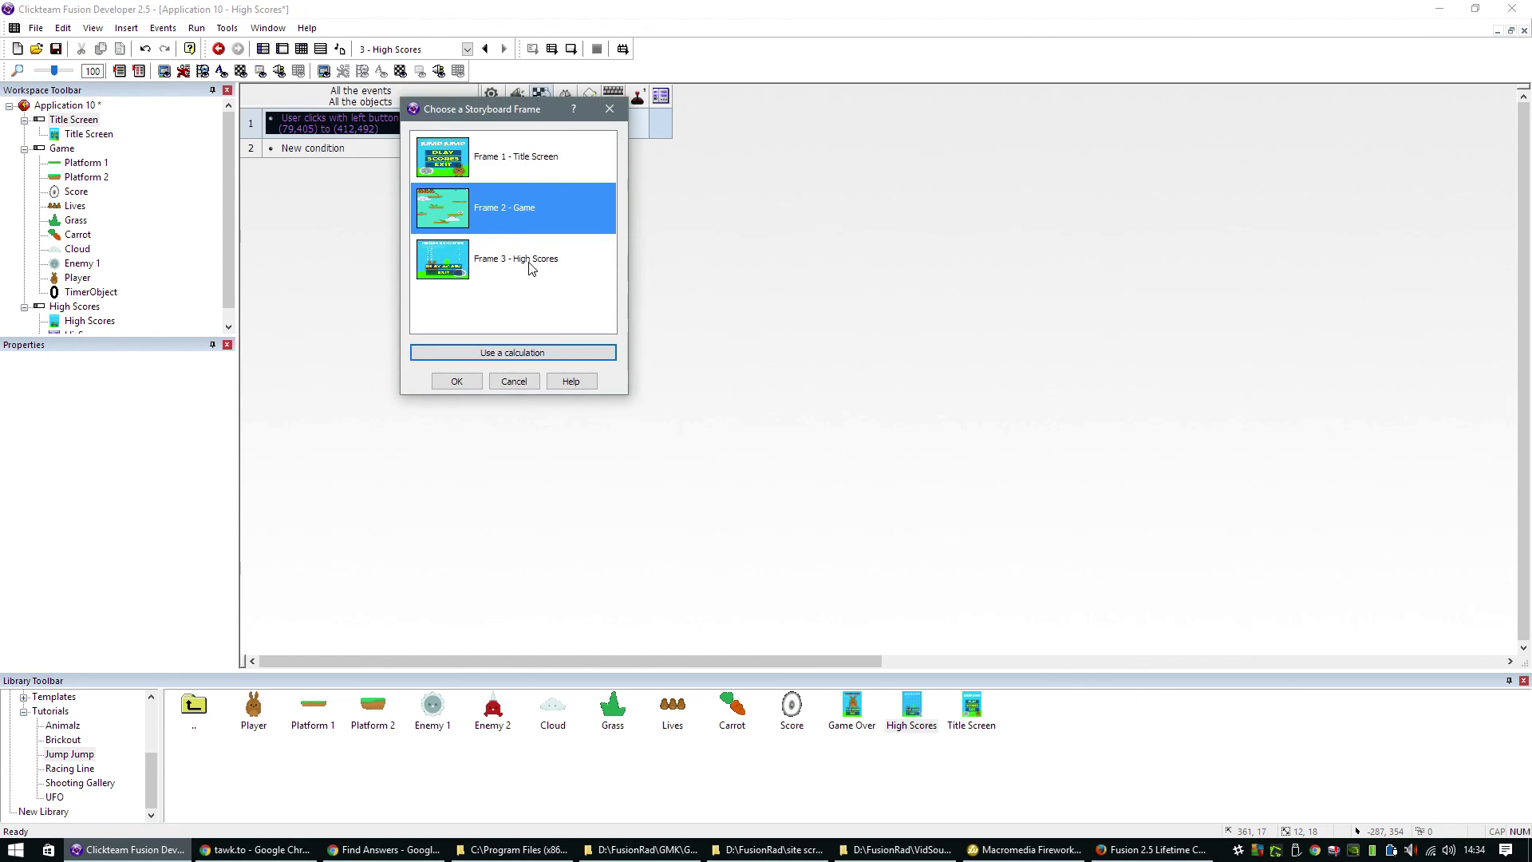
double_click(496, 219)
- Copy the click condition for the EXIT zone from (79,501) to (412,588) and make it end the application
left_click_drag(314, 130, 320, 150)
left_click(533, 398)
left_click_drag(812, 459, 812, 535)
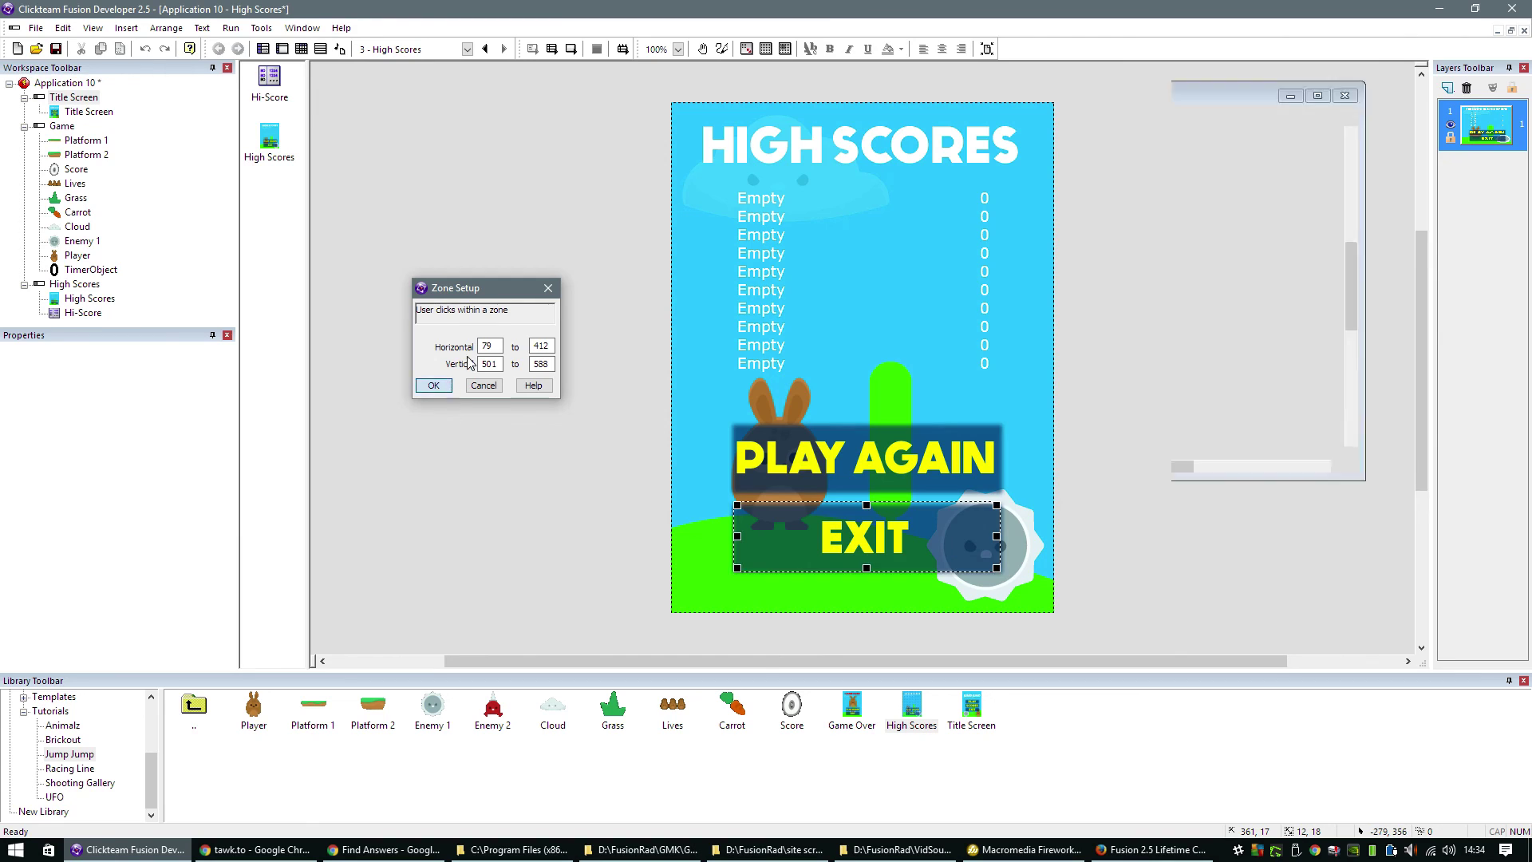
left_click(434, 386)
left_click(544, 152)
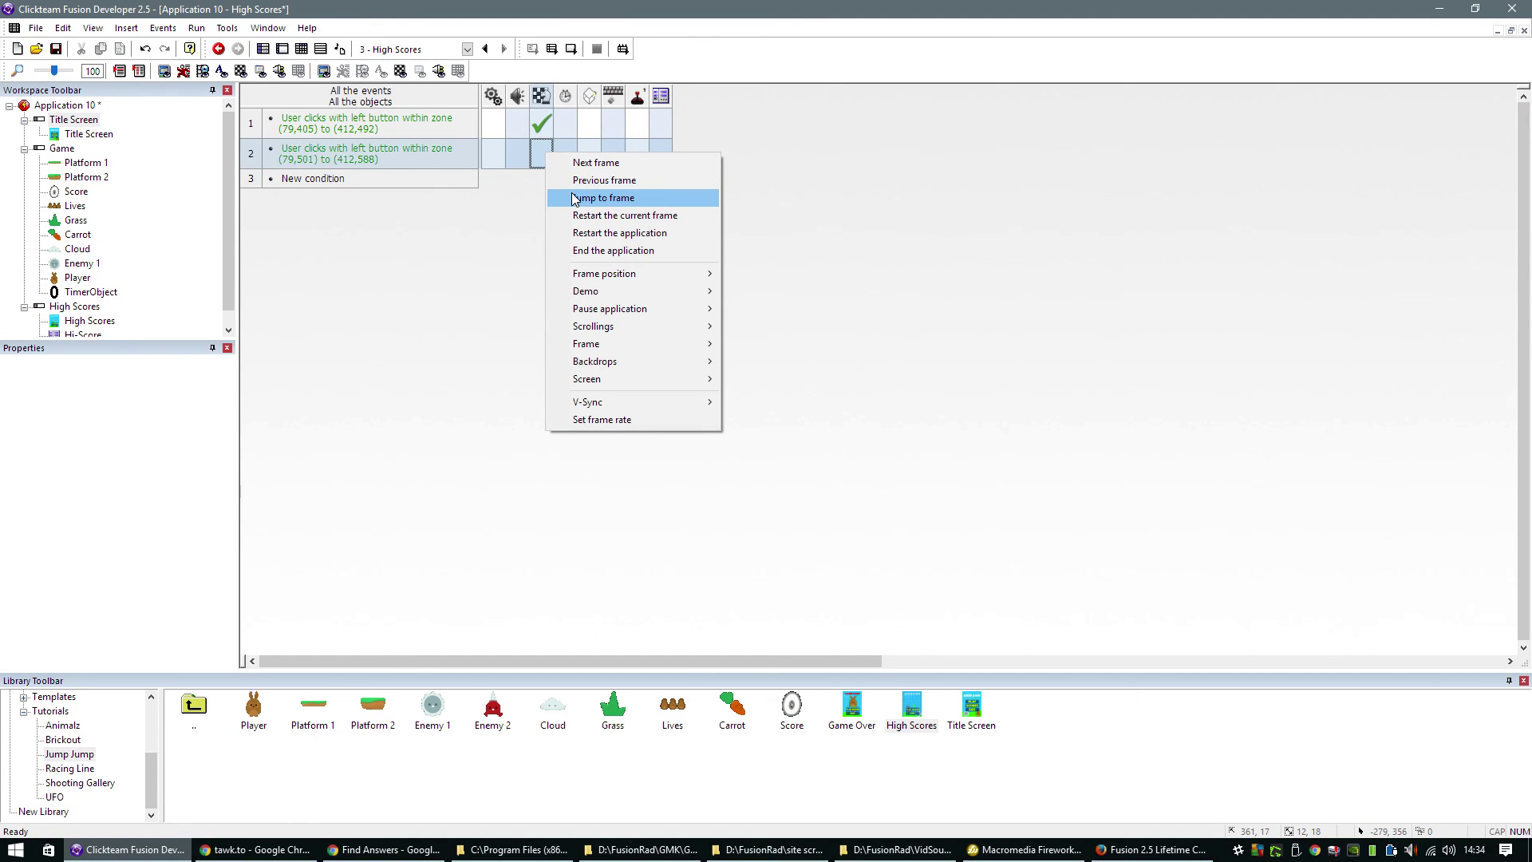
left_click(576, 249)
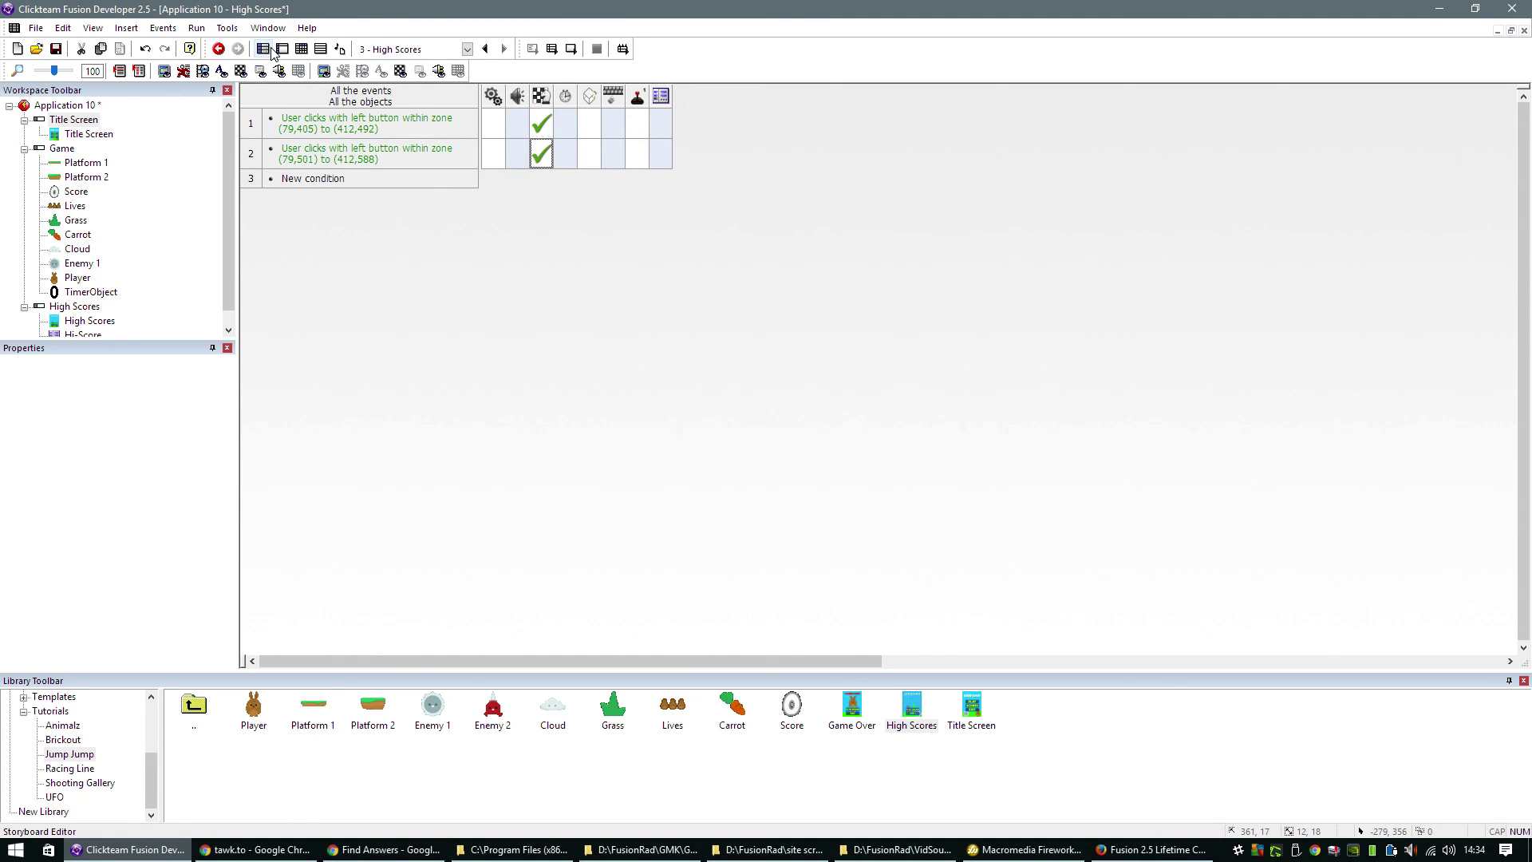
- Review the Title Screen frame and its click-zone events, then the Game and High Scores frame layouts
left_click(263, 49)
left_click(282, 48)
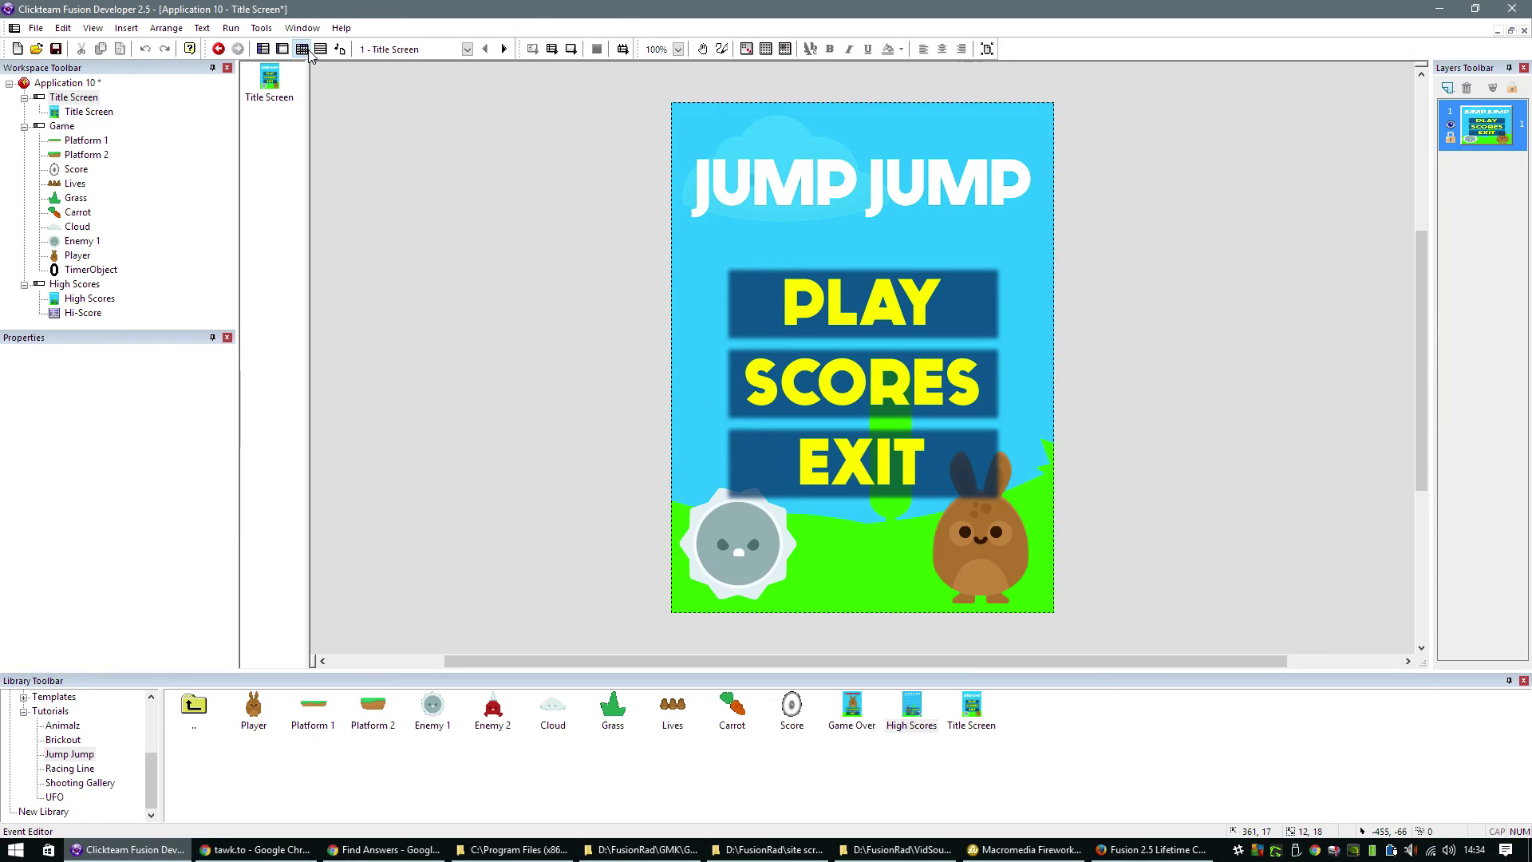
left_click(302, 48)
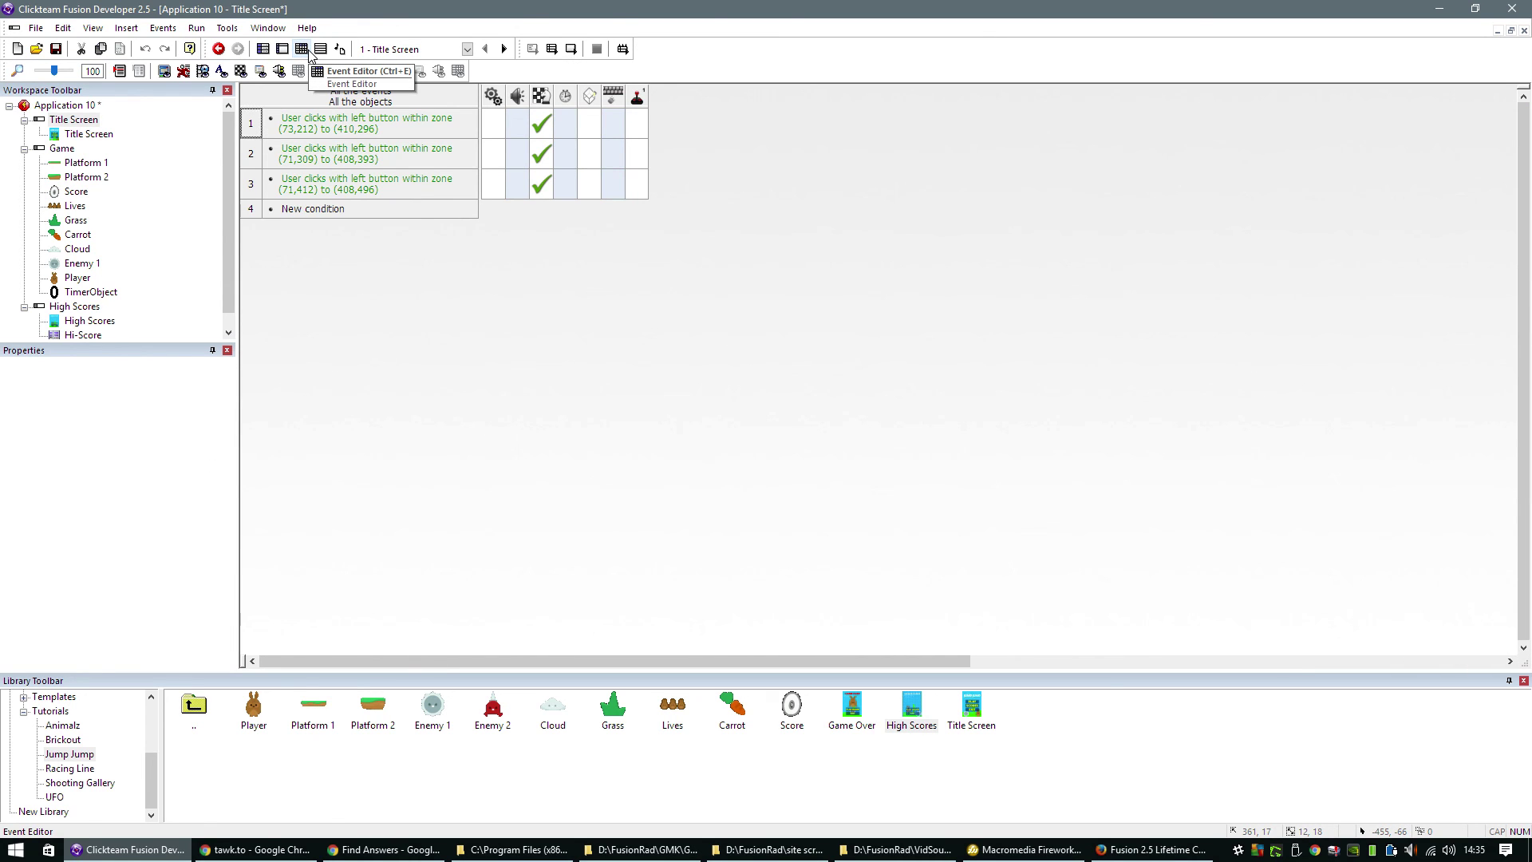
left_click(263, 49)
left_click(313, 170)
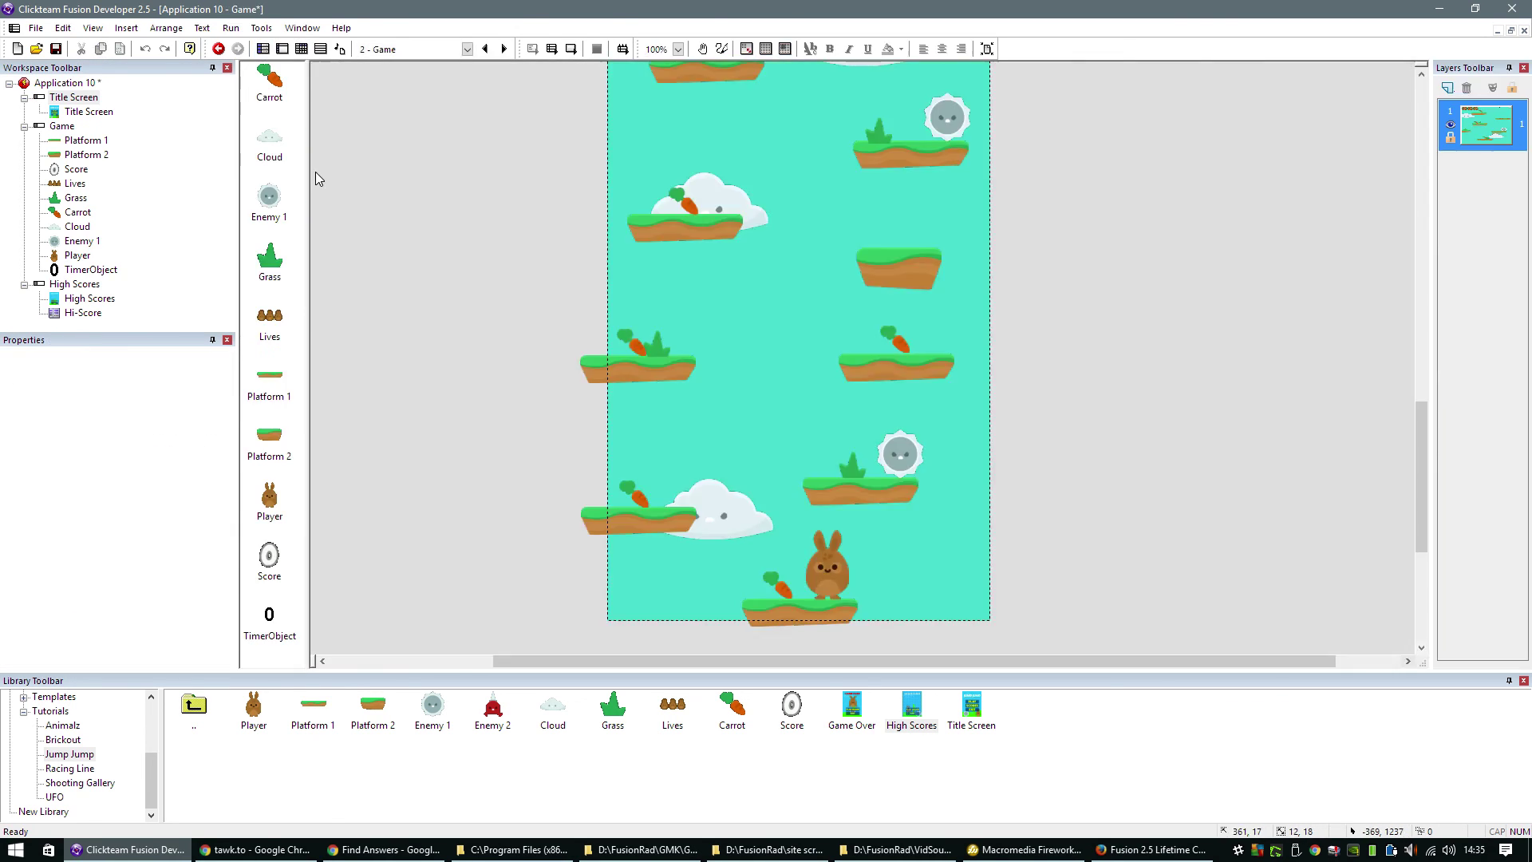
scroll(575, 289, "up", 10)
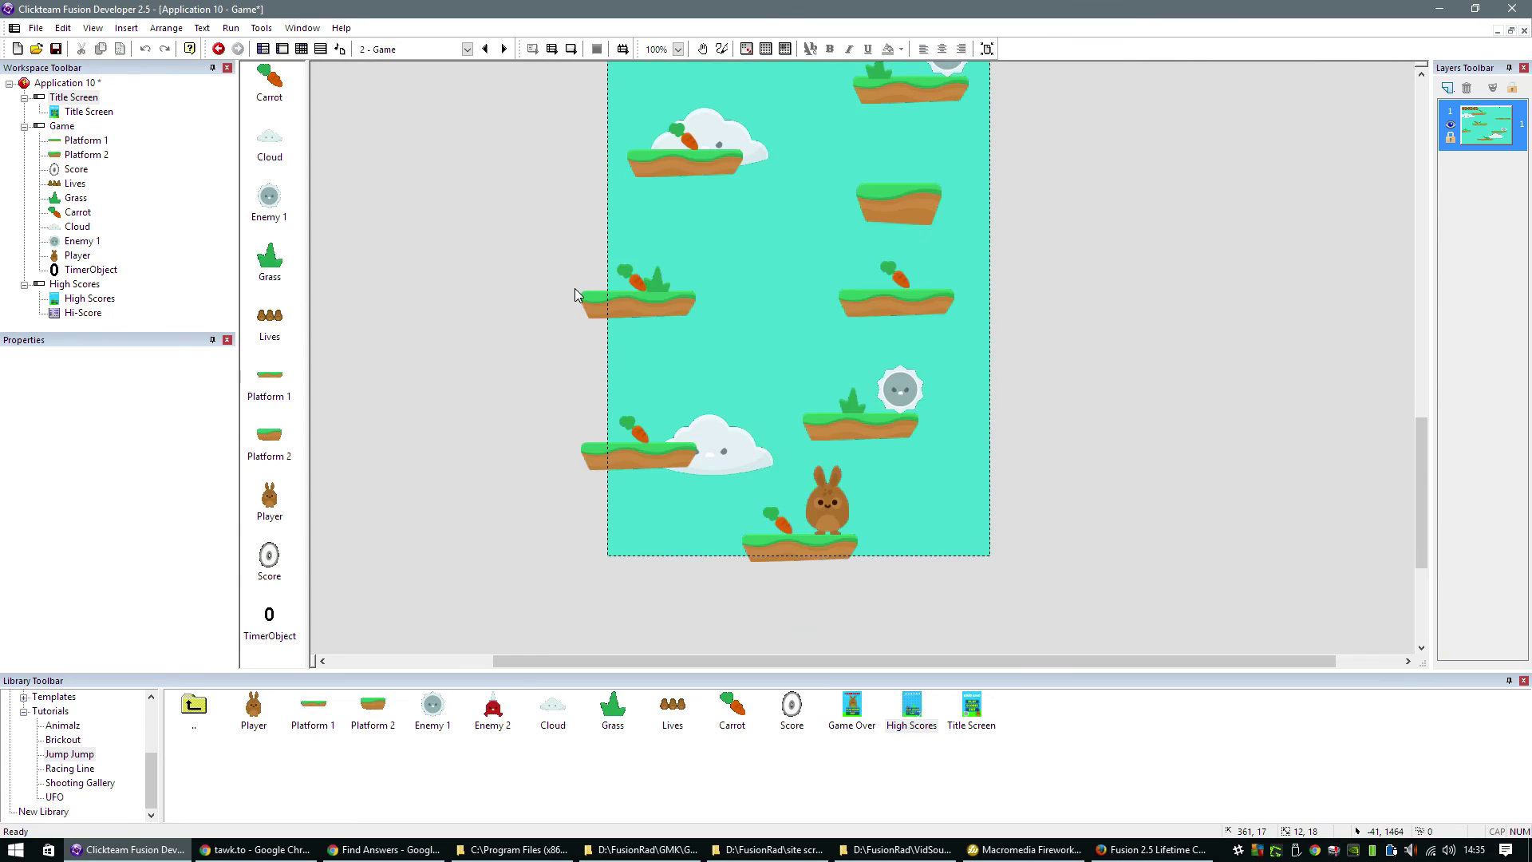
left_click(279, 49)
left_click(313, 238)
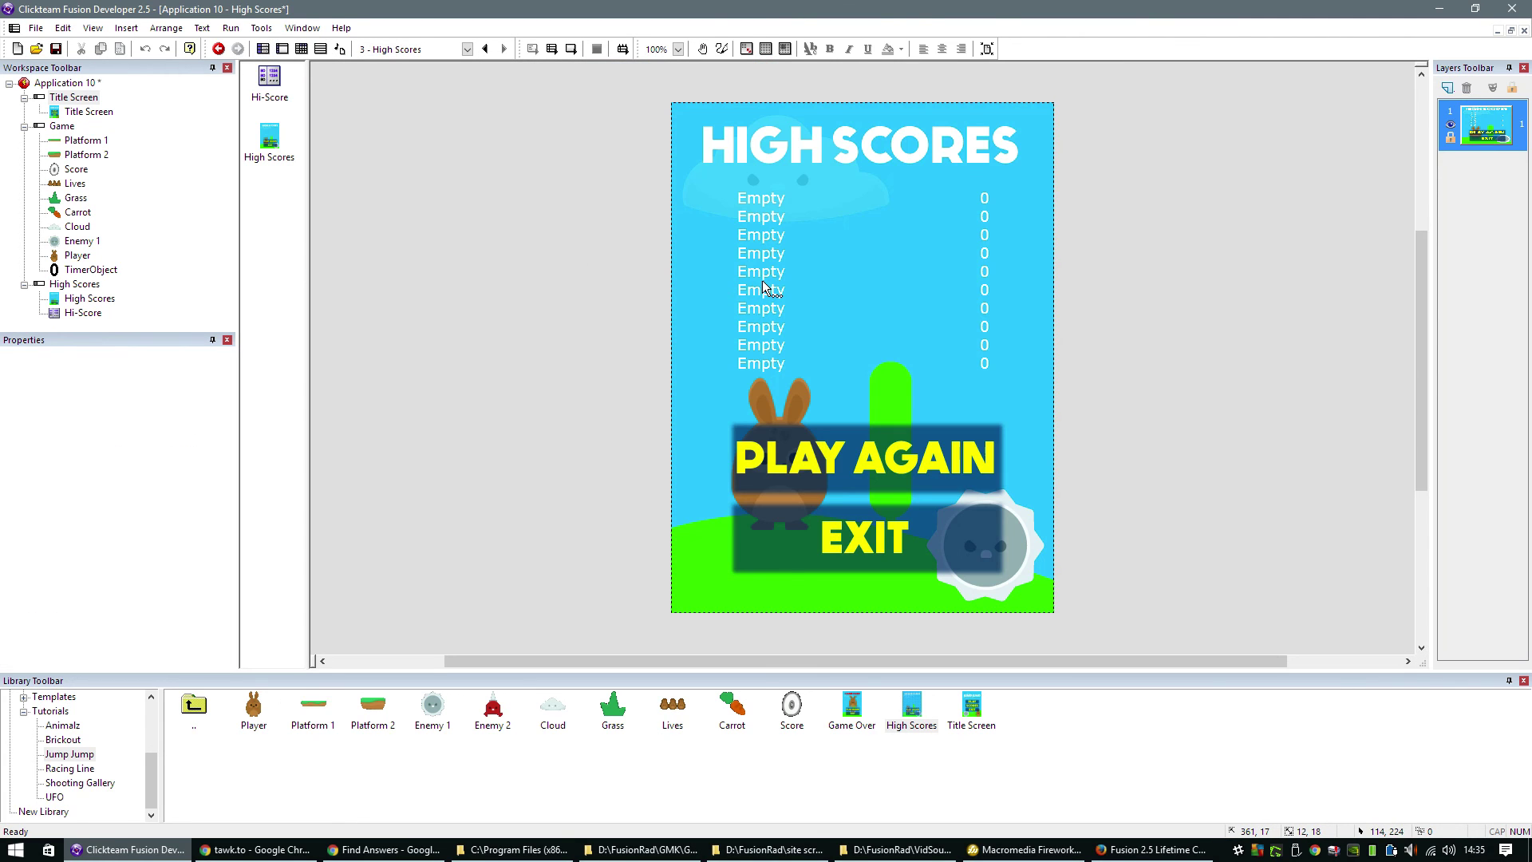
- Run the application, test the SCORES and PLAY AGAIN buttons, play the Game frame briefly and close it
key("F8")
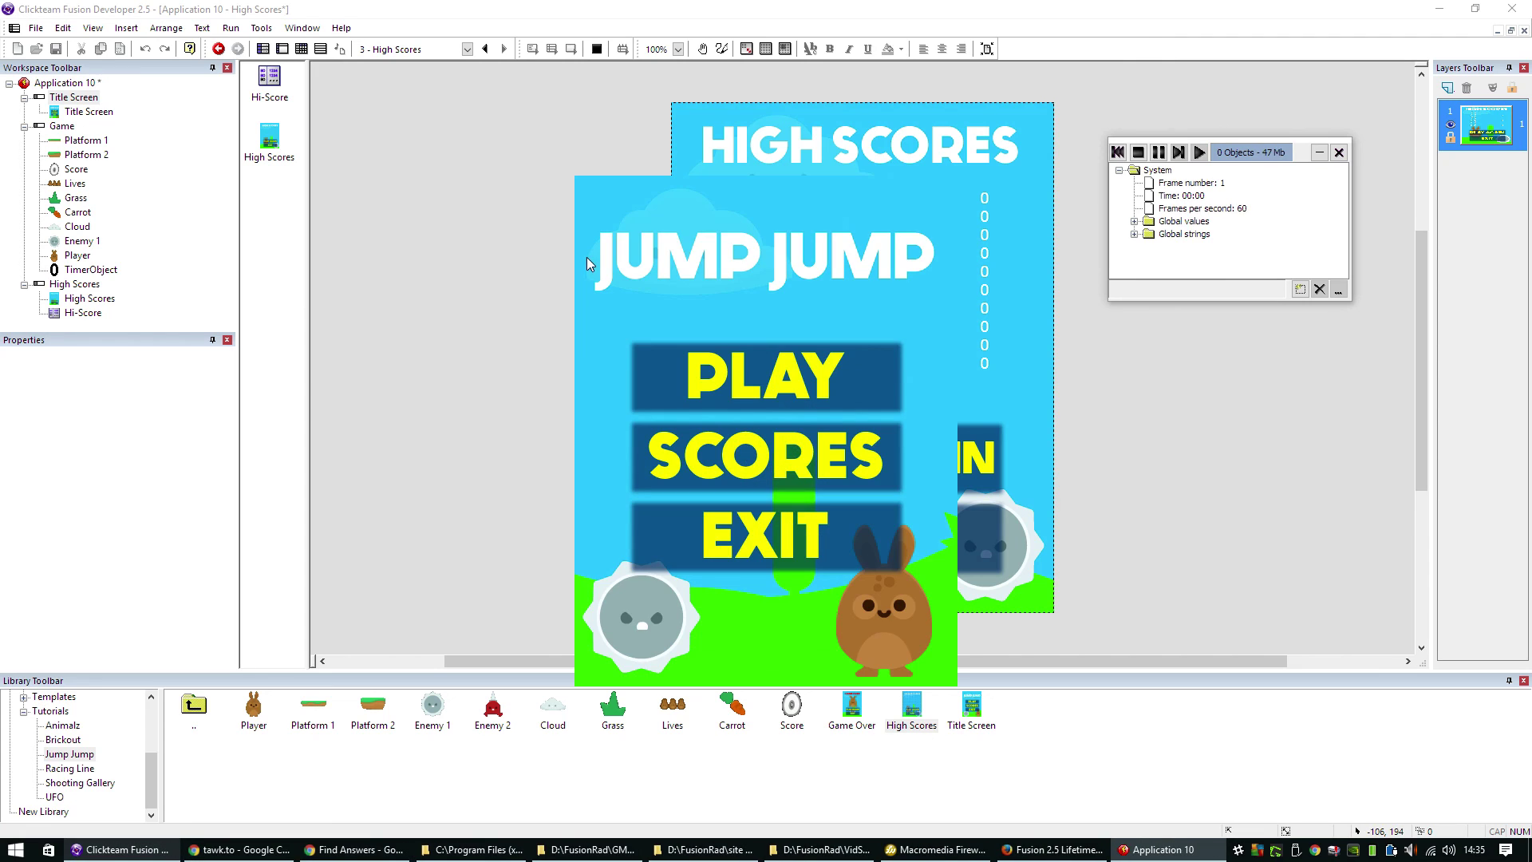
left_click(802, 459)
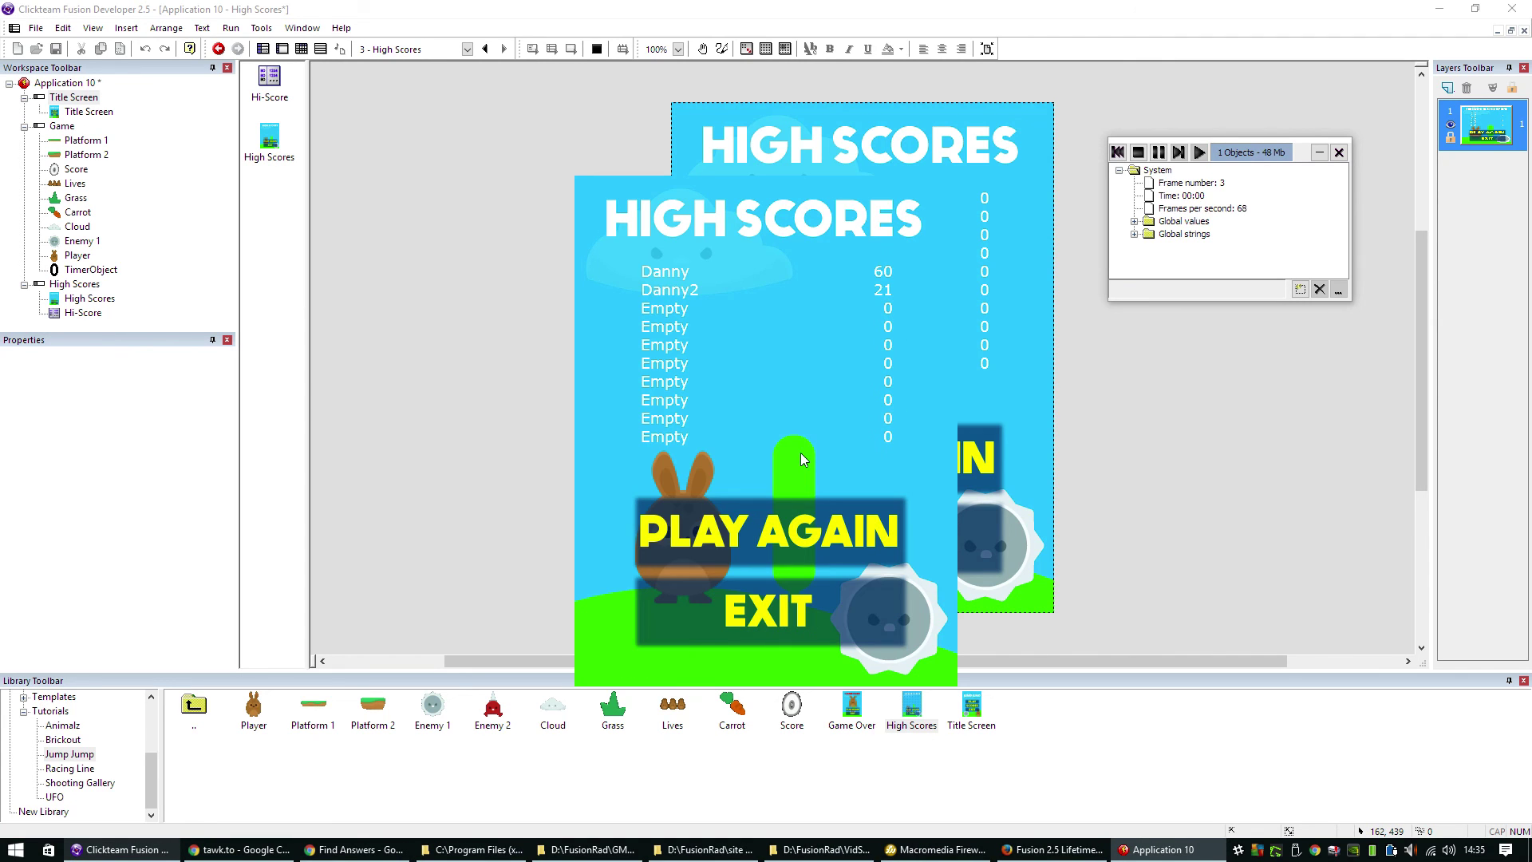
left_click(795, 532)
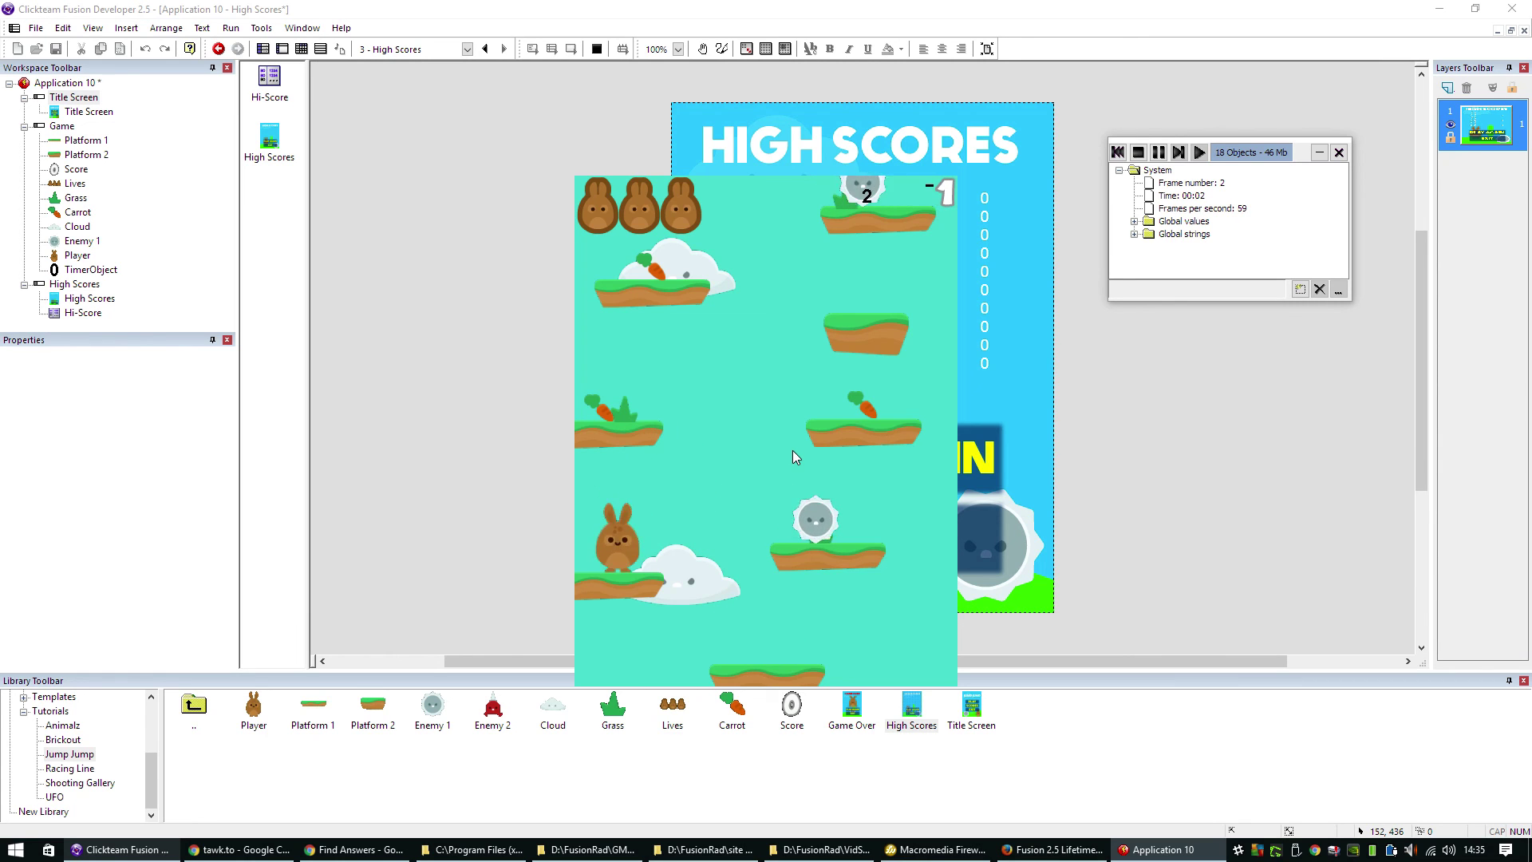
key("Right")
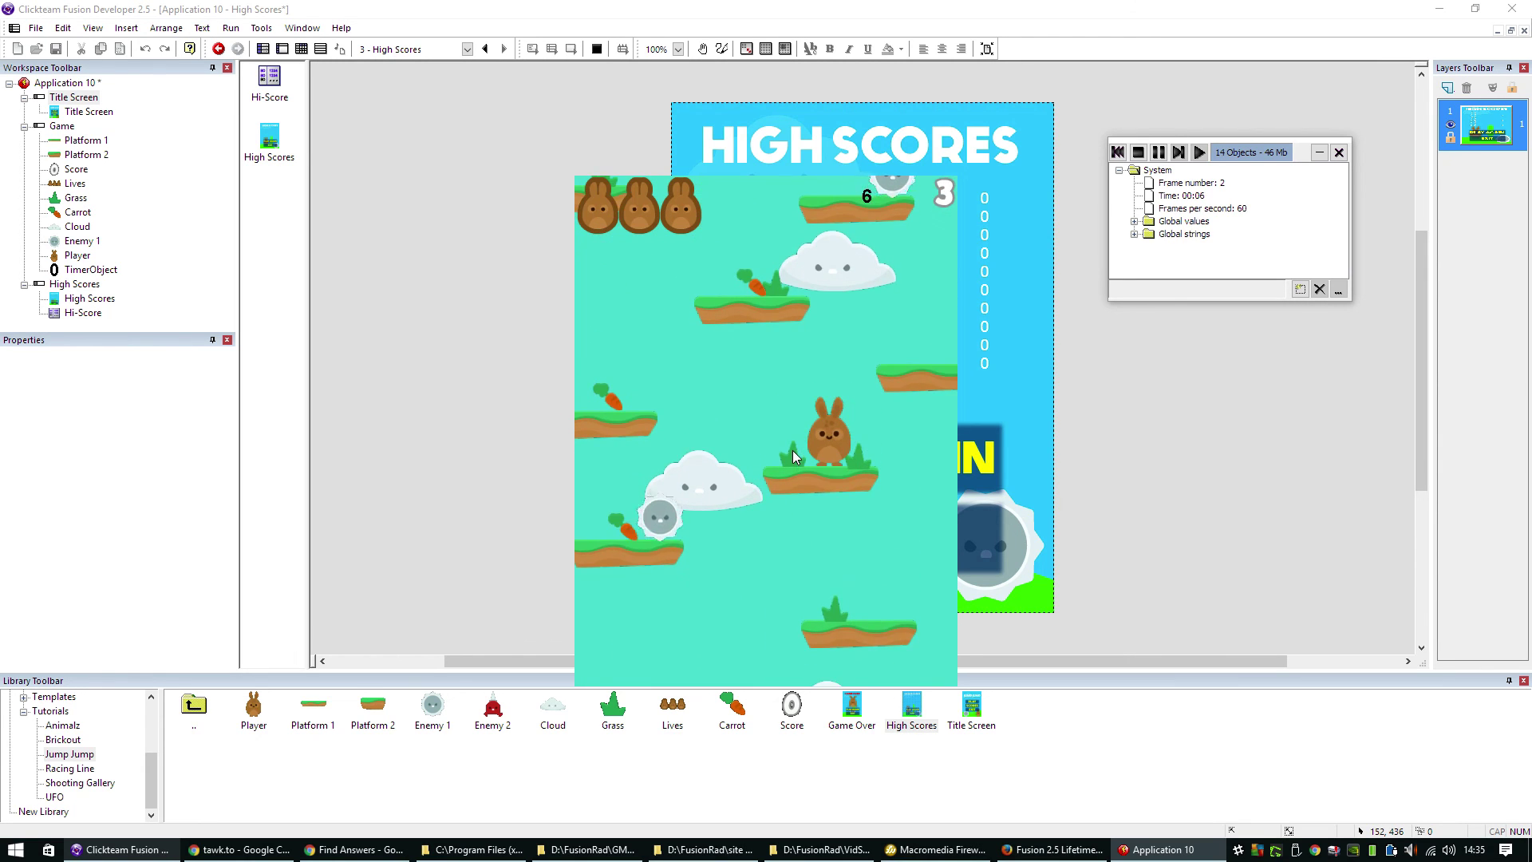
key("Left")
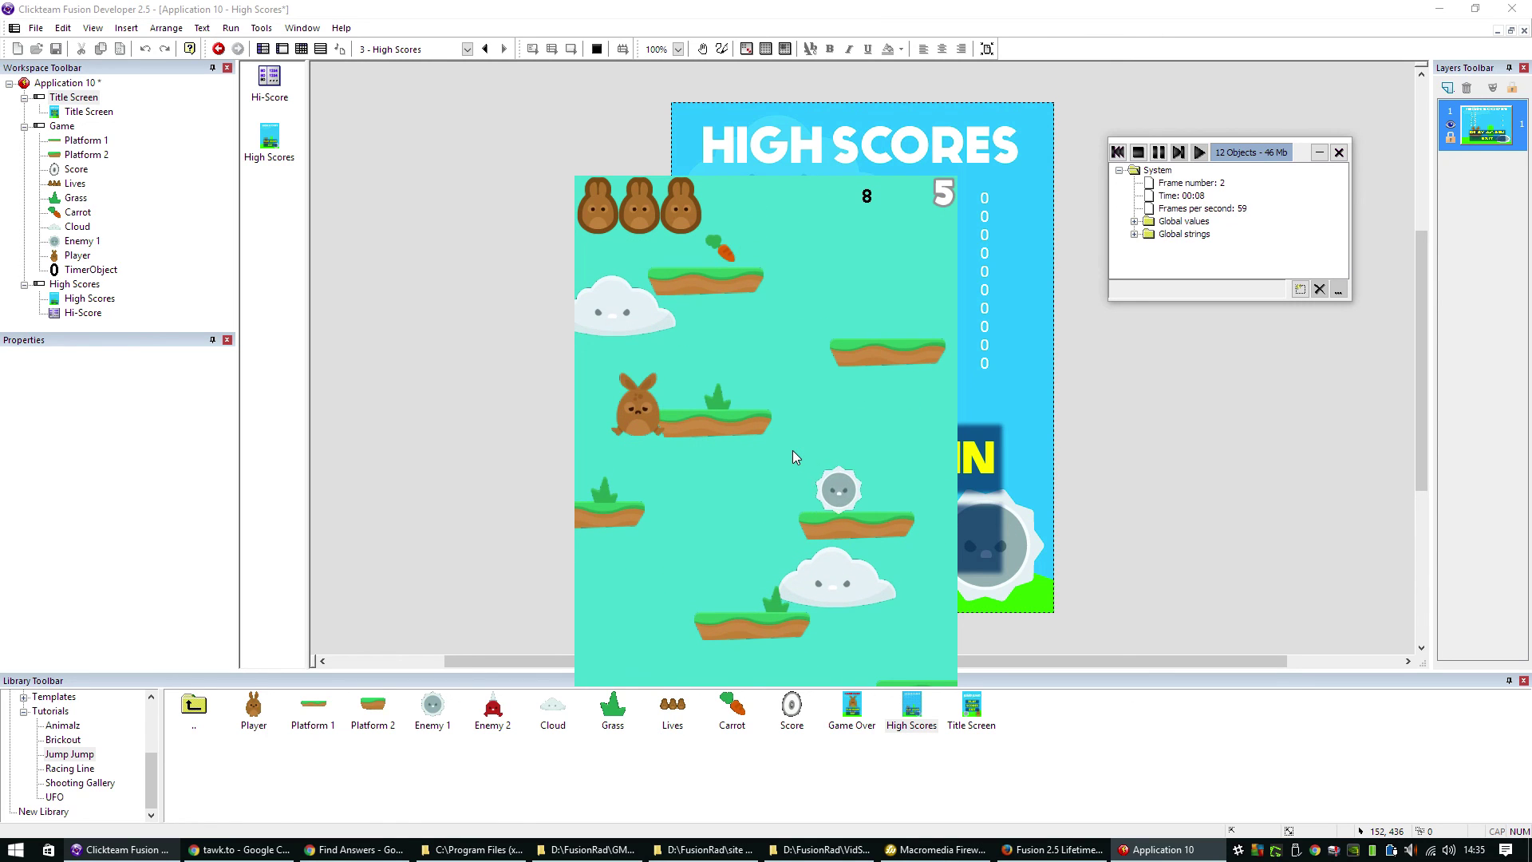
key("Right")
key("Left")
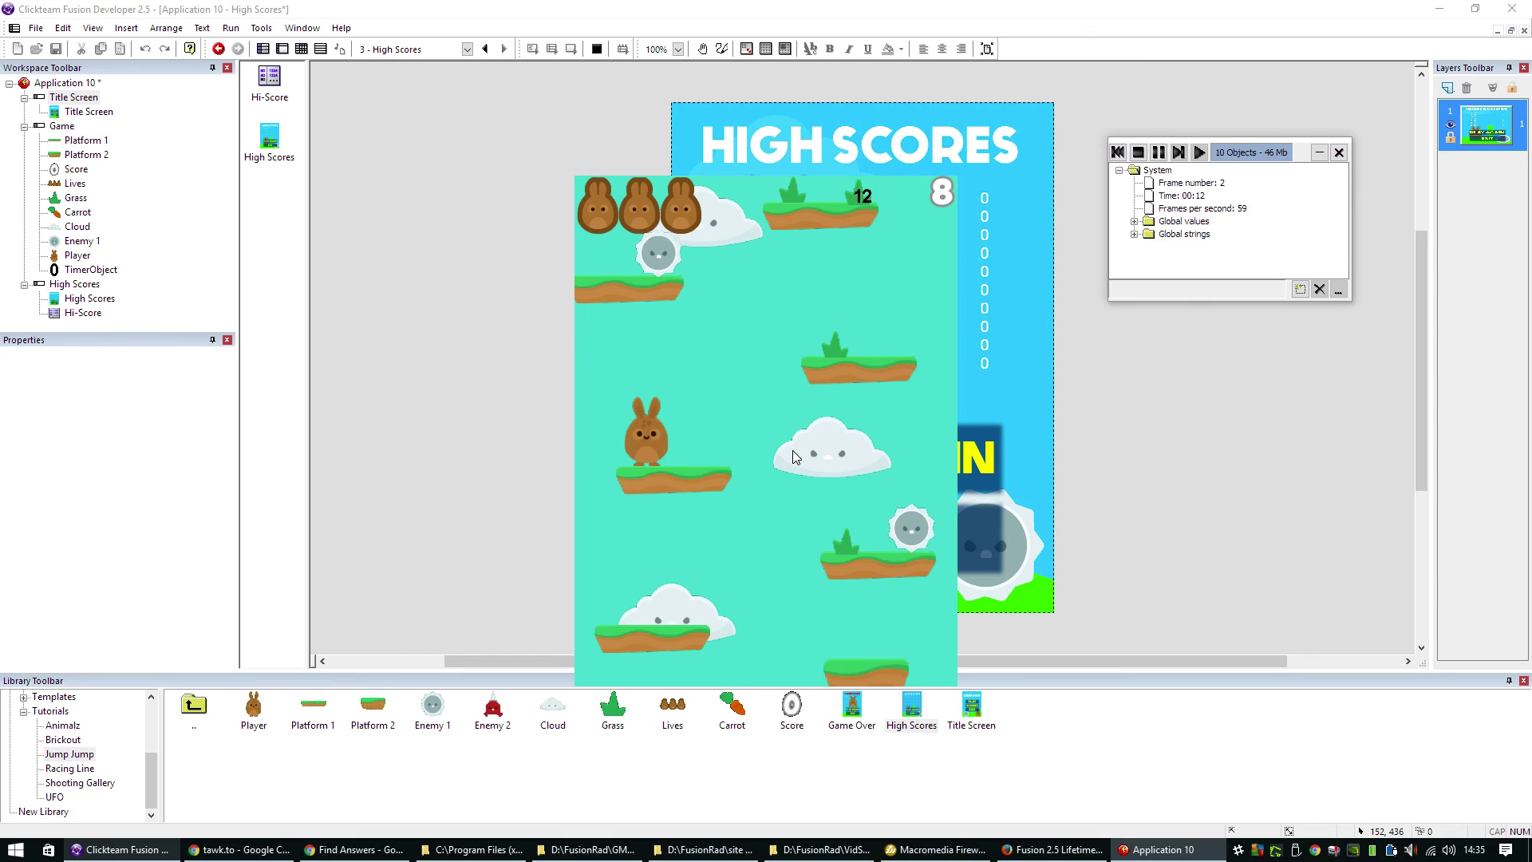
key("alt+F4")
- Review the Game frame's event list and examine its platform and carrot layout from end to end
left_click(405, 51)
left_click(409, 75)
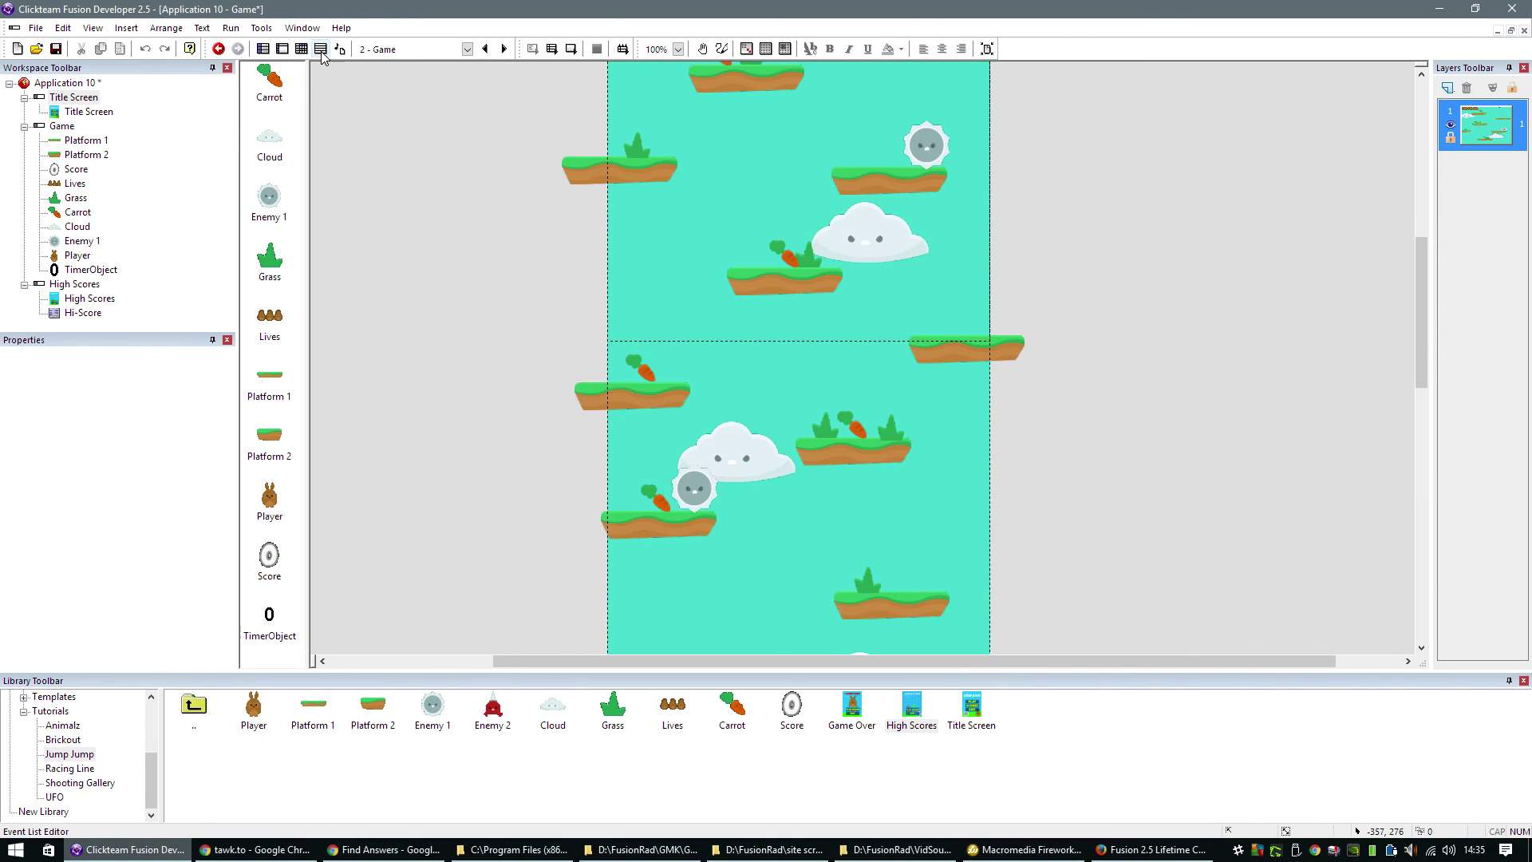
left_click(302, 49)
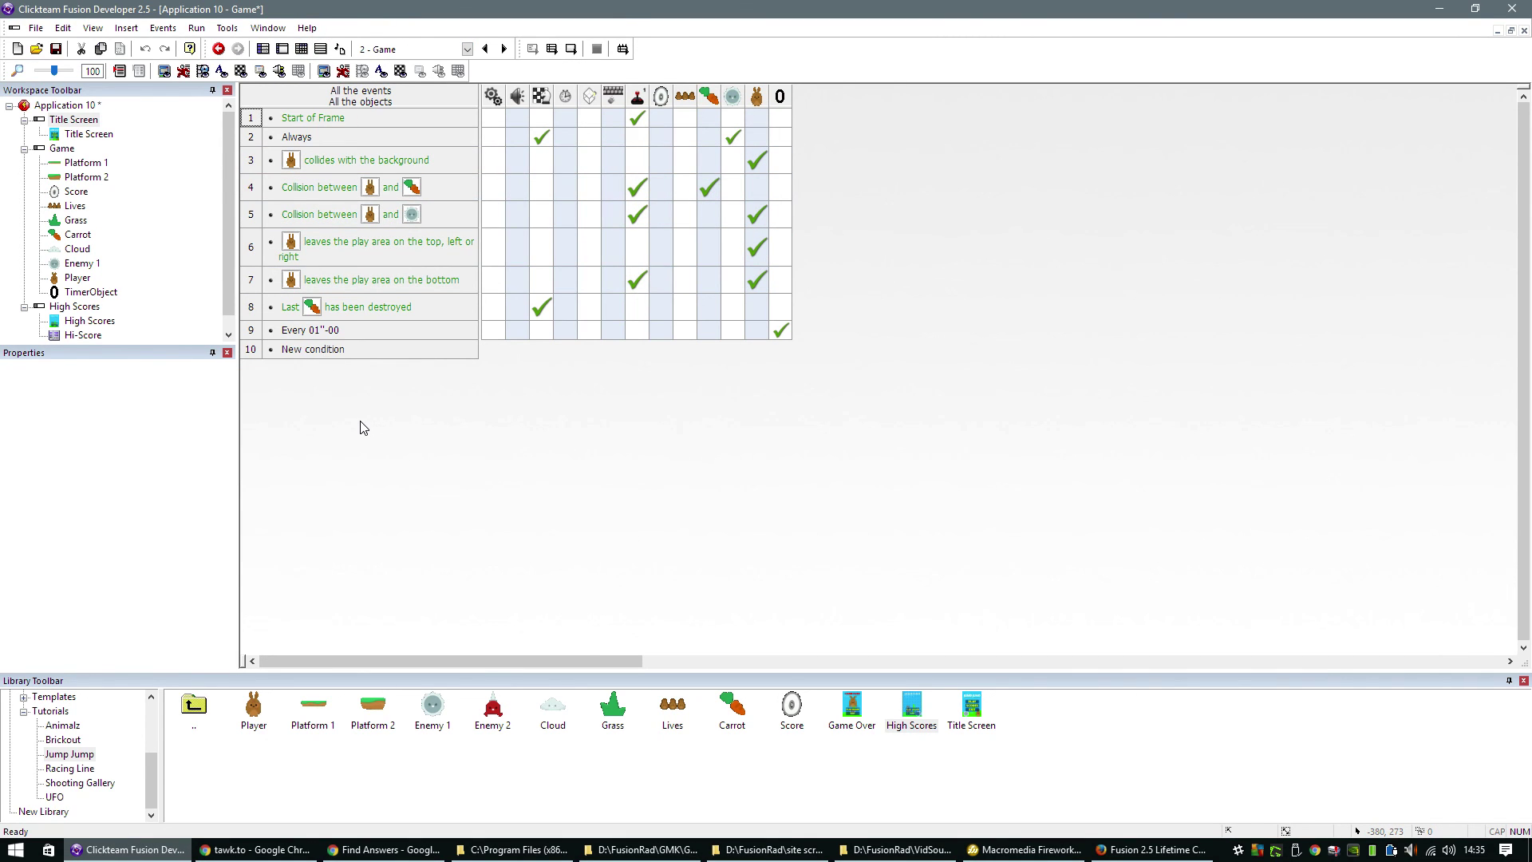
left_click(282, 48)
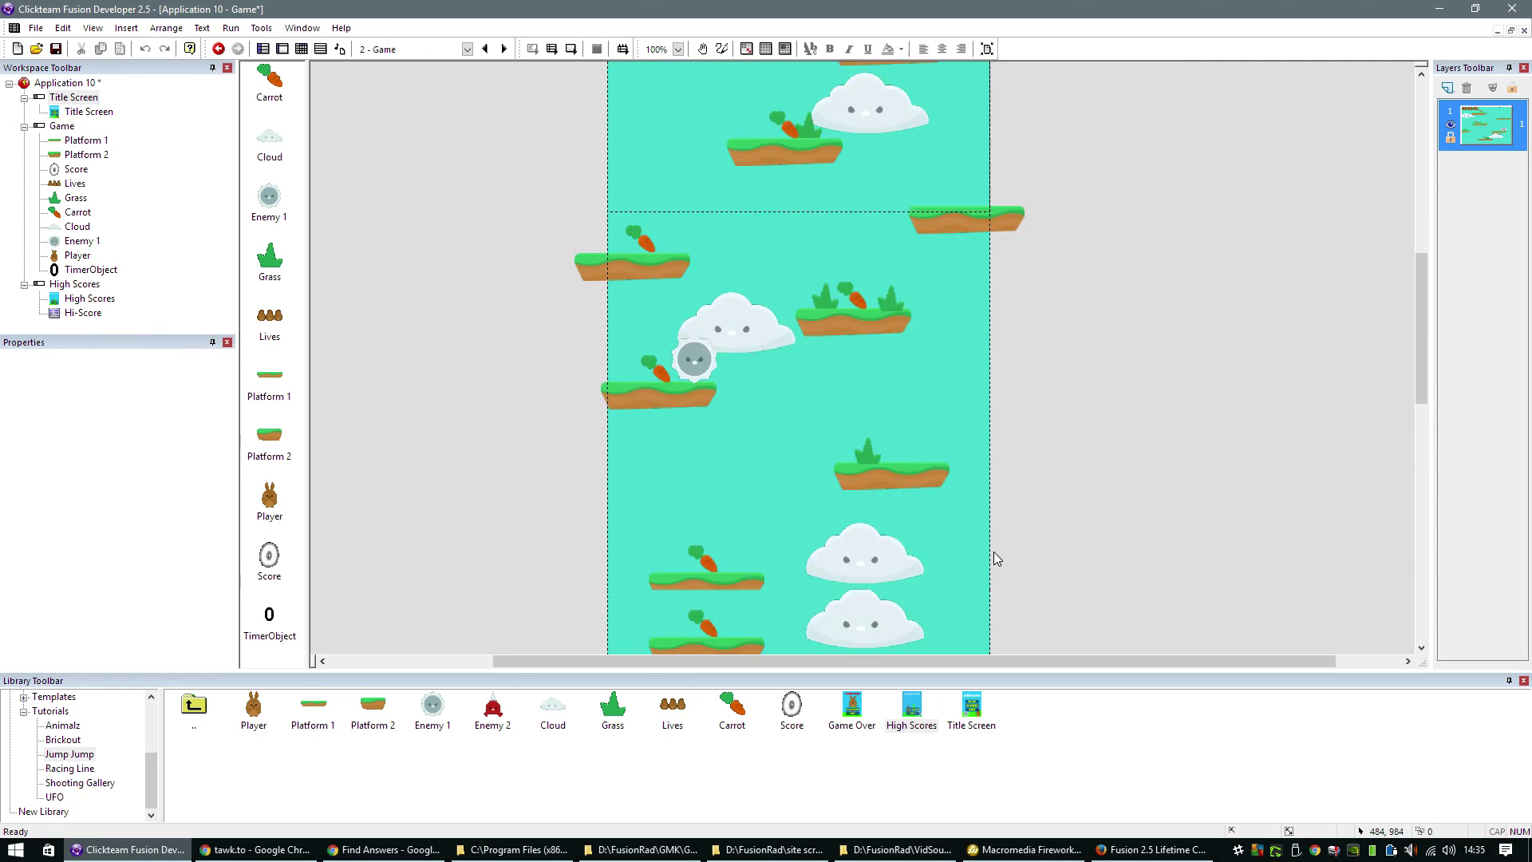
scroll(993, 552, "down", 5)
scroll(994, 553, "up", 8)
scroll(994, 552, "up", 5)
scroll(994, 552, "down", 1)
scroll(993, 552, "down", 5)
scroll(994, 552, "down", 5)
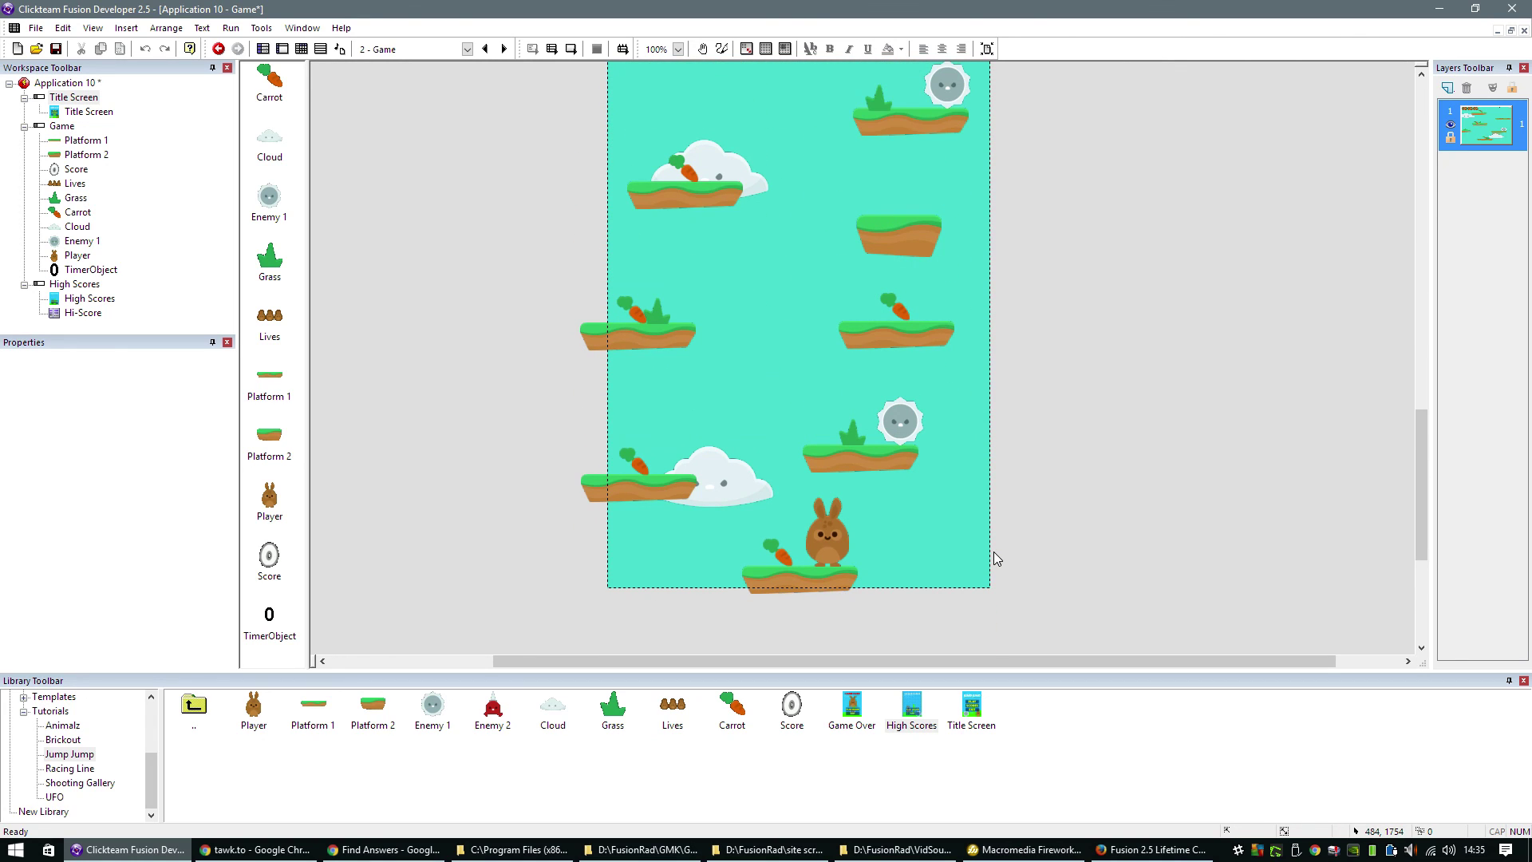